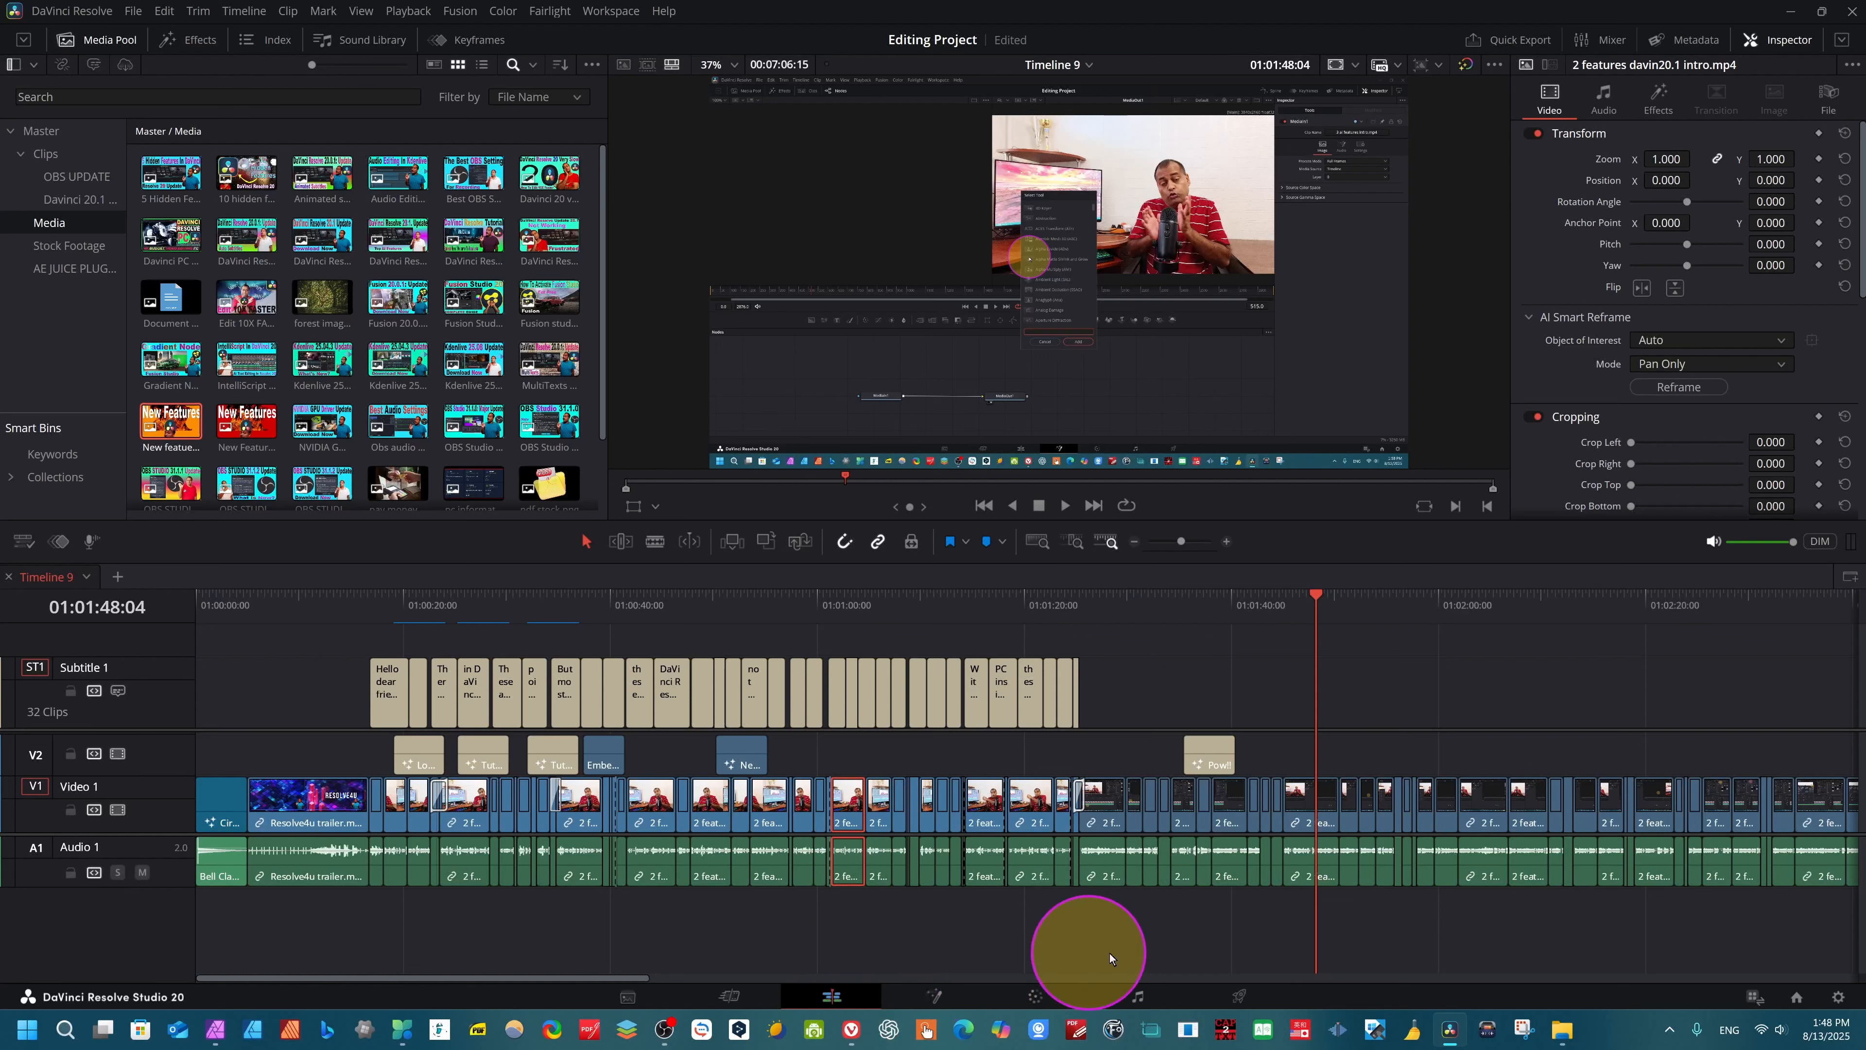
- Search the Fusion tools for "magic", add a Mirrors node to the composition instead, and undo the last change
click(957, 994)
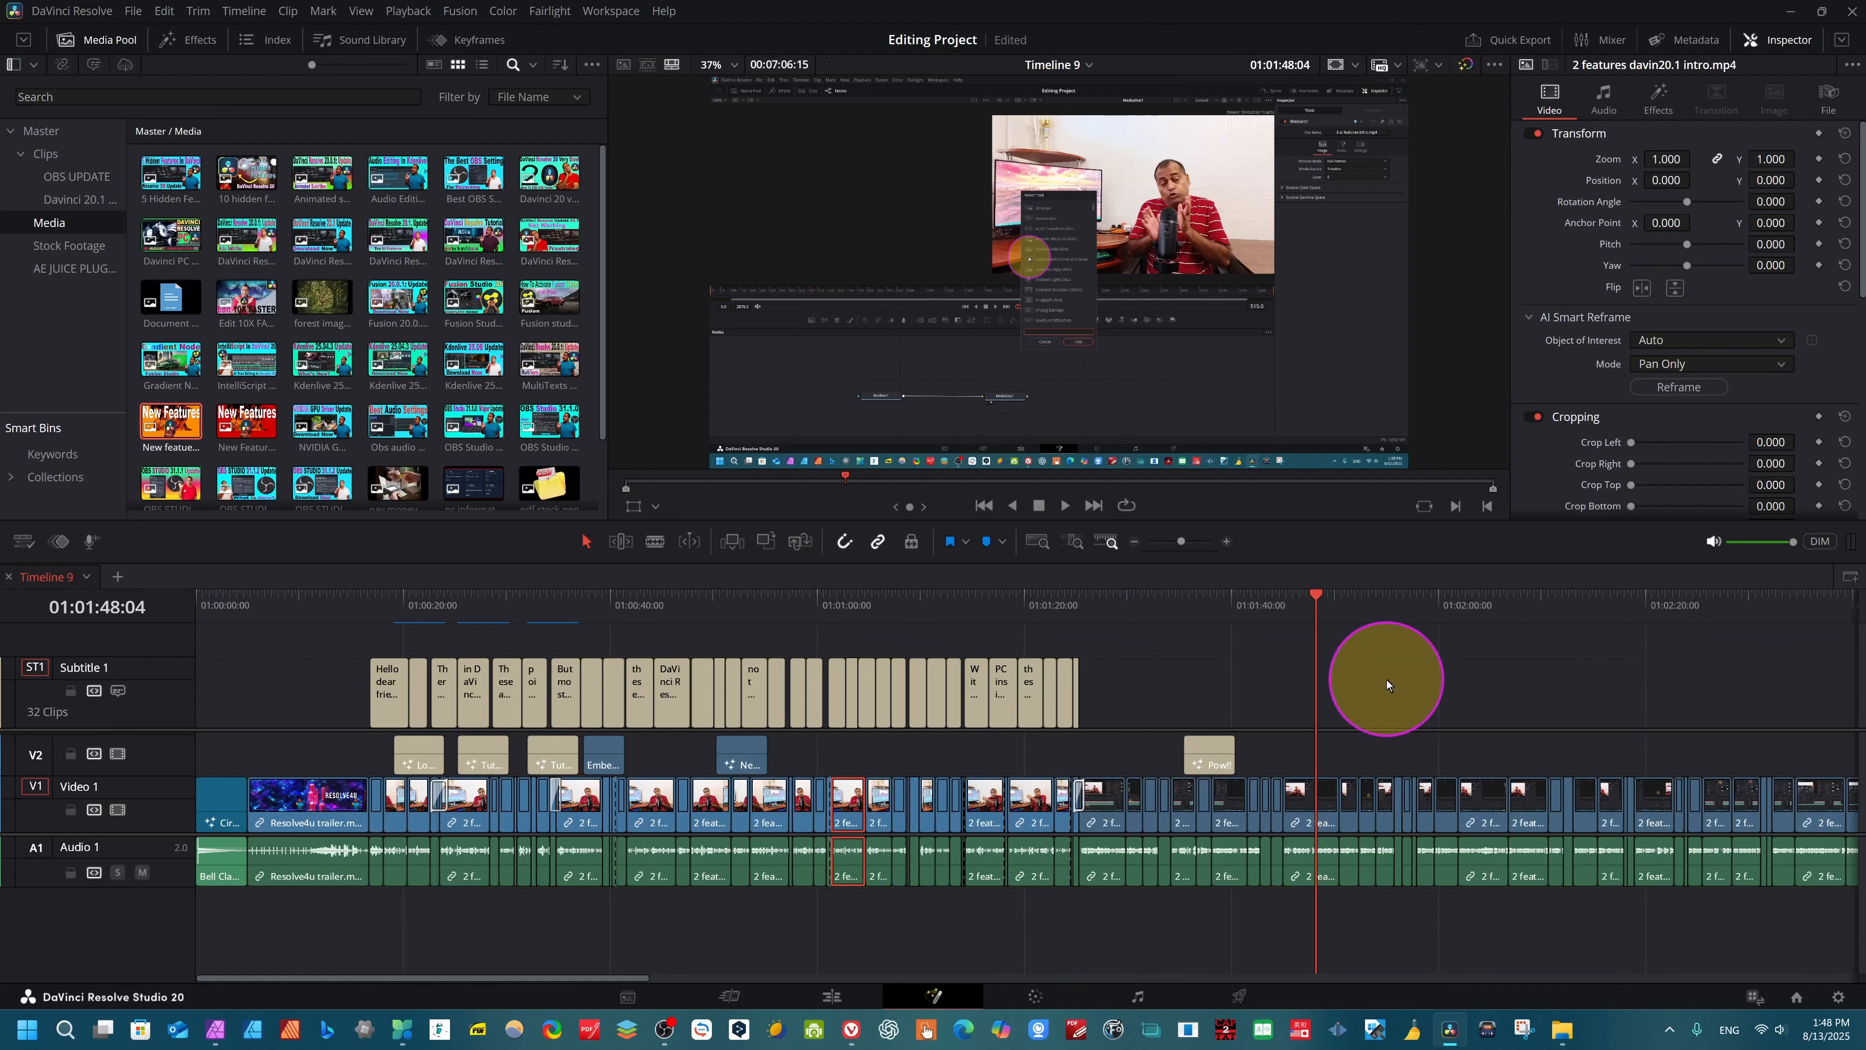
click(294, 747)
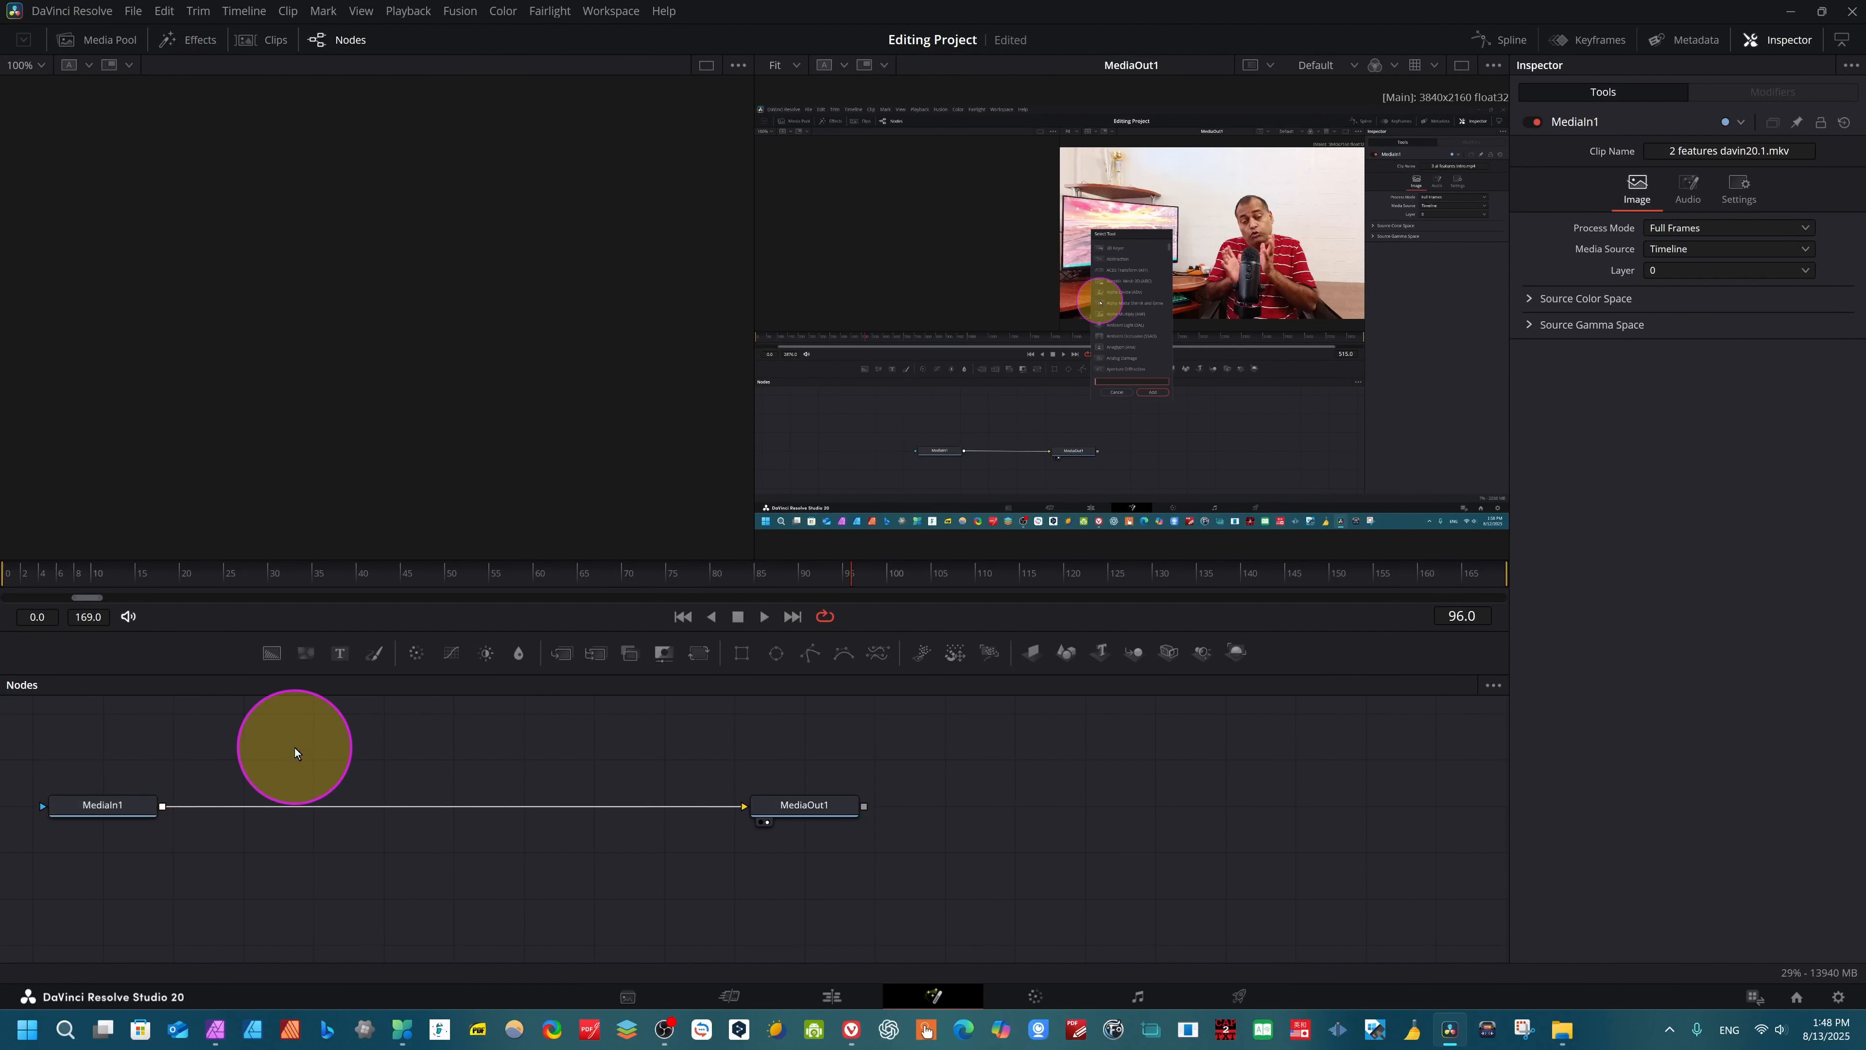
key(shift+space)
text(magic)
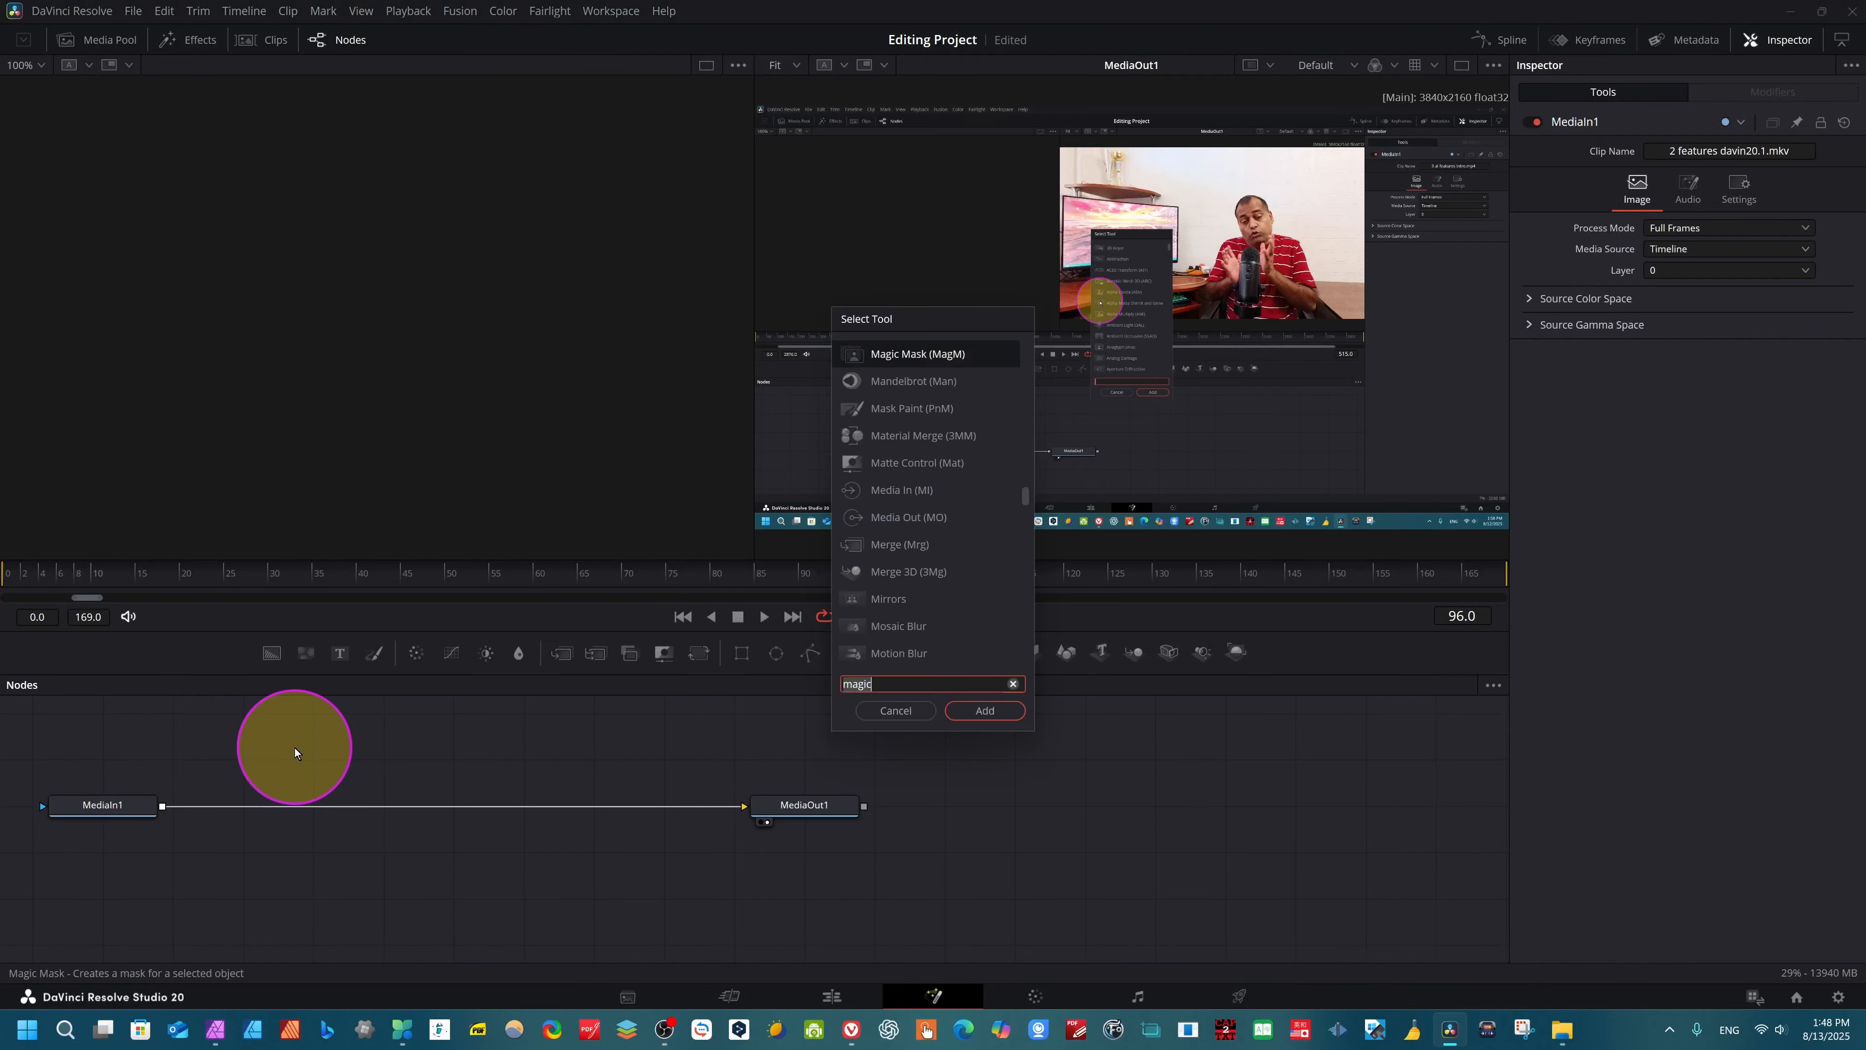
click(900, 600)
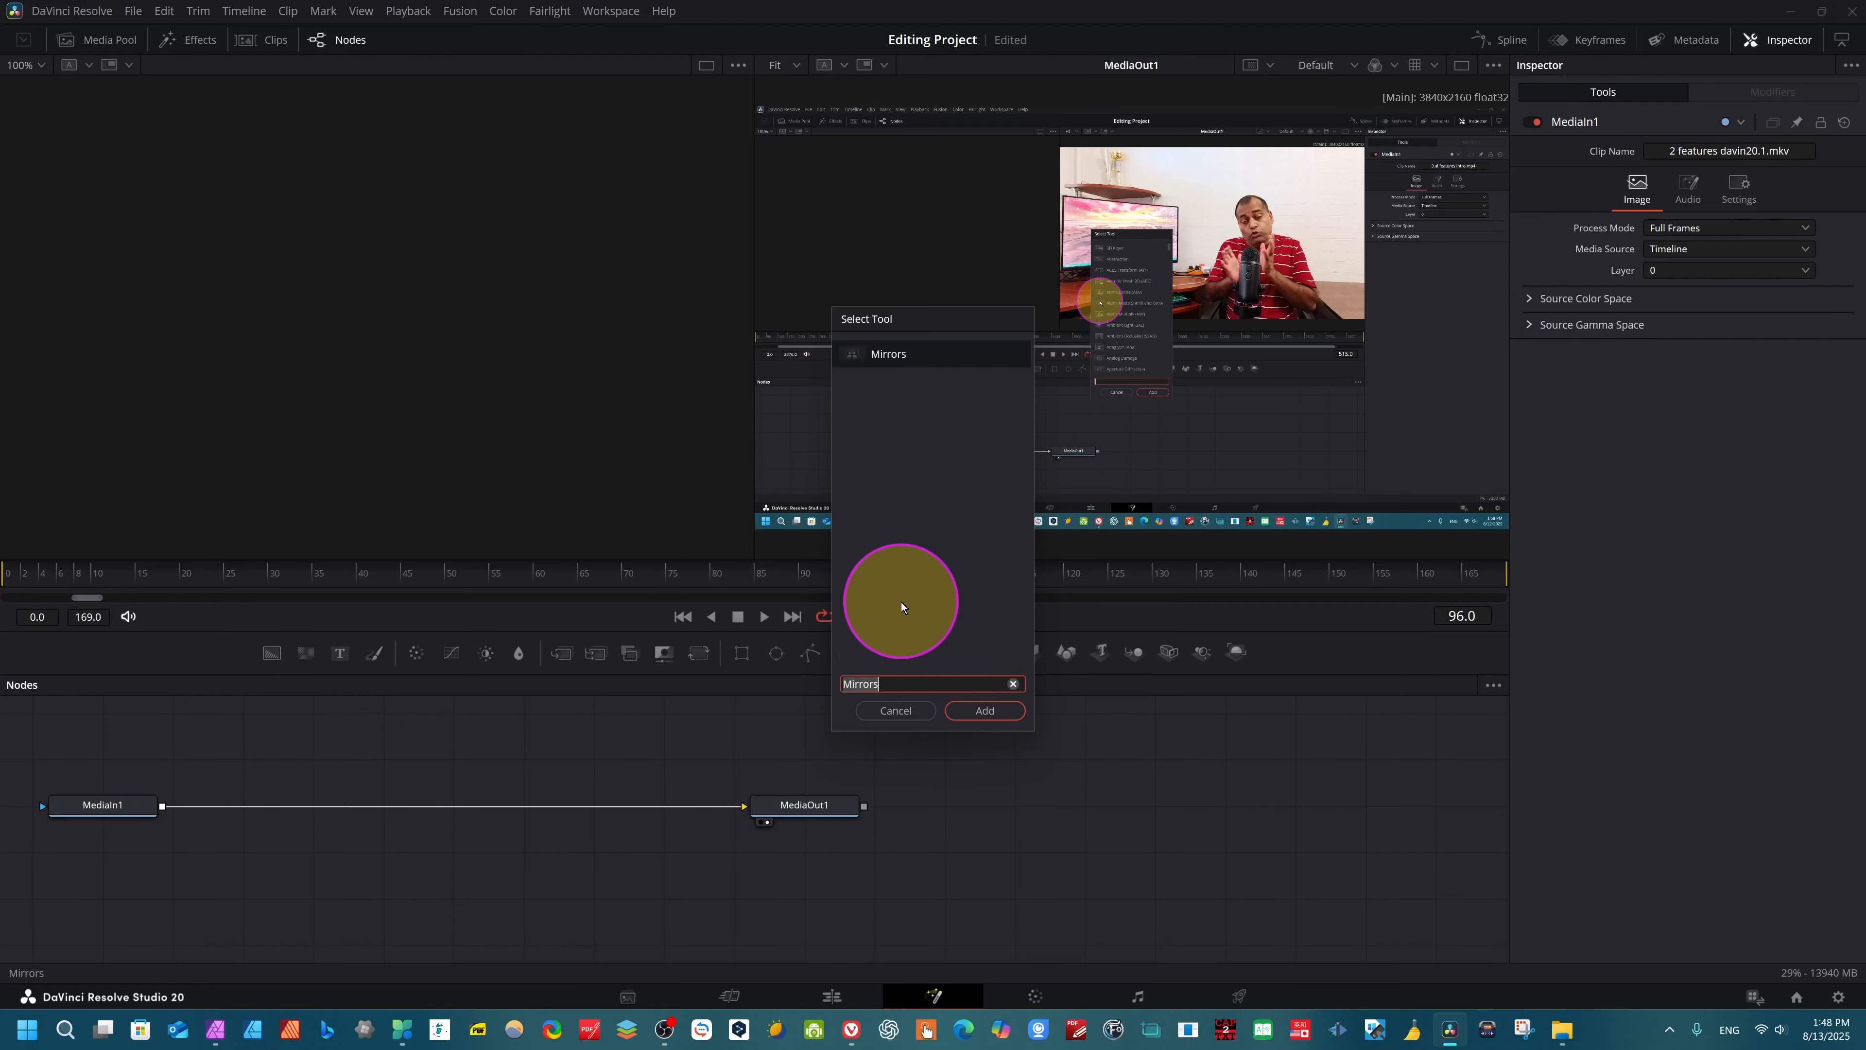
click(984, 712)
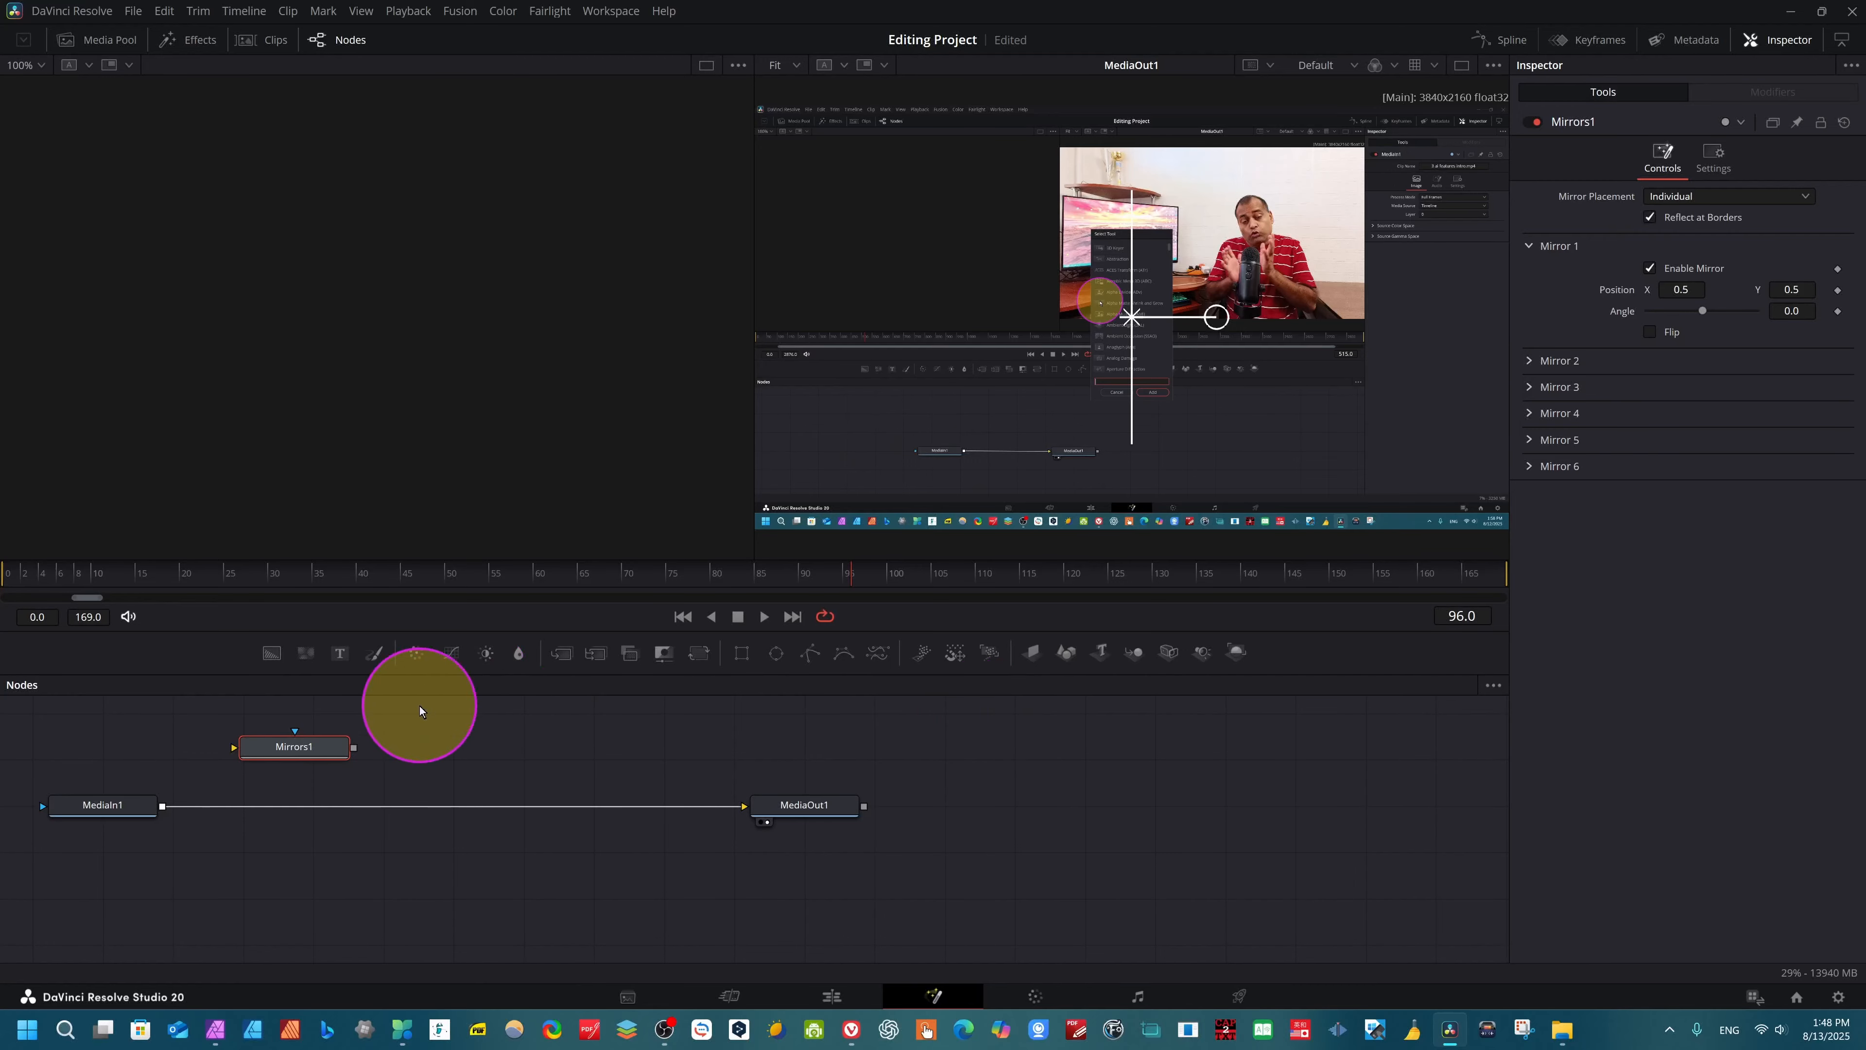
drag(355, 747, 148, 806)
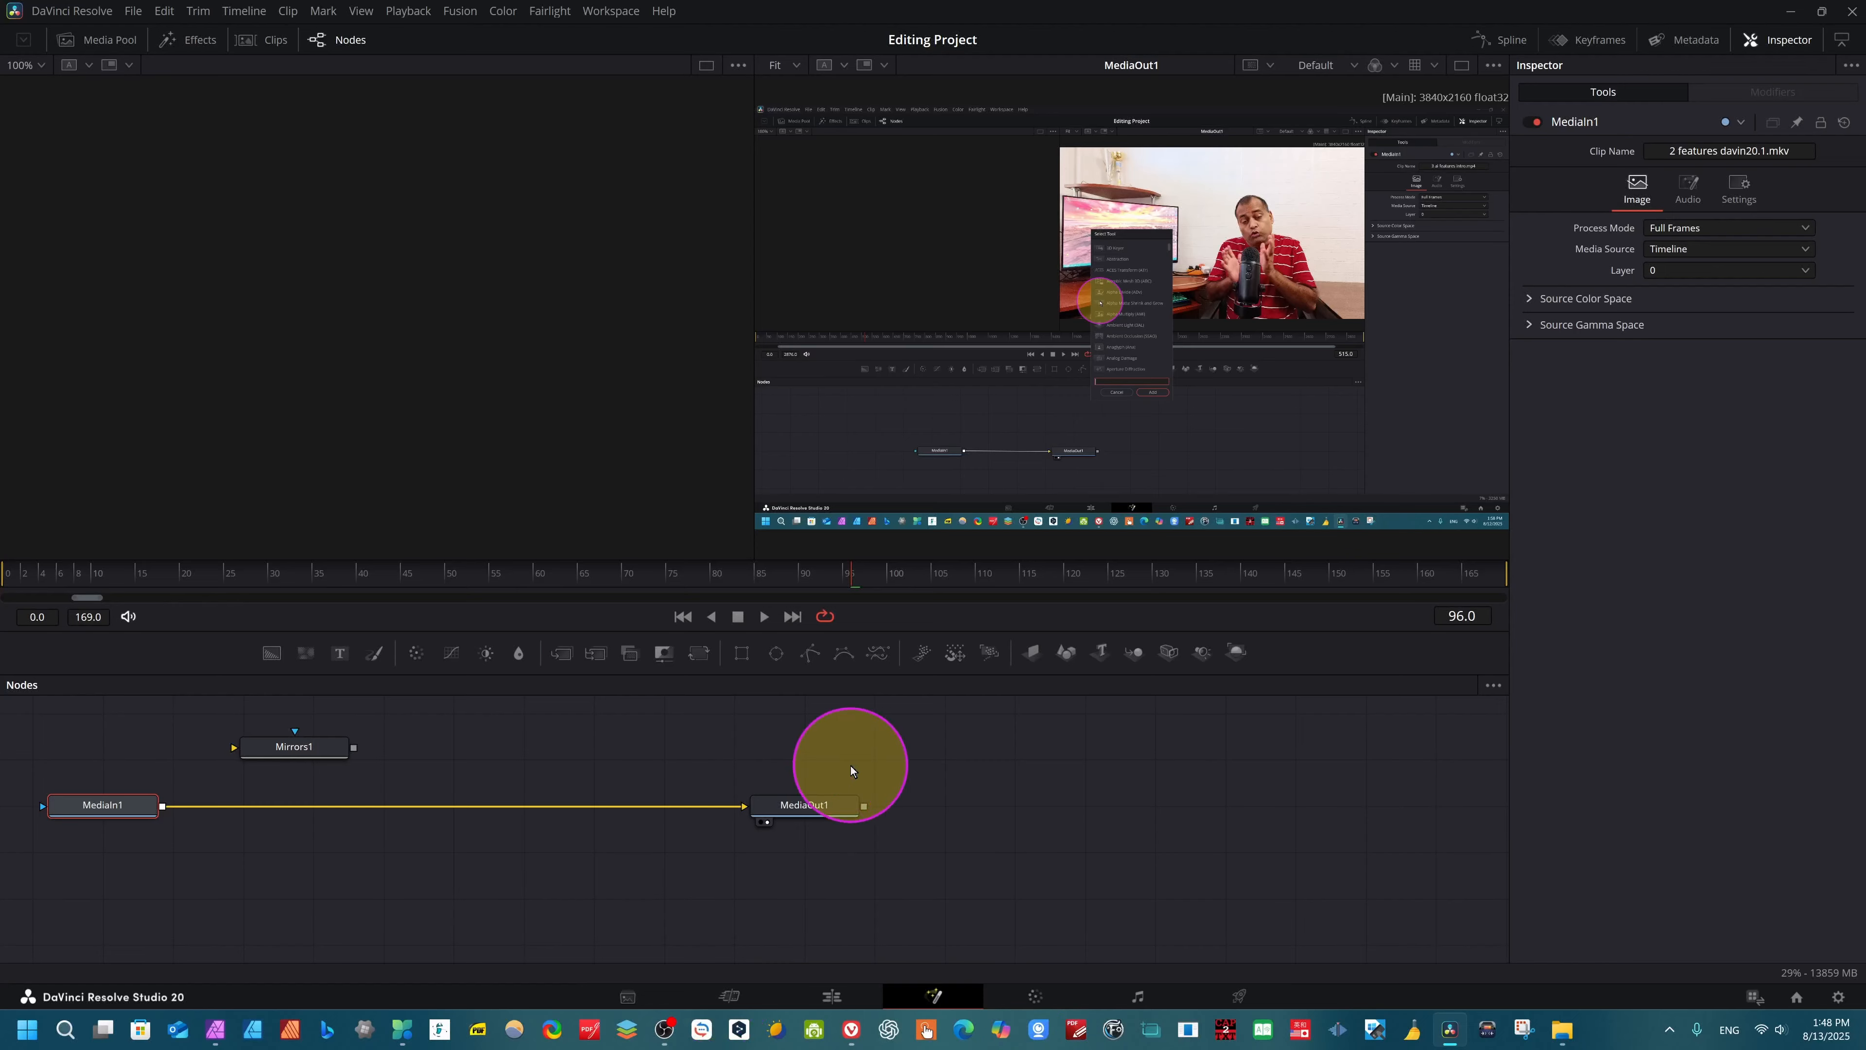
key(ctrl+z)
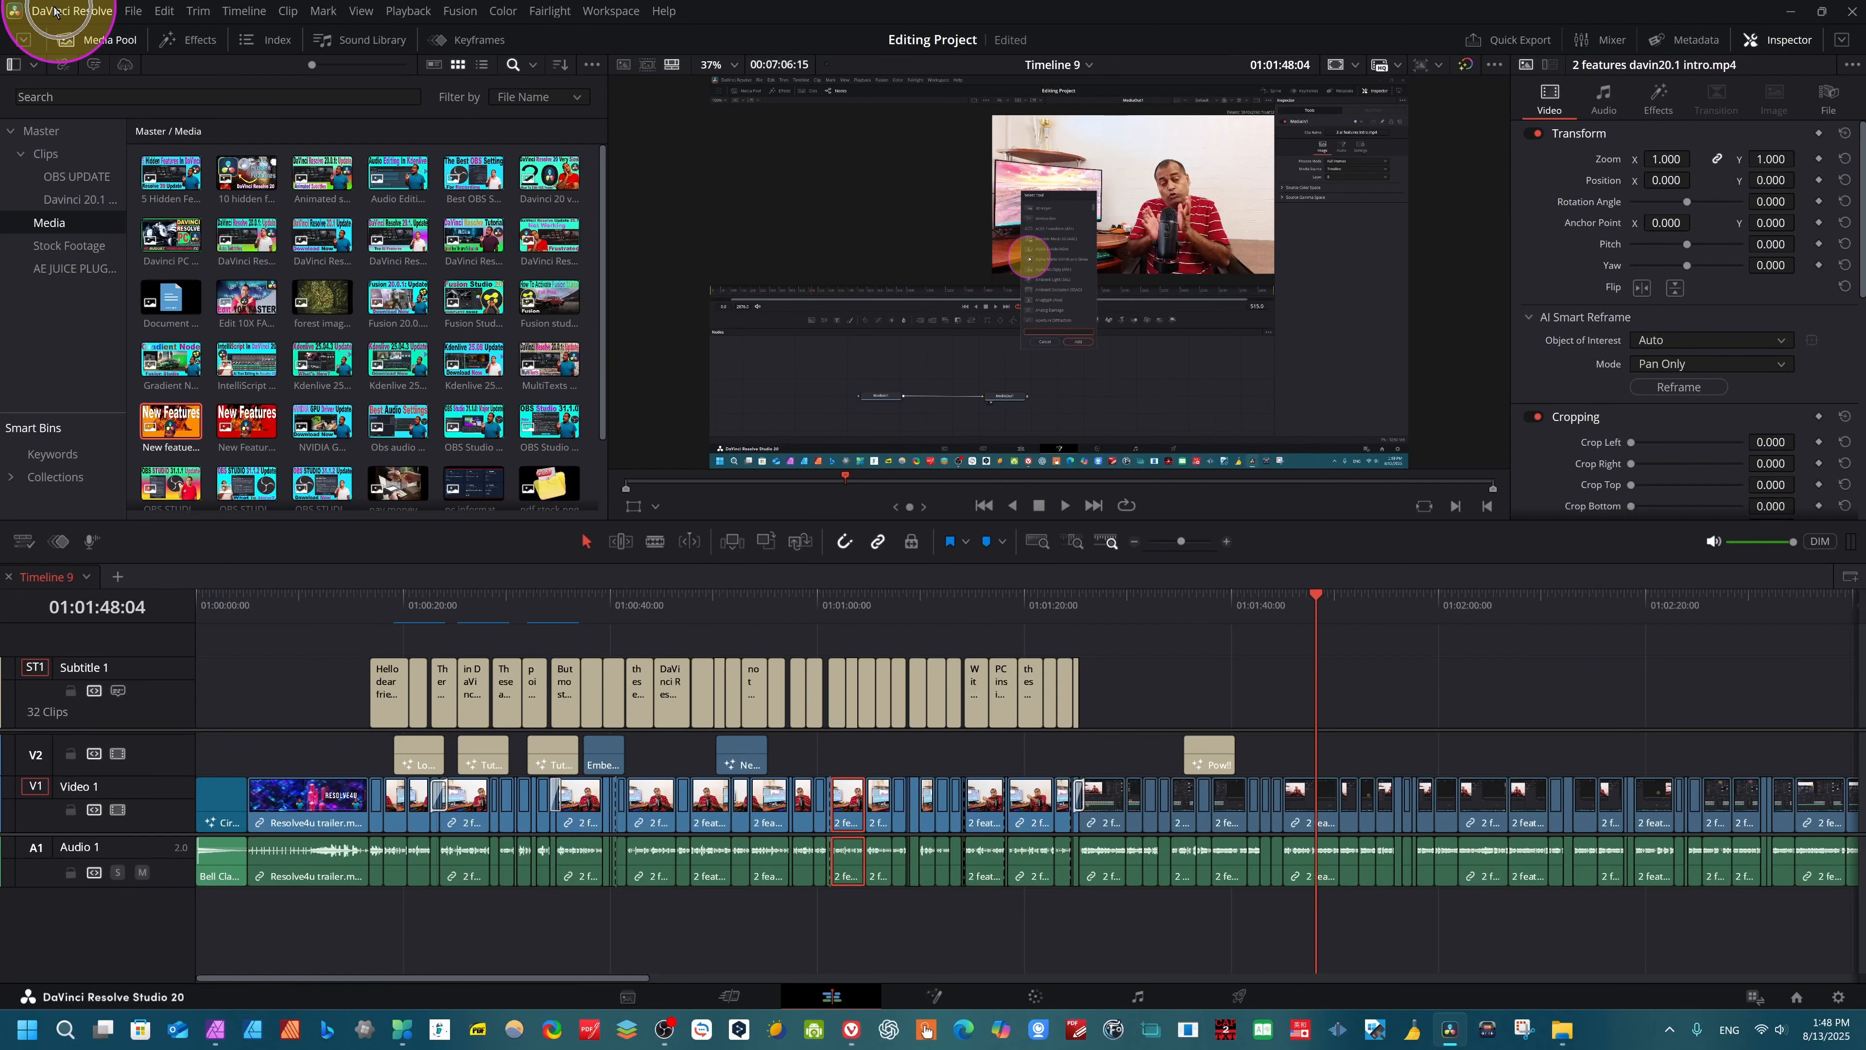
- Check the available presets in Keyboard Customization, keeping the DaVinci Resolve preset selected
click(71, 11)
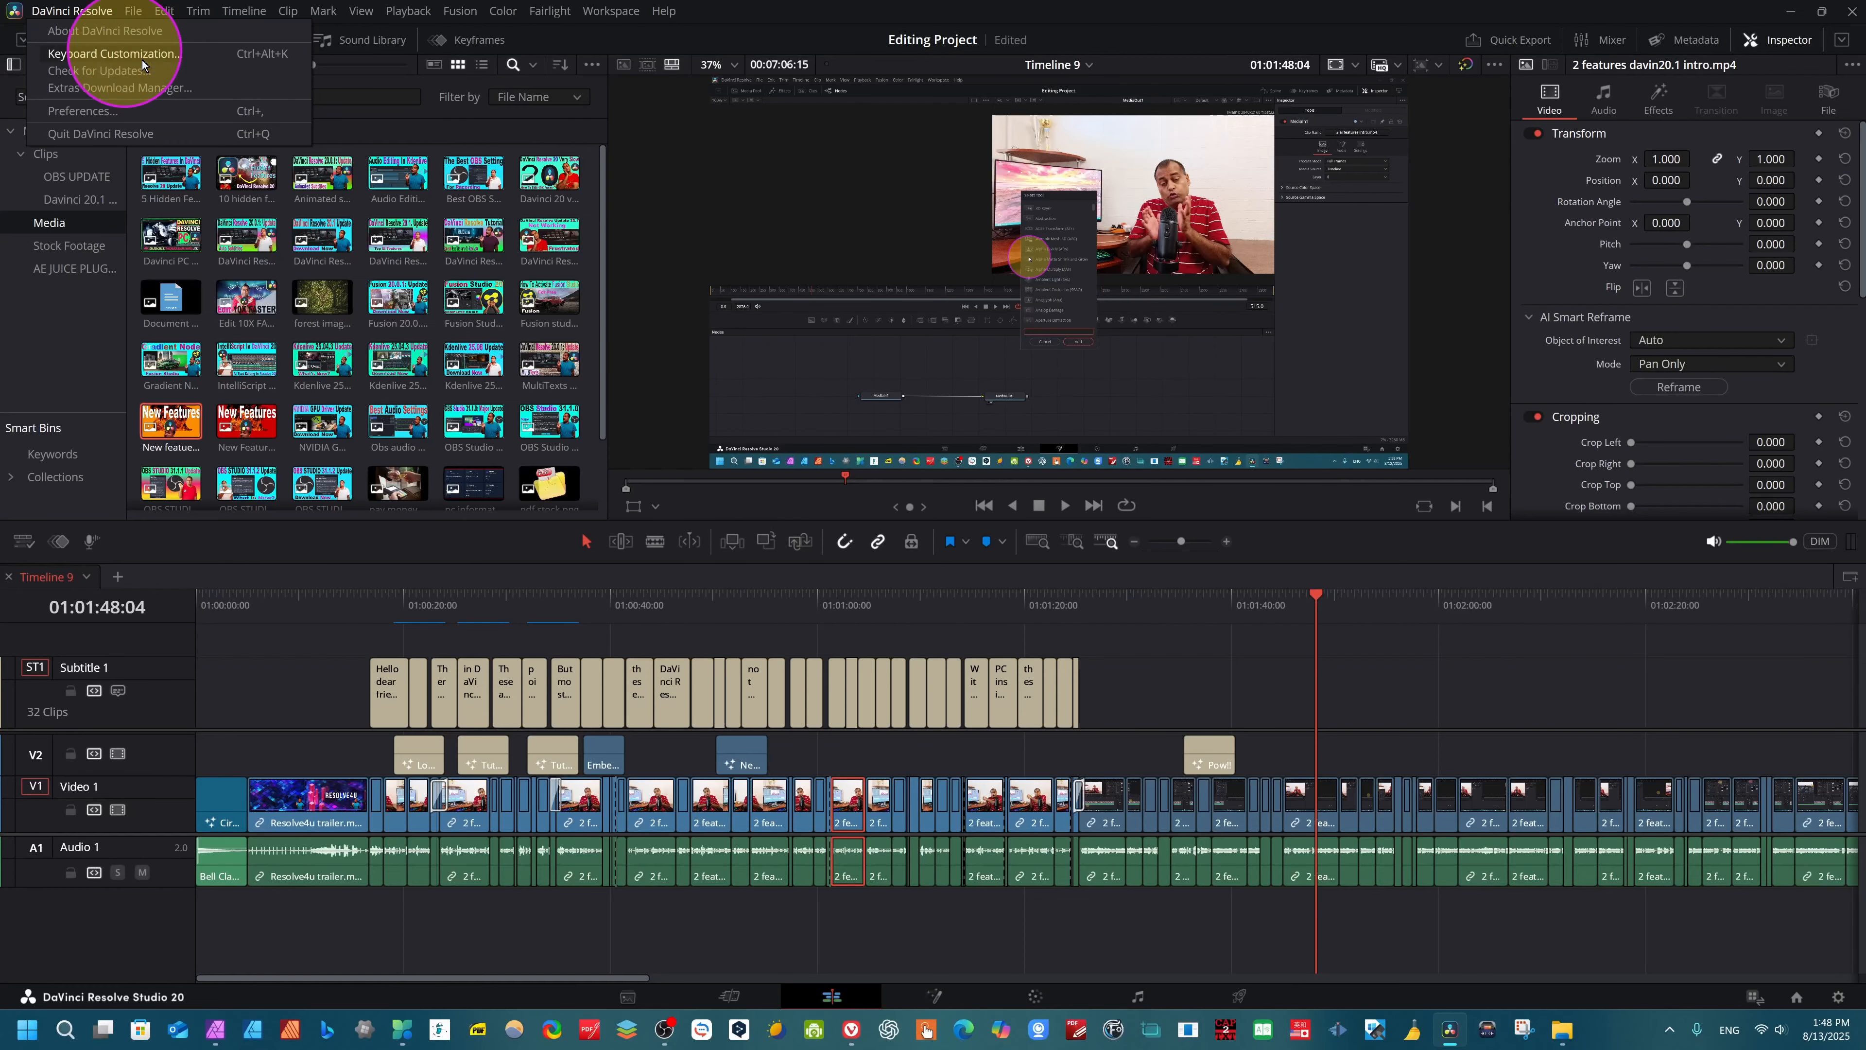
click(195, 53)
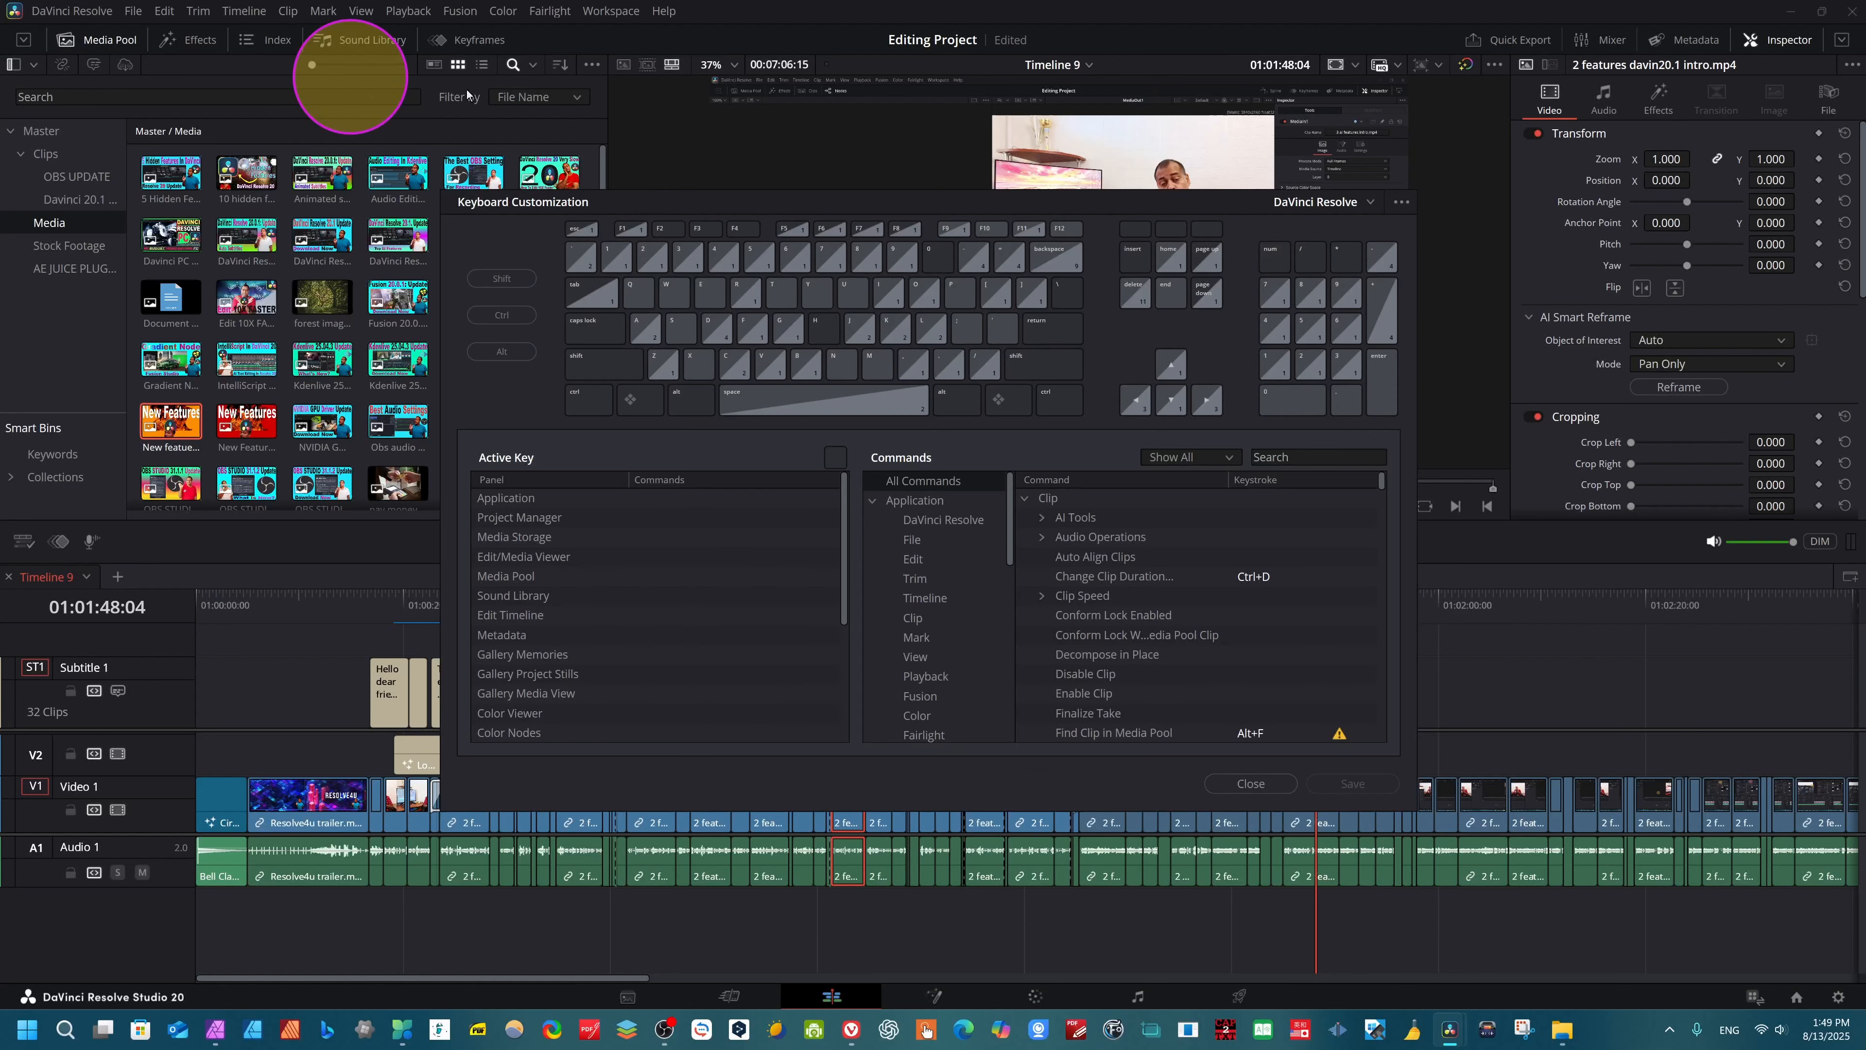
click(1374, 198)
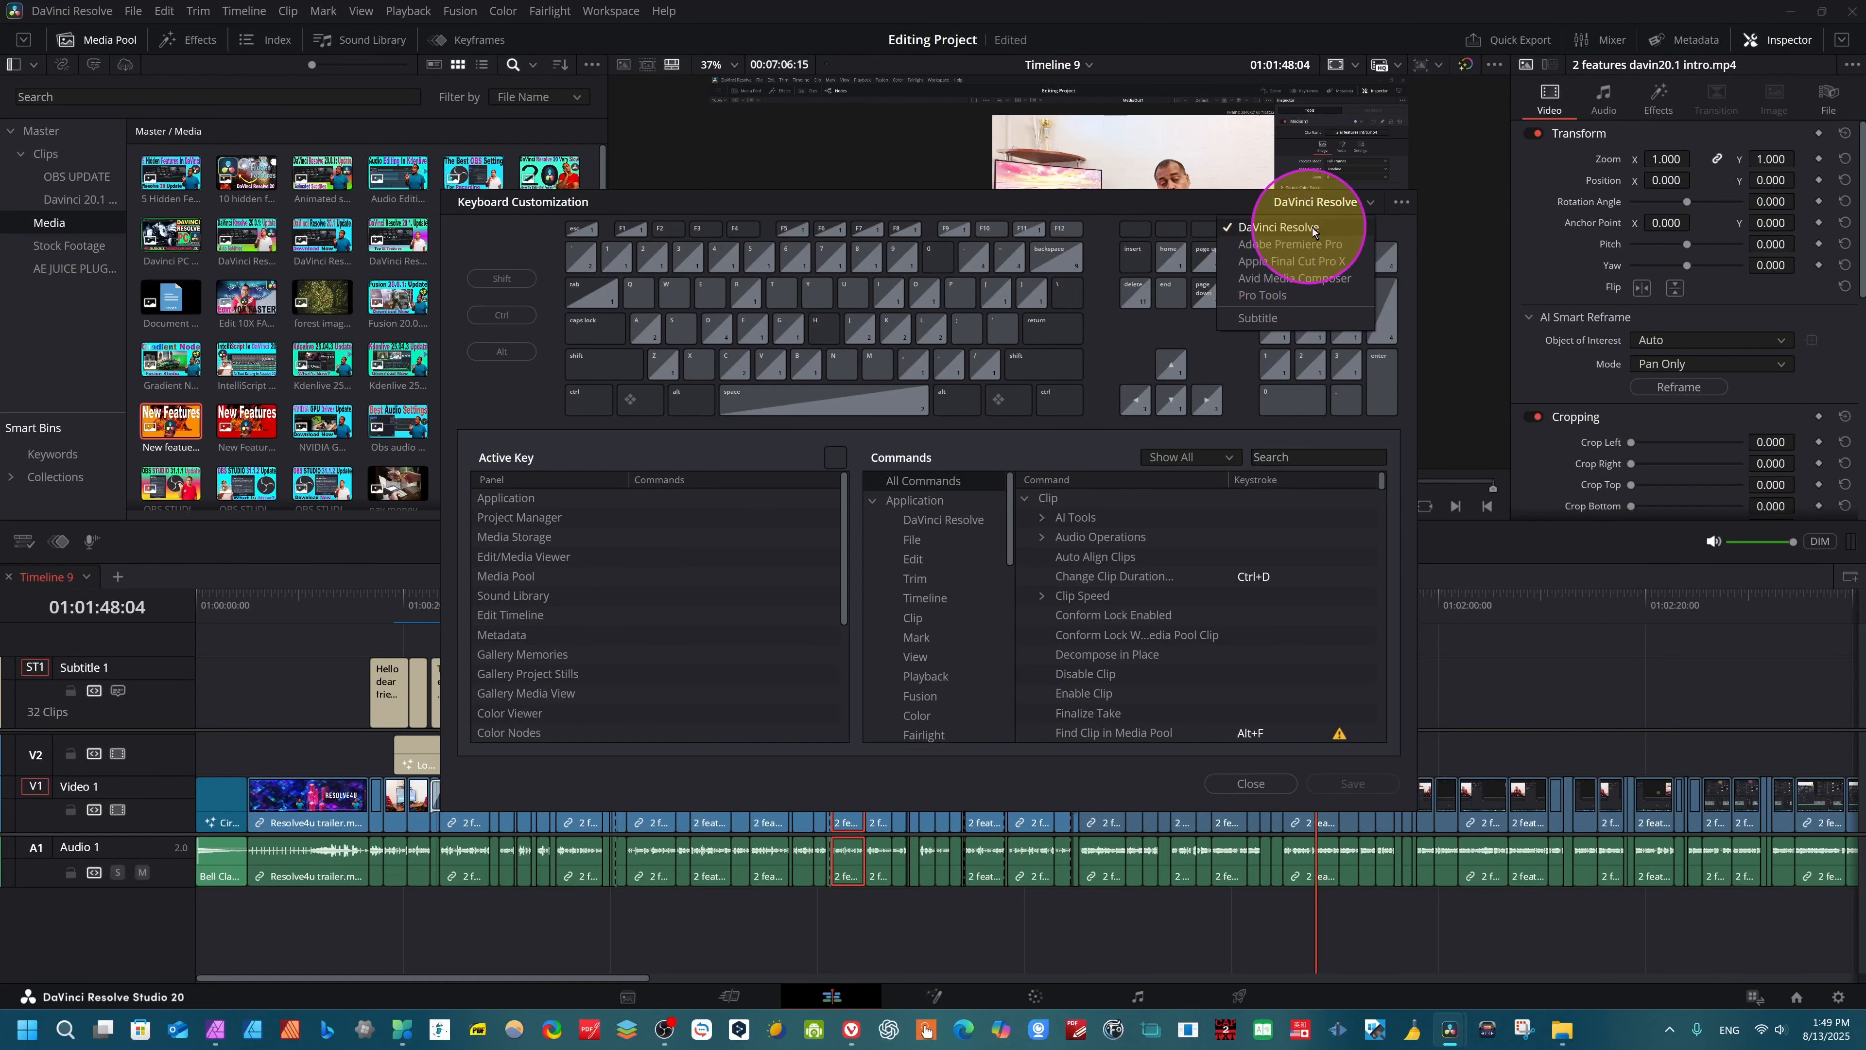
click(1233, 228)
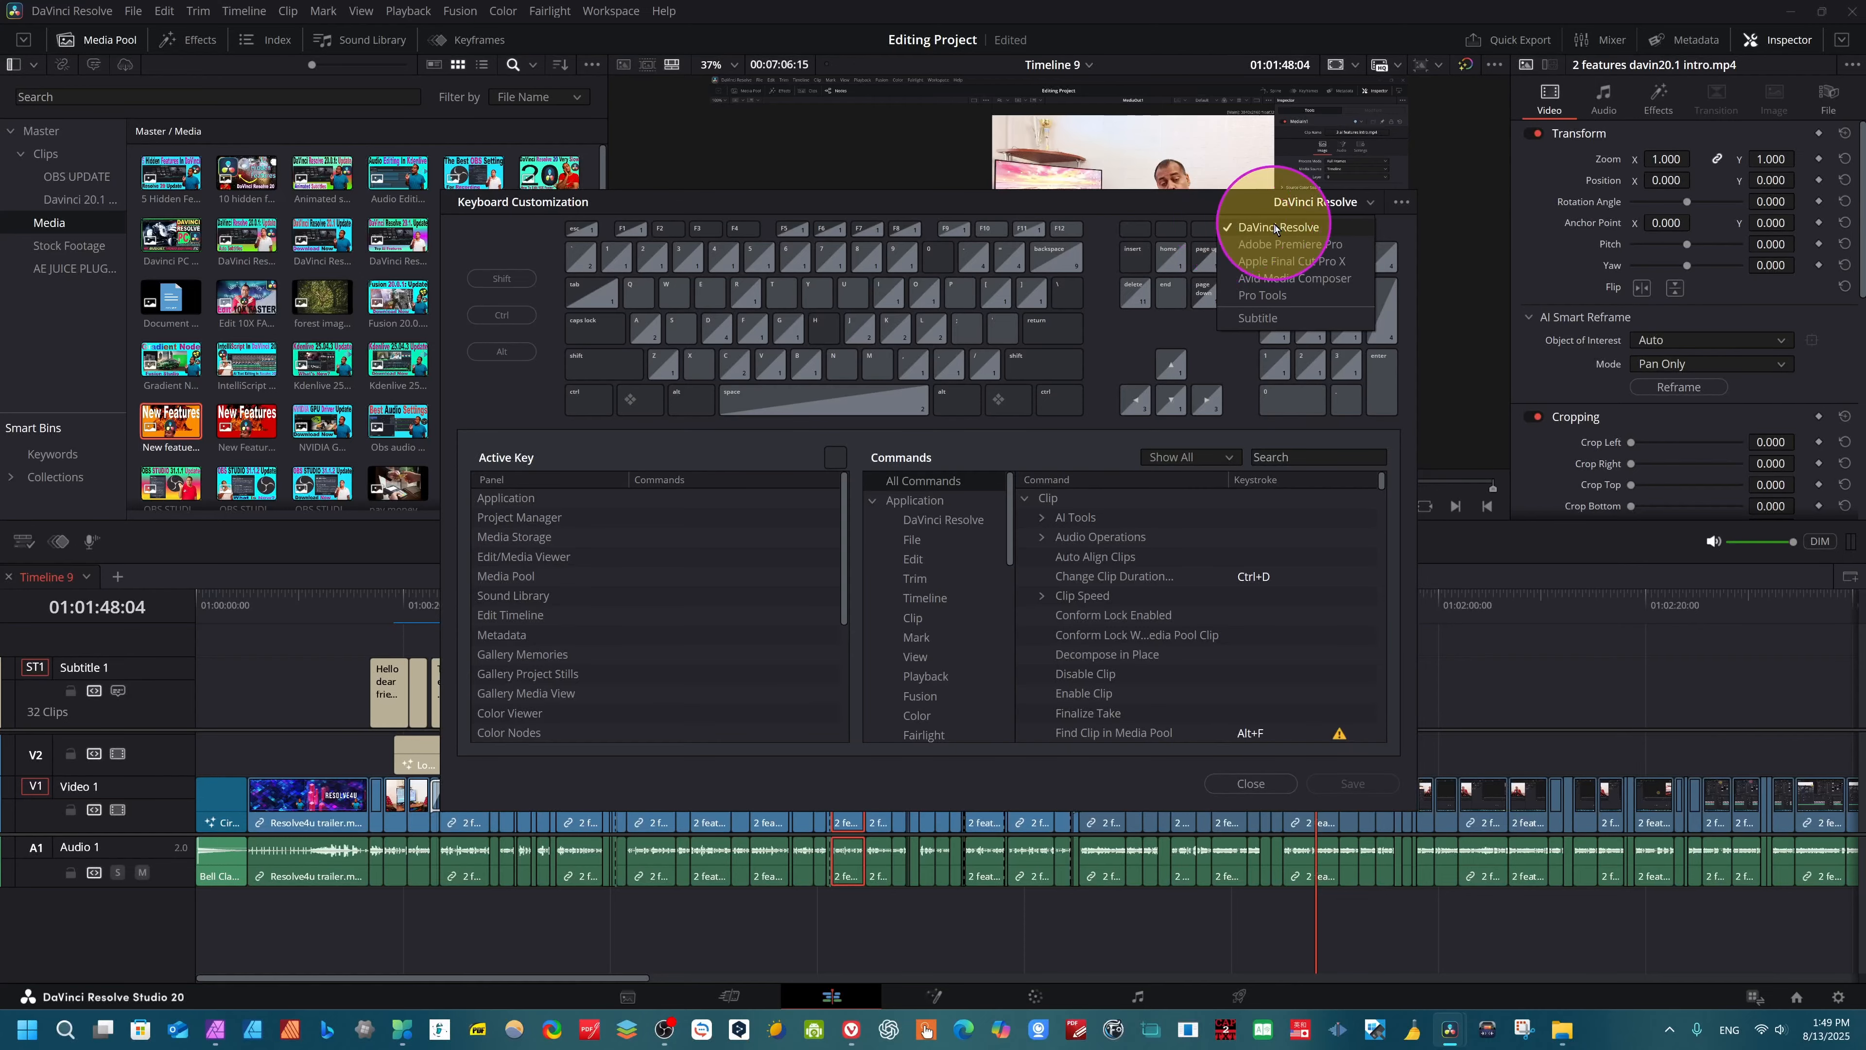
click(1250, 783)
- Search for "trans" on the Edit page and apply mMatrix Transition 01 at the Video 1 cut near 01:01:50:15
mouse_move(1312, 620)
mouse_down()
mouse_move(1332, 612)
mouse_move(1309, 625)
mouse_move(1296, 598)
mouse_move(1339, 609)
mouse_up()
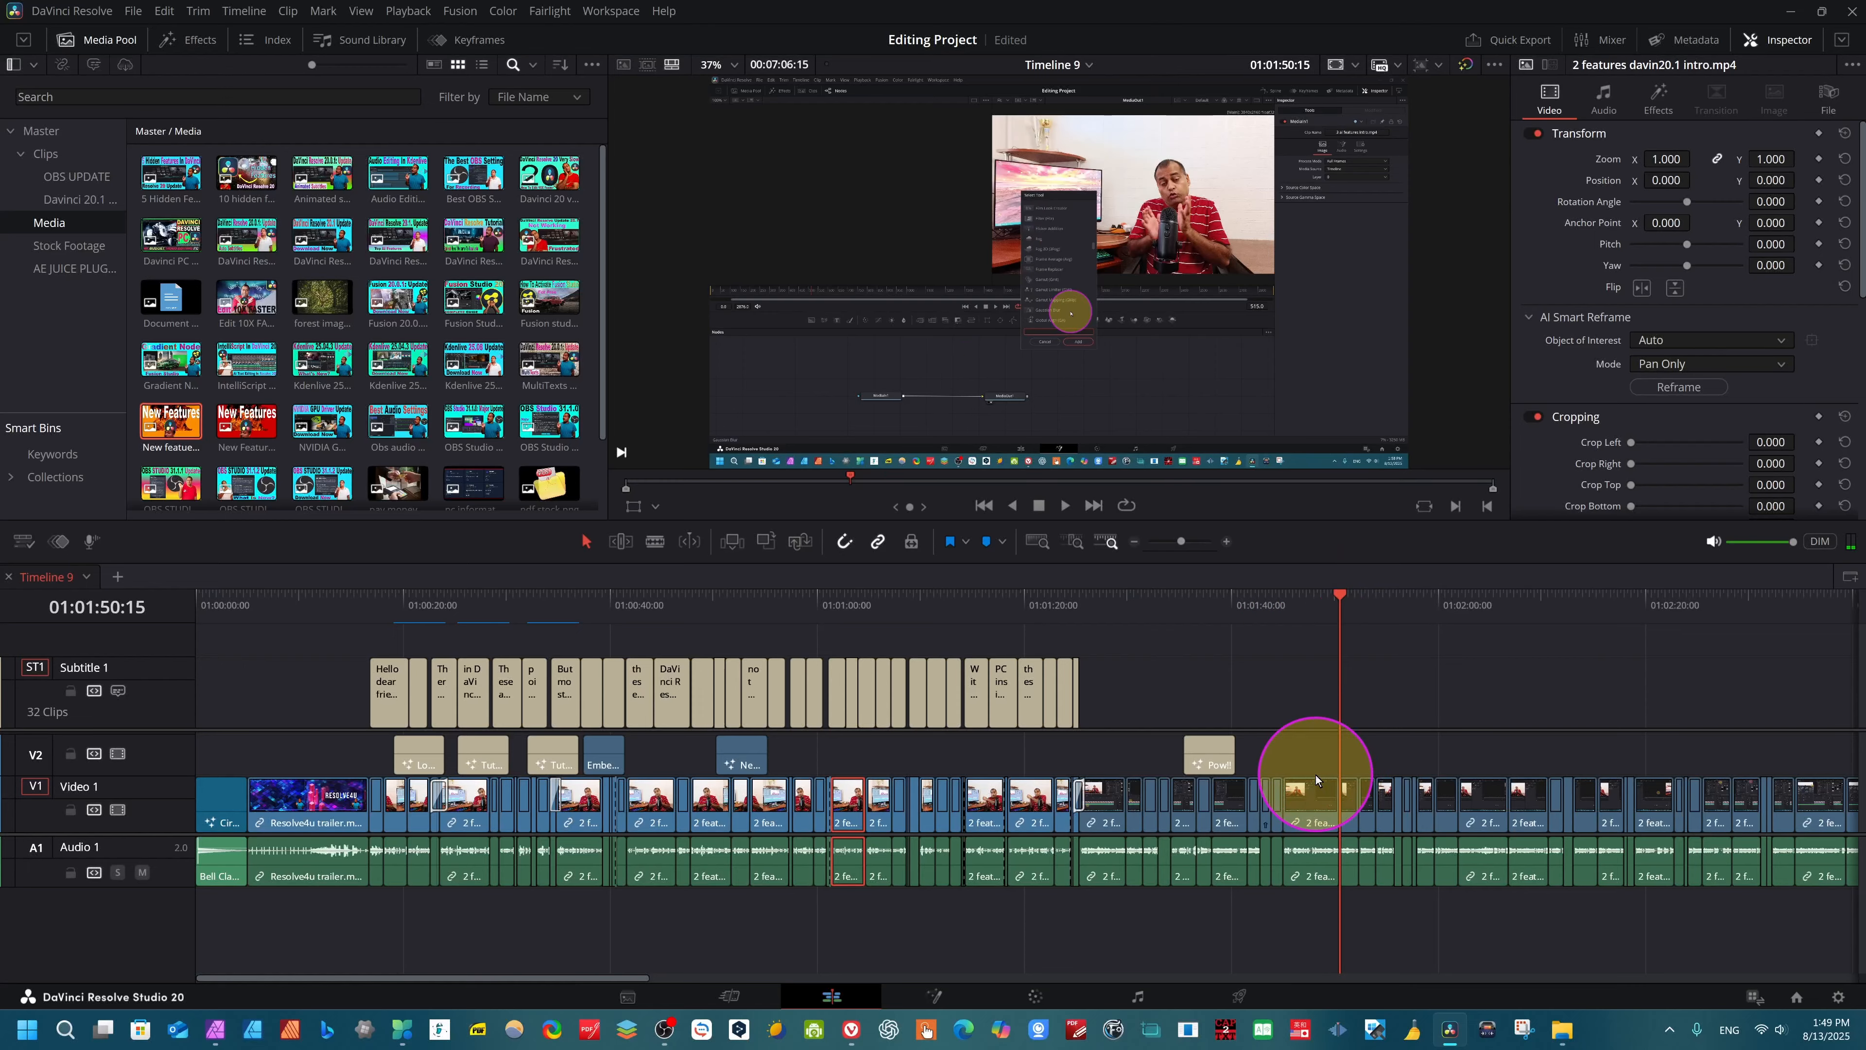
key(shift+space)
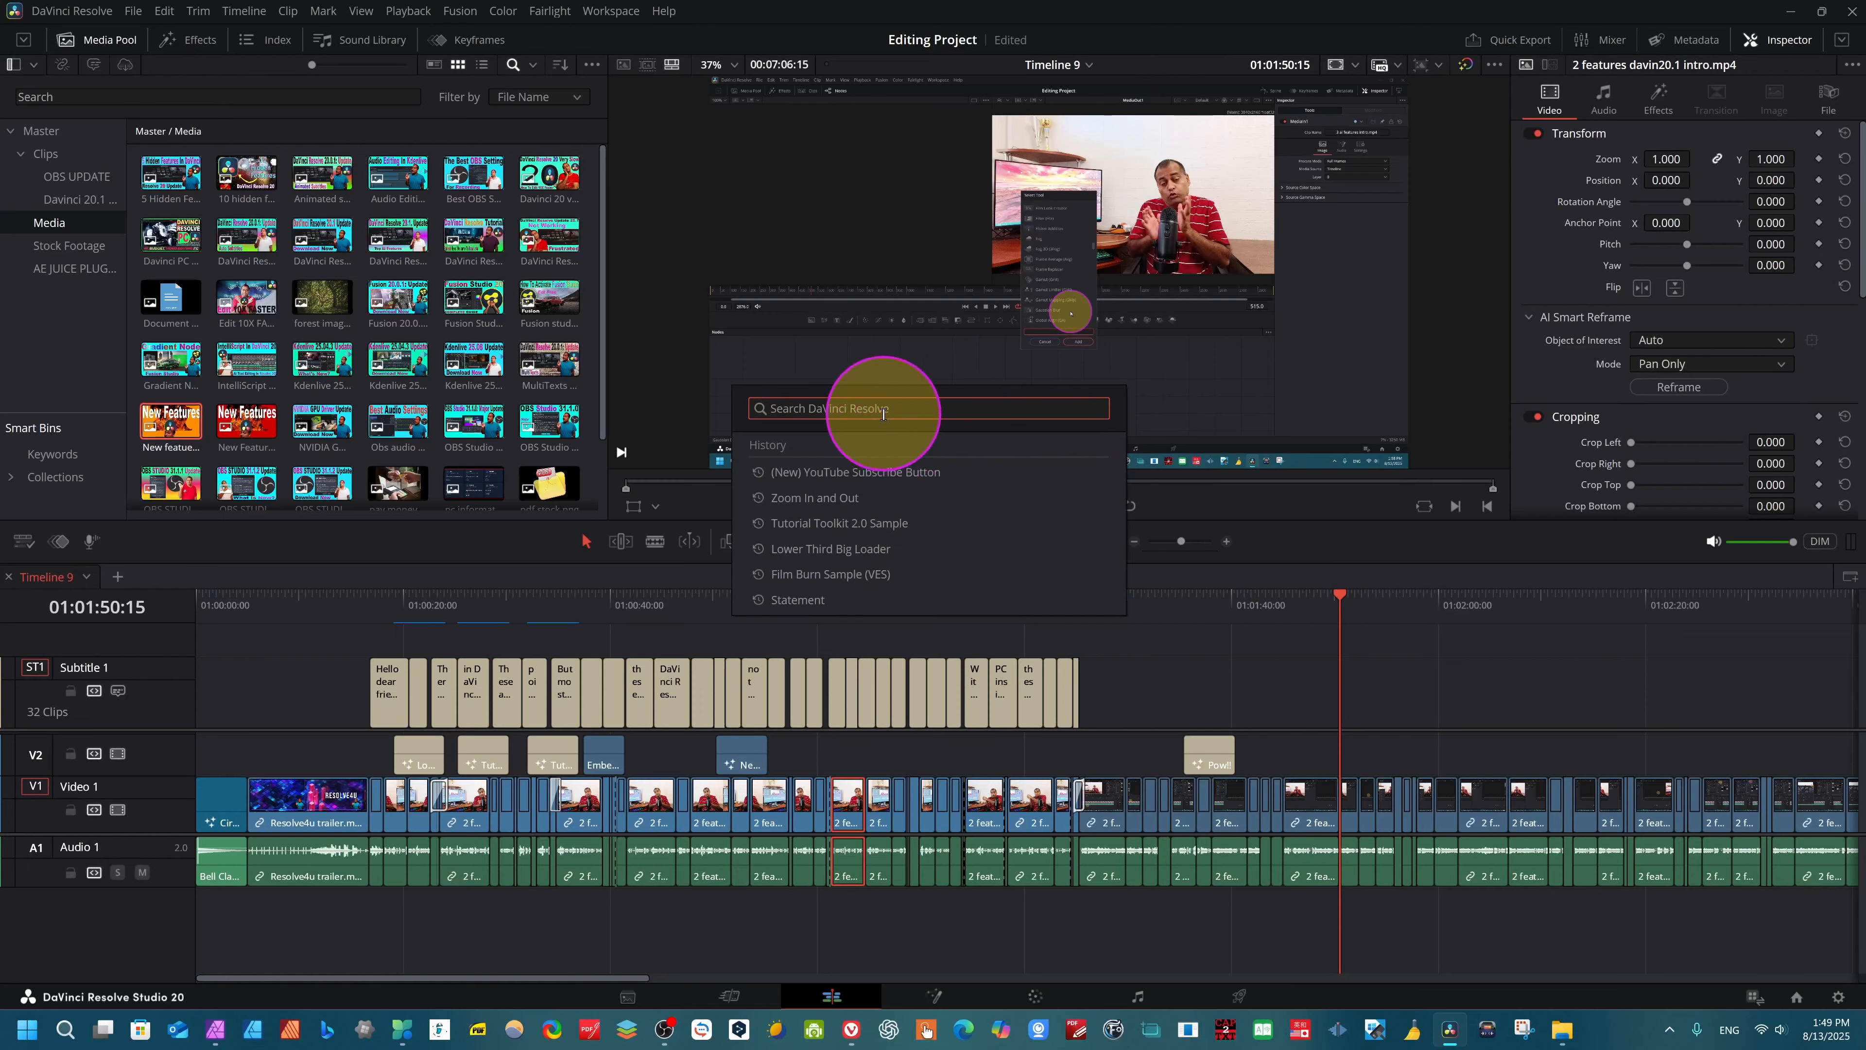
text(tra)
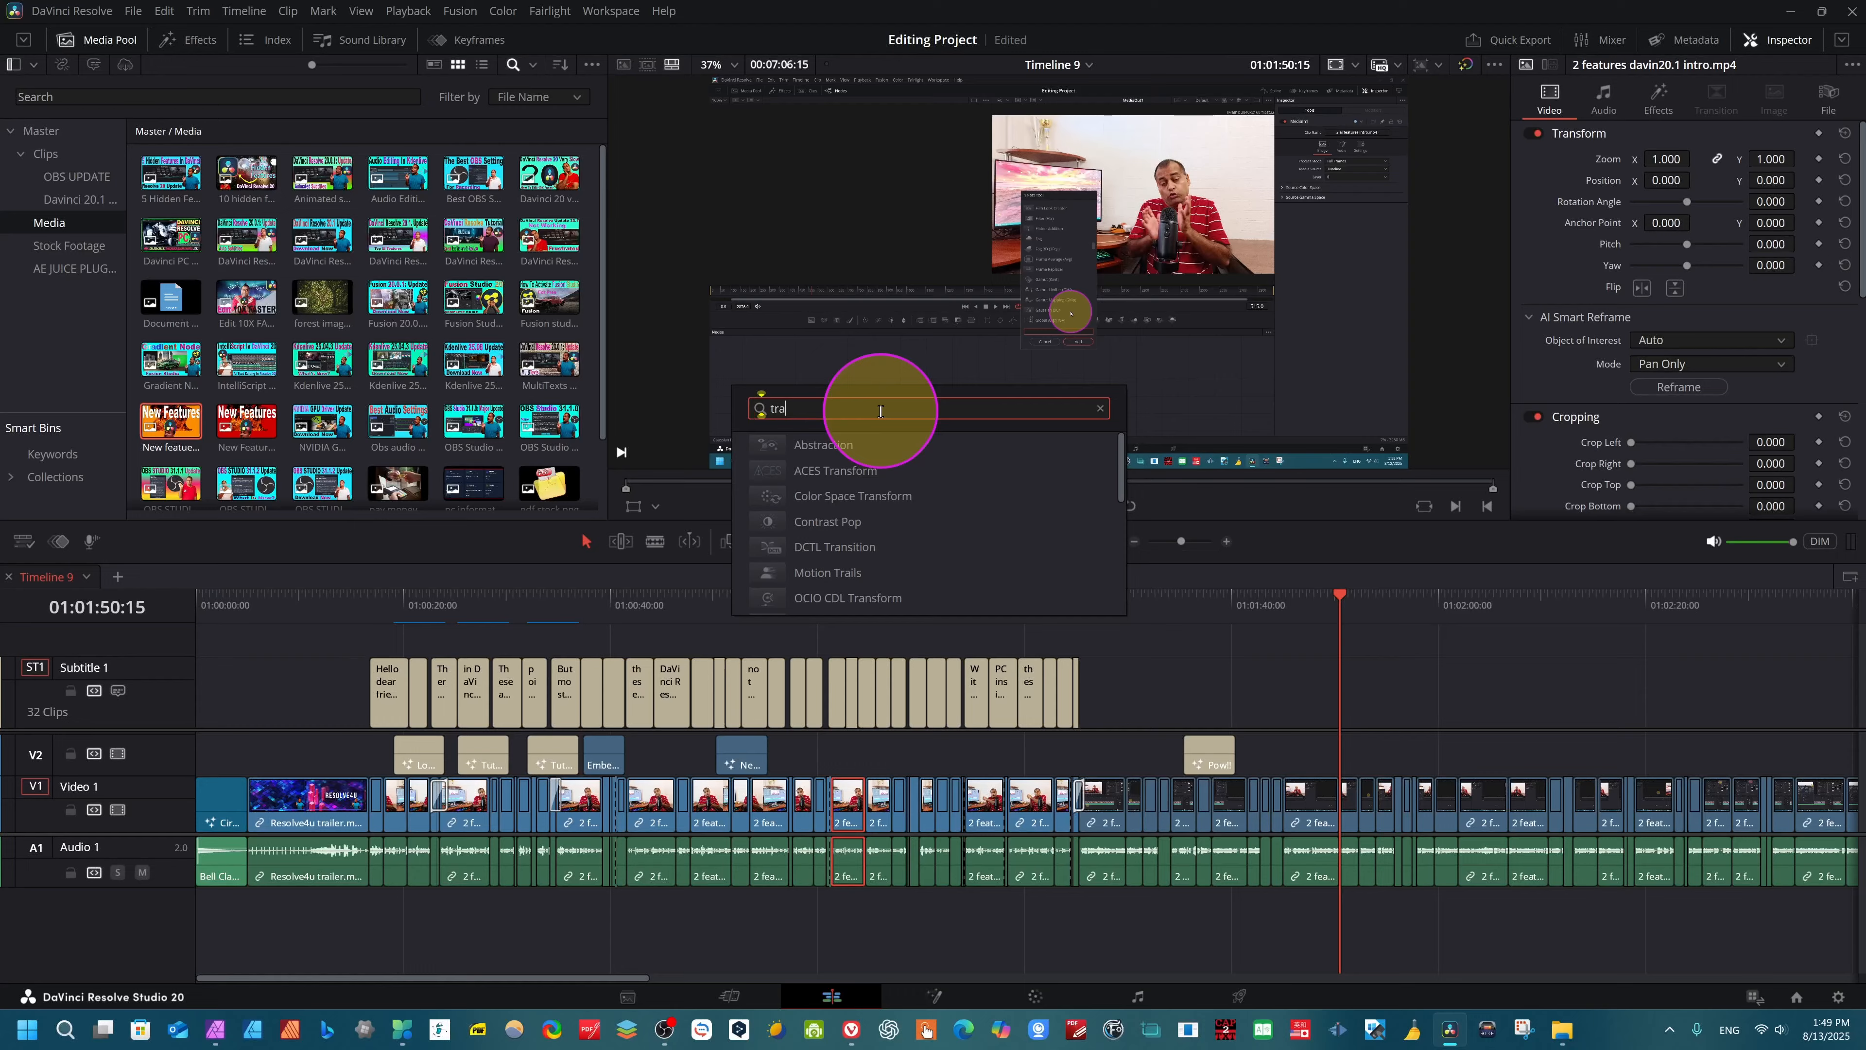
text(ns)
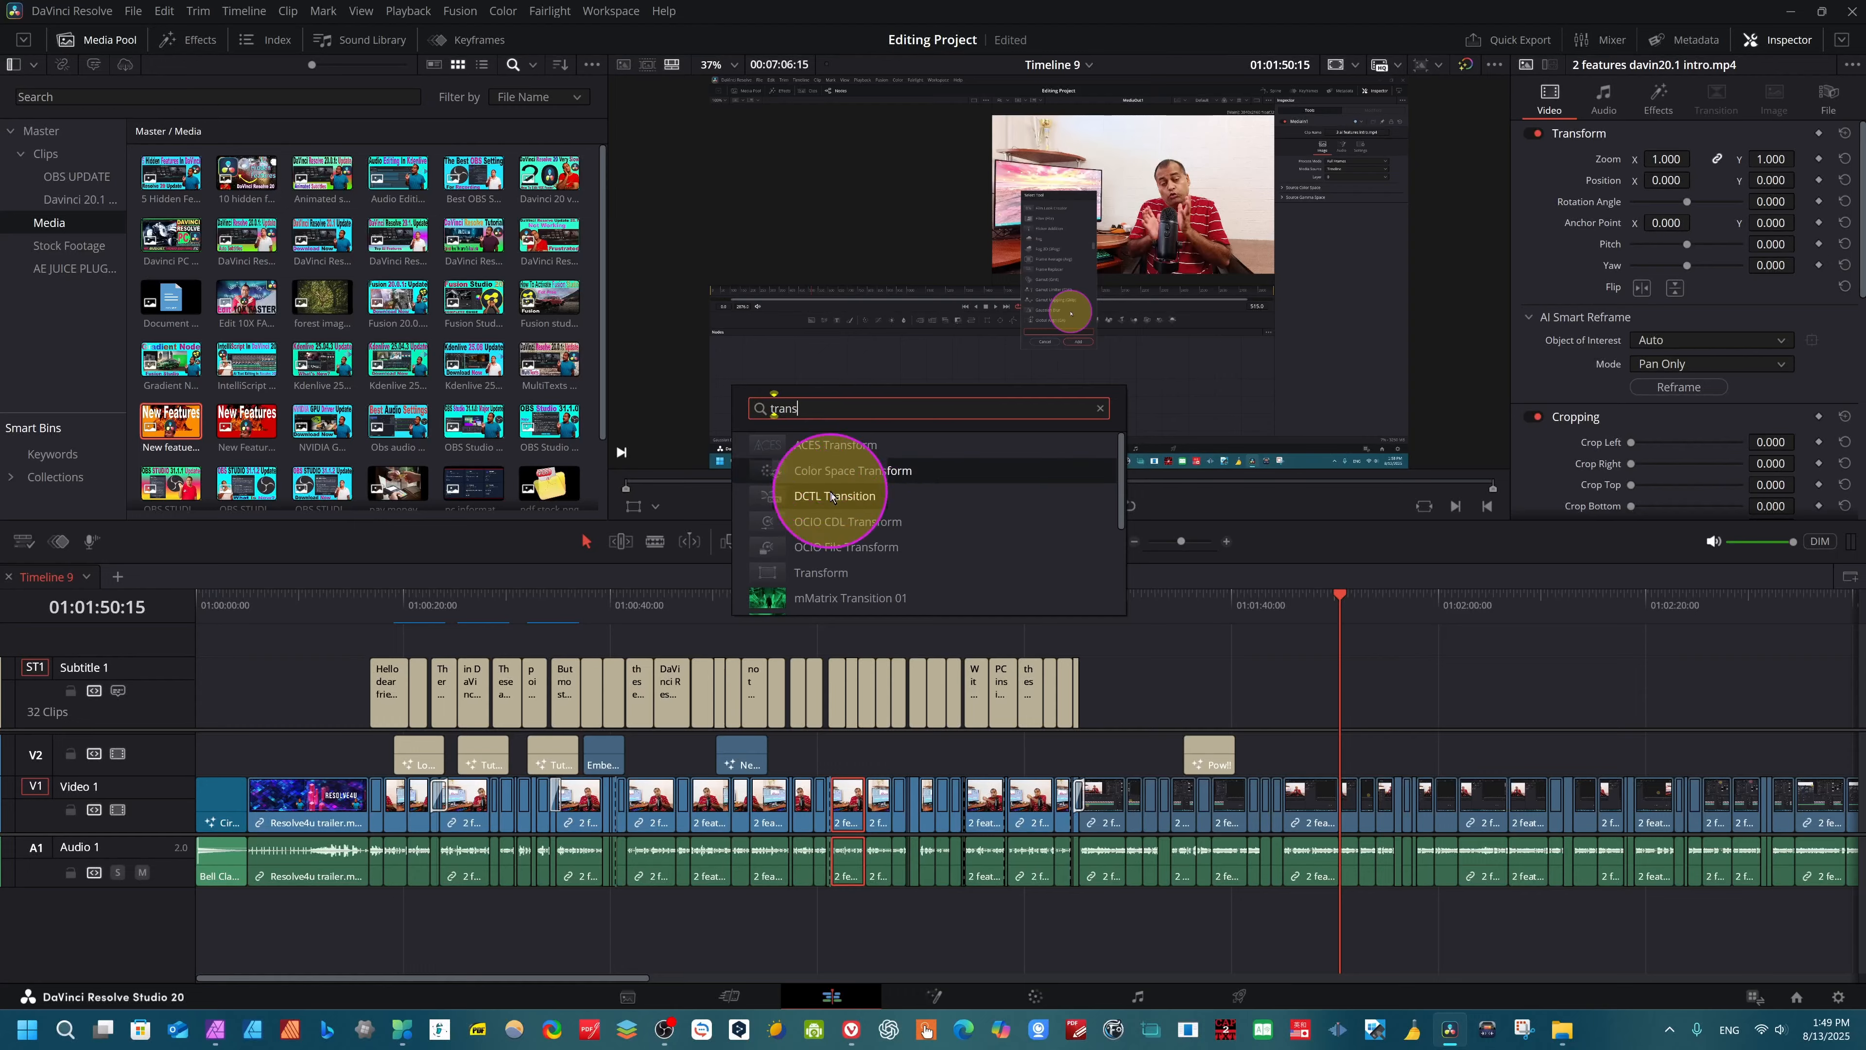
scroll(845, 507, down, 2)
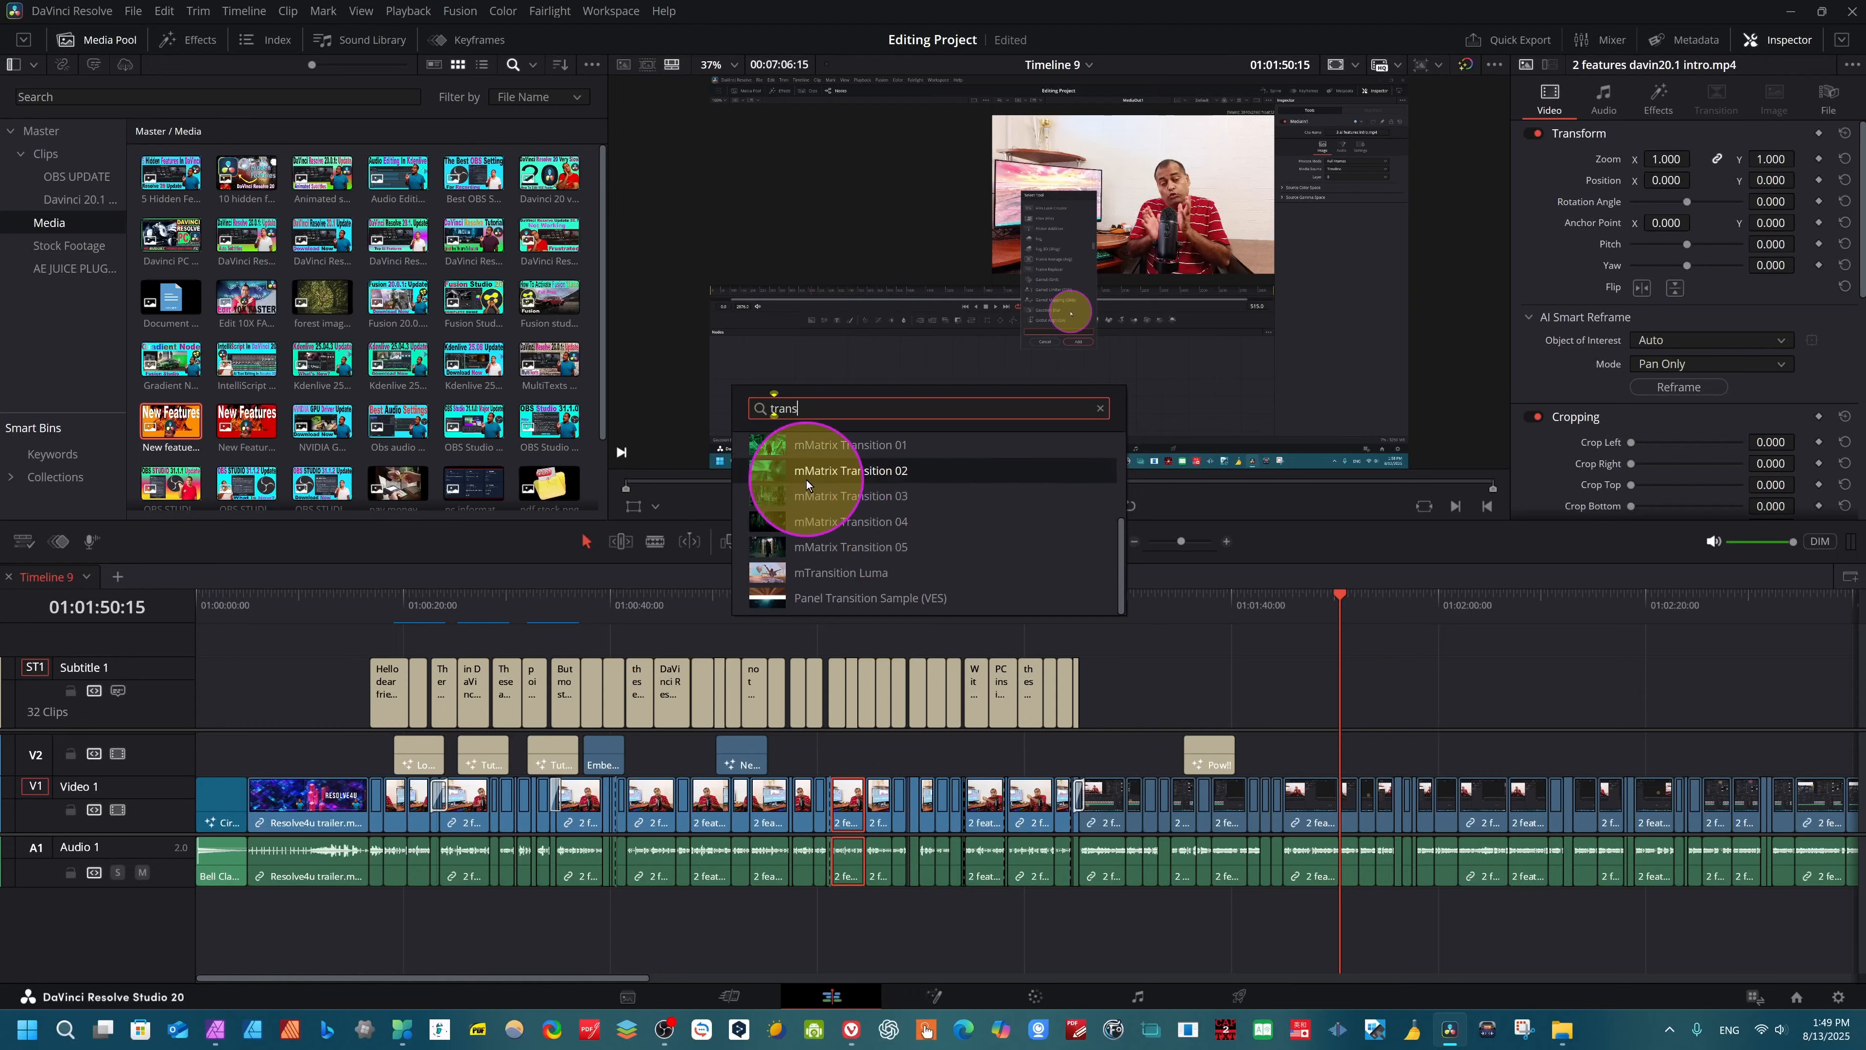
click(815, 444)
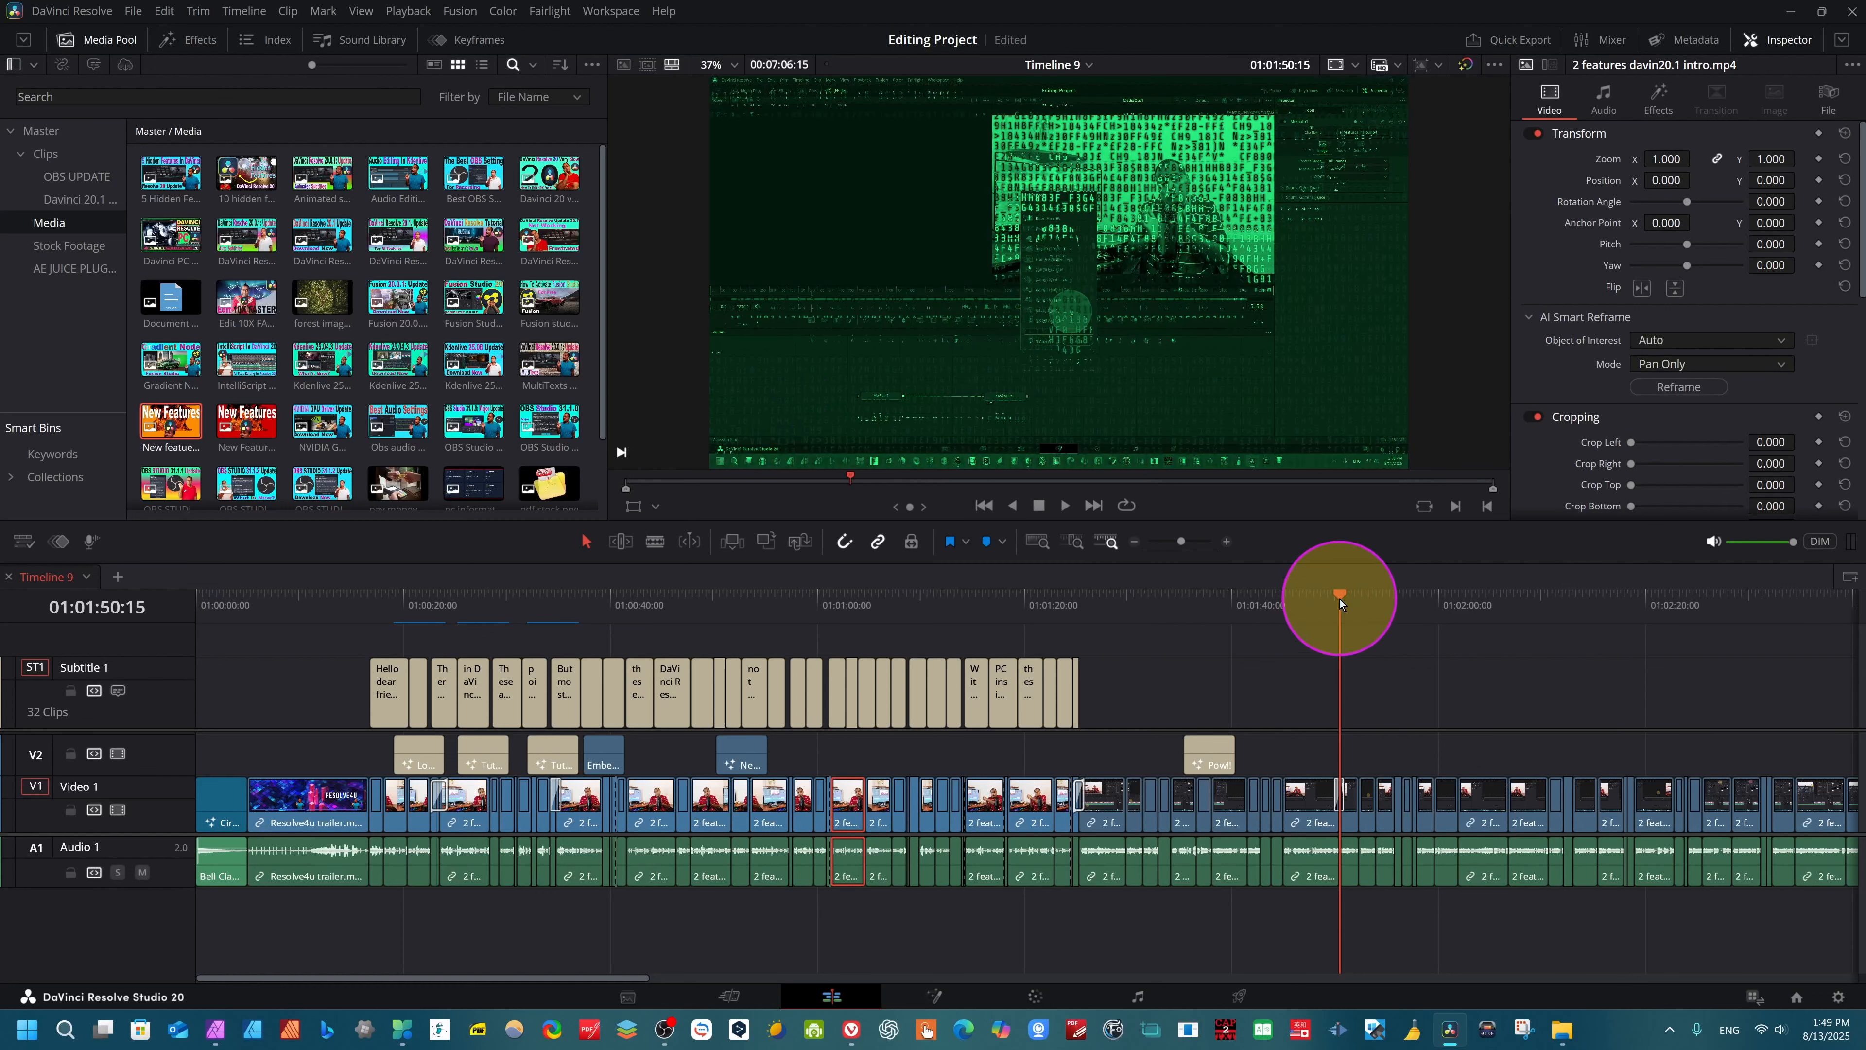
- Play back the timeline across the mMatrix transition to preview it
drag(1340, 598, 1321, 604)
key(space)
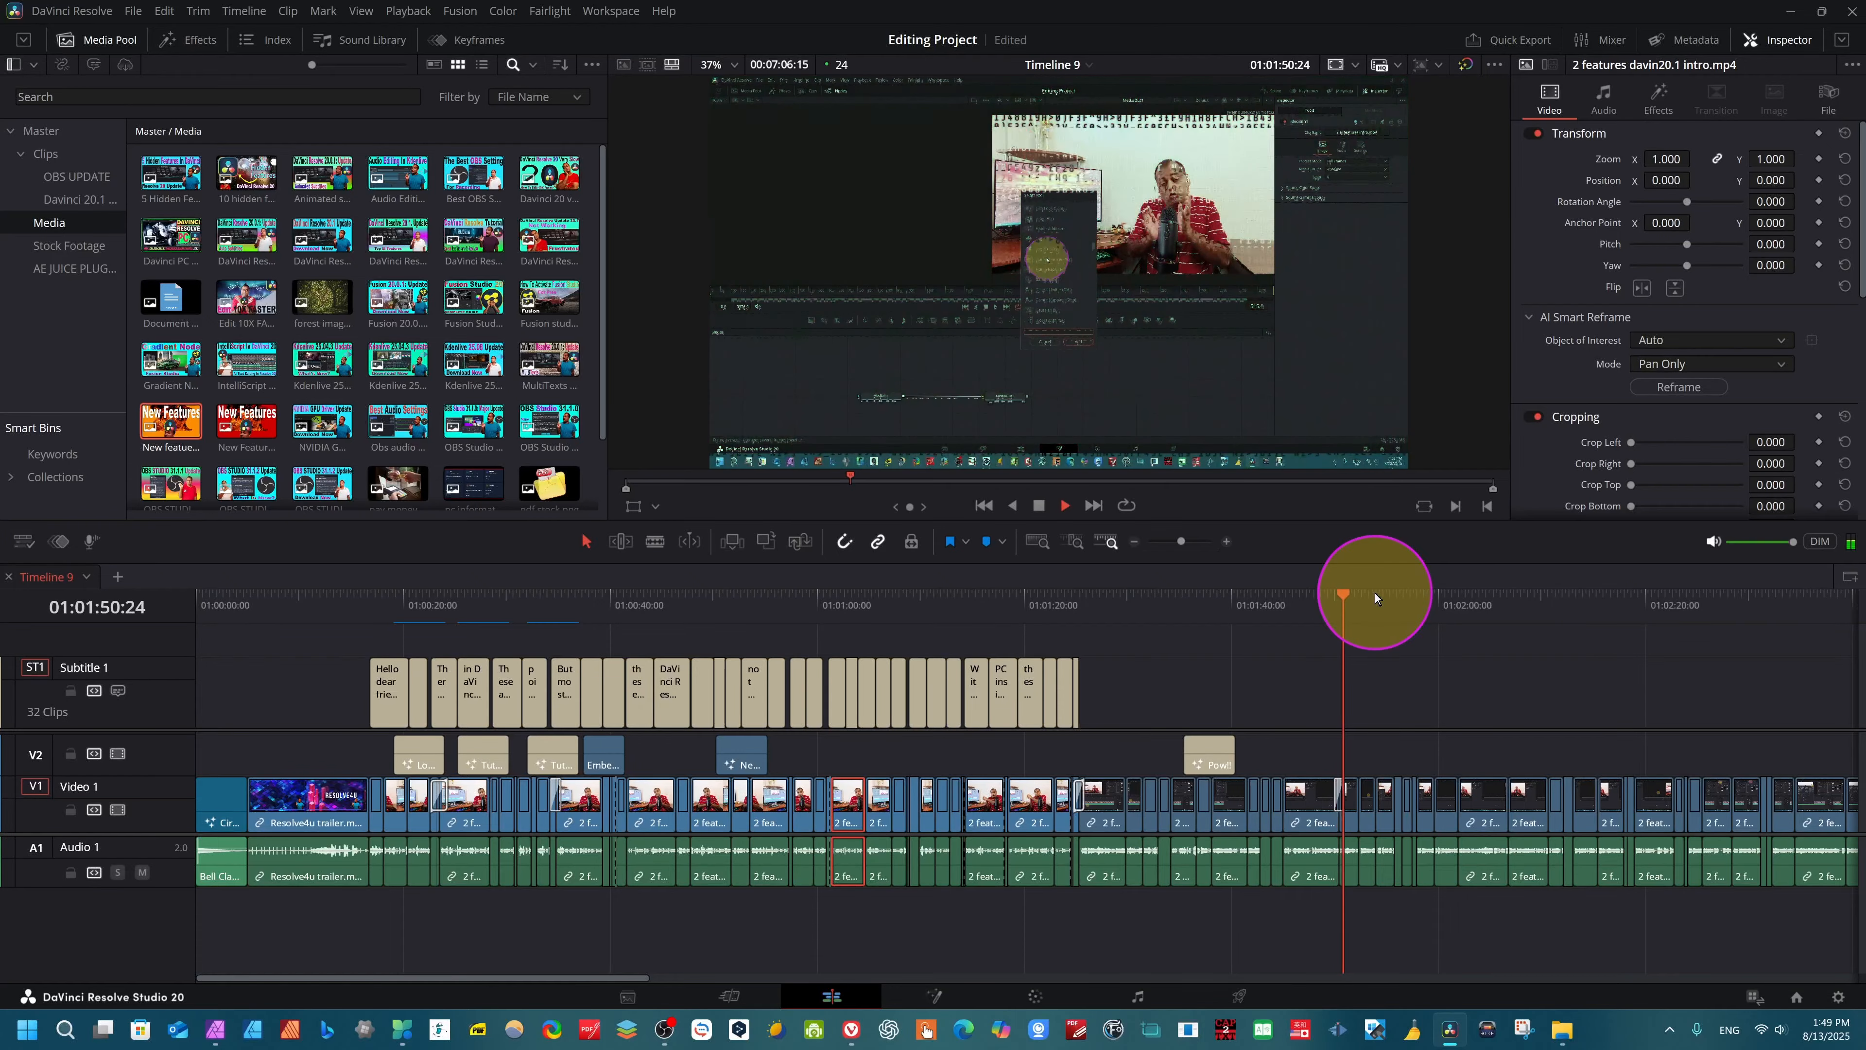
key(space)
- Search for "text", add the basic Text title to Video 2, and place the playhead over it at 01:01:04:22
drag(1363, 615, 1297, 616)
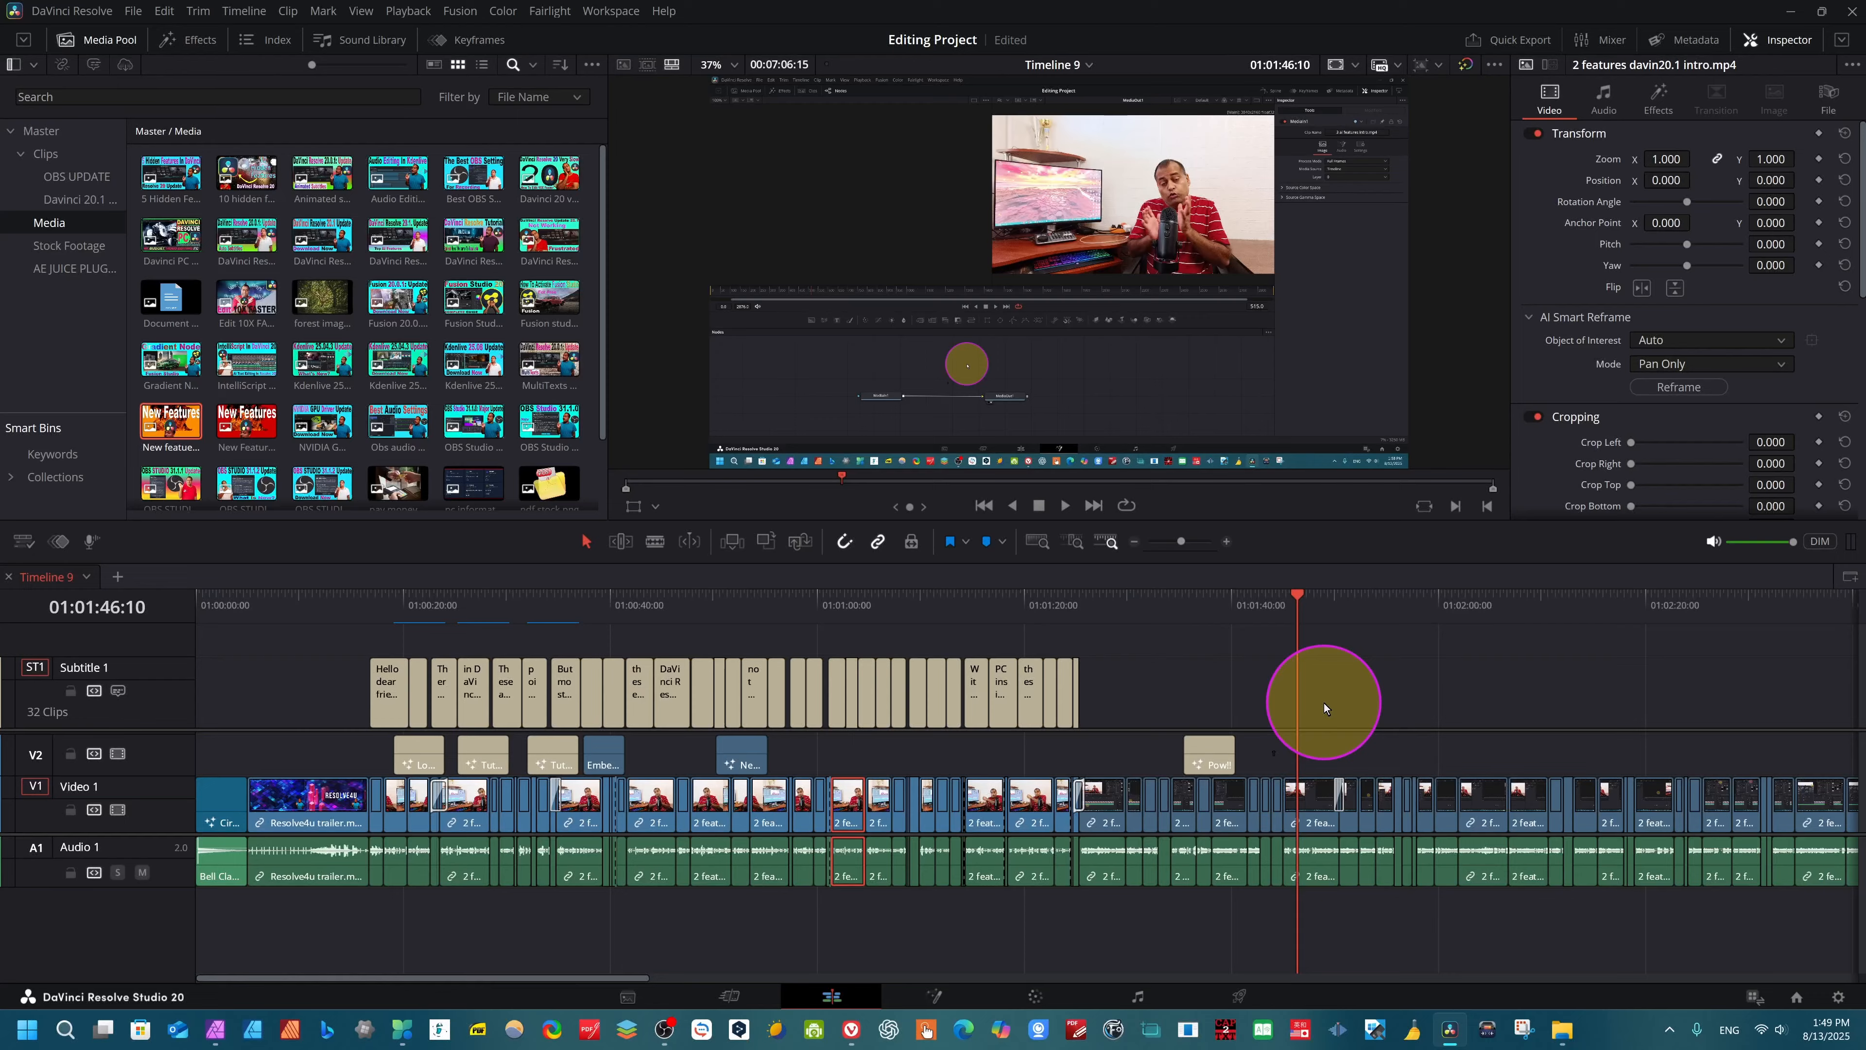
key(shift+space)
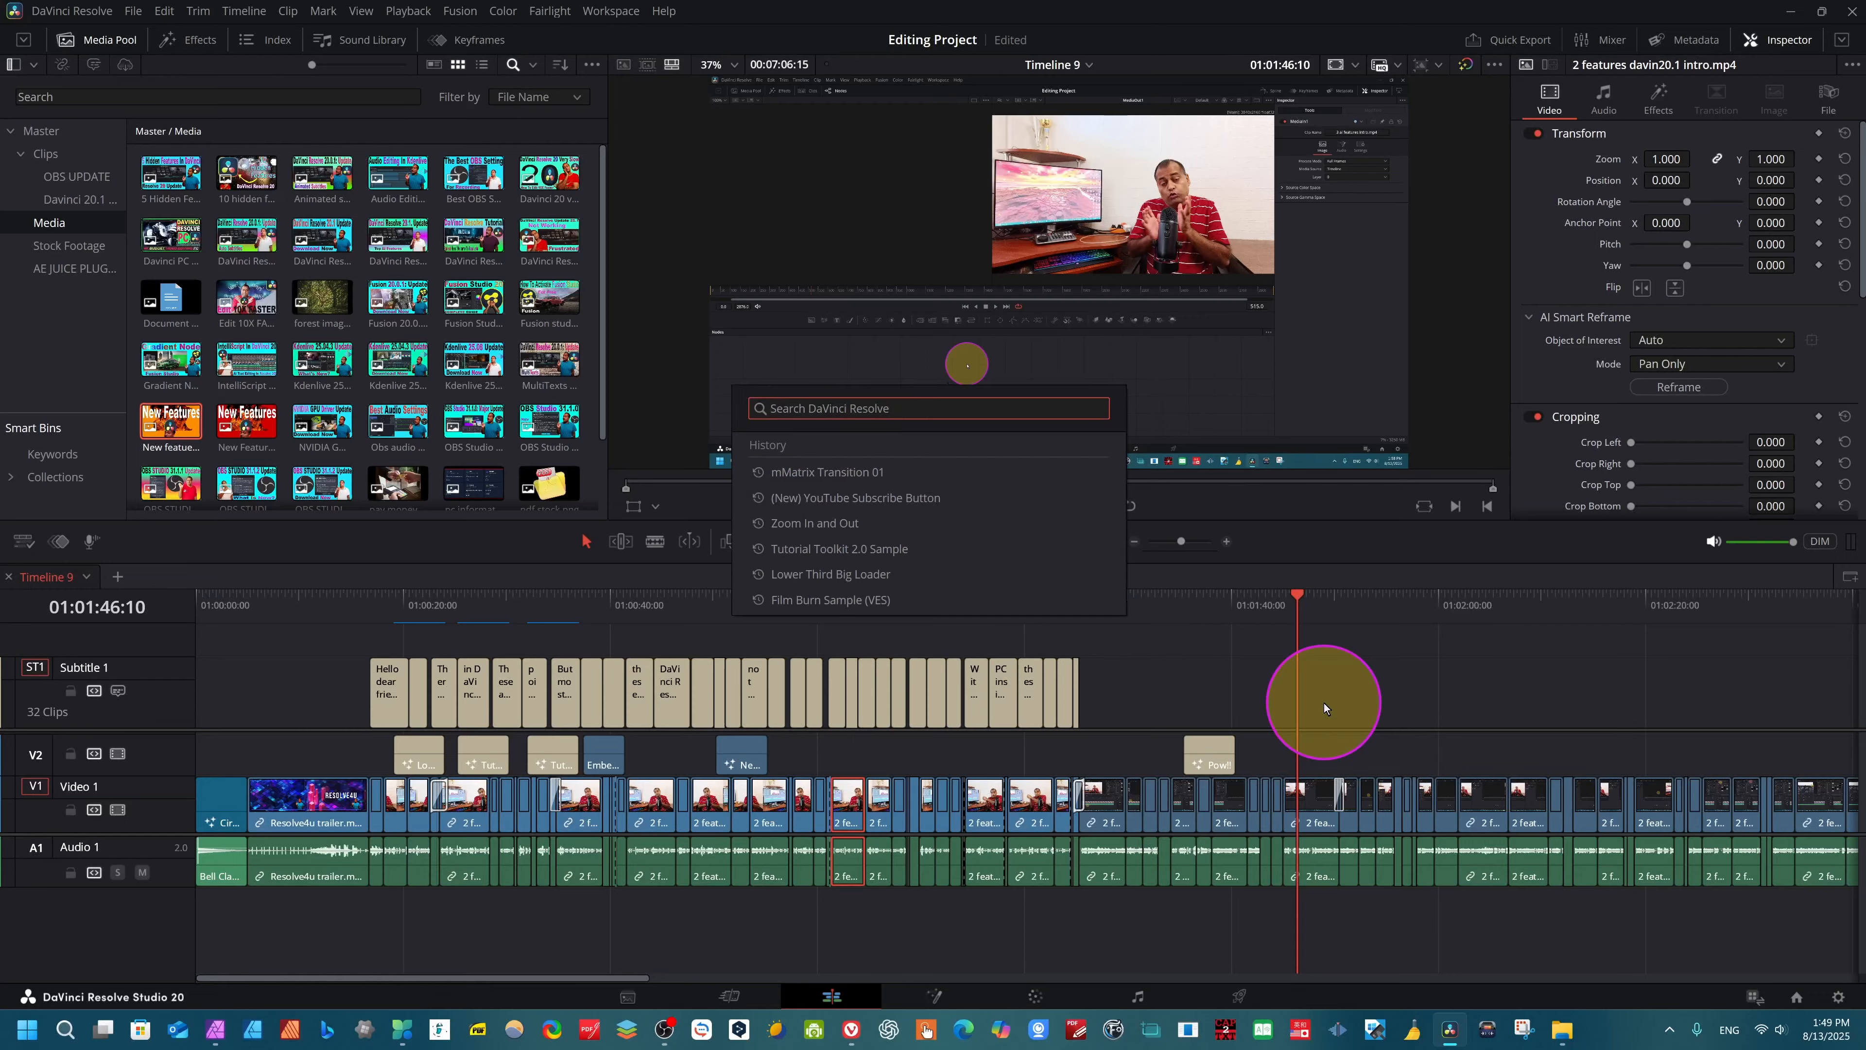
text(text)
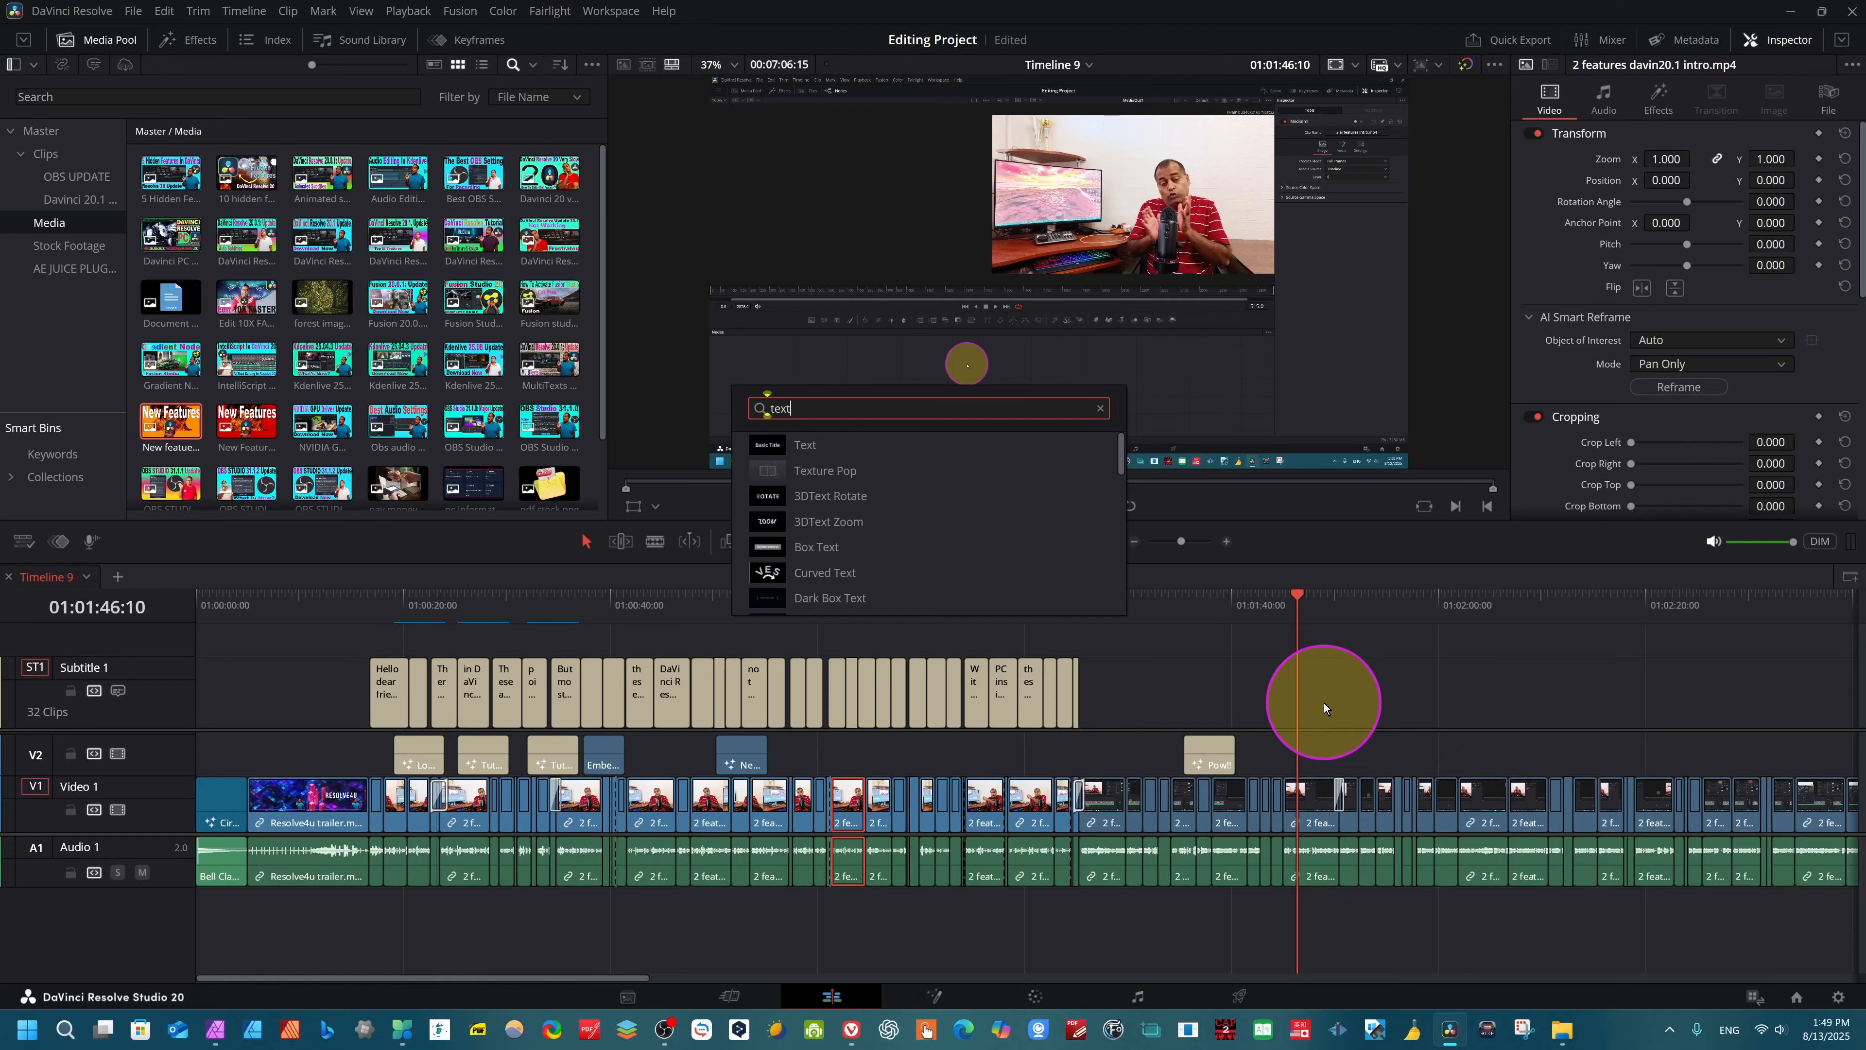
click(818, 446)
drag(846, 757, 865, 757)
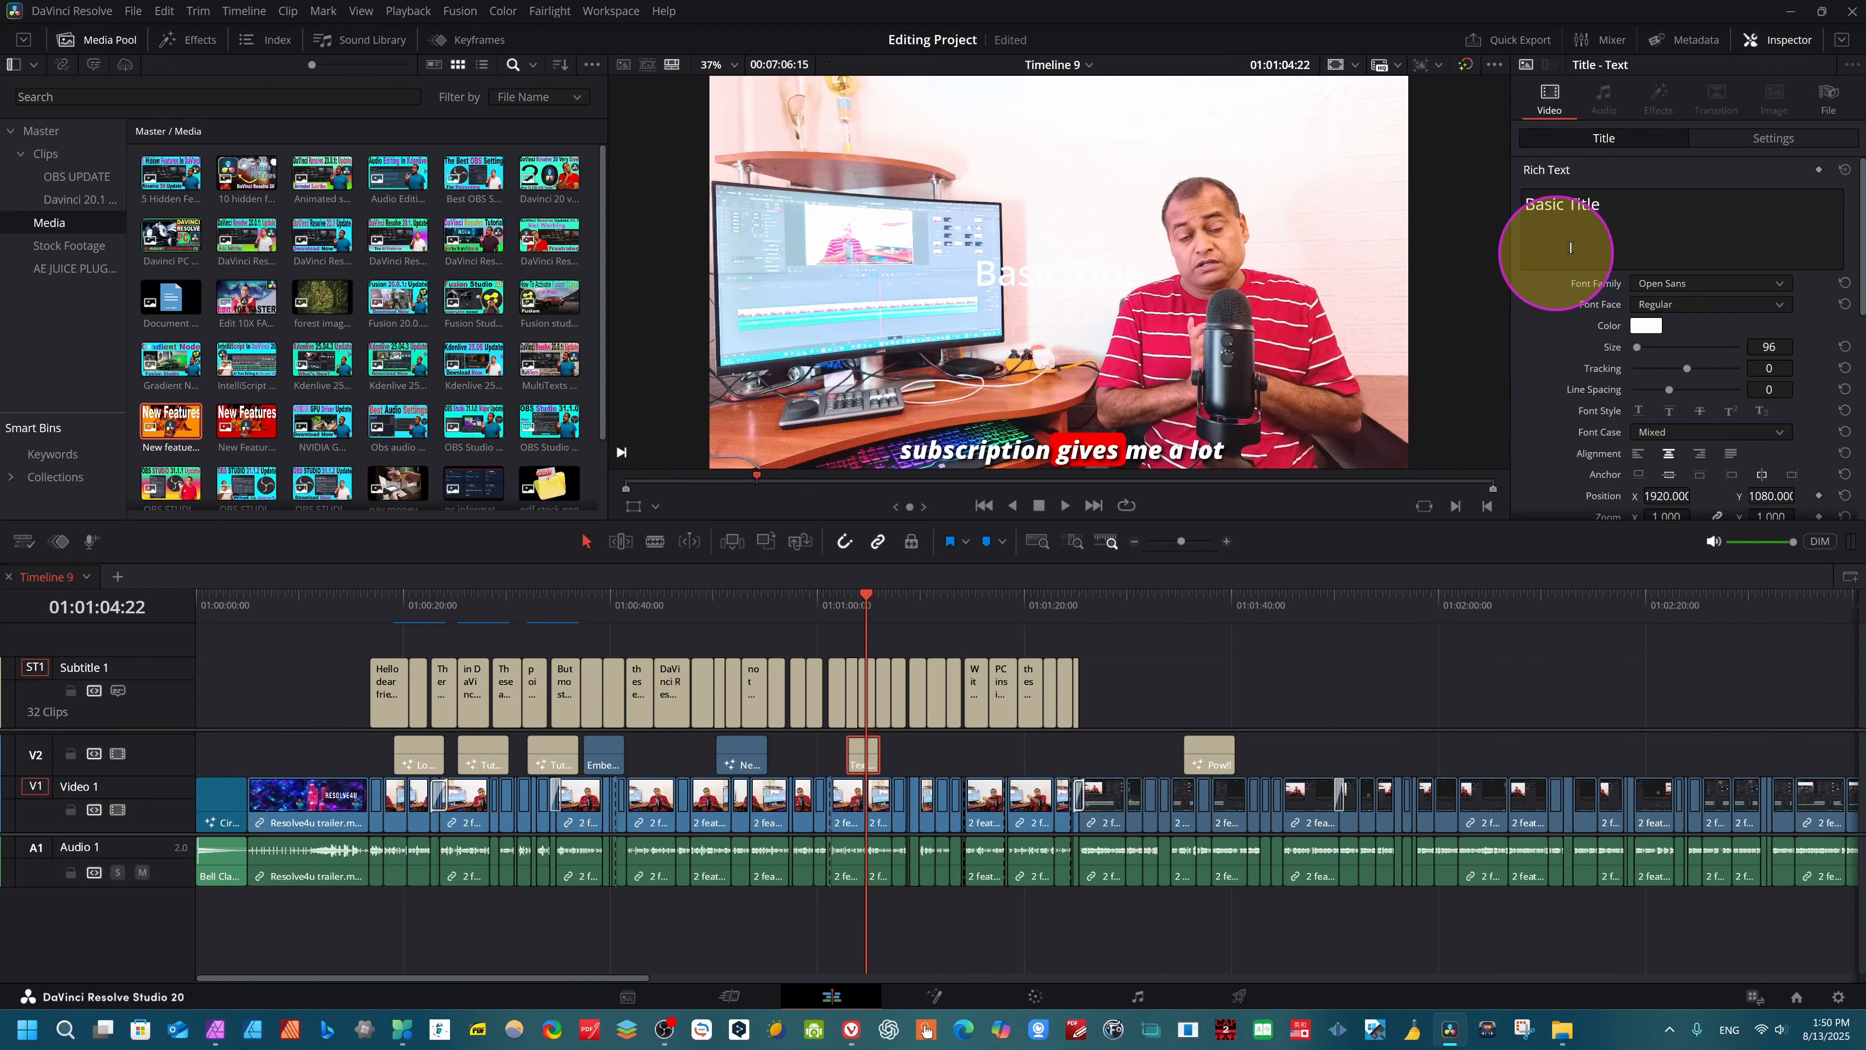
- Change the Basic Title text color to orange
click(1649, 327)
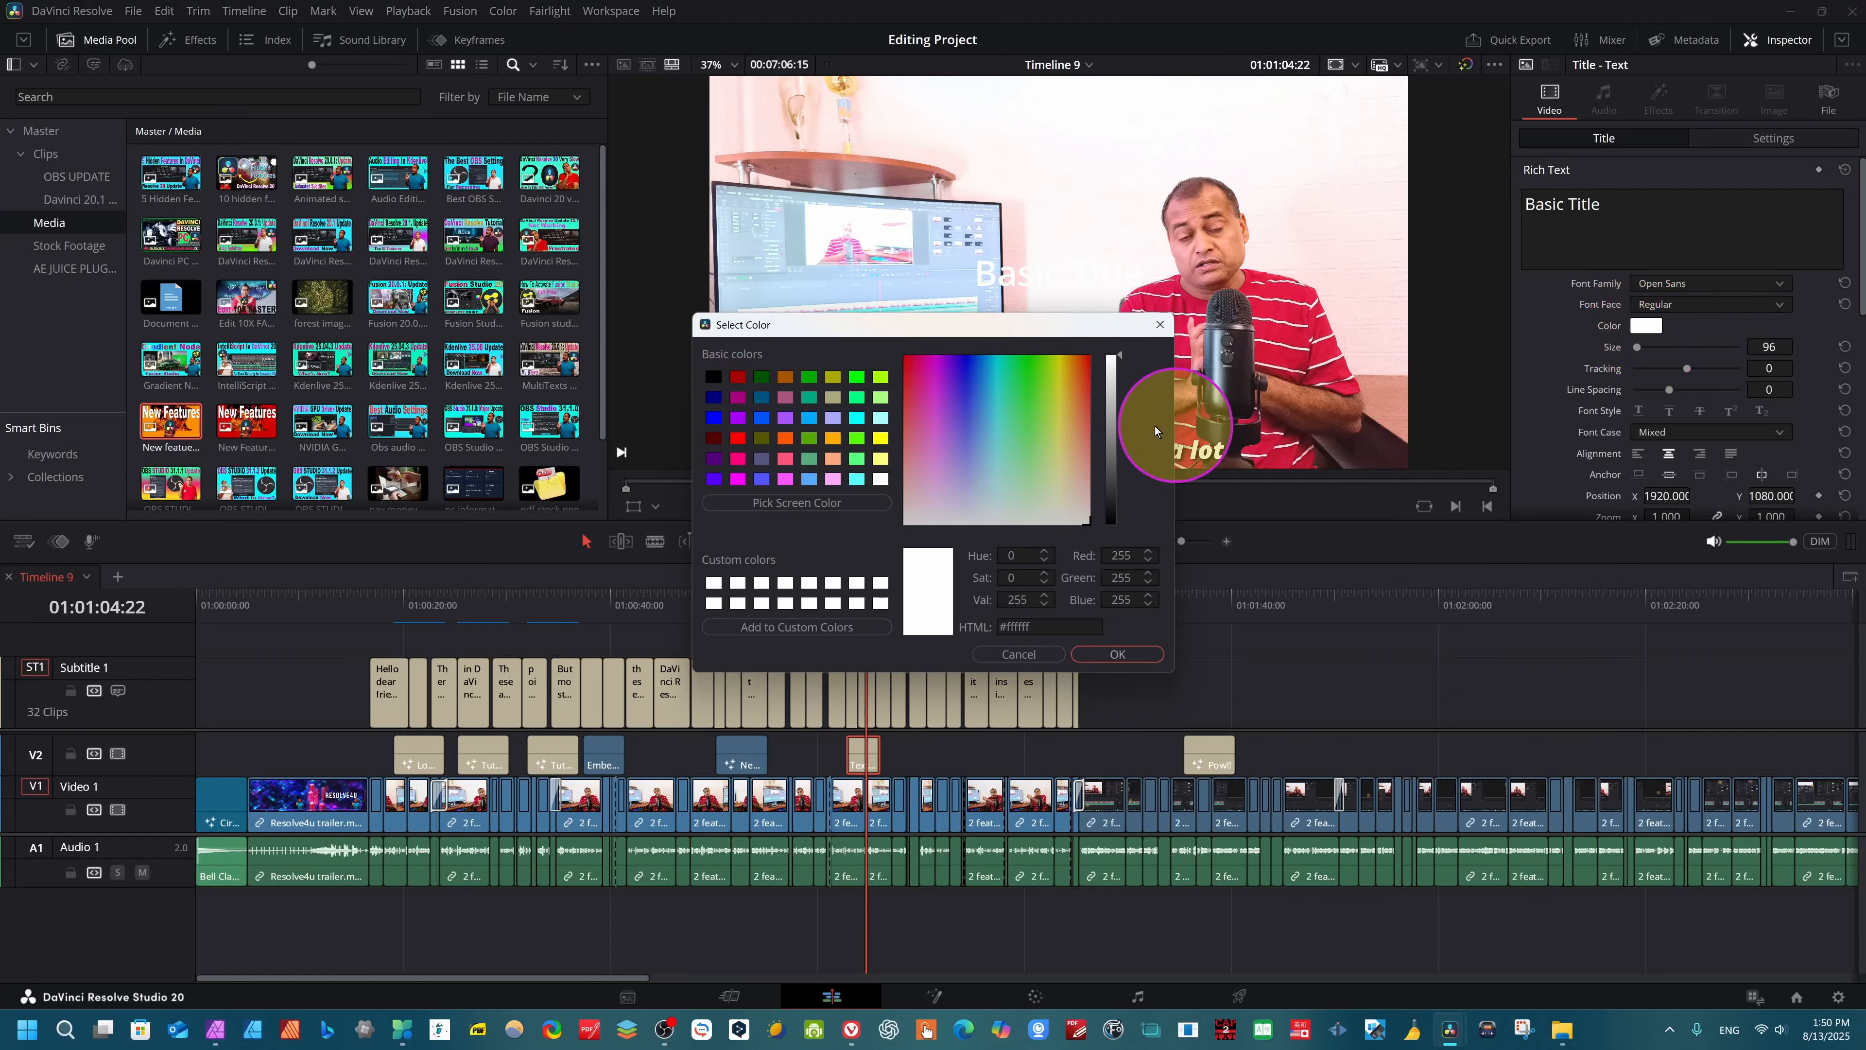
click(1041, 396)
click(1076, 382)
click(1117, 654)
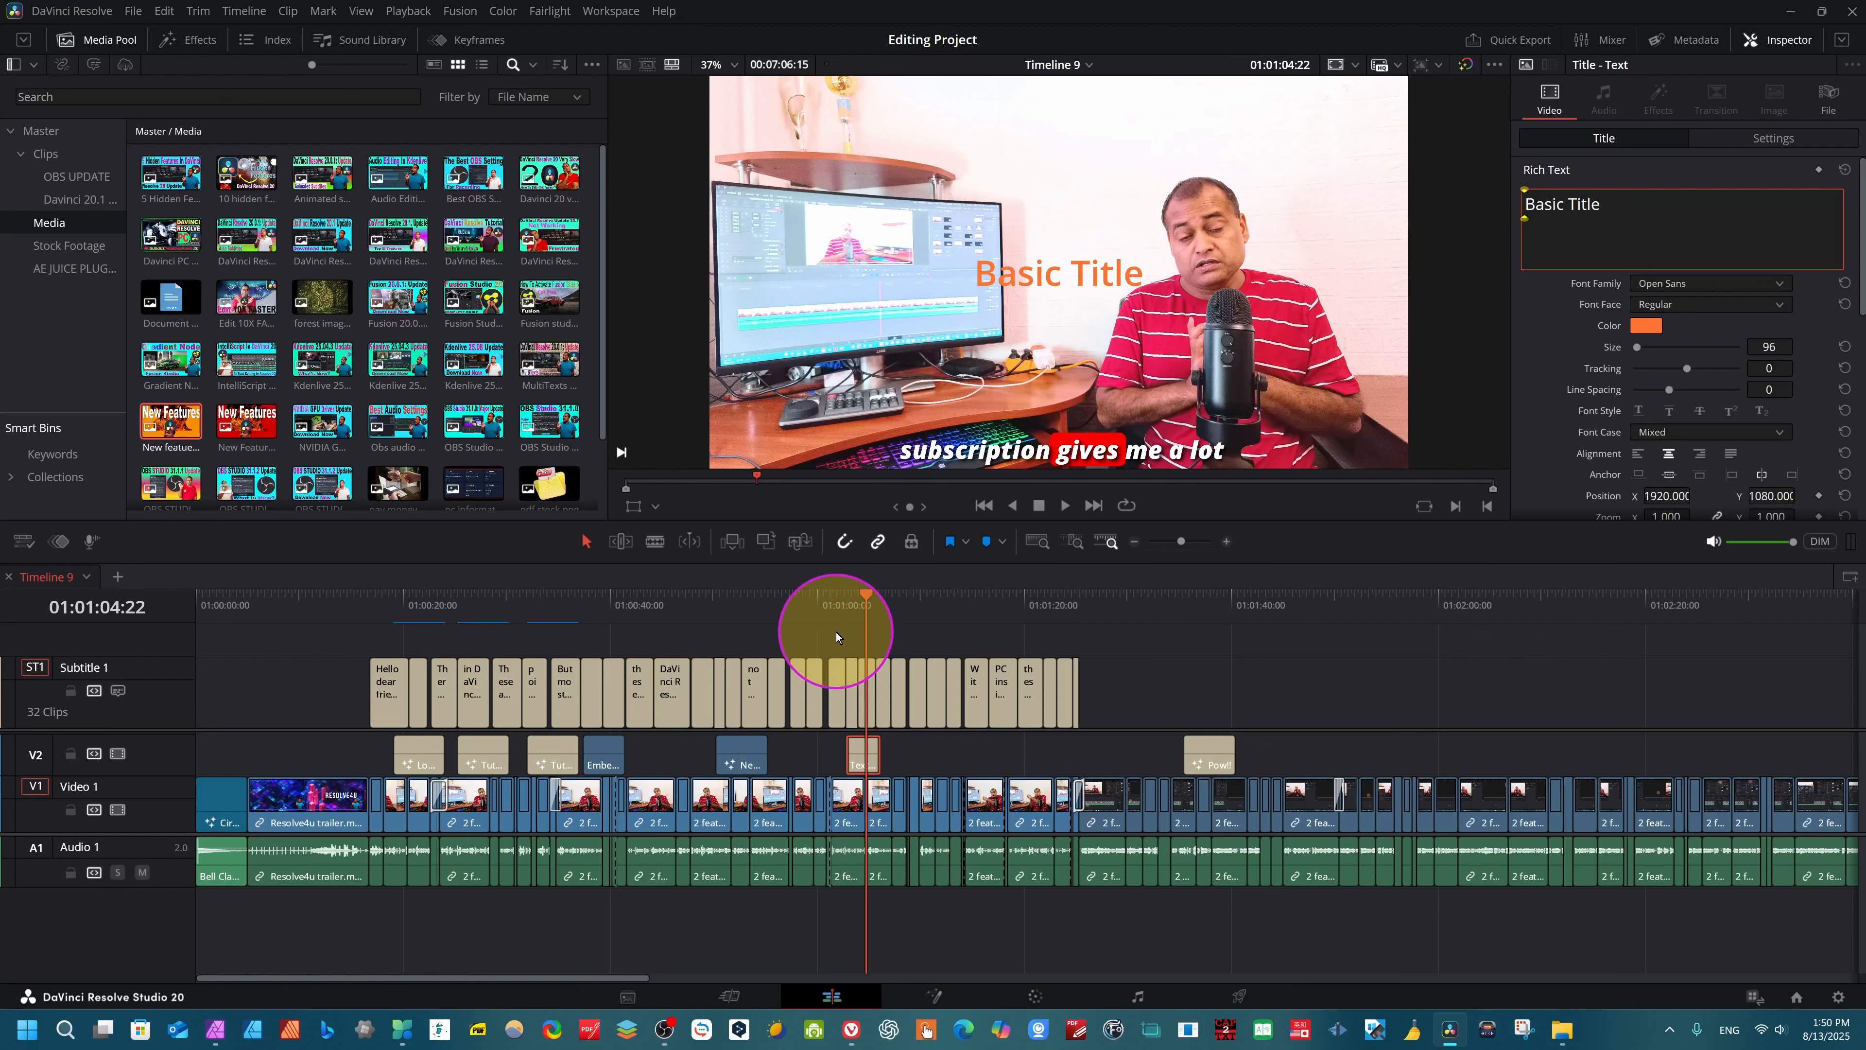
- Delete the orange Basic Title clip from Video 2
click(864, 751)
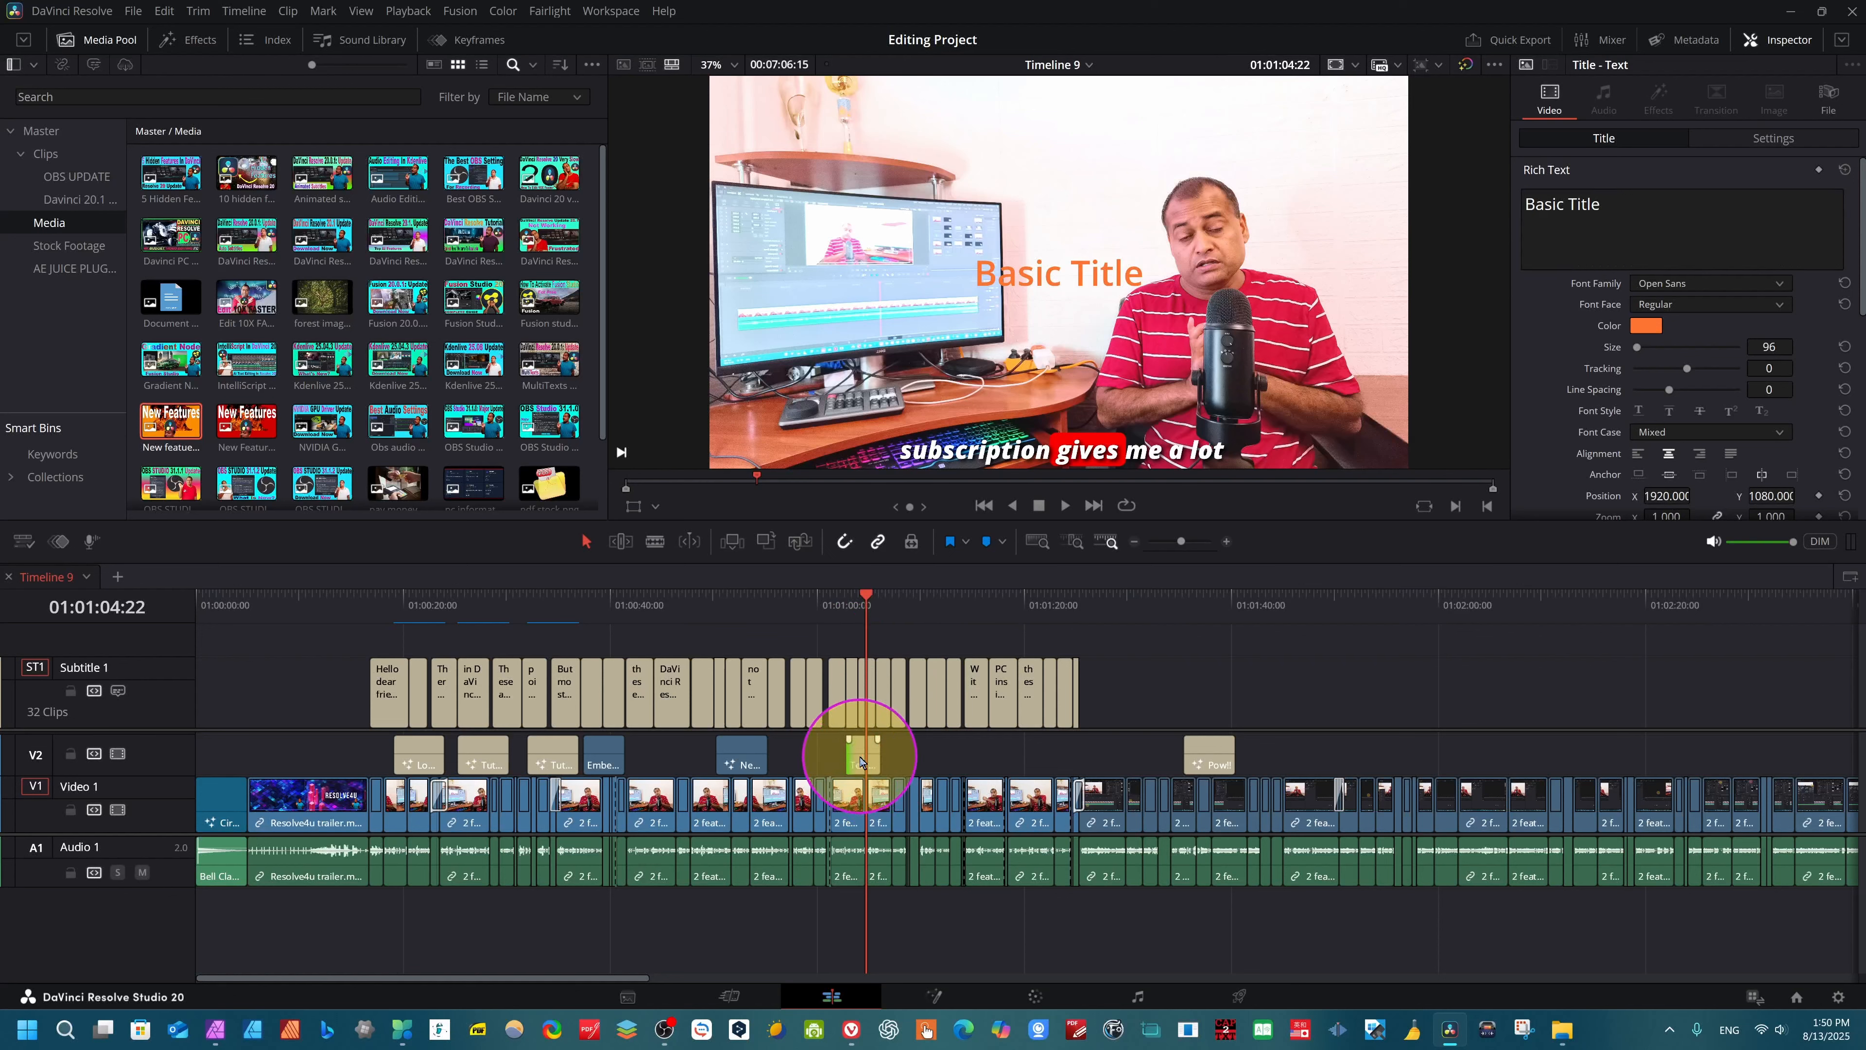
click(861, 760)
key(Delete)
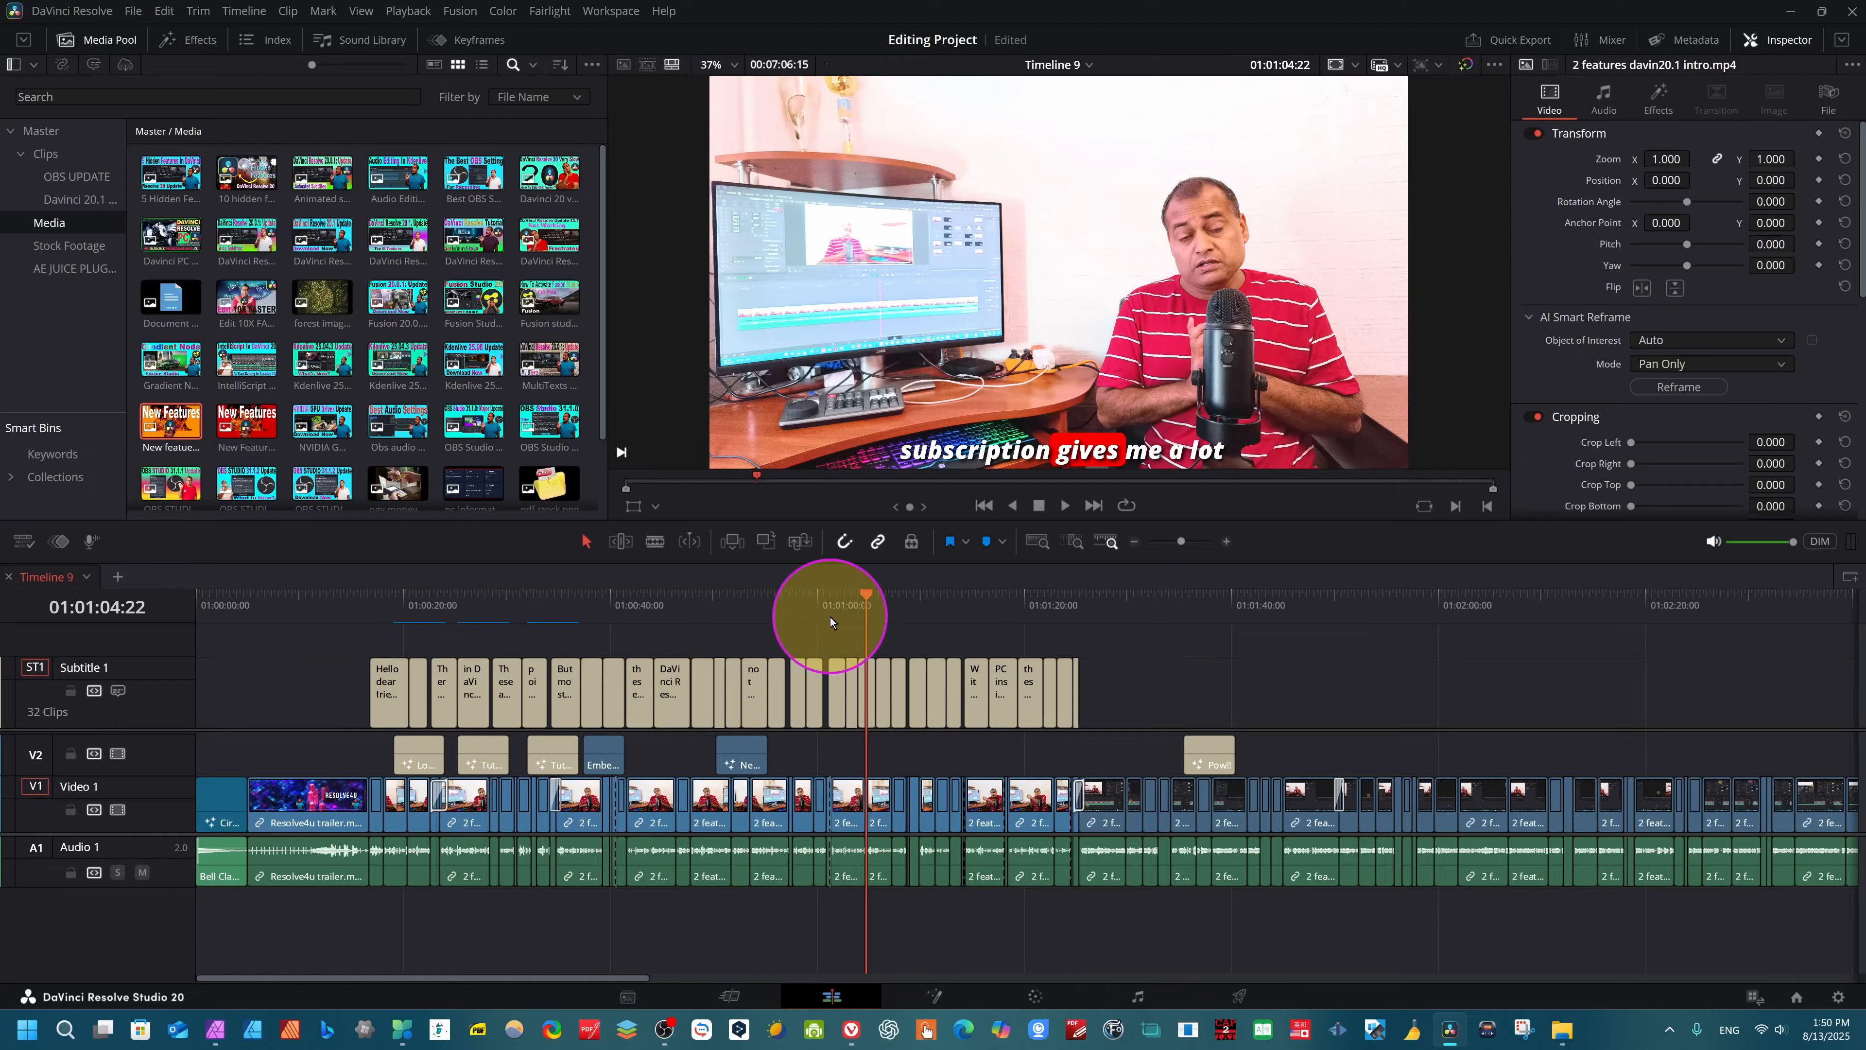
- Search for "in", apply the Invert Color effect to the clip at 01:02:02:13, and undo it
drag(842, 619, 1469, 687)
key(shift+space)
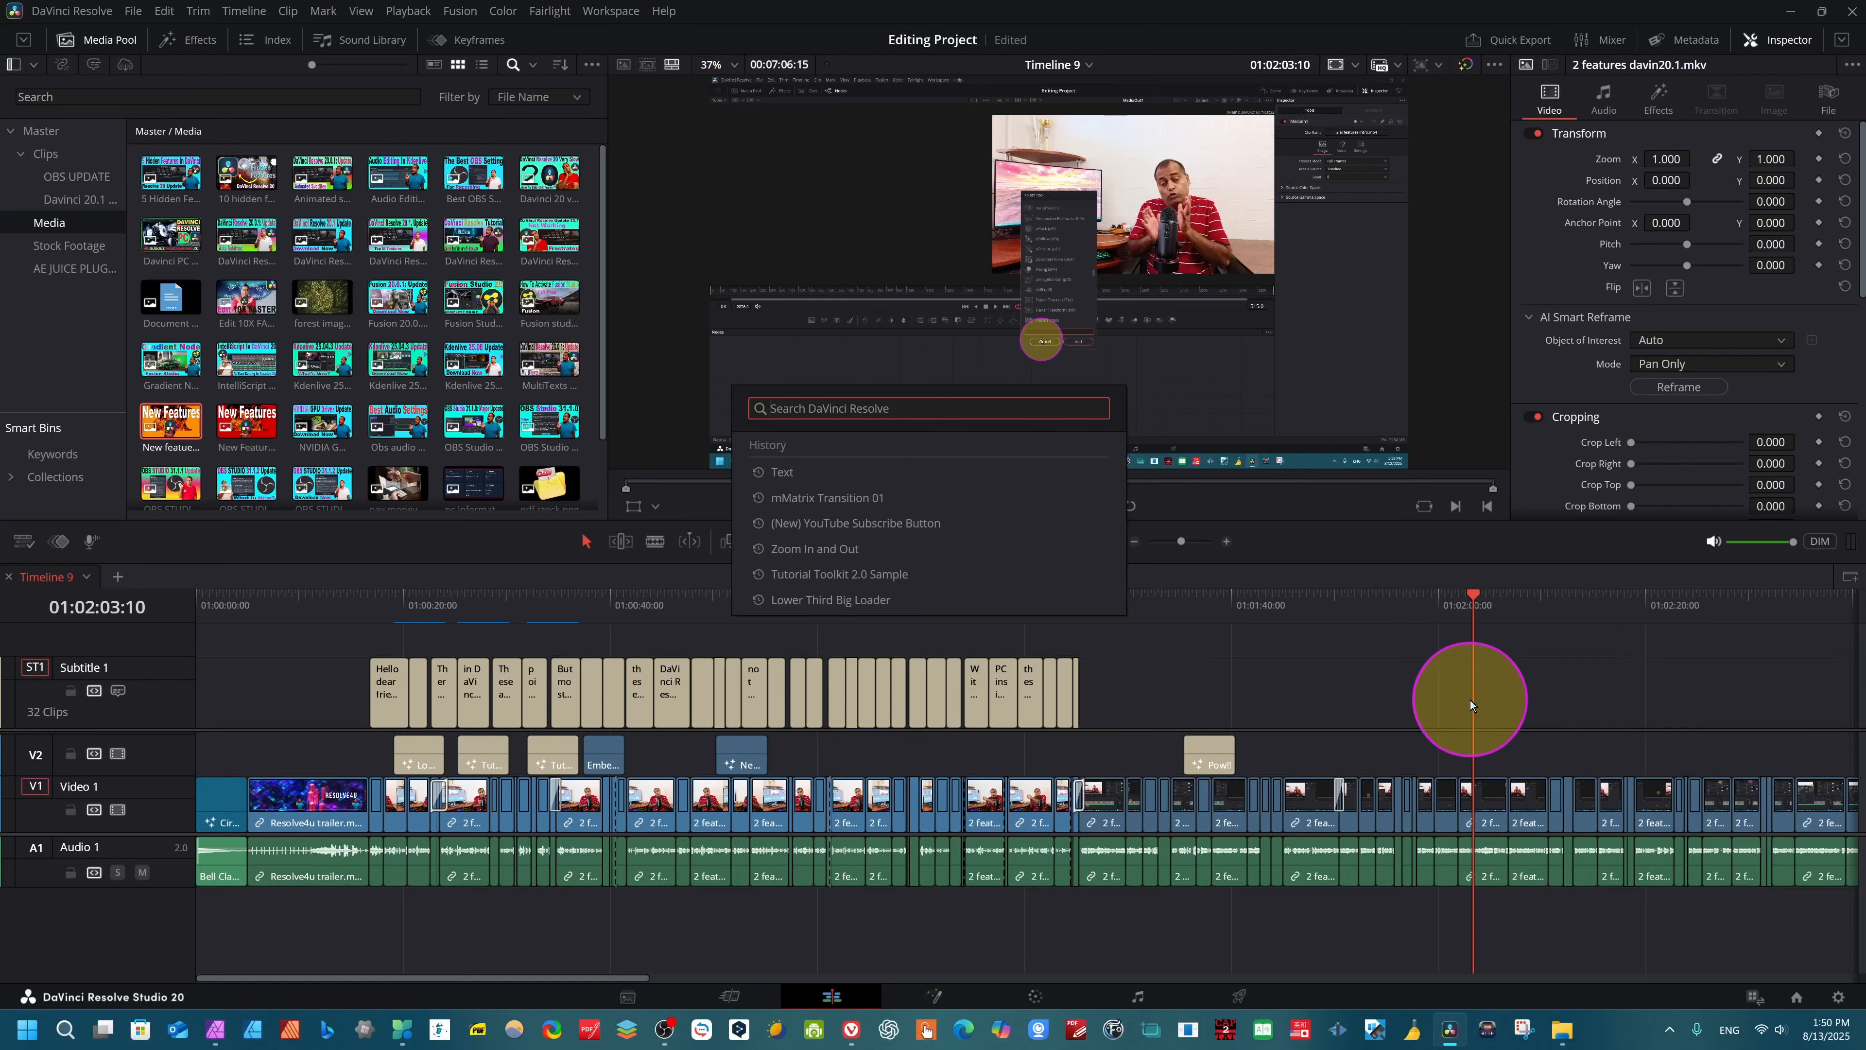
text(in)
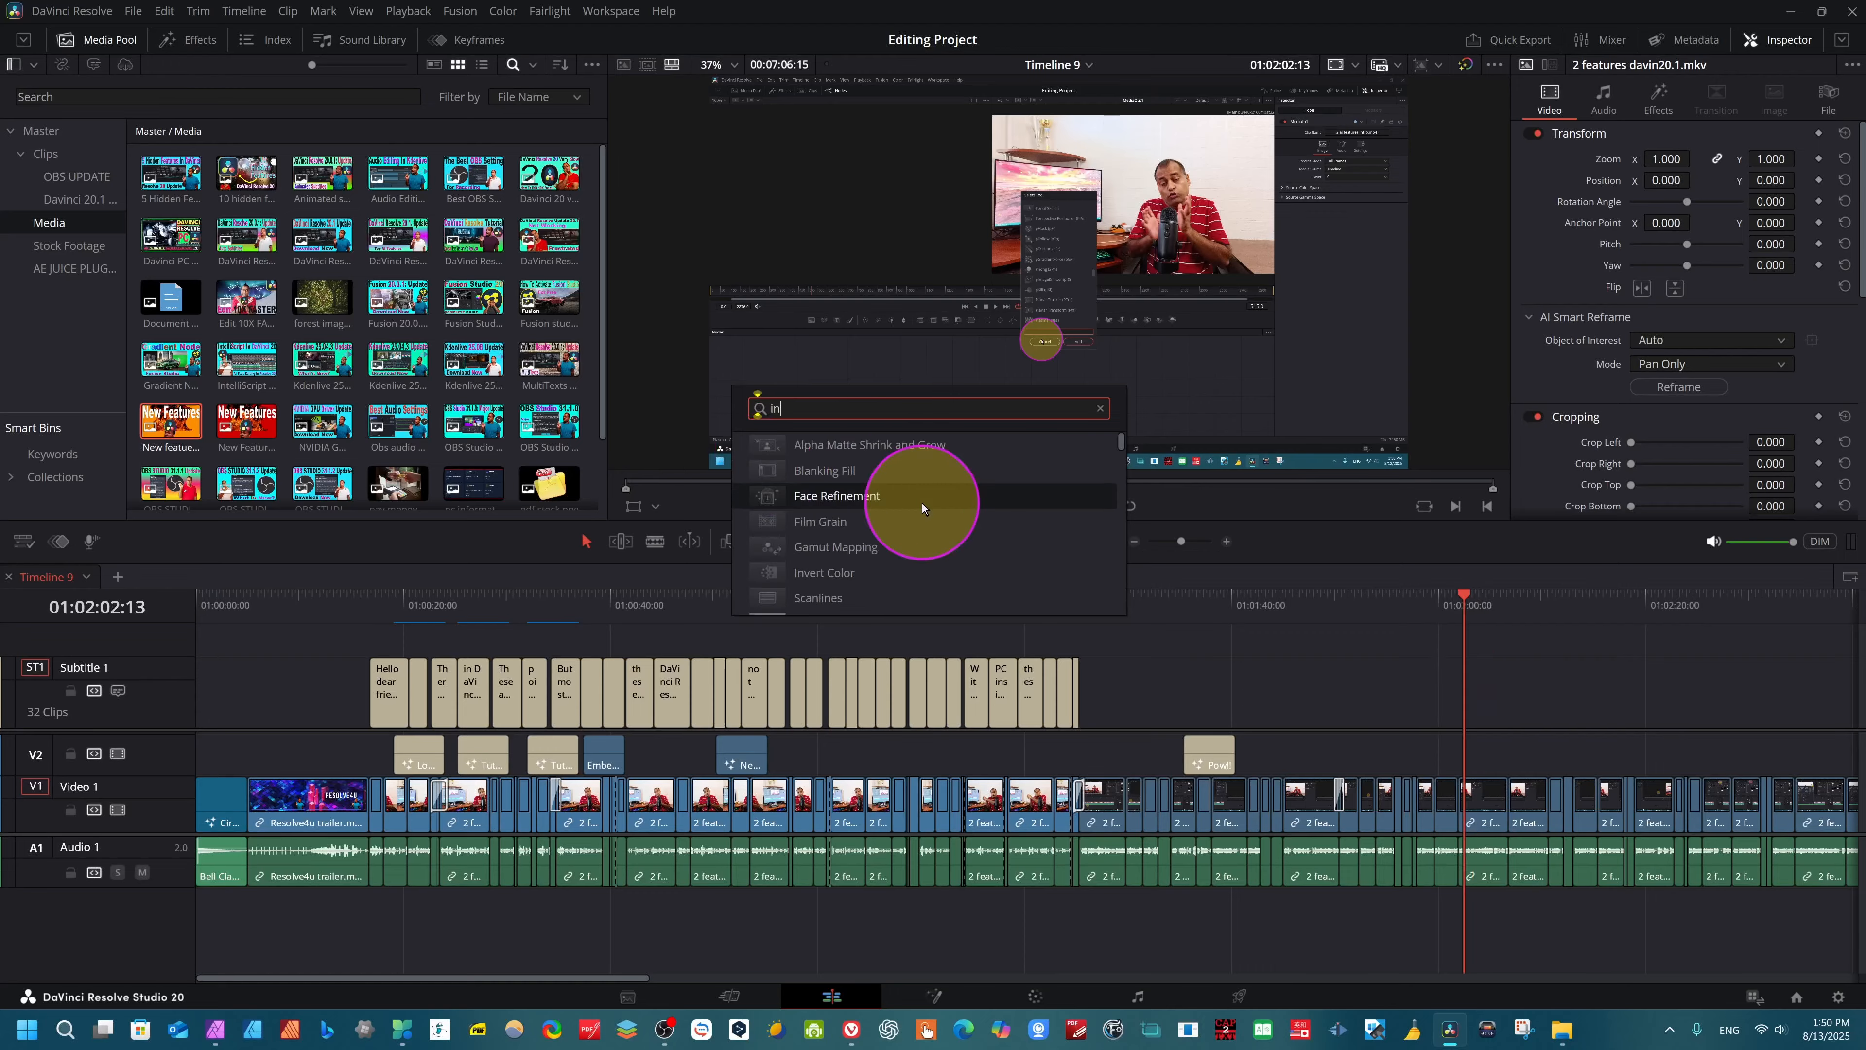
click(852, 572)
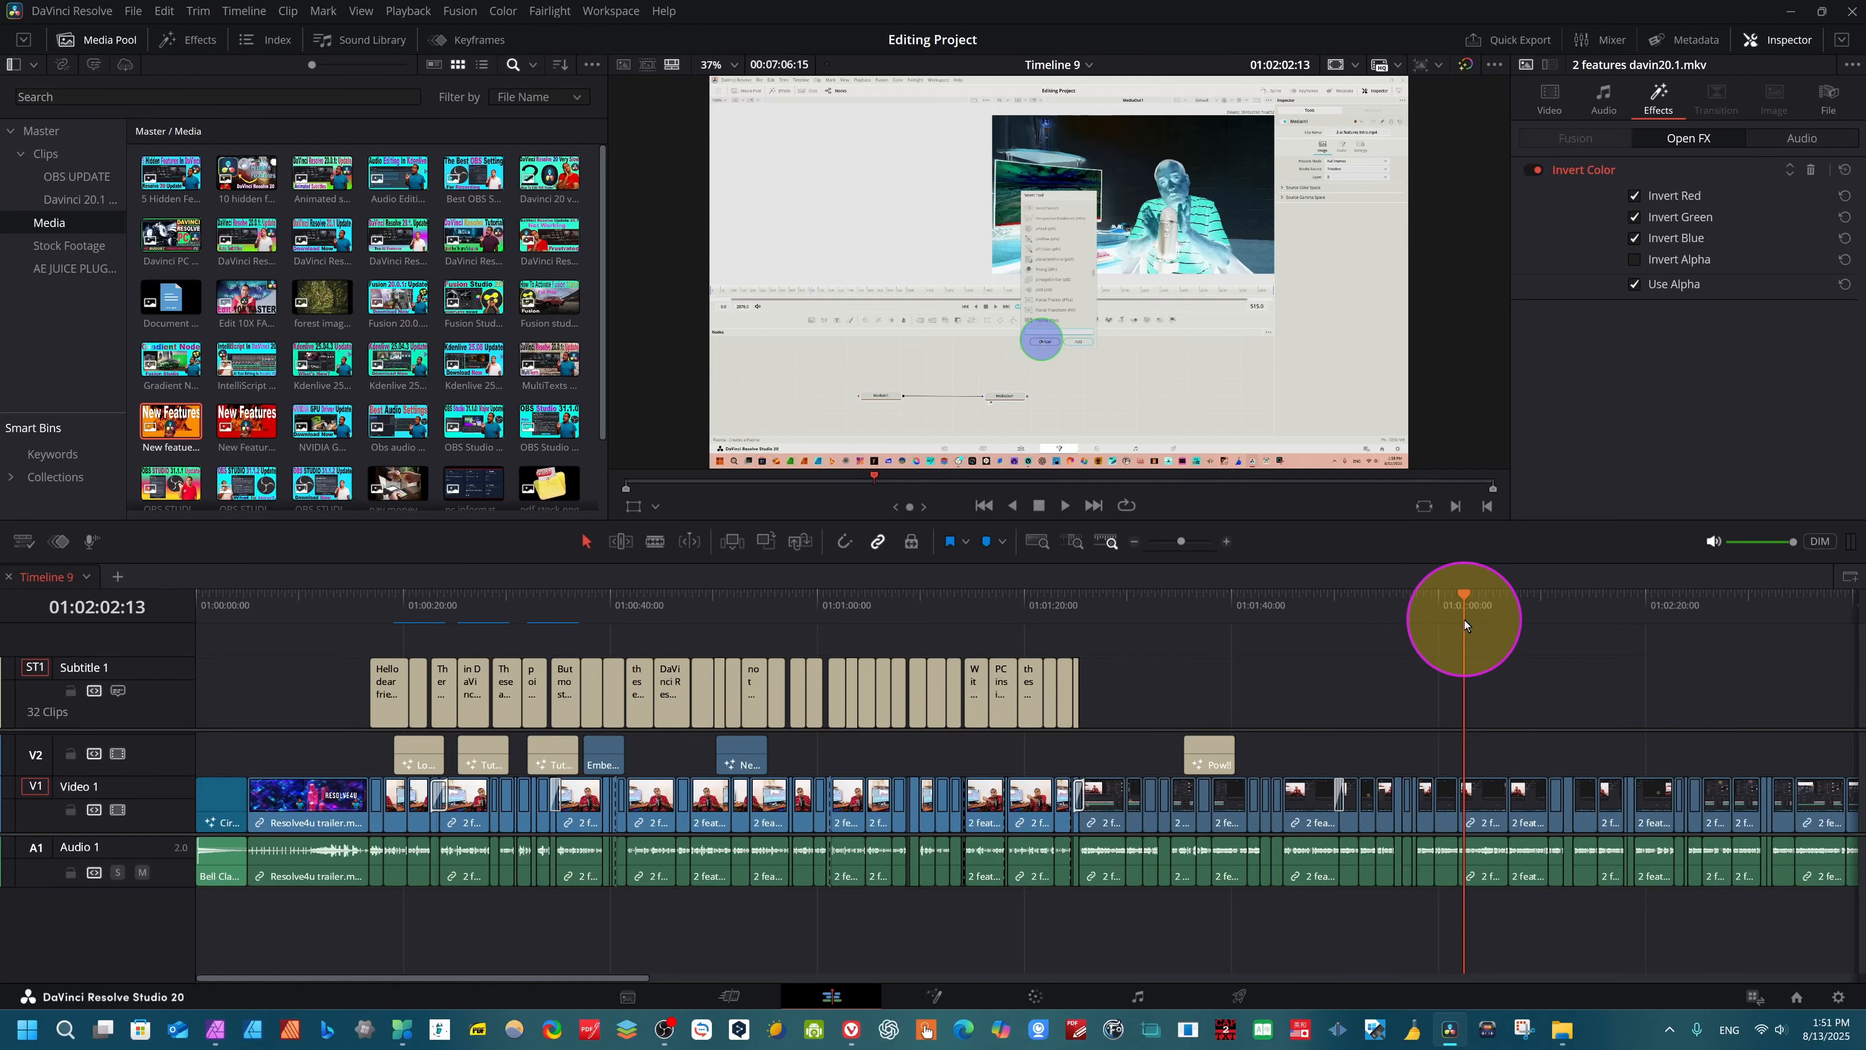
key(ctrl+z)
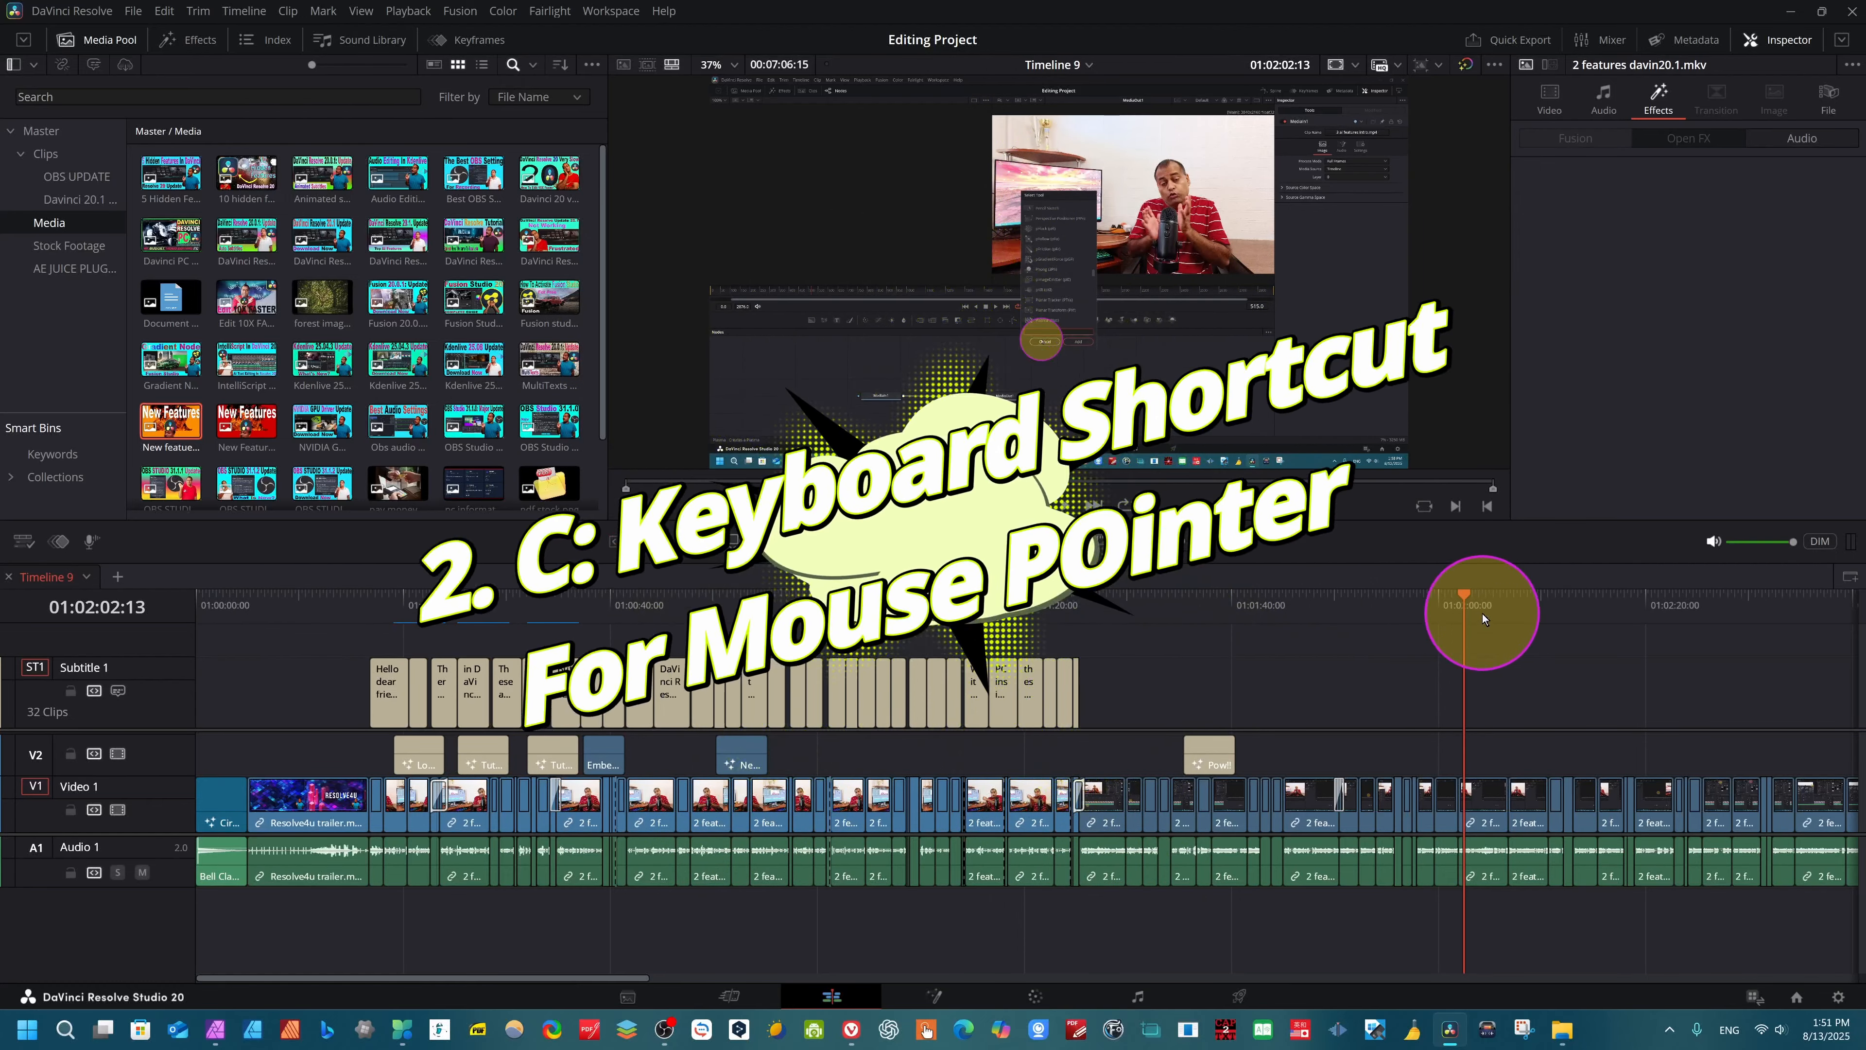
- Jump the playhead to 01:02:44:18, to the clip at 01:03:33:06, and back to 01:00:06:17 in the Resolve4u trailer clip
drag(1483, 614, 766, 731)
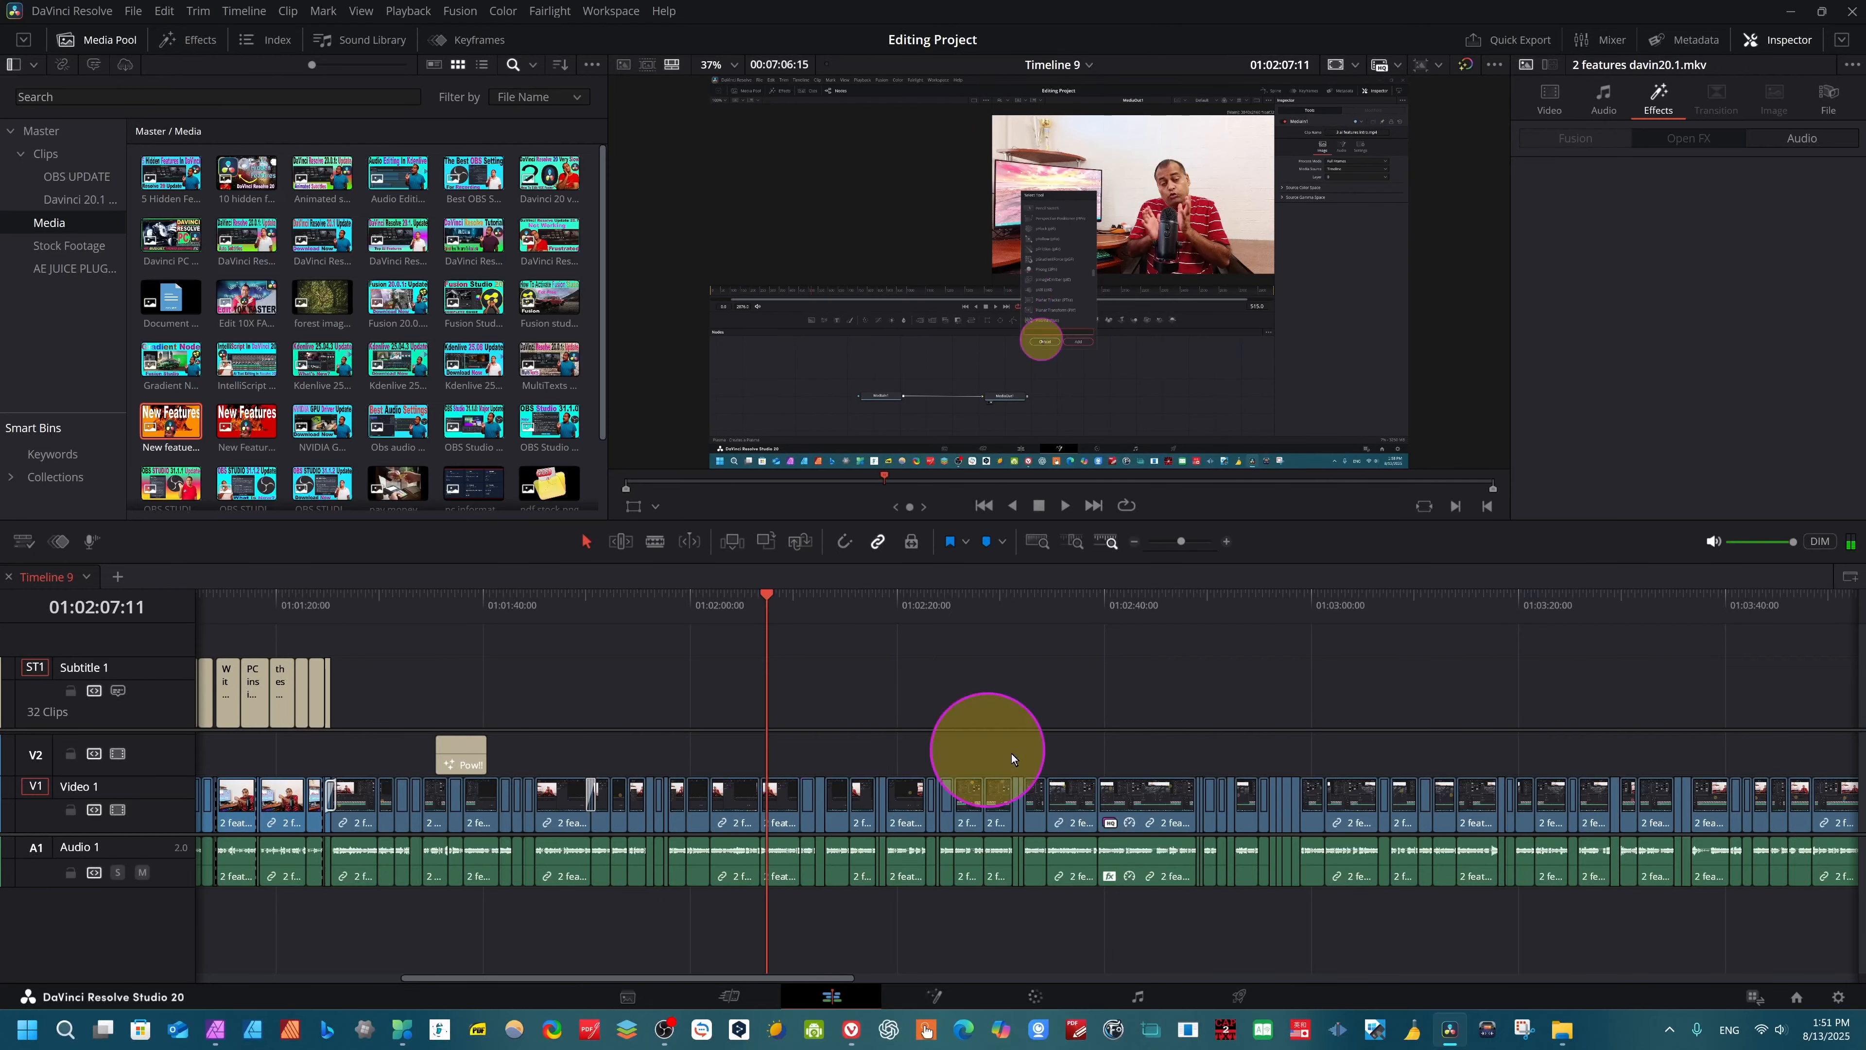
click(1154, 796)
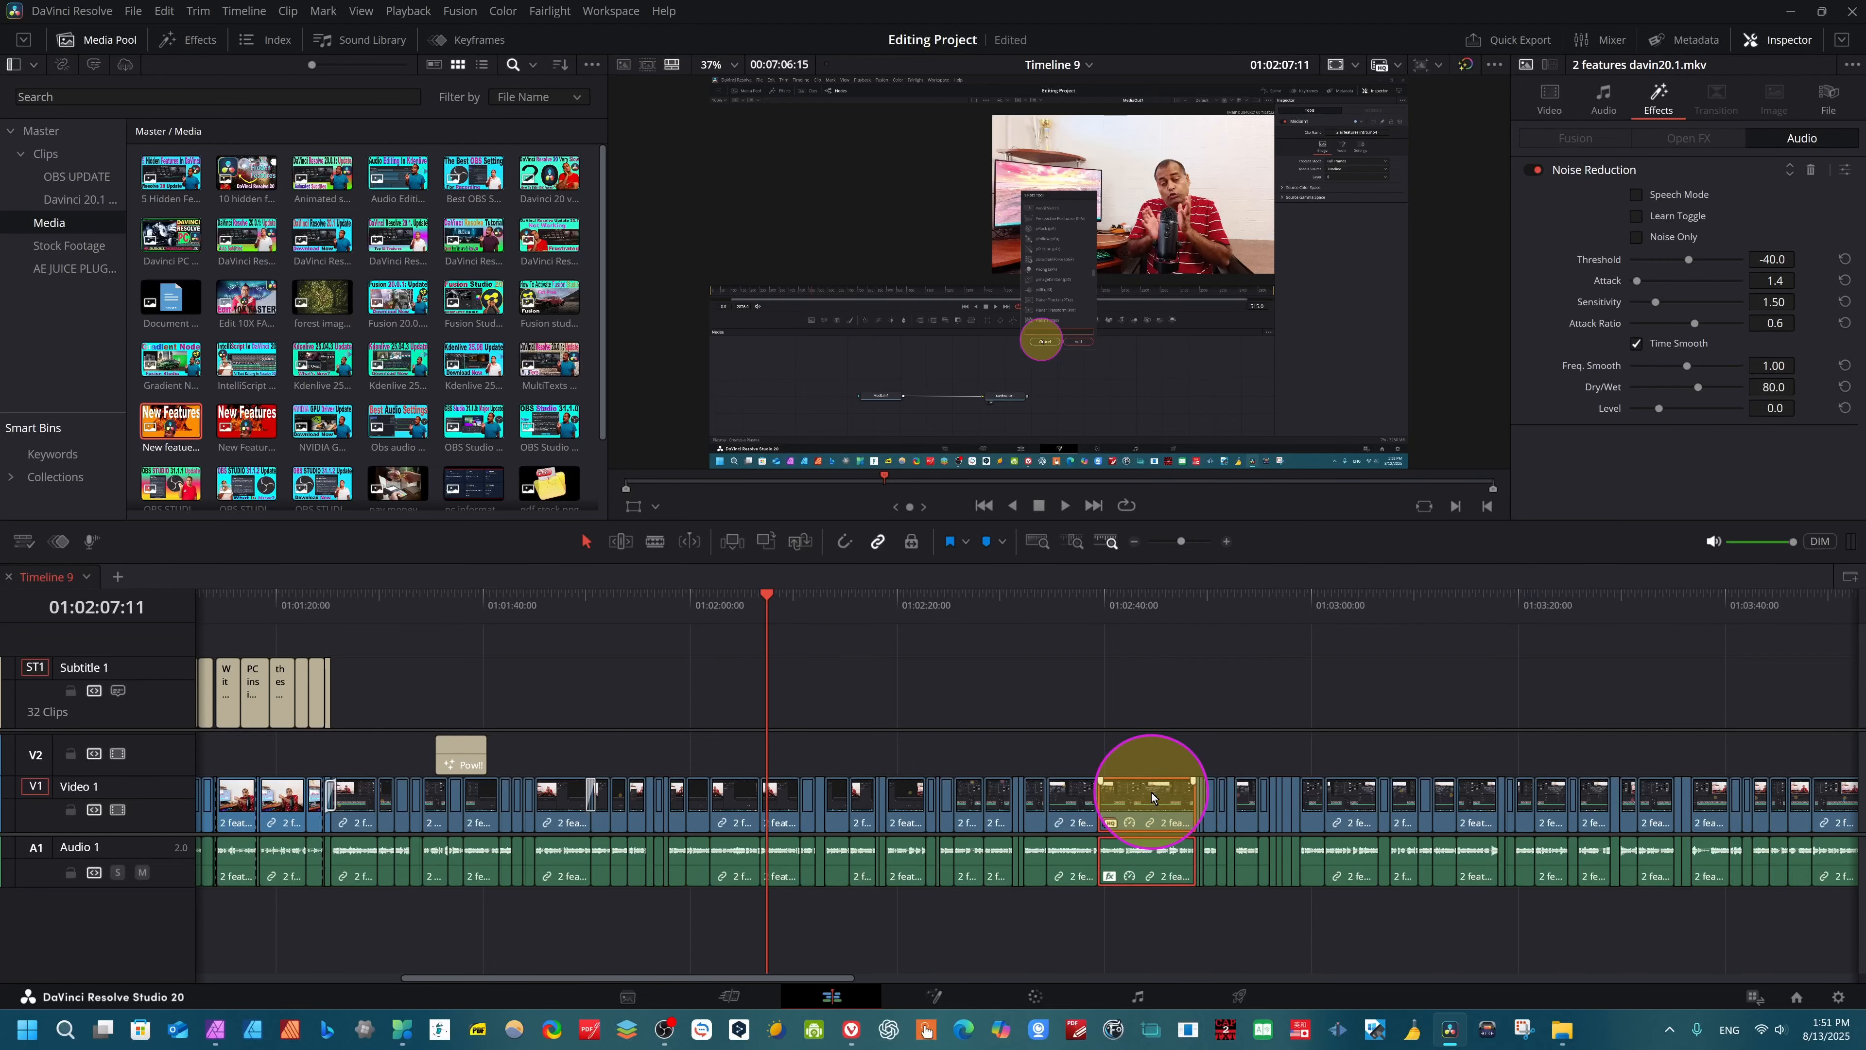
click(1152, 792)
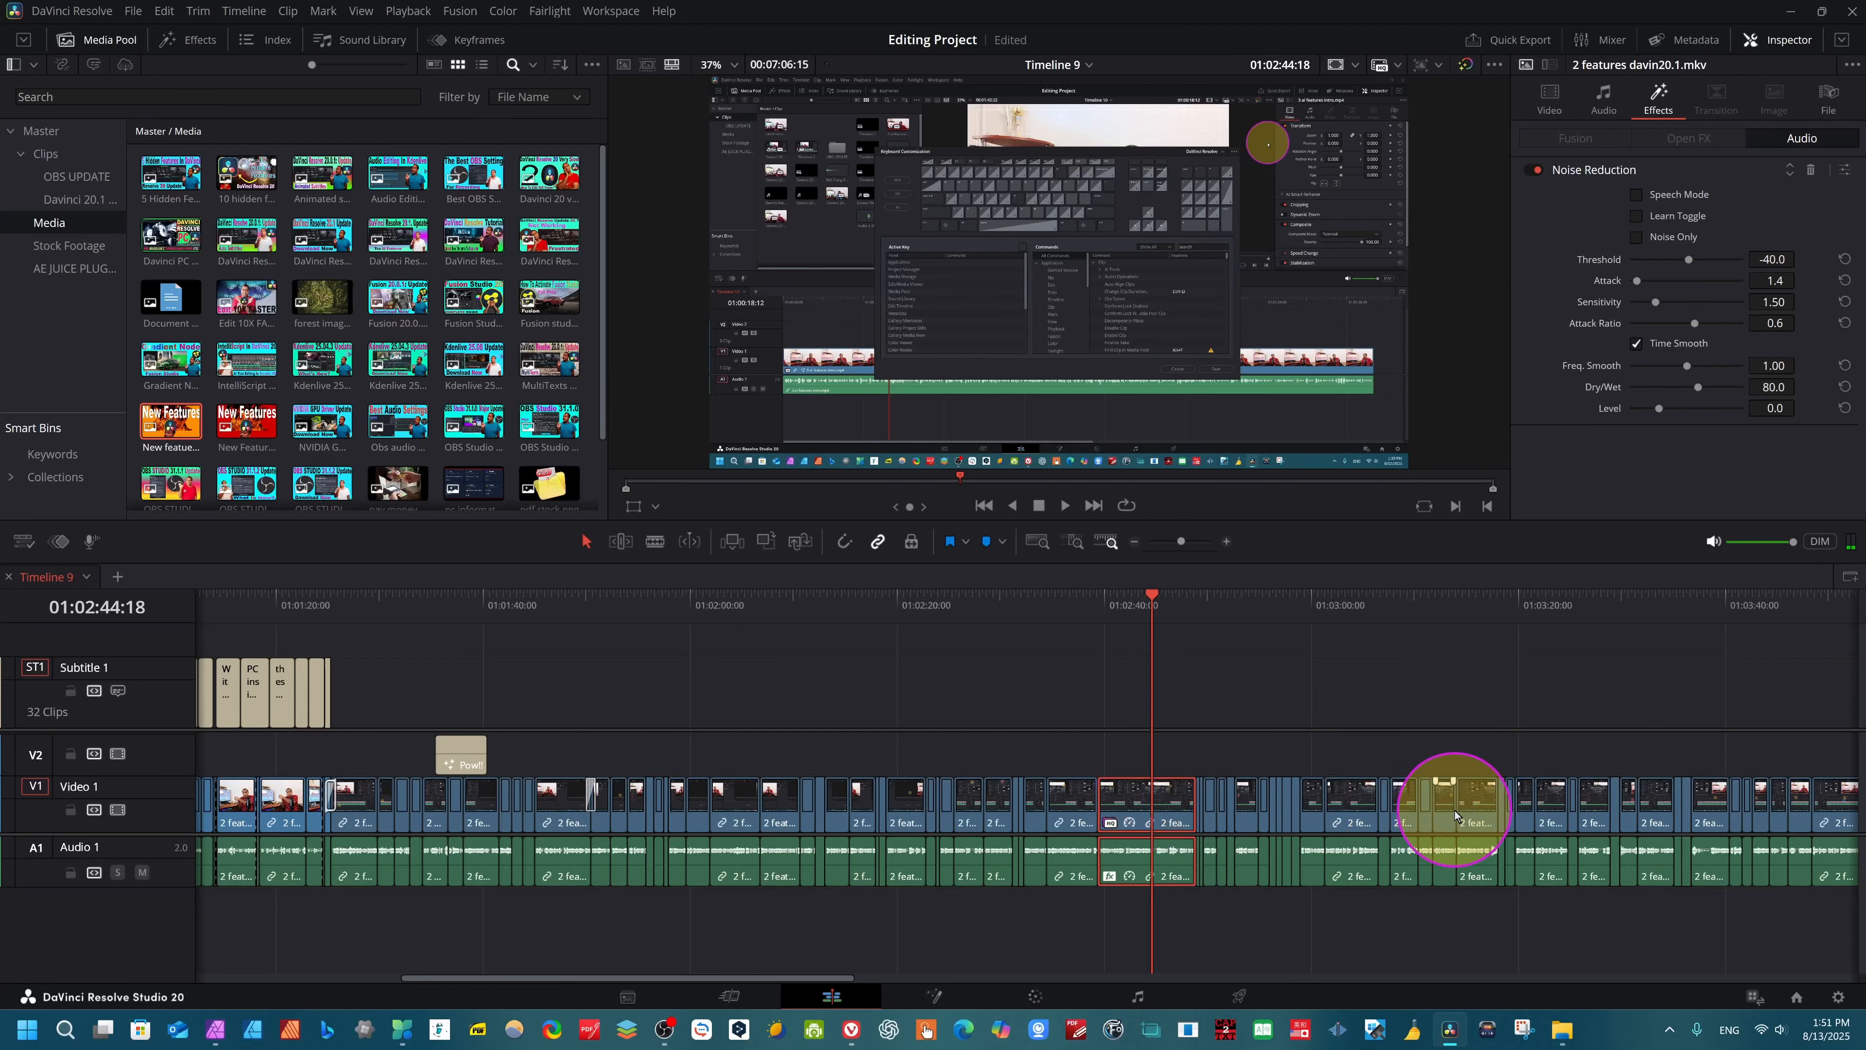
click(1654, 805)
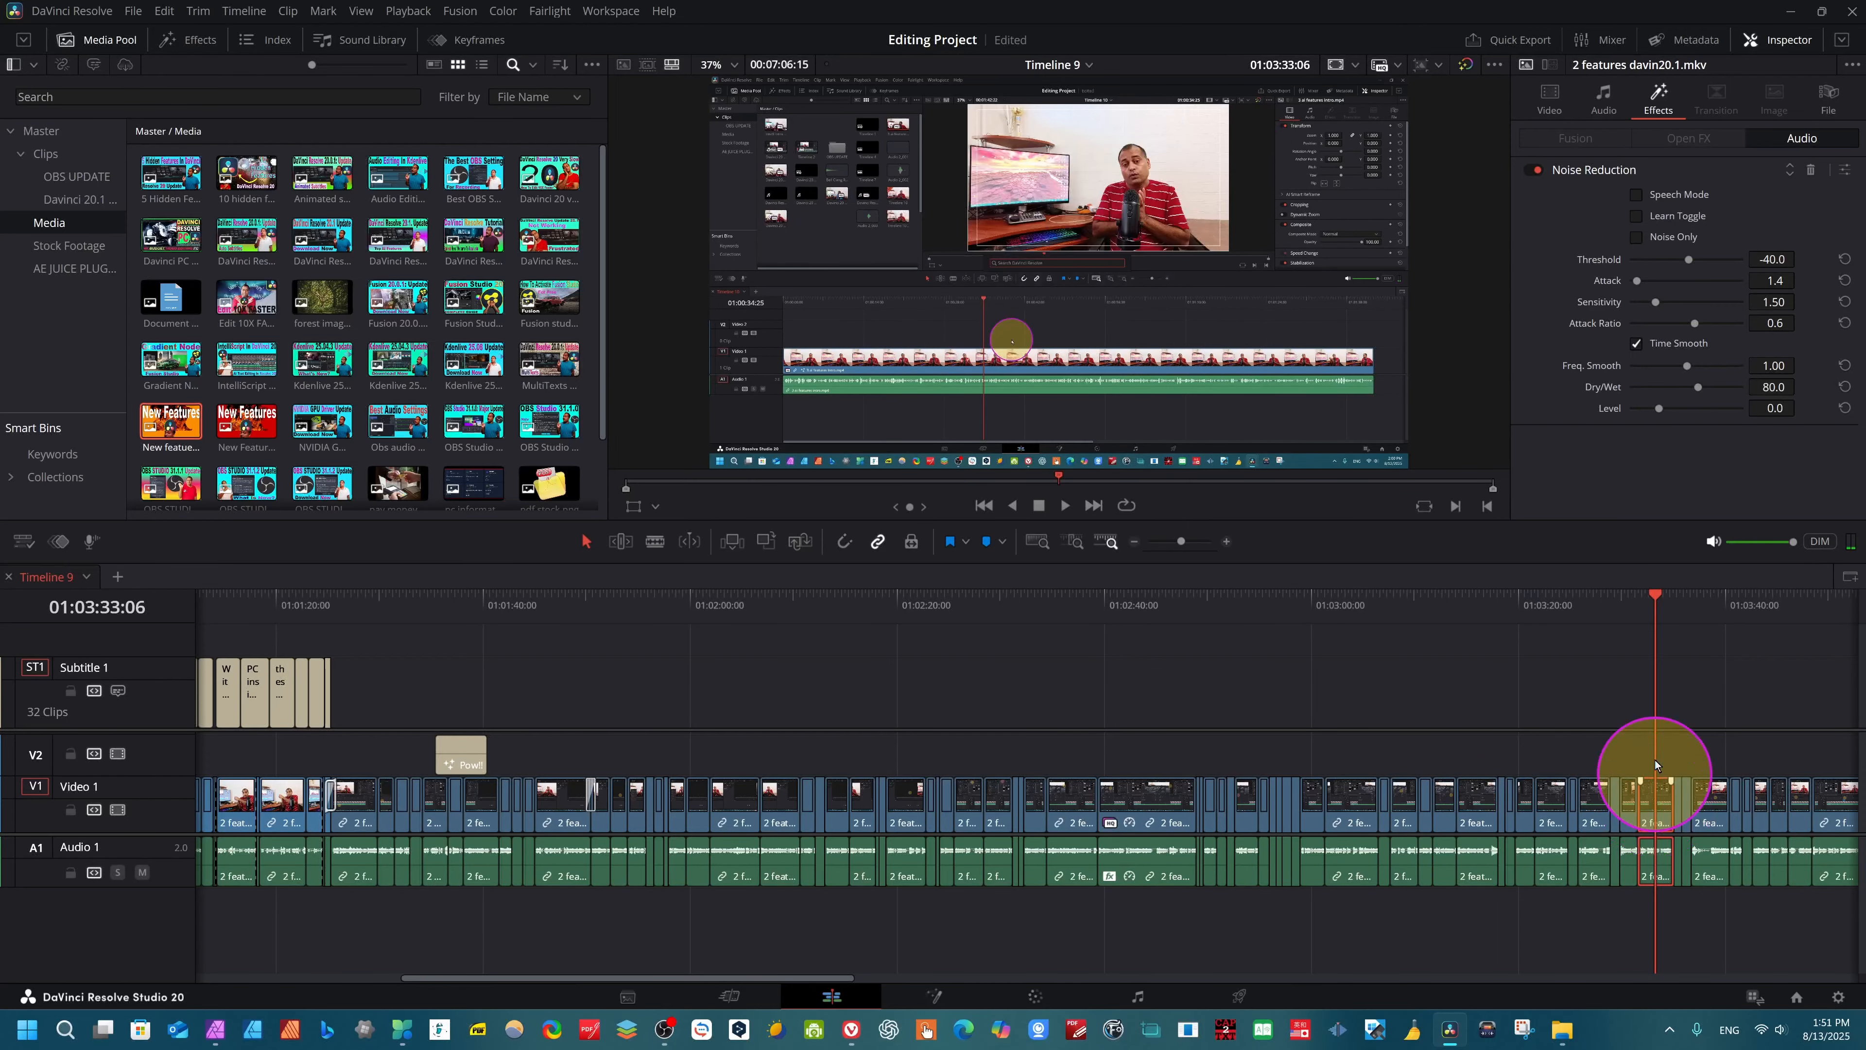
click(1663, 638)
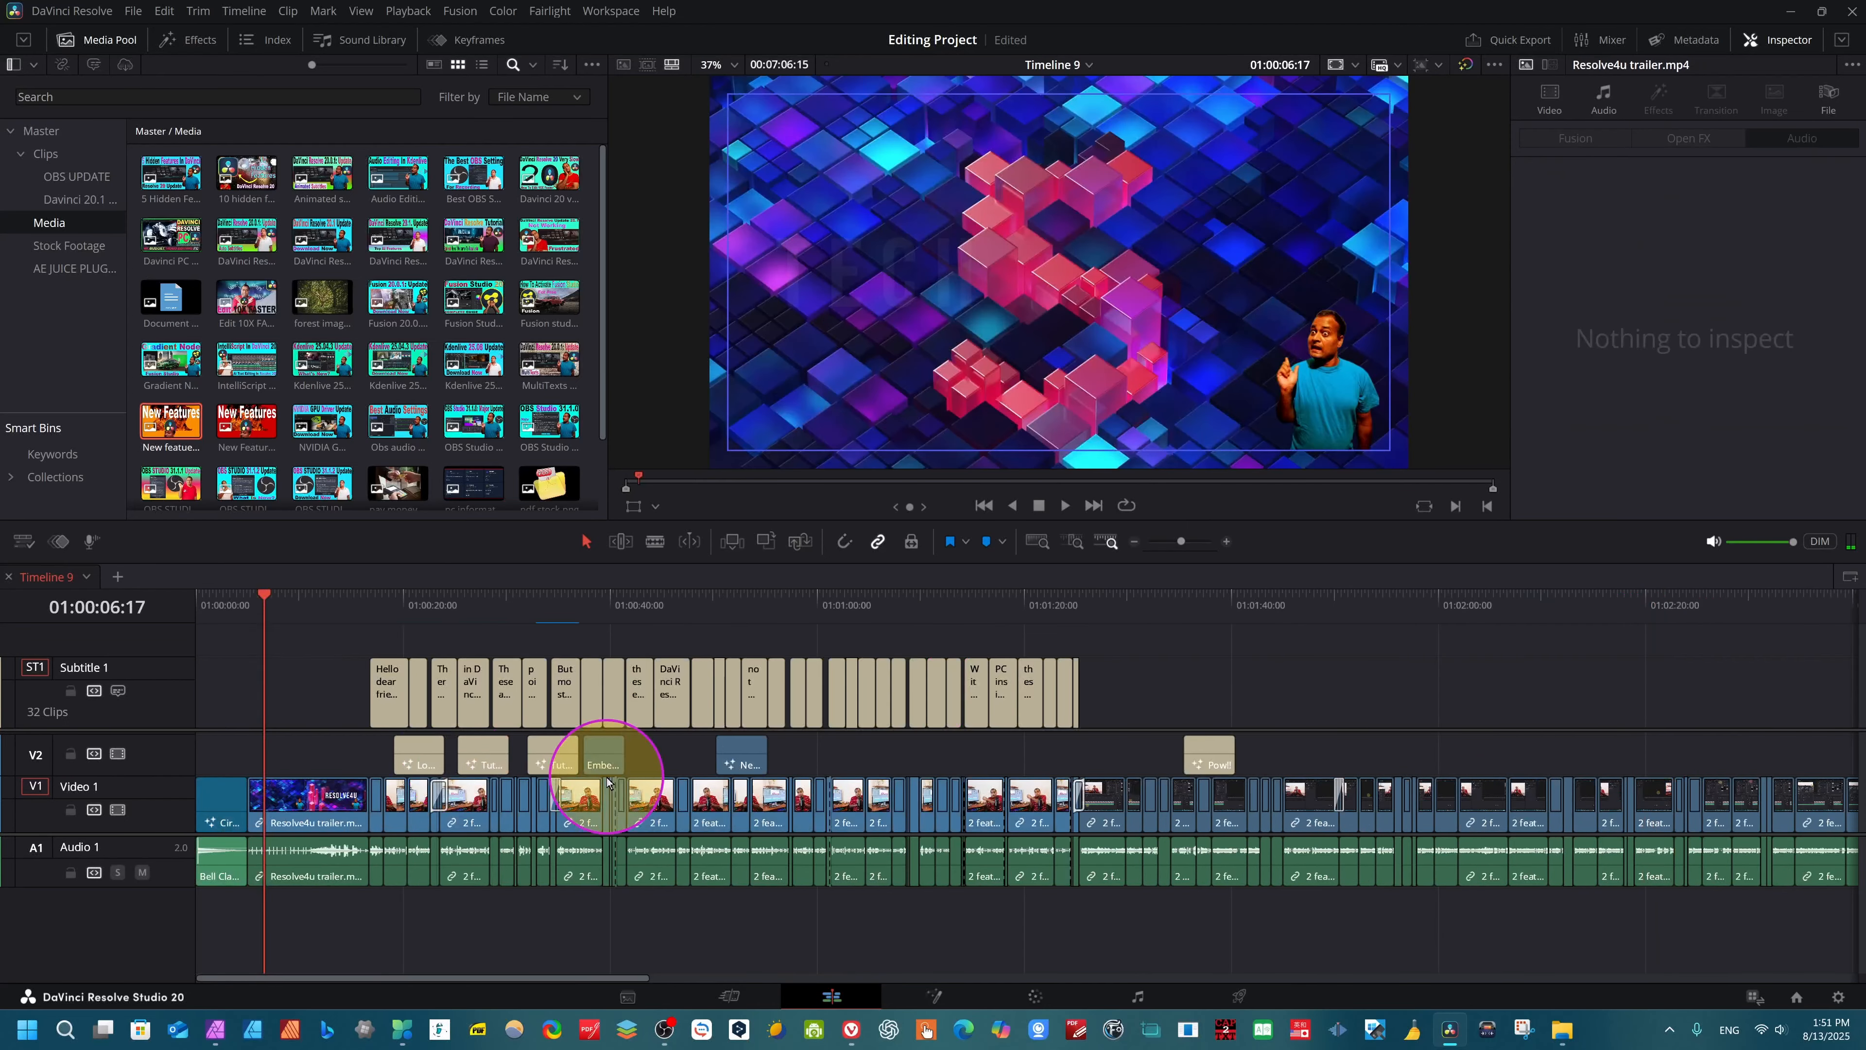
click(264, 635)
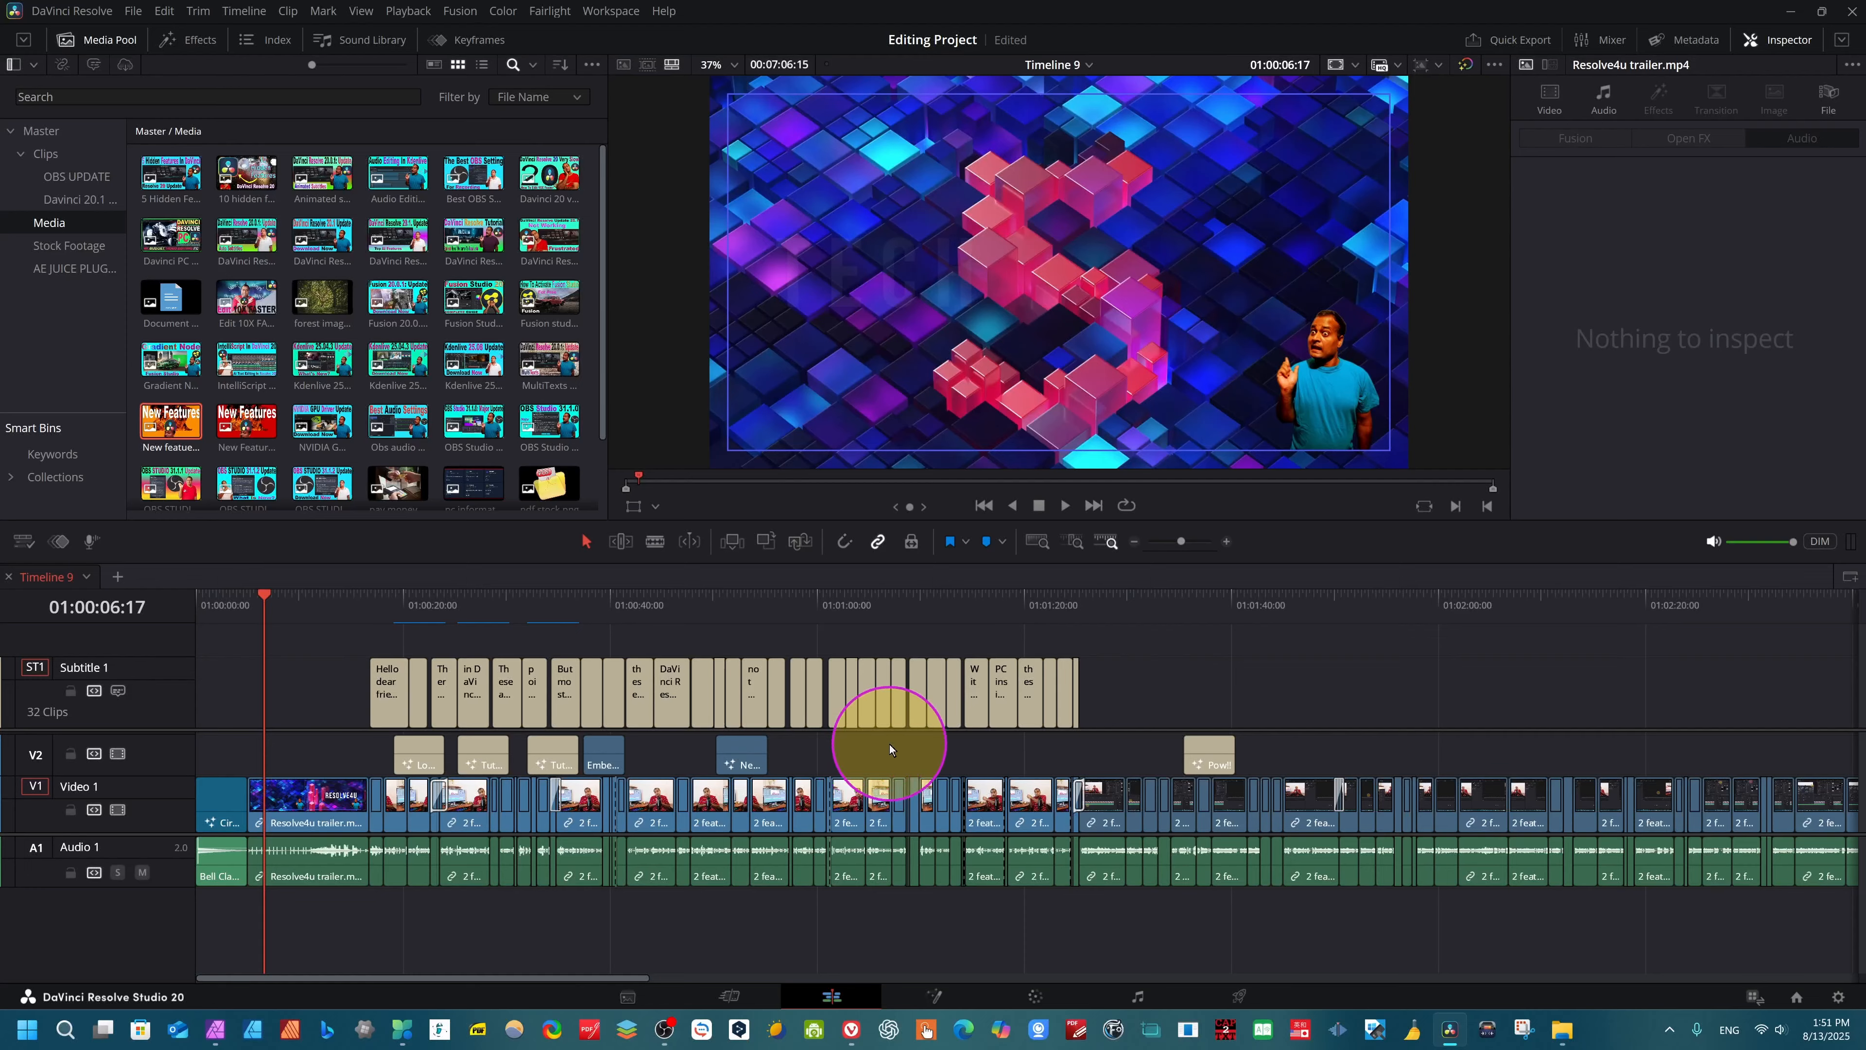
- Select the intro clip on Video 1 near 01:00:44 and jump the playhead to 01:00:43:21 within it
click(649, 804)
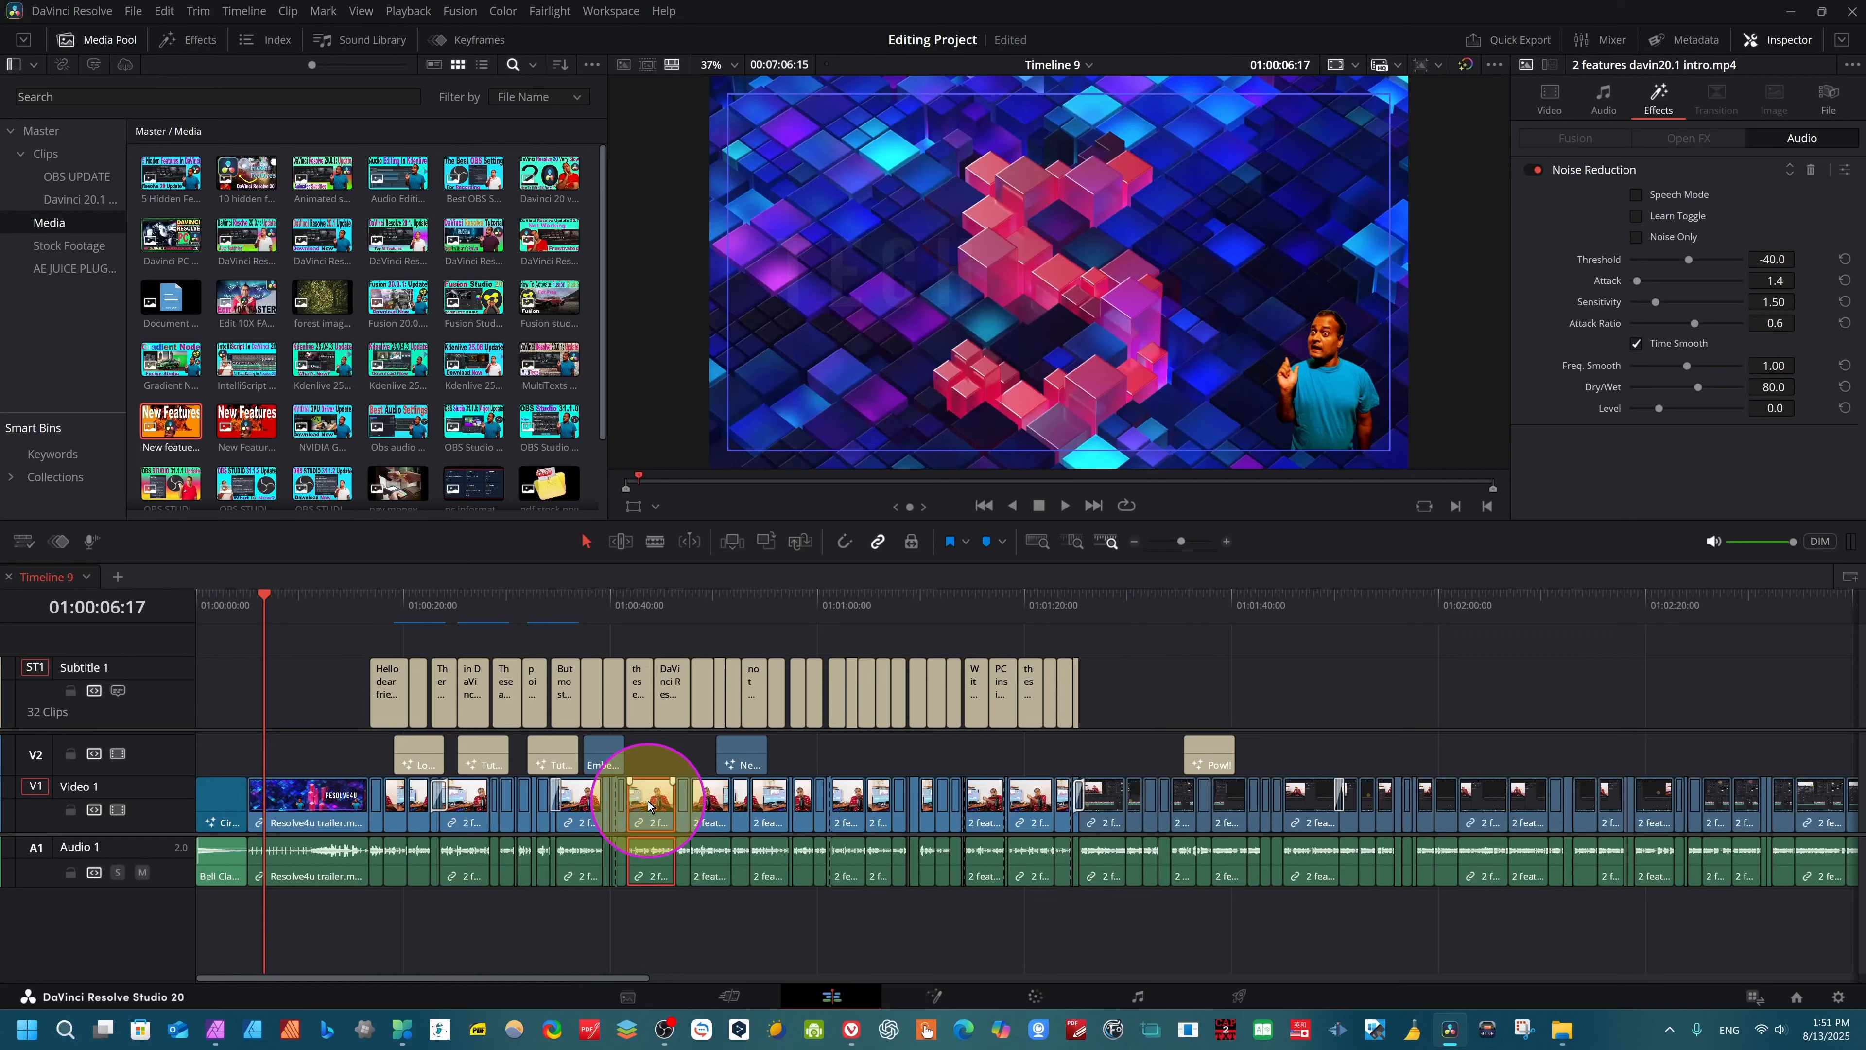
click(650, 803)
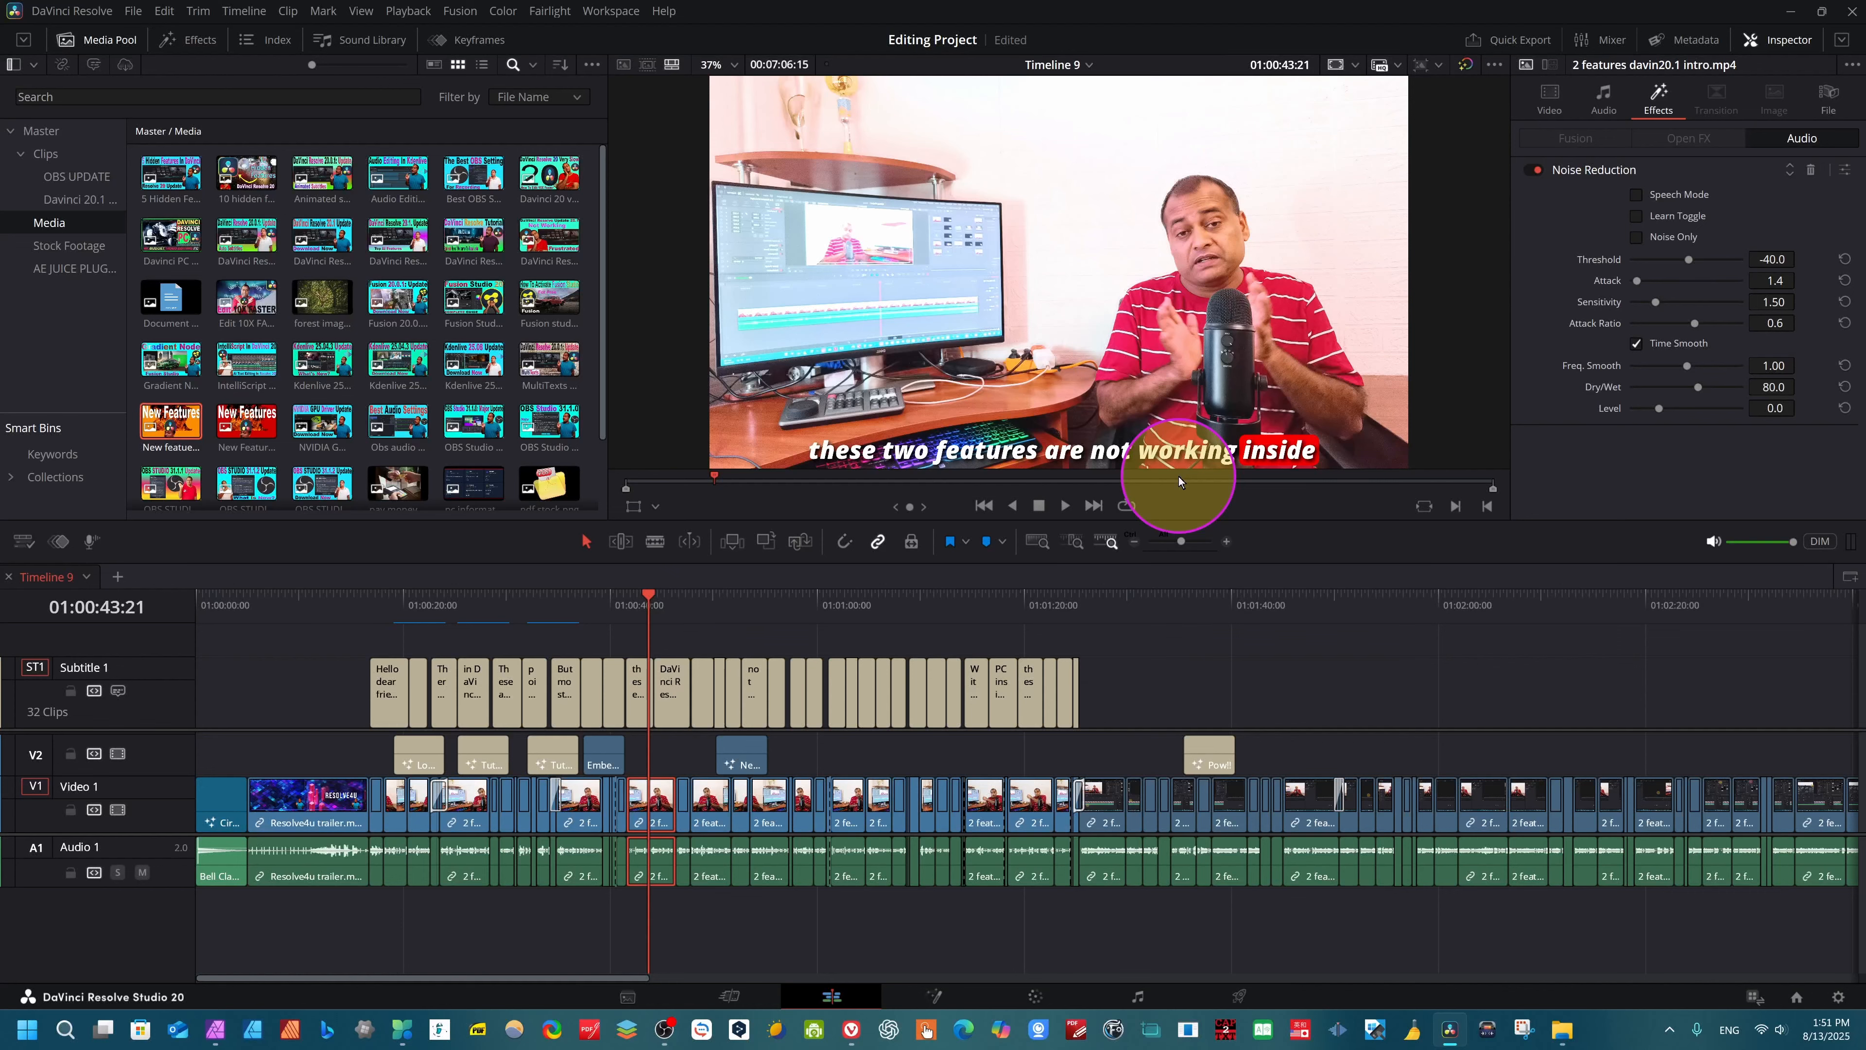
- Open Keyboard Customization, search the commands for "mouse pointer", and expand Go To to check the Mouse Pointer shortcut
key(ctrl+alt+k)
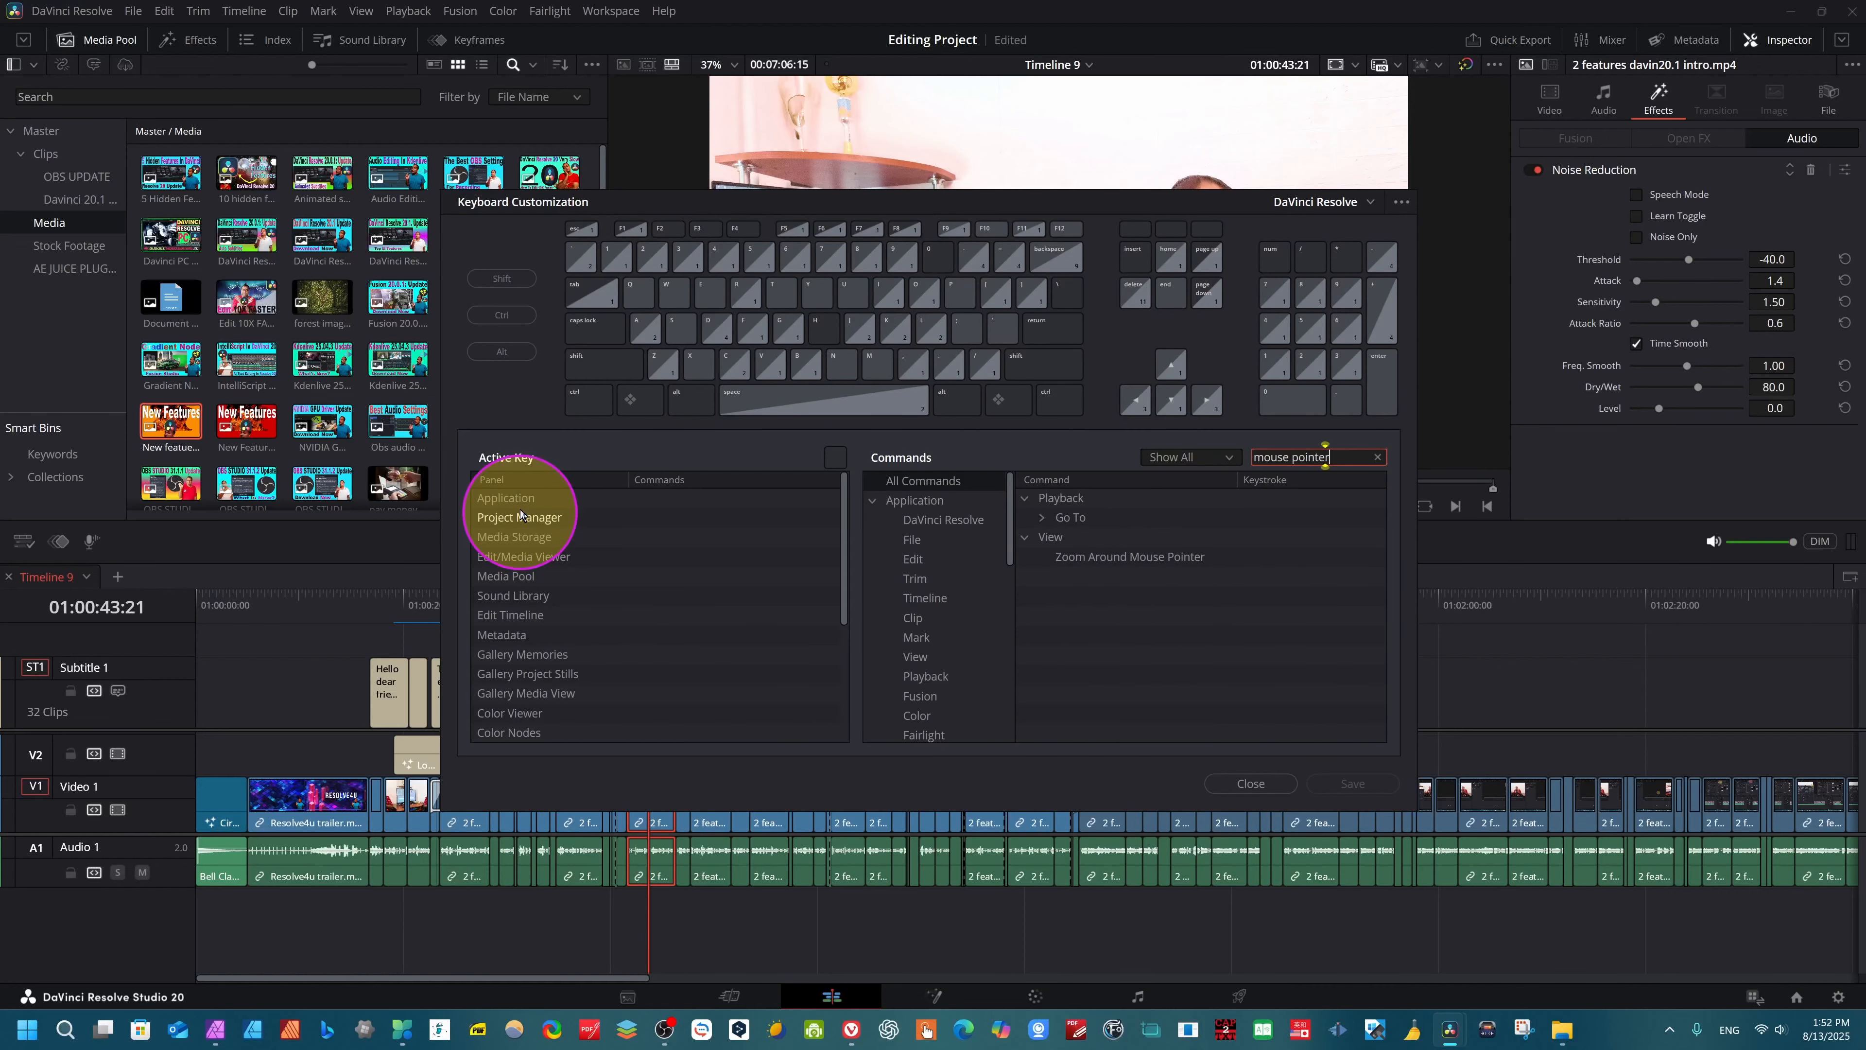
click(519, 502)
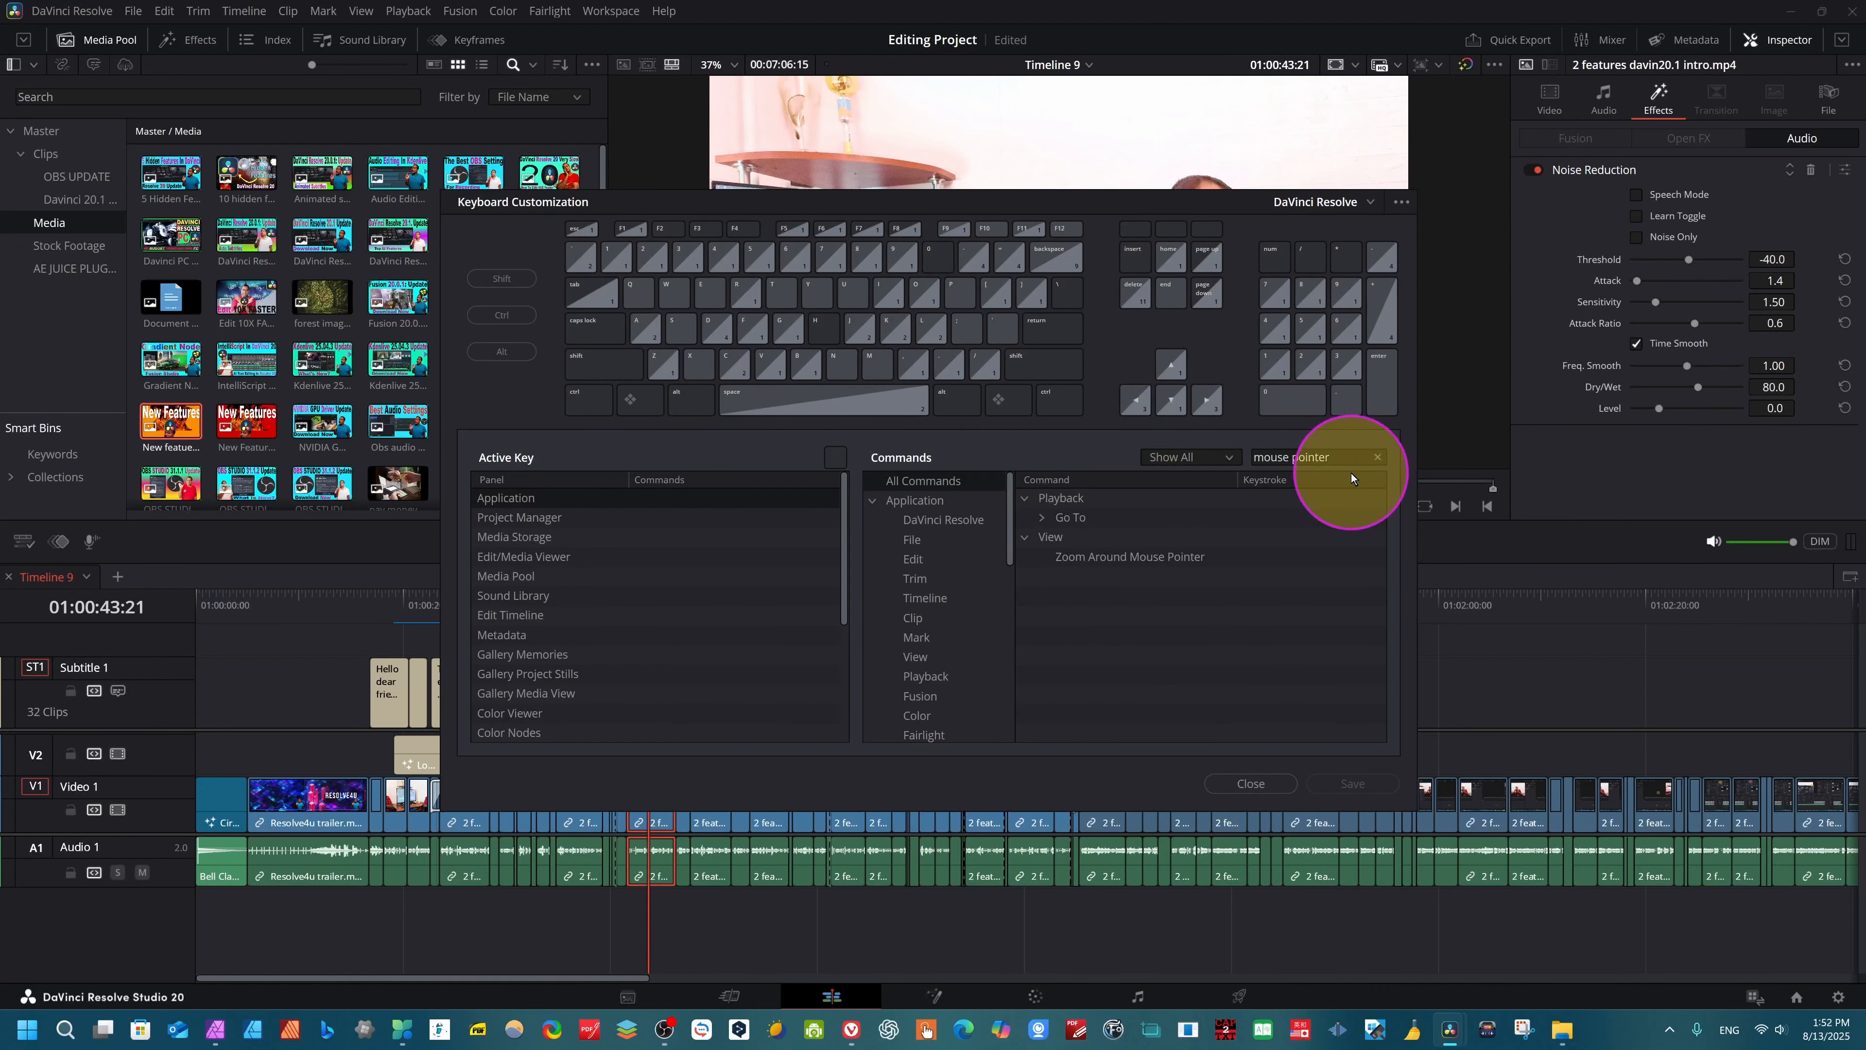
click(1322, 457)
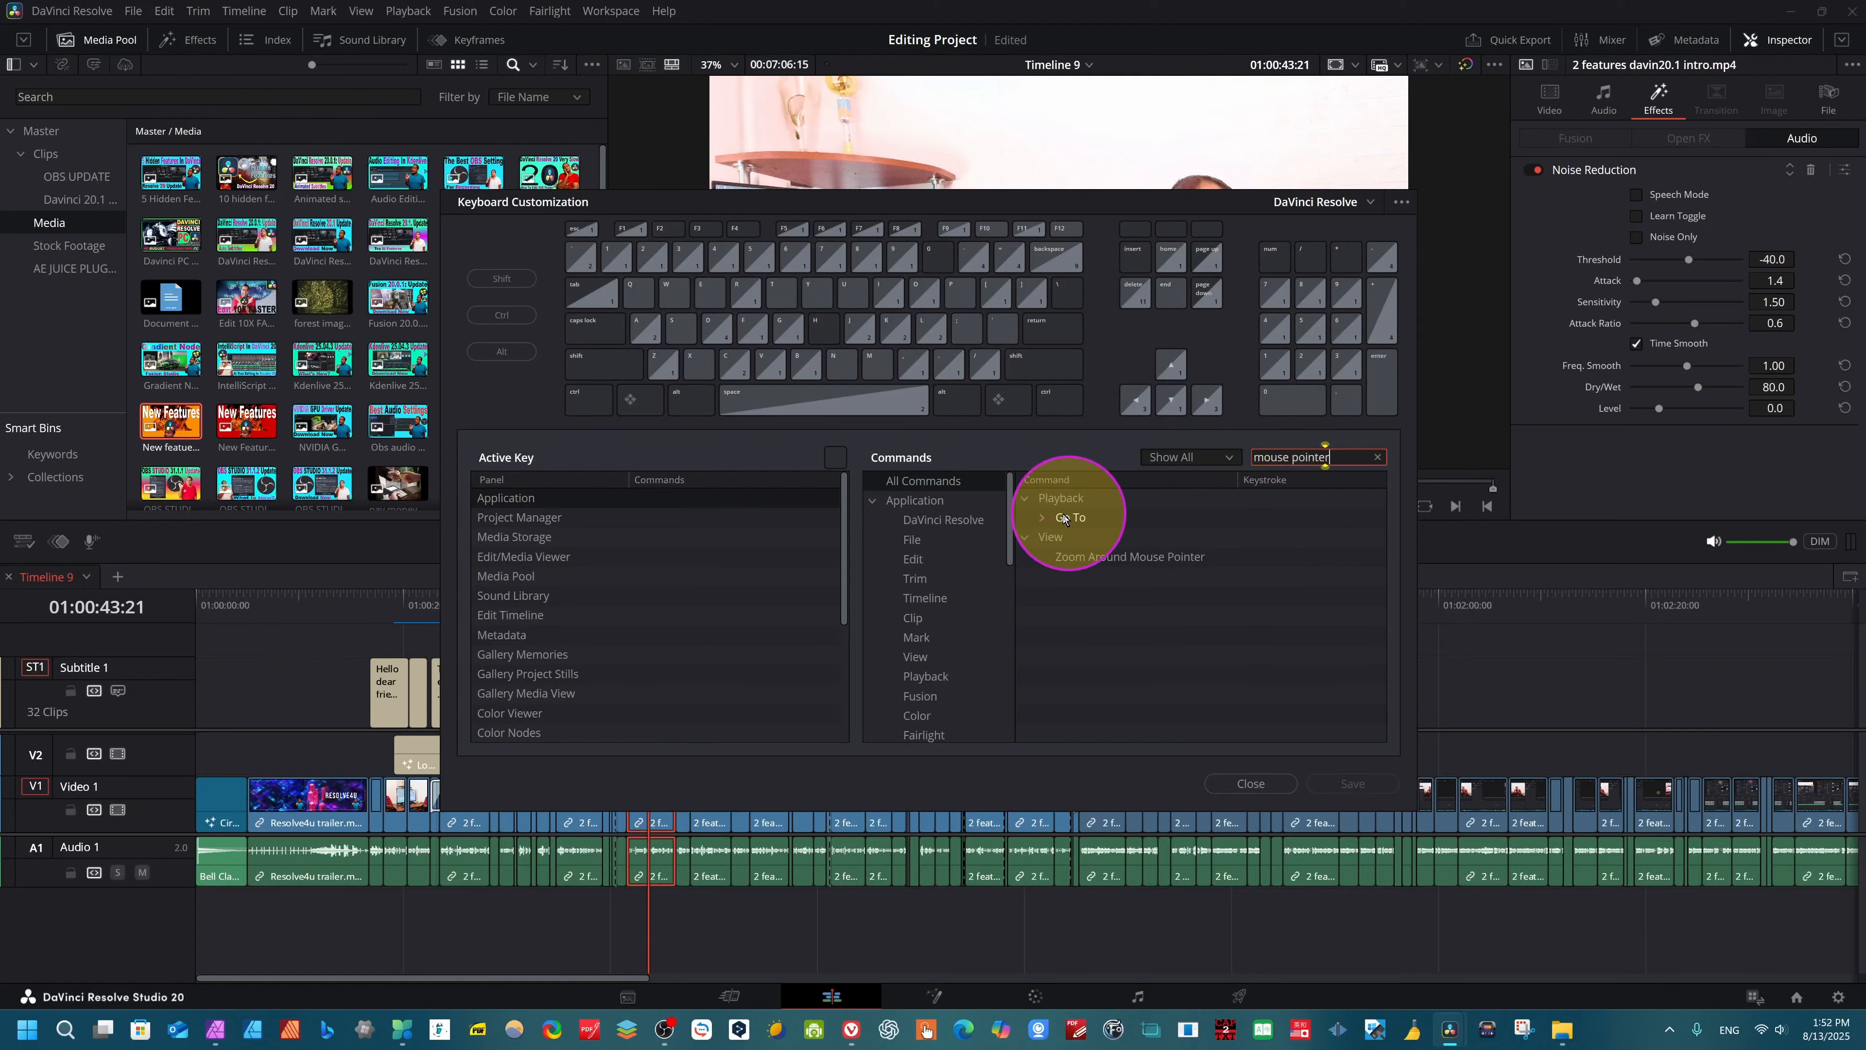
click(1038, 515)
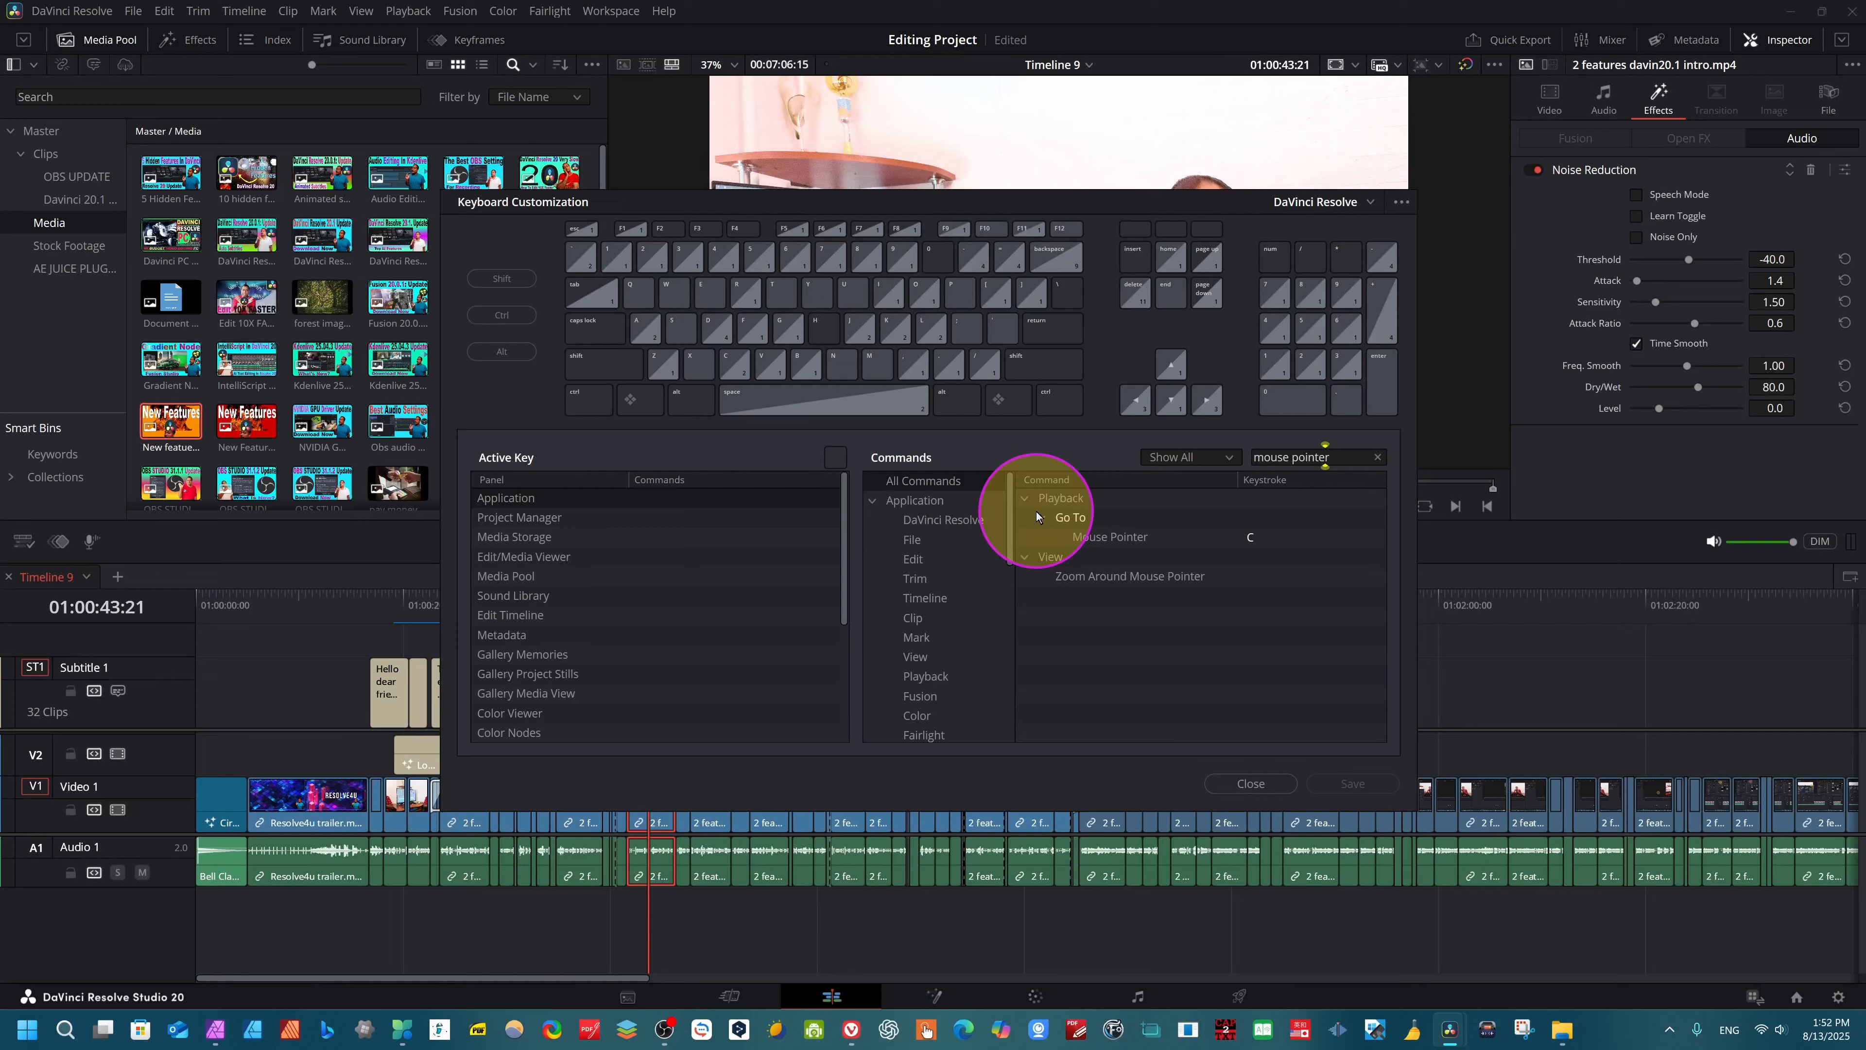
- Replace the command search in Keyboard Customization with "search effect" to look up its shortcut
click(1339, 463)
key(BackSpace)
key(BackSpace)
key(BackSpace)
key(BackSpace)
key(BackSpace)
key(BackSpace)
key(BackSpace)
key(BackSpace)
key(BackSpace)
key(BackSpace)
key(BackSpace)
key(BackSpace)
text(search effect)
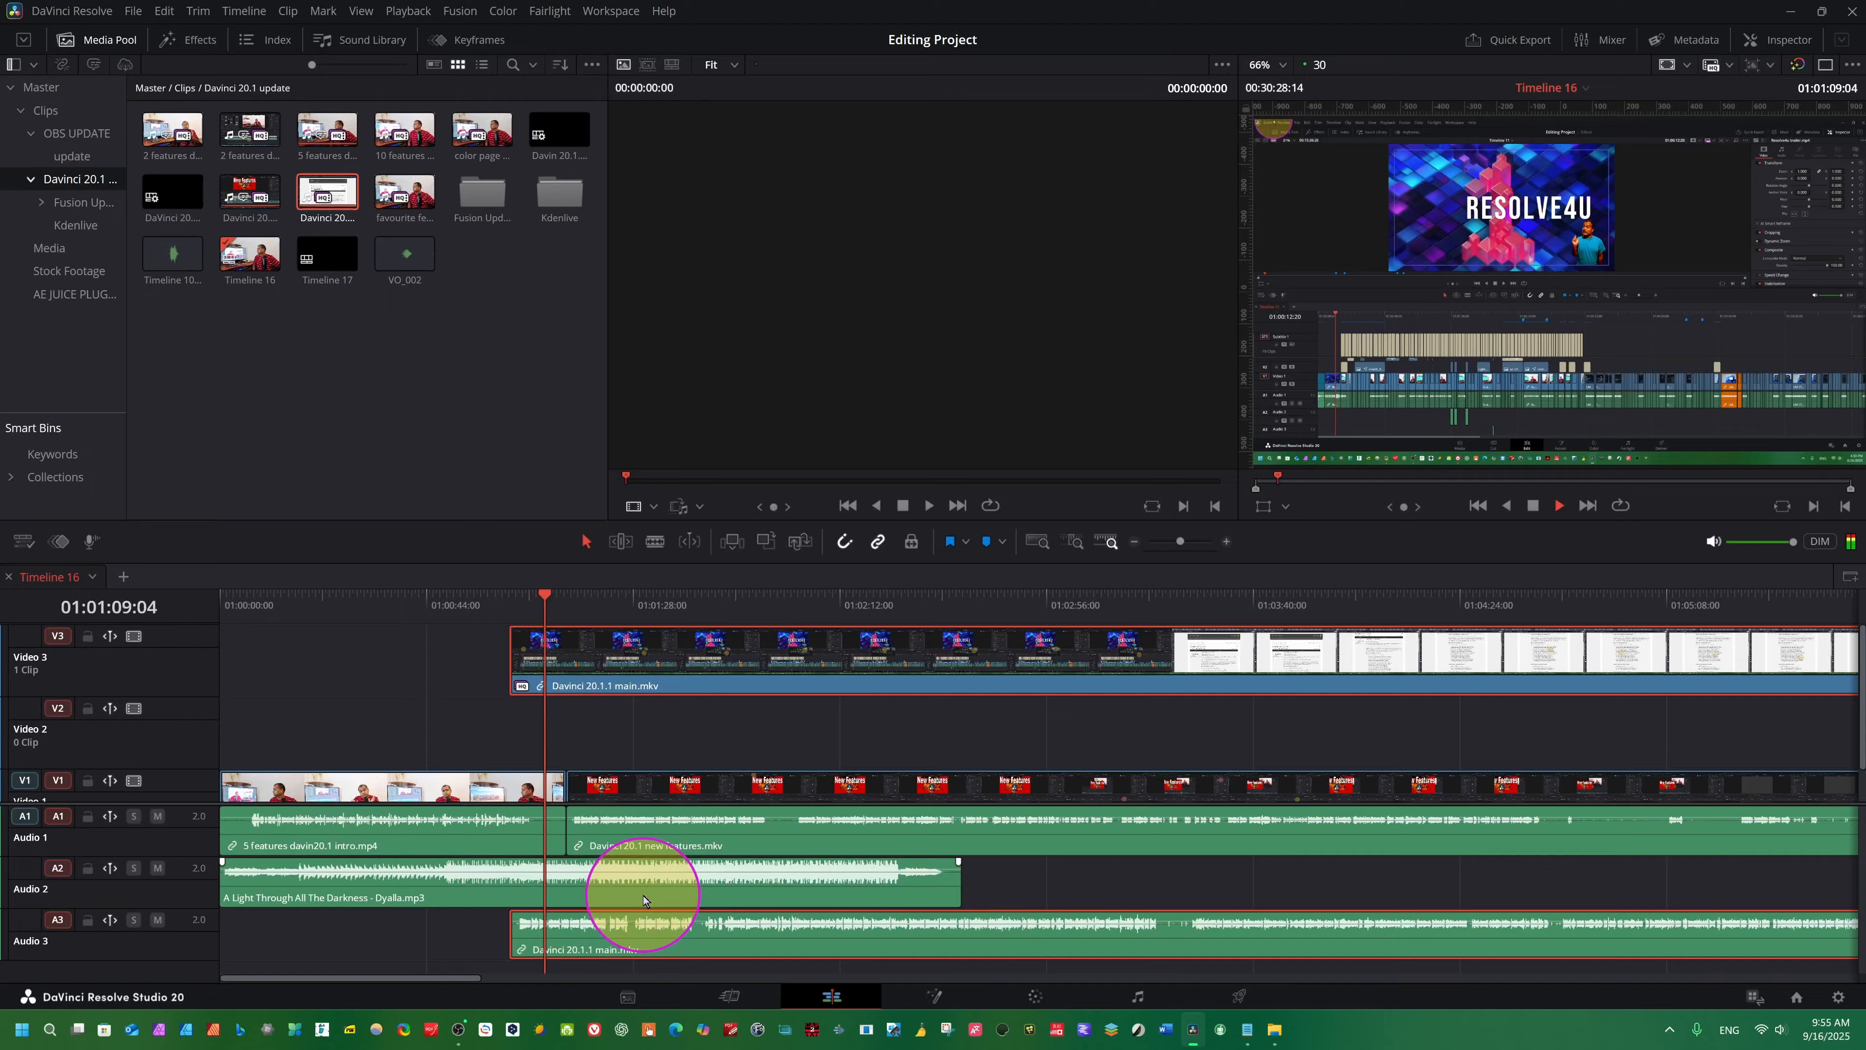
- On Timeline 16, park the playhead at 01:00:55:06 and ripple trim about 8 seconds off the end of the "5 features davin20.1 intro.mp4" clip
key(space)
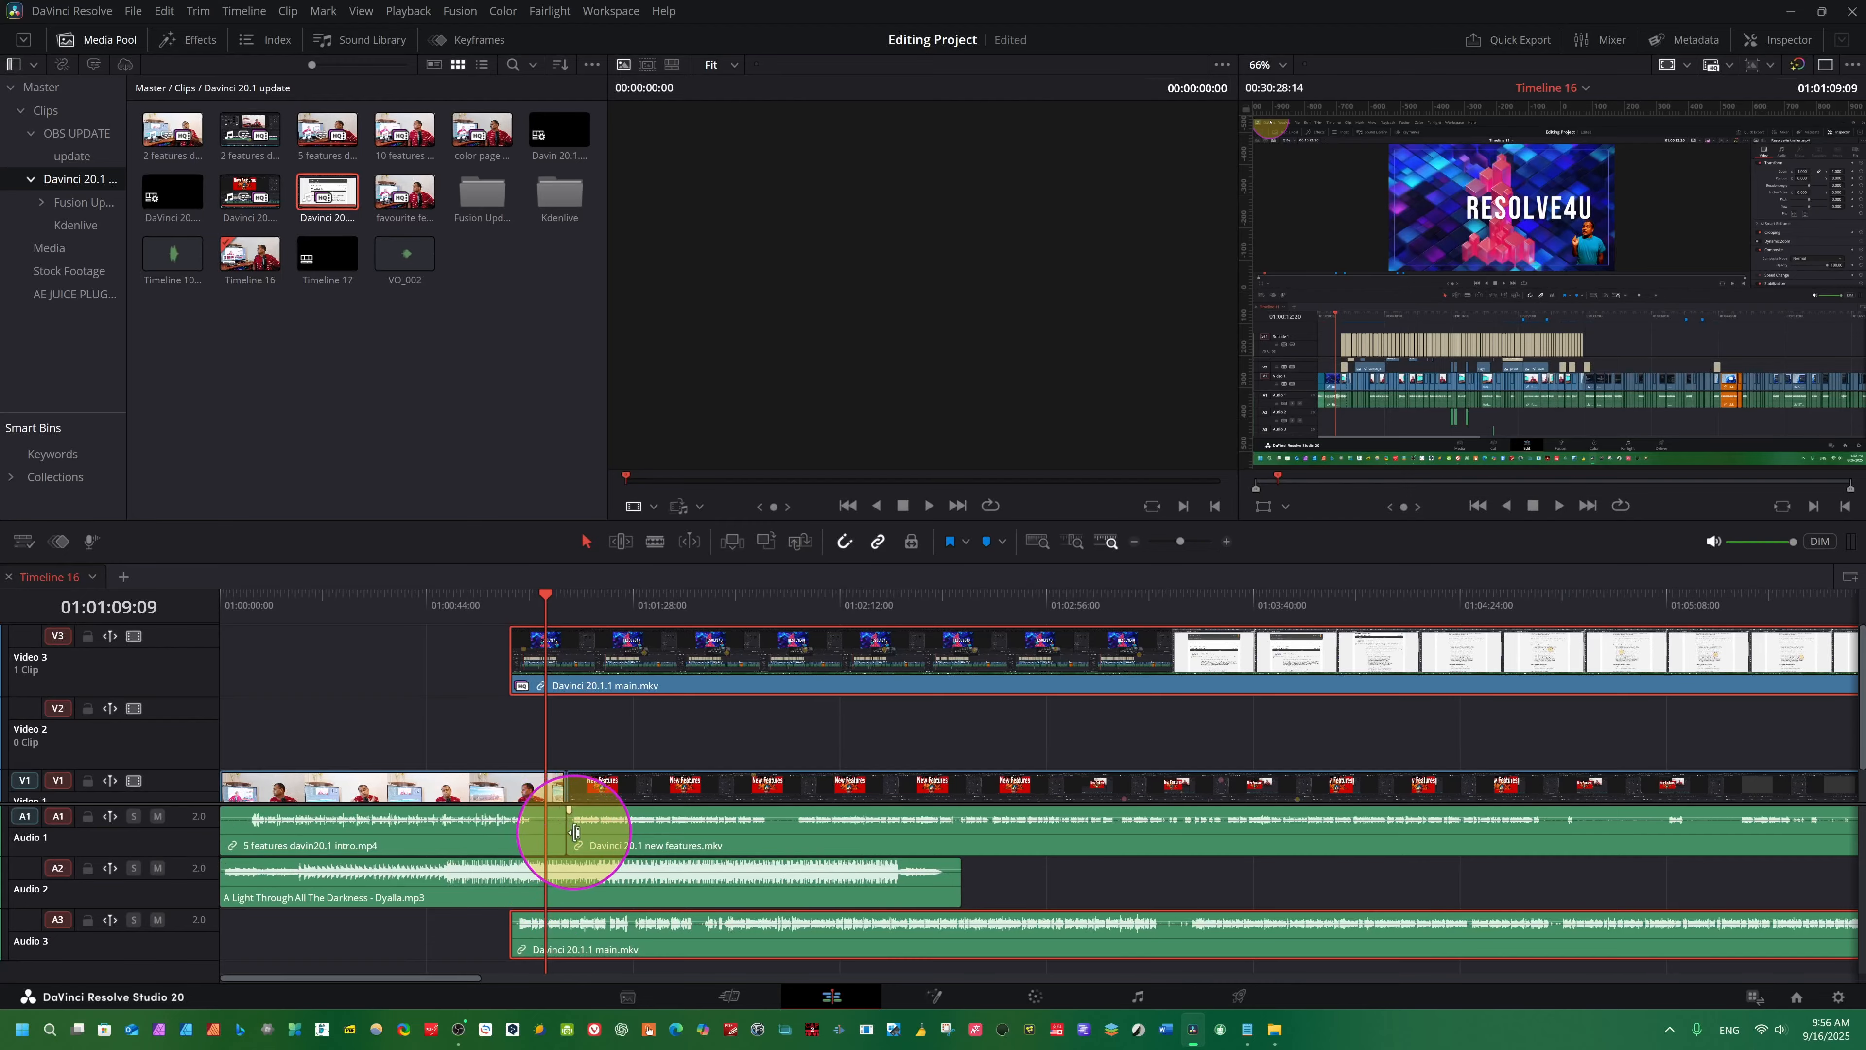
click(545, 605)
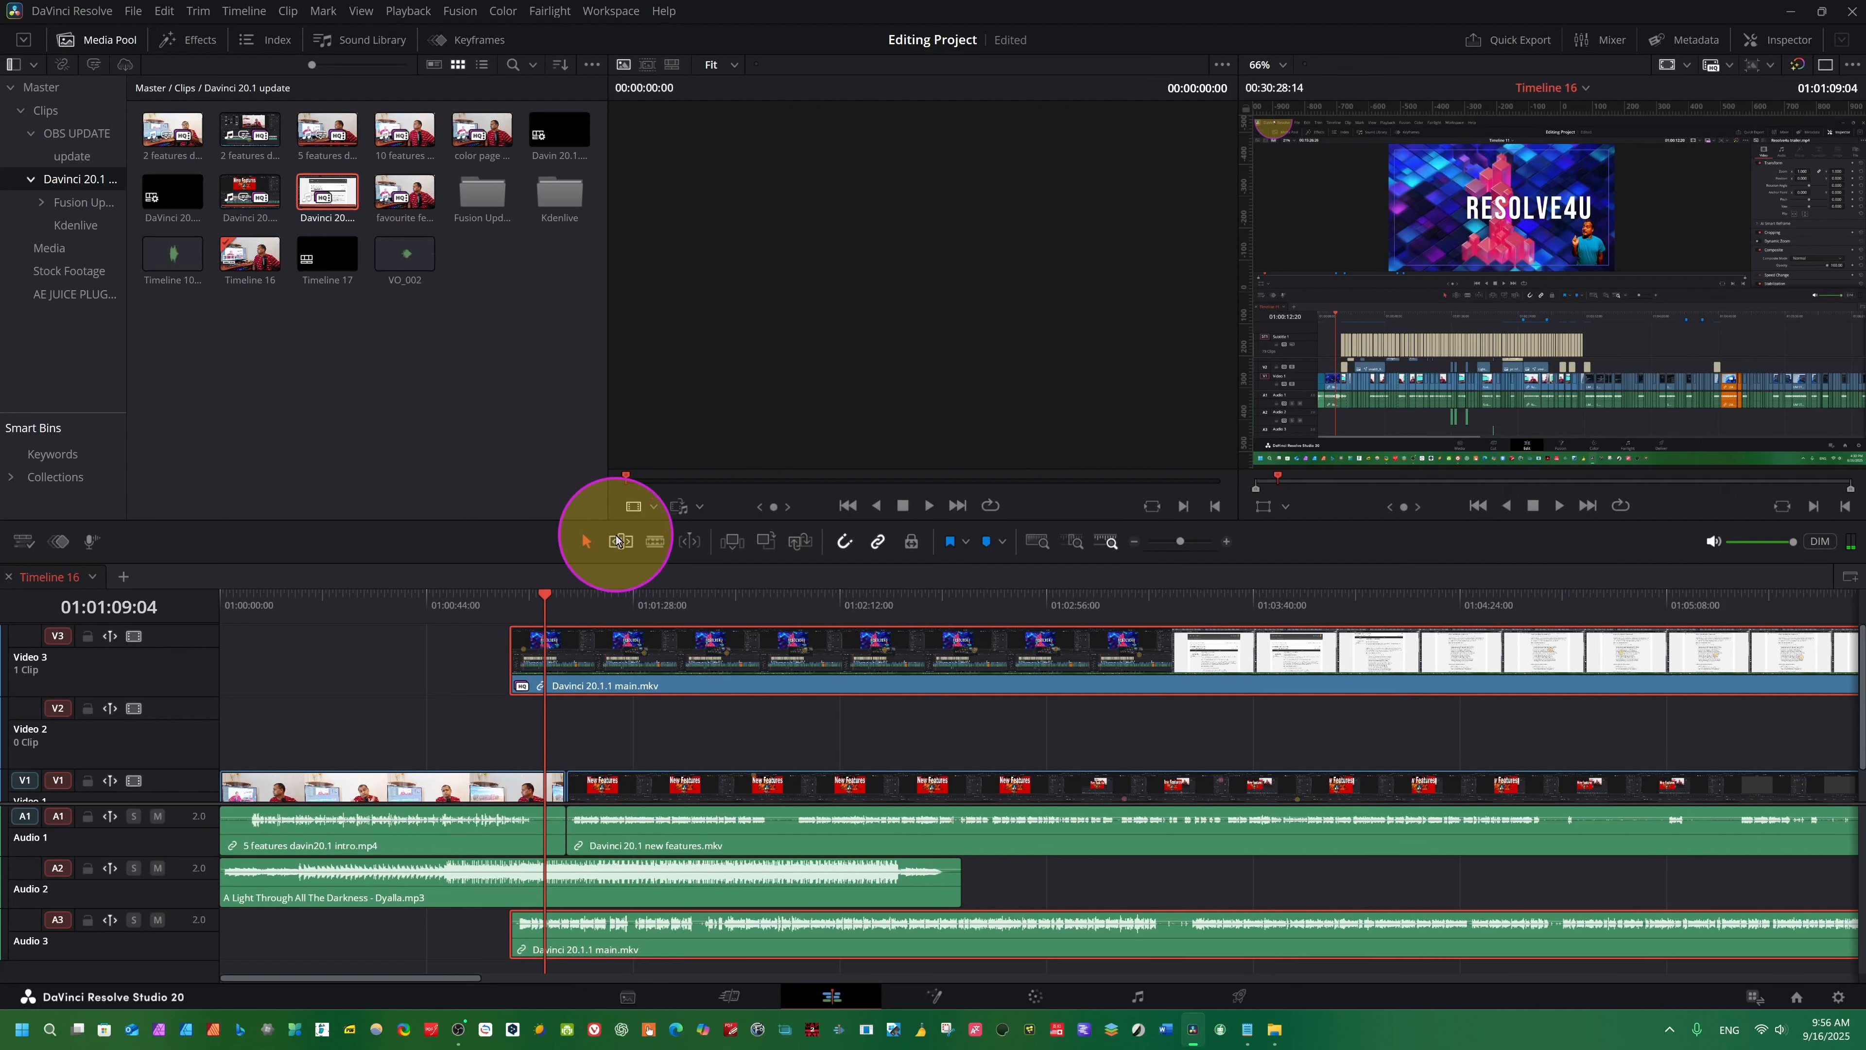
key(ctrl)
key(ctrl)
click(616, 541)
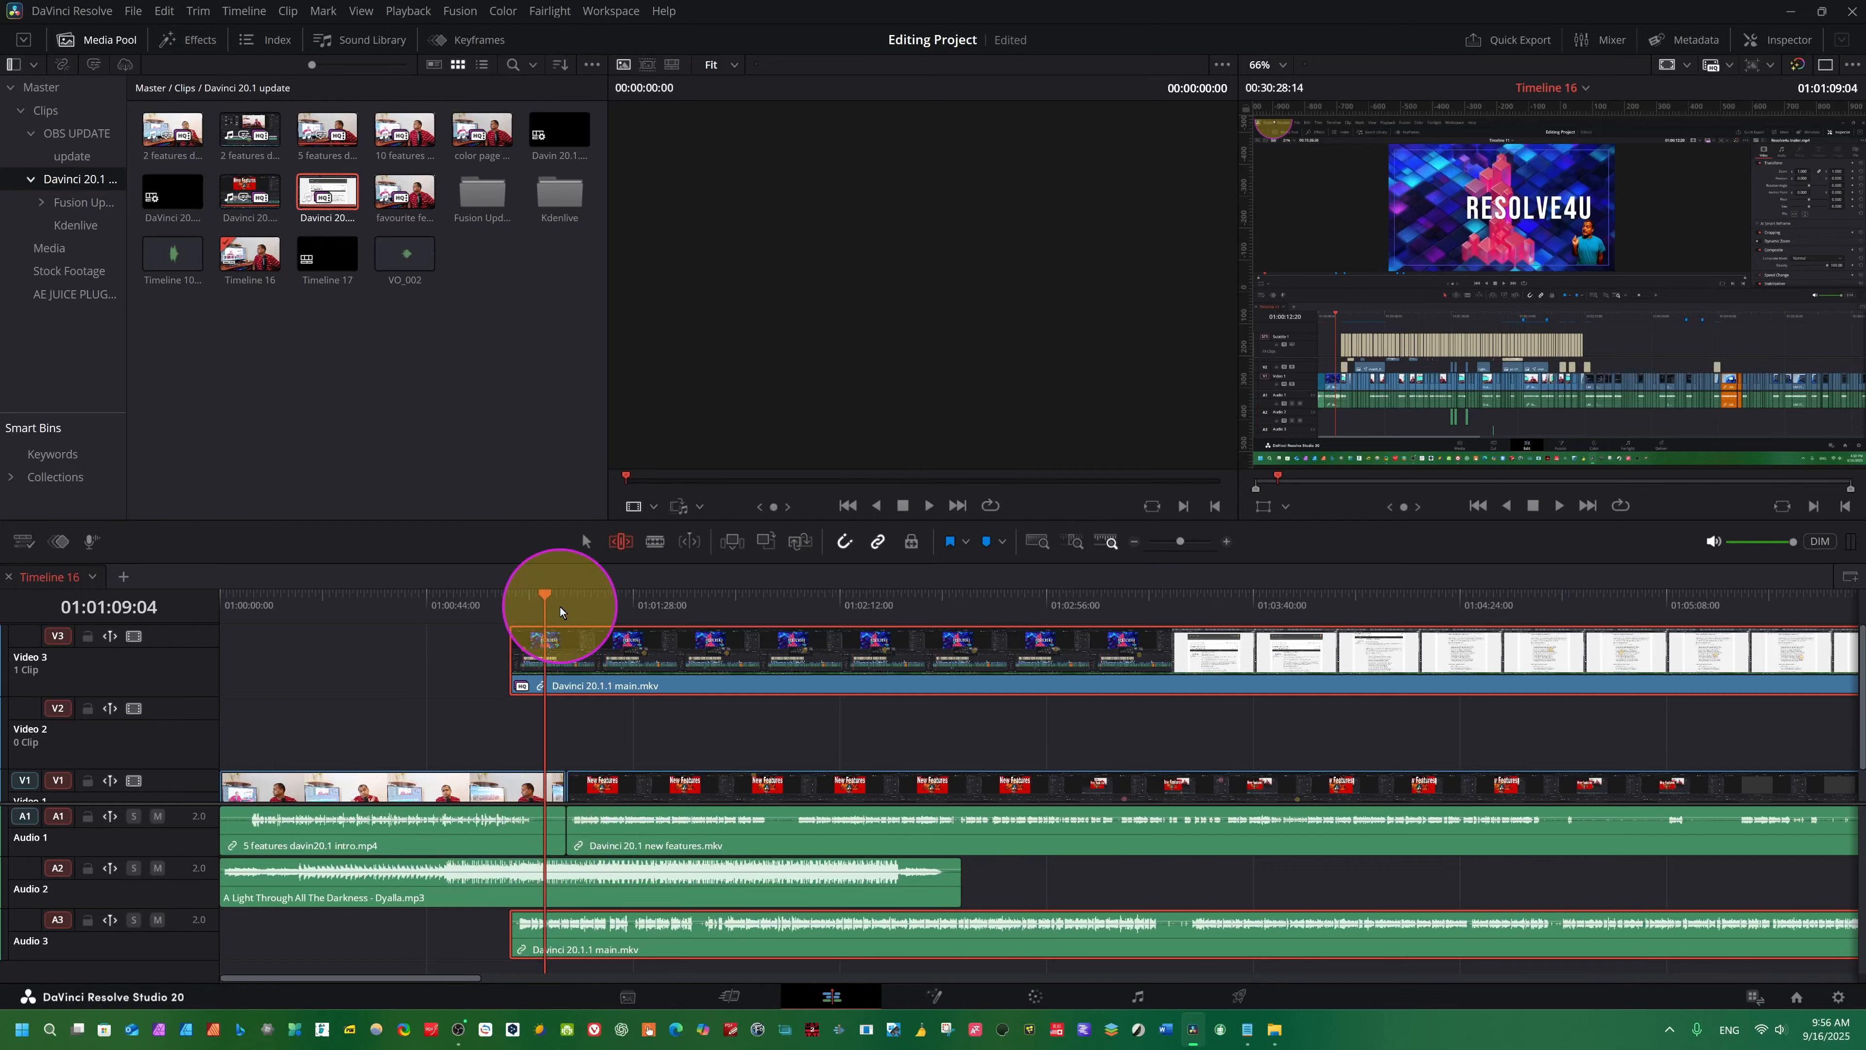
drag(545, 605, 479, 601)
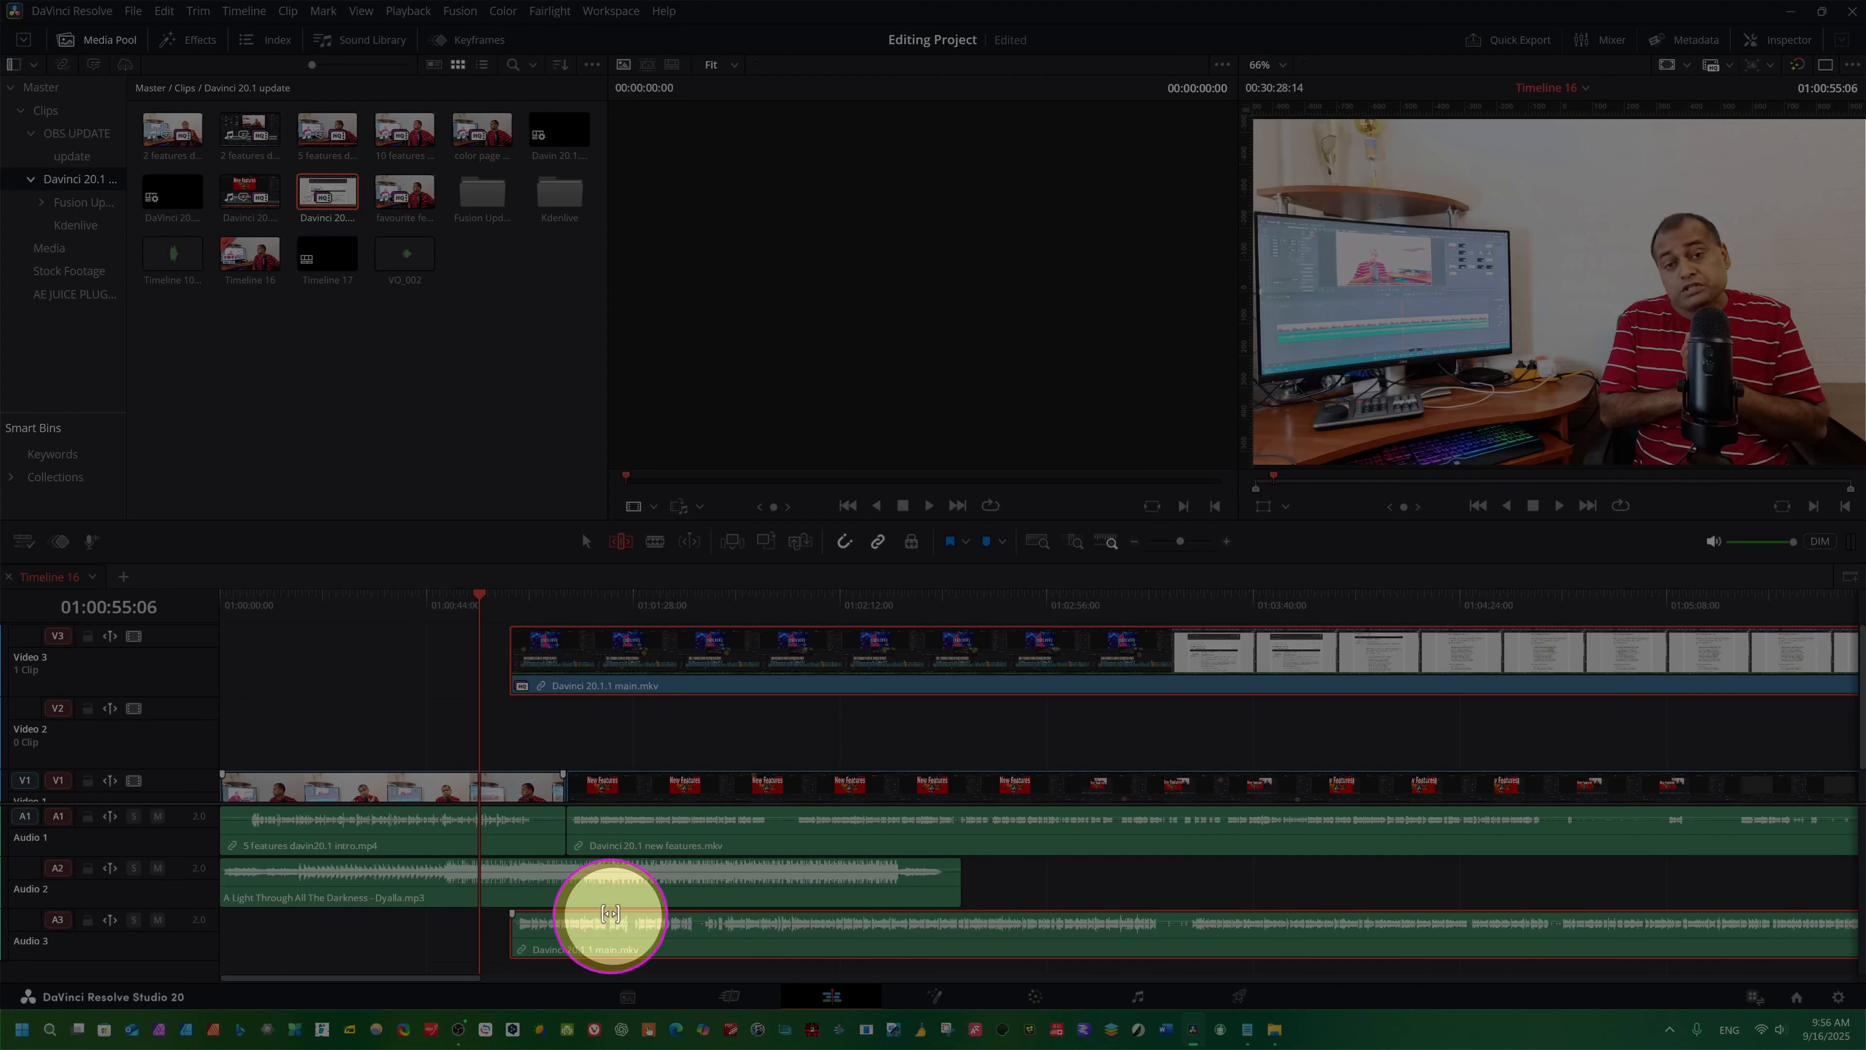
click(549, 826)
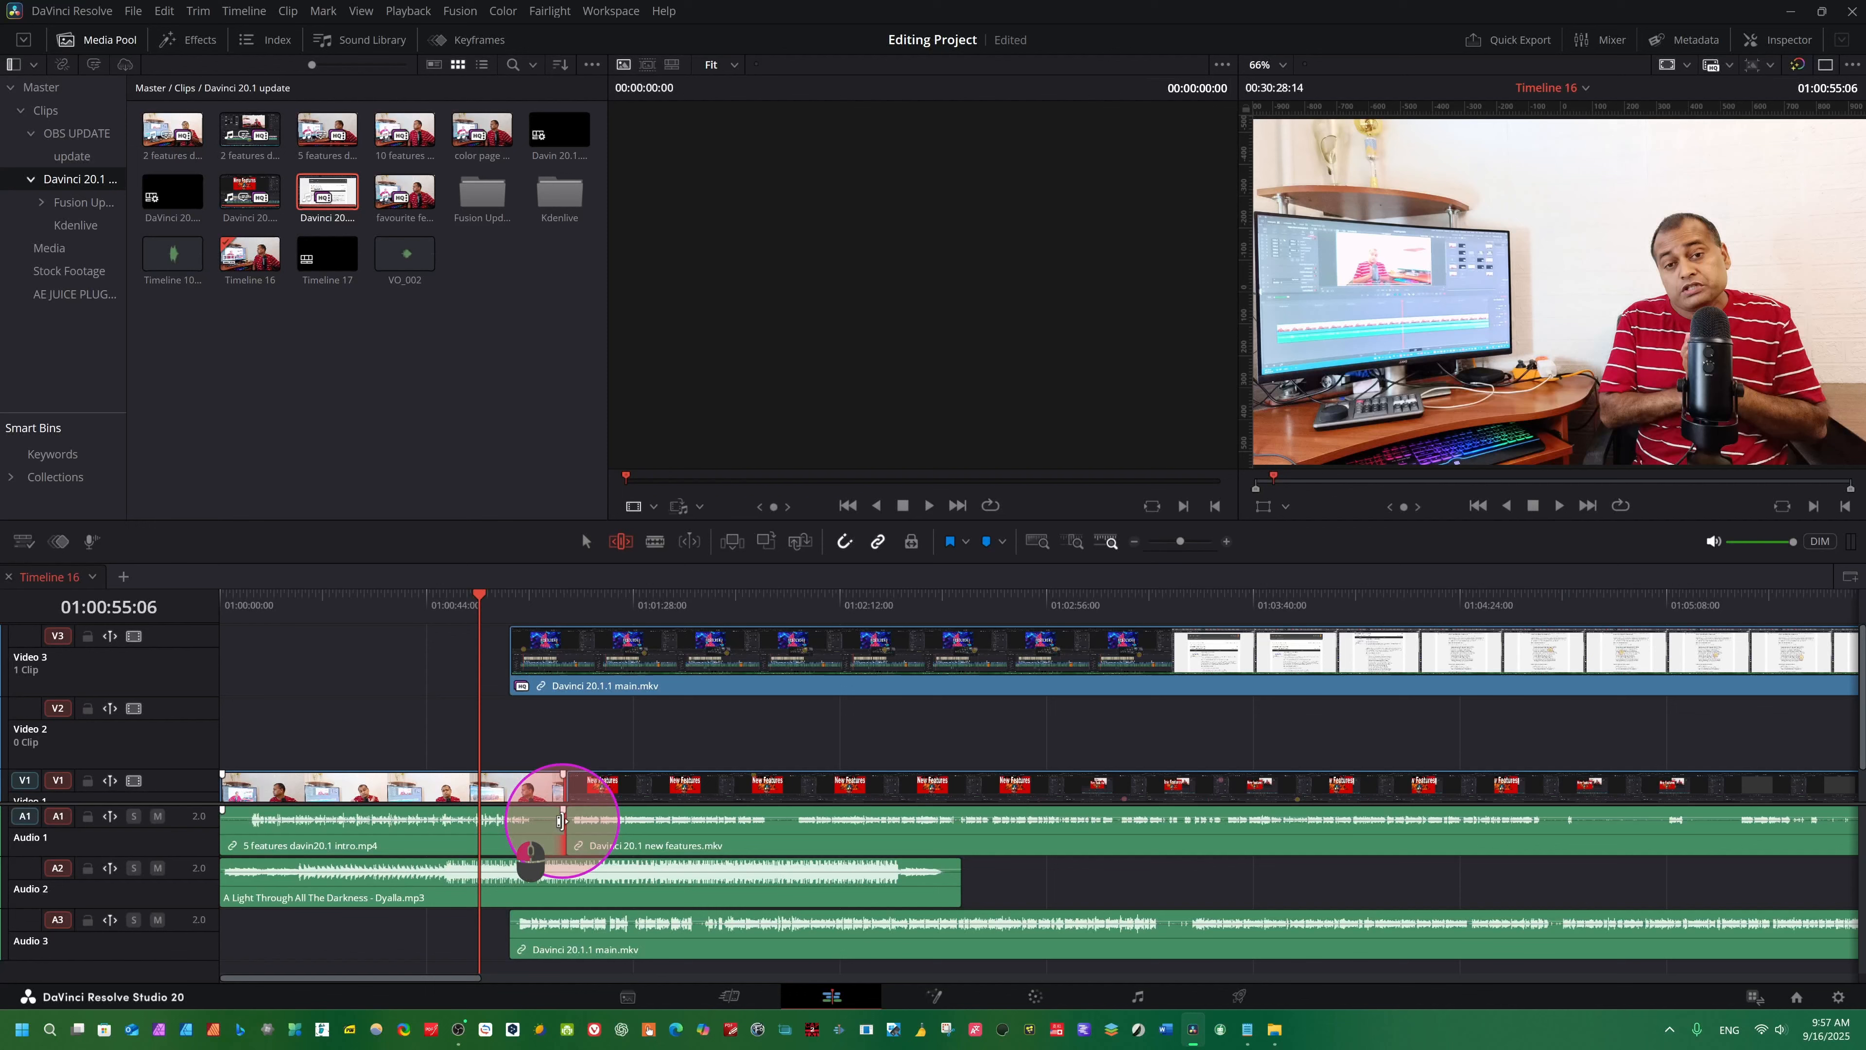
drag(562, 821, 523, 821)
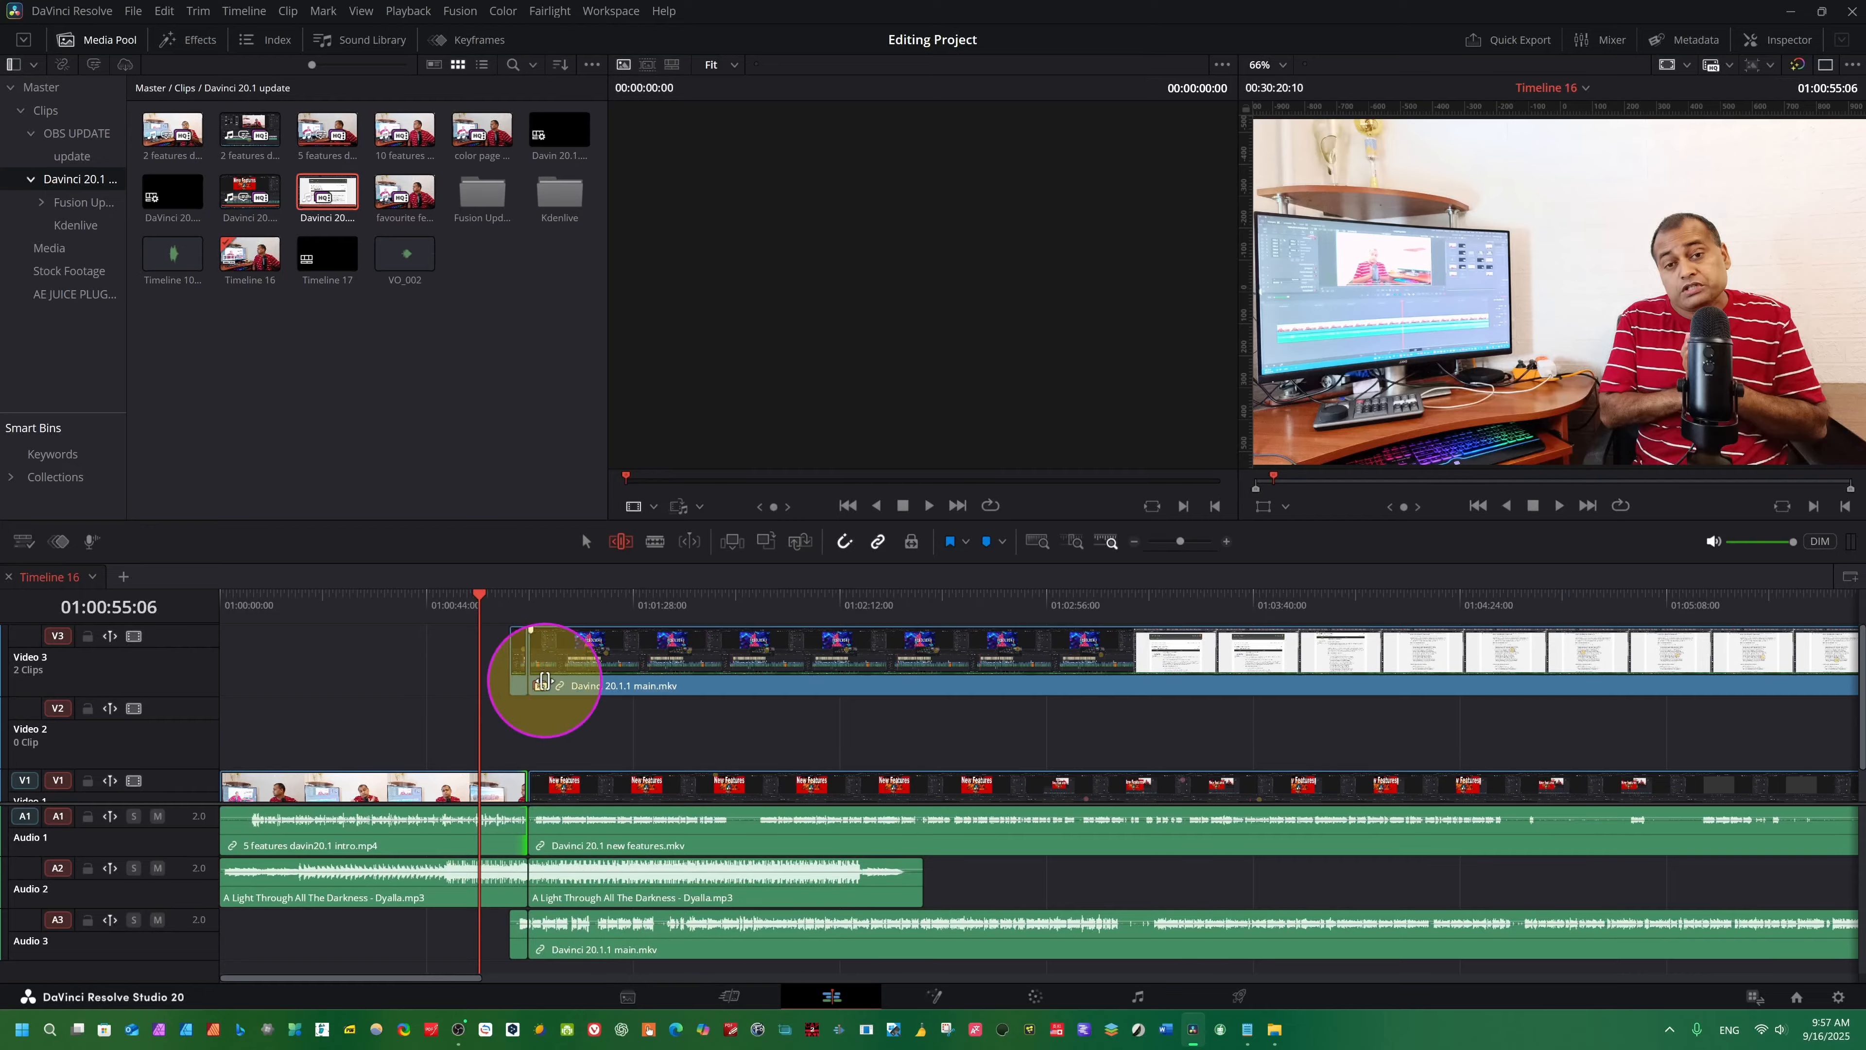
- Play back across the trimmed cut from 01:00:55:06 to 01:01:06:29 and undo the ripple trim
key(space)
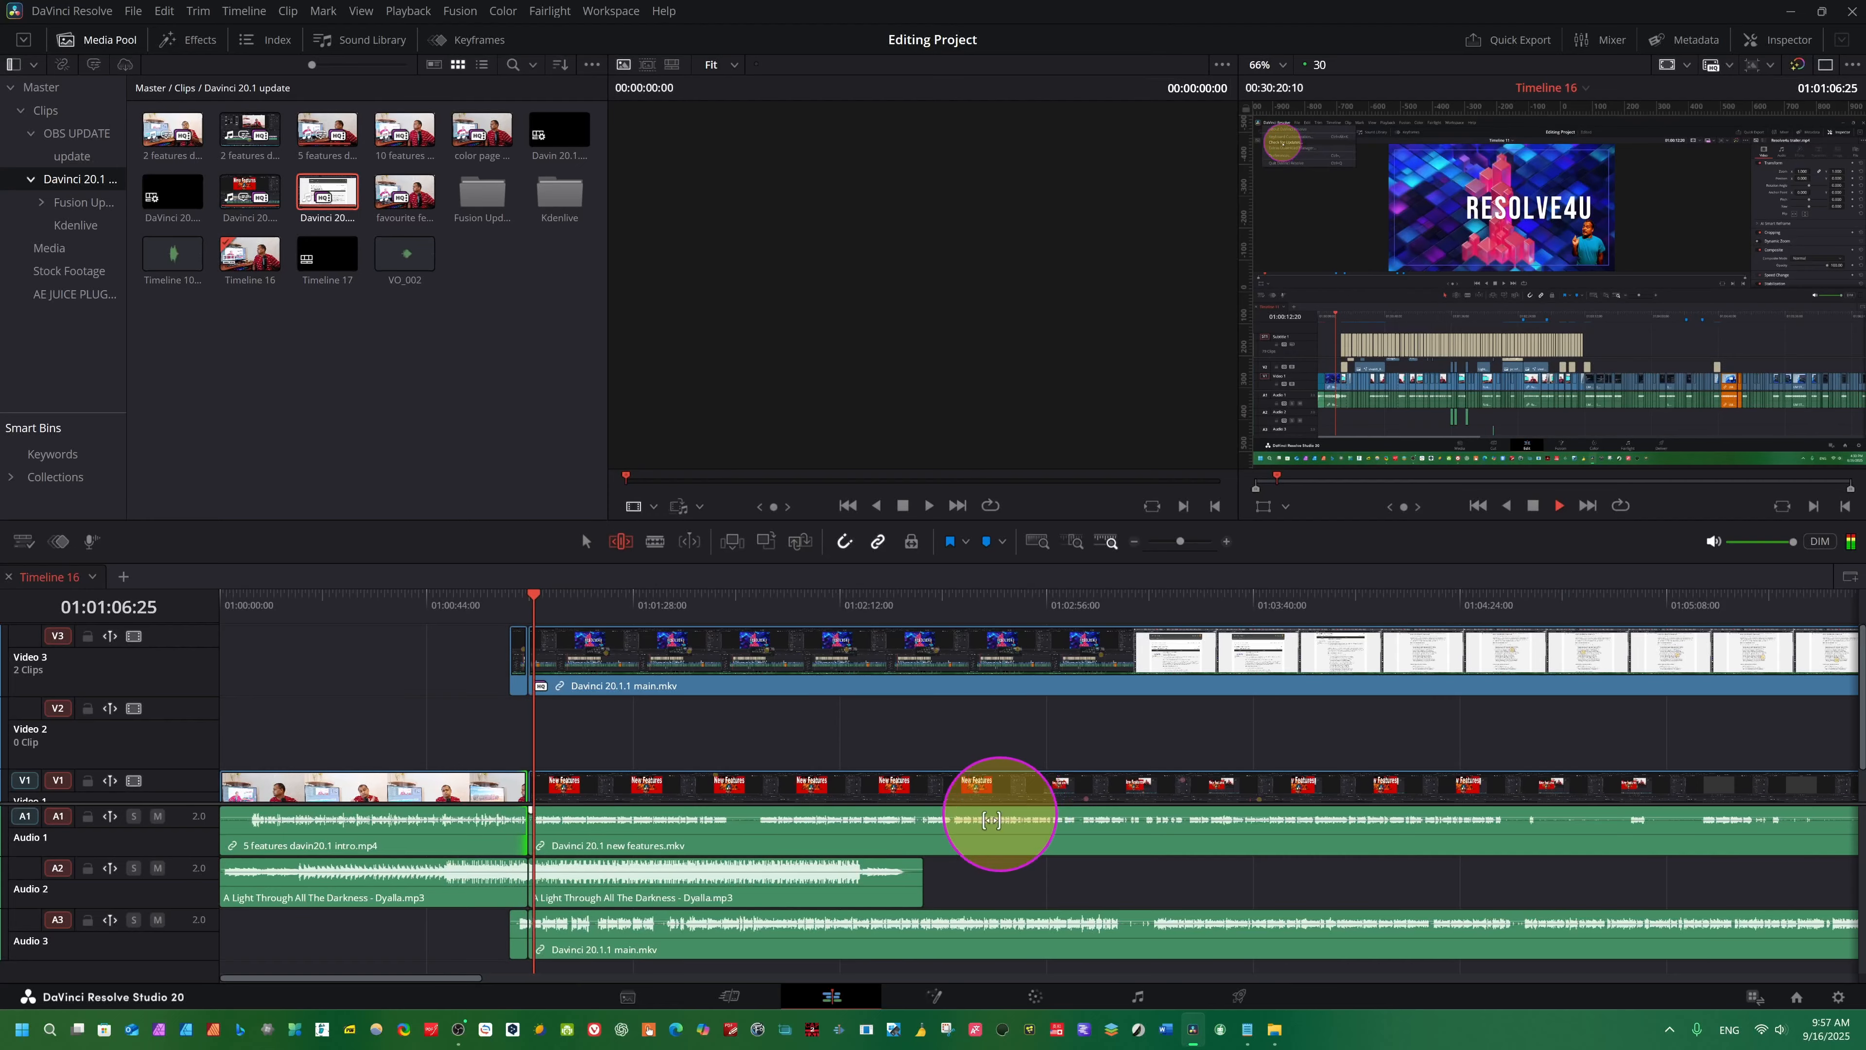
key(space)
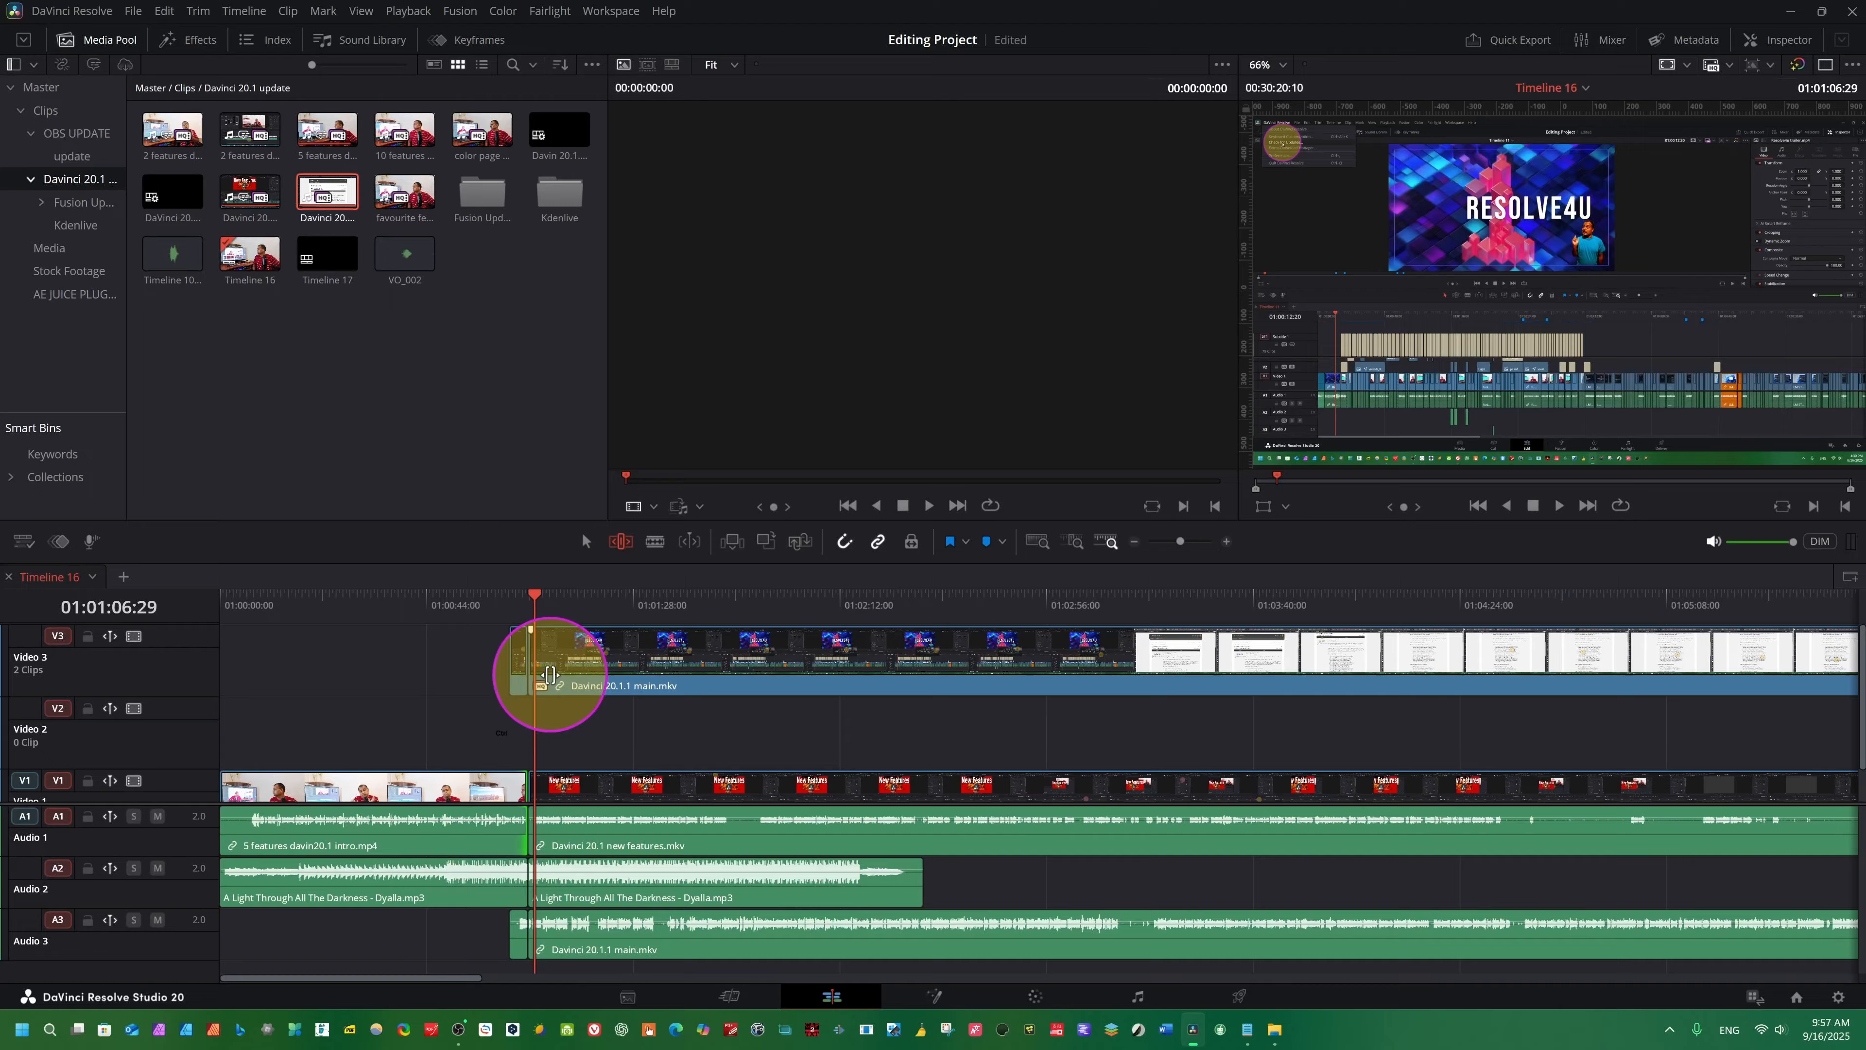
key(ctrl+z)
key(ctrl+z)
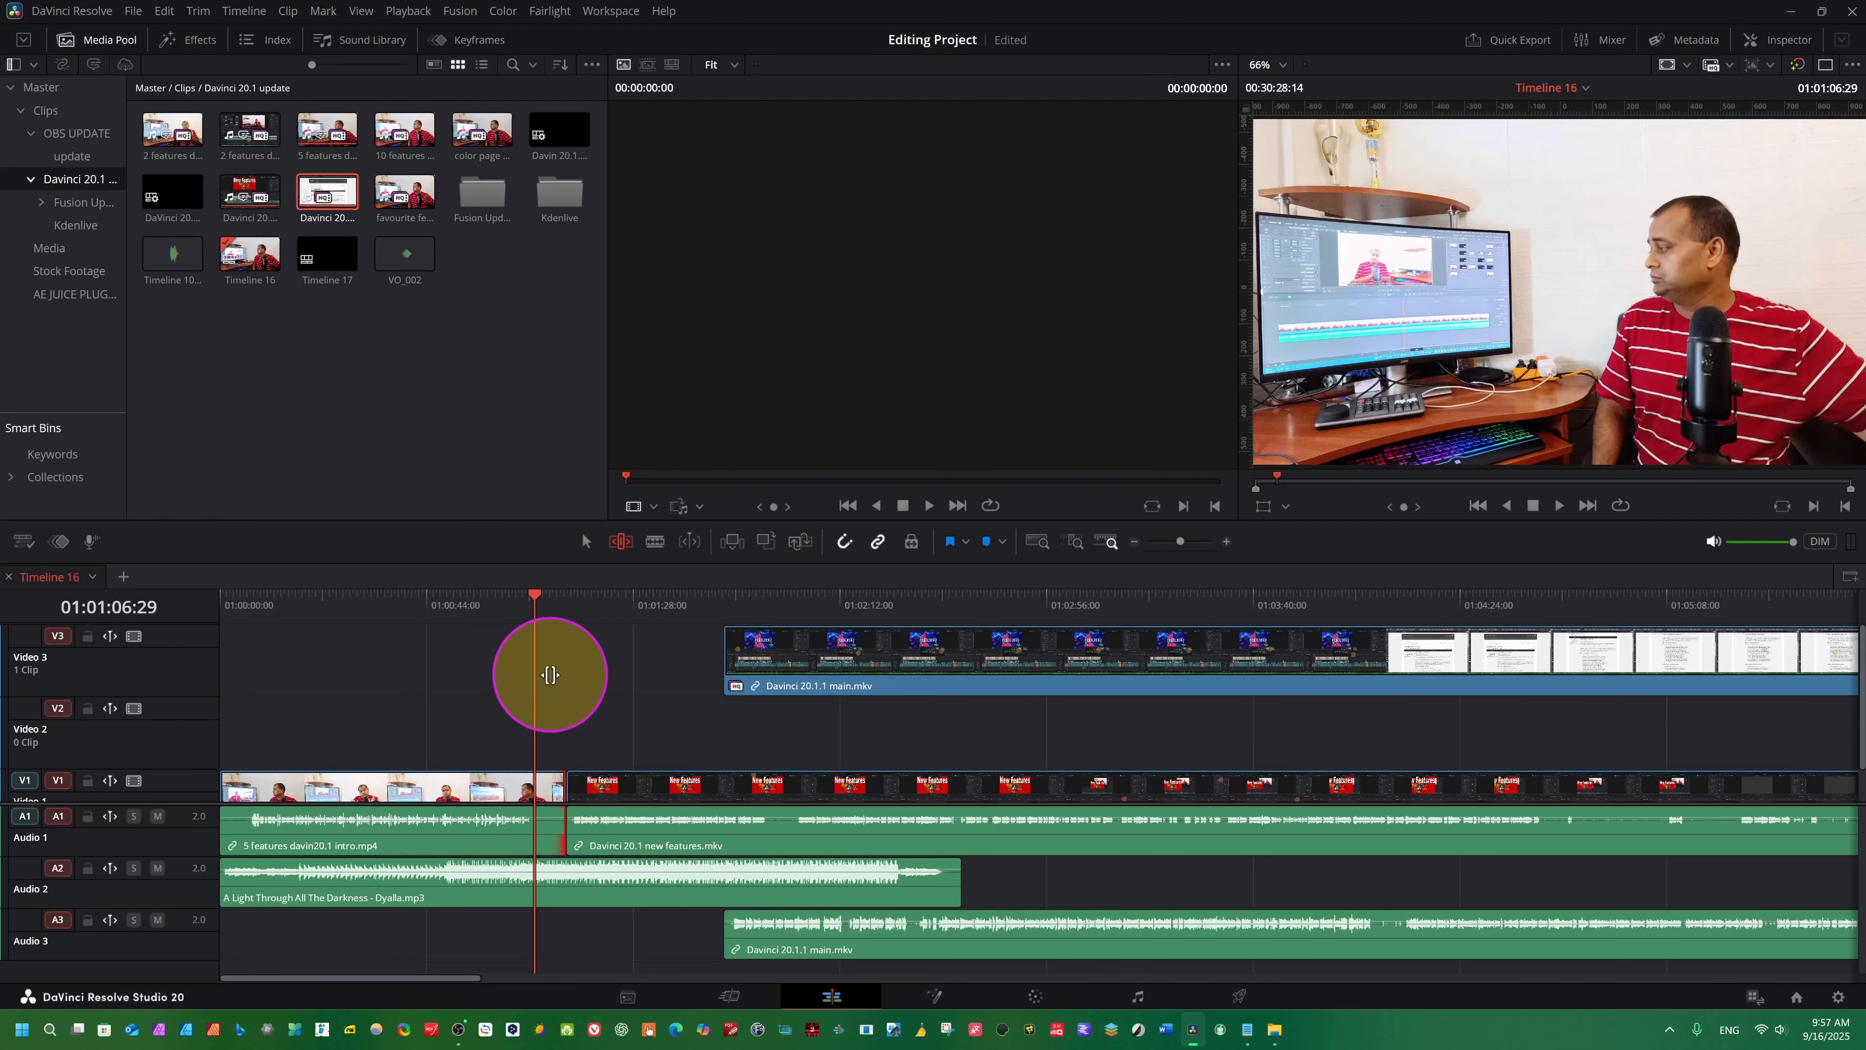
key(ctrl+z)
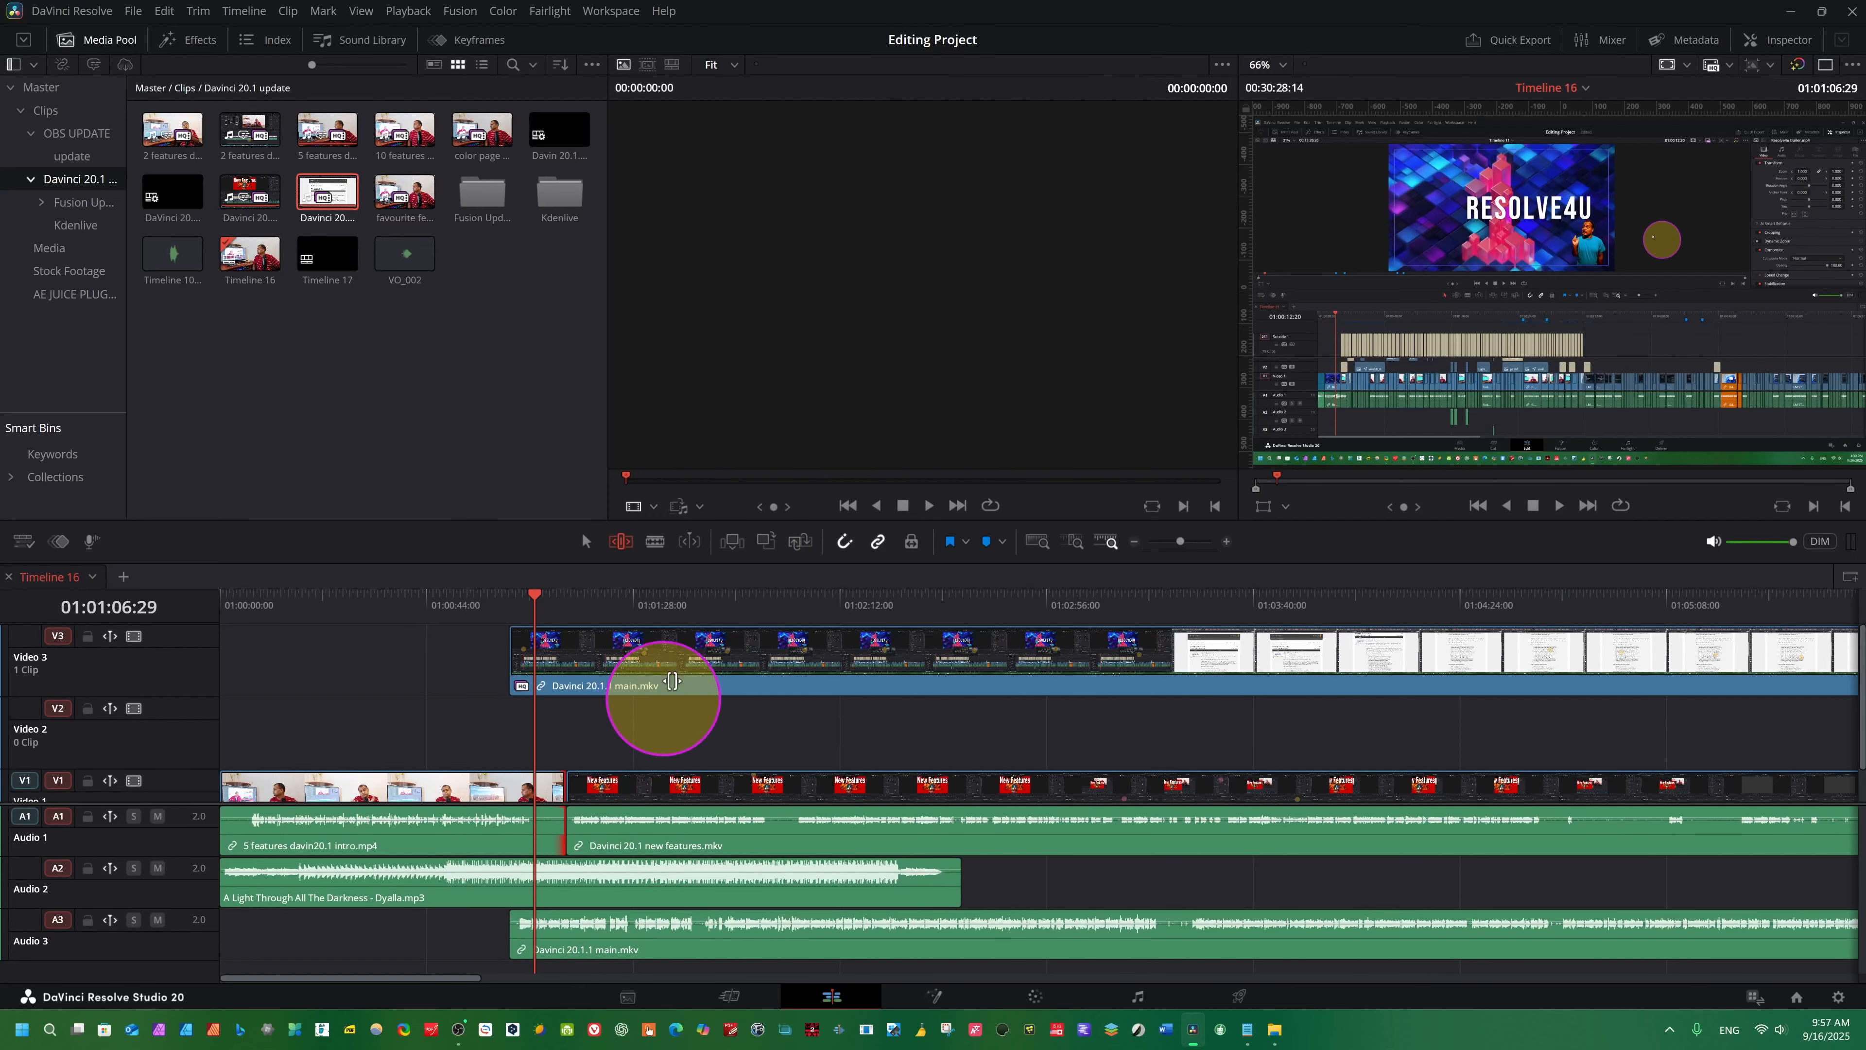
- Return to Selection Mode and disable sync lock on the Video 3 and Audio 3 tracks
click(585, 541)
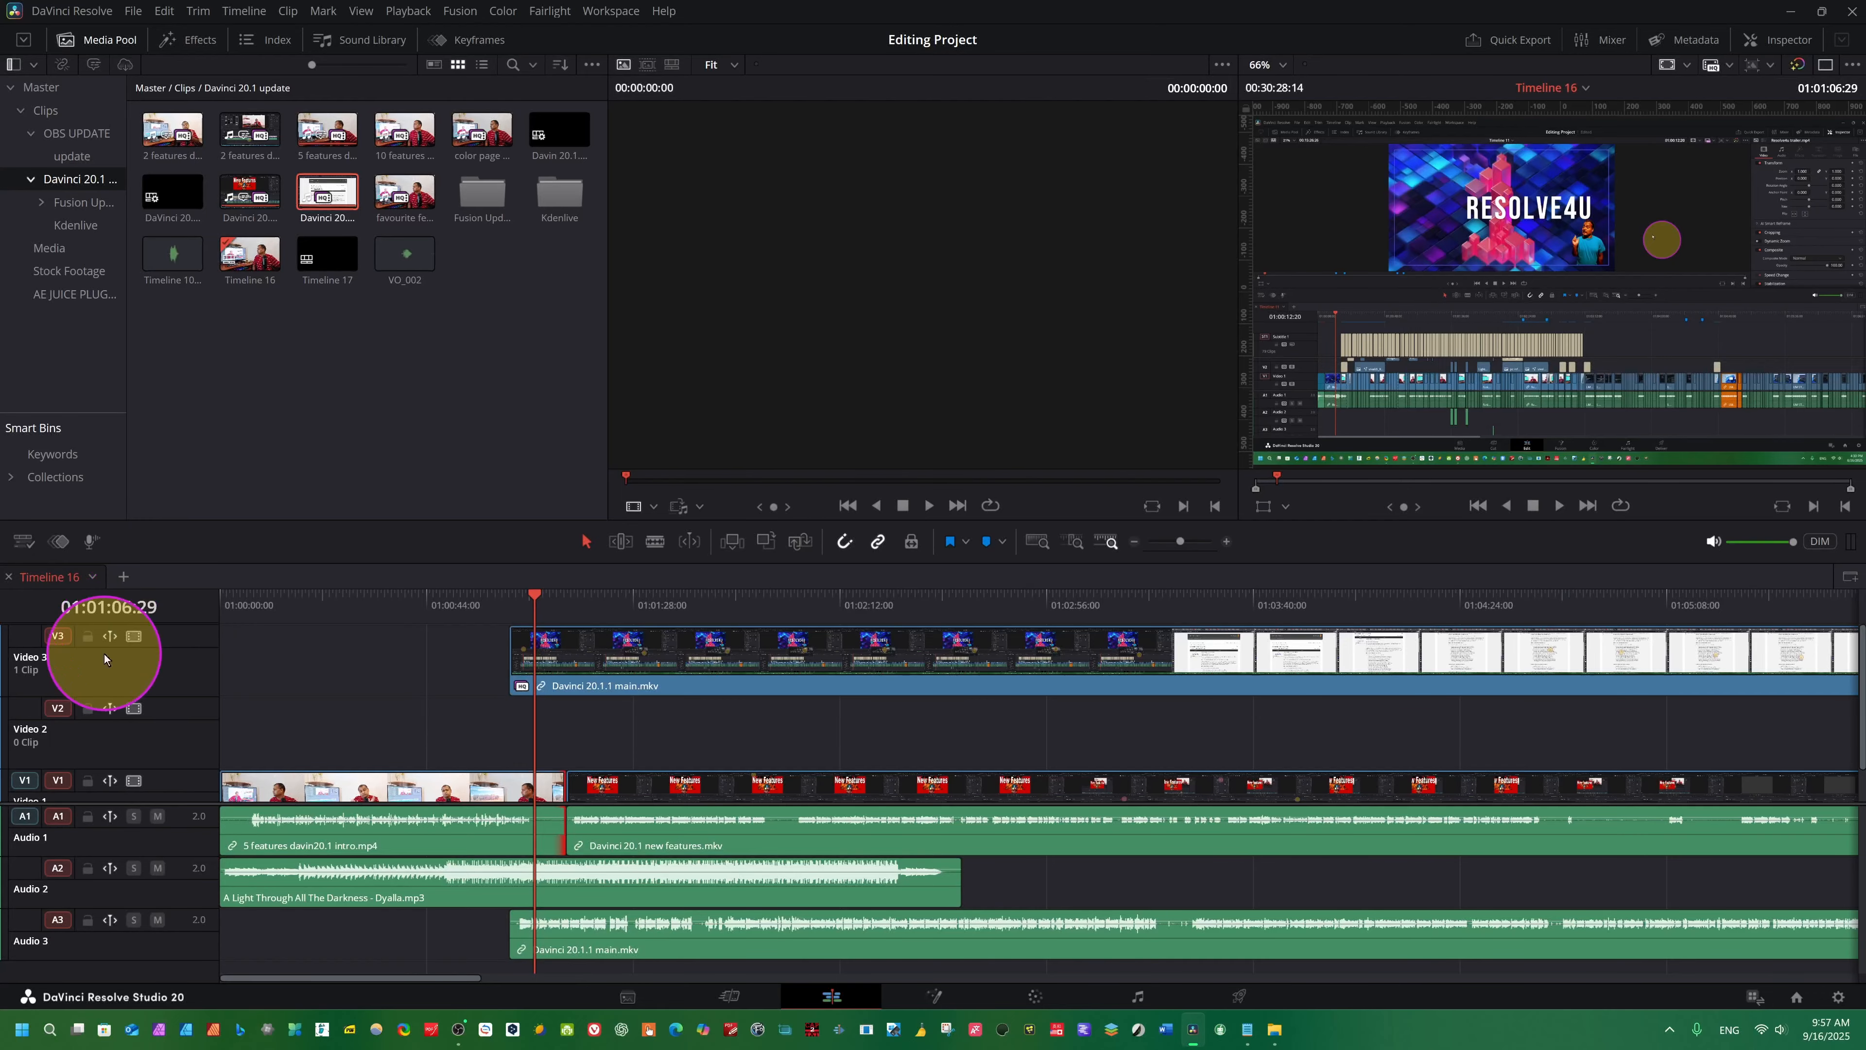
click(110, 637)
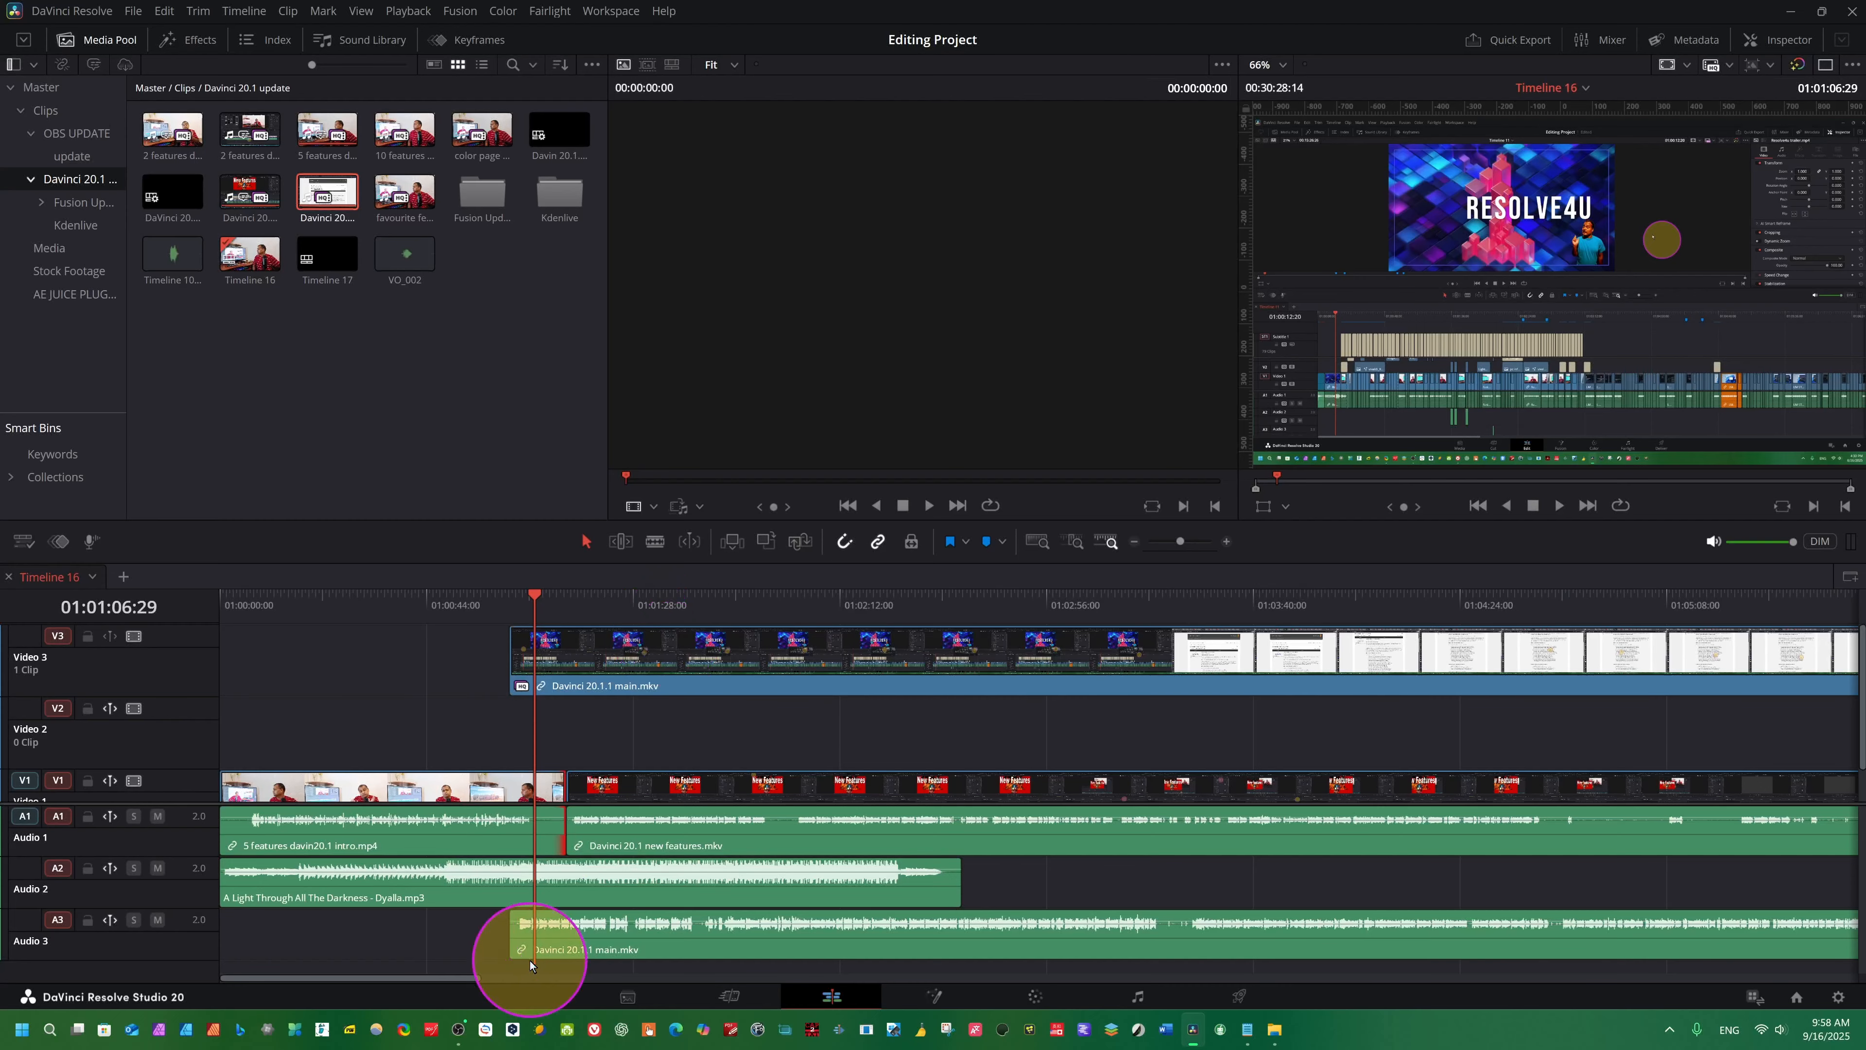
click(111, 912)
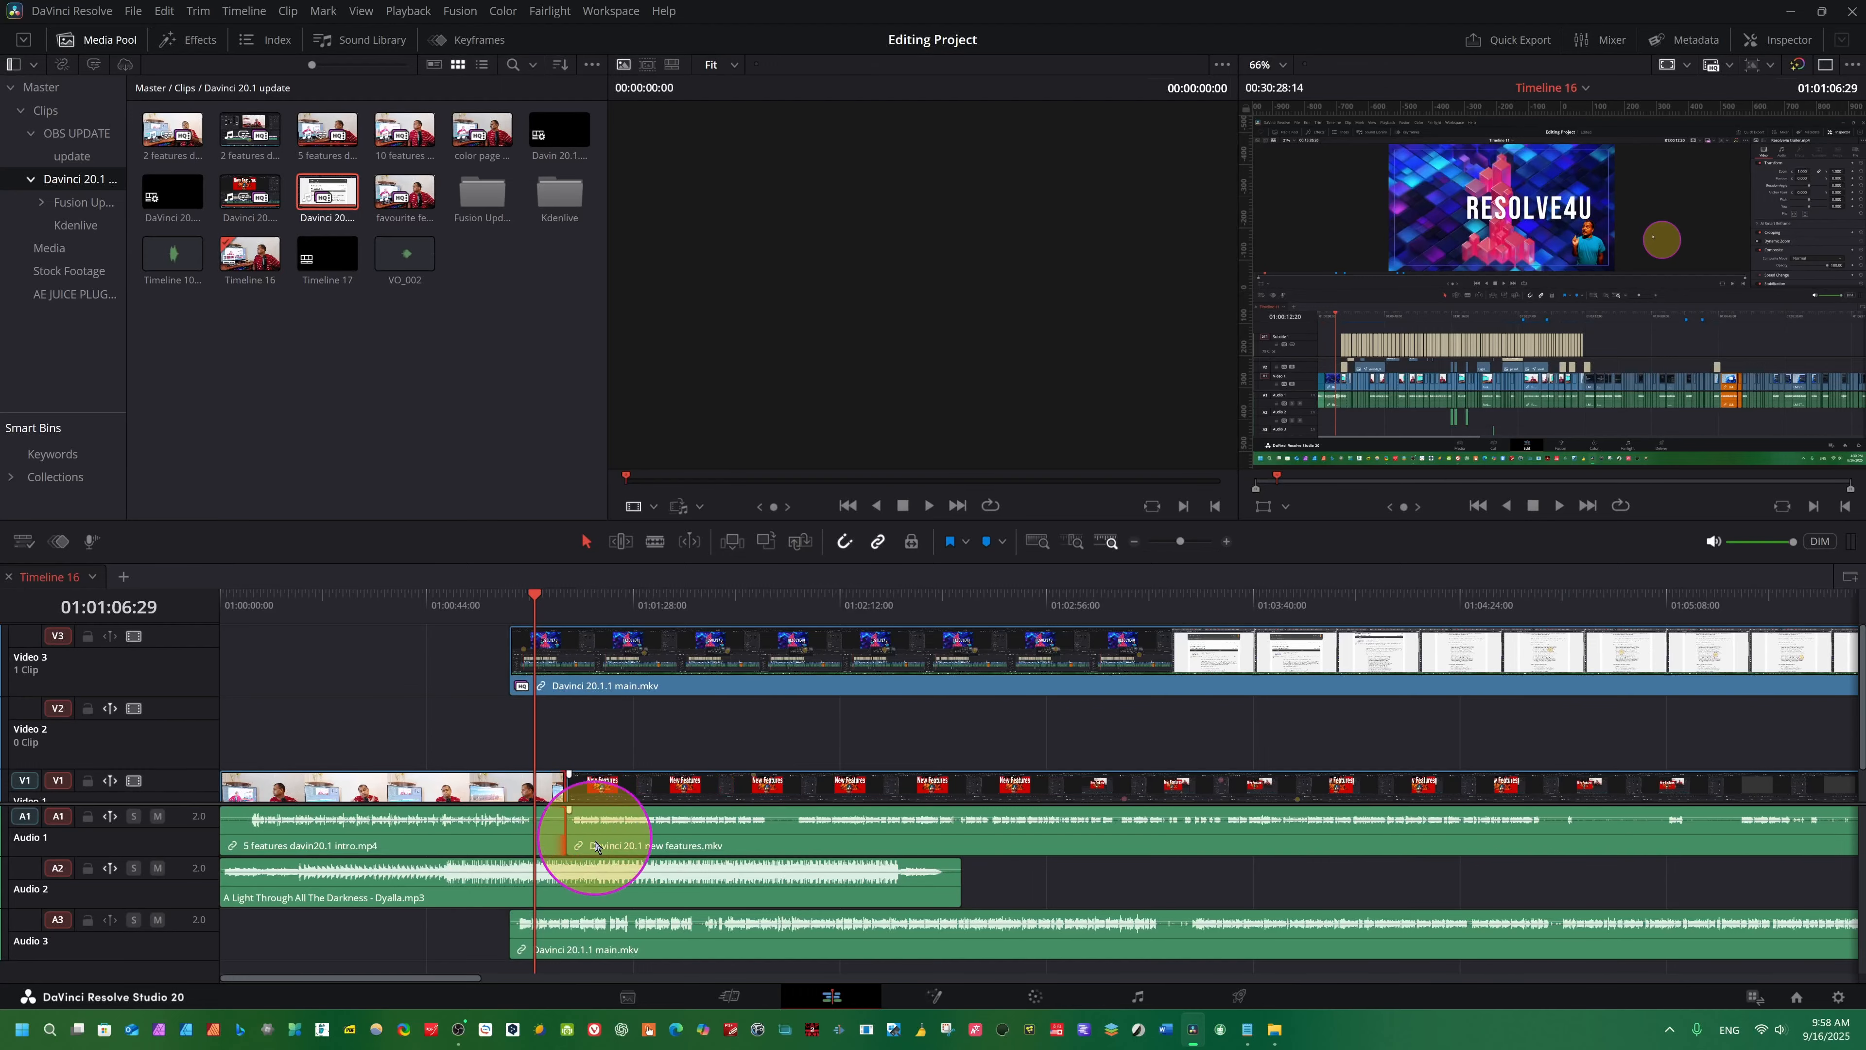
- Park the playhead at 01:01:21:03 and ripple trim about 6 seconds off the end of the "5 features davin20.1 intro.mp4" clip in Trim Edit Mode
click(601, 599)
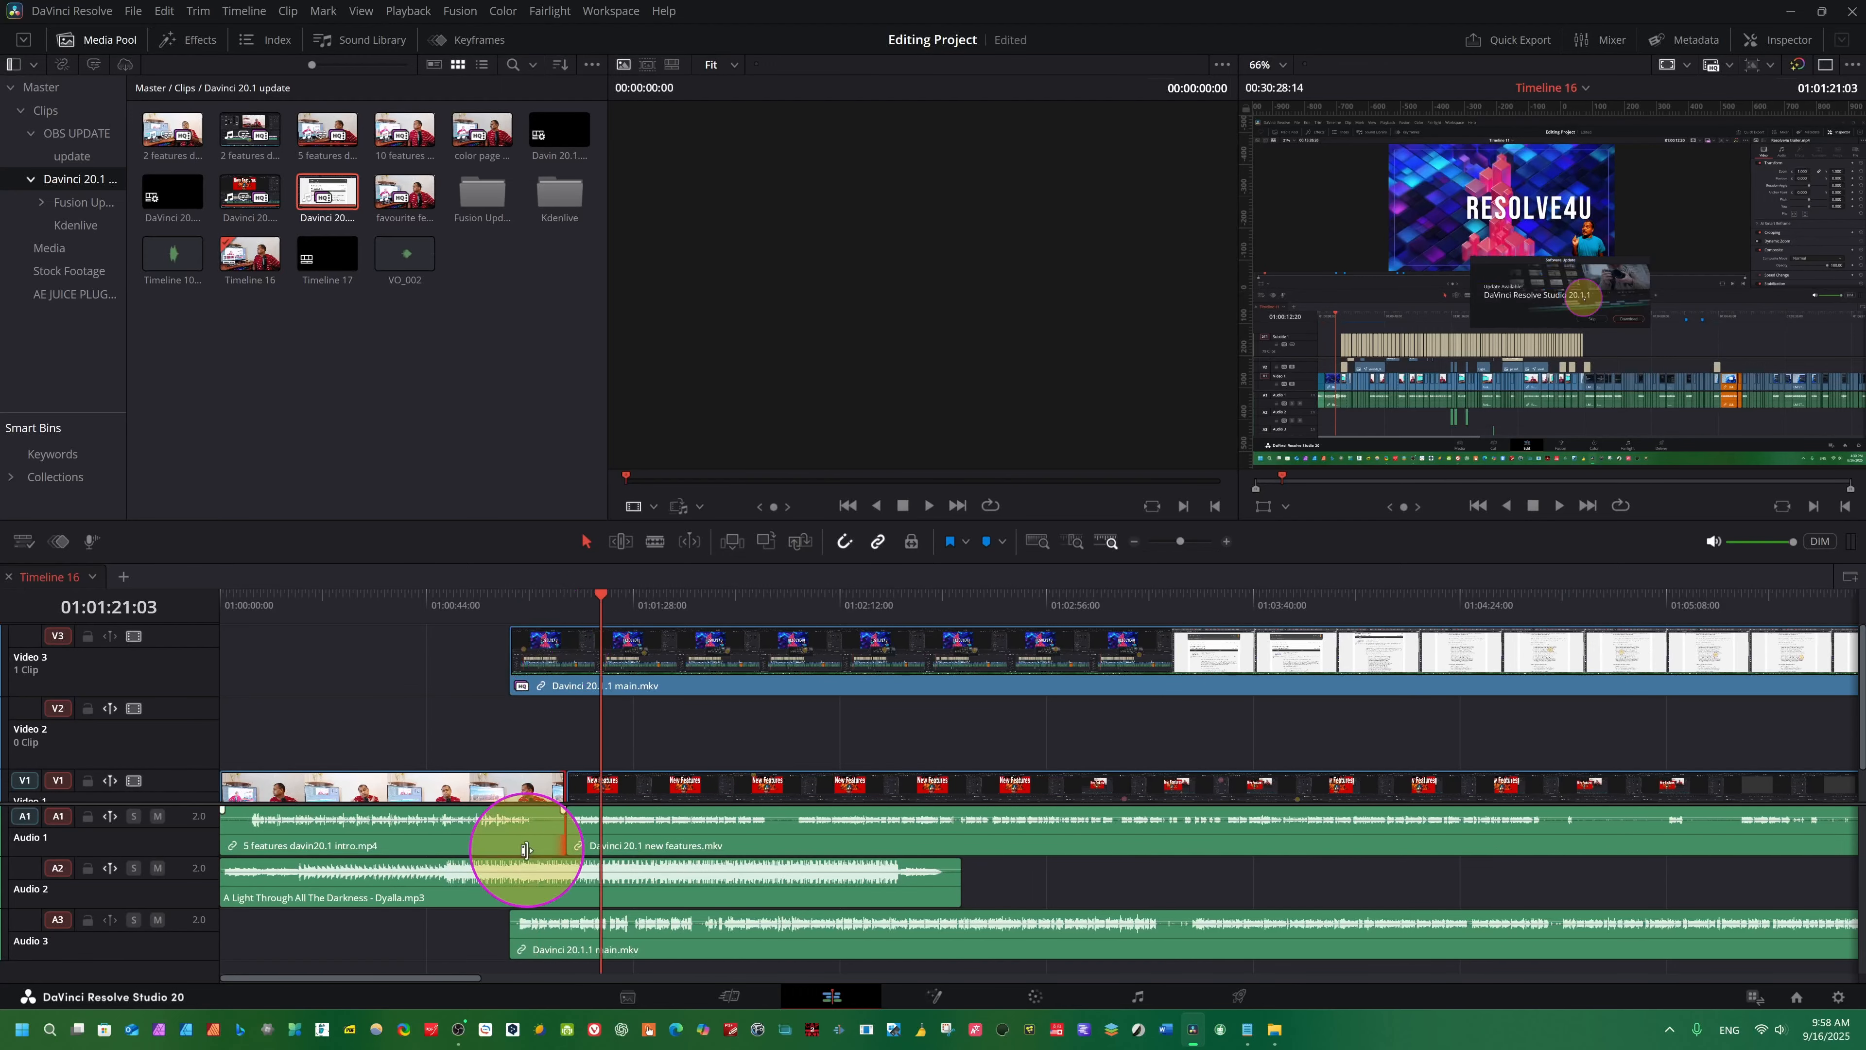
click(620, 541)
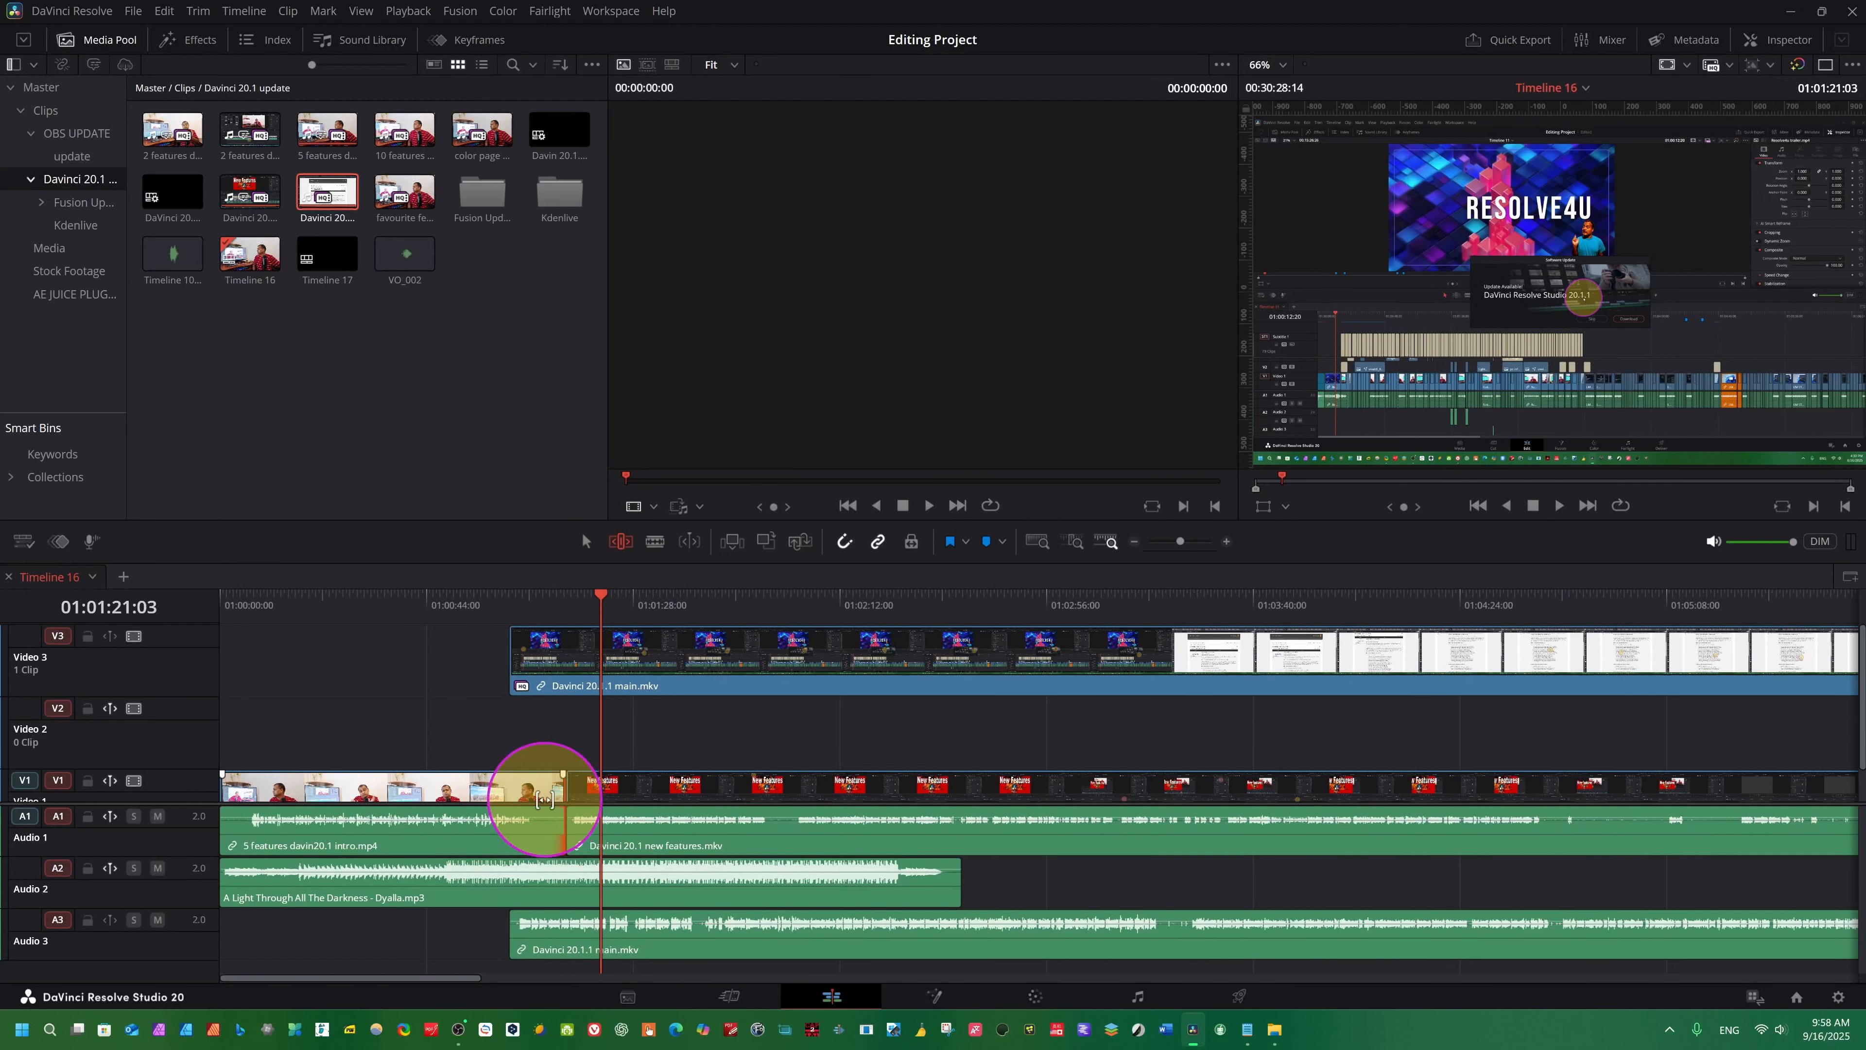
mouse_move(545, 802)
mouse_down()
mouse_move(544, 824)
mouse_move(543, 797)
mouse_move(580, 796)
mouse_move(518, 794)
mouse_move(551, 787)
mouse_move(522, 772)
mouse_move(566, 786)
mouse_move(529, 809)
mouse_move(535, 786)
mouse_up()
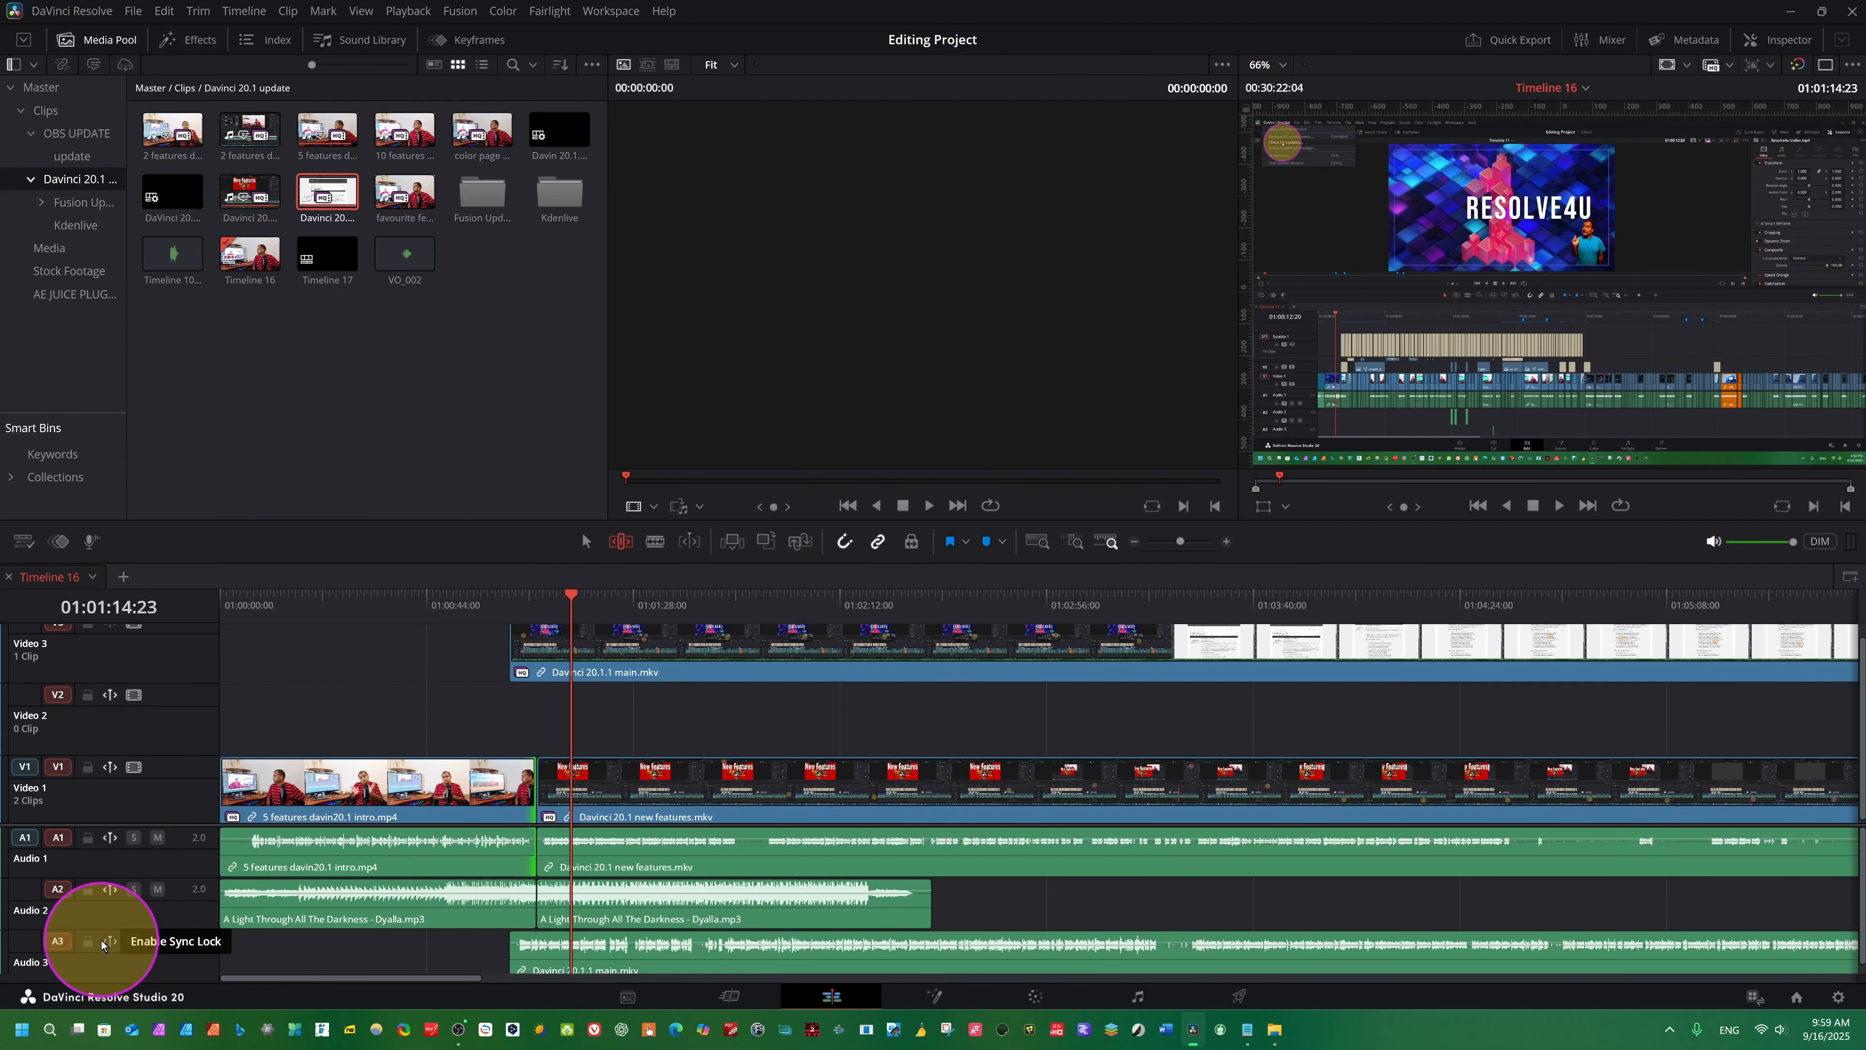
- Disable sync lock for all video tracks and switch it back on for Video 1 and Video 2
click(242, 10)
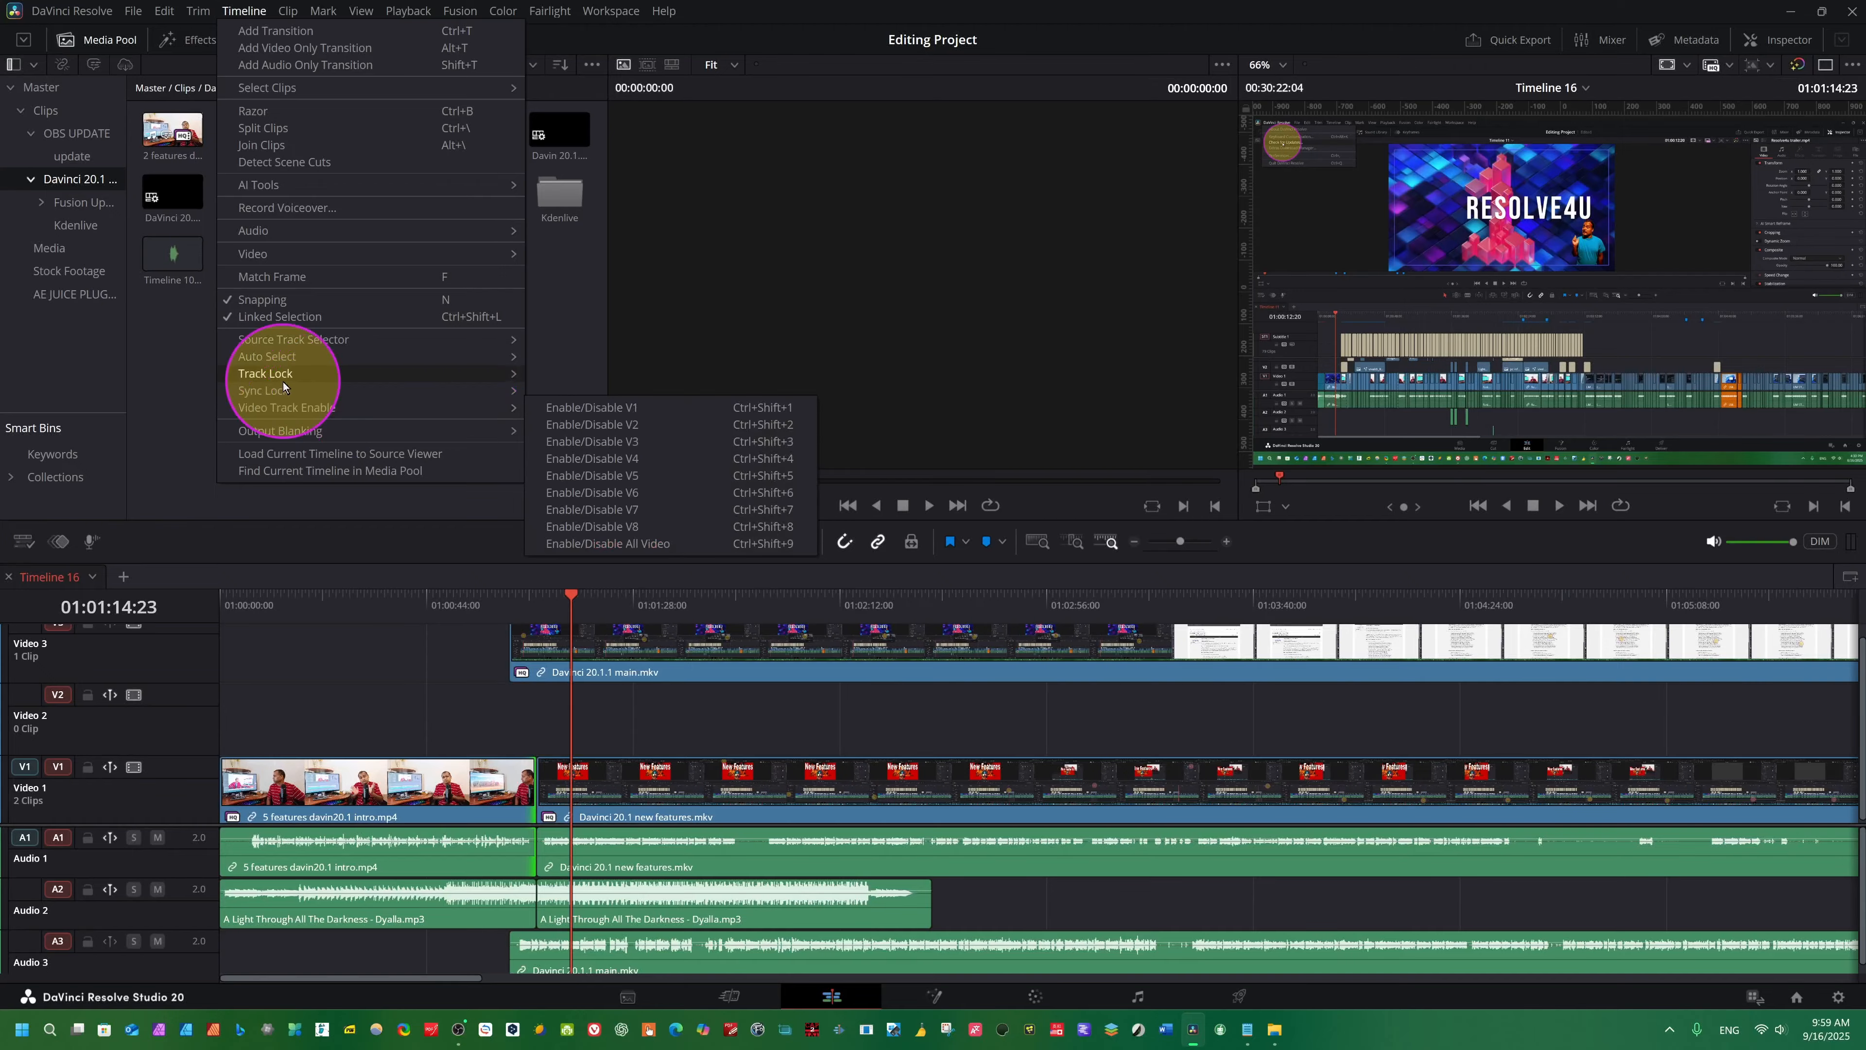
mouse_move(523, 393)
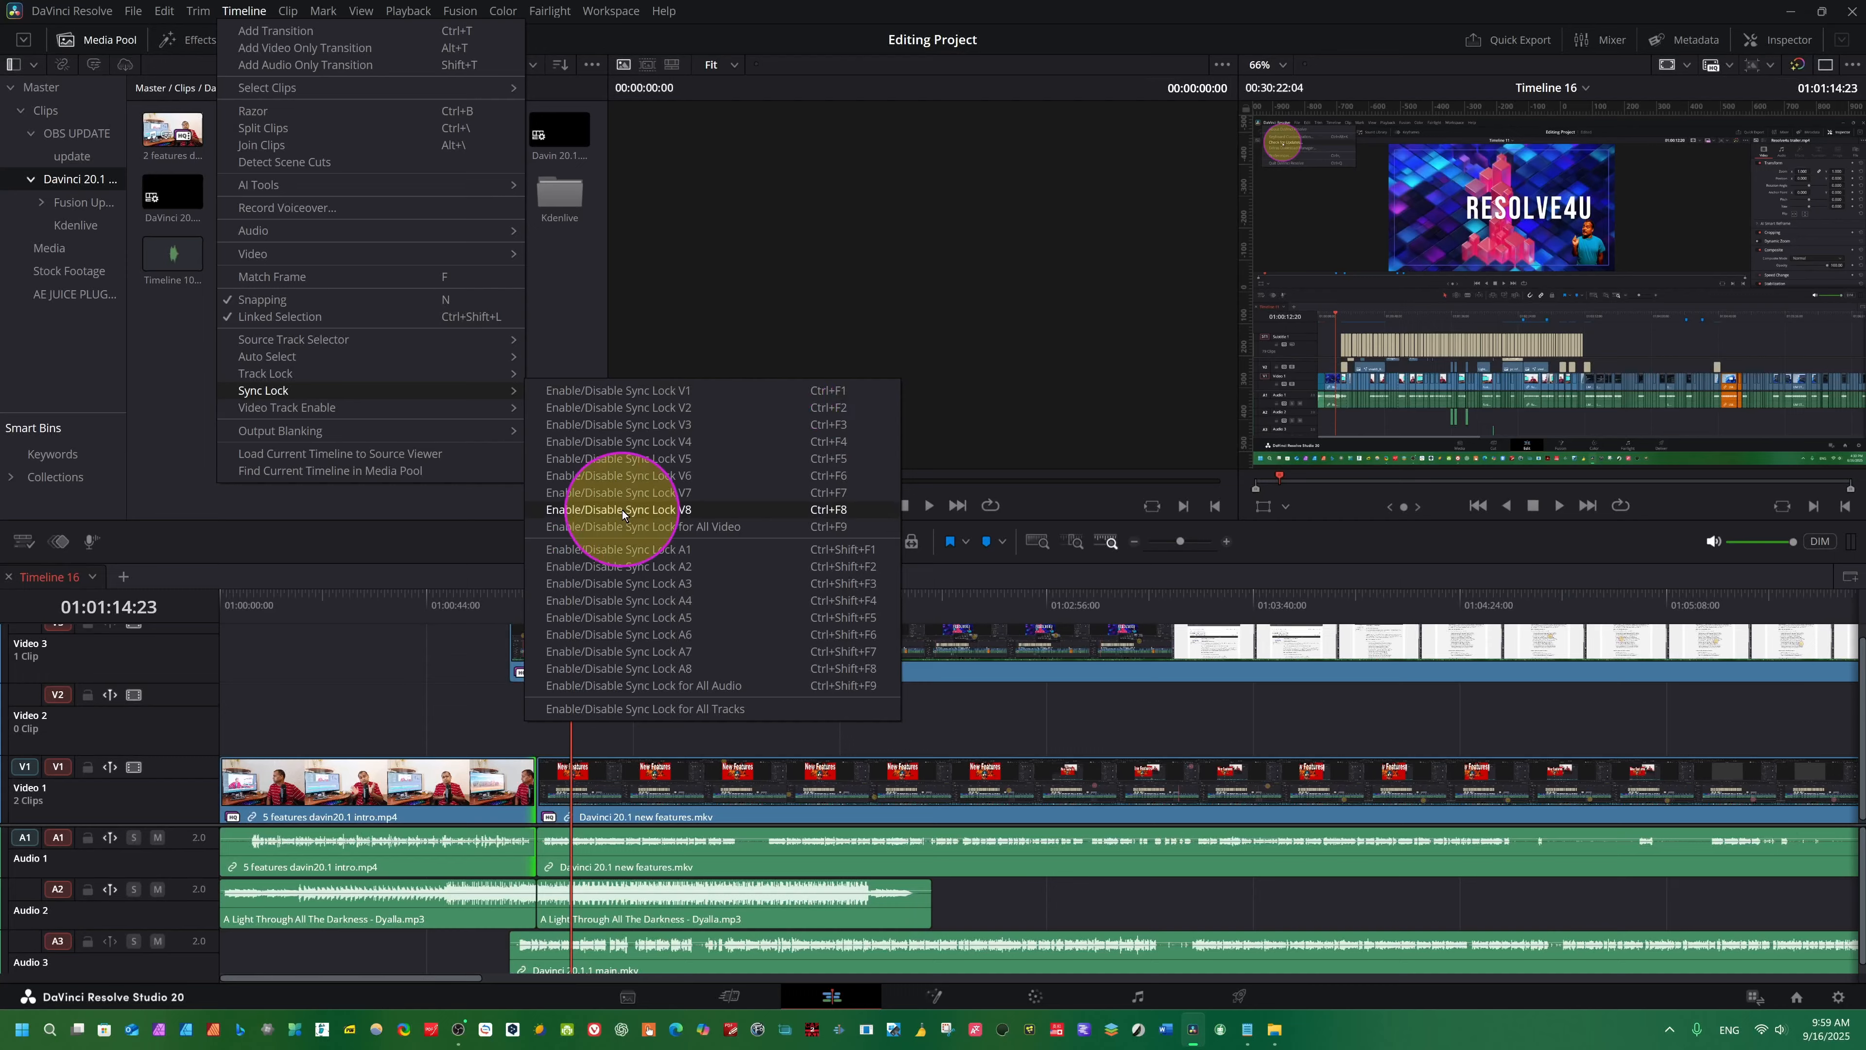
click(824, 526)
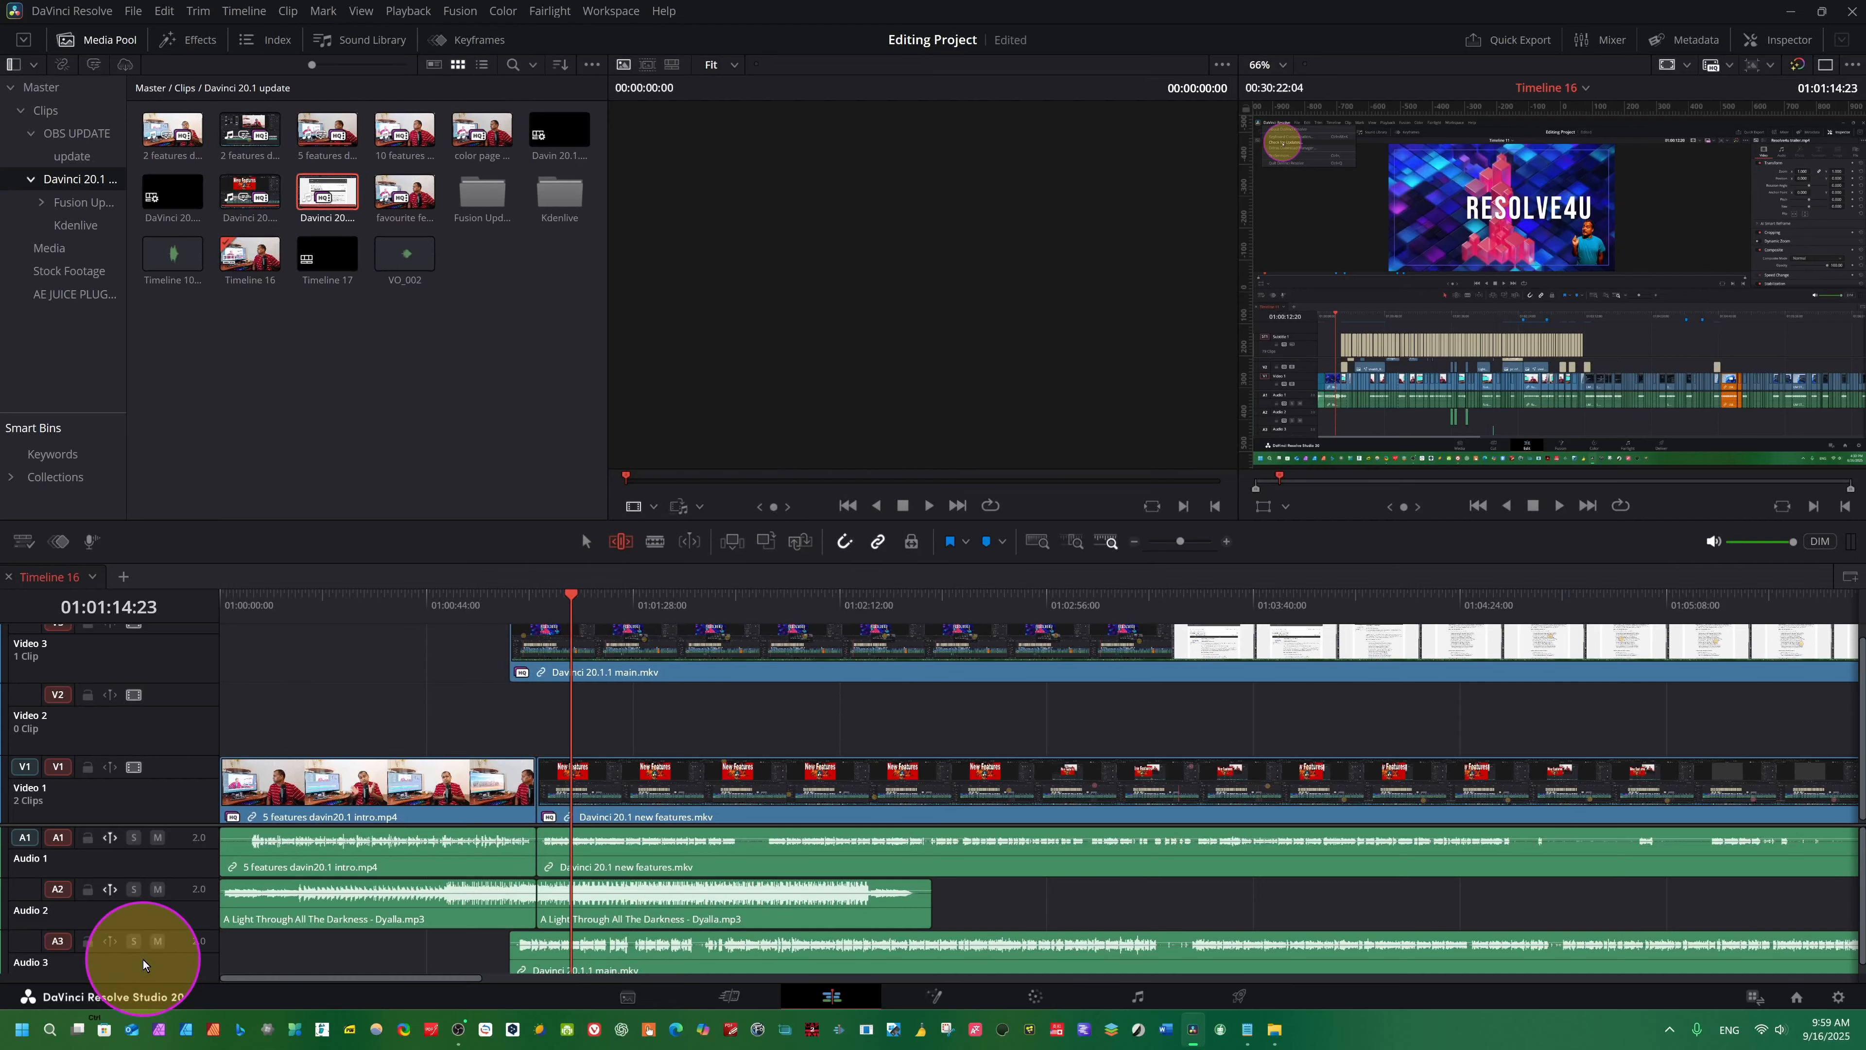
key(ctrl+shift+2)
key(ctrl+shift+2)
key(ctrl+shift+2)
key(ctrl+shift+1)
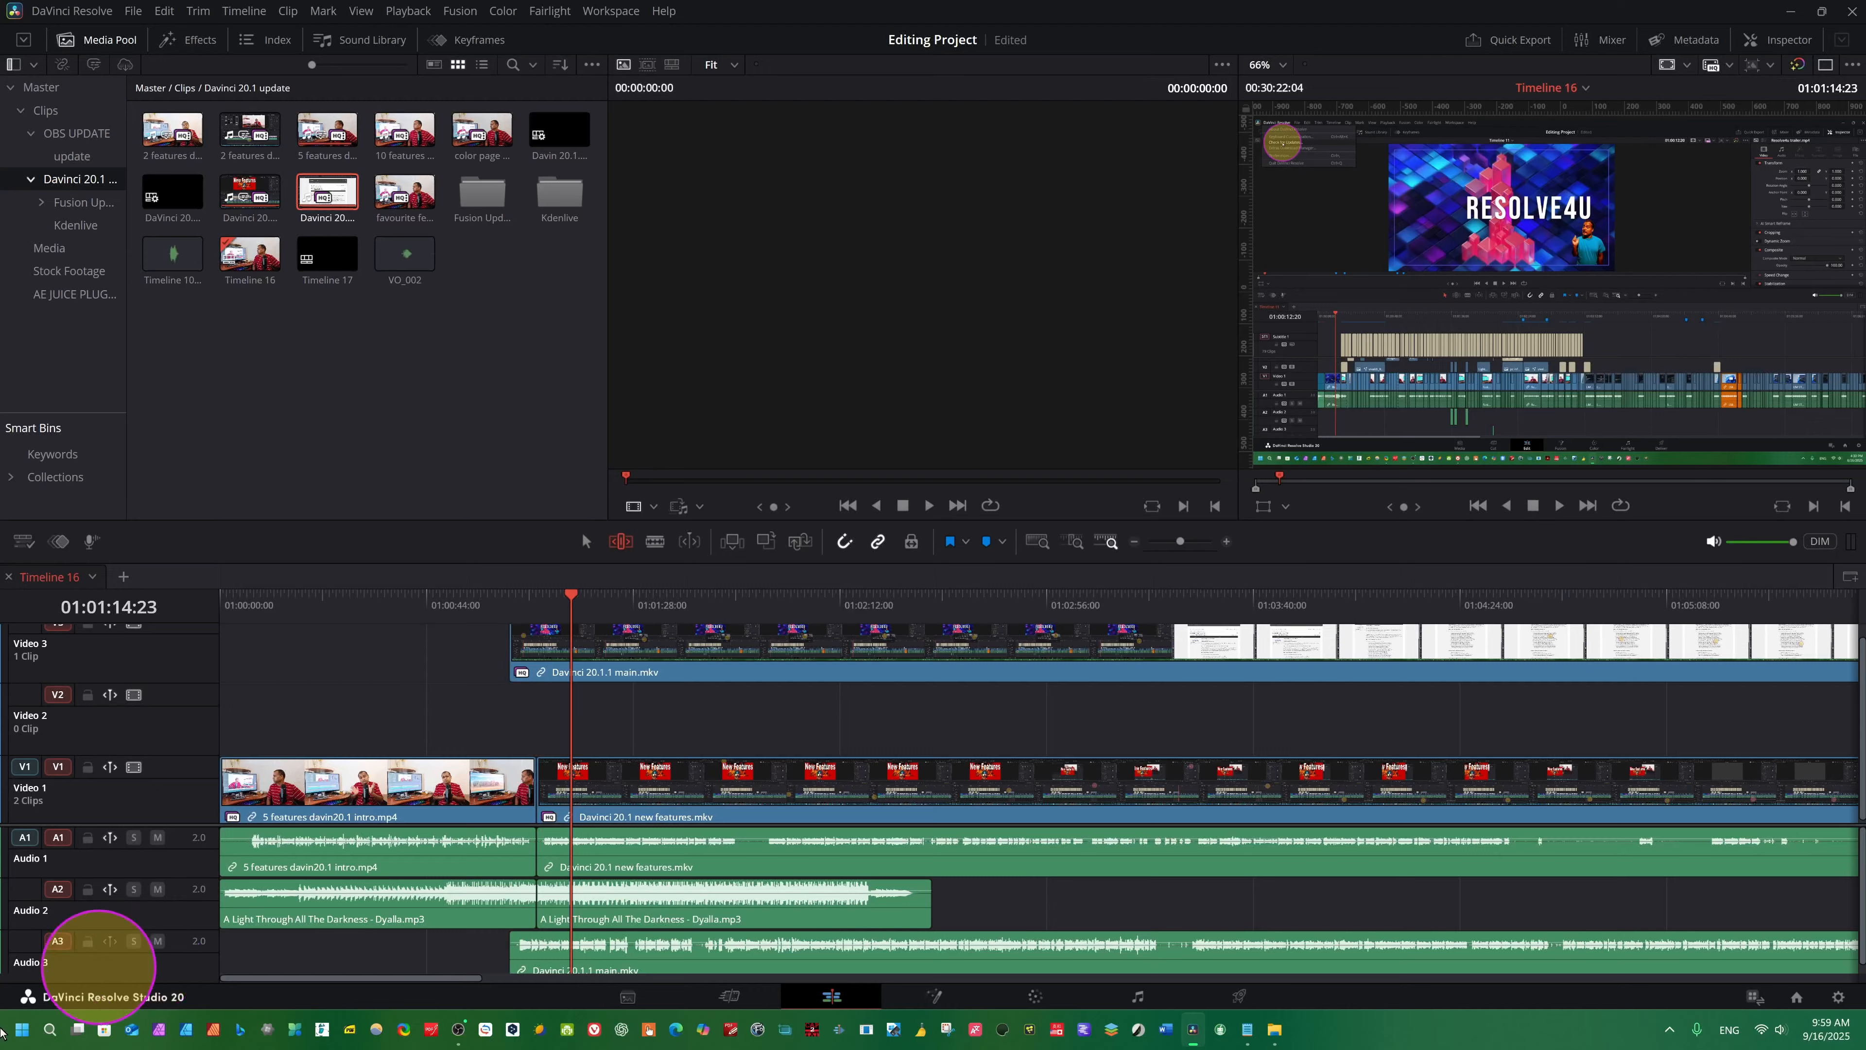
- Disable sync lock for all video and audio tracks
click(244, 11)
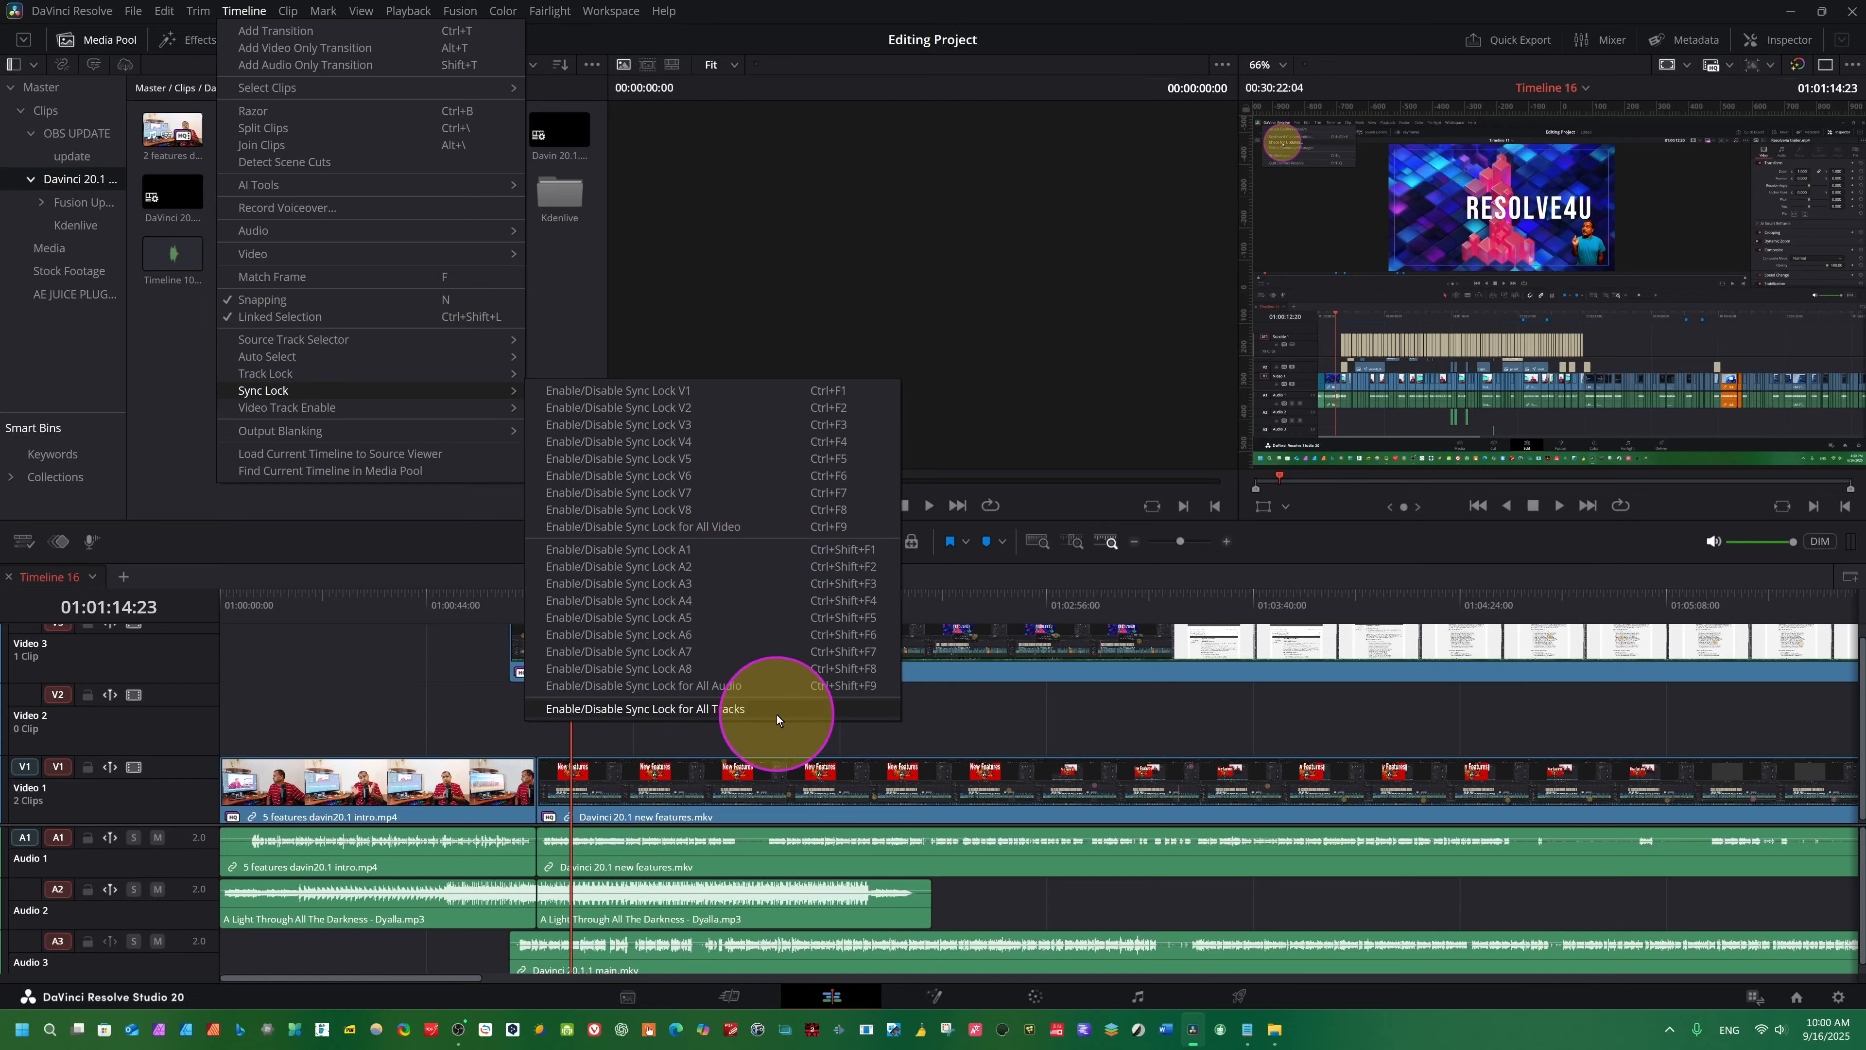
click(326, 711)
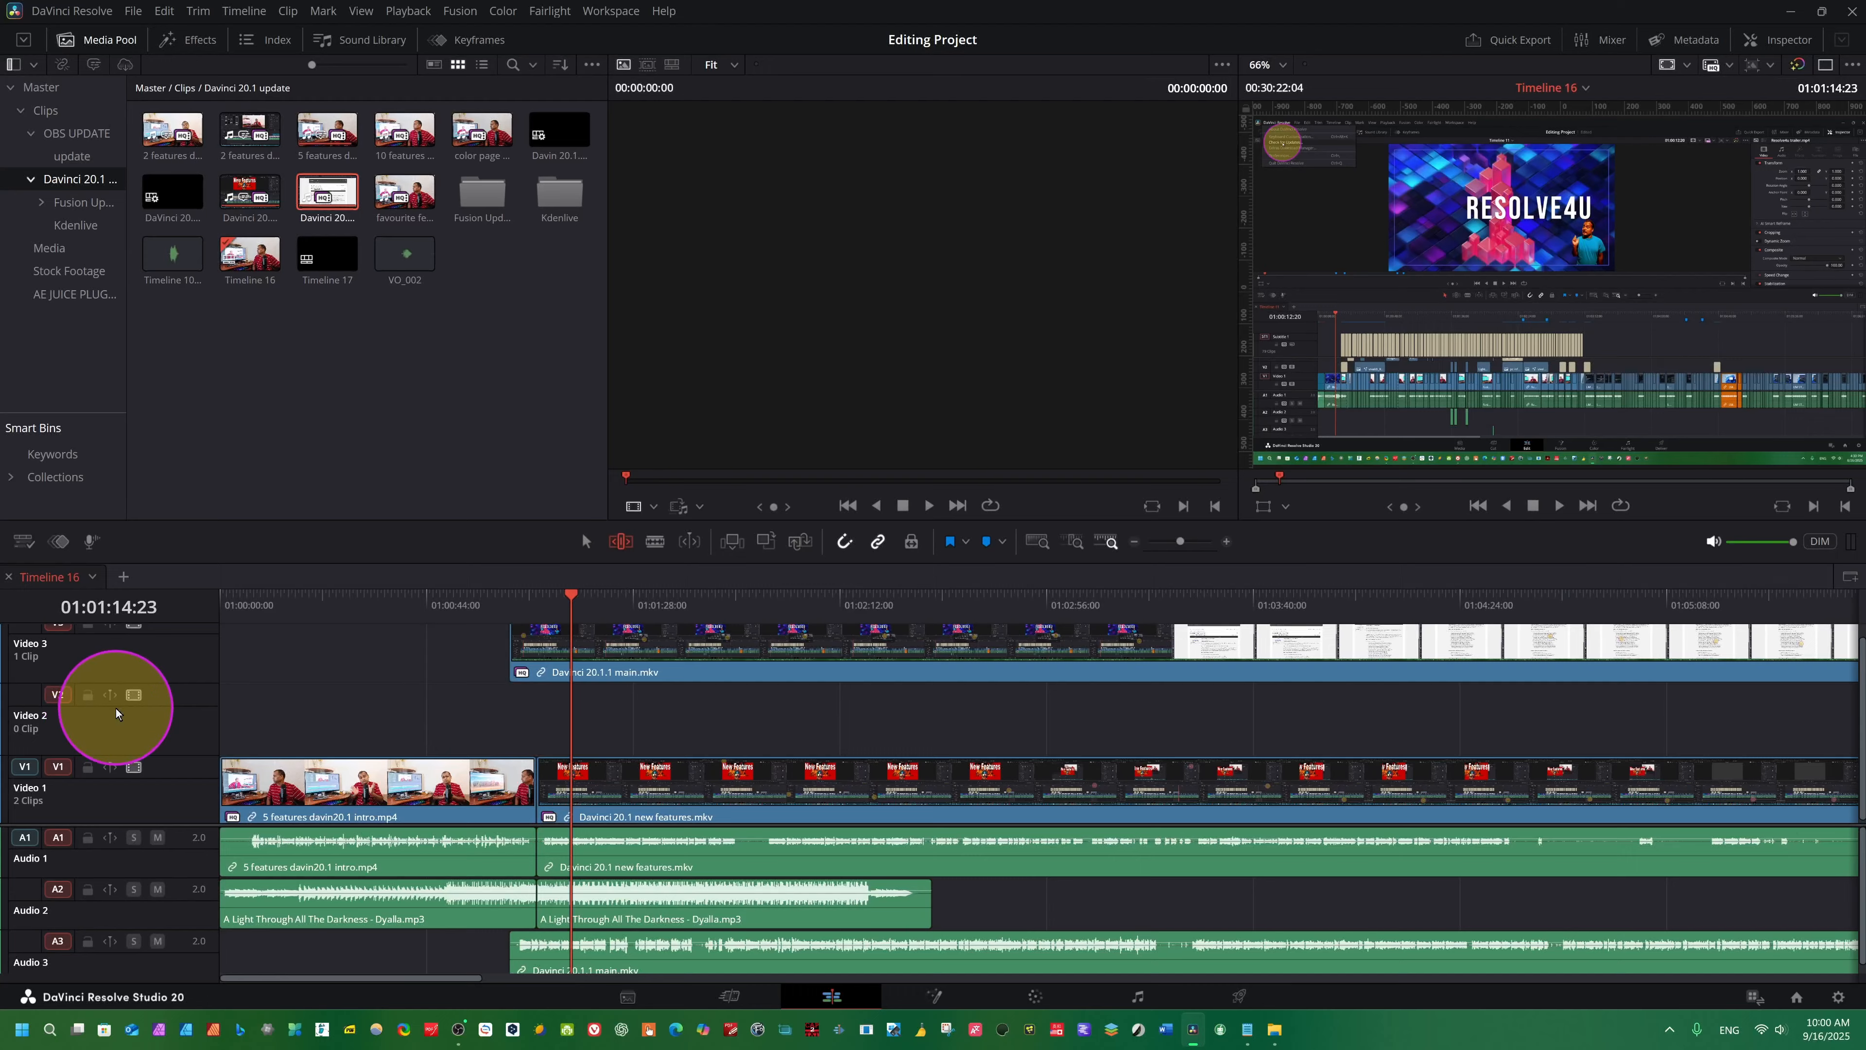
- Enable sync lock individually on the Video 2, Video 1, Audio 1, Audio 2 and Audio 3 tracks
click(109, 697)
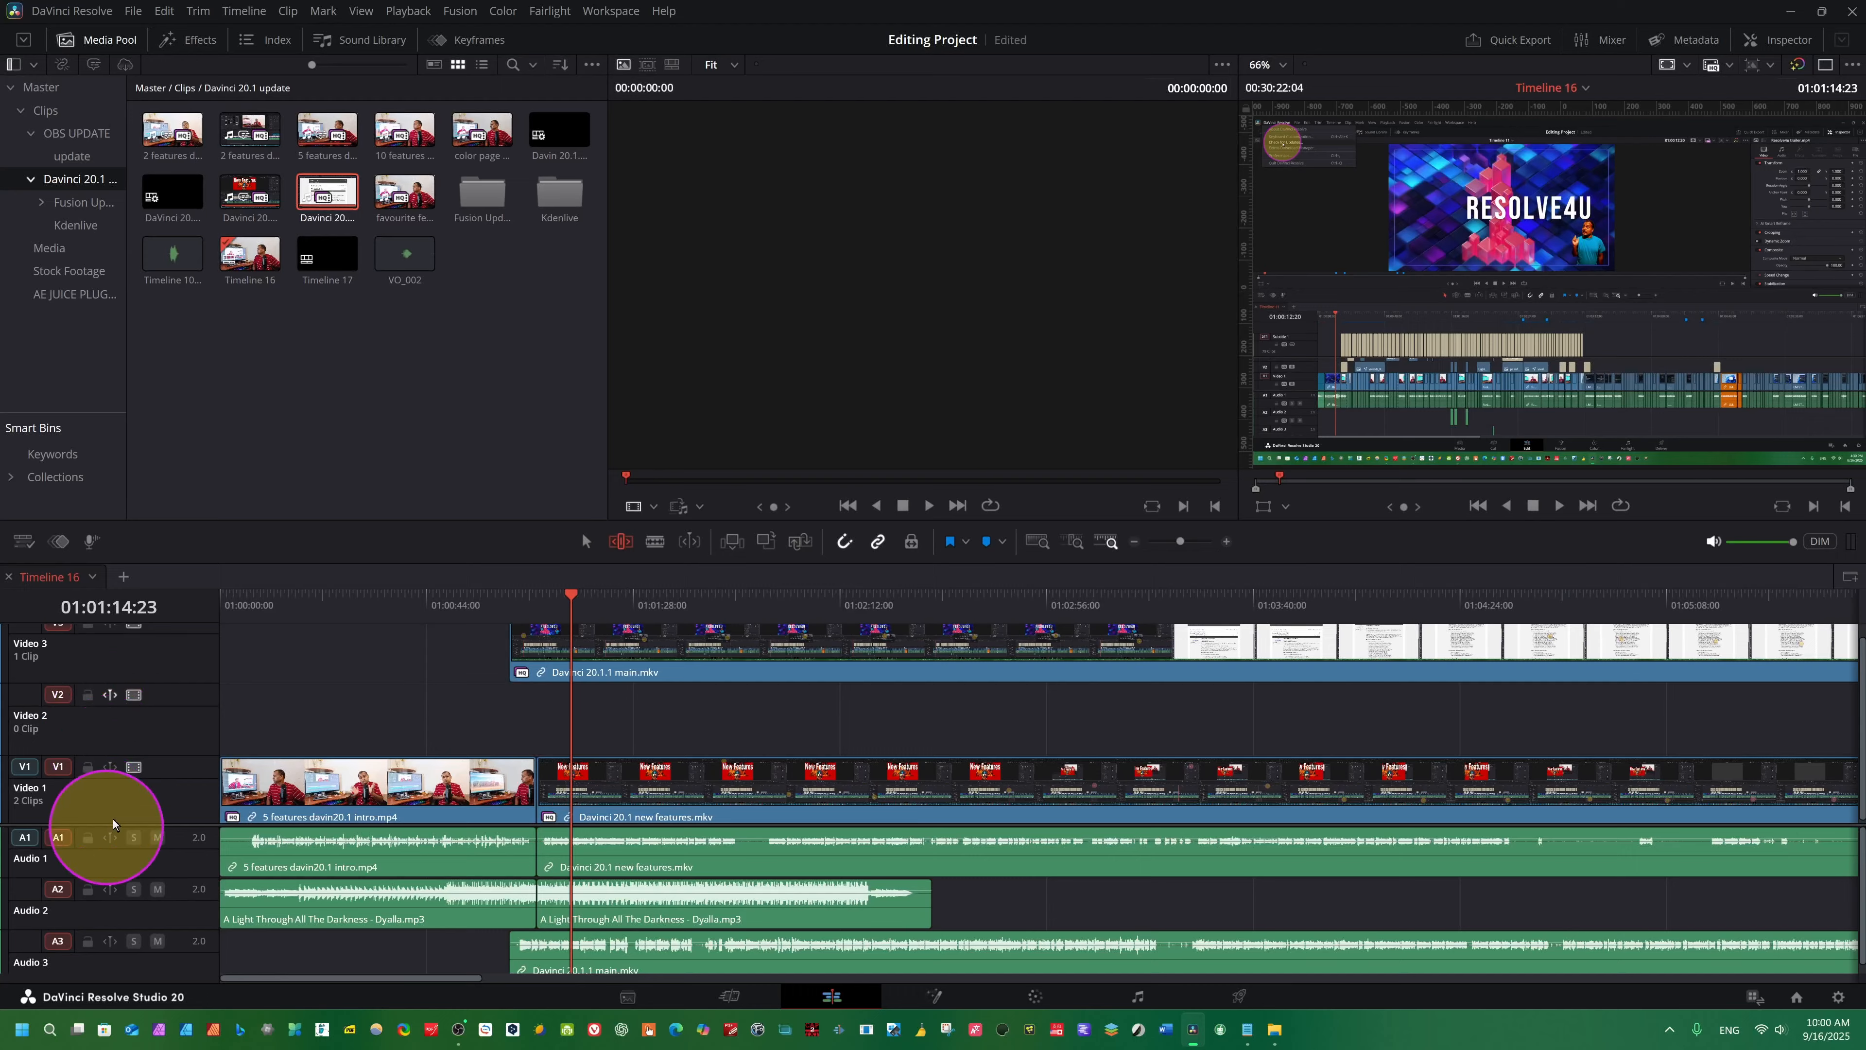
click(109, 839)
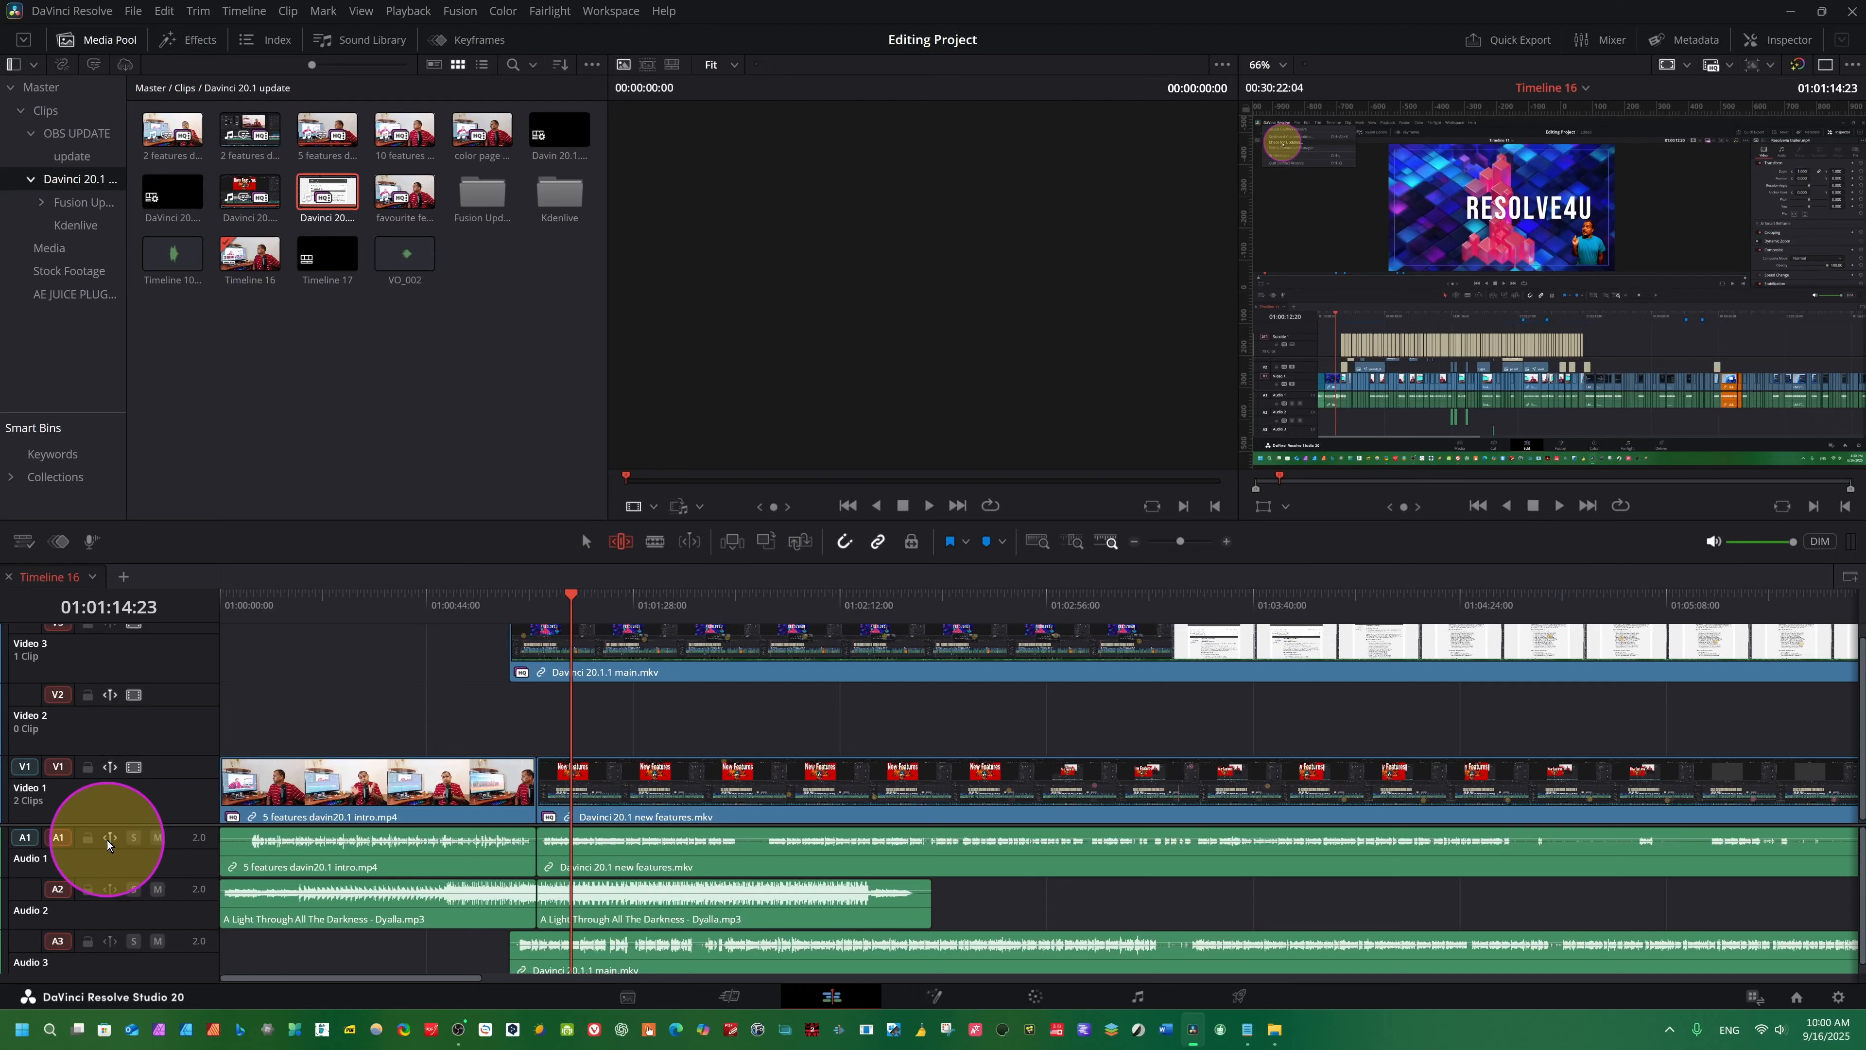
click(110, 889)
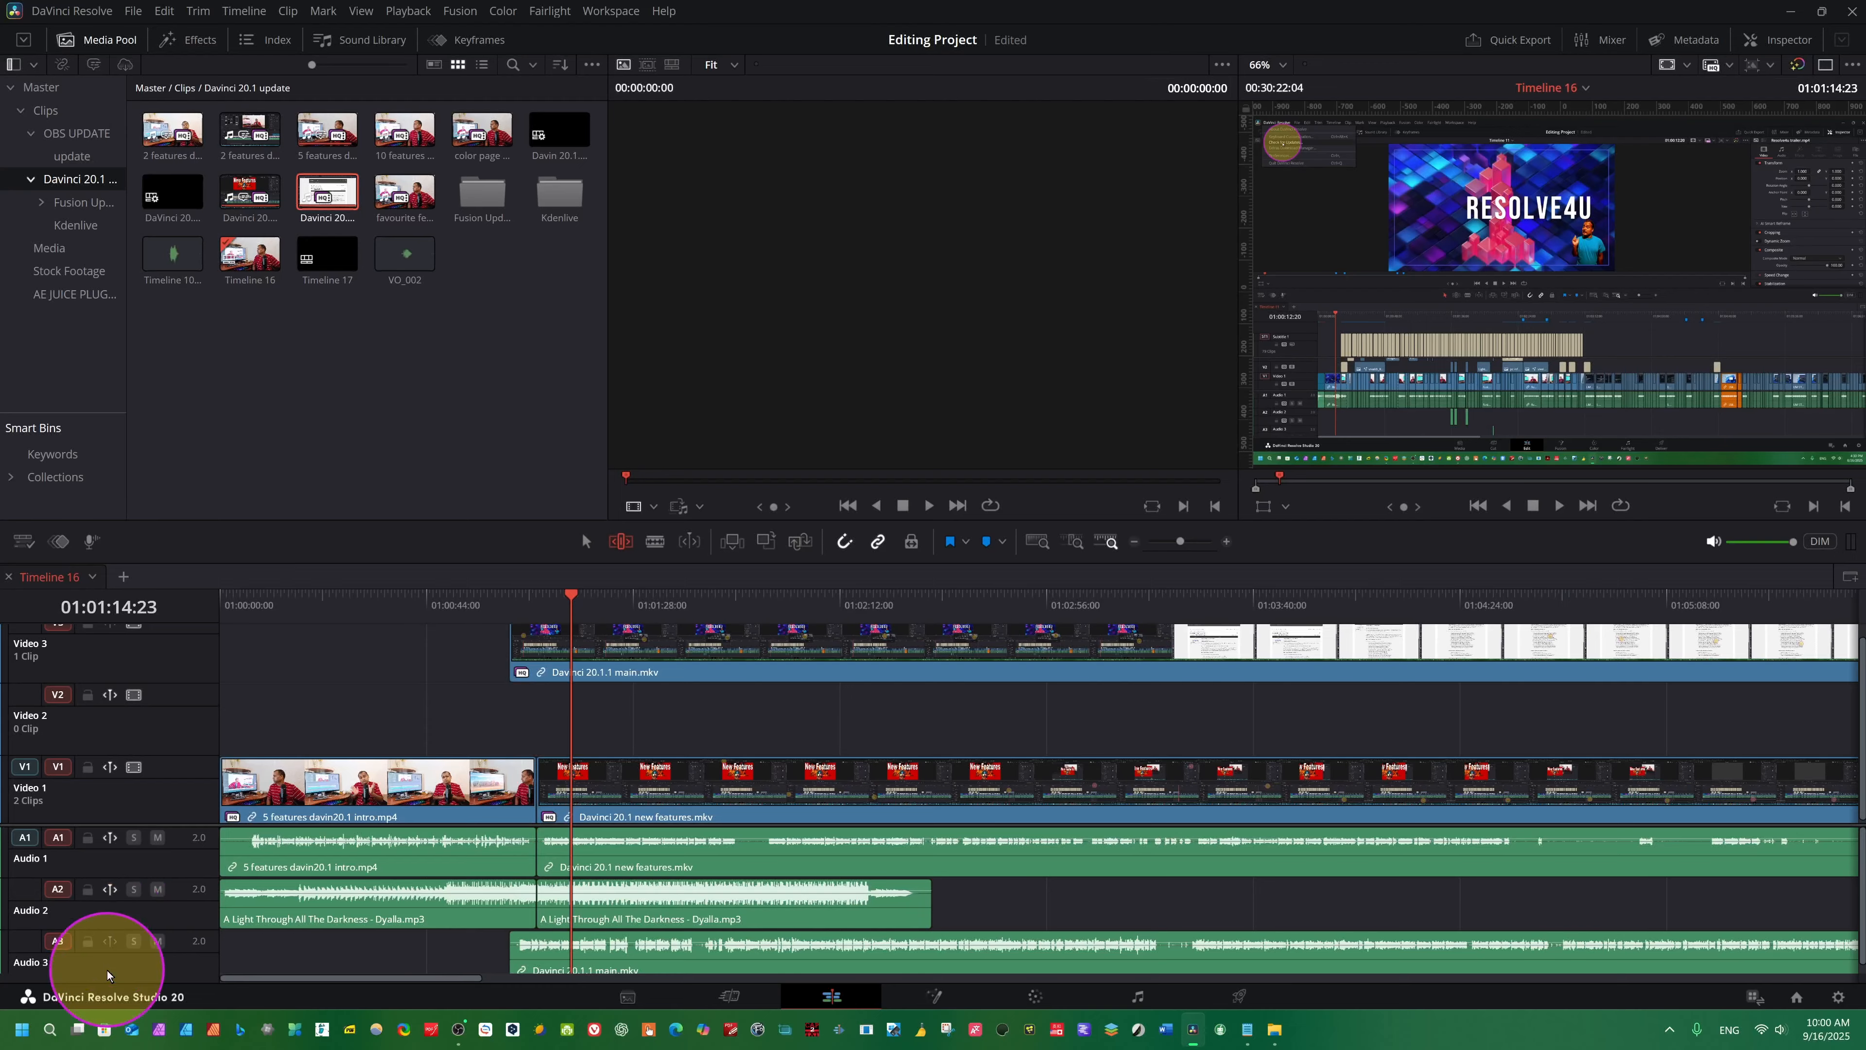
click(109, 942)
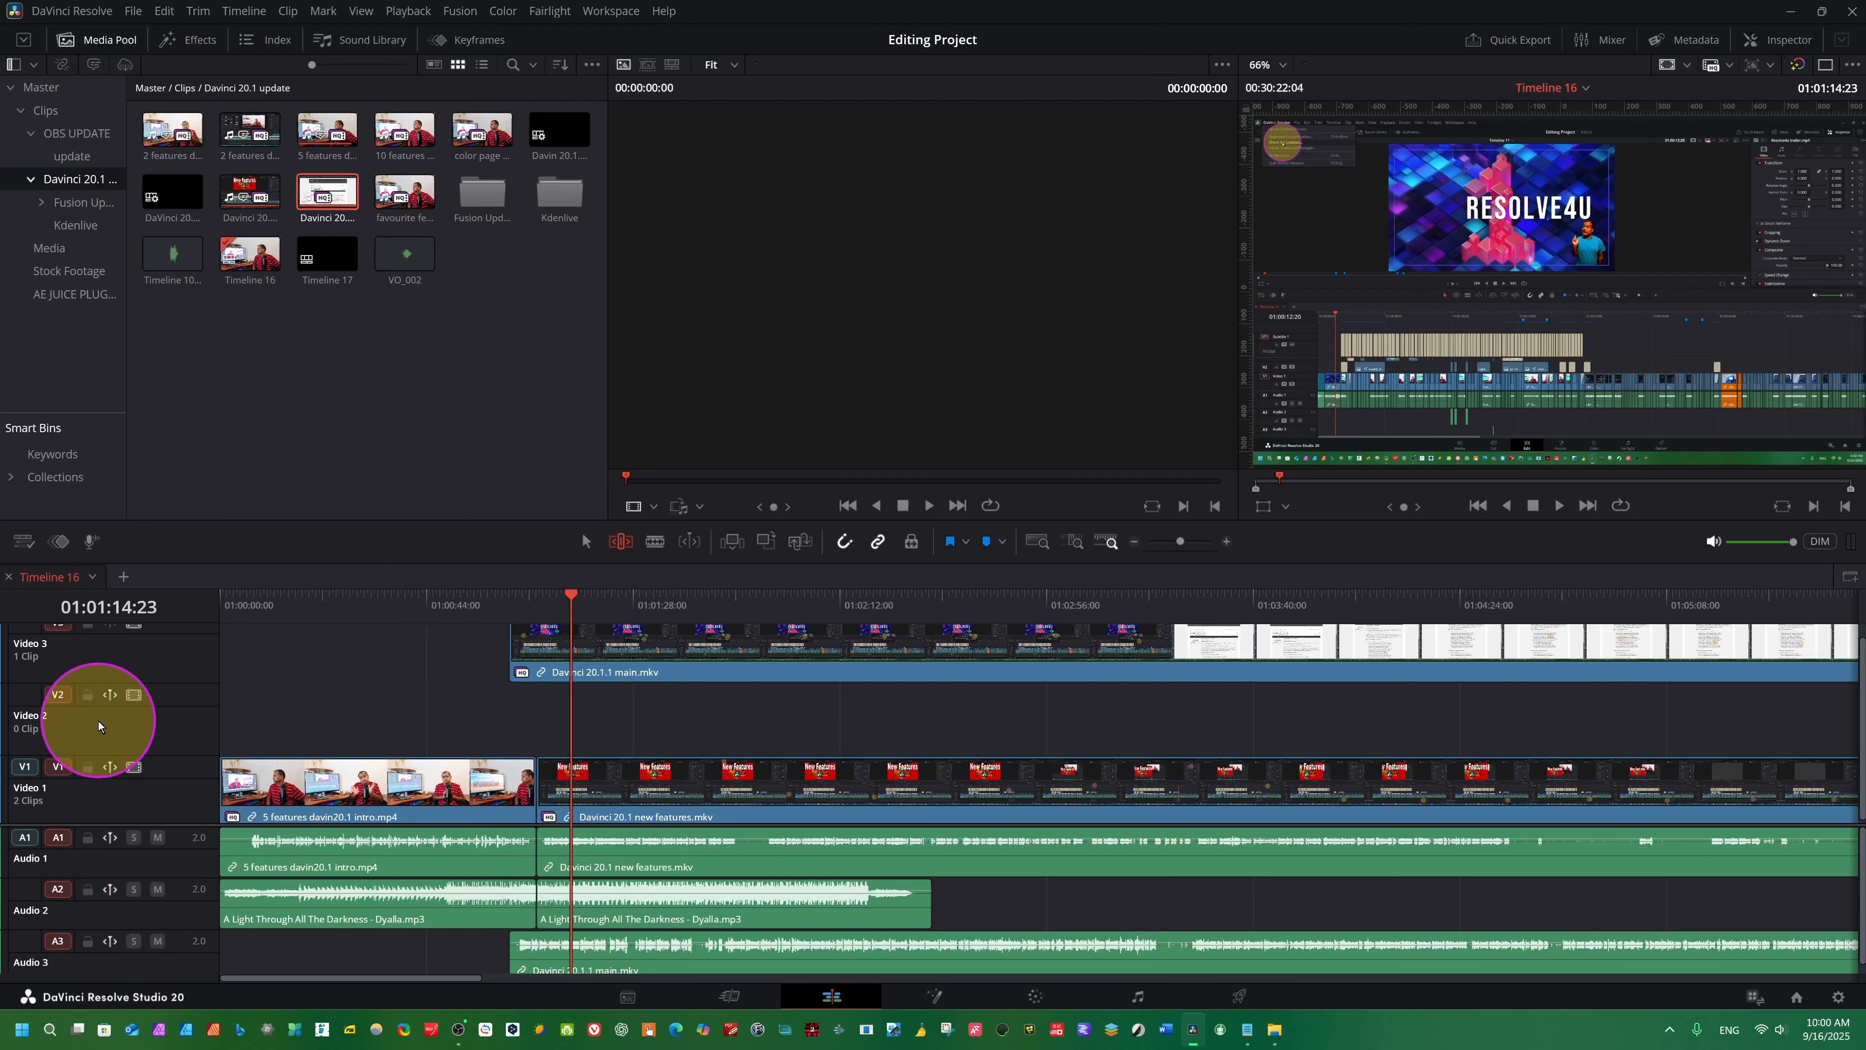
scroll(99, 725, up, 1)
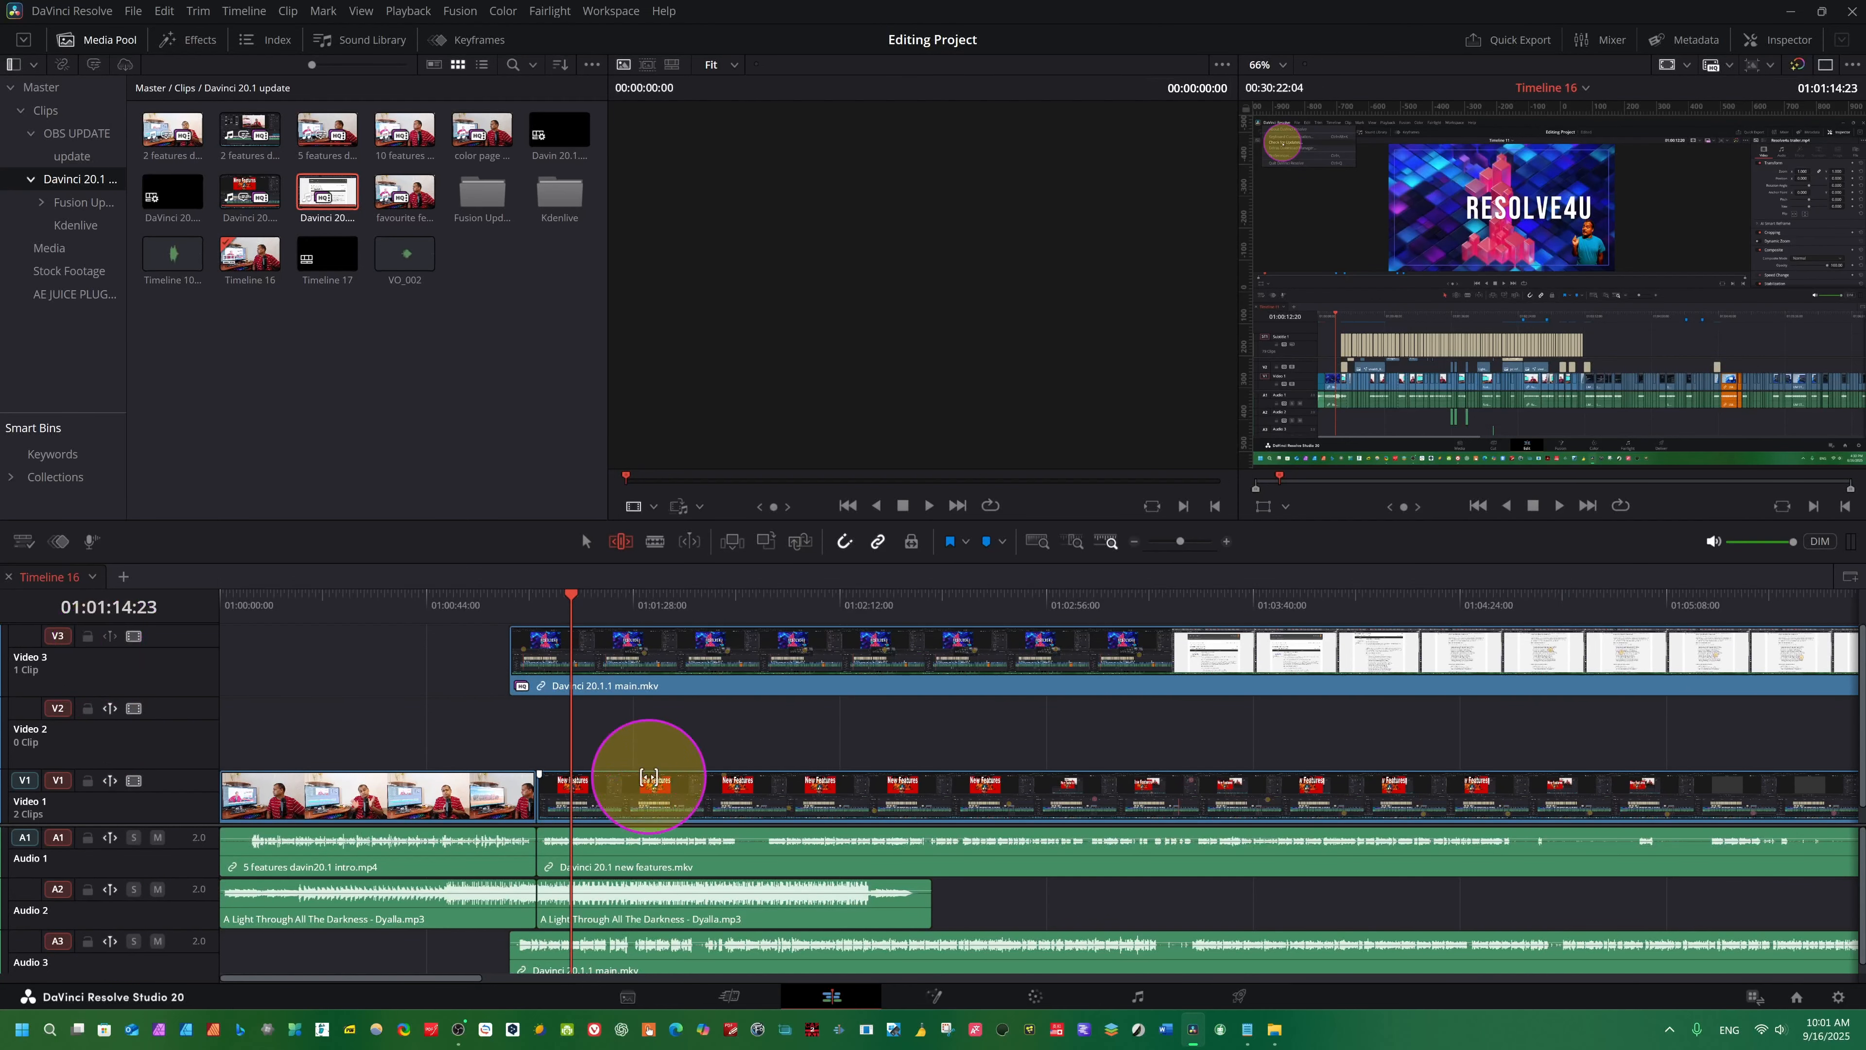
scroll(309, 727, down, 1)
scroll(257, 785, up, 1)
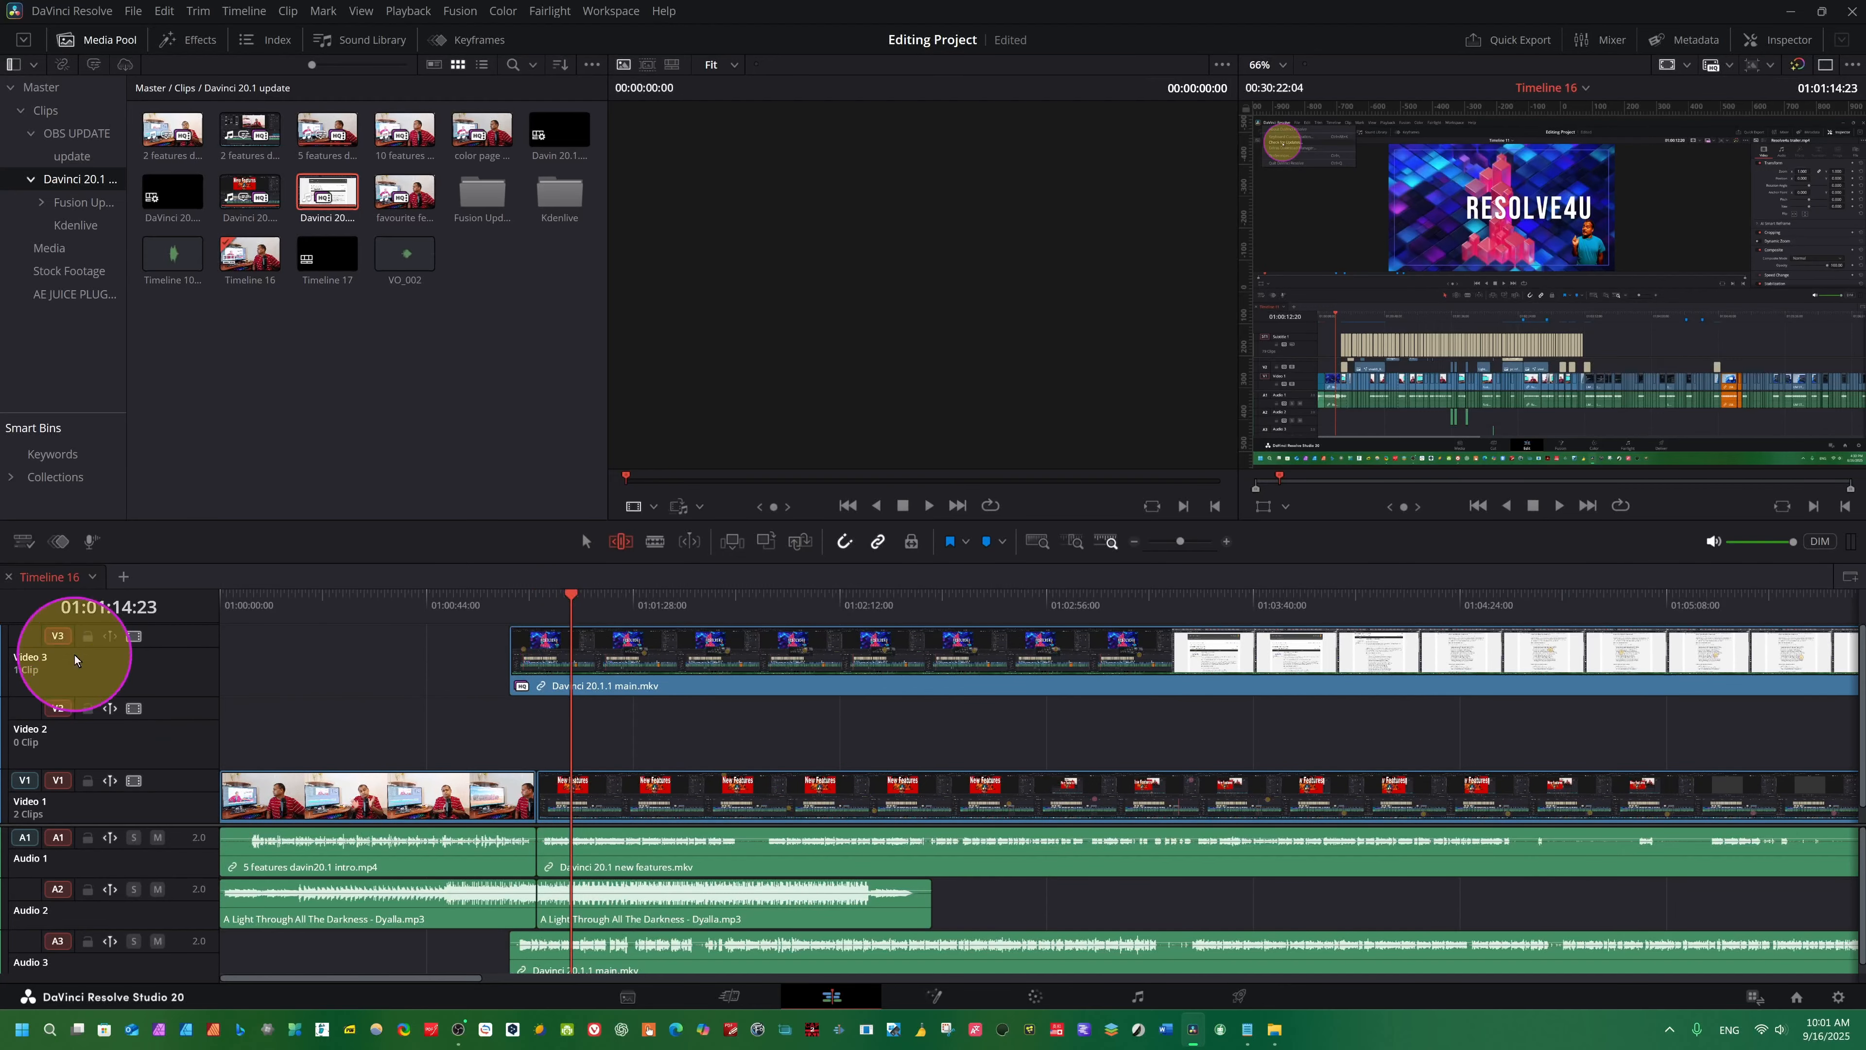
- Enable sync lock on the Video 3 track
click(114, 636)
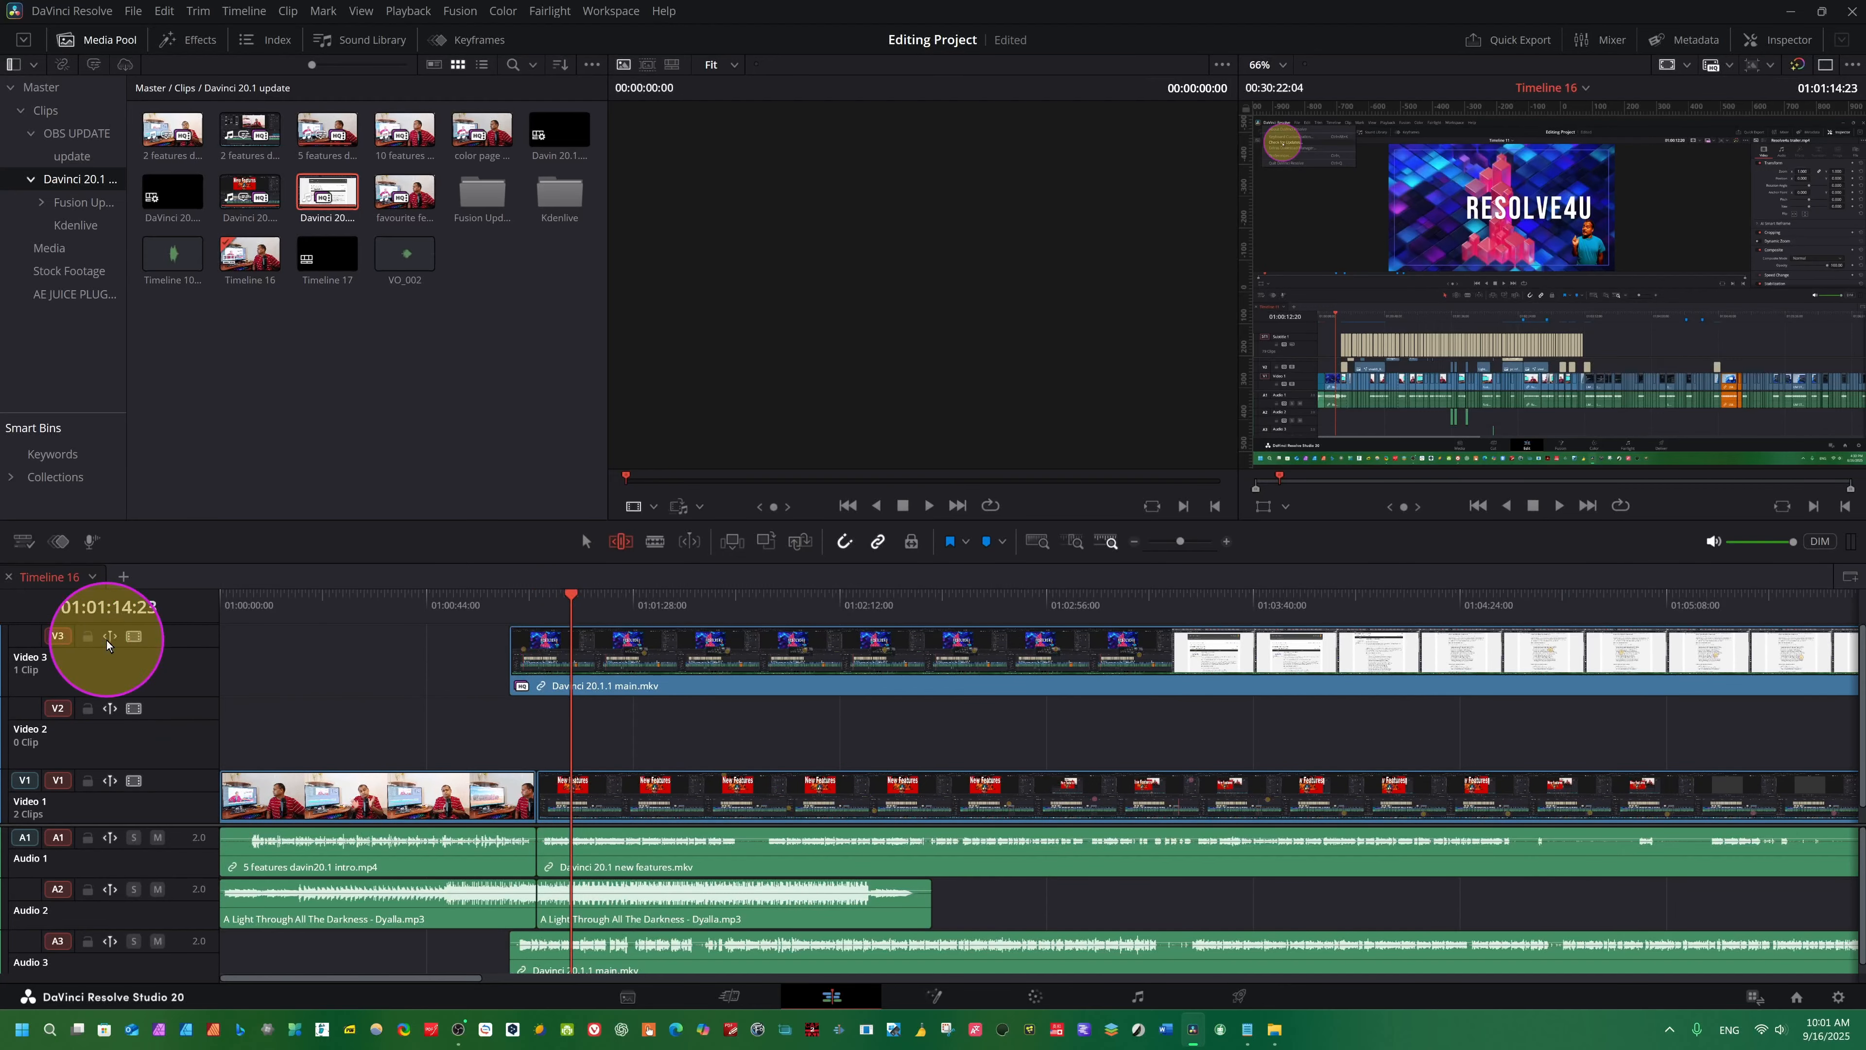
scroll(732, 835, down, 1)
scroll(320, 866, up, 1)
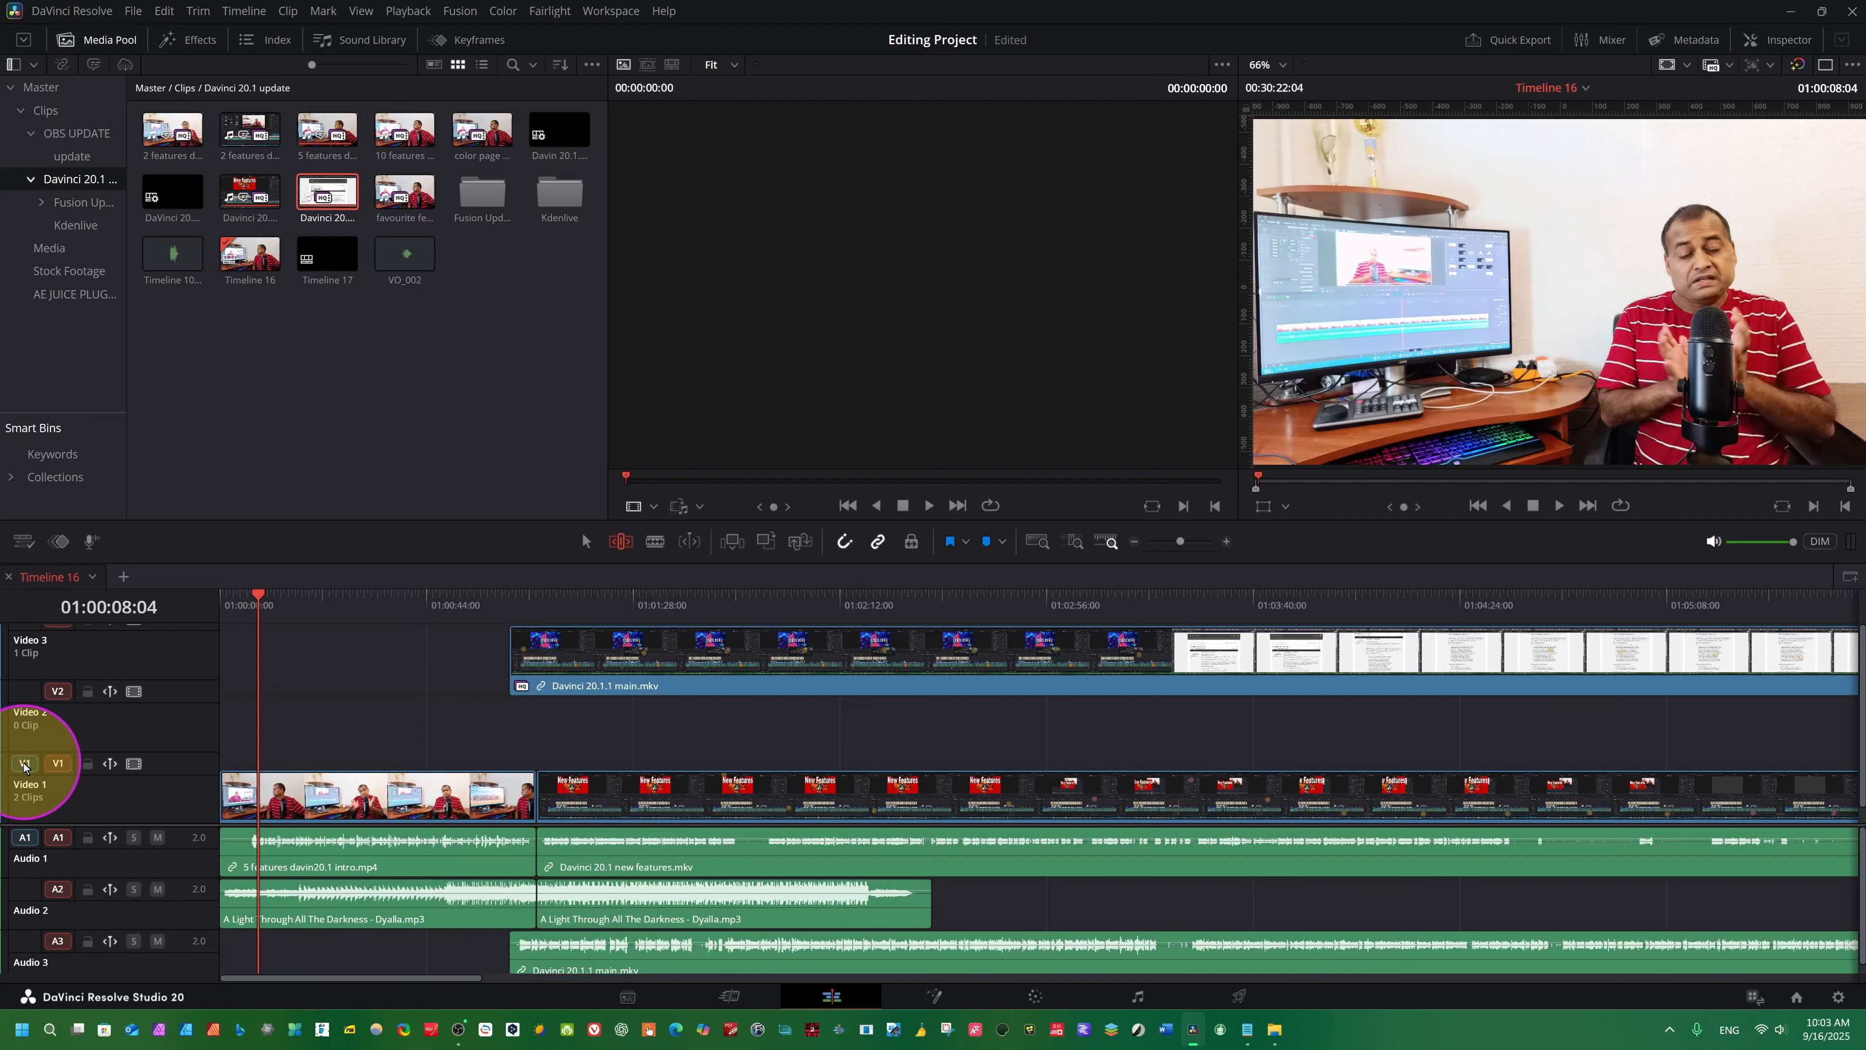
key(ctrl)
key(ctrl)
key(ctrl)
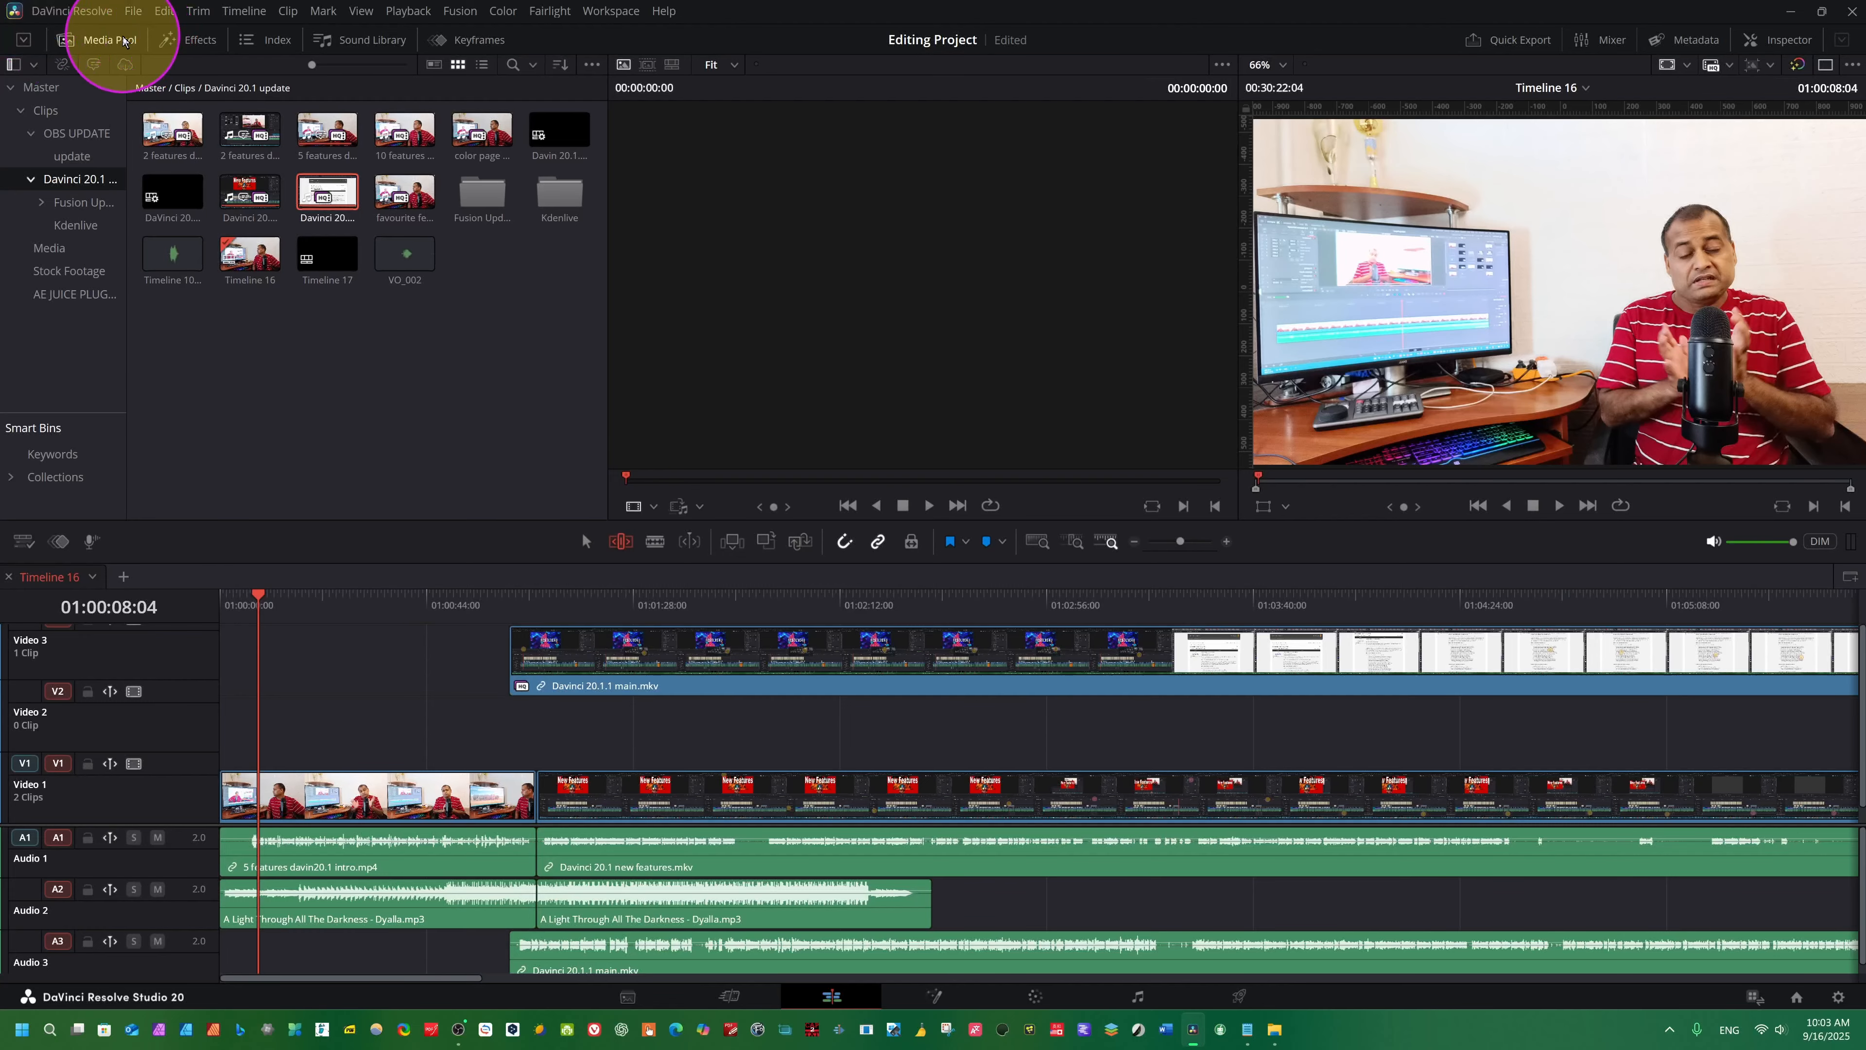
- Hide and redisplay the media pool, and open its Media bin
click(78, 37)
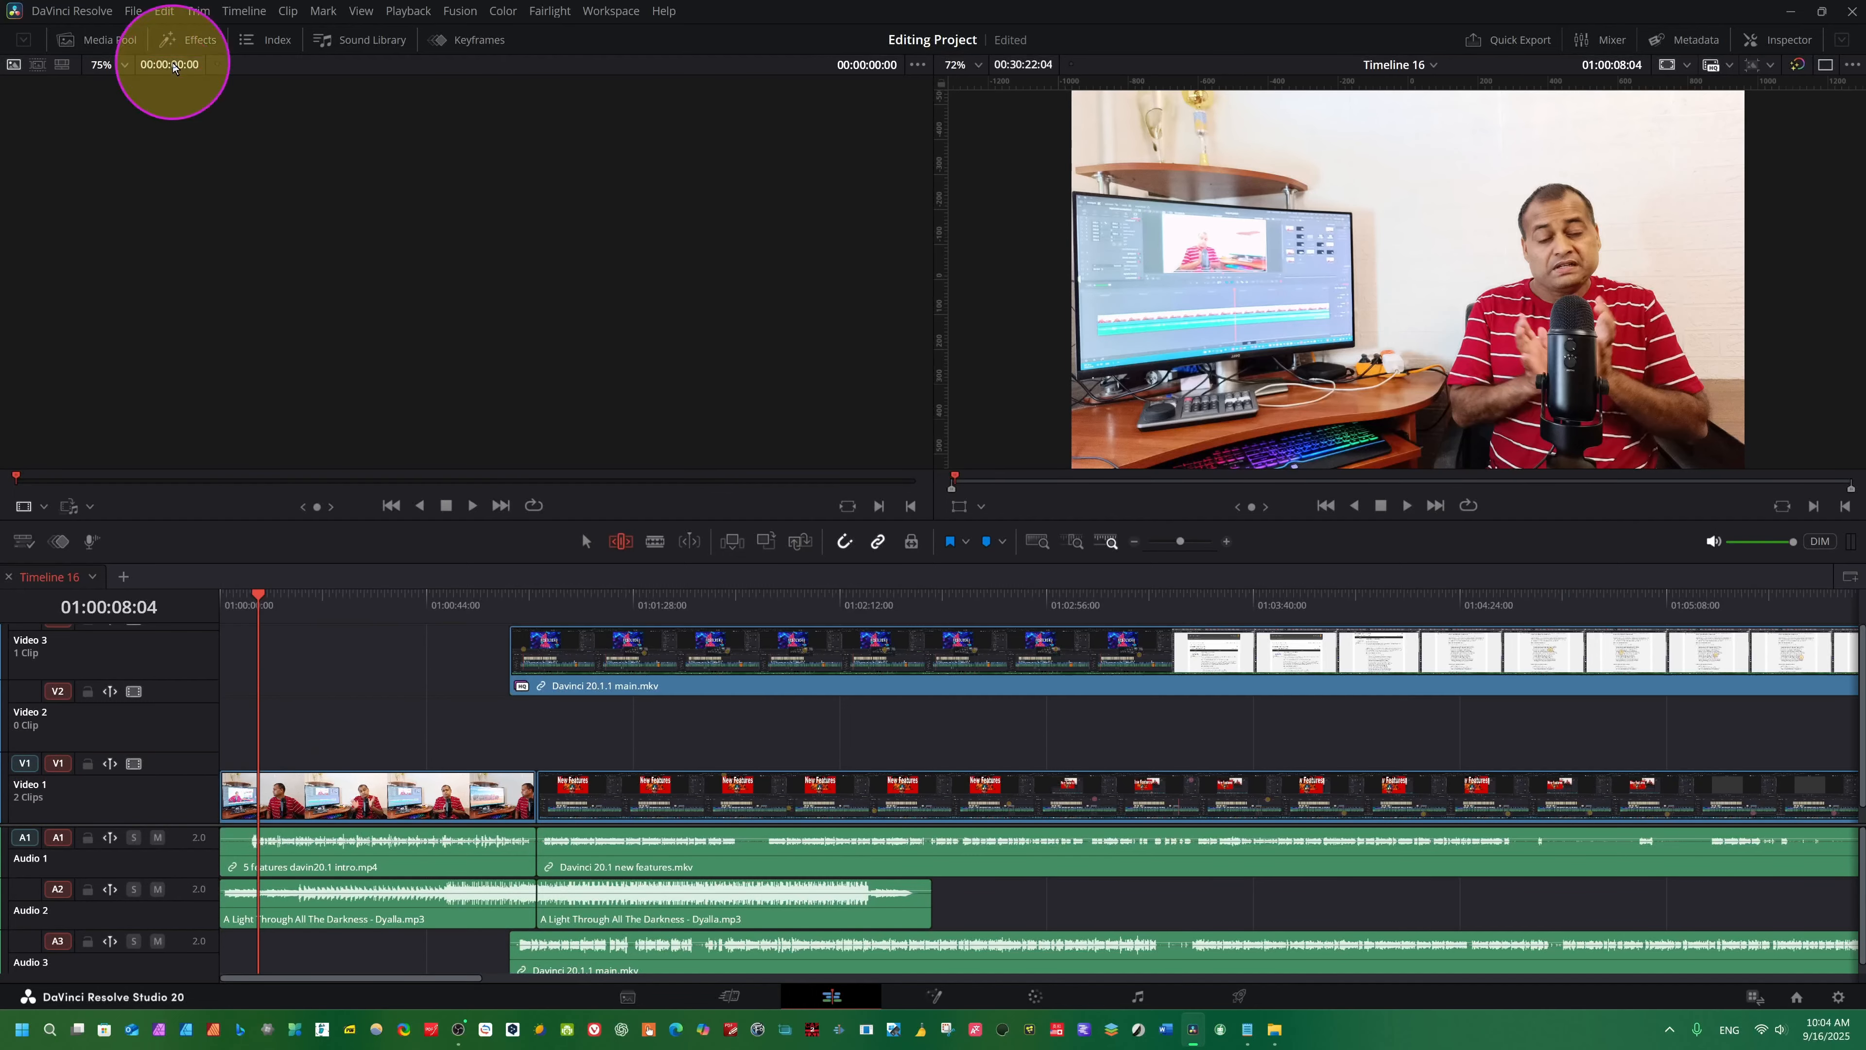
click(109, 43)
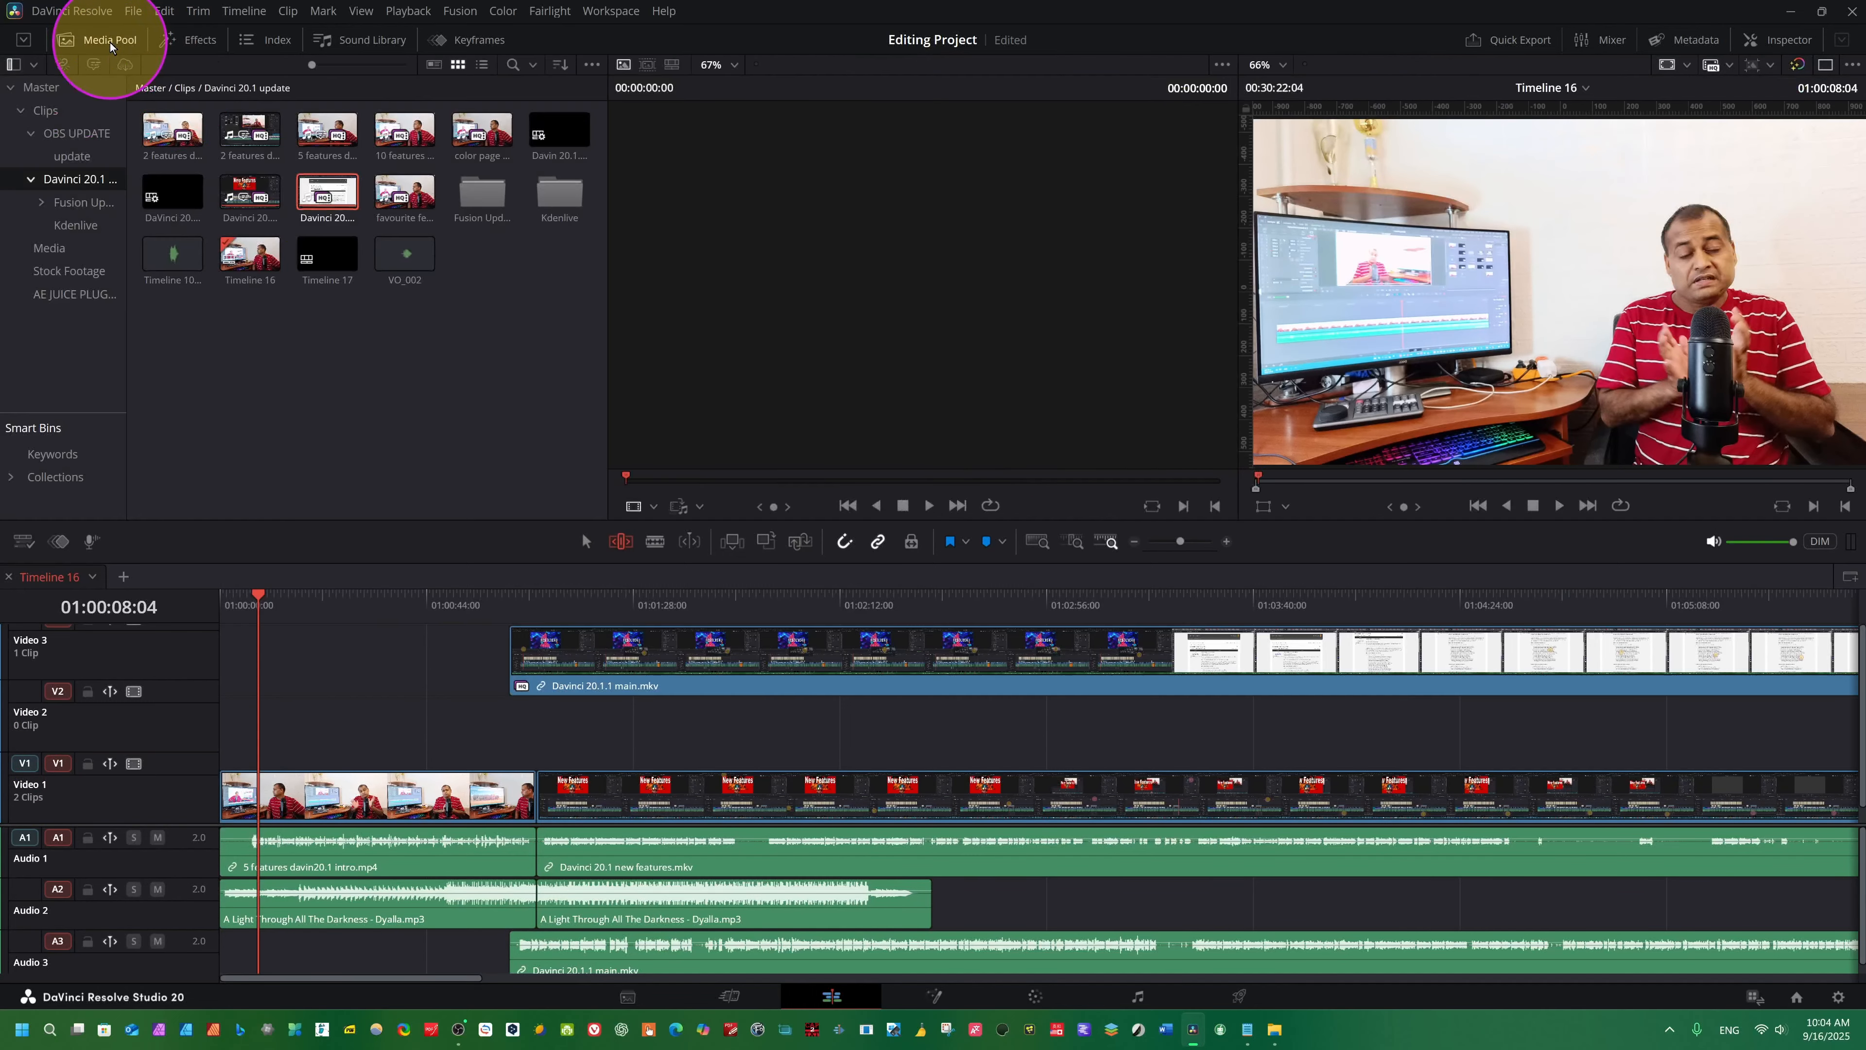
click(67, 272)
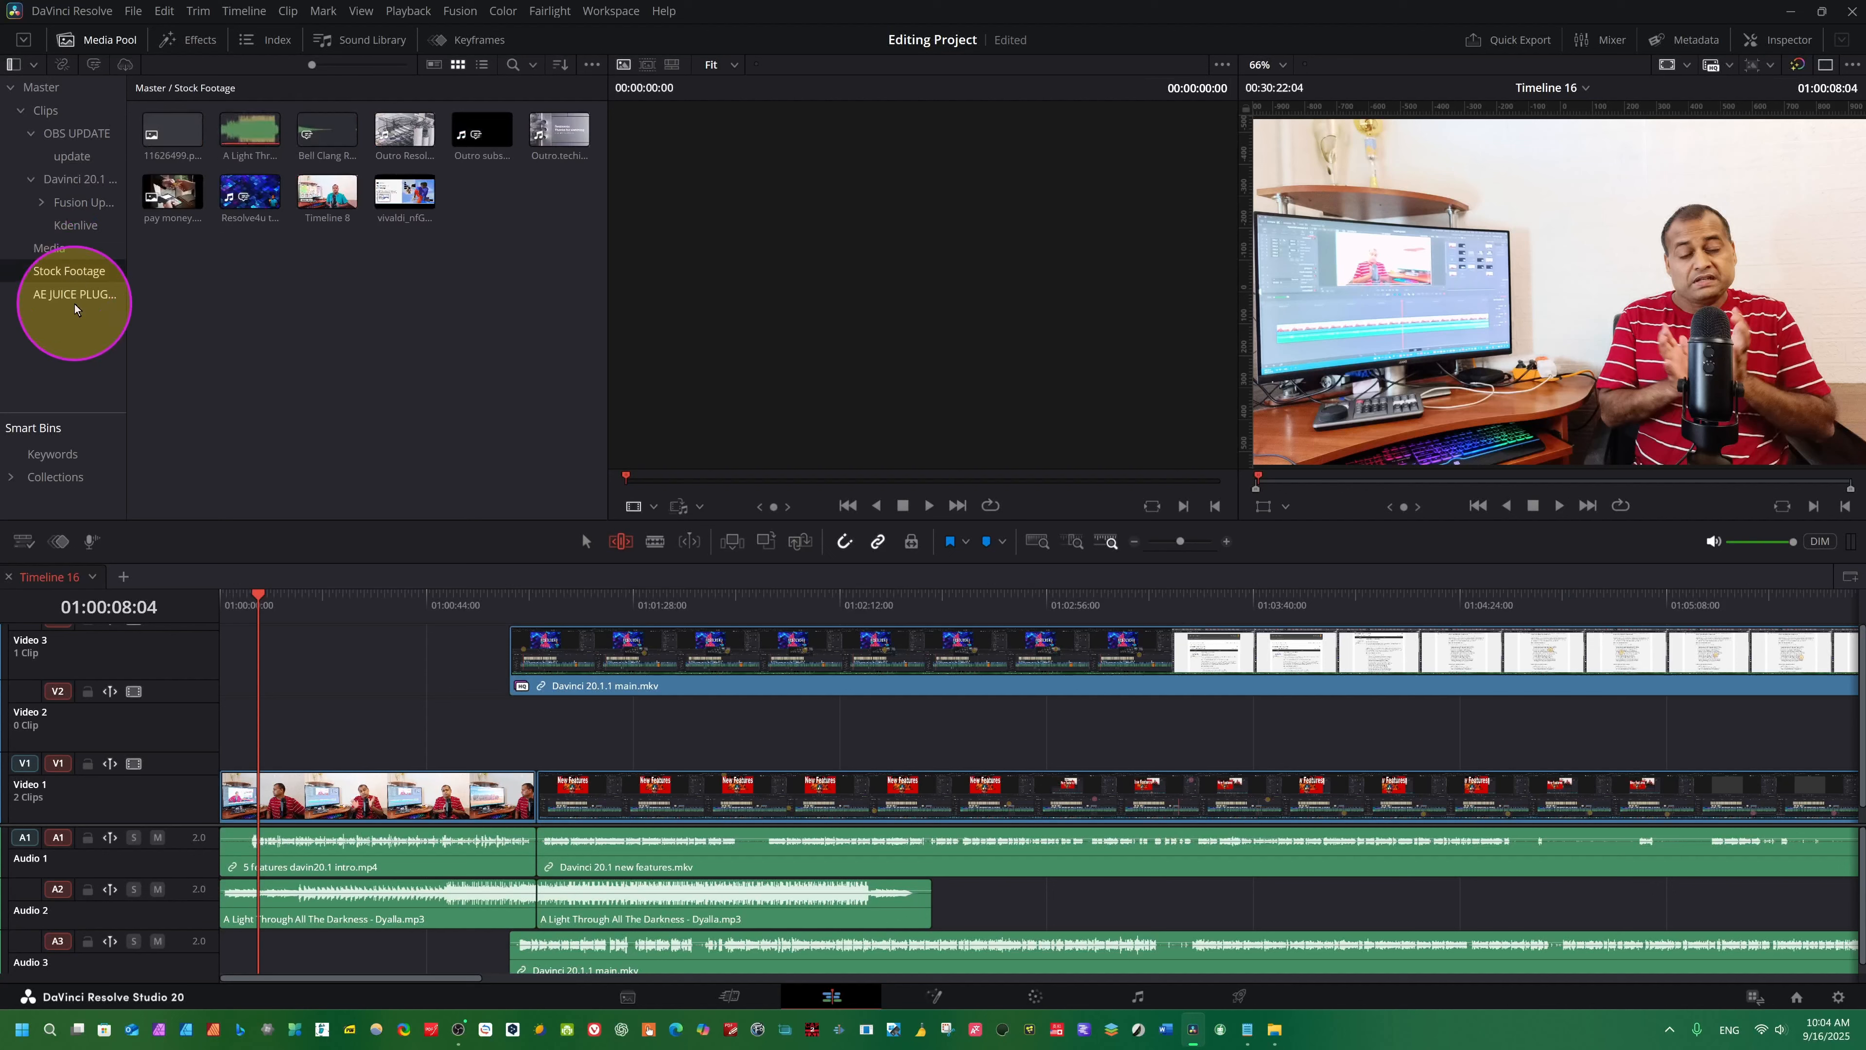
click(59, 248)
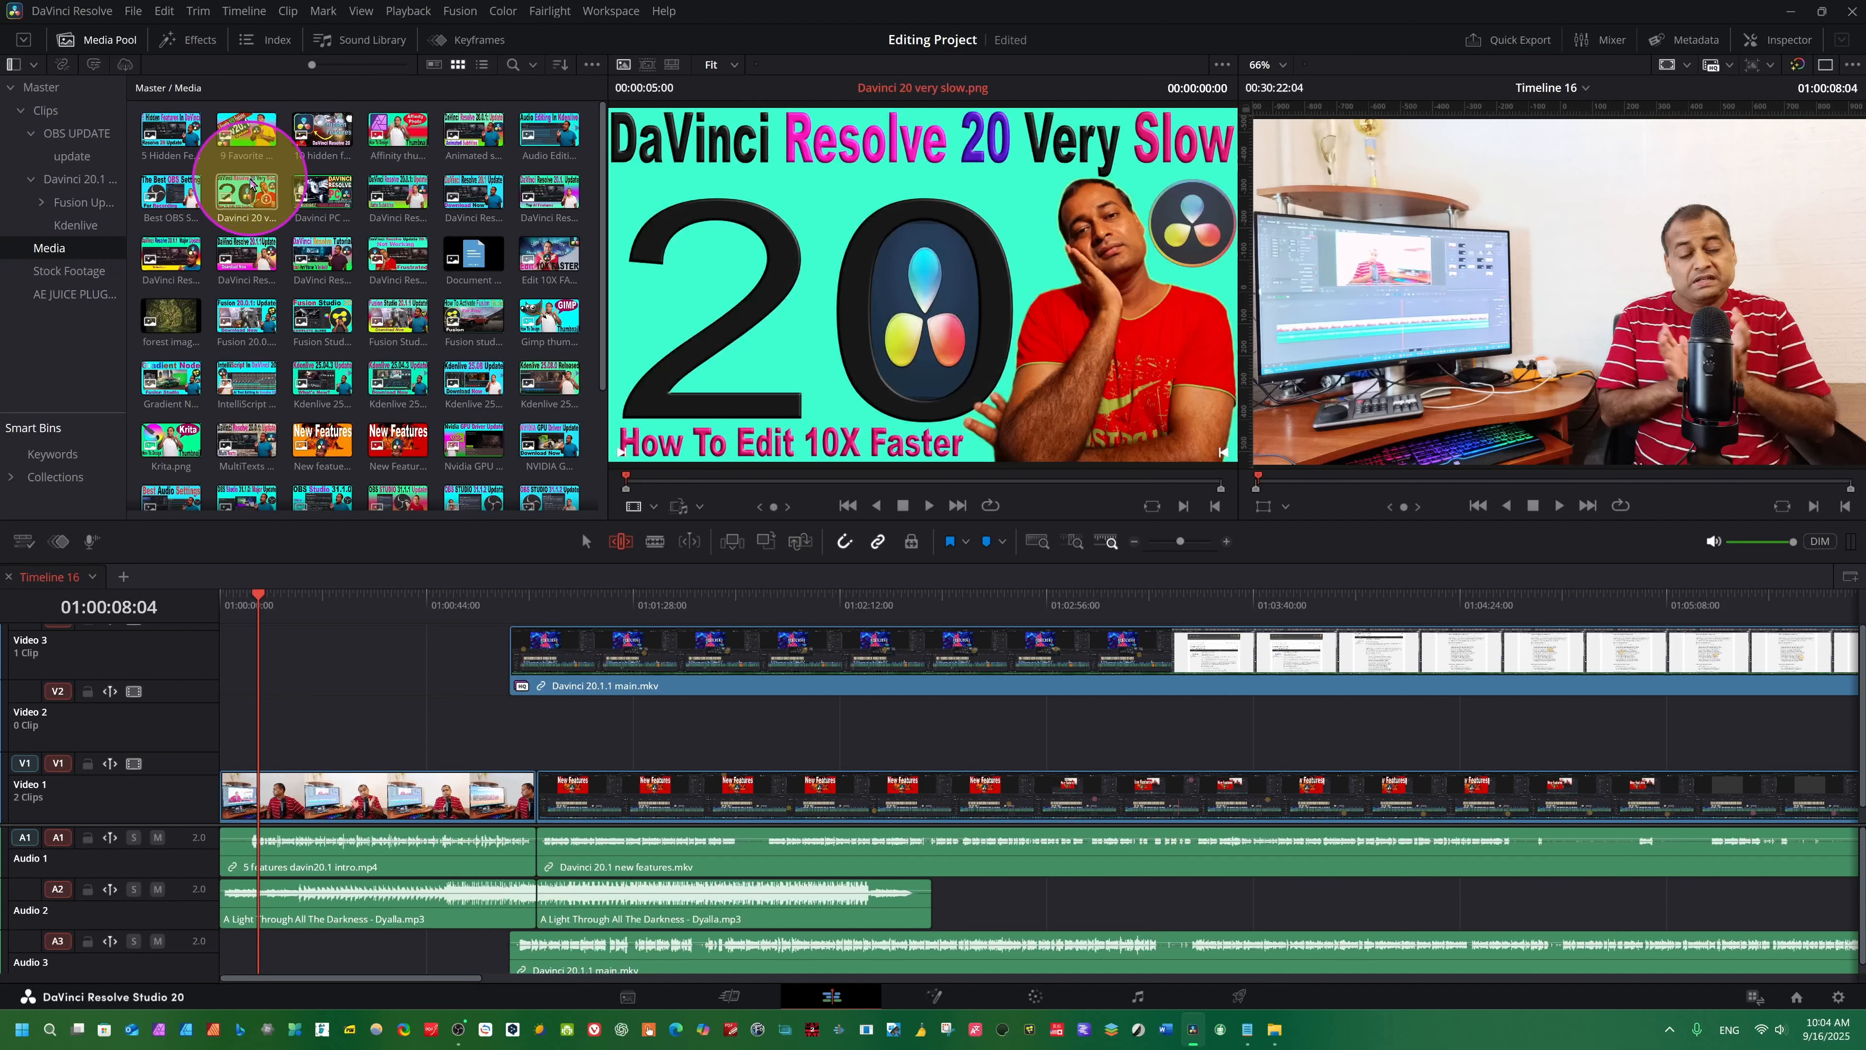
- Insert the image "New featuere davinci 20 marron.png" into the Video 1 track at 01:00:08:04
click(318, 441)
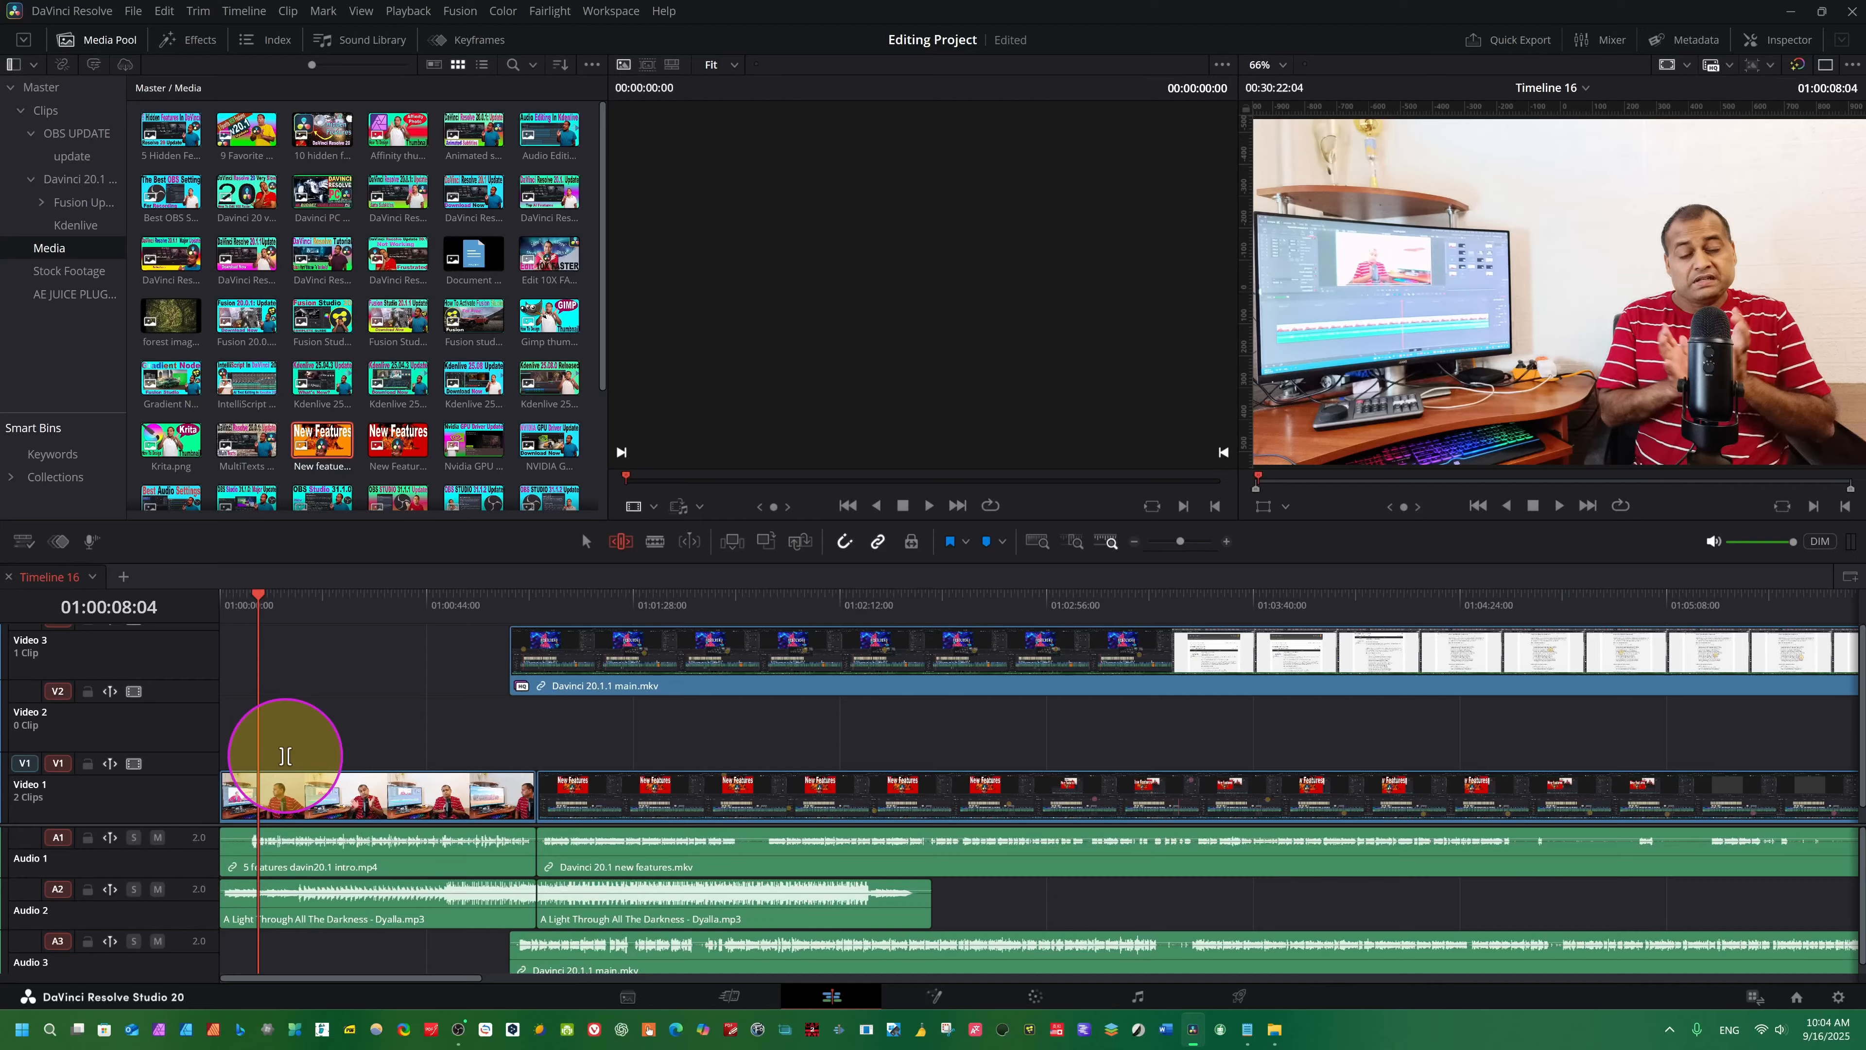
click(285, 755)
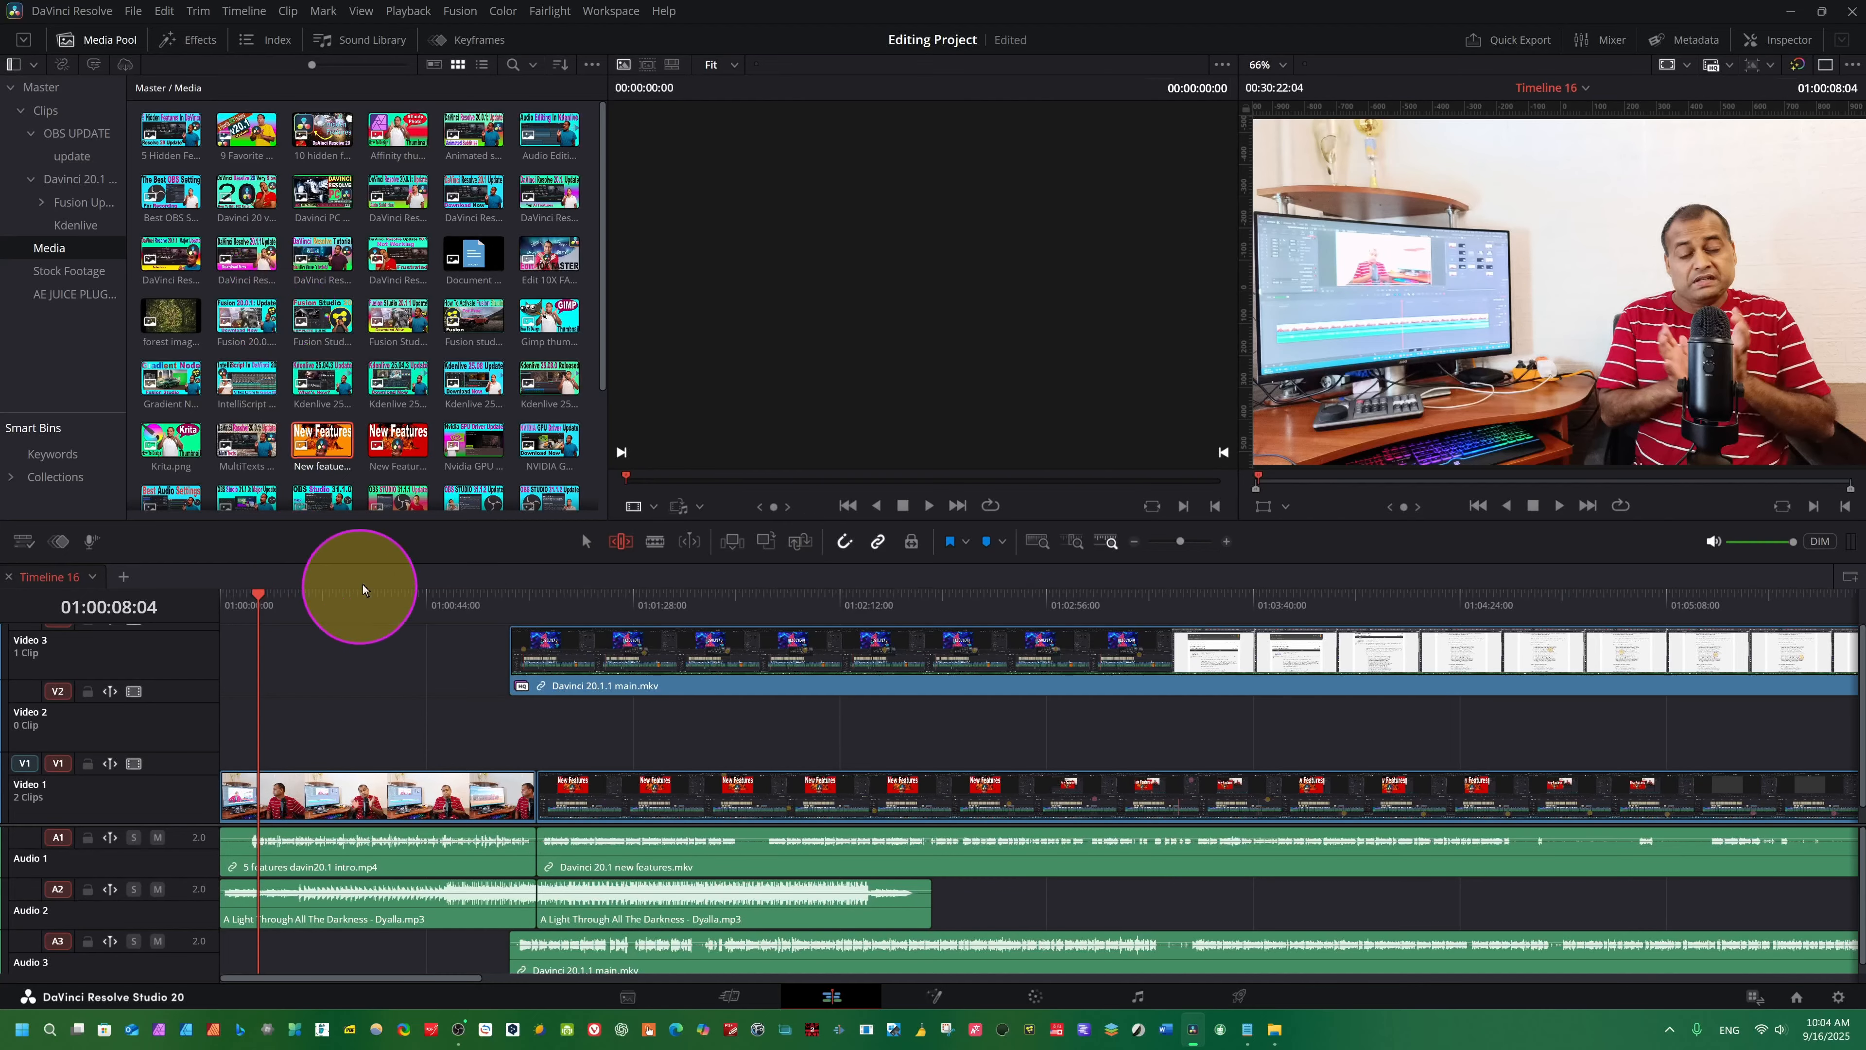
click(322, 440)
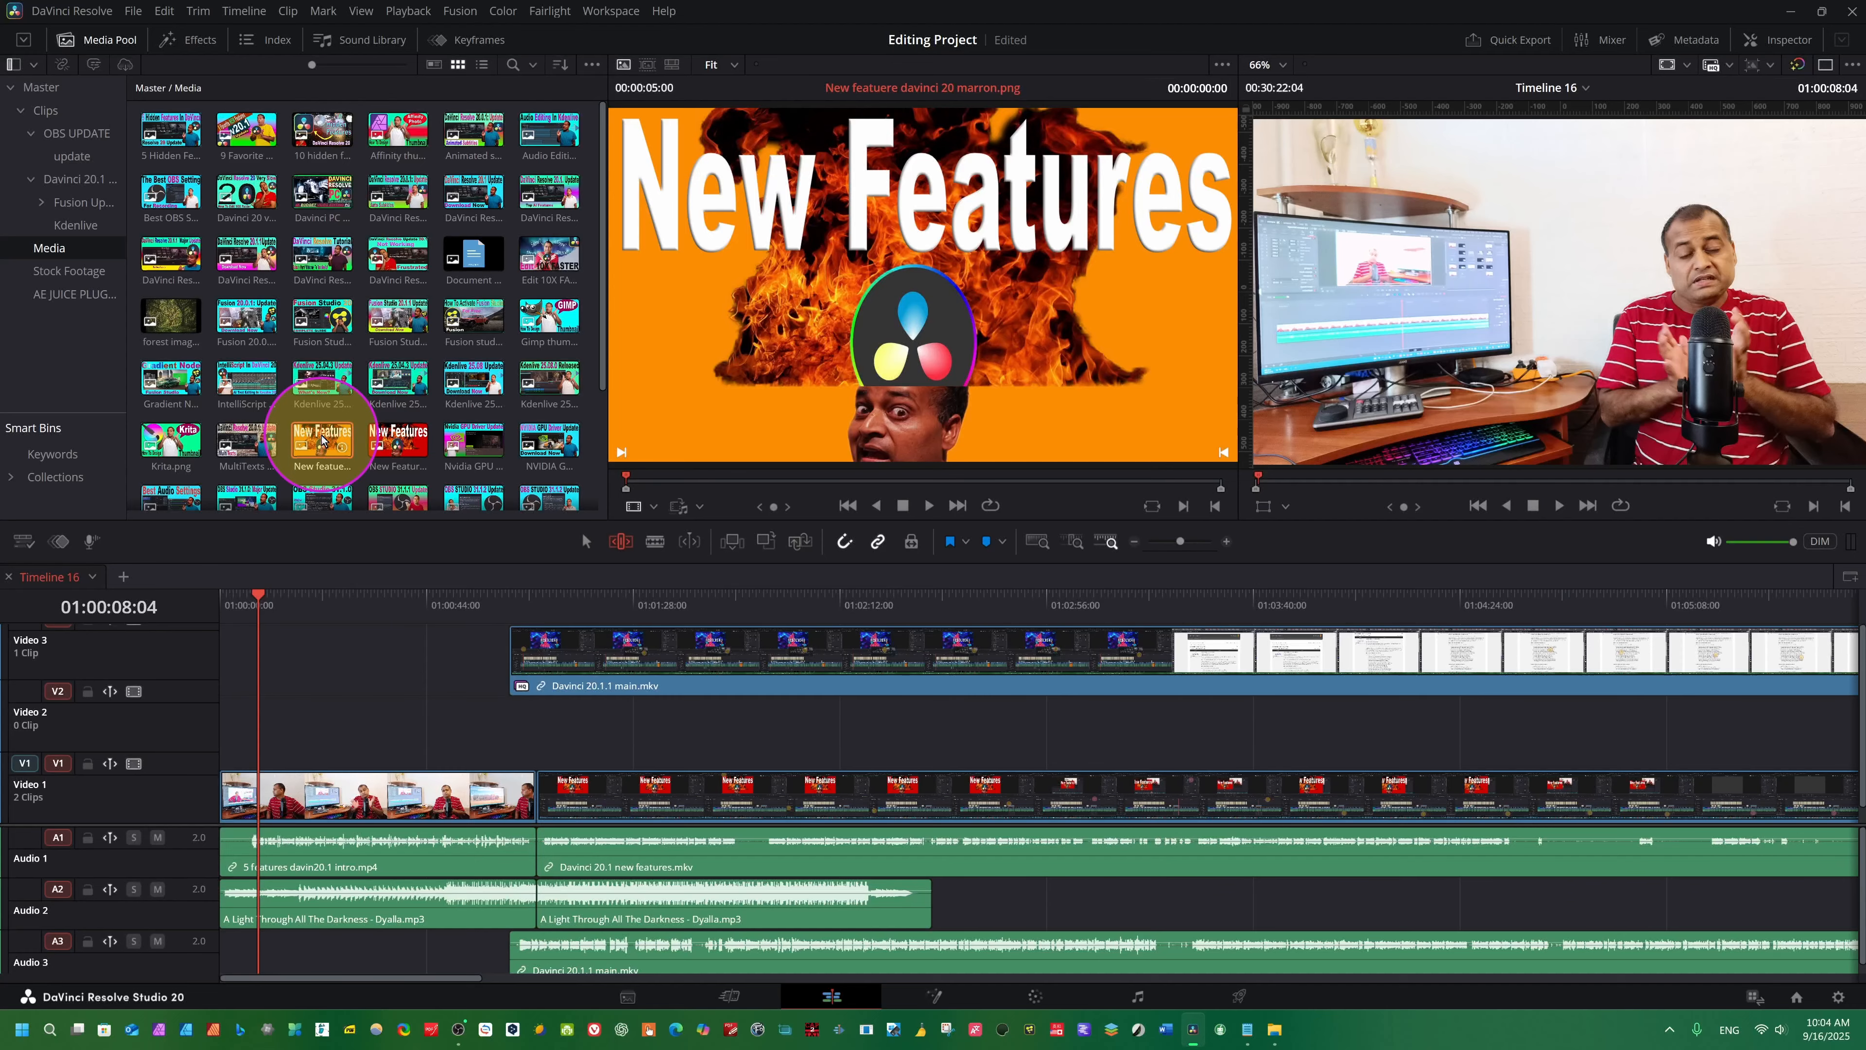
key(F9)
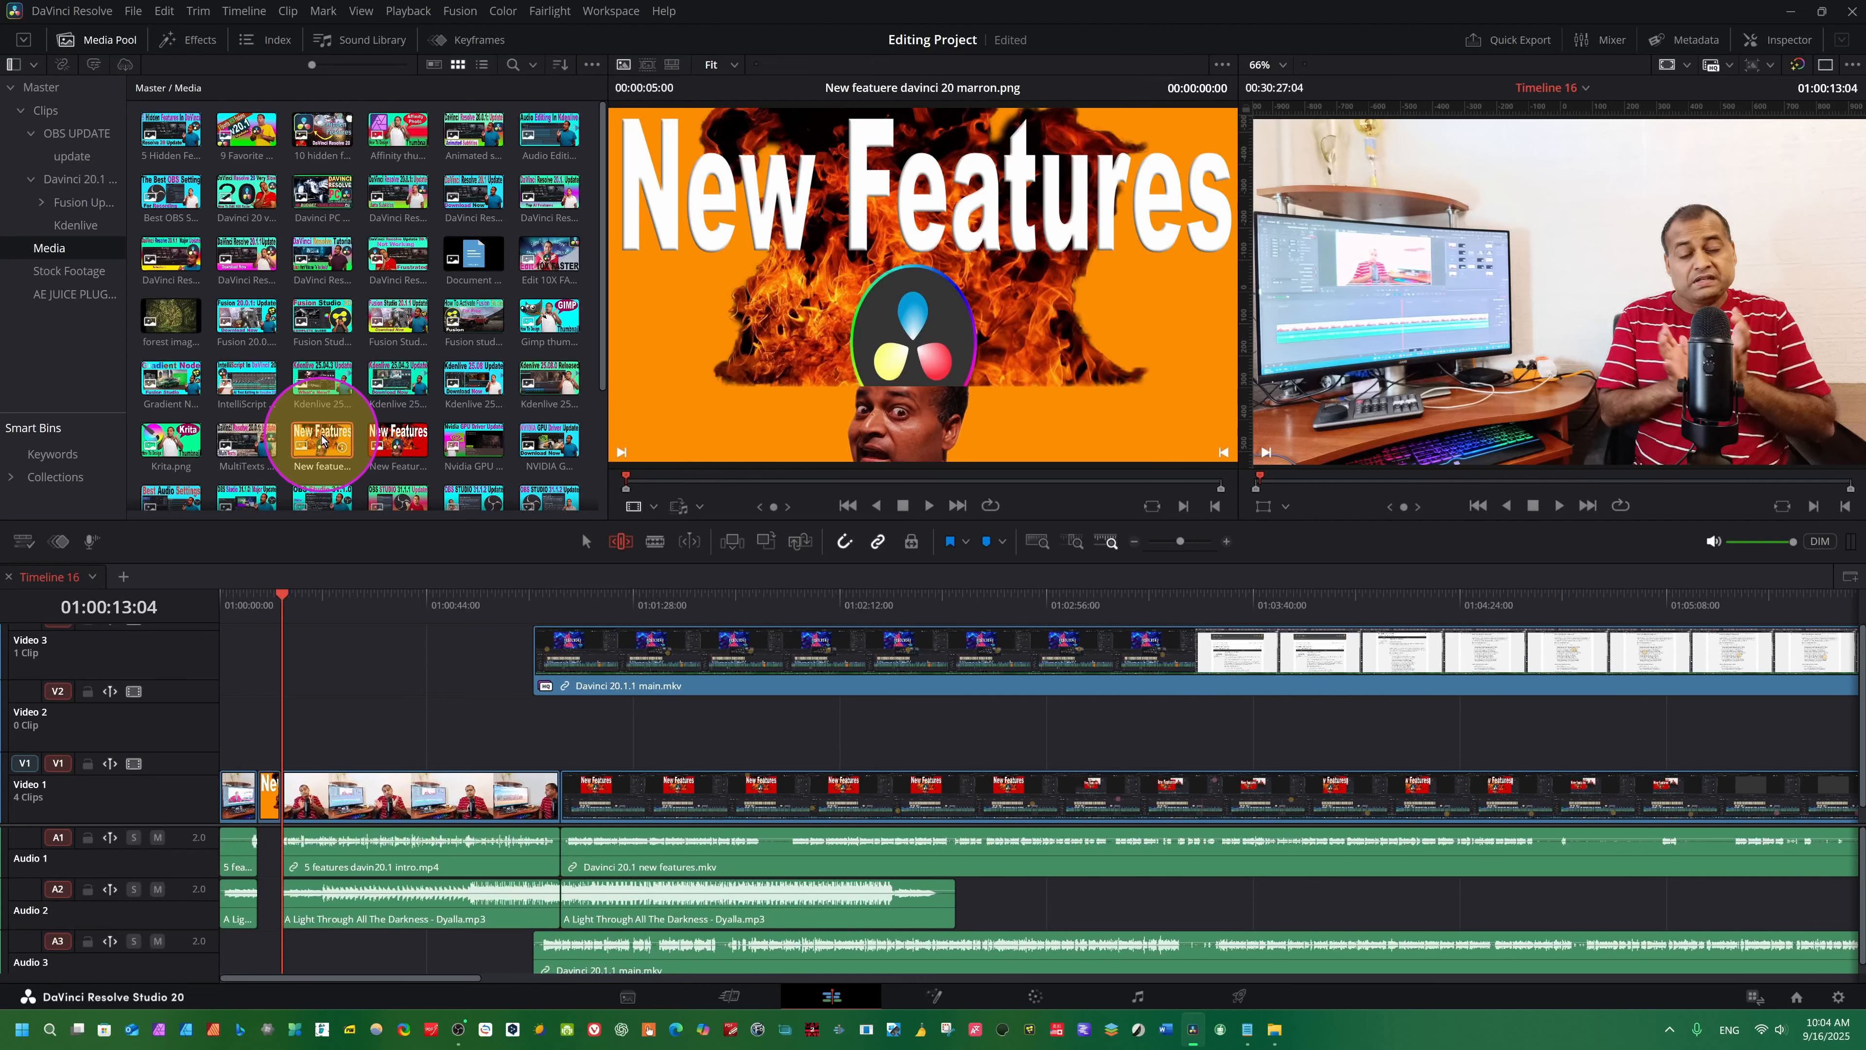
click(318, 712)
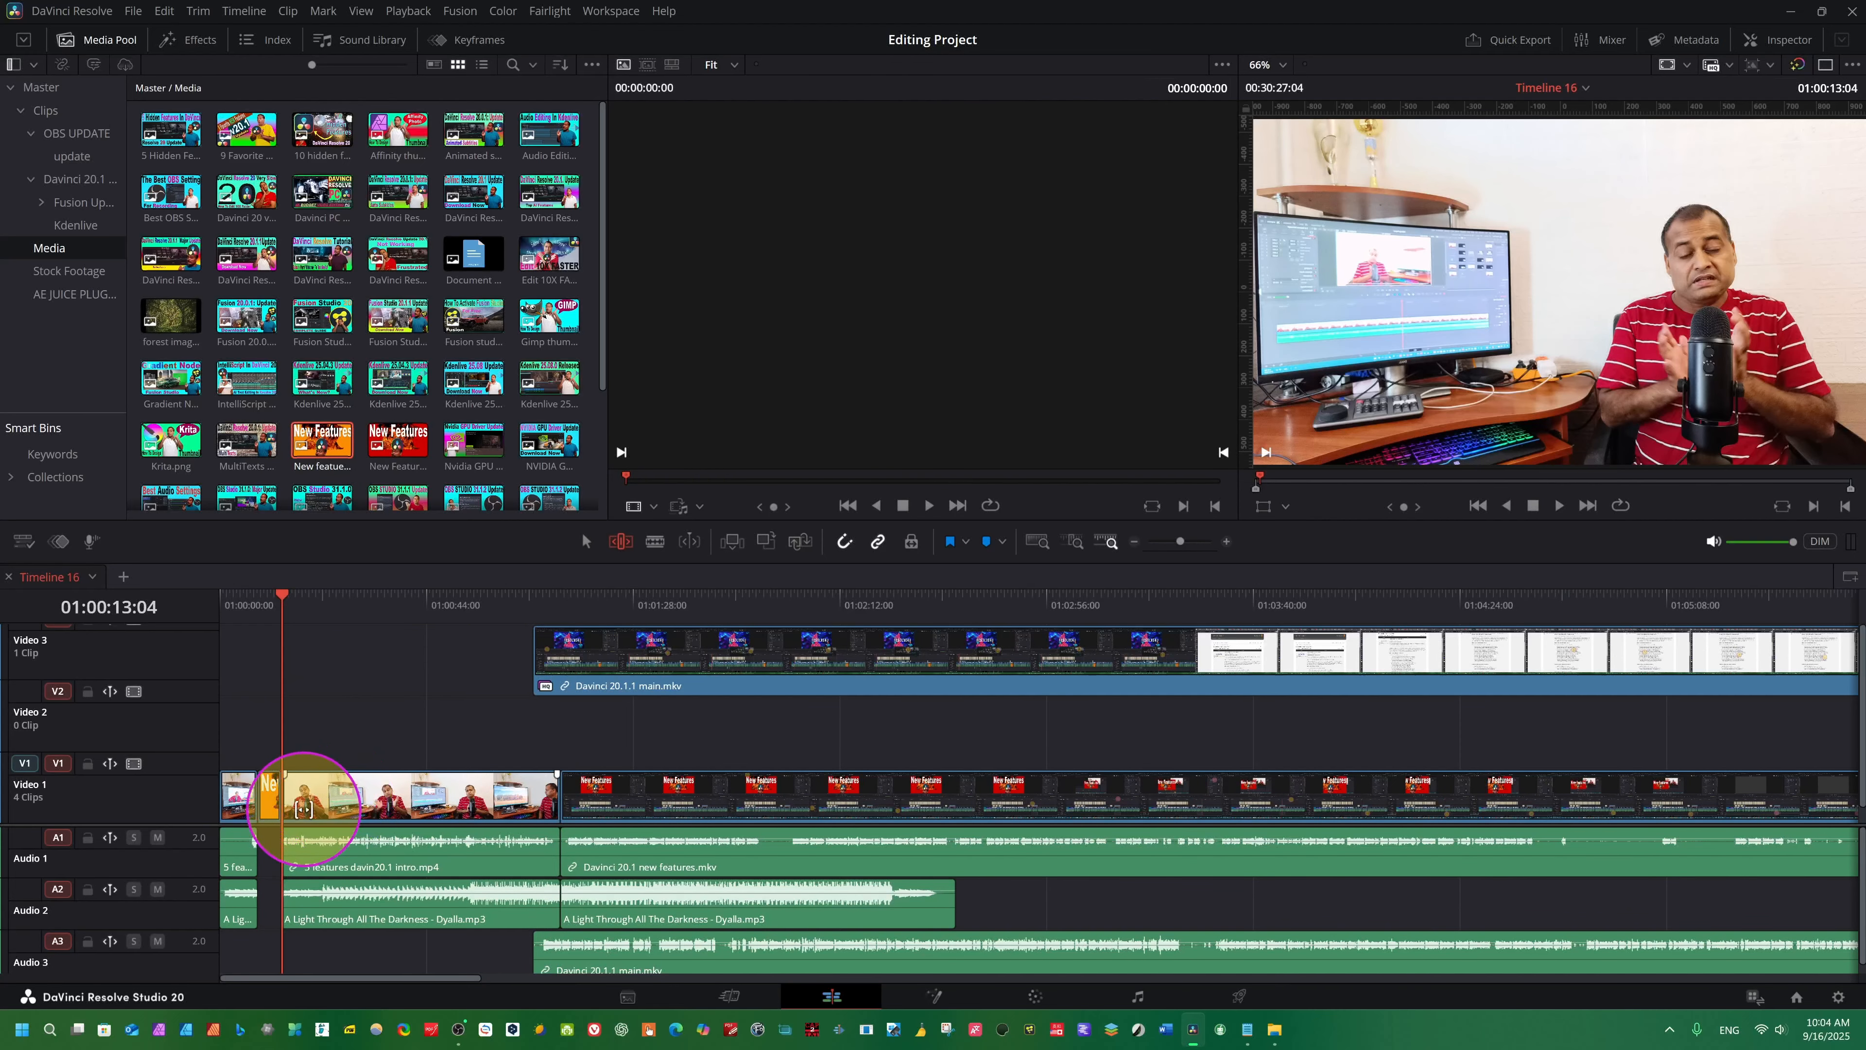
scroll(294, 794, up, 5)
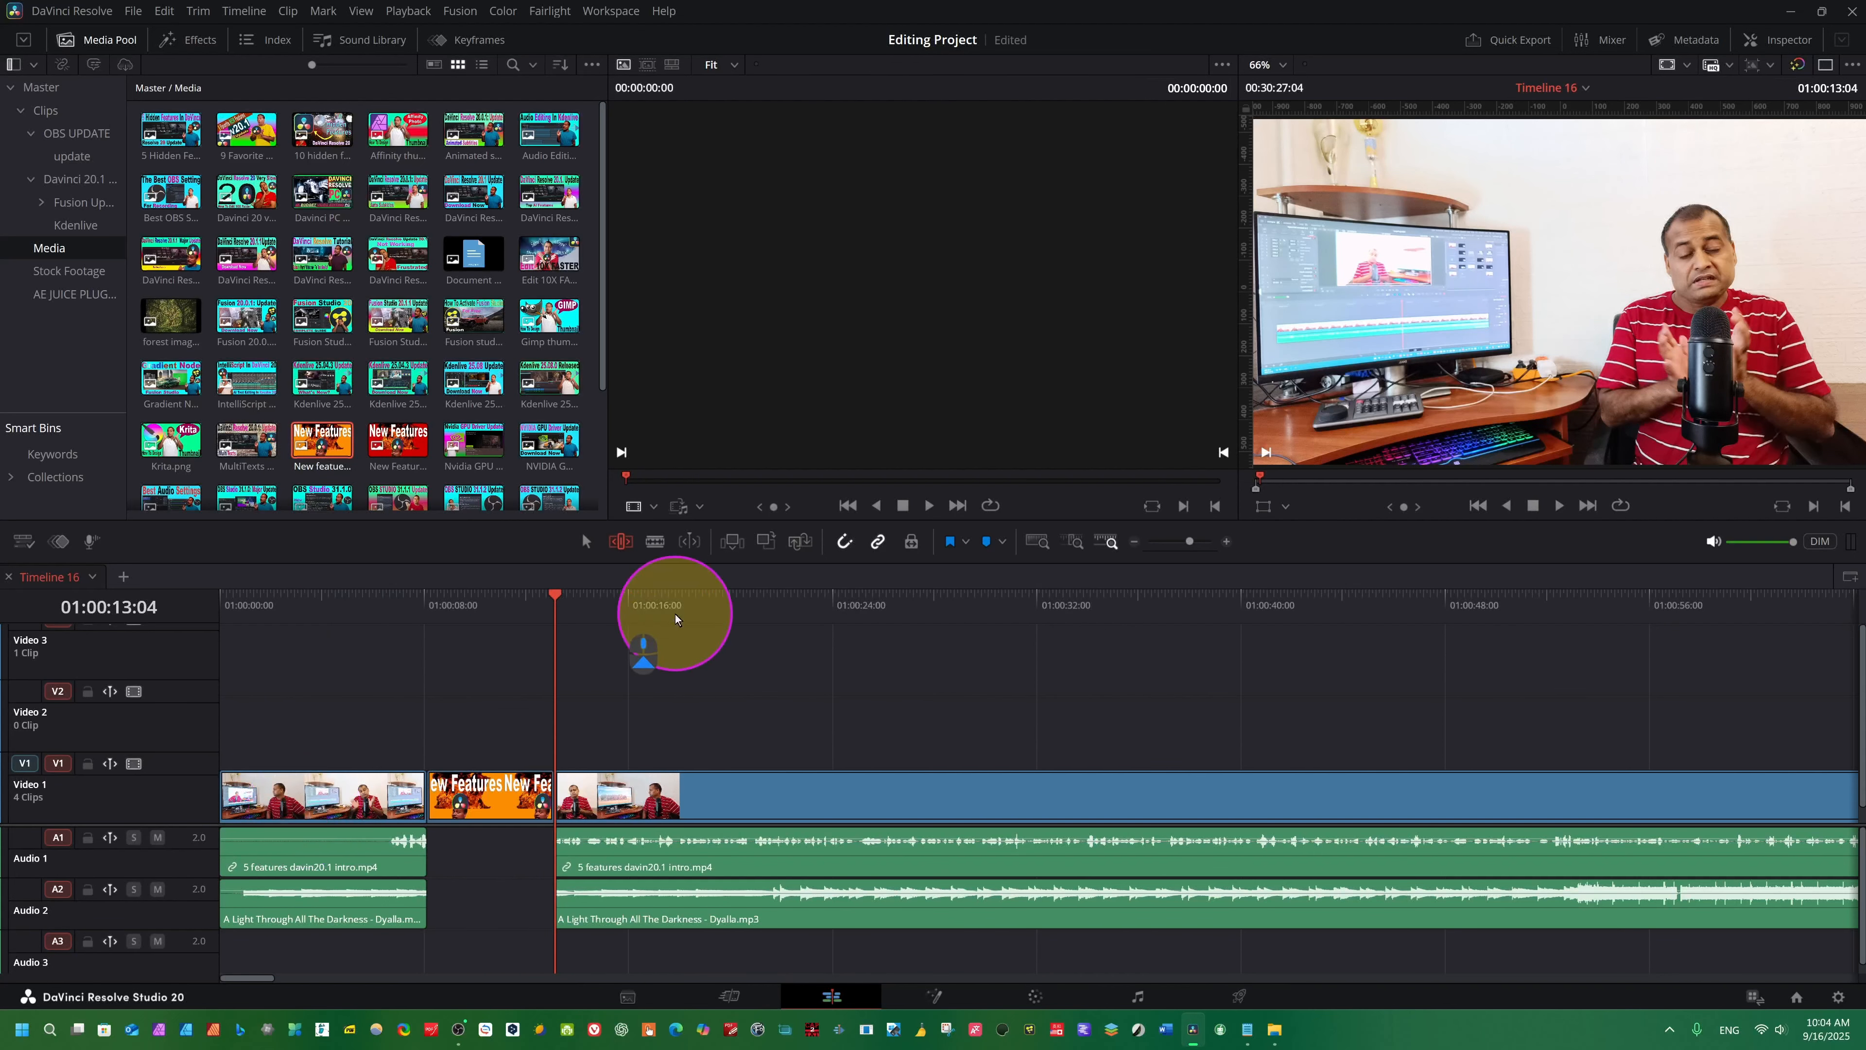
drag(568, 637, 470, 647)
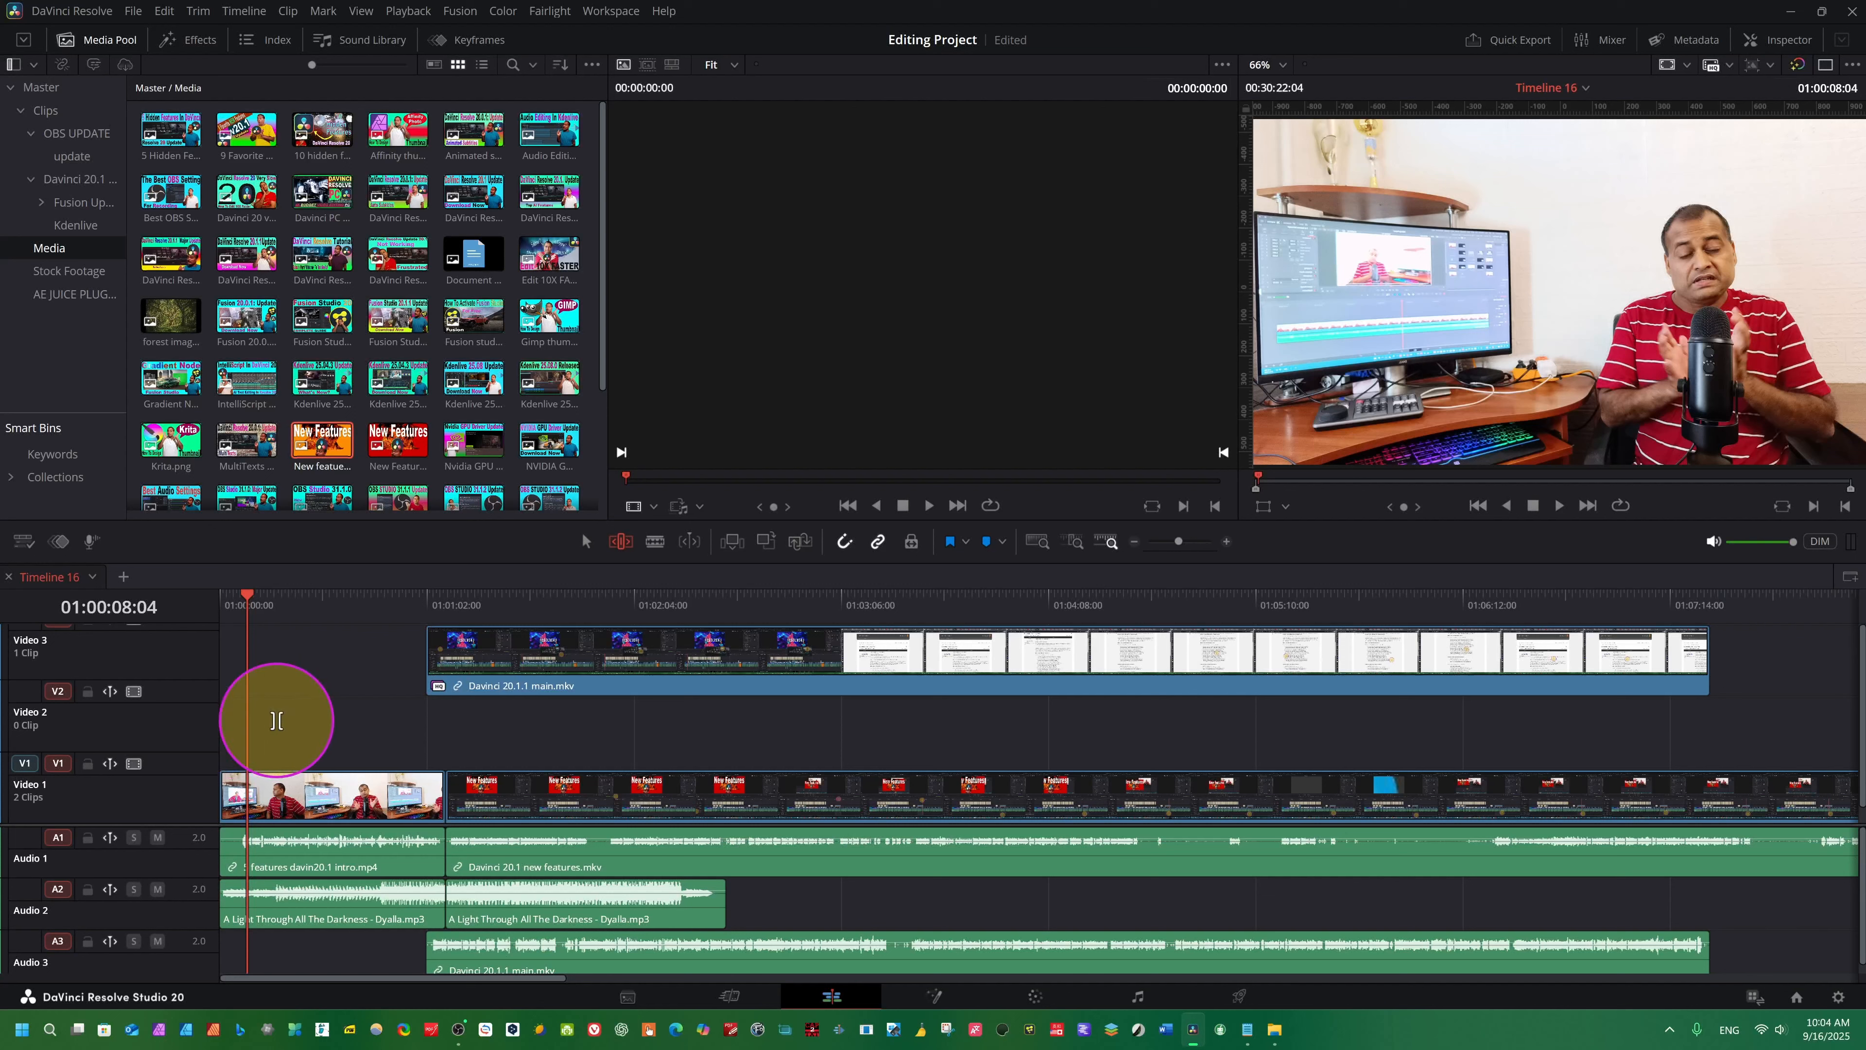
- Patch the V1 source to the Video 2 track and insert the orange New Features image there at 01:00:08:04
click(24, 764)
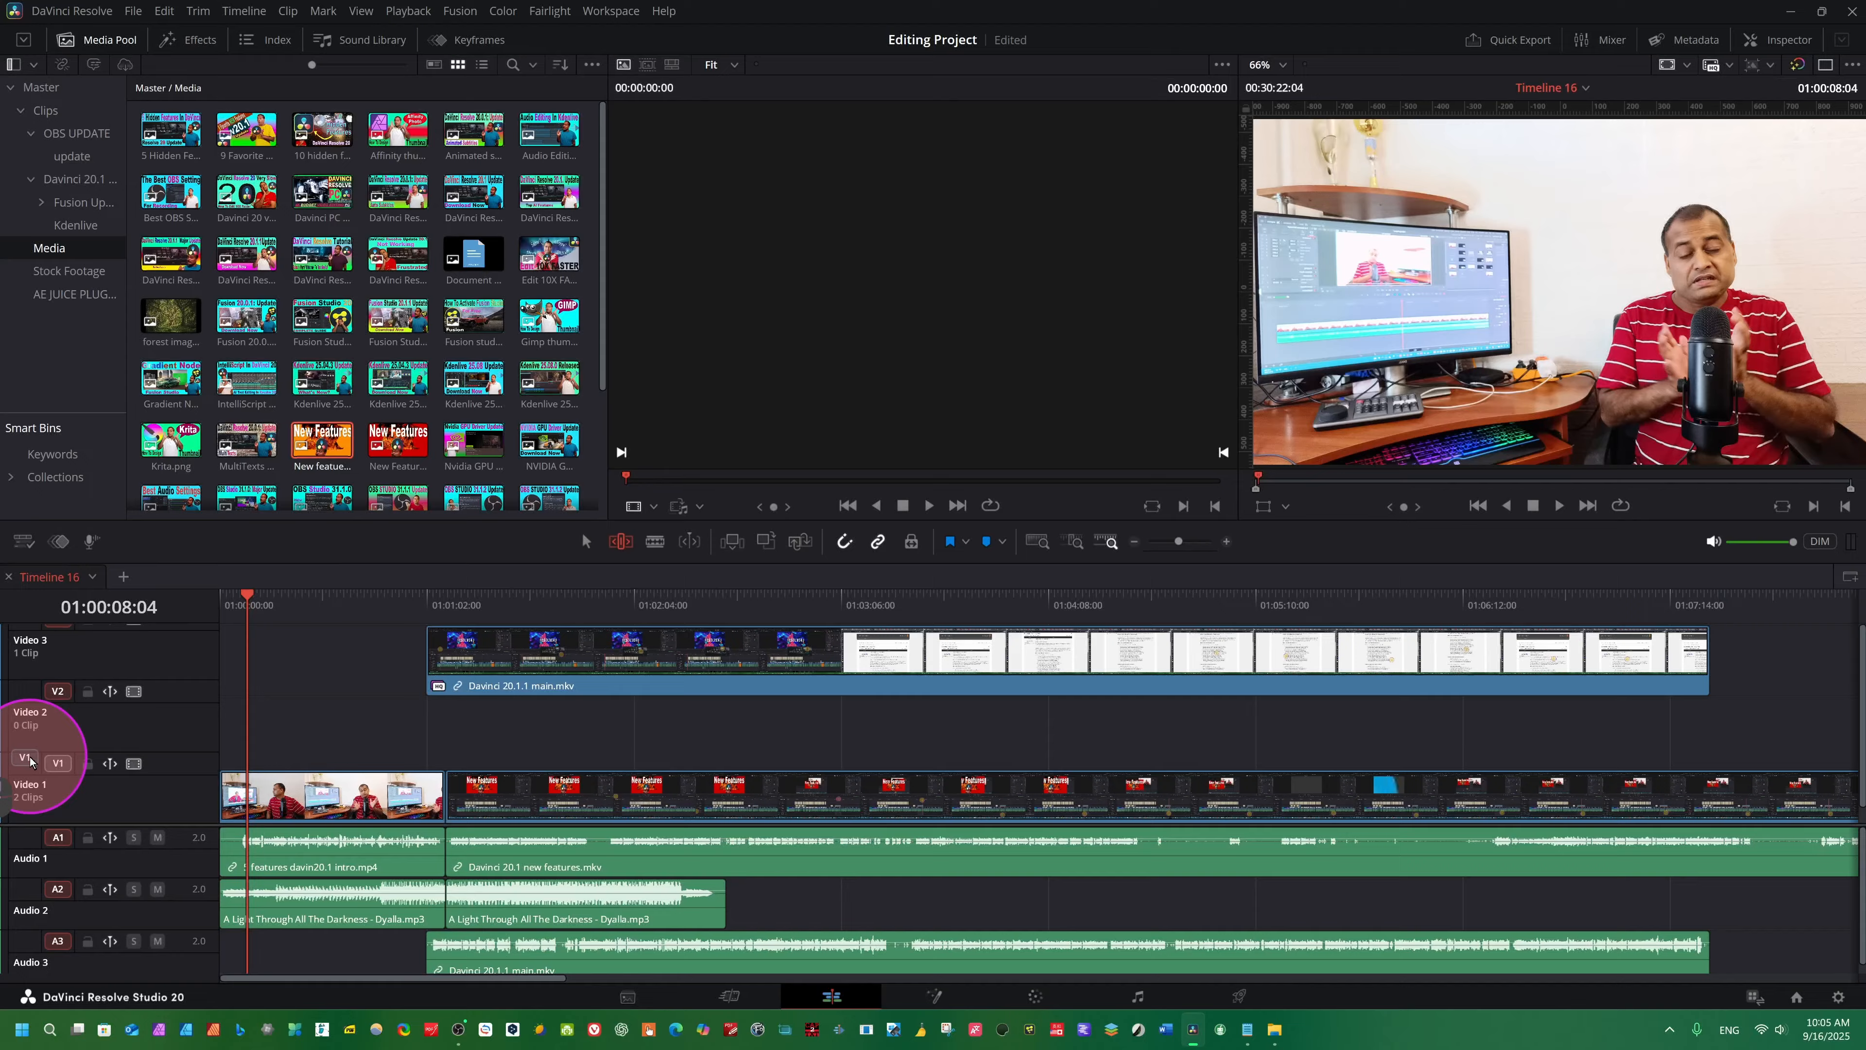
drag(29, 761, 33, 696)
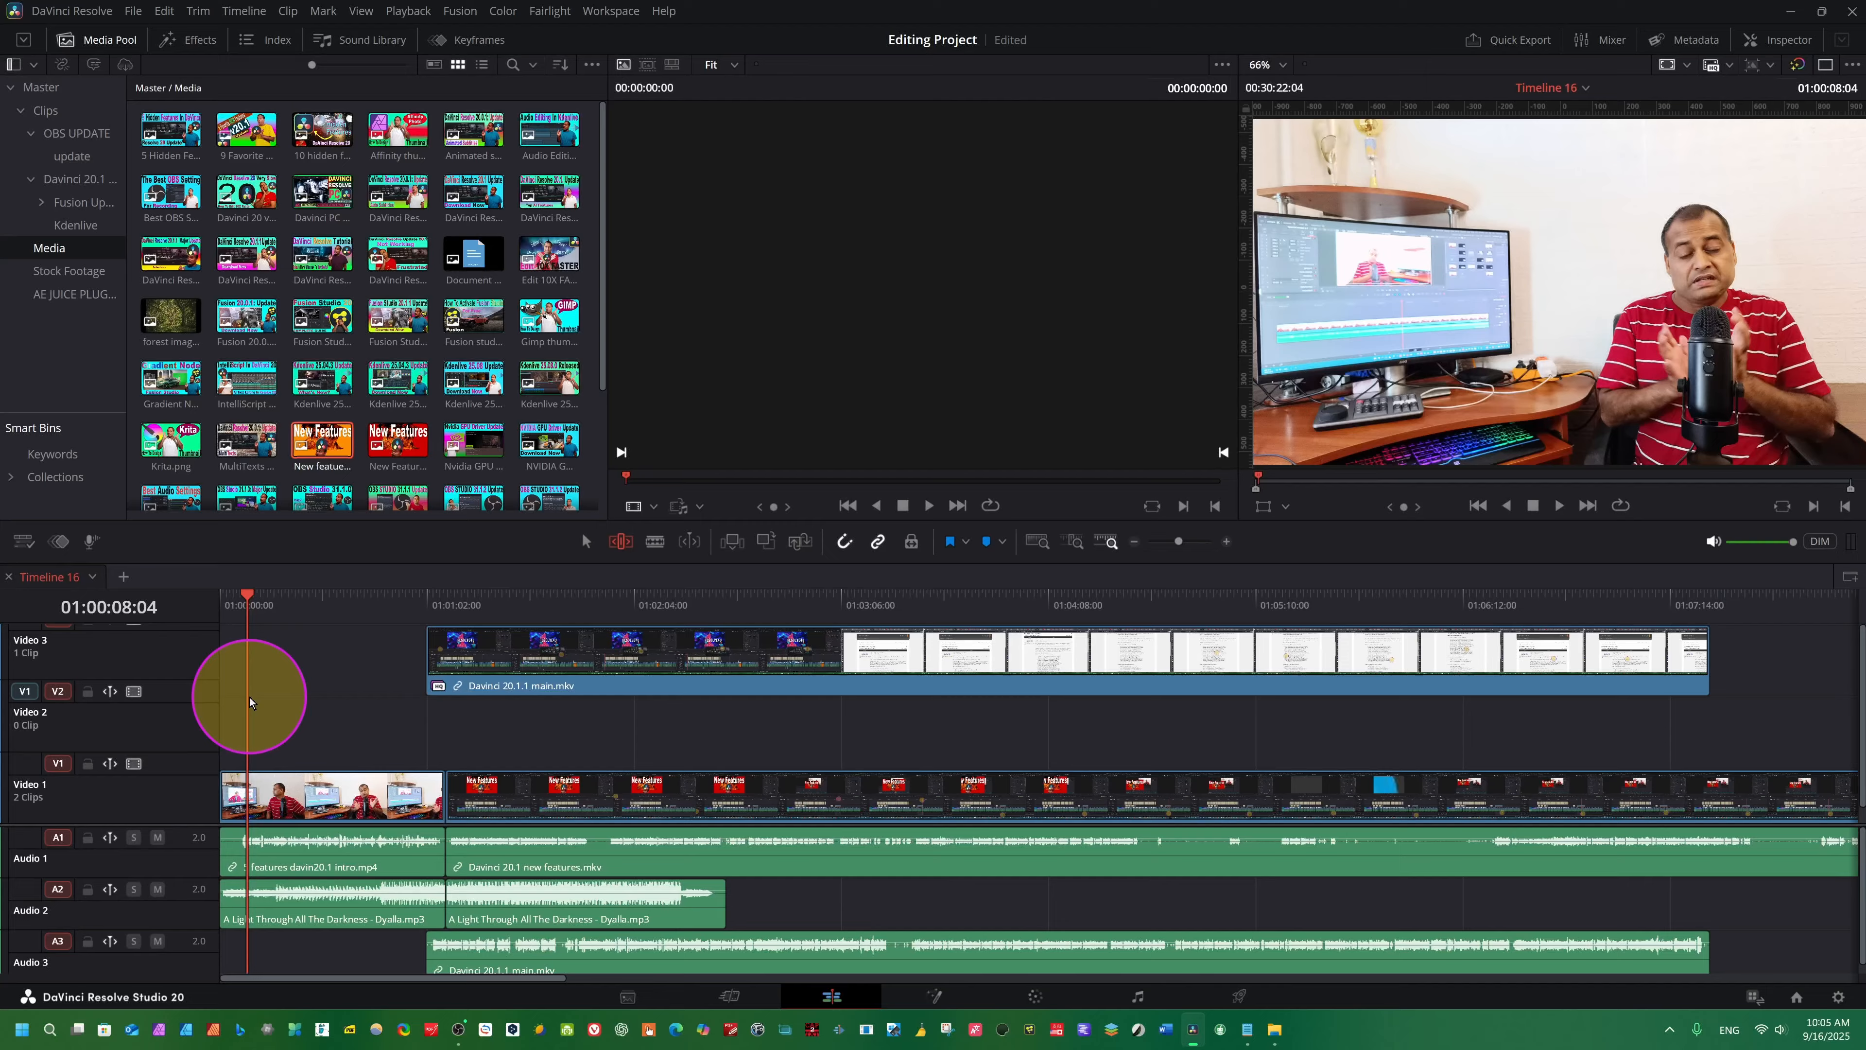
key(F9)
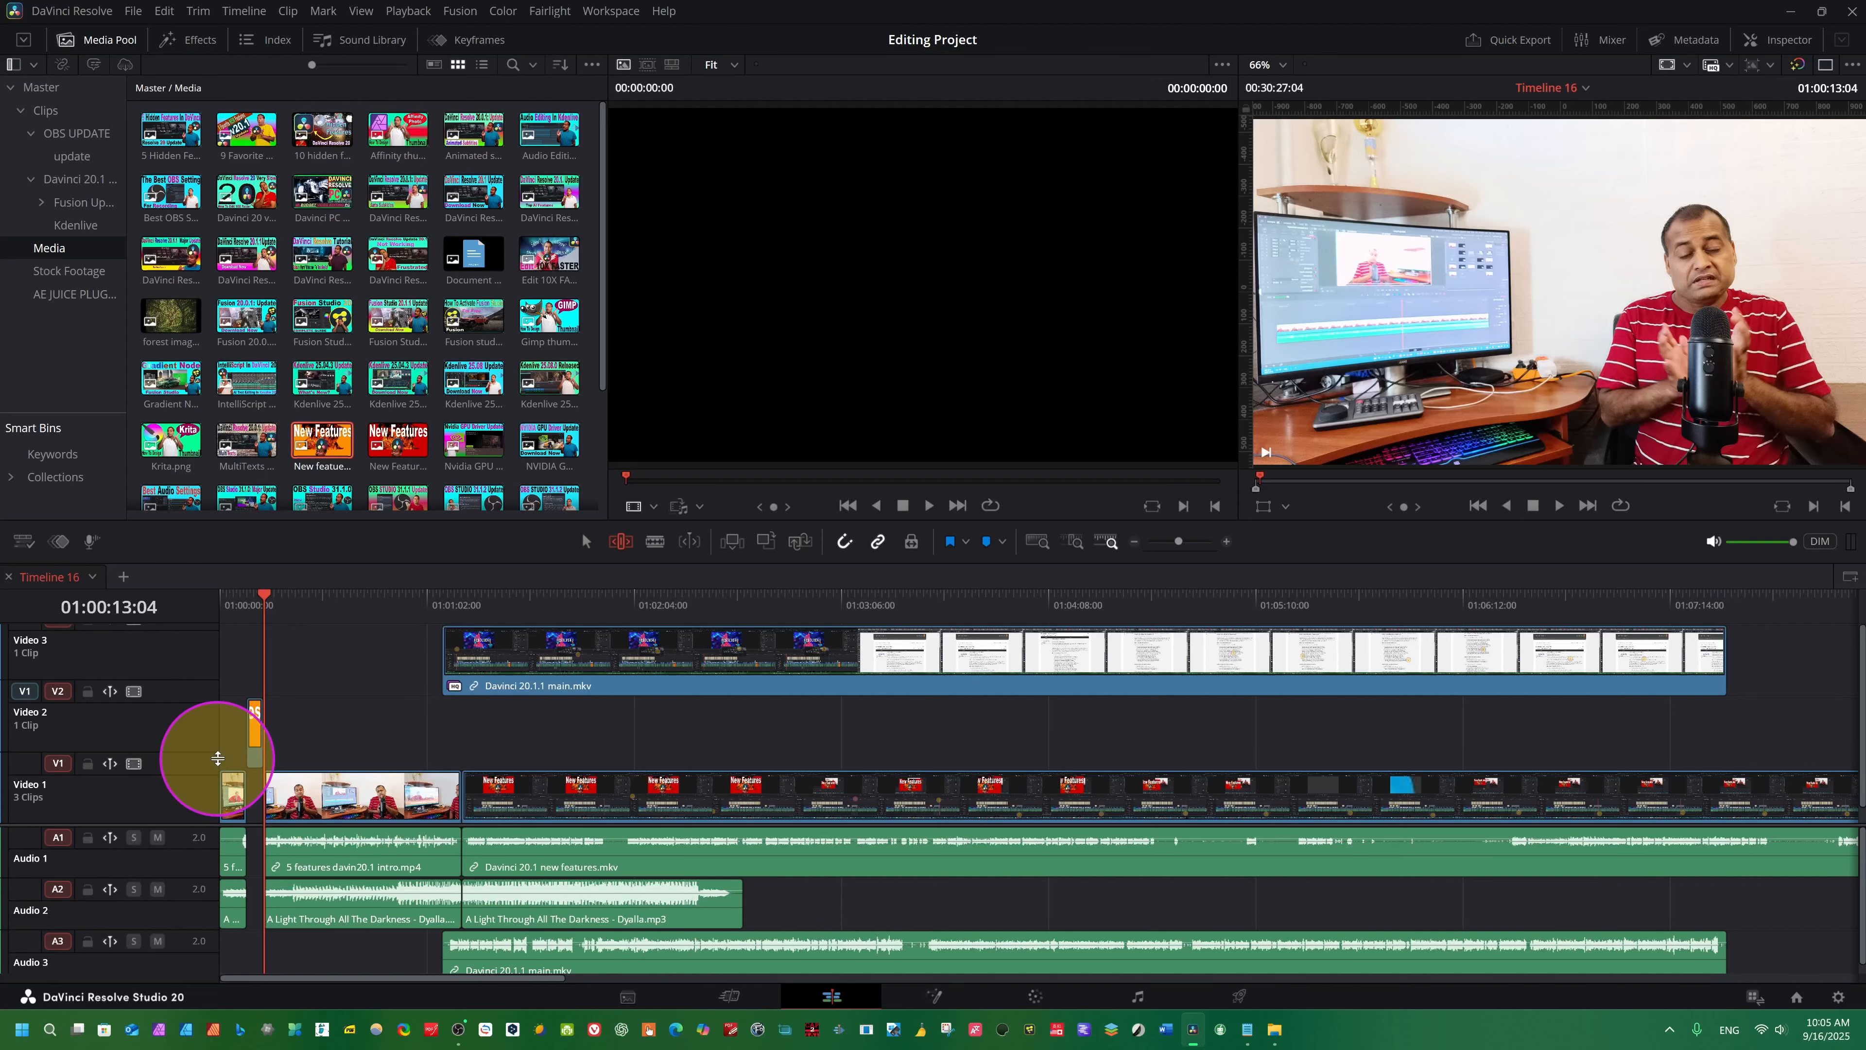
- Switch to Selection Mode and undo the insertion of the orange image on Video 2
key(a)
scroll(361, 661, up, 4)
click(339, 673)
key(ctrl+z)
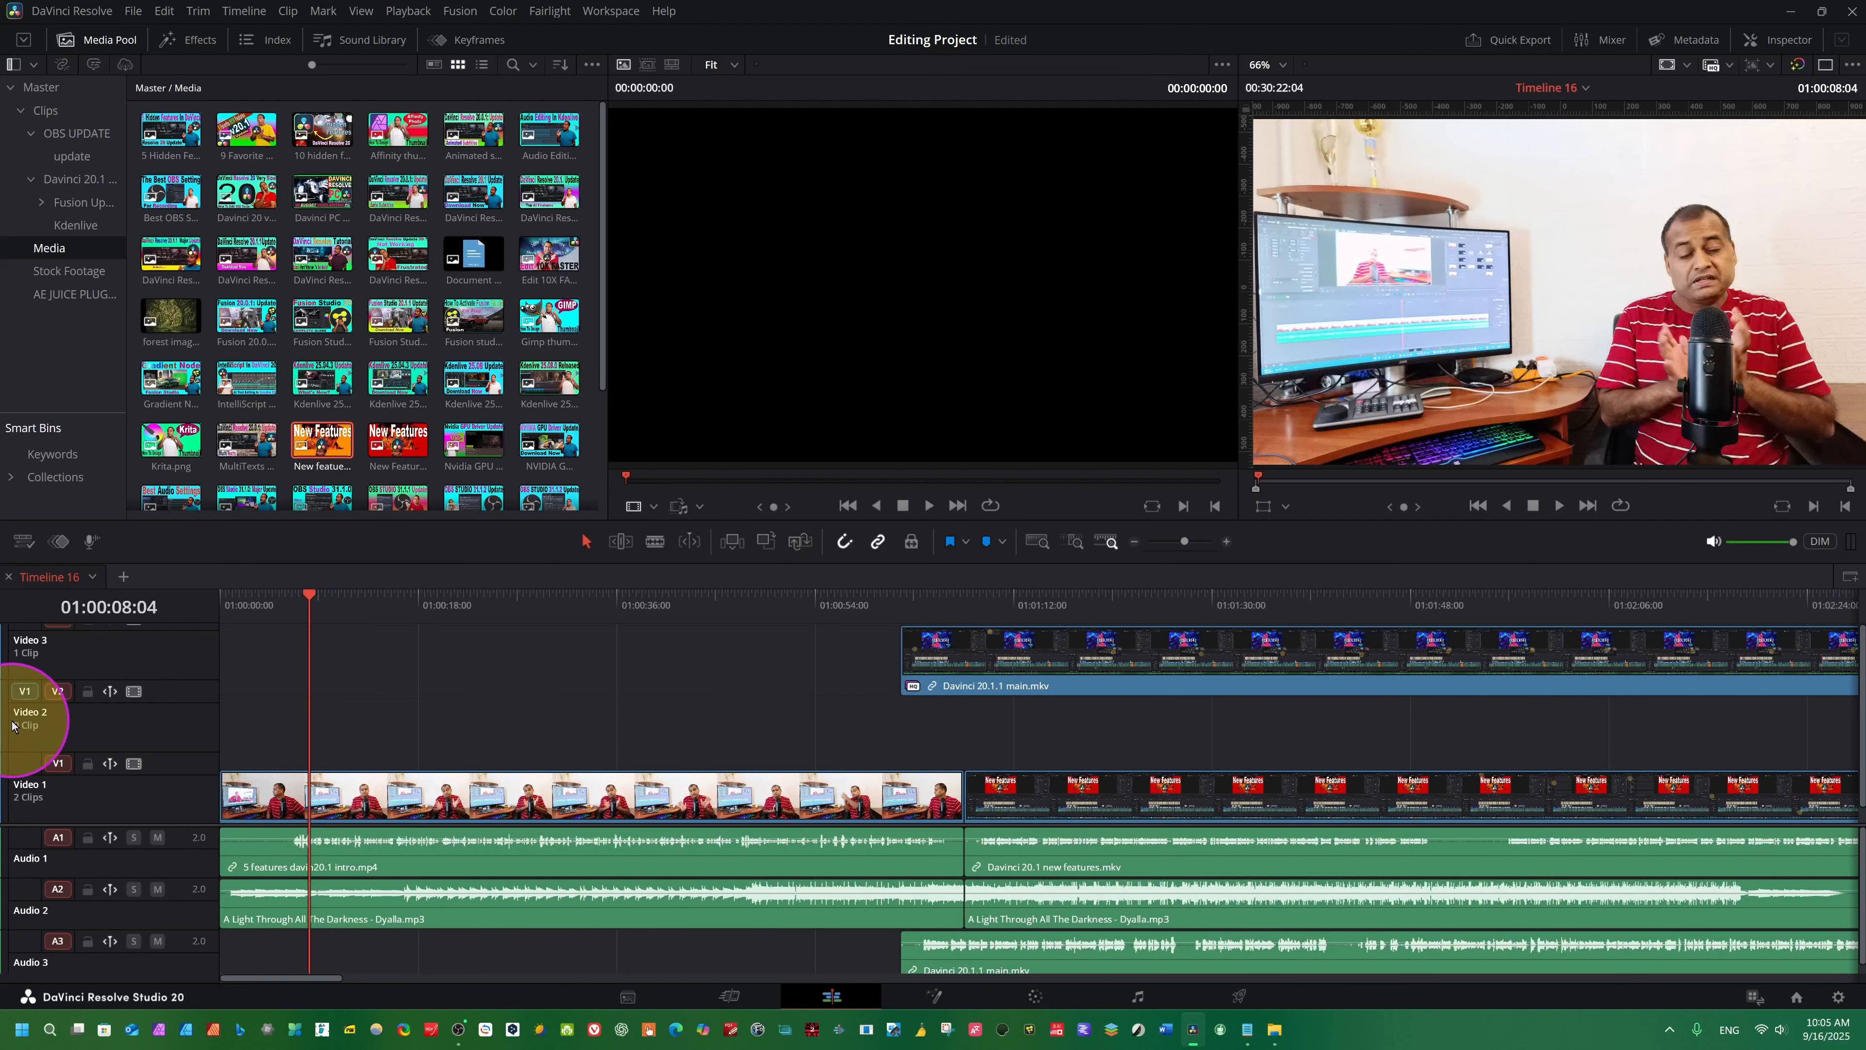
- Insert the red New Features image on the Video 2 track at 01:00:08:04 and select the inserted clip
click(397, 438)
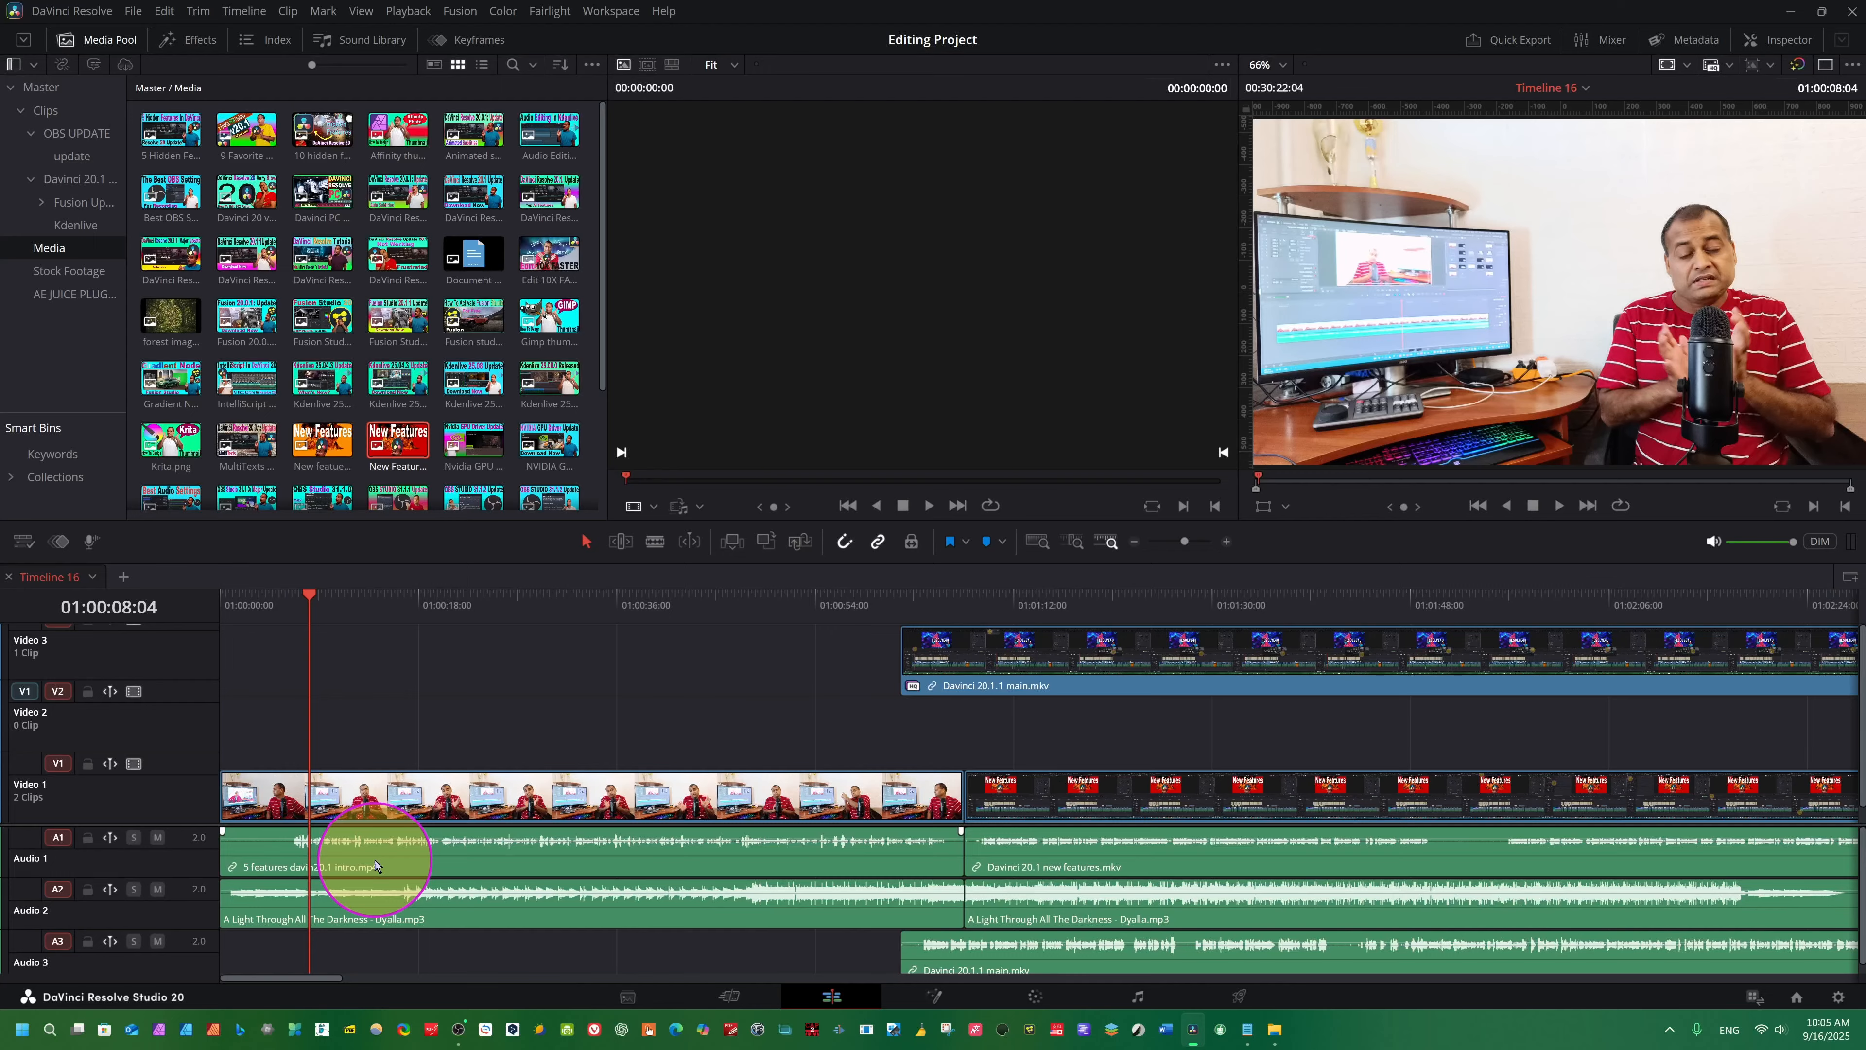
key(F9)
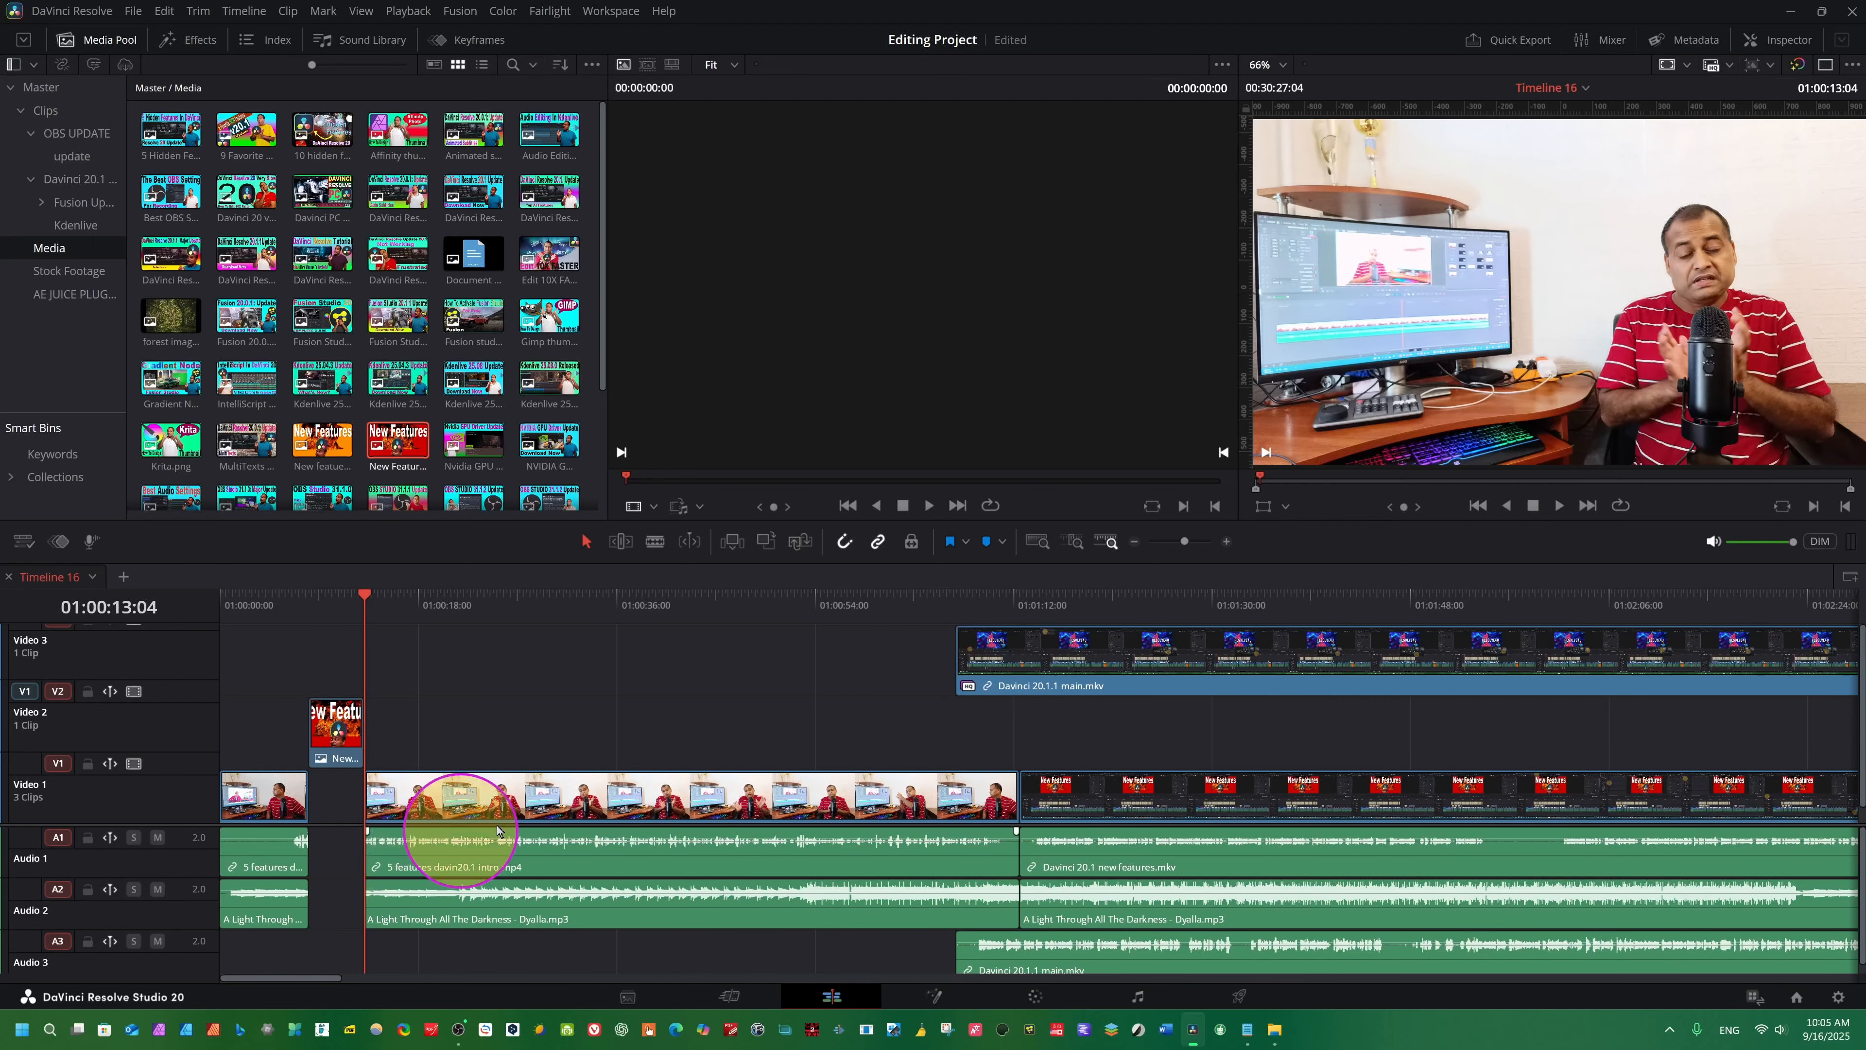
click(334, 718)
drag(334, 718, 294, 693)
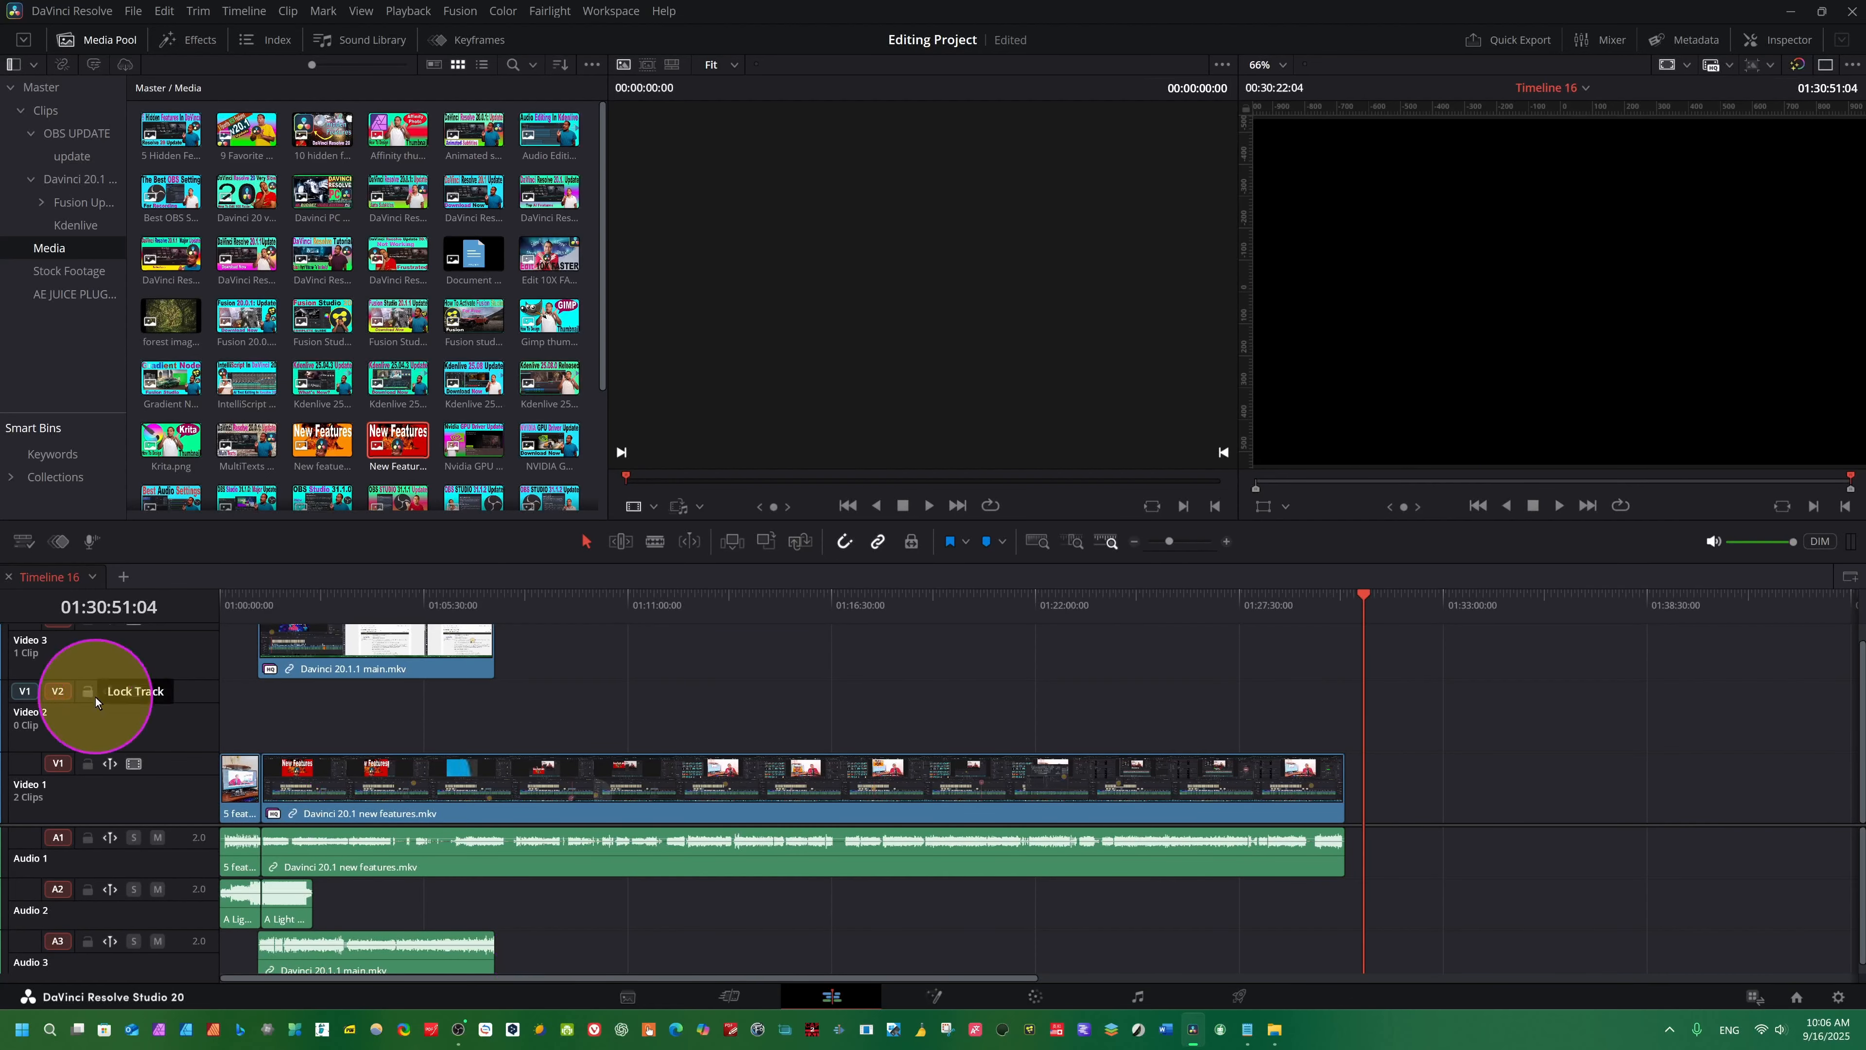
- Patch the V1 source back to Video 1 and overwrite the timeline with "Davinci 20 very slow.png" at 01:30:51:04
click(246, 193)
click(1520, 800)
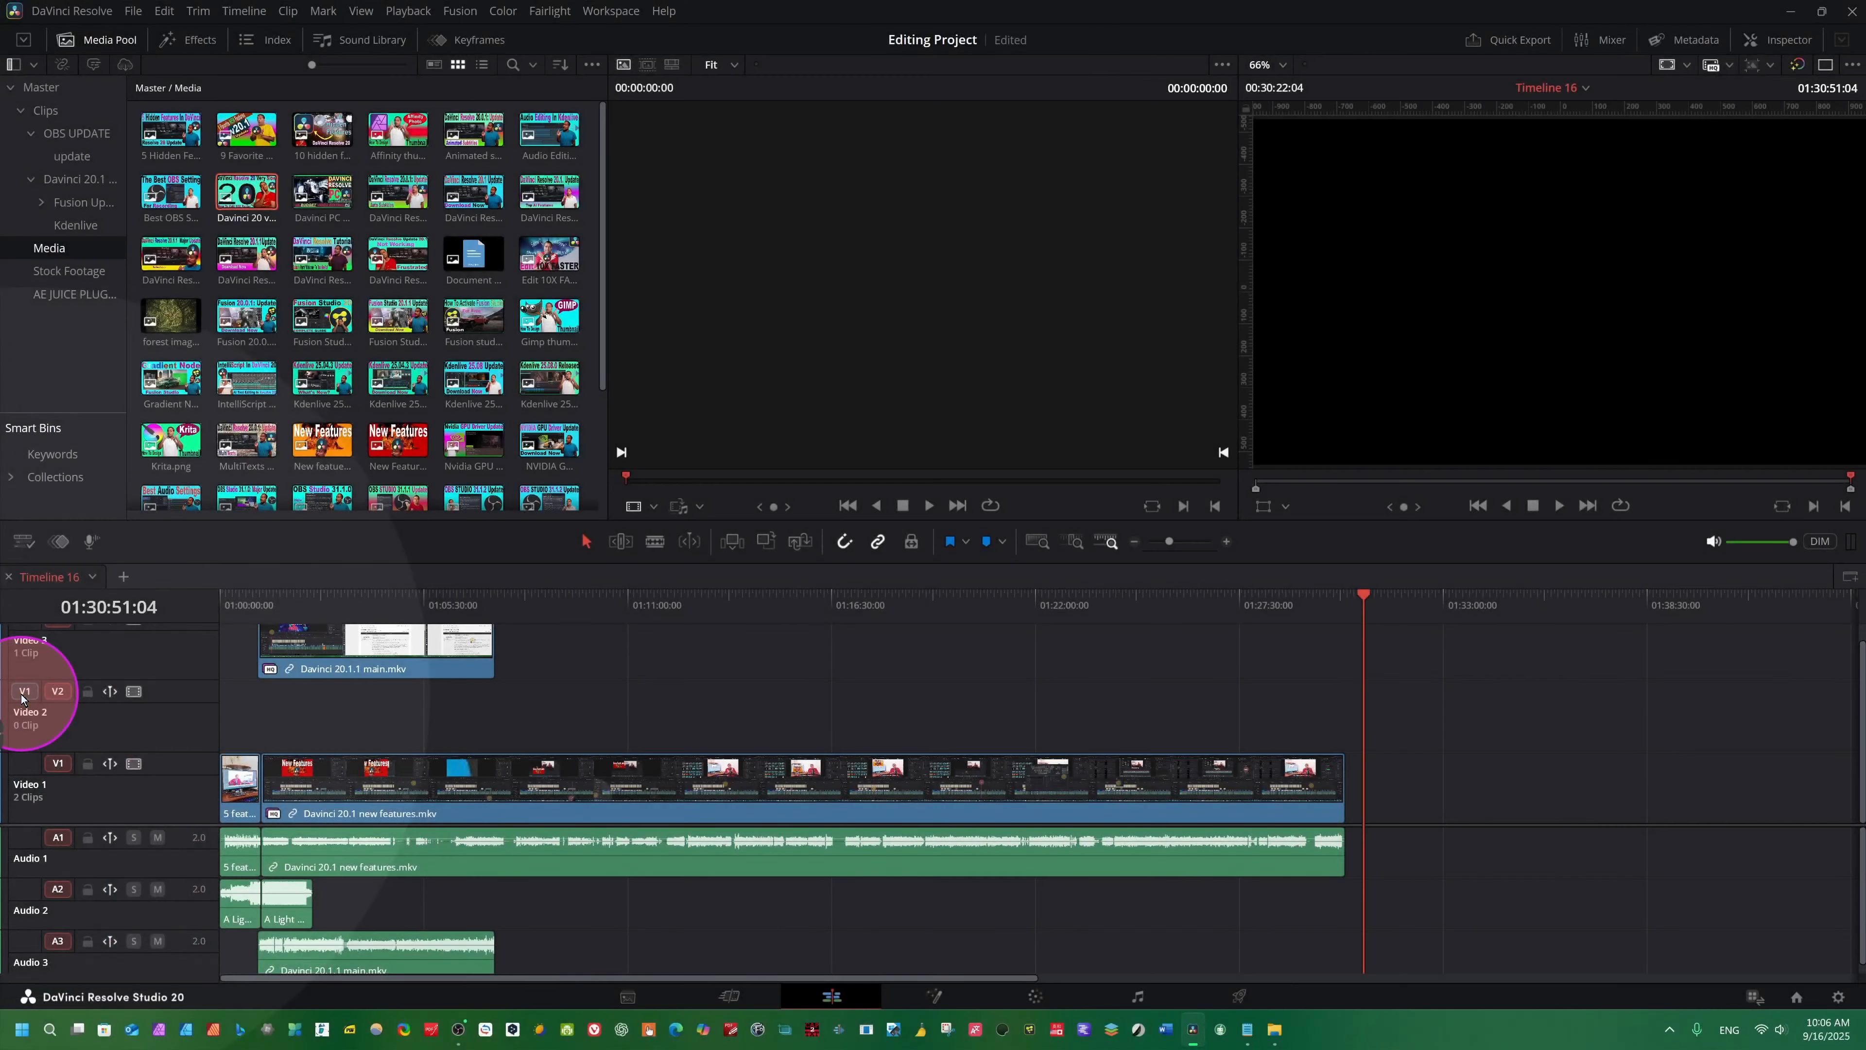
drag(22, 698, 18, 769)
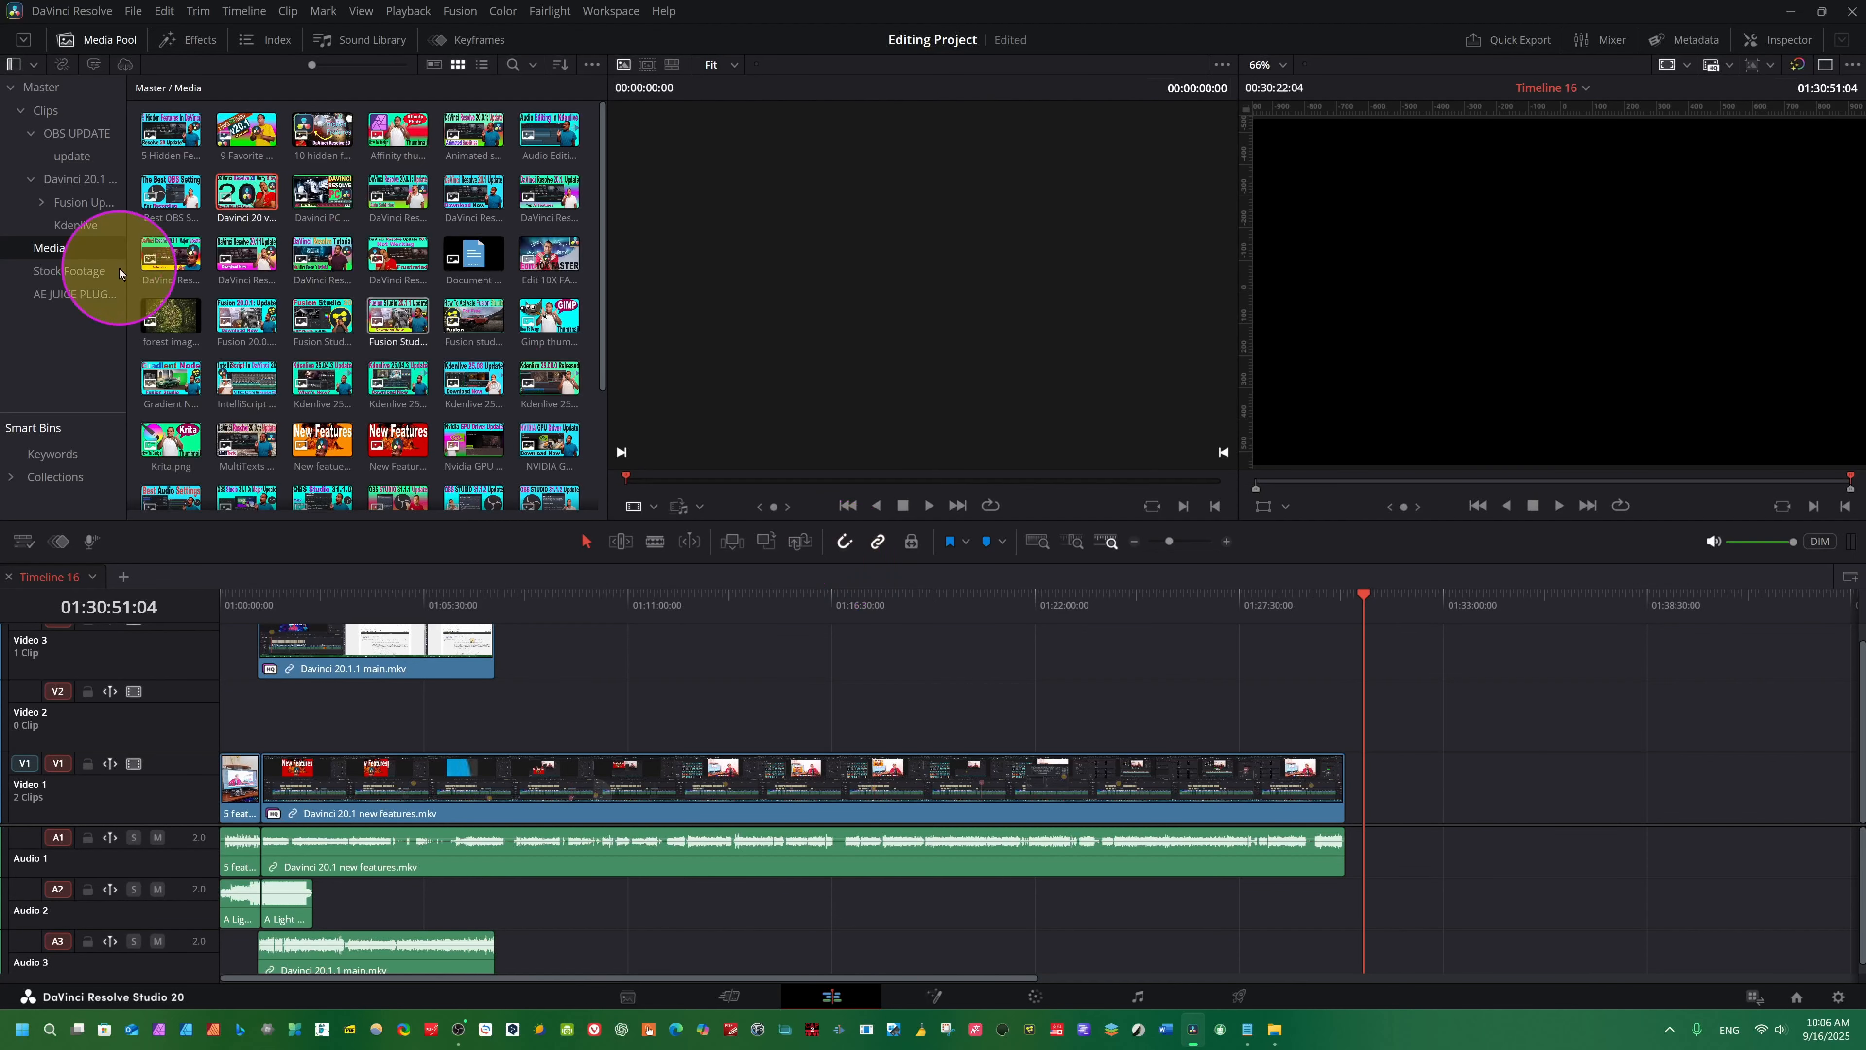
click(230, 198)
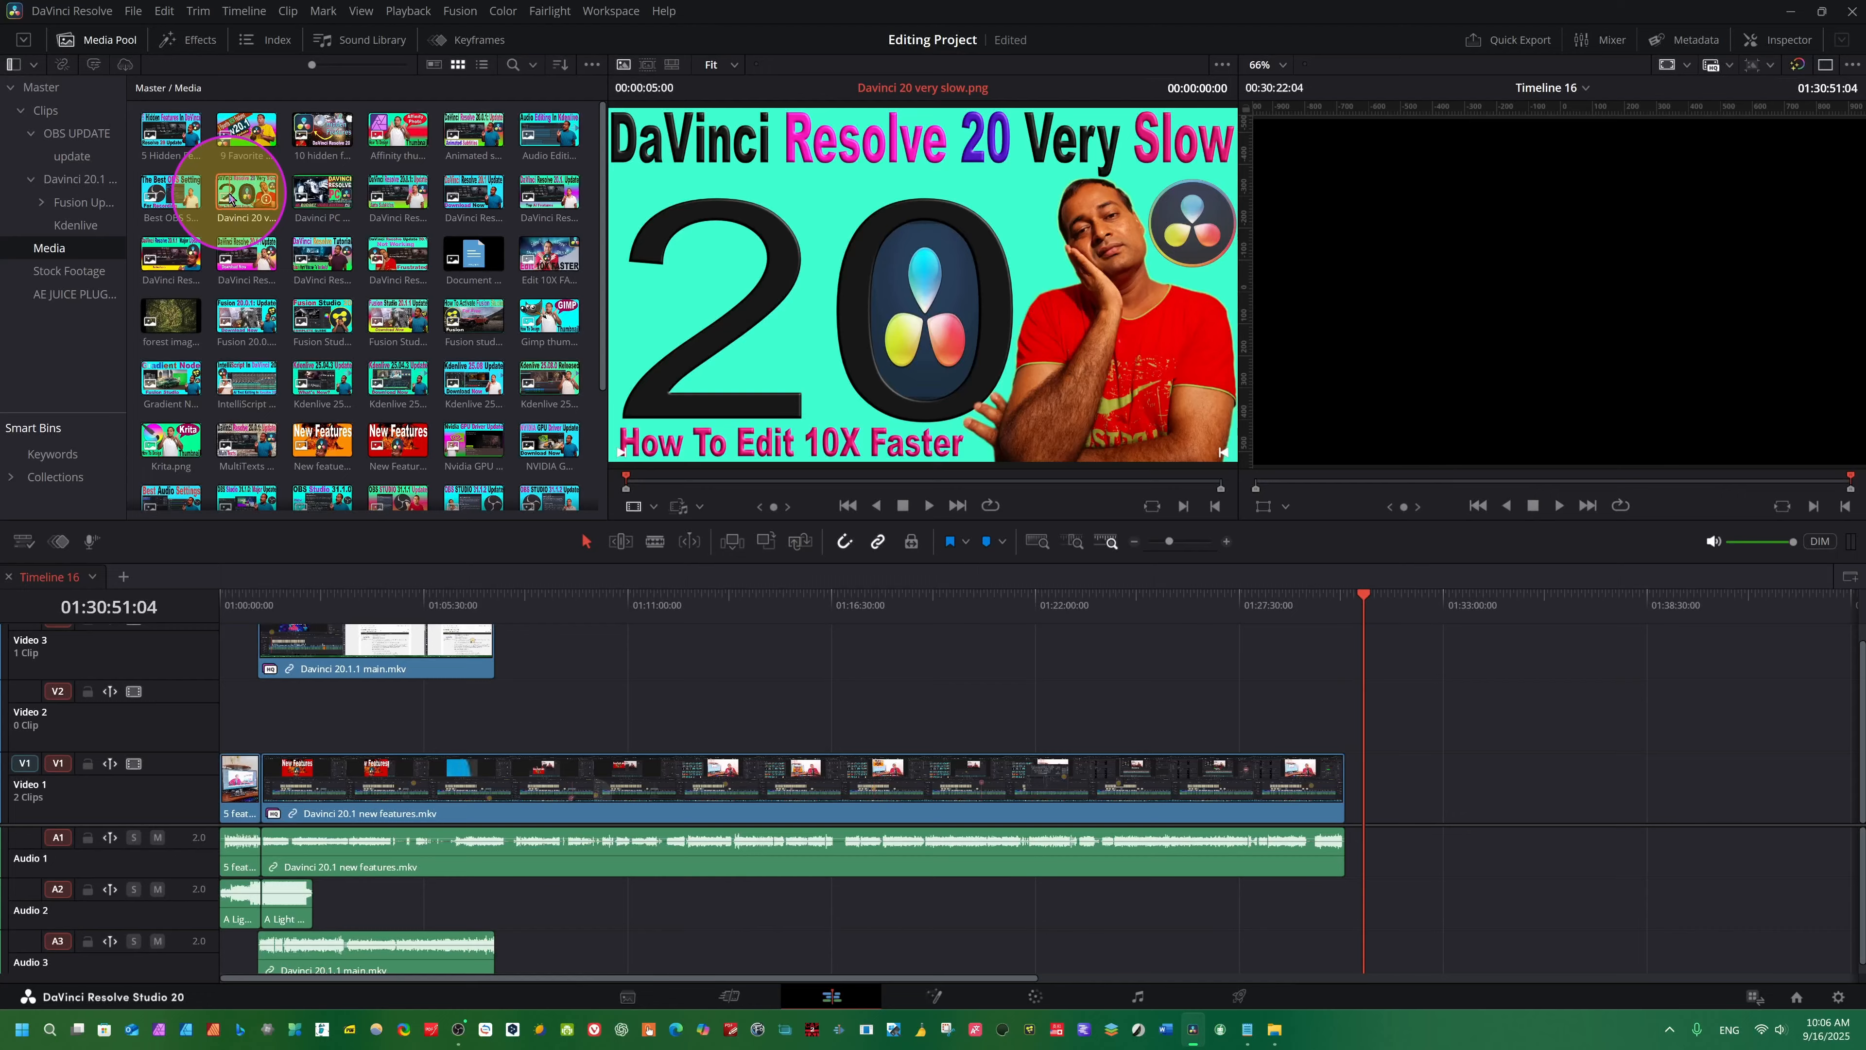
key(F10)
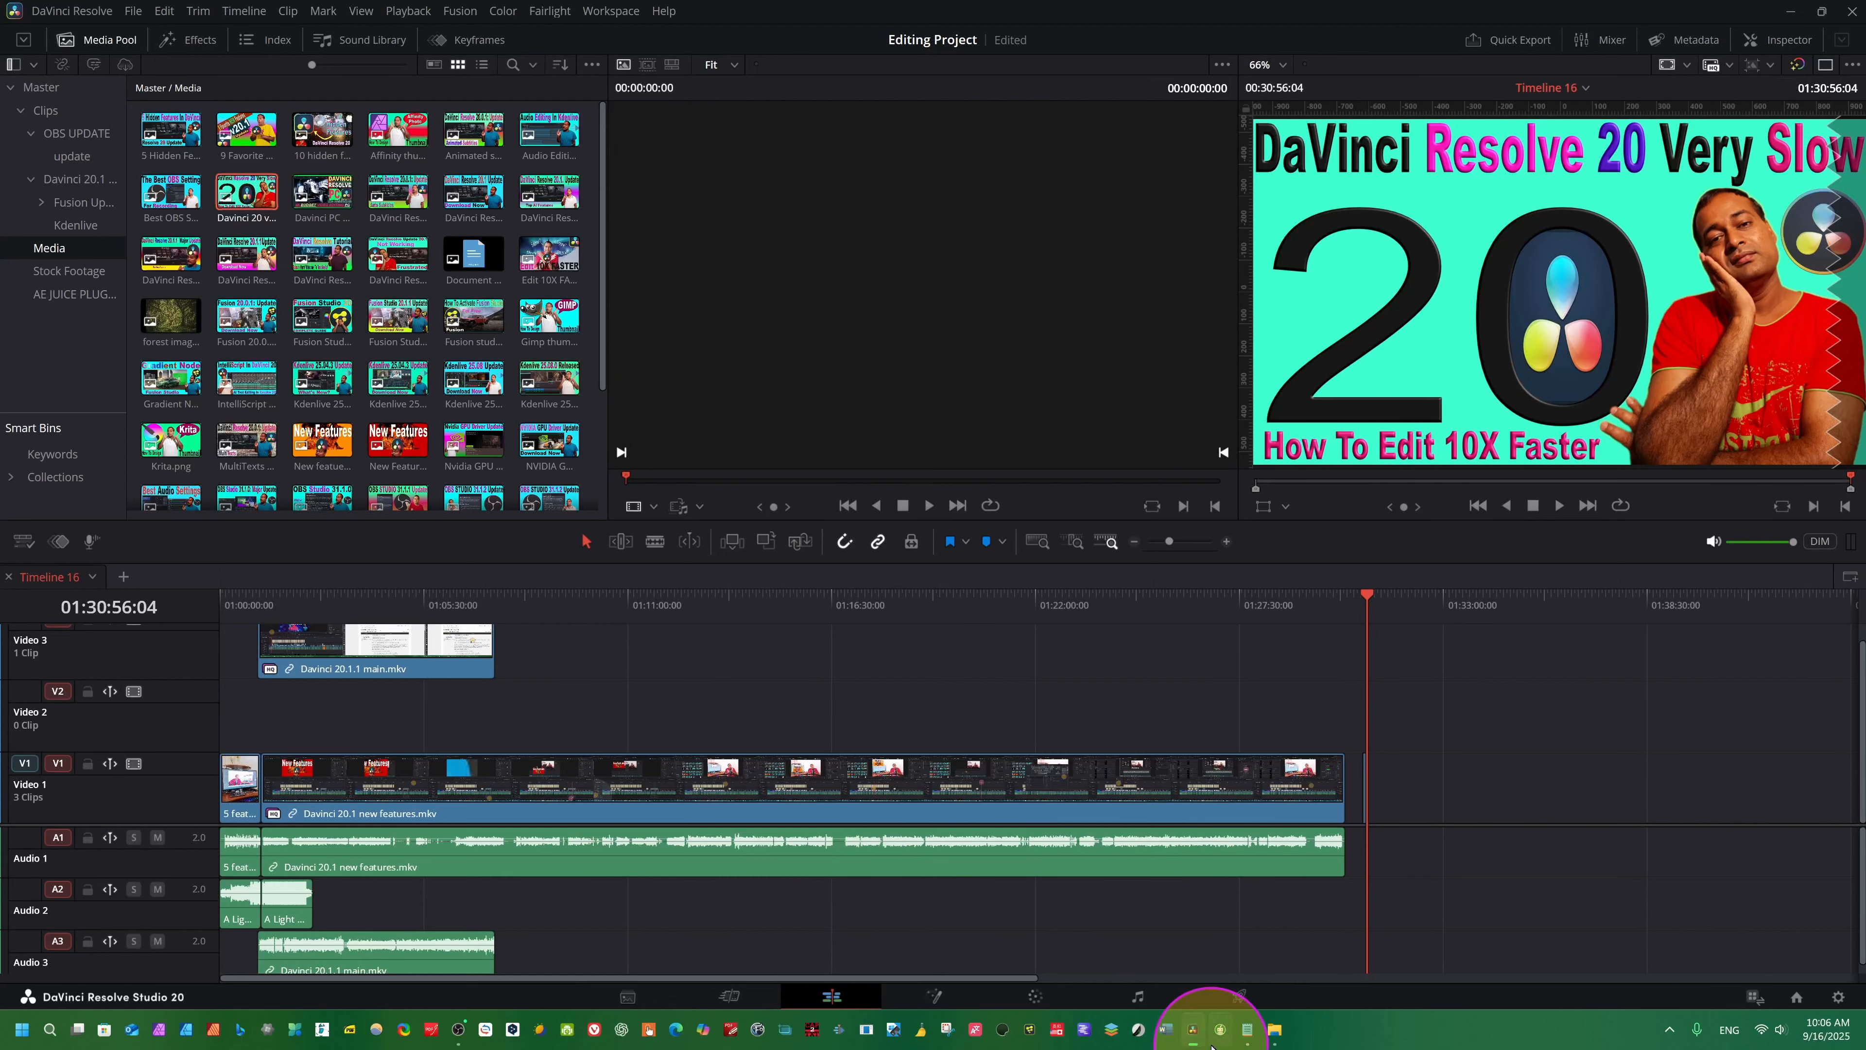
scroll(1323, 720, up, 5)
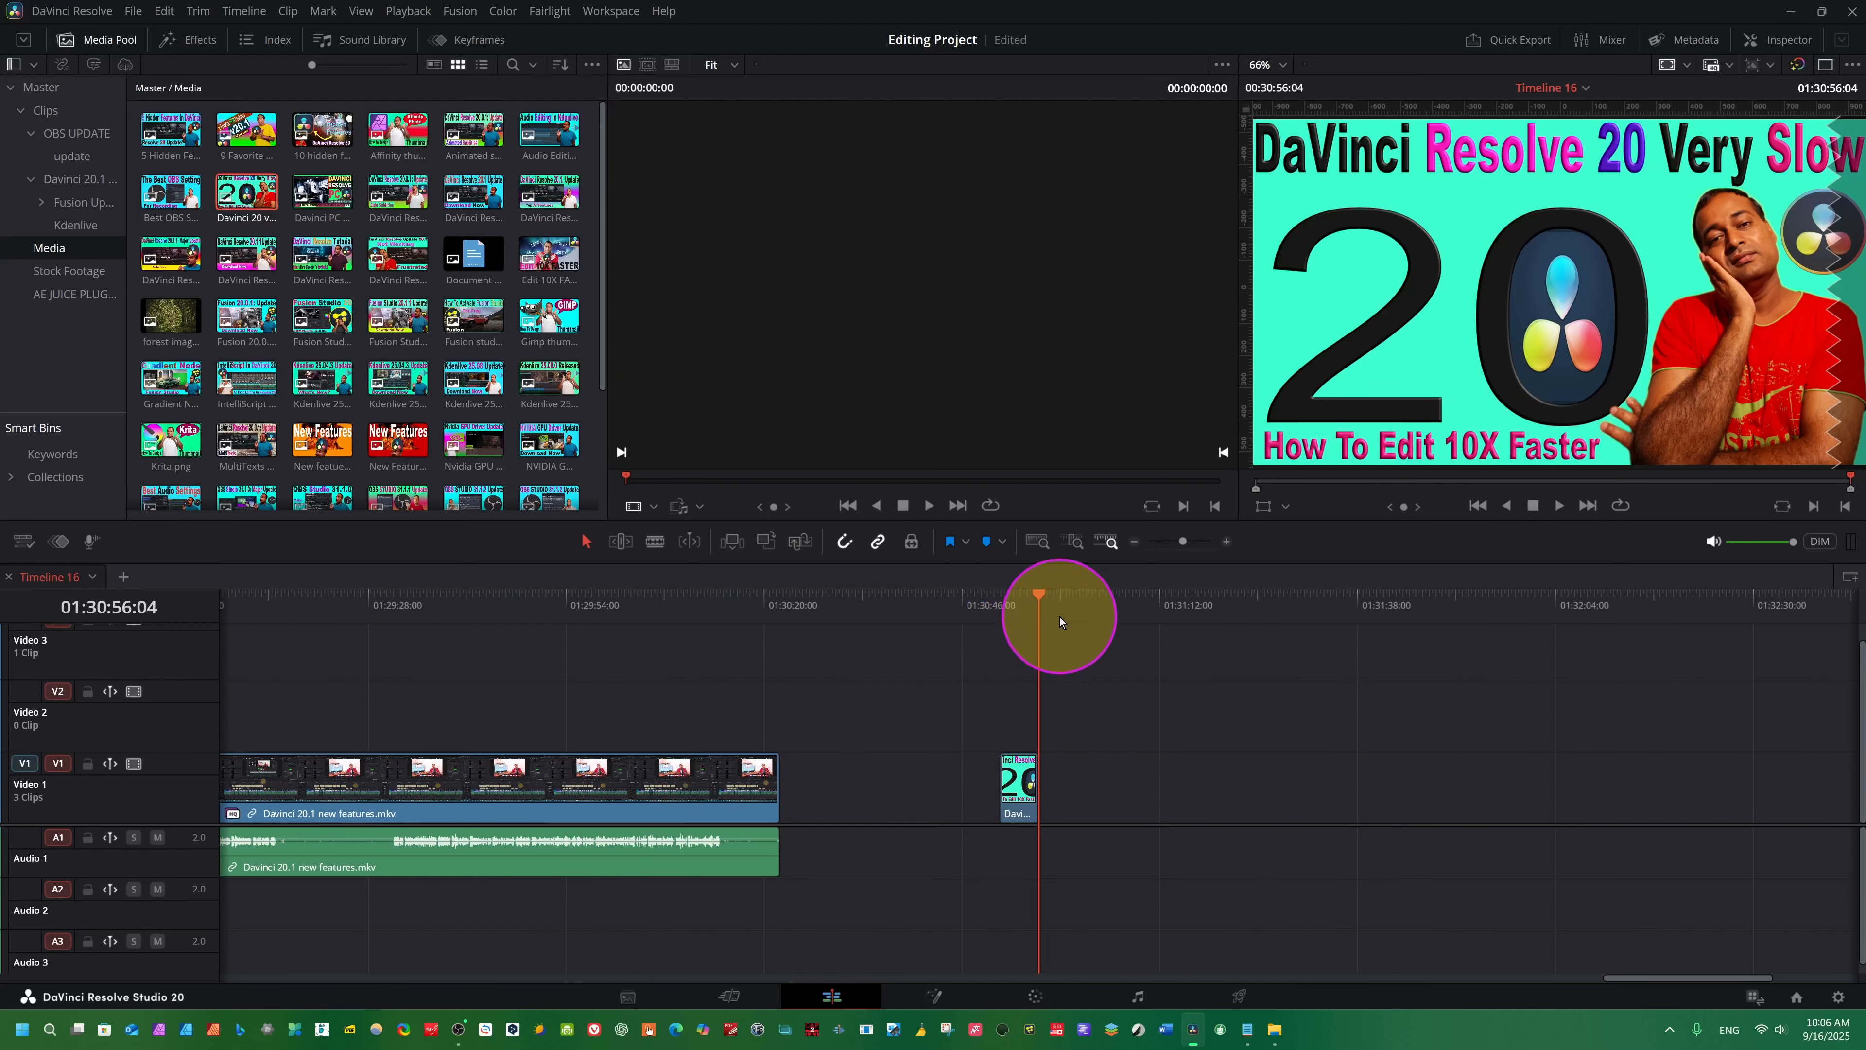
drag(1036, 618, 1014, 723)
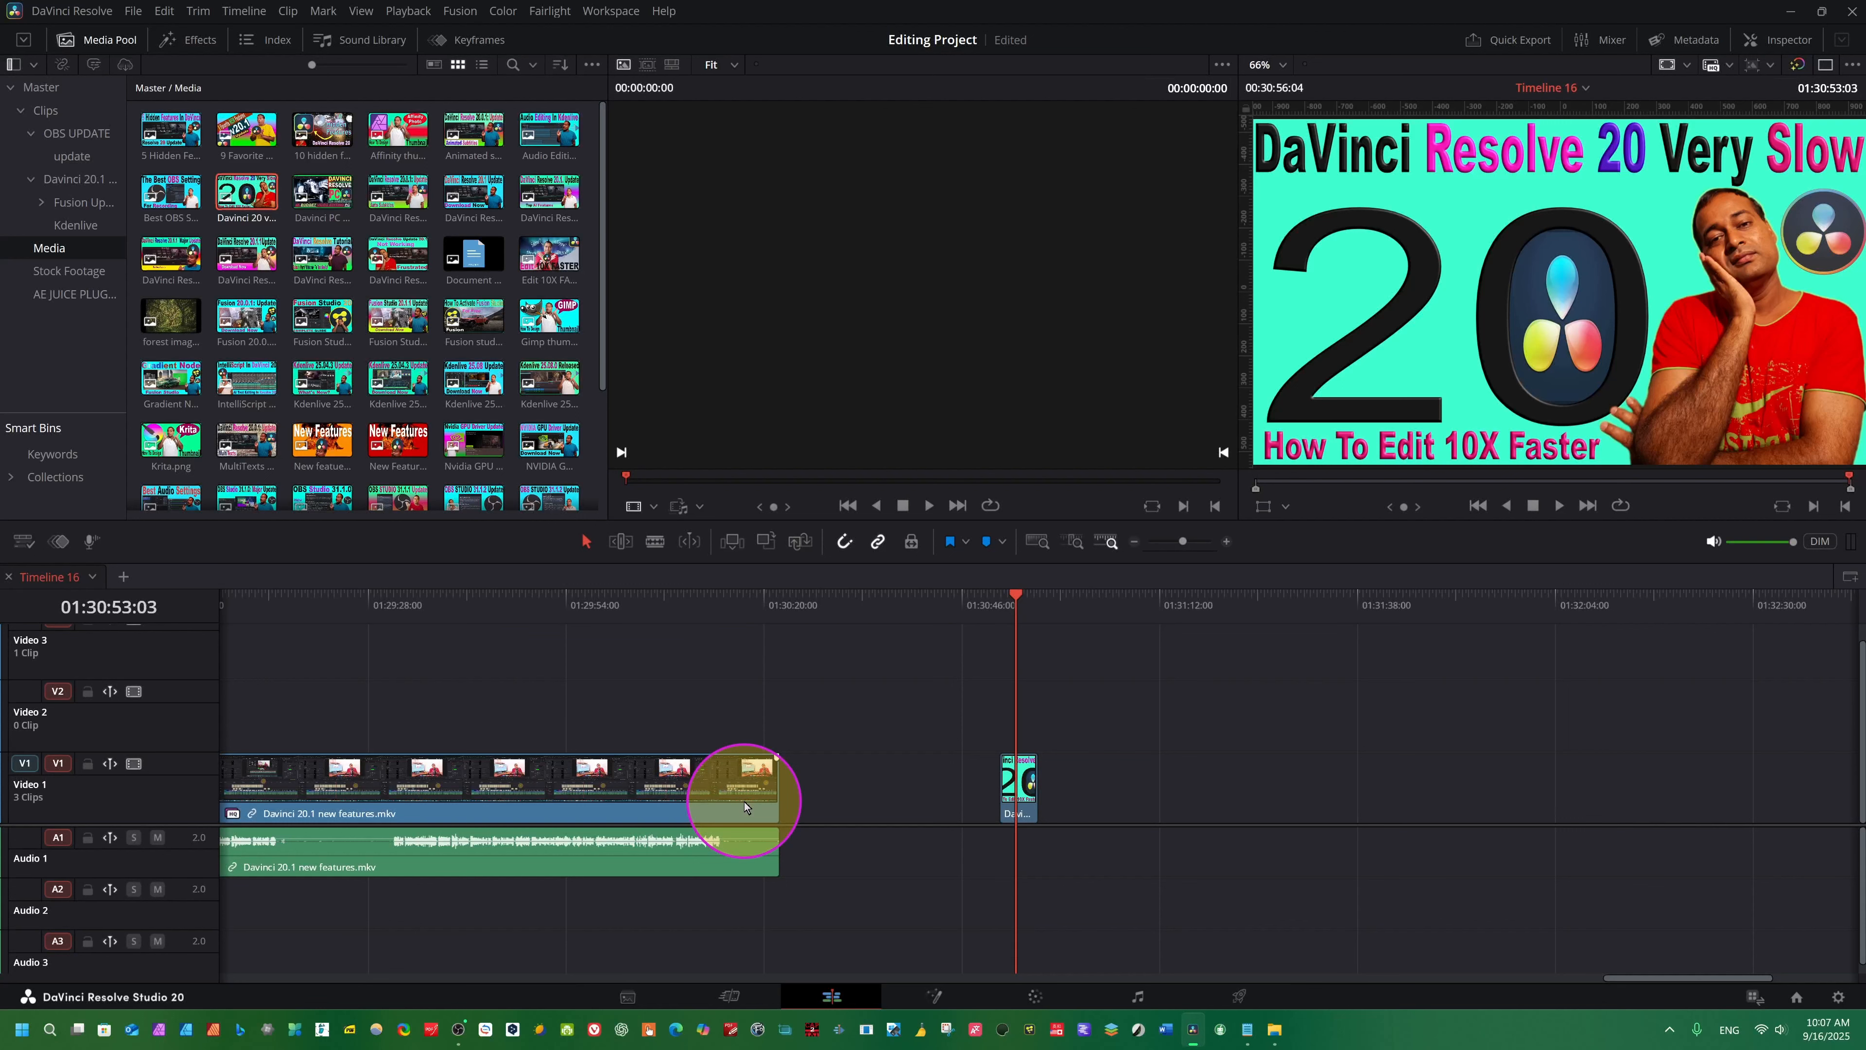
key(shift+z)
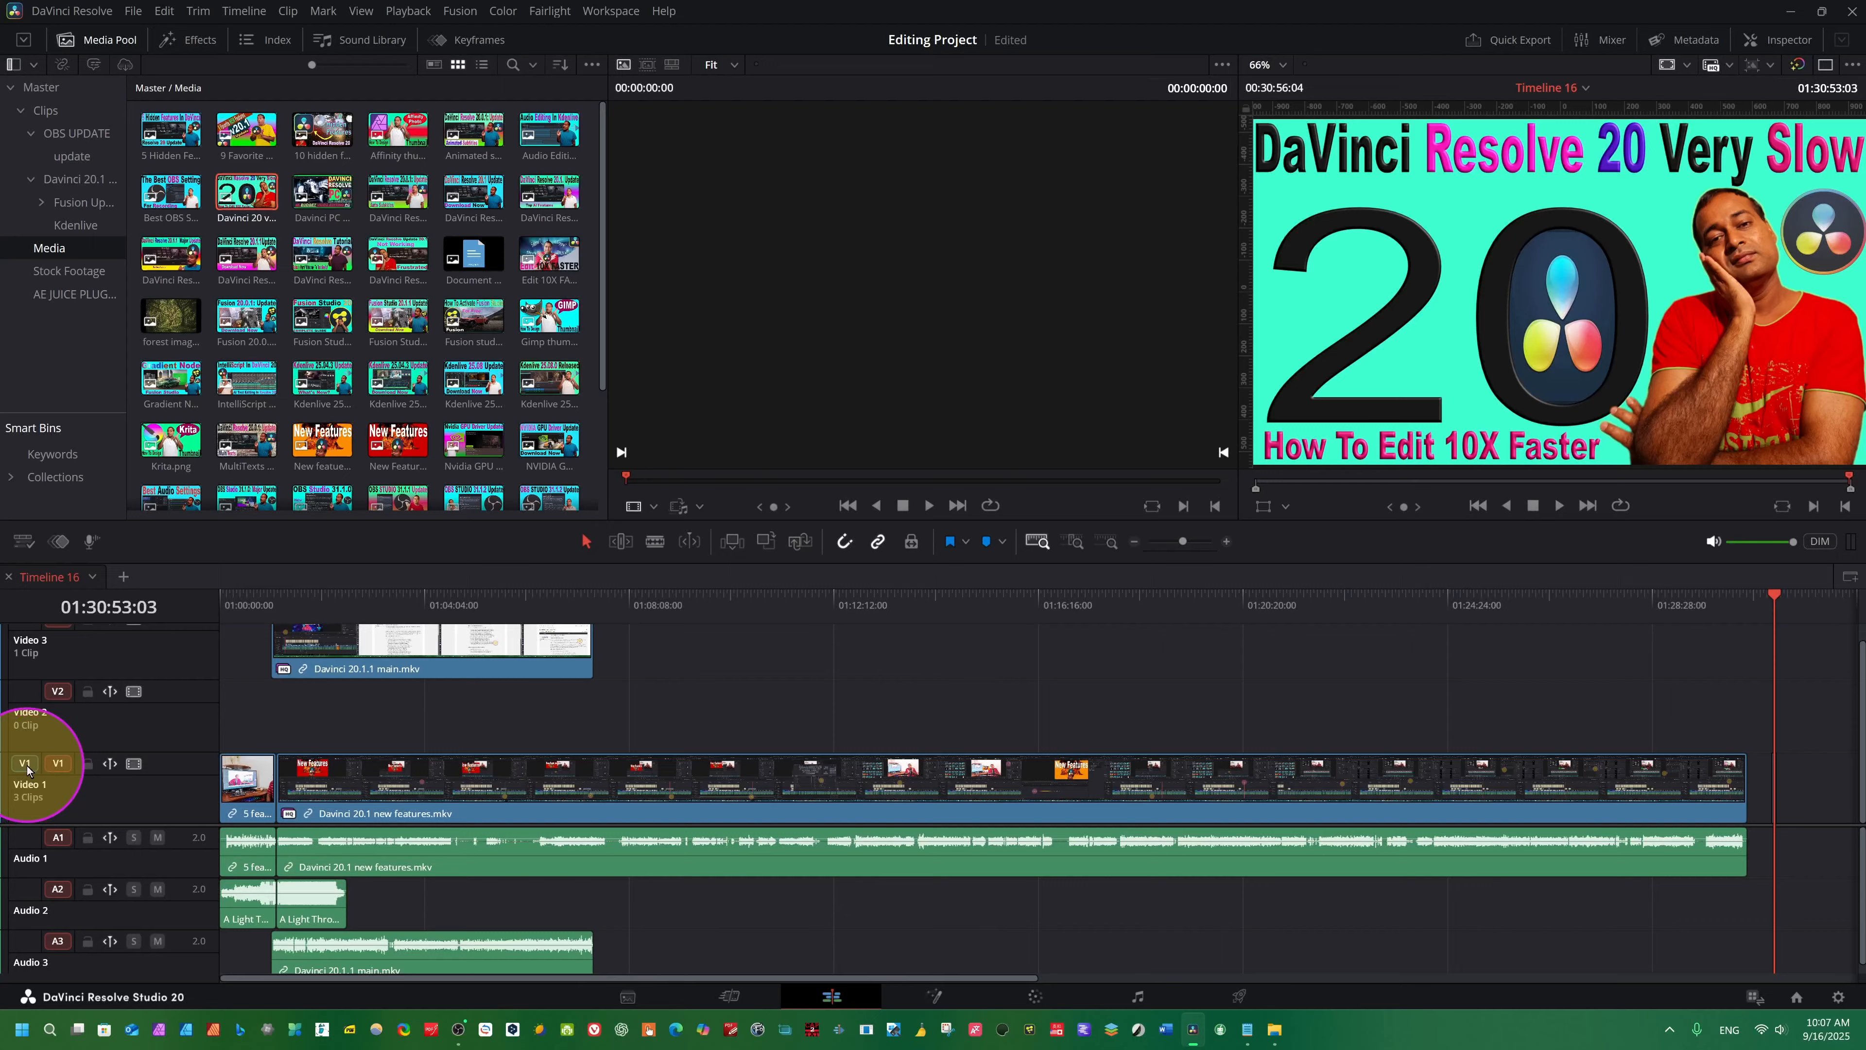
- Patch the V1 source to the Video 2 track and move the playhead to 01:31:20:24
drag(27, 769, 55, 695)
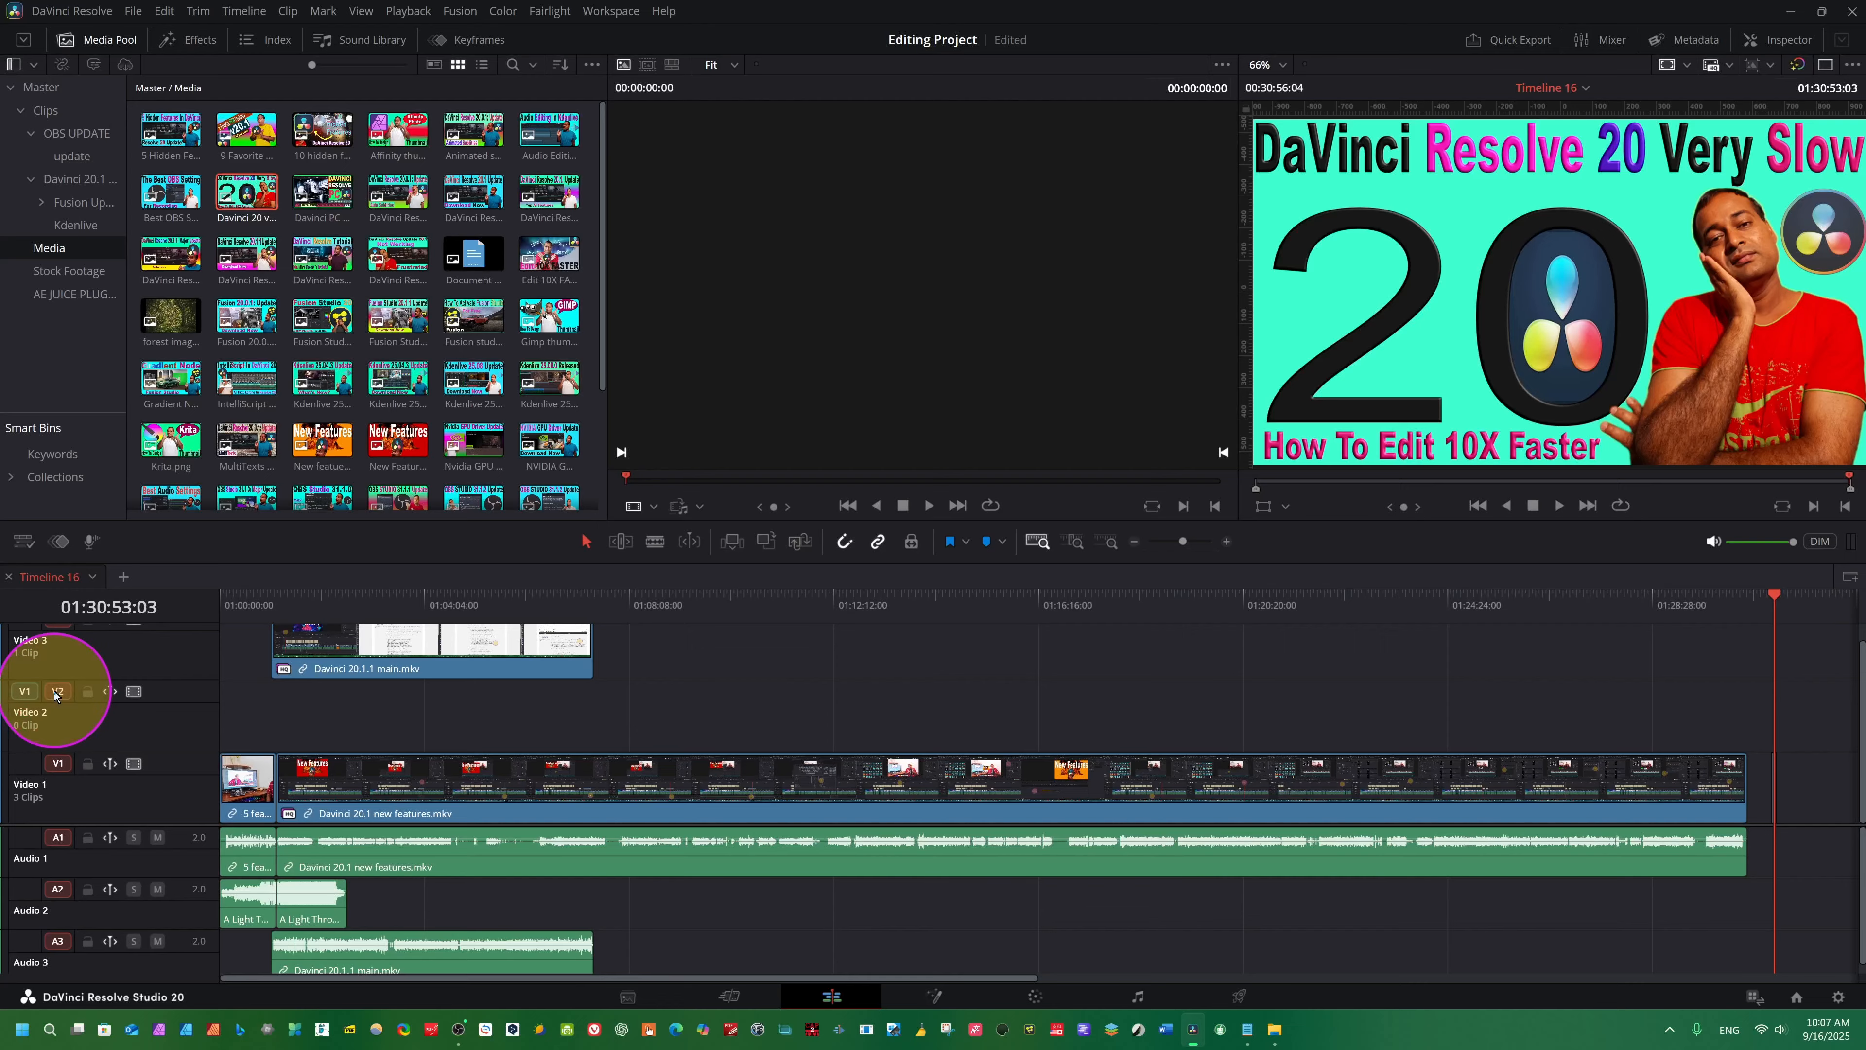
drag(1774, 599, 1783, 735)
click(1798, 599)
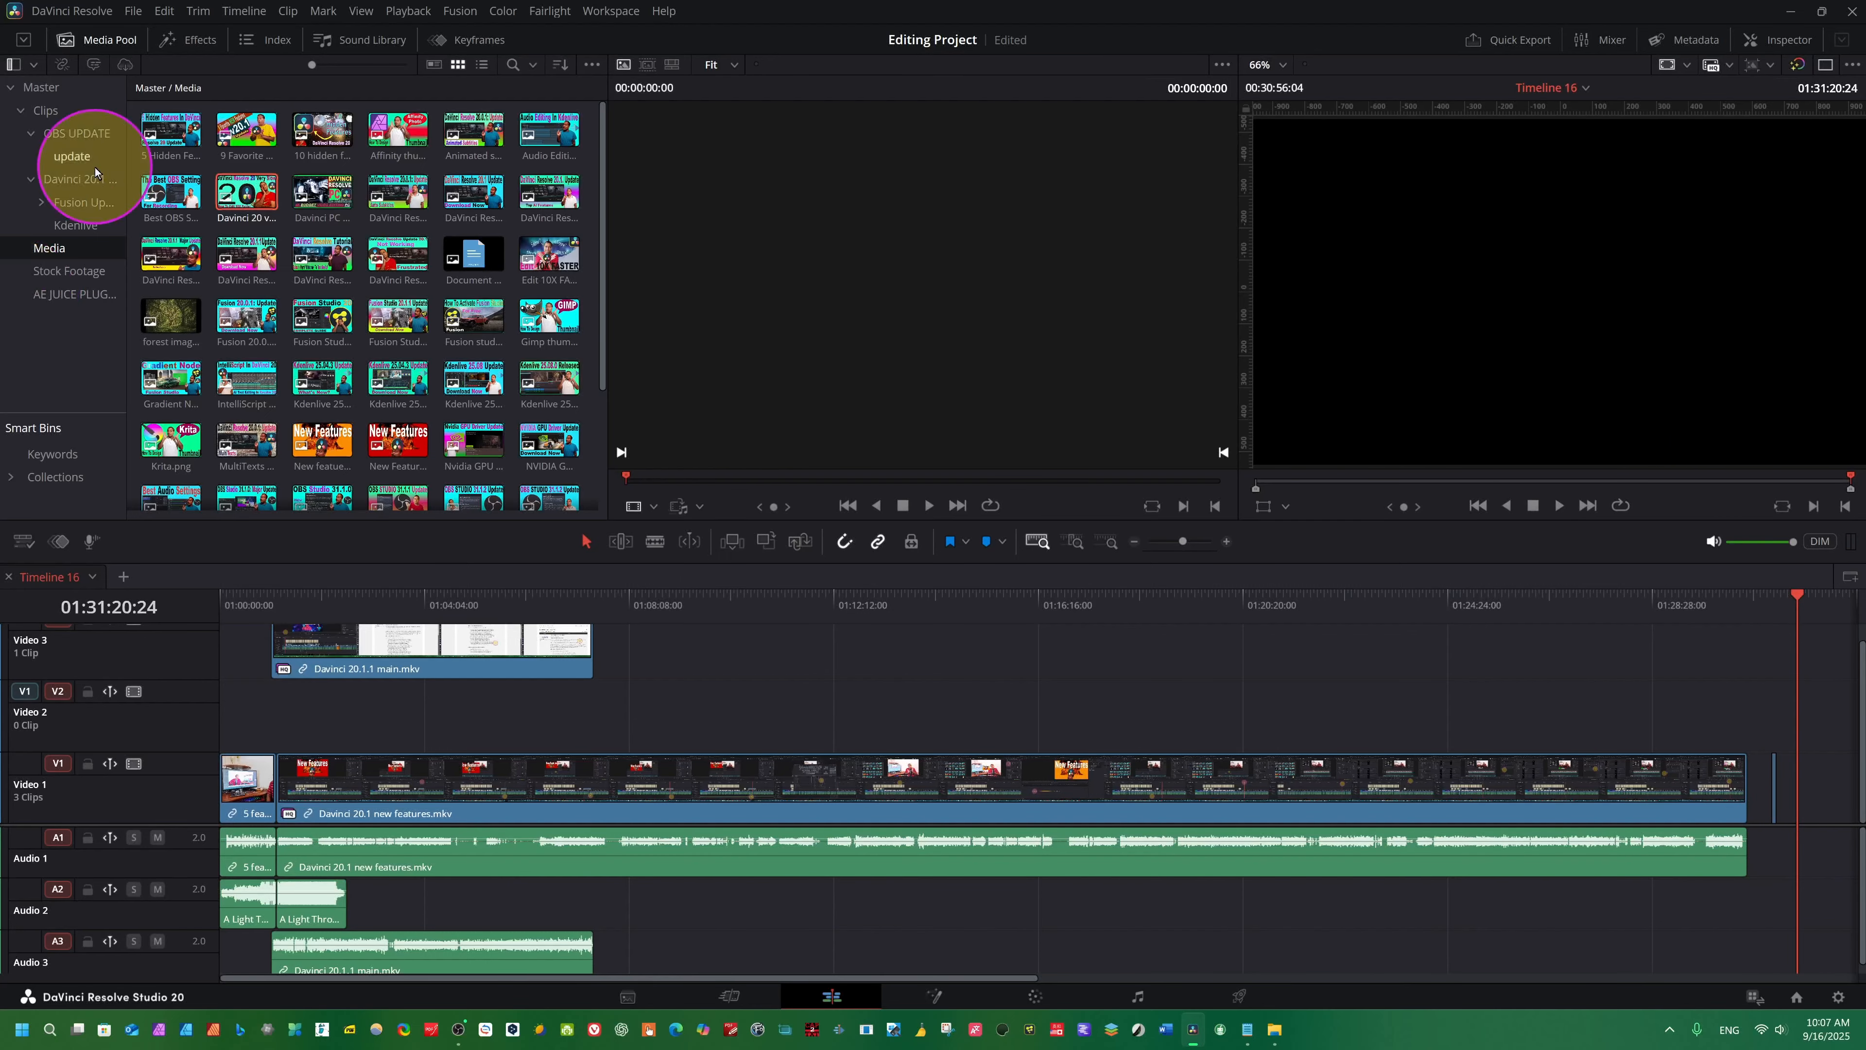
- Open the Fusion Update bin and place its "Fusion upd..." clip on Video 2 and Audio 1 at the playhead
click(77, 202)
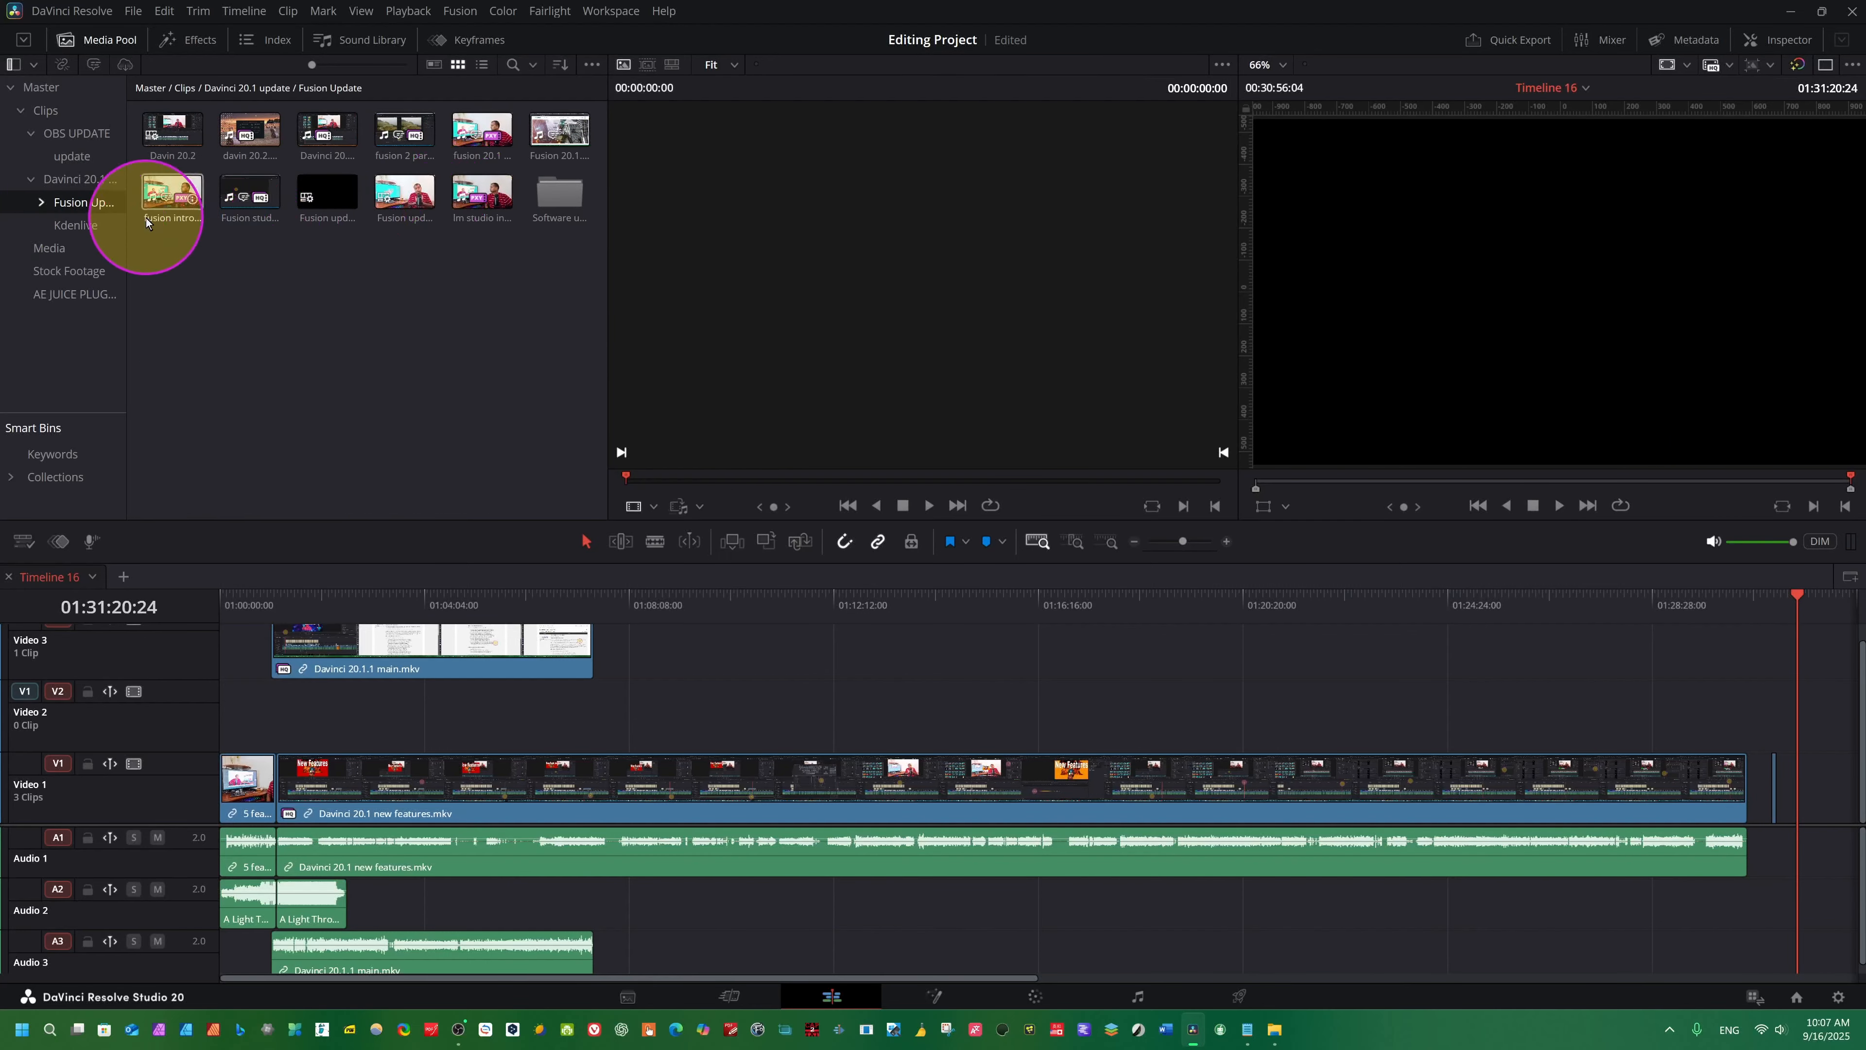
click(423, 193)
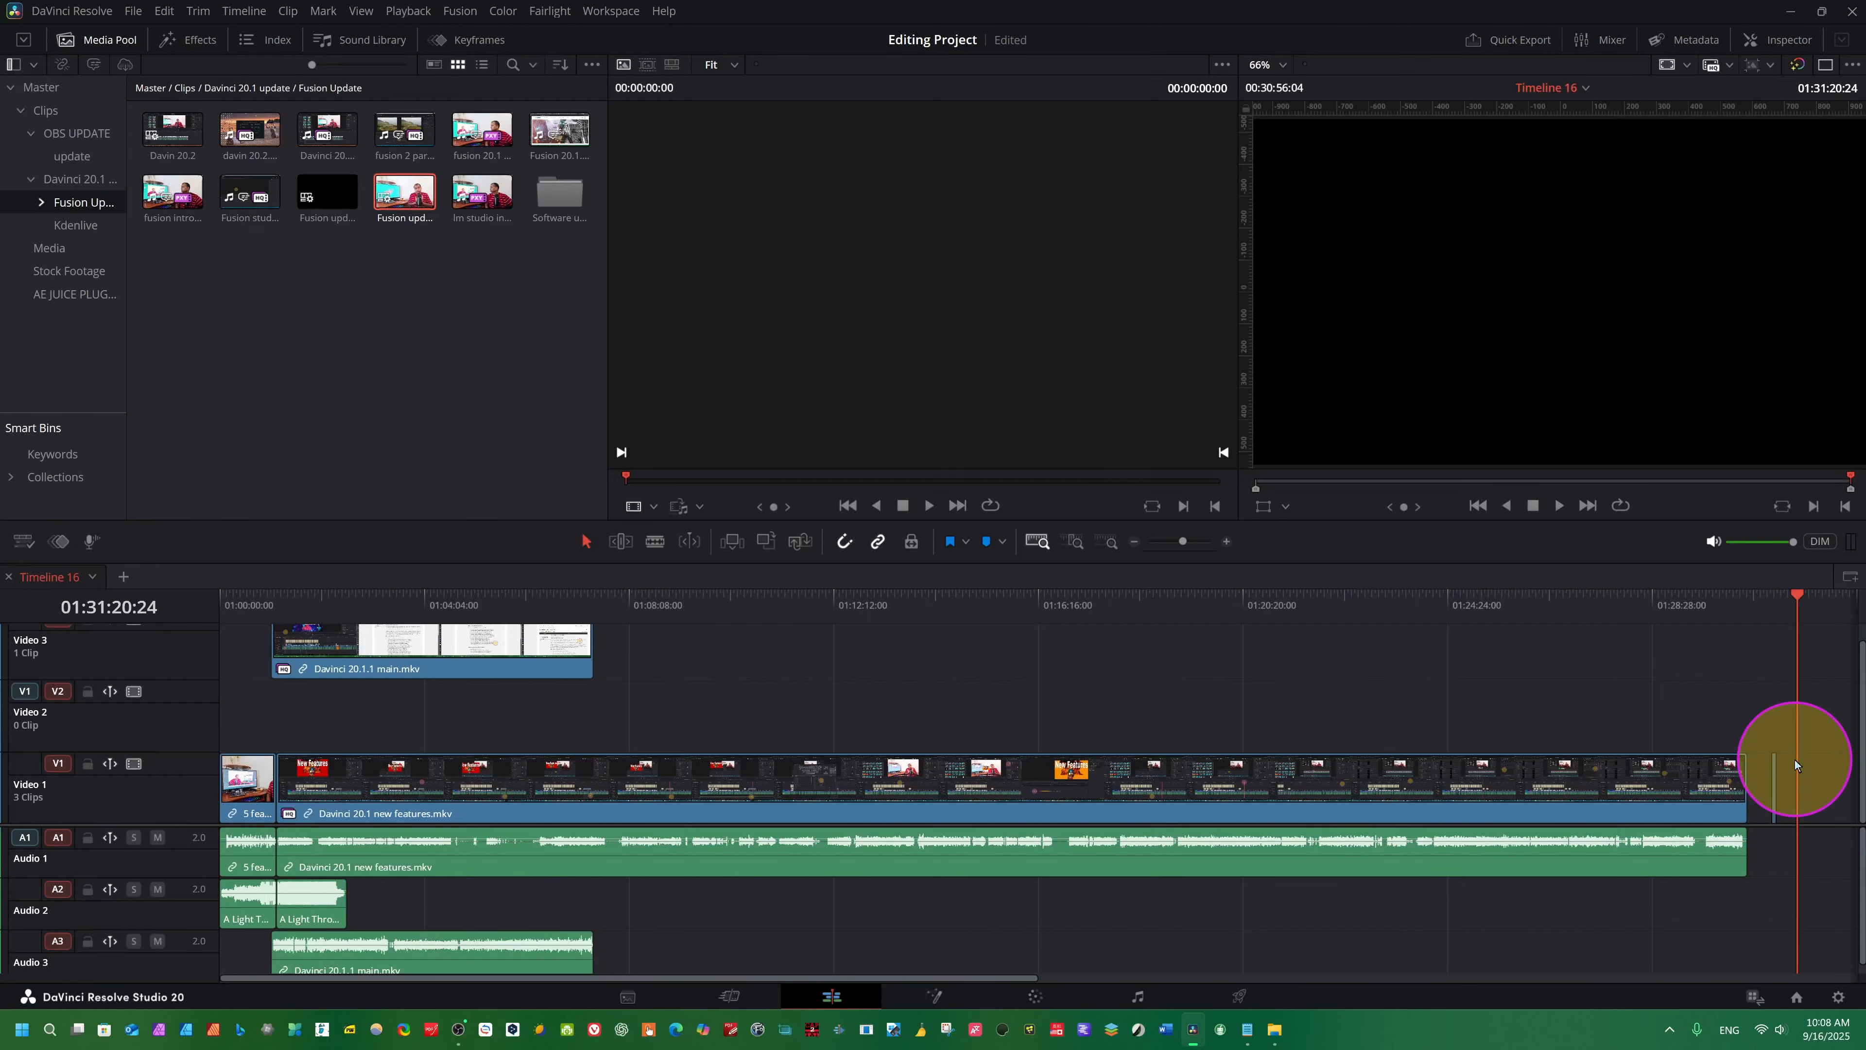
key(F12)
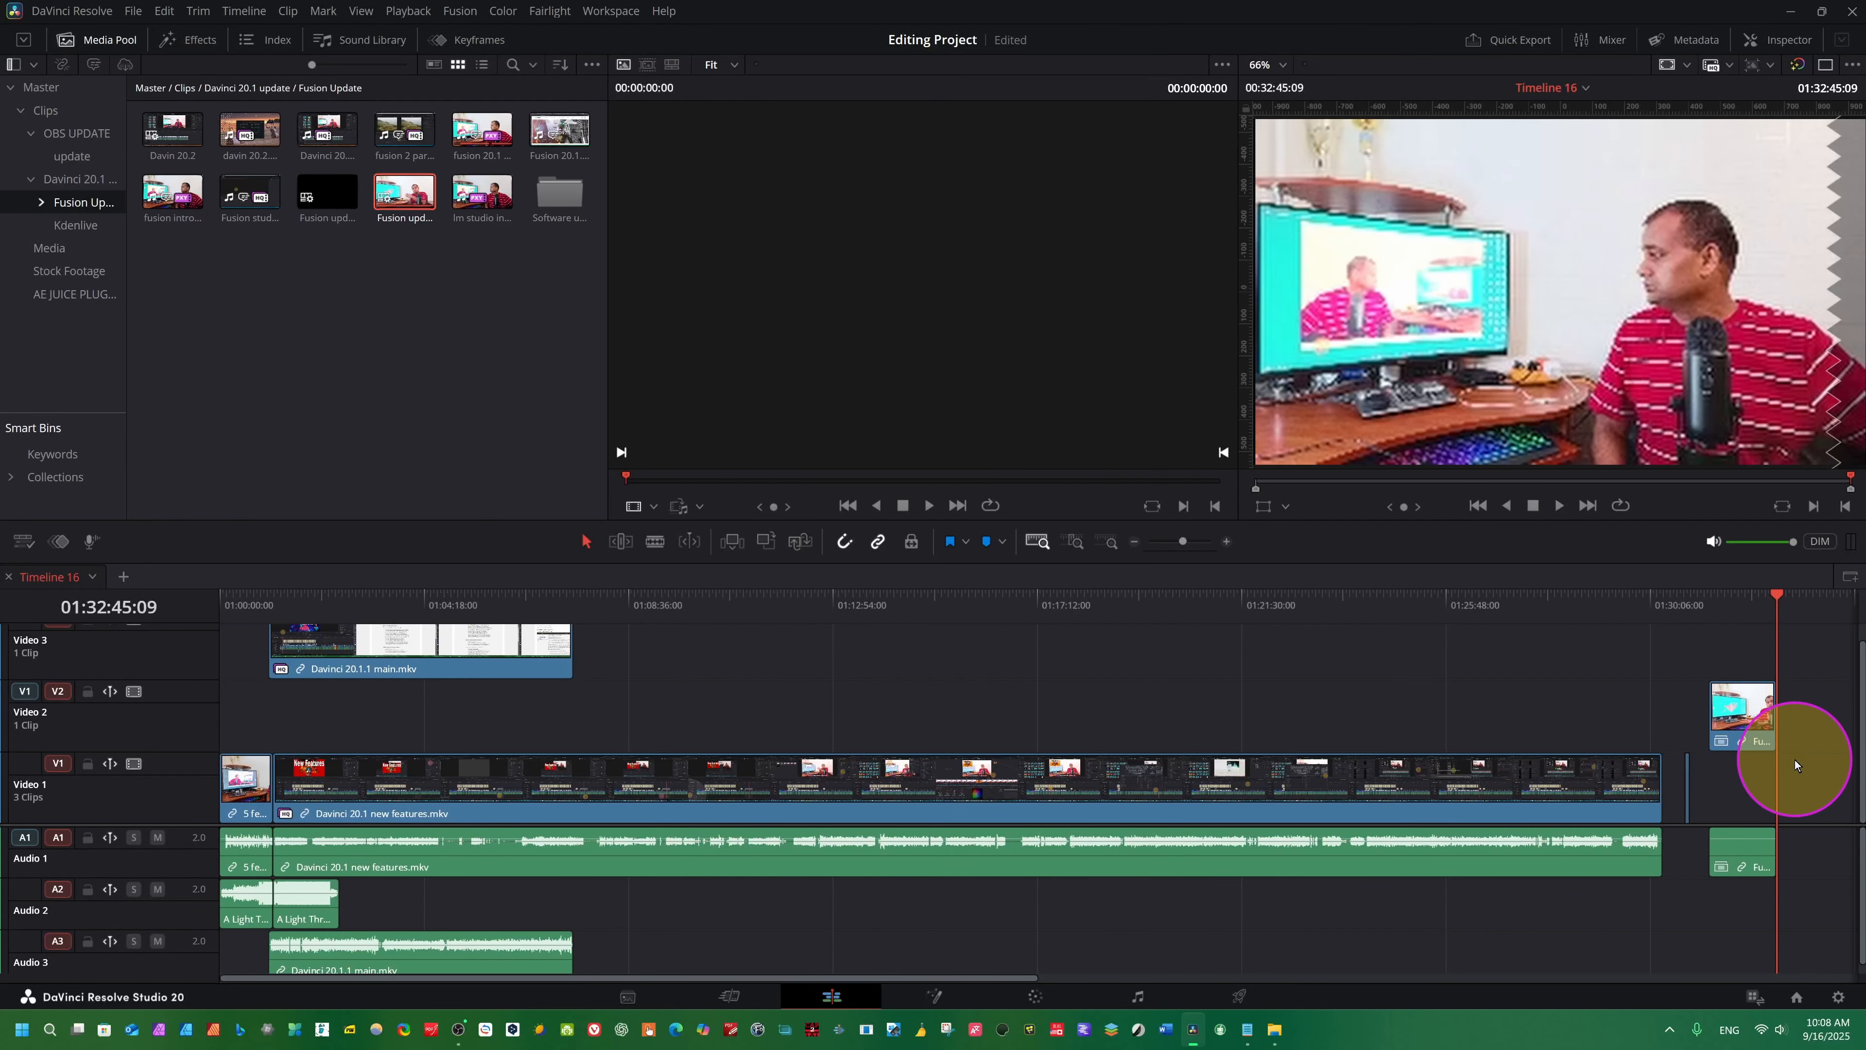
click(1737, 640)
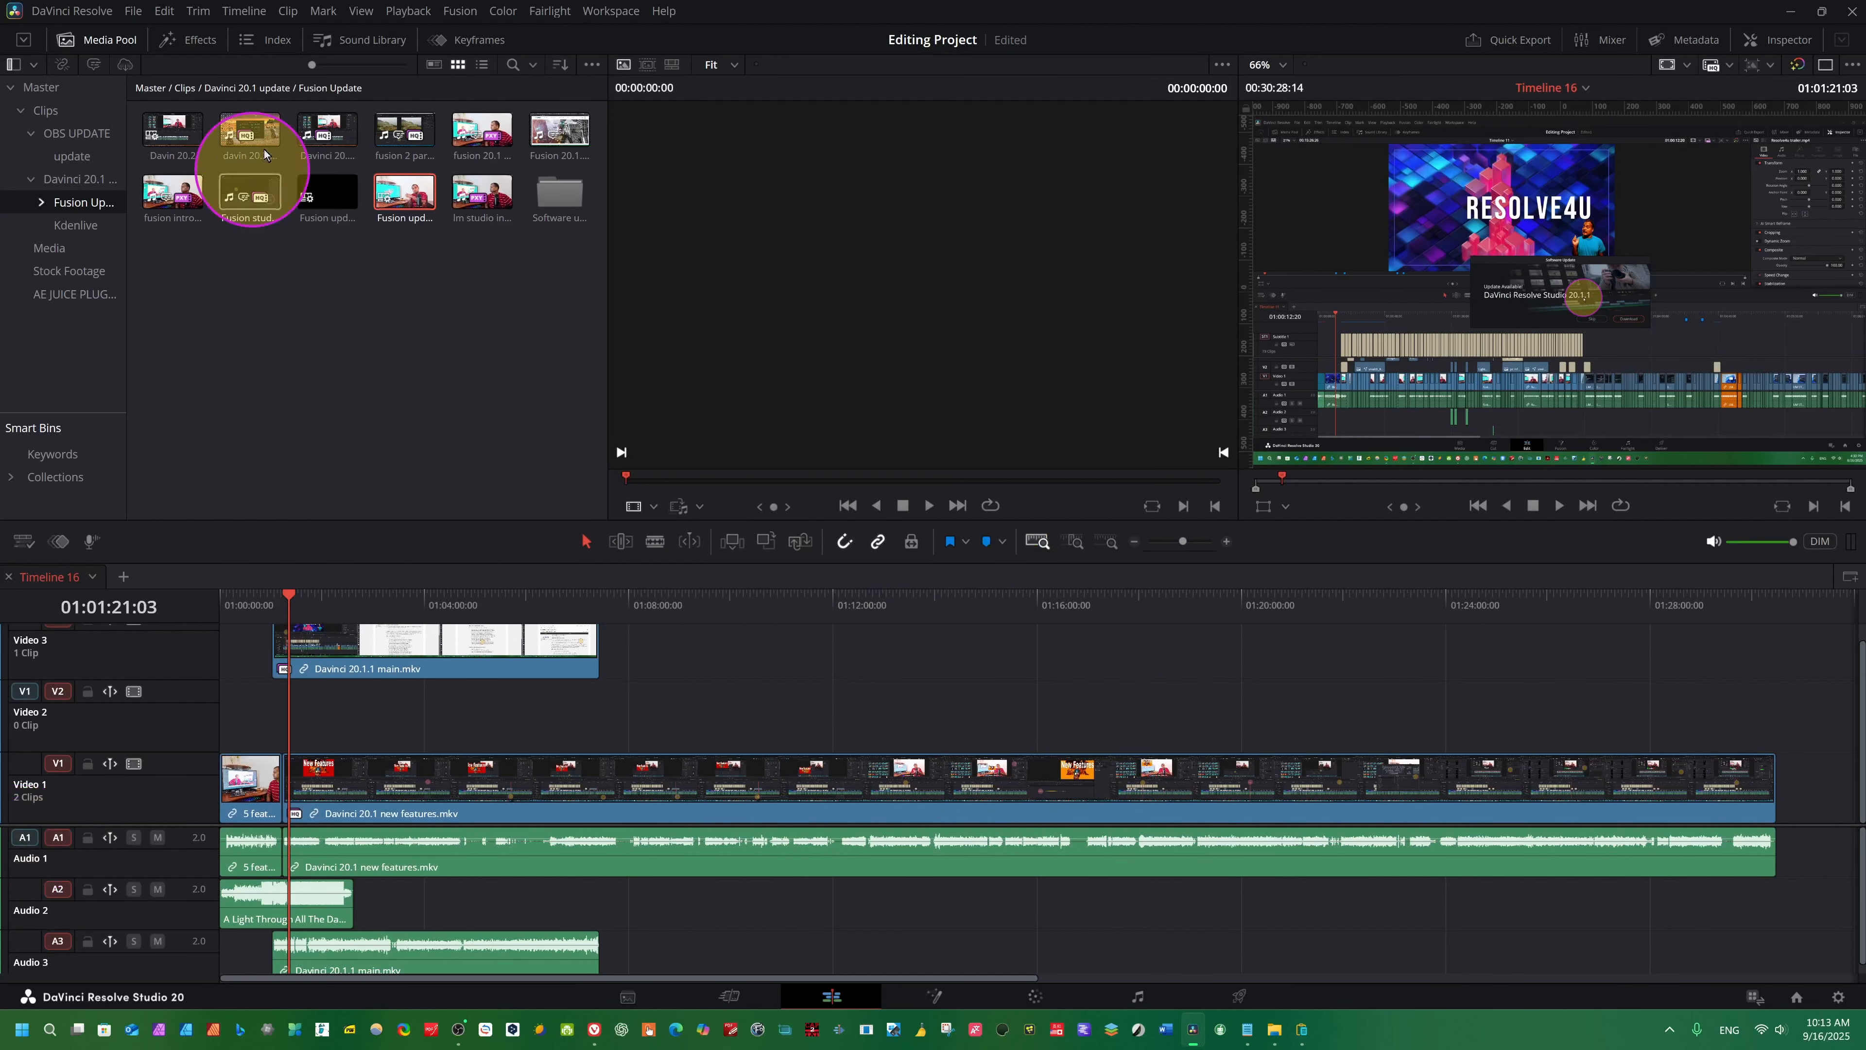
- Hide the media pool
click(99, 39)
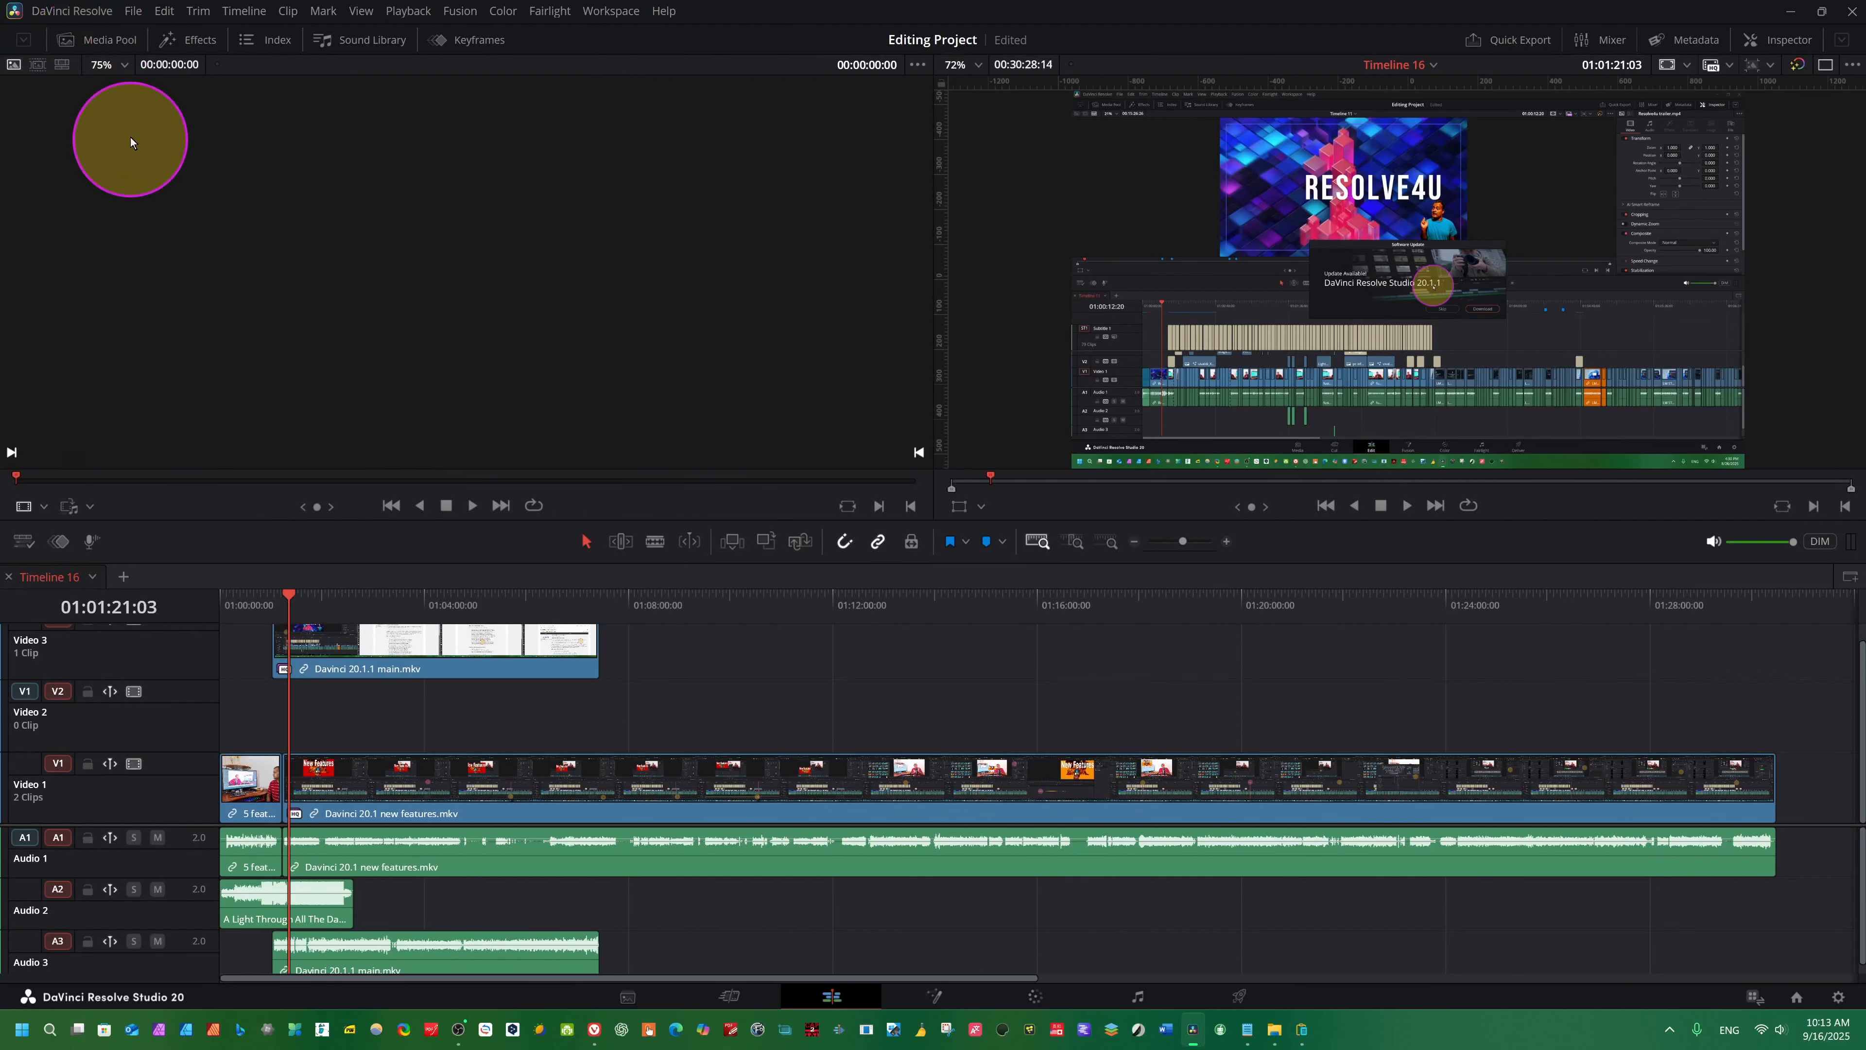
- Move the playhead to 01:32:59:26, past the last clip, and open the Media bin in the media pool
click(107, 41)
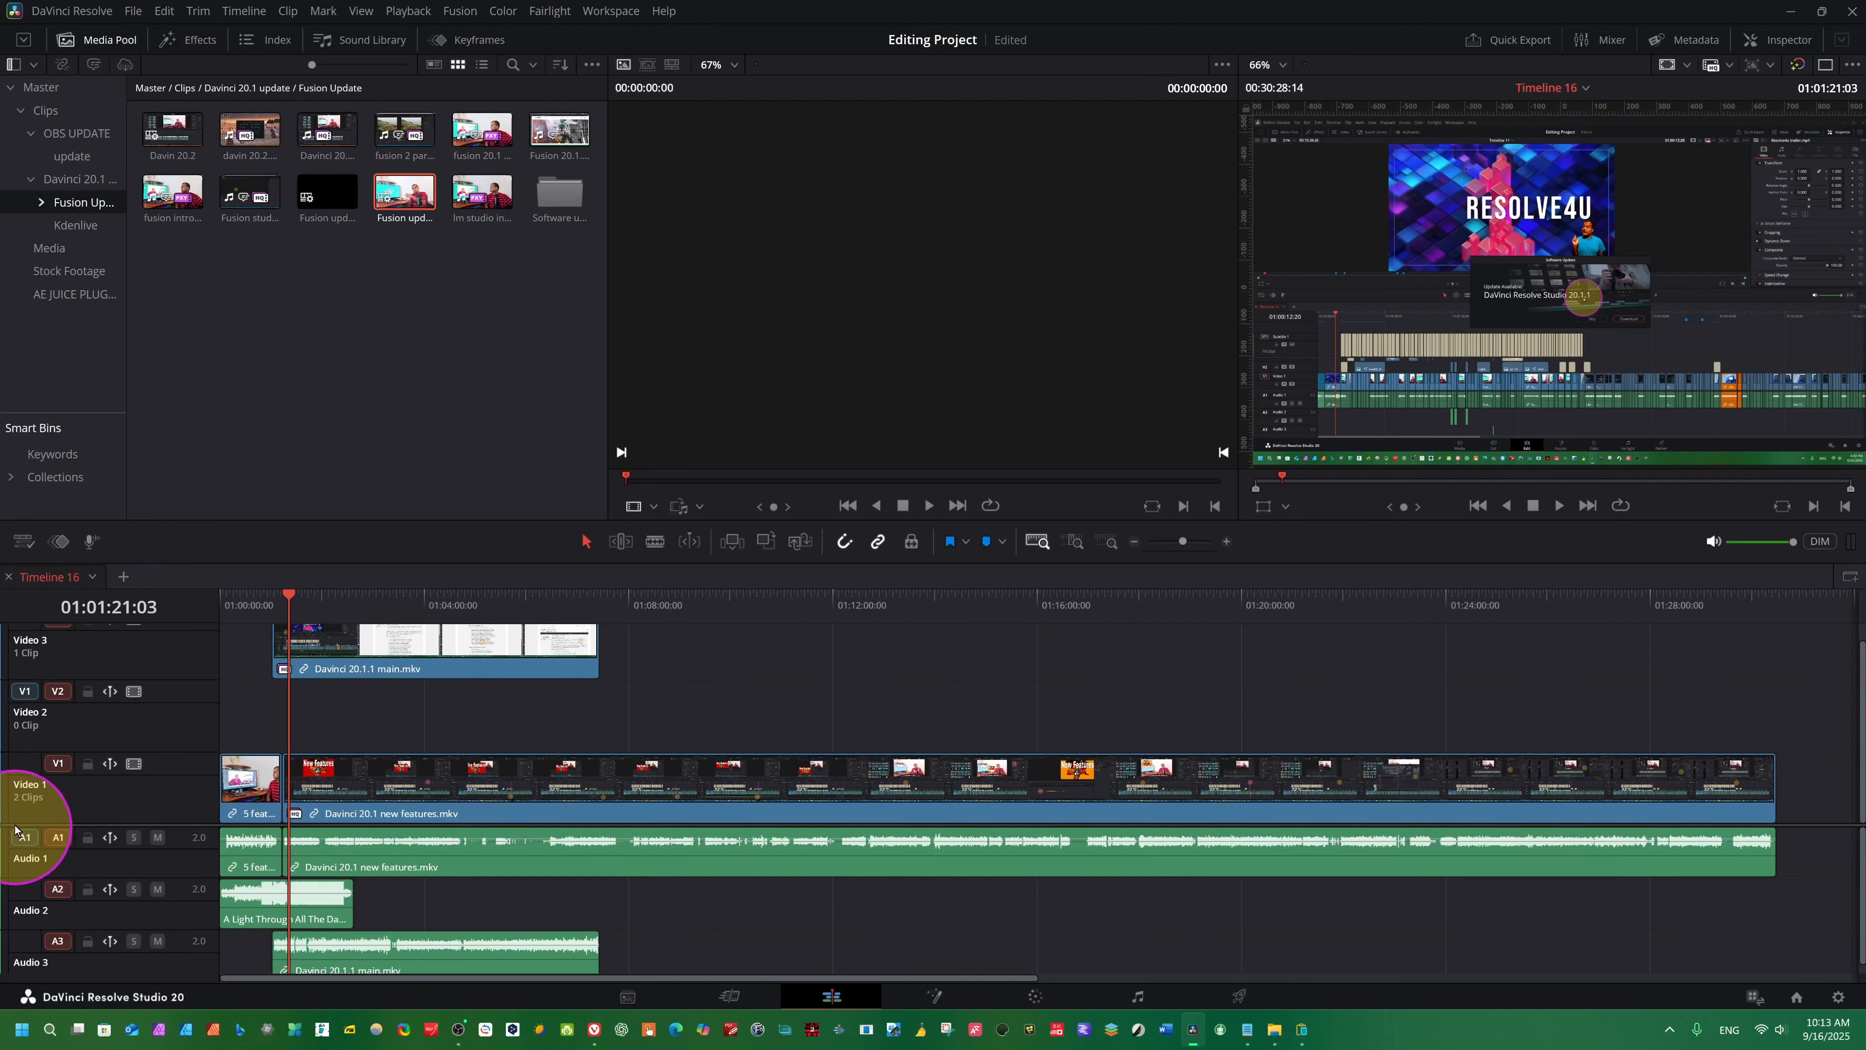
click(57, 839)
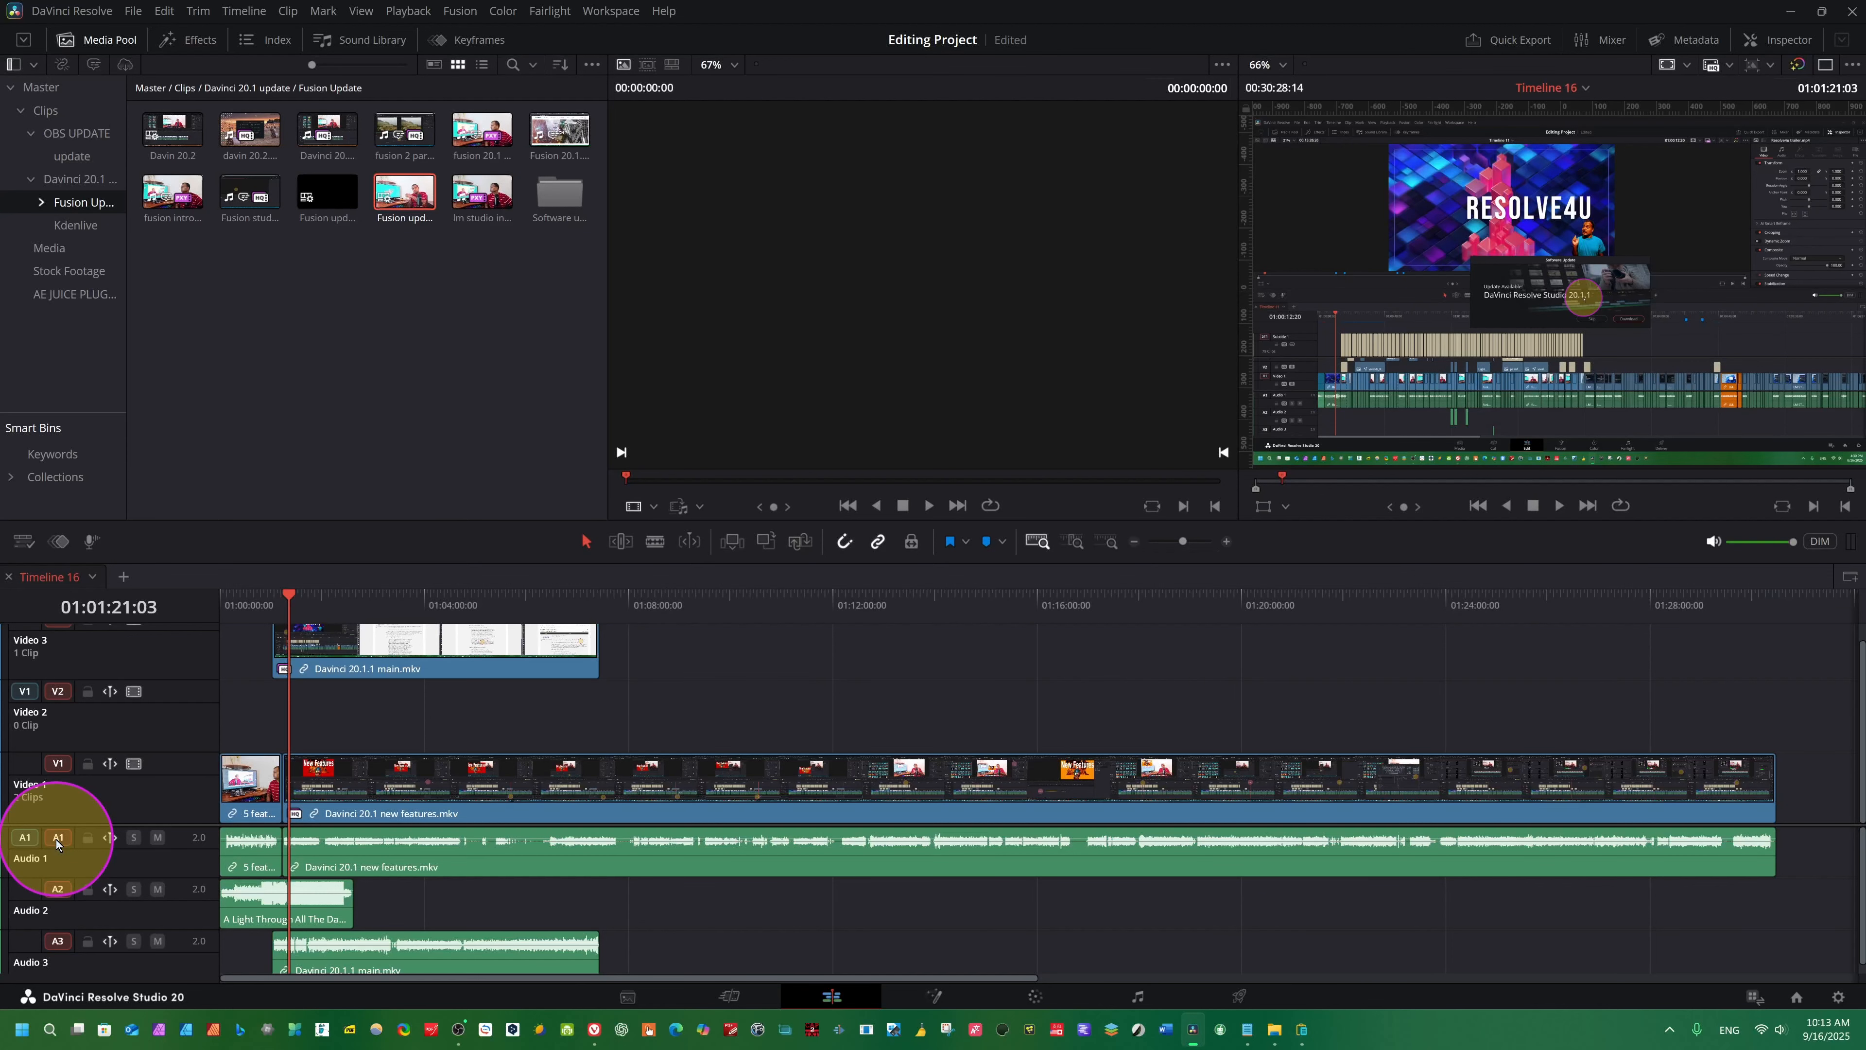
drag(1024, 742, 921, 734)
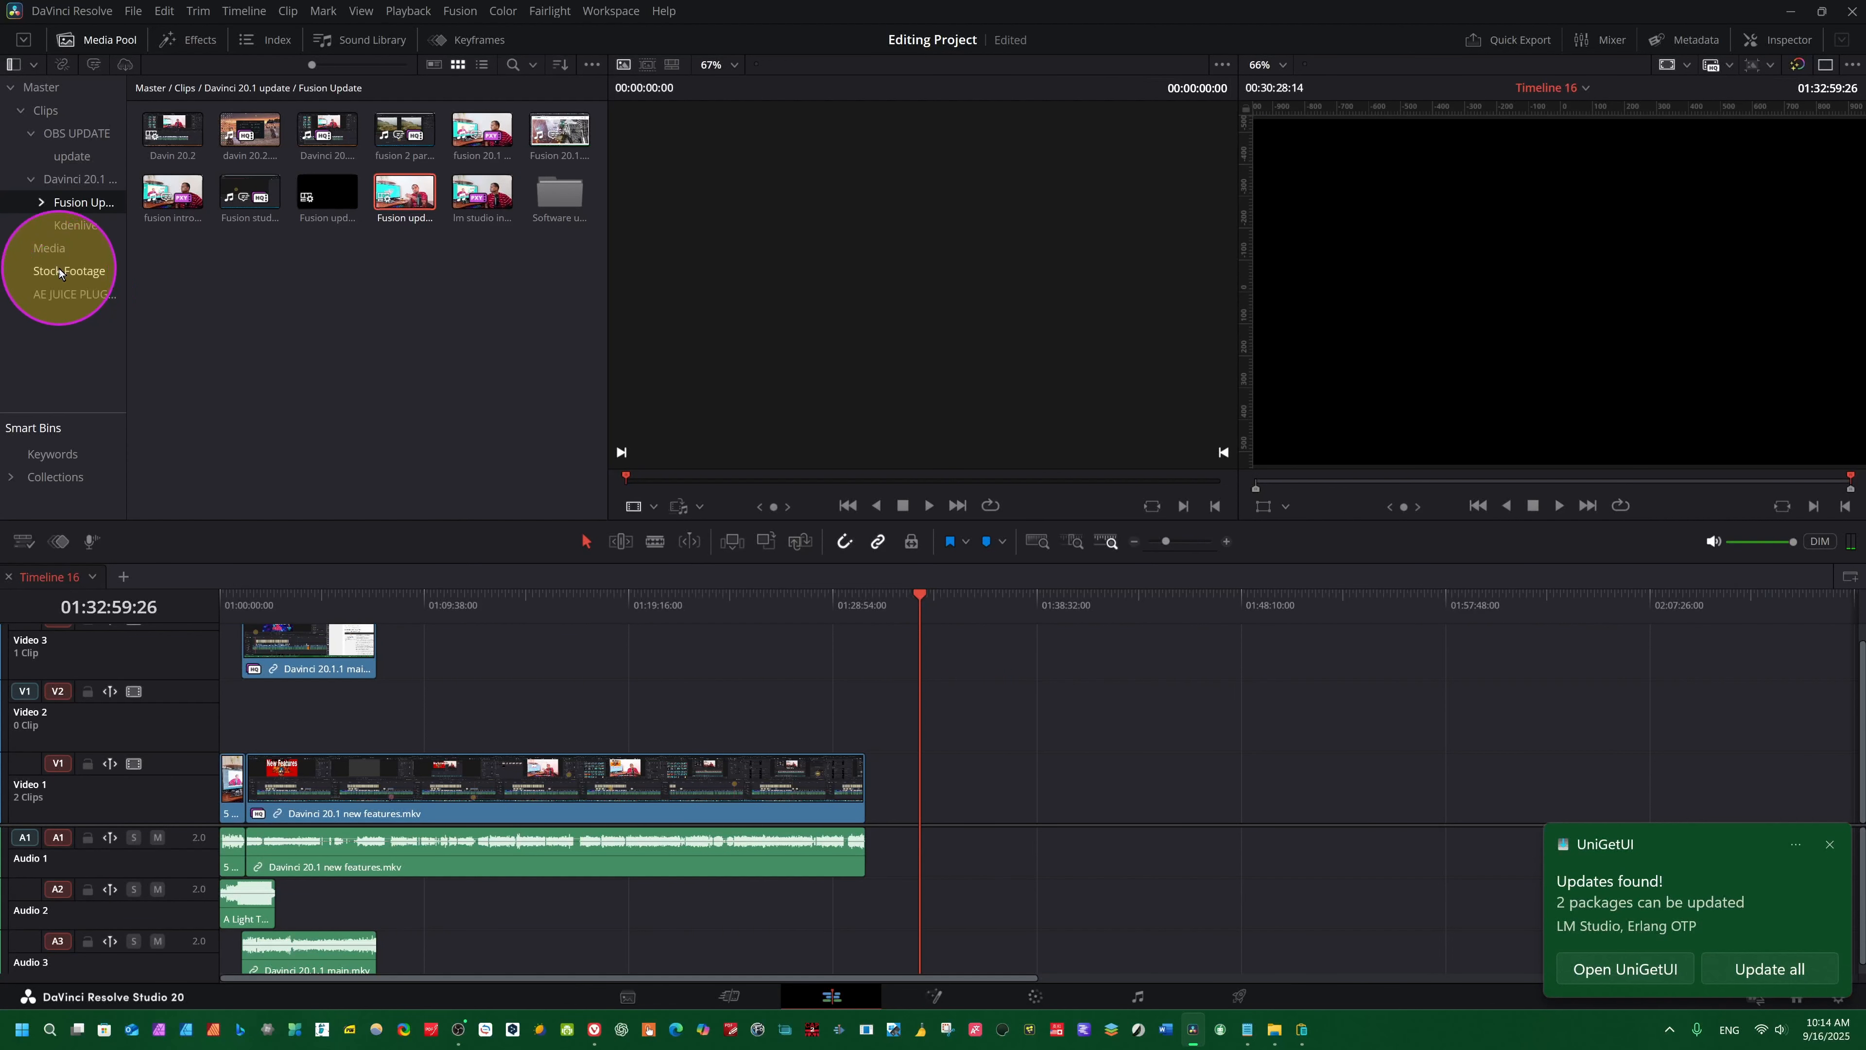
click(60, 273)
click(44, 249)
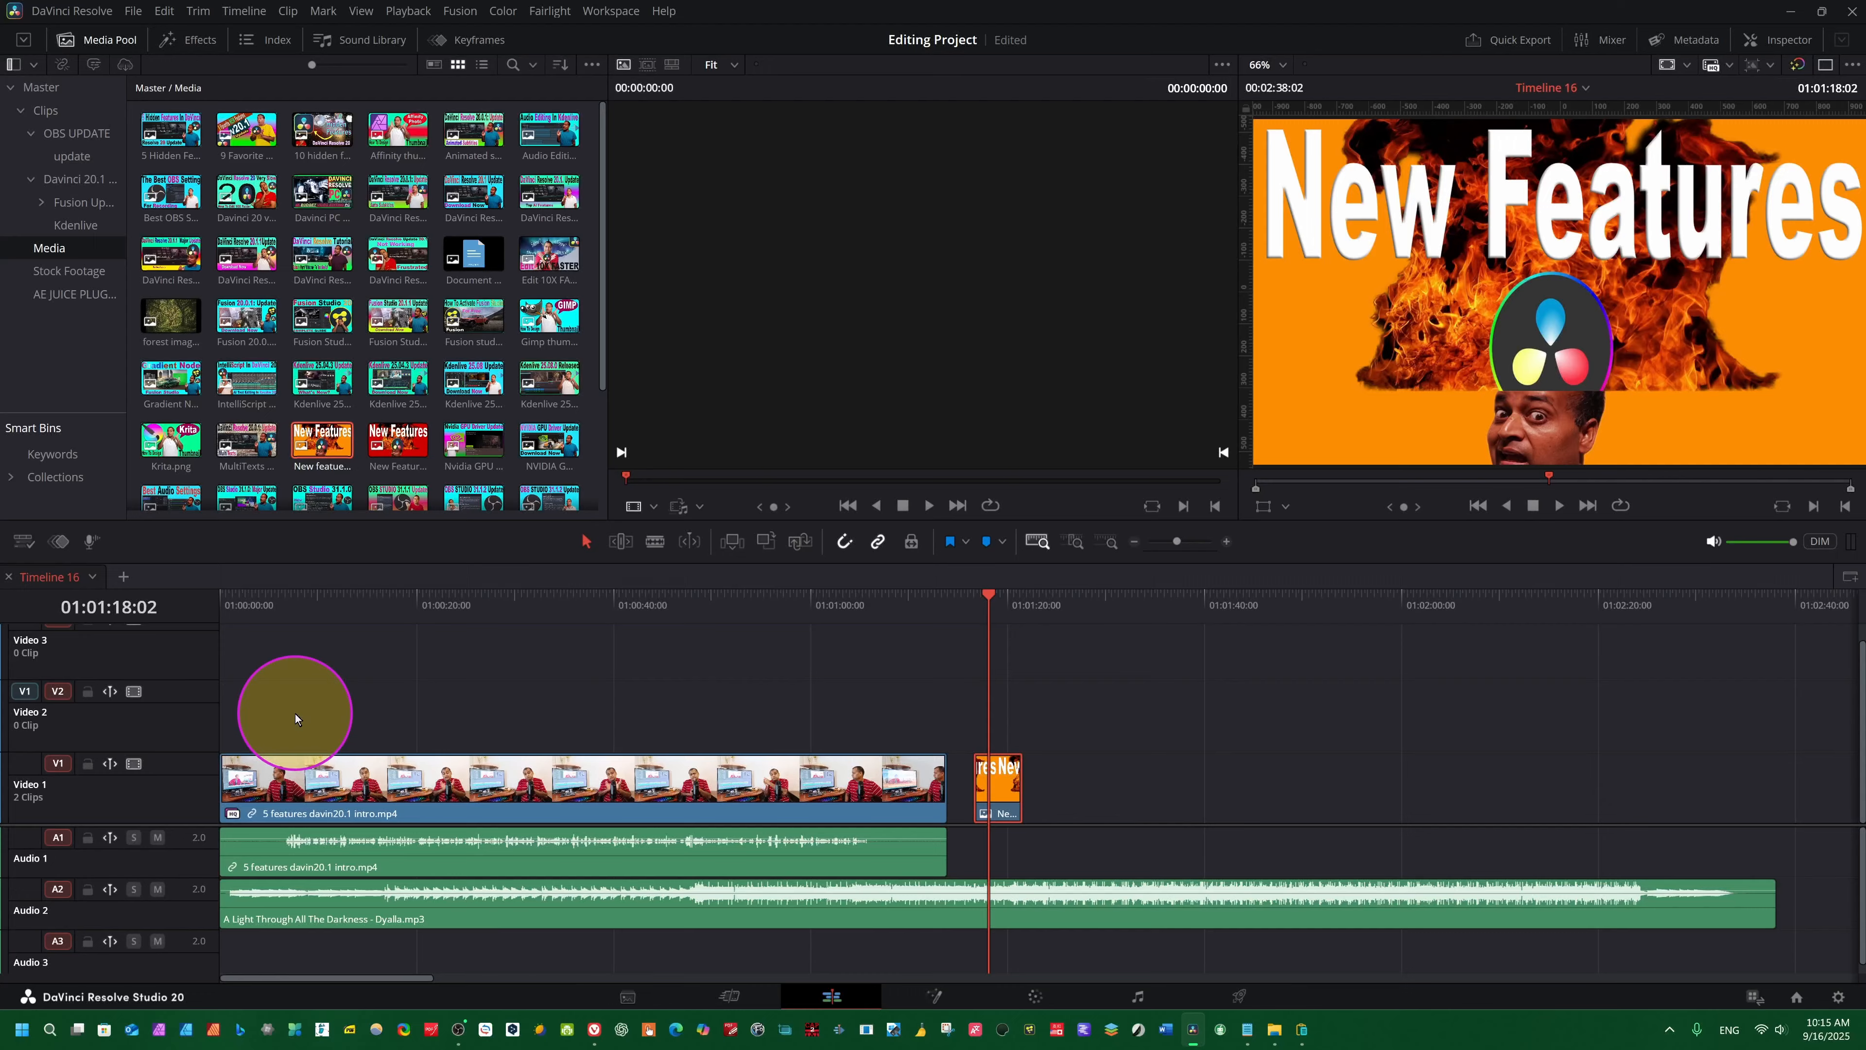
- Try pasting the copied New Features clip onto Video 1 at 01:00:08:16 and undo the paste
click(305, 706)
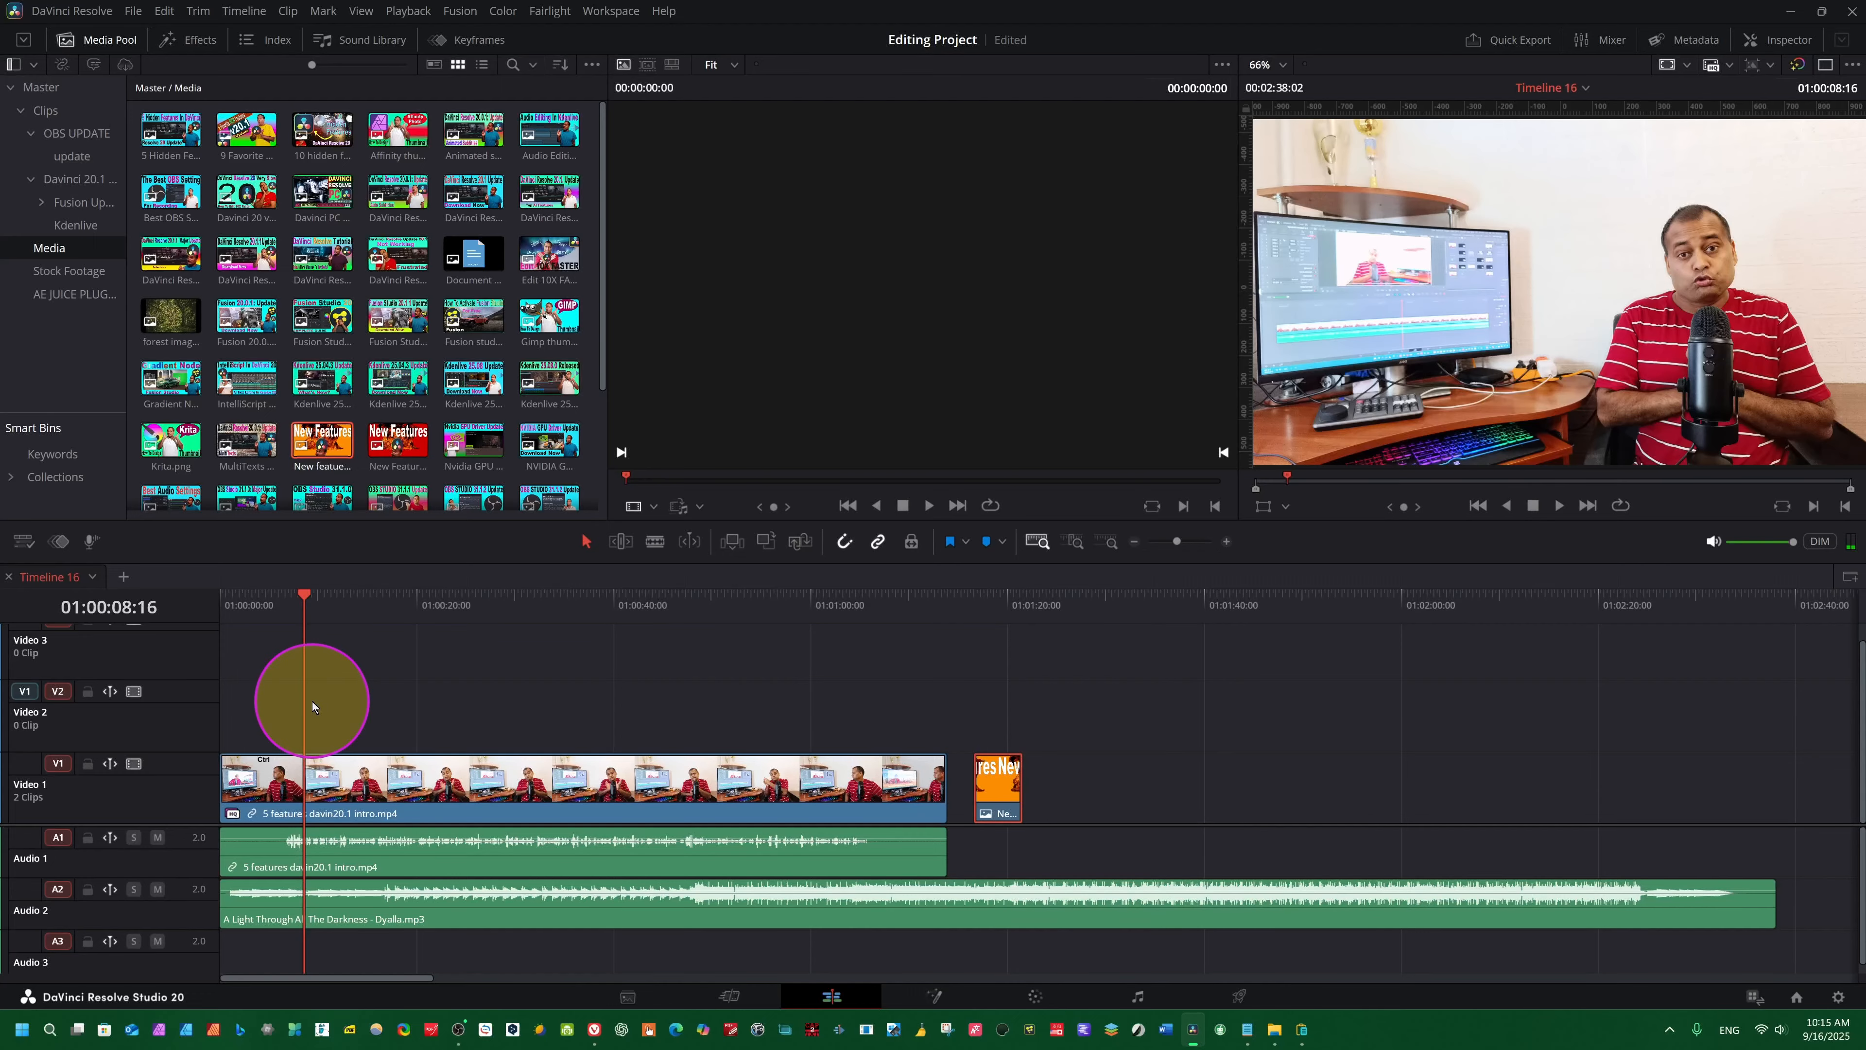
key(F10)
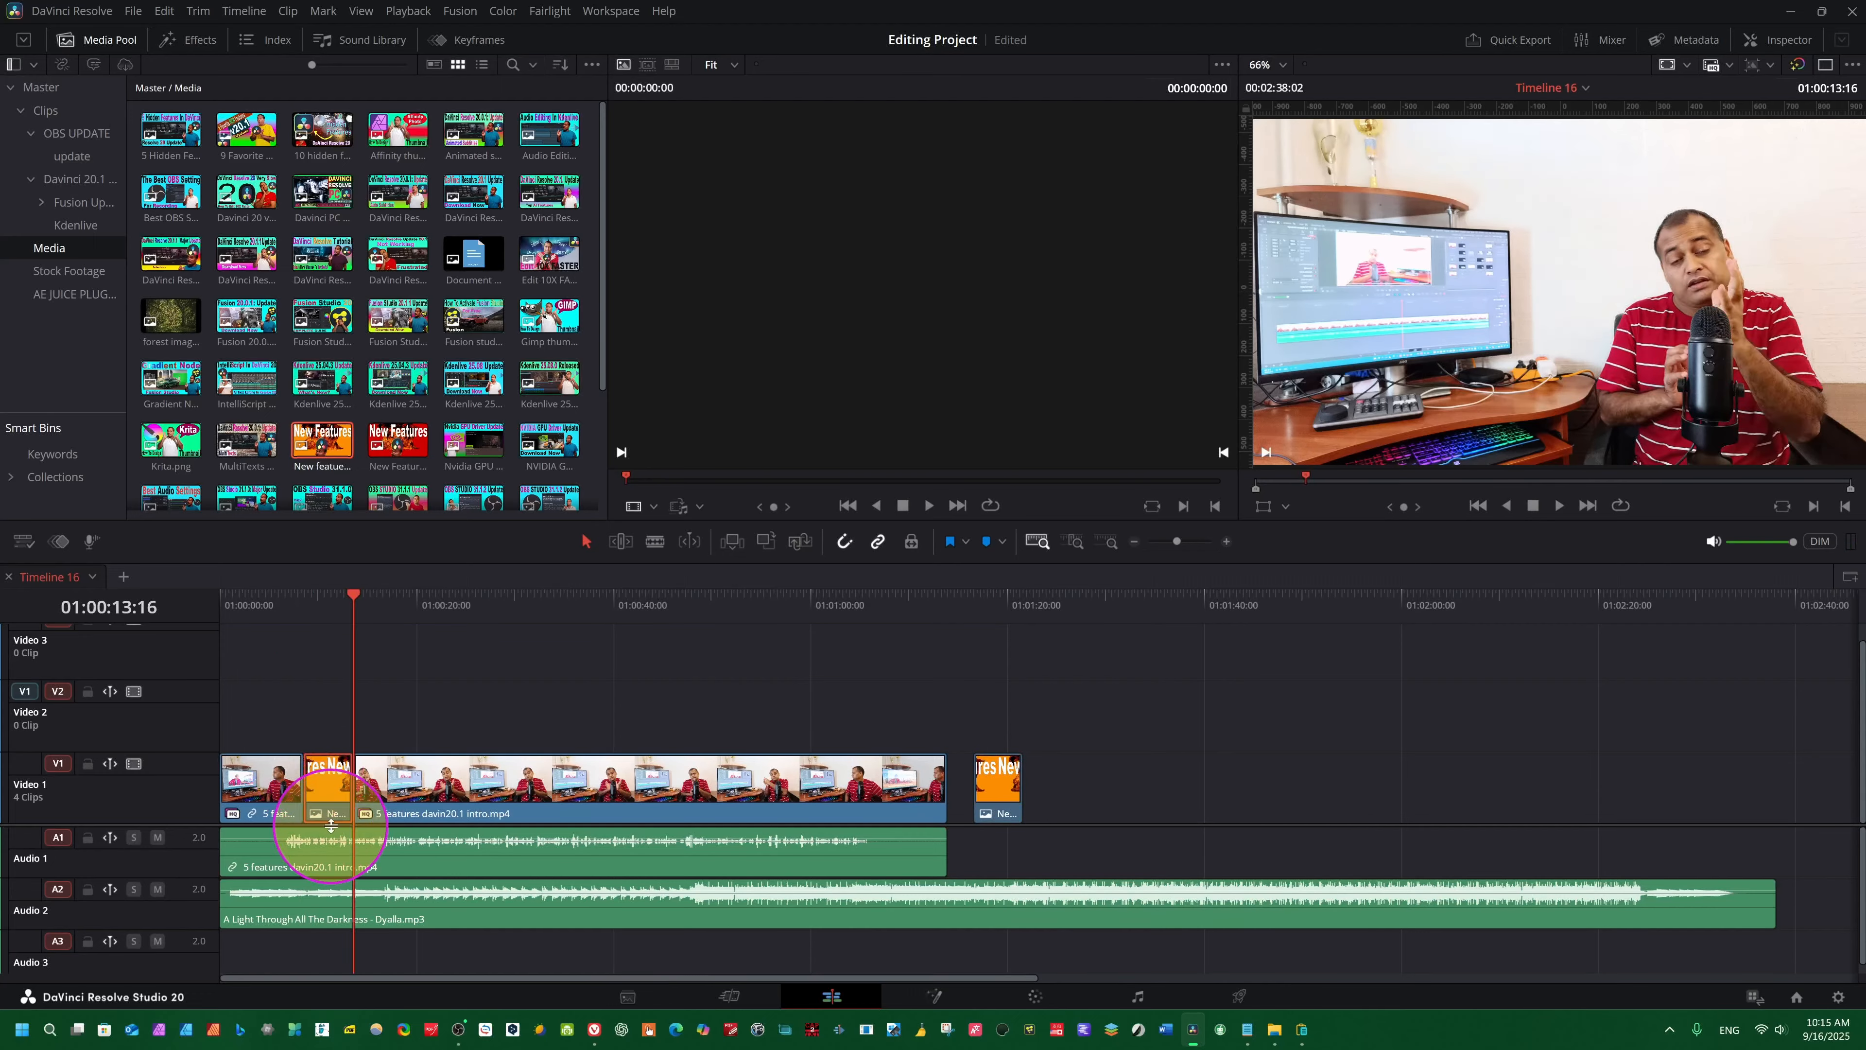
click(365, 696)
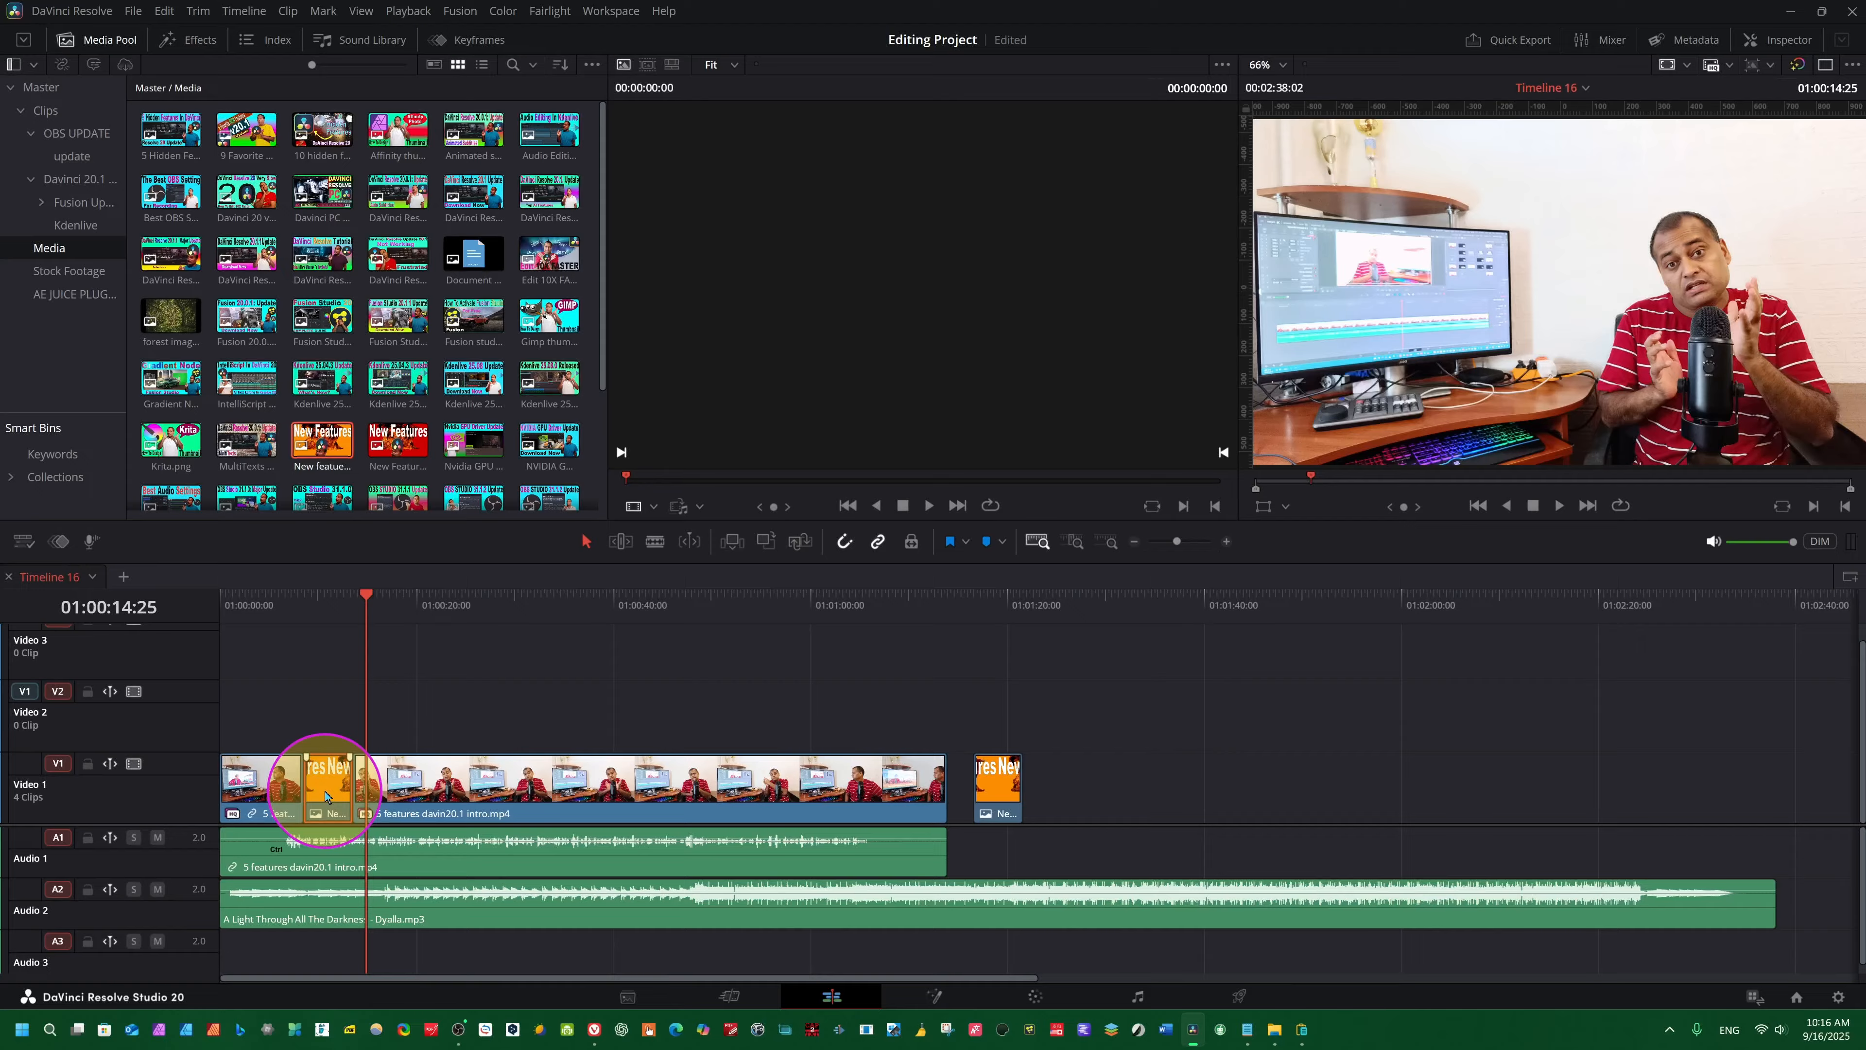
key(ctrl+z)
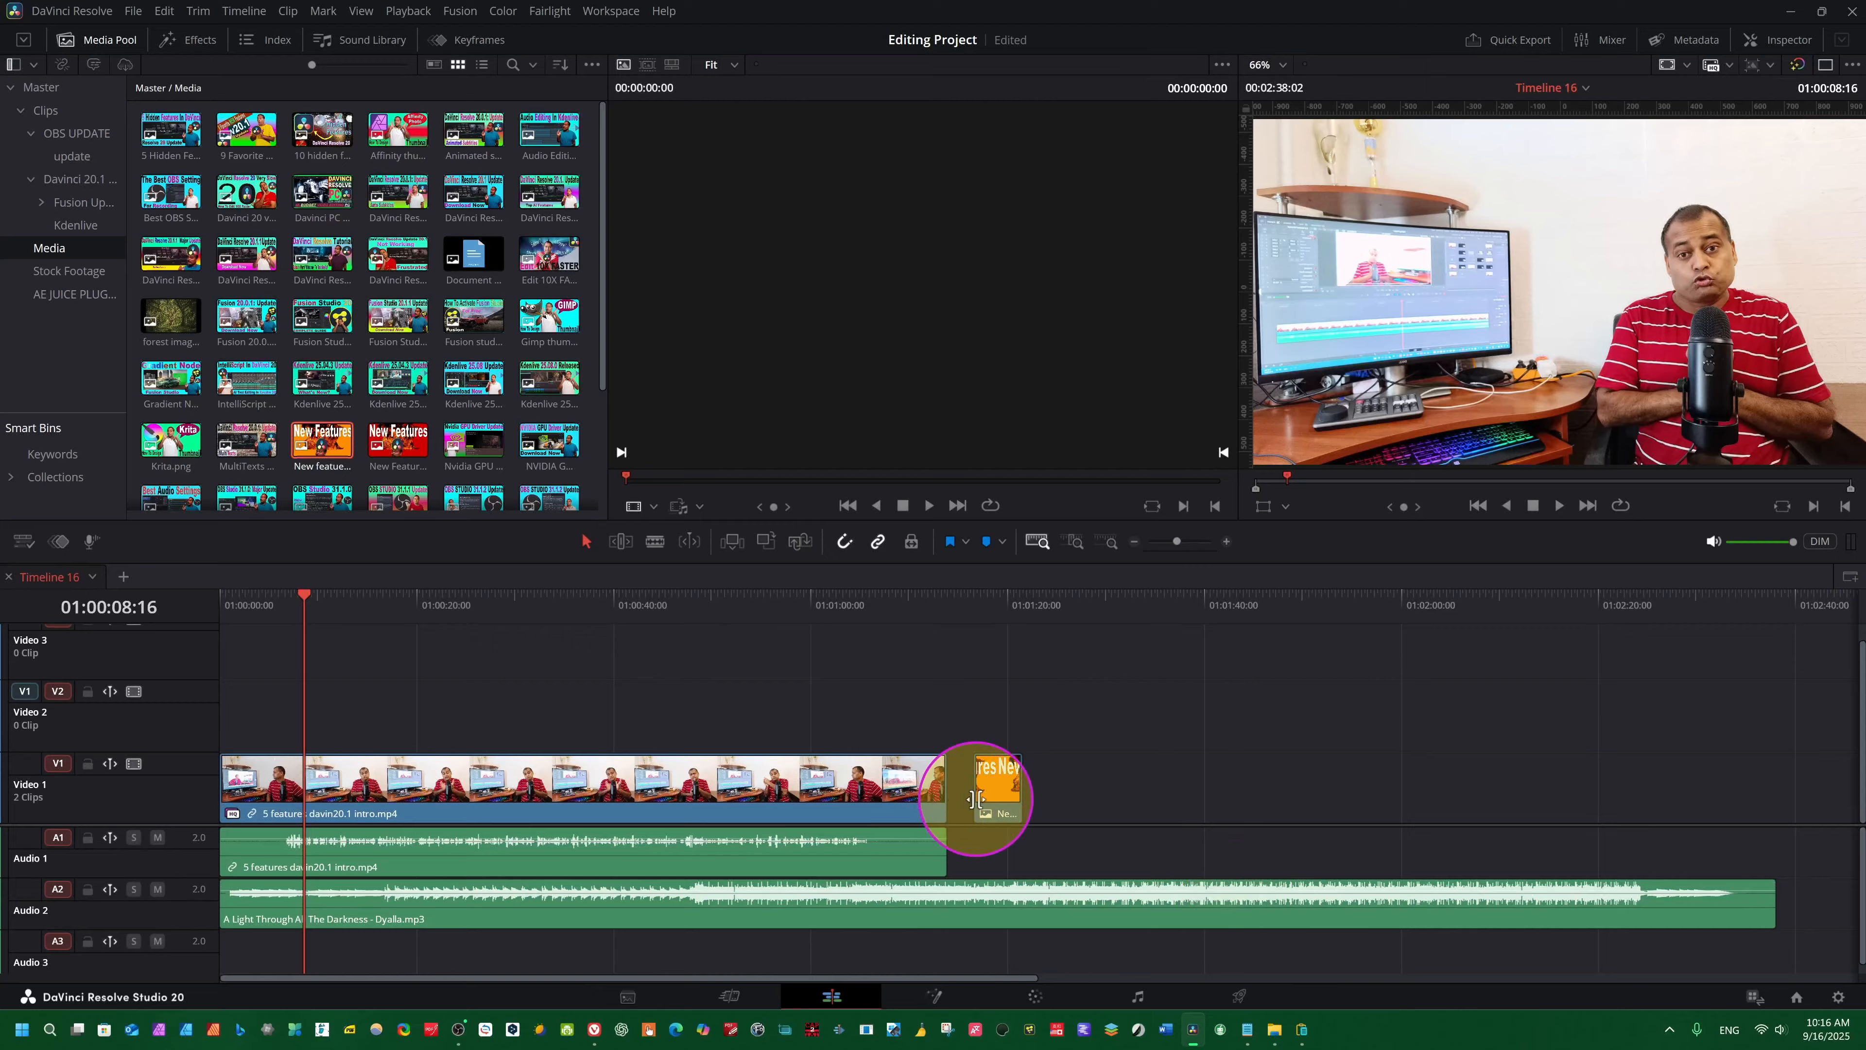
- Try moving the New Features clip up to Video 2 at 01:00:08:16 and pasting a copy there, undoing each attempt
drag(985, 783, 325, 730)
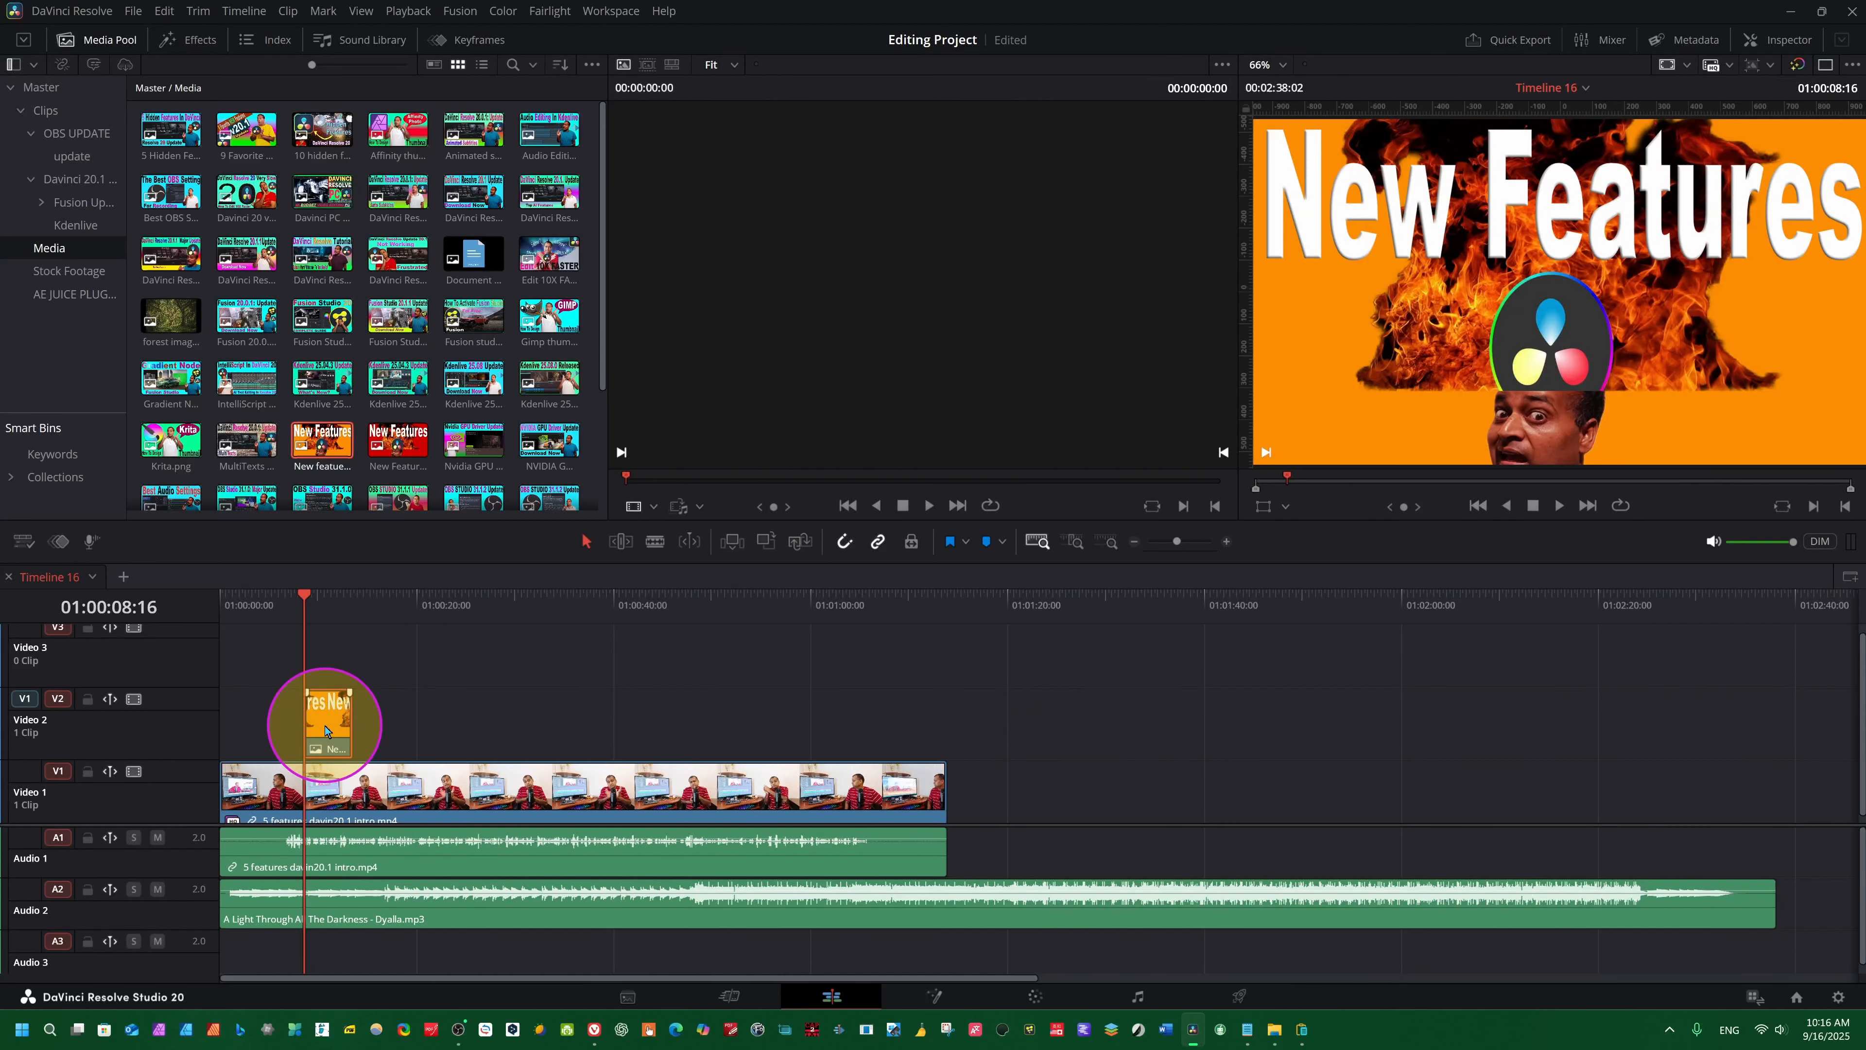
key(ctrl+z)
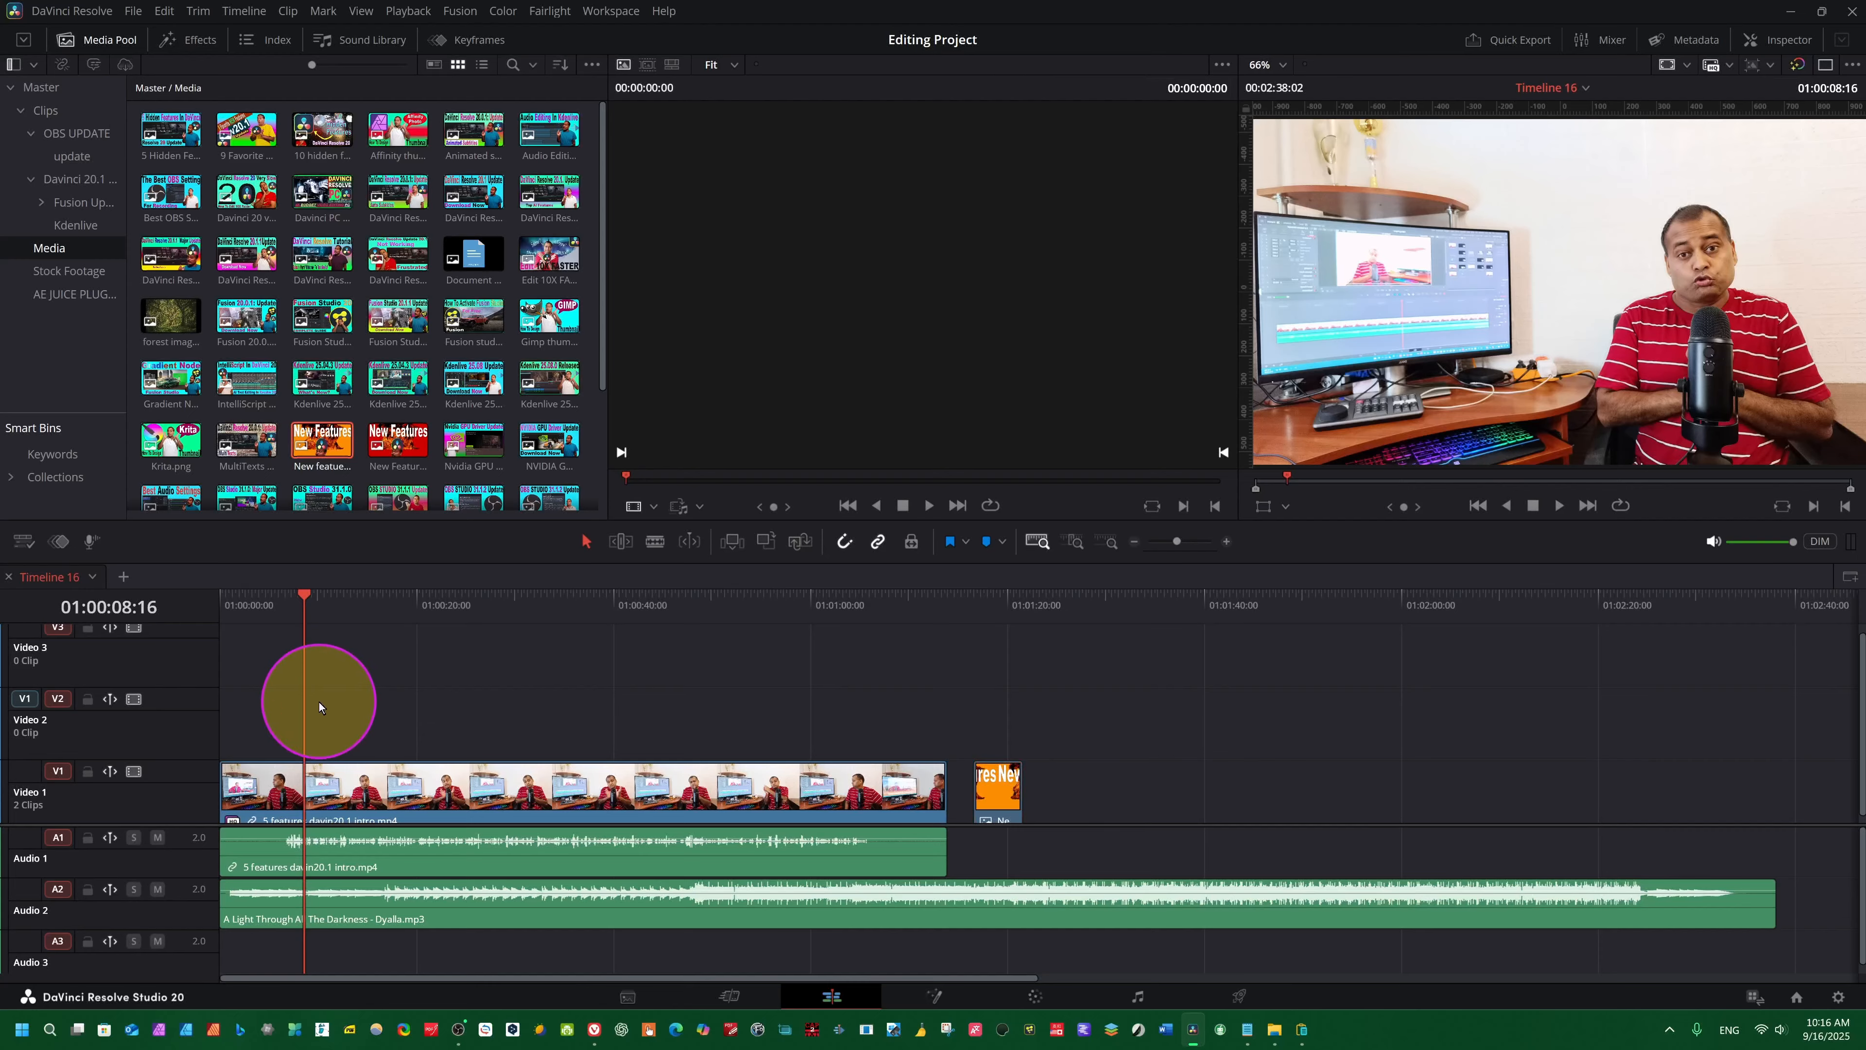
key(ctrl+v)
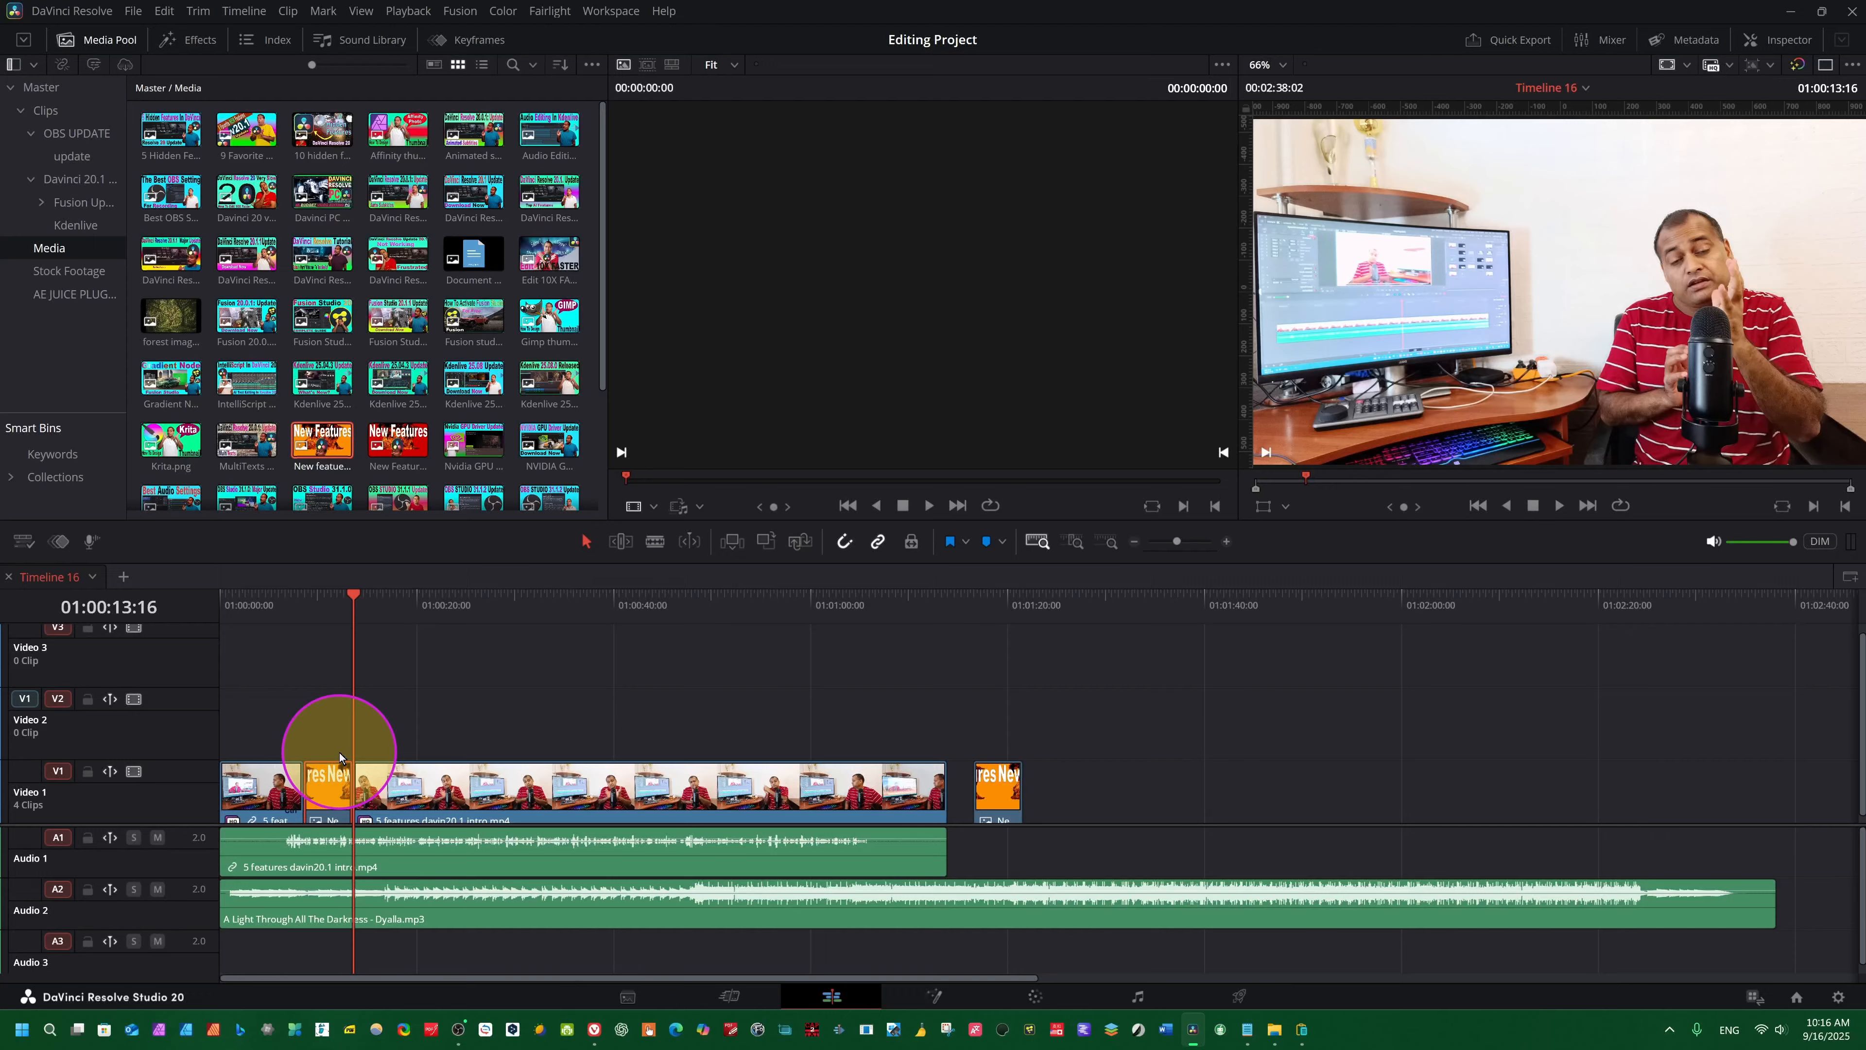
key(ctrl+z)
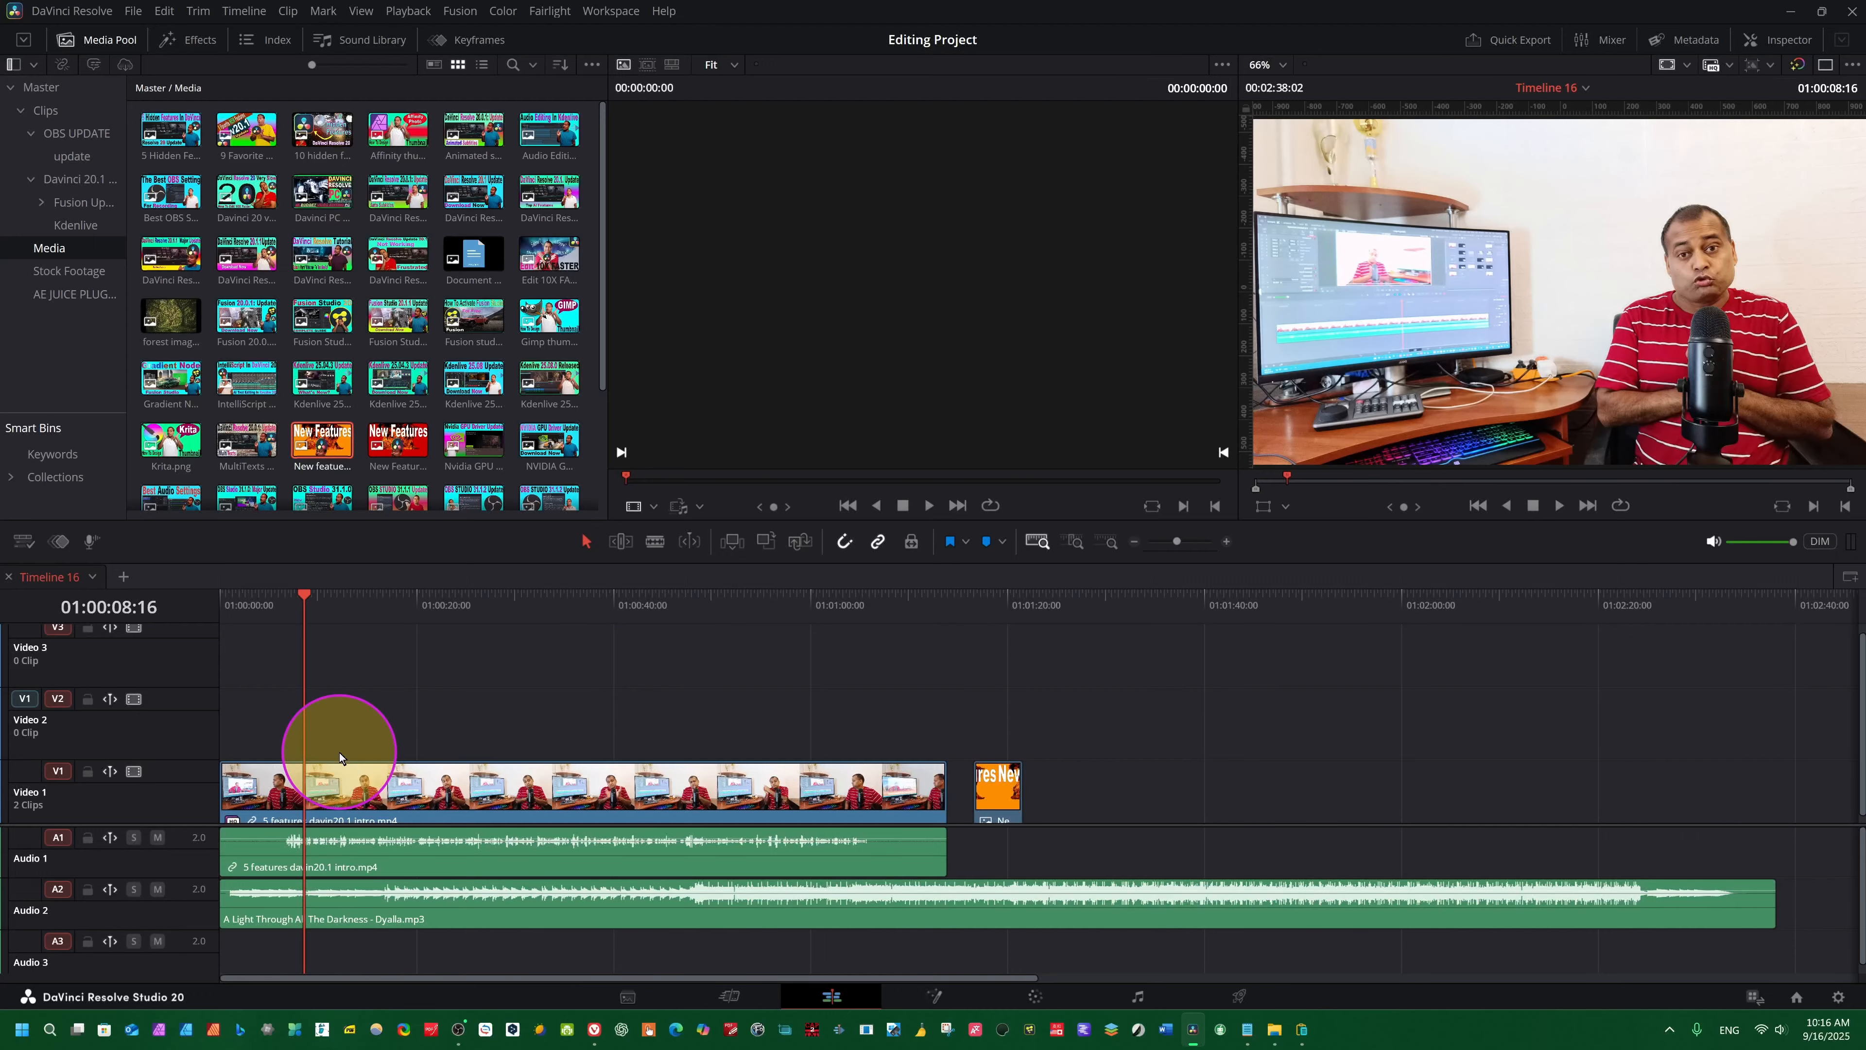
- Turn off auto track selection on Video 1 and the other tracks, keeping it enabled on Video 2
alt+click(58, 698)
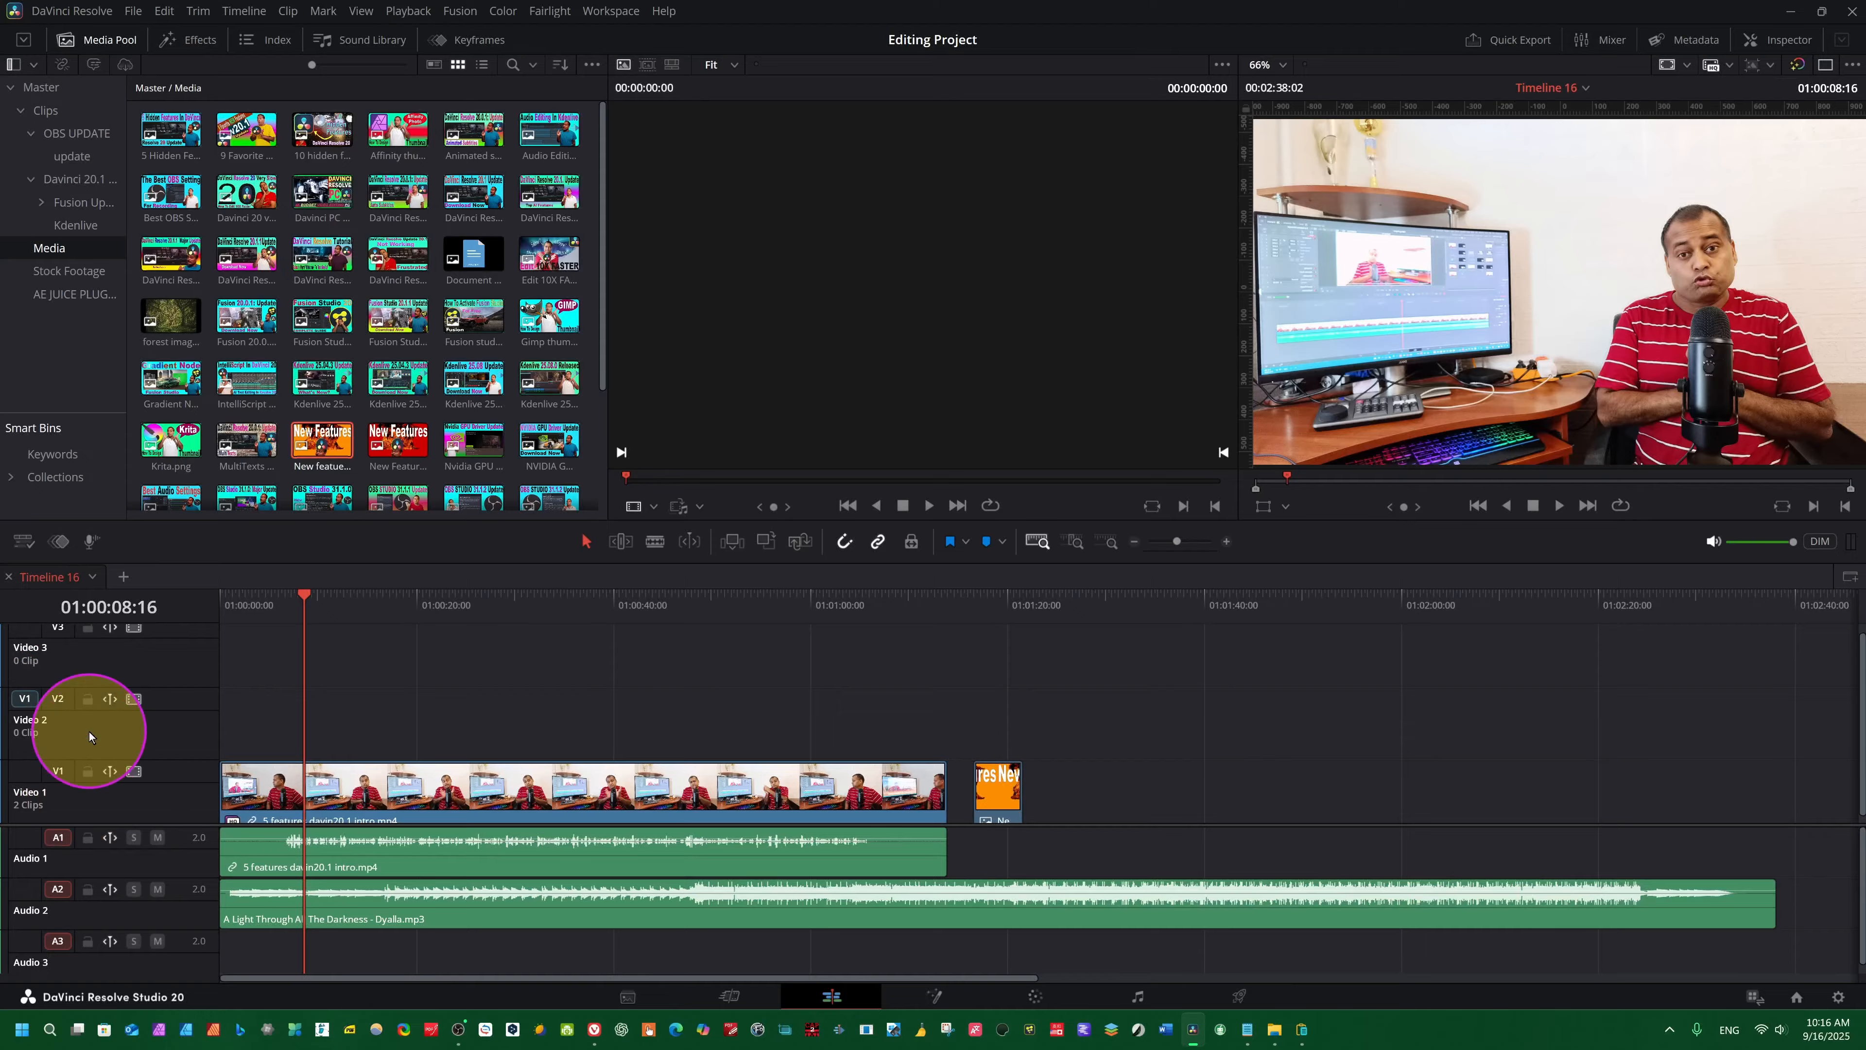
right_click(65, 854)
shift+click(65, 854)
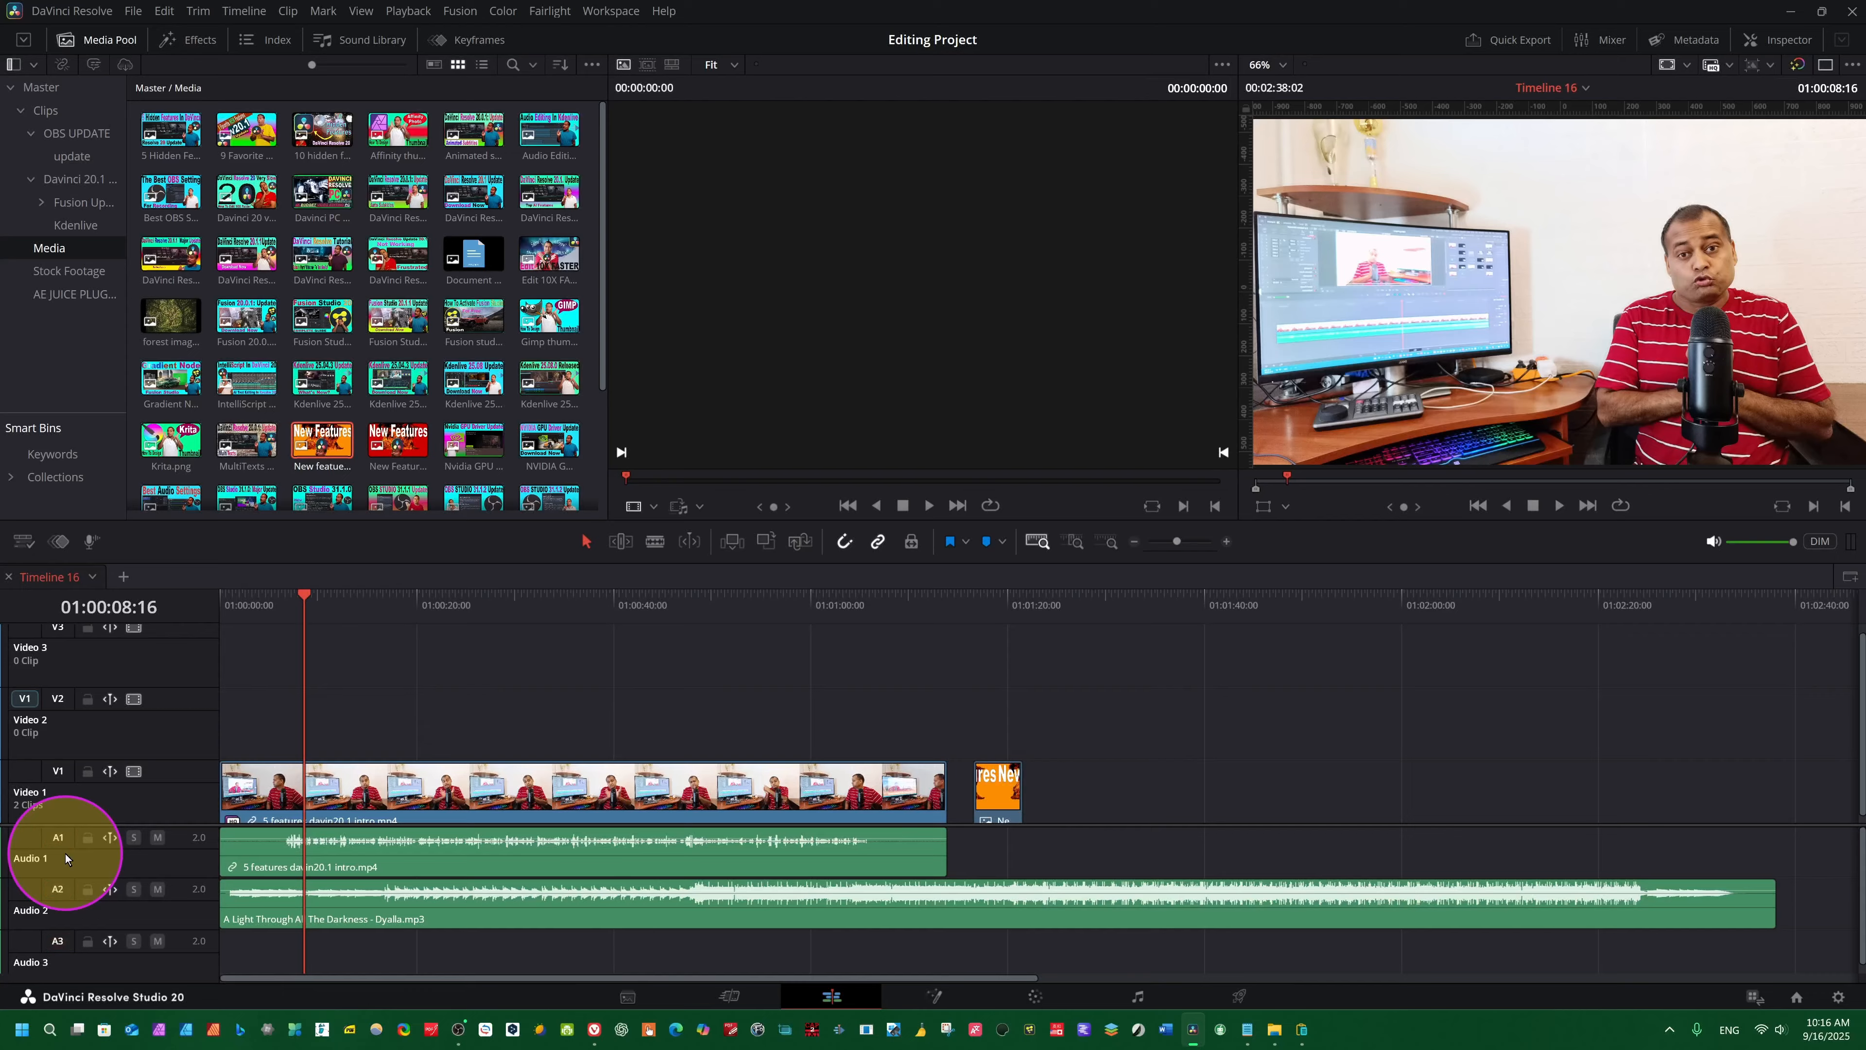
click(56, 696)
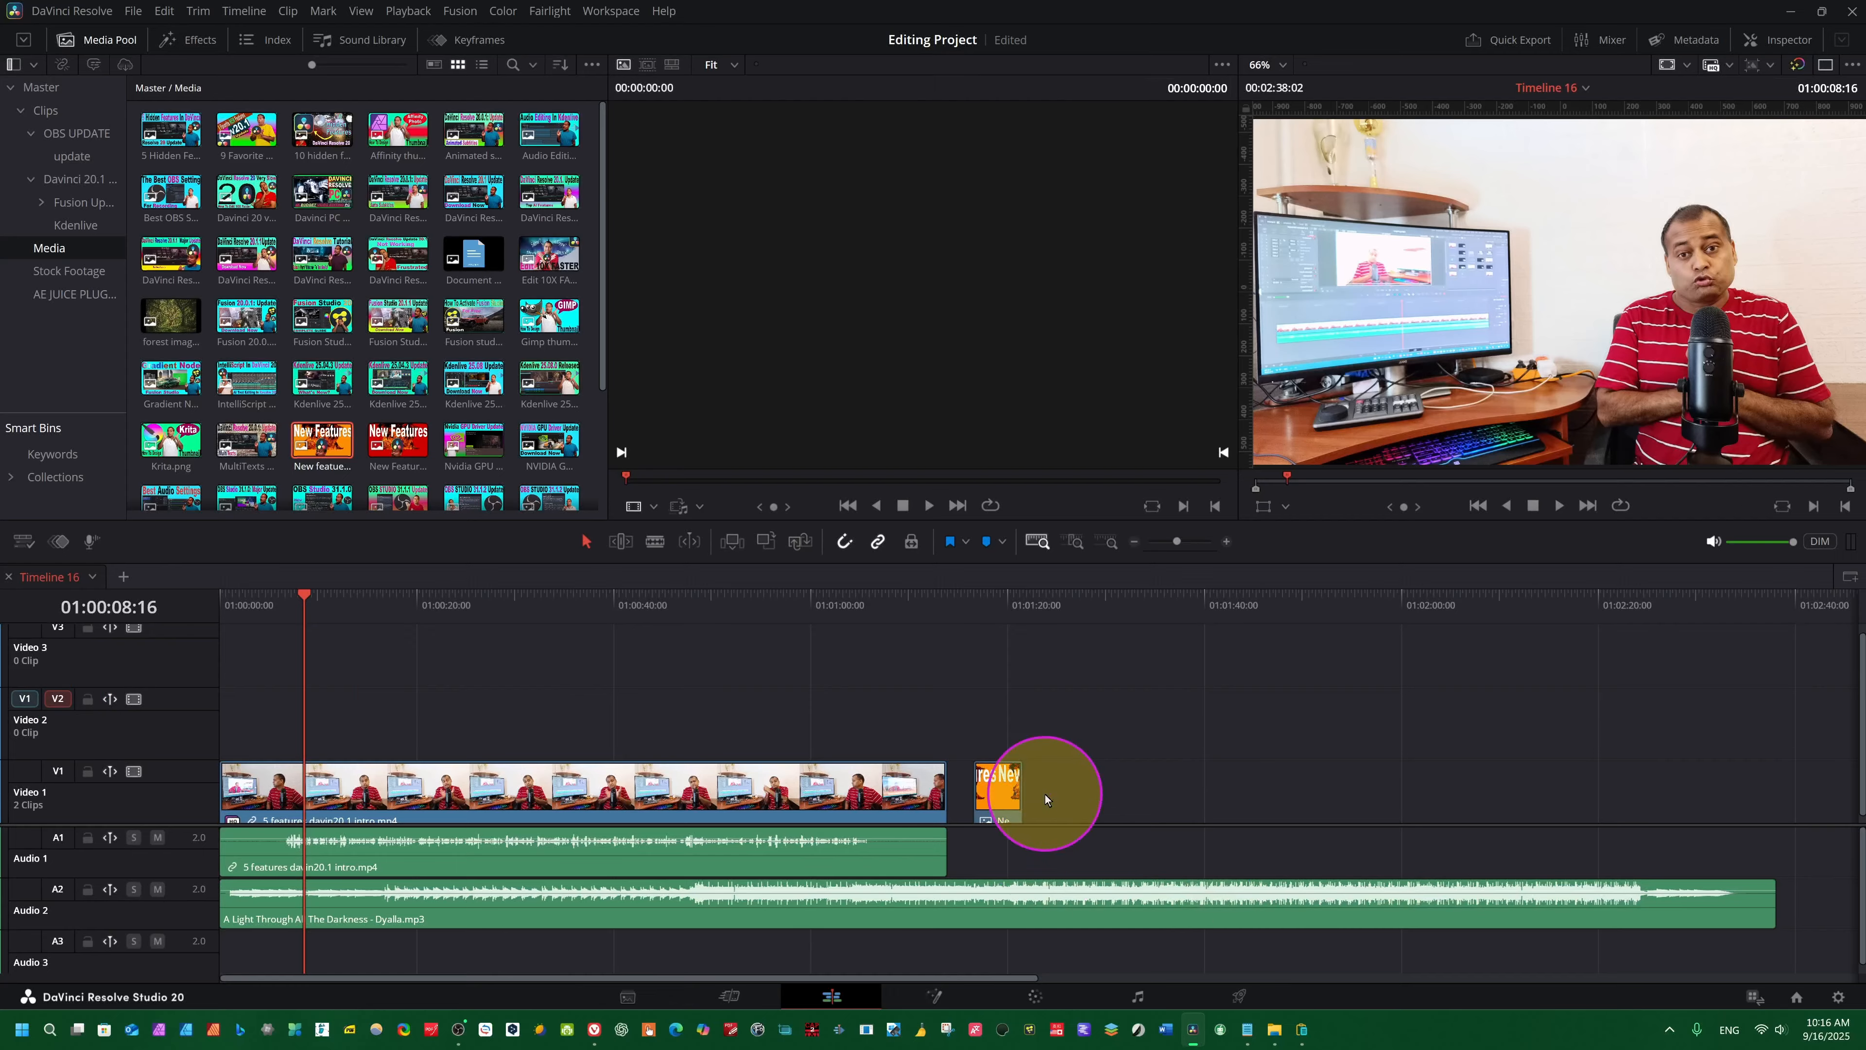
- Copy the New Features clip at the end of Video 1, paste it onto Video 2 at 01:00:08:06, and save the project
click(997, 785)
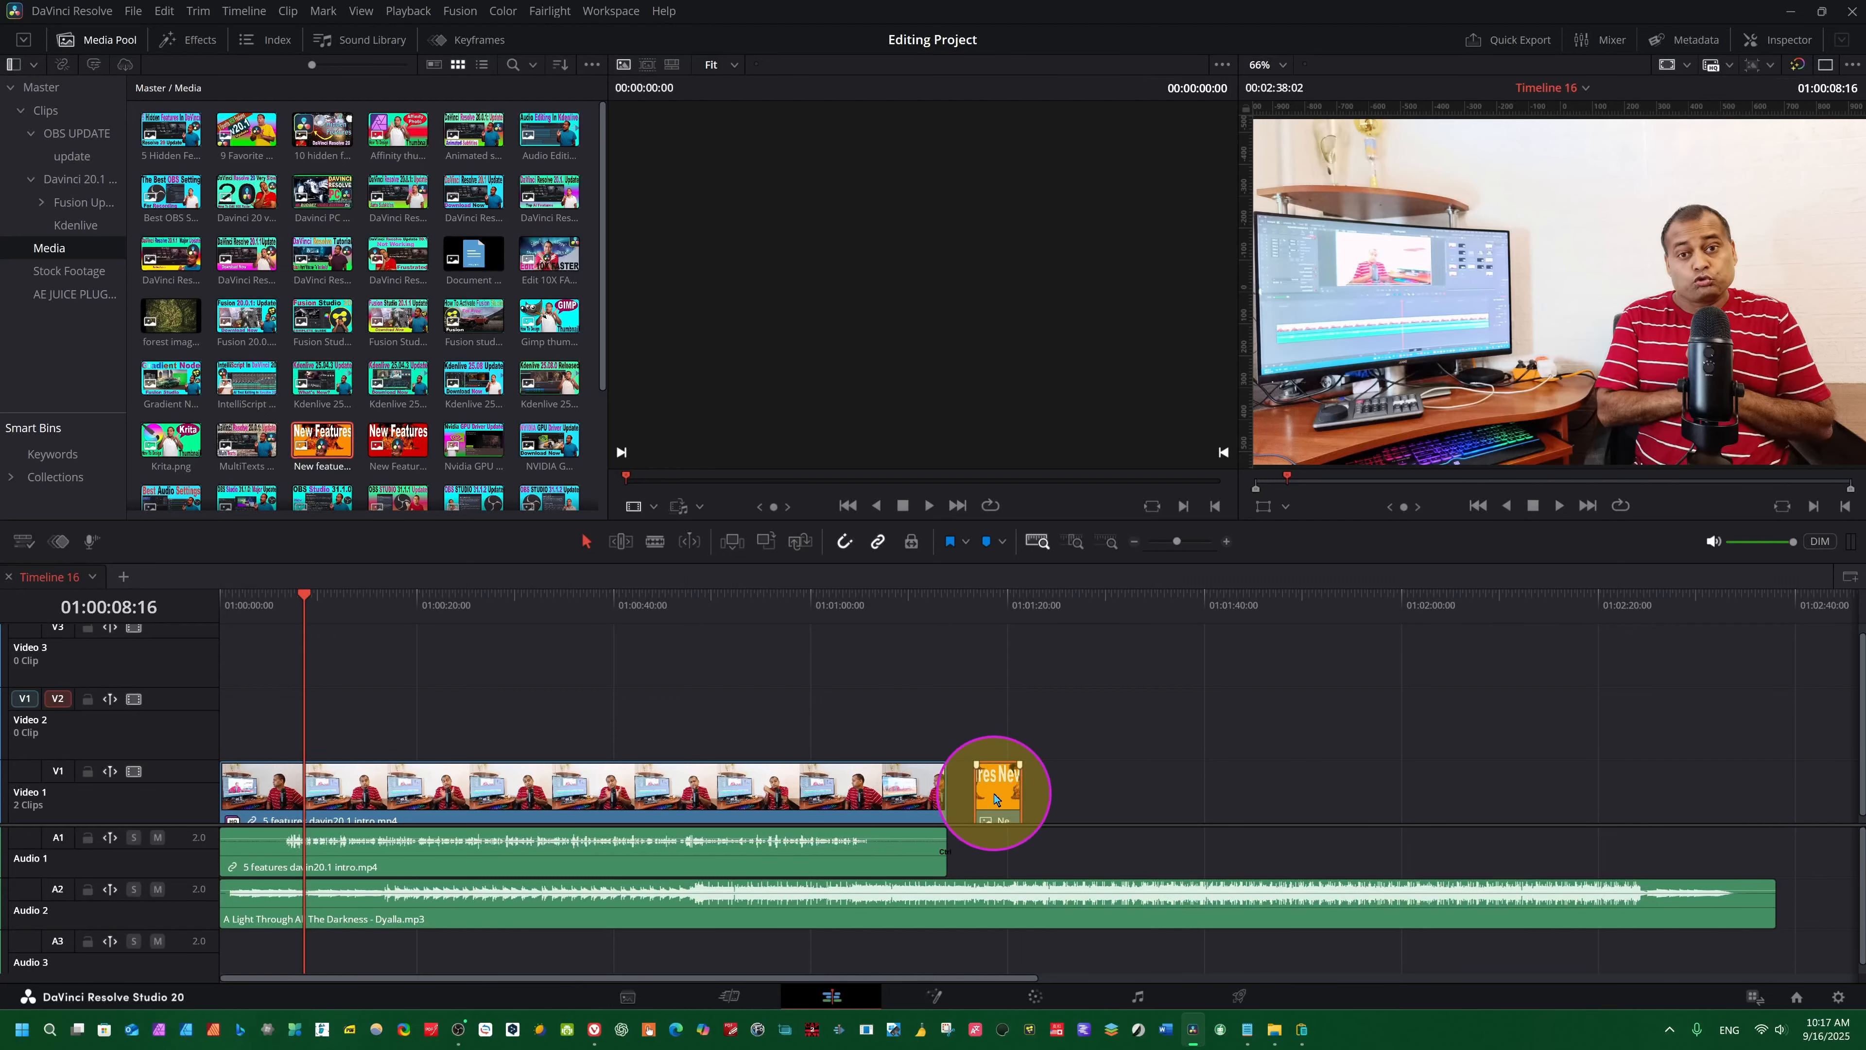
drag(584, 682, 300, 690)
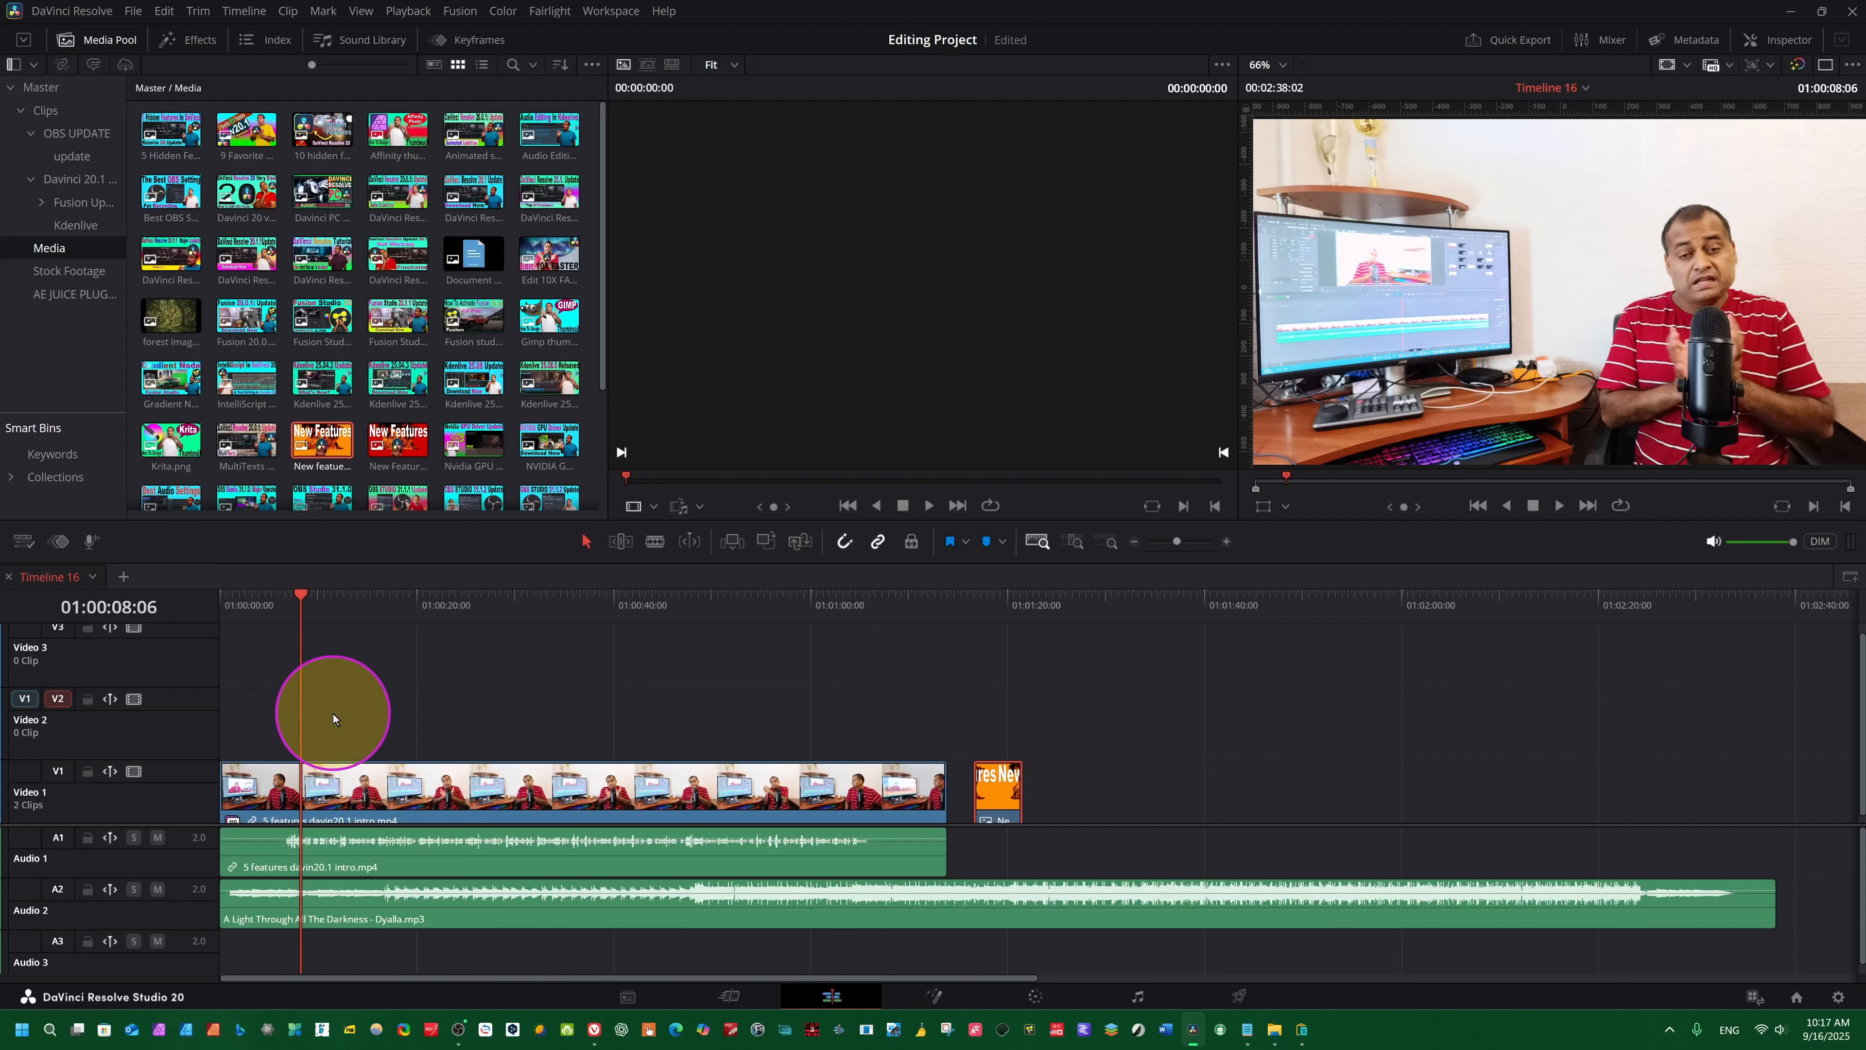
key(F12)
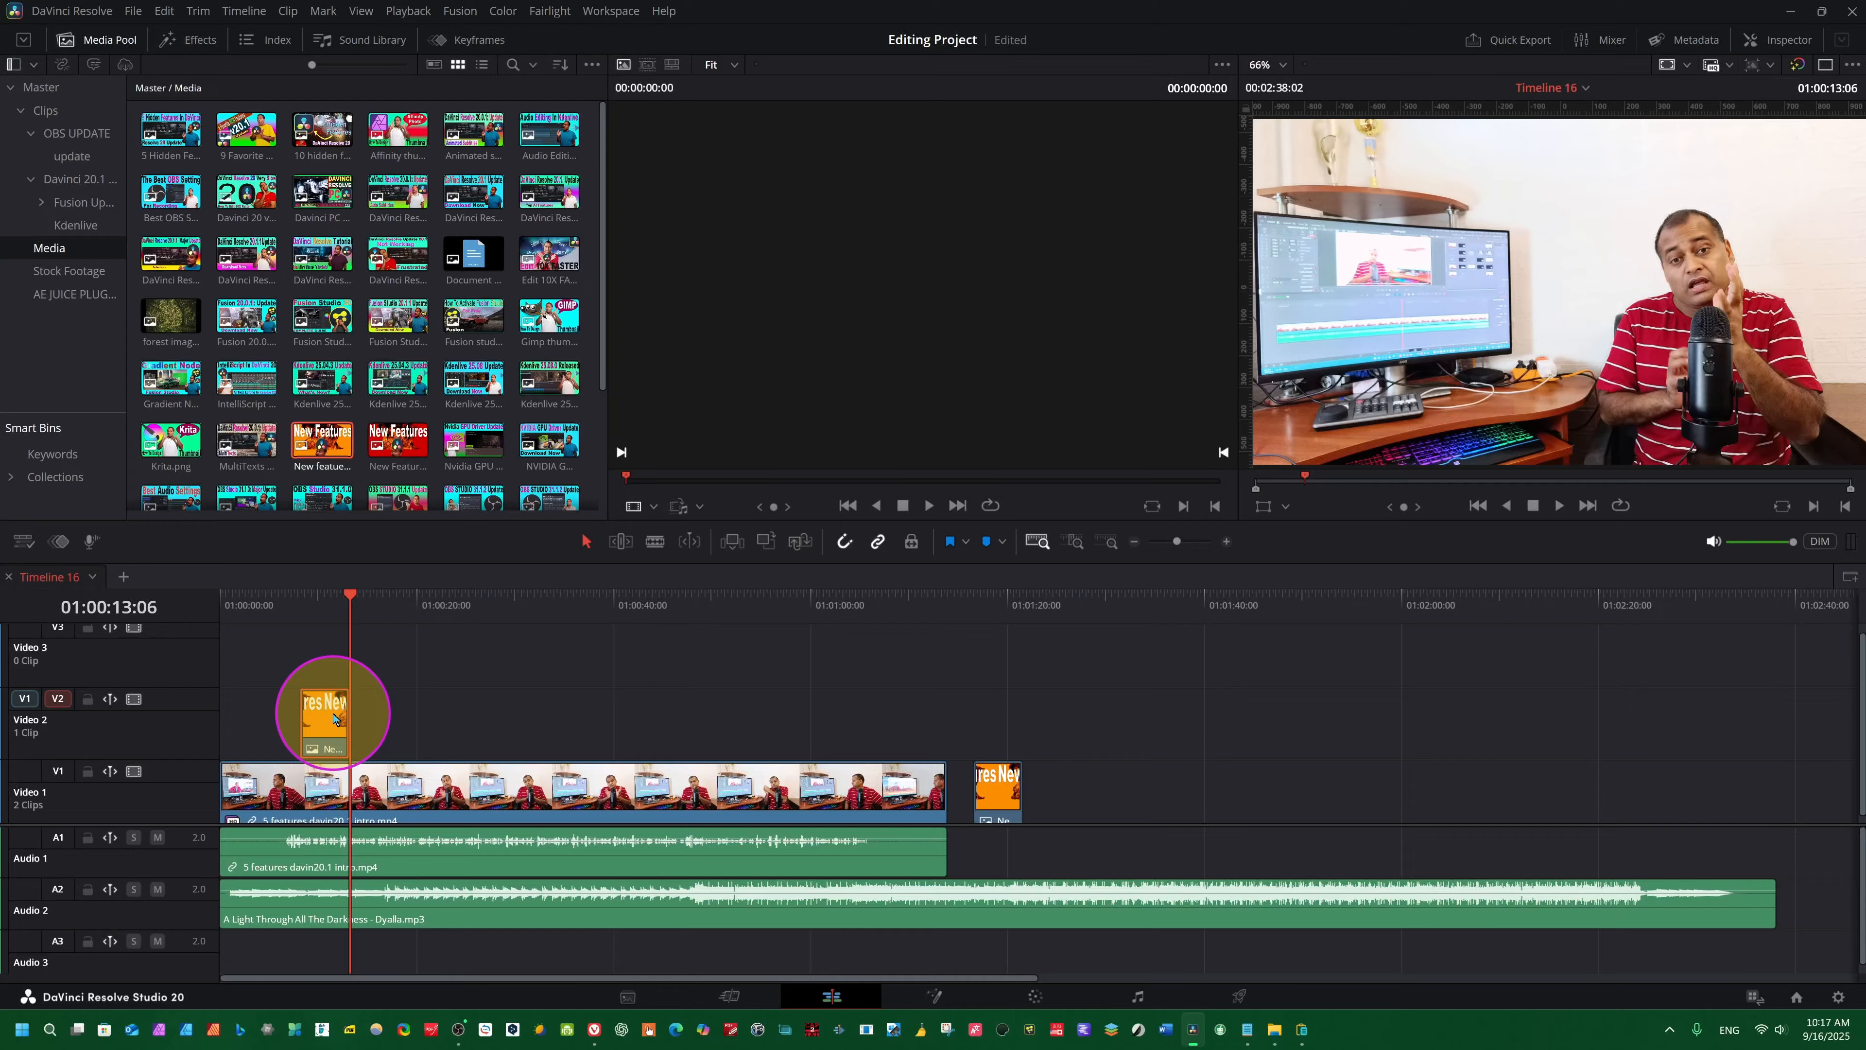
key(ctrl+s)
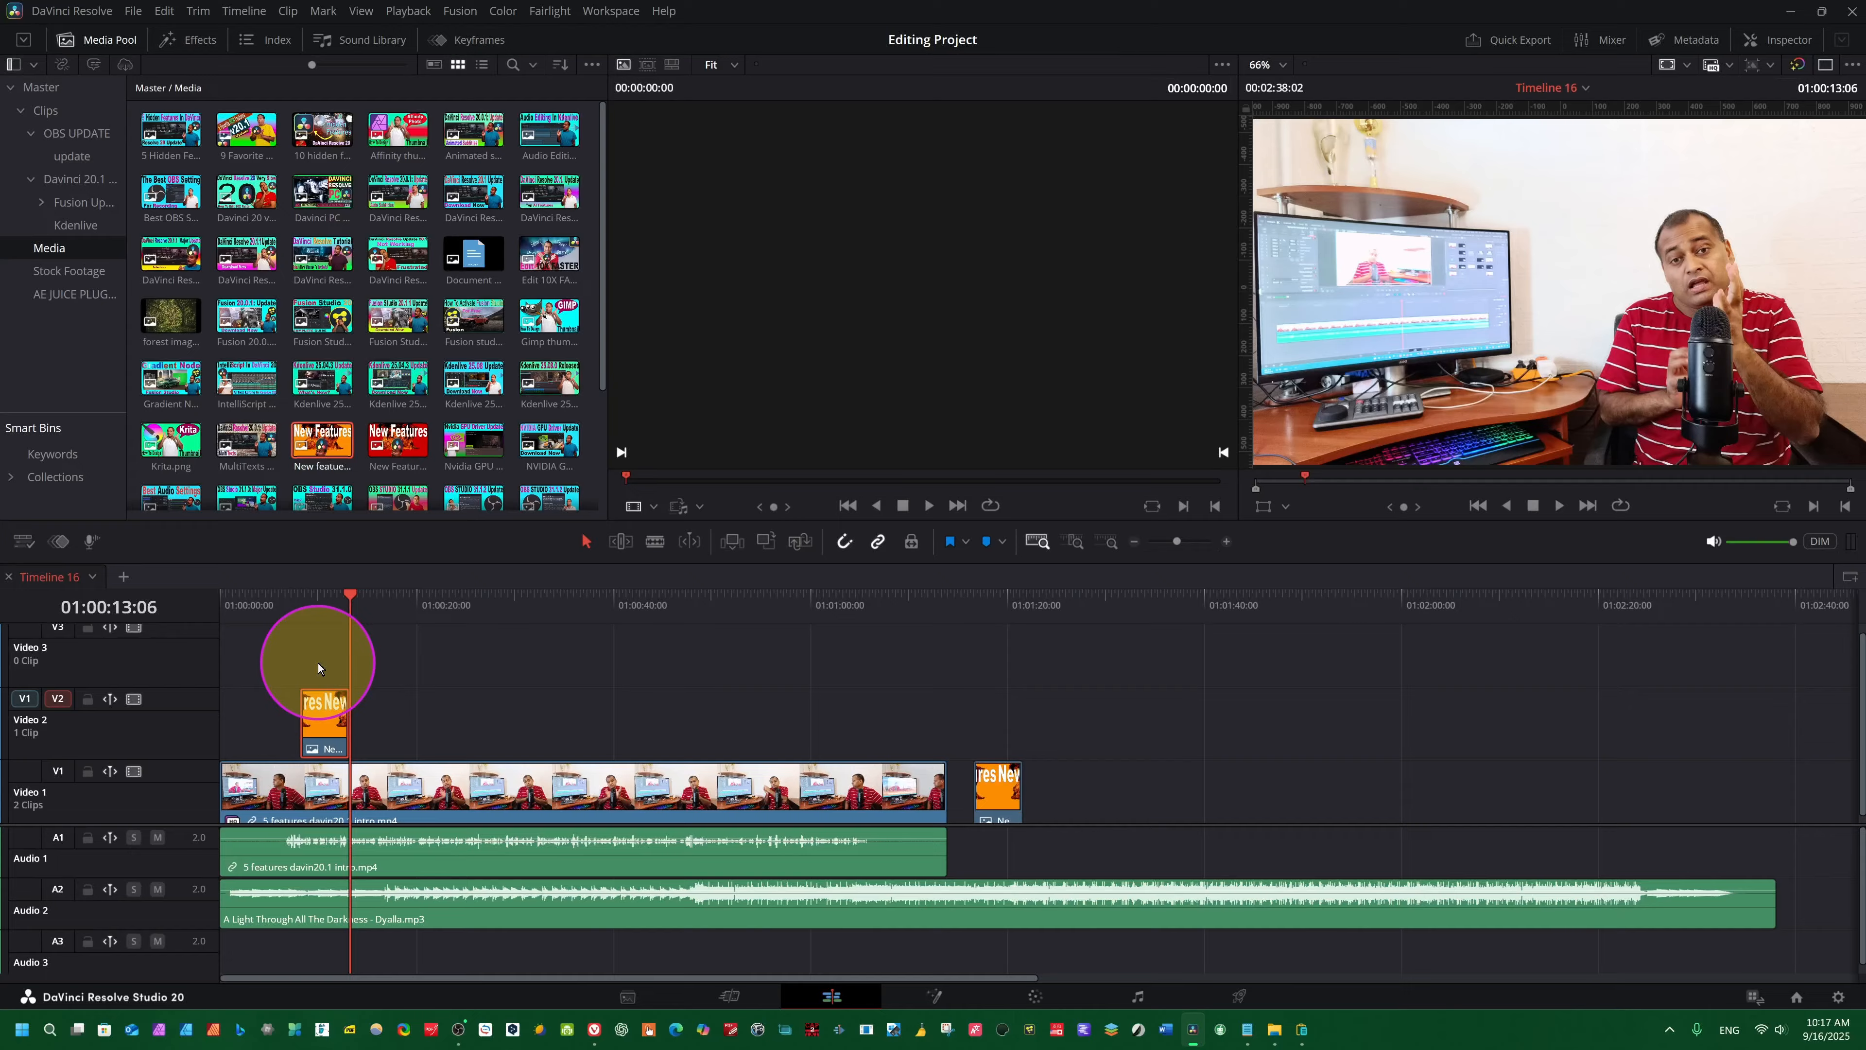
- Move the playhead to 01:00:10:01 and add a fourth video track to the timeline
click(318, 662)
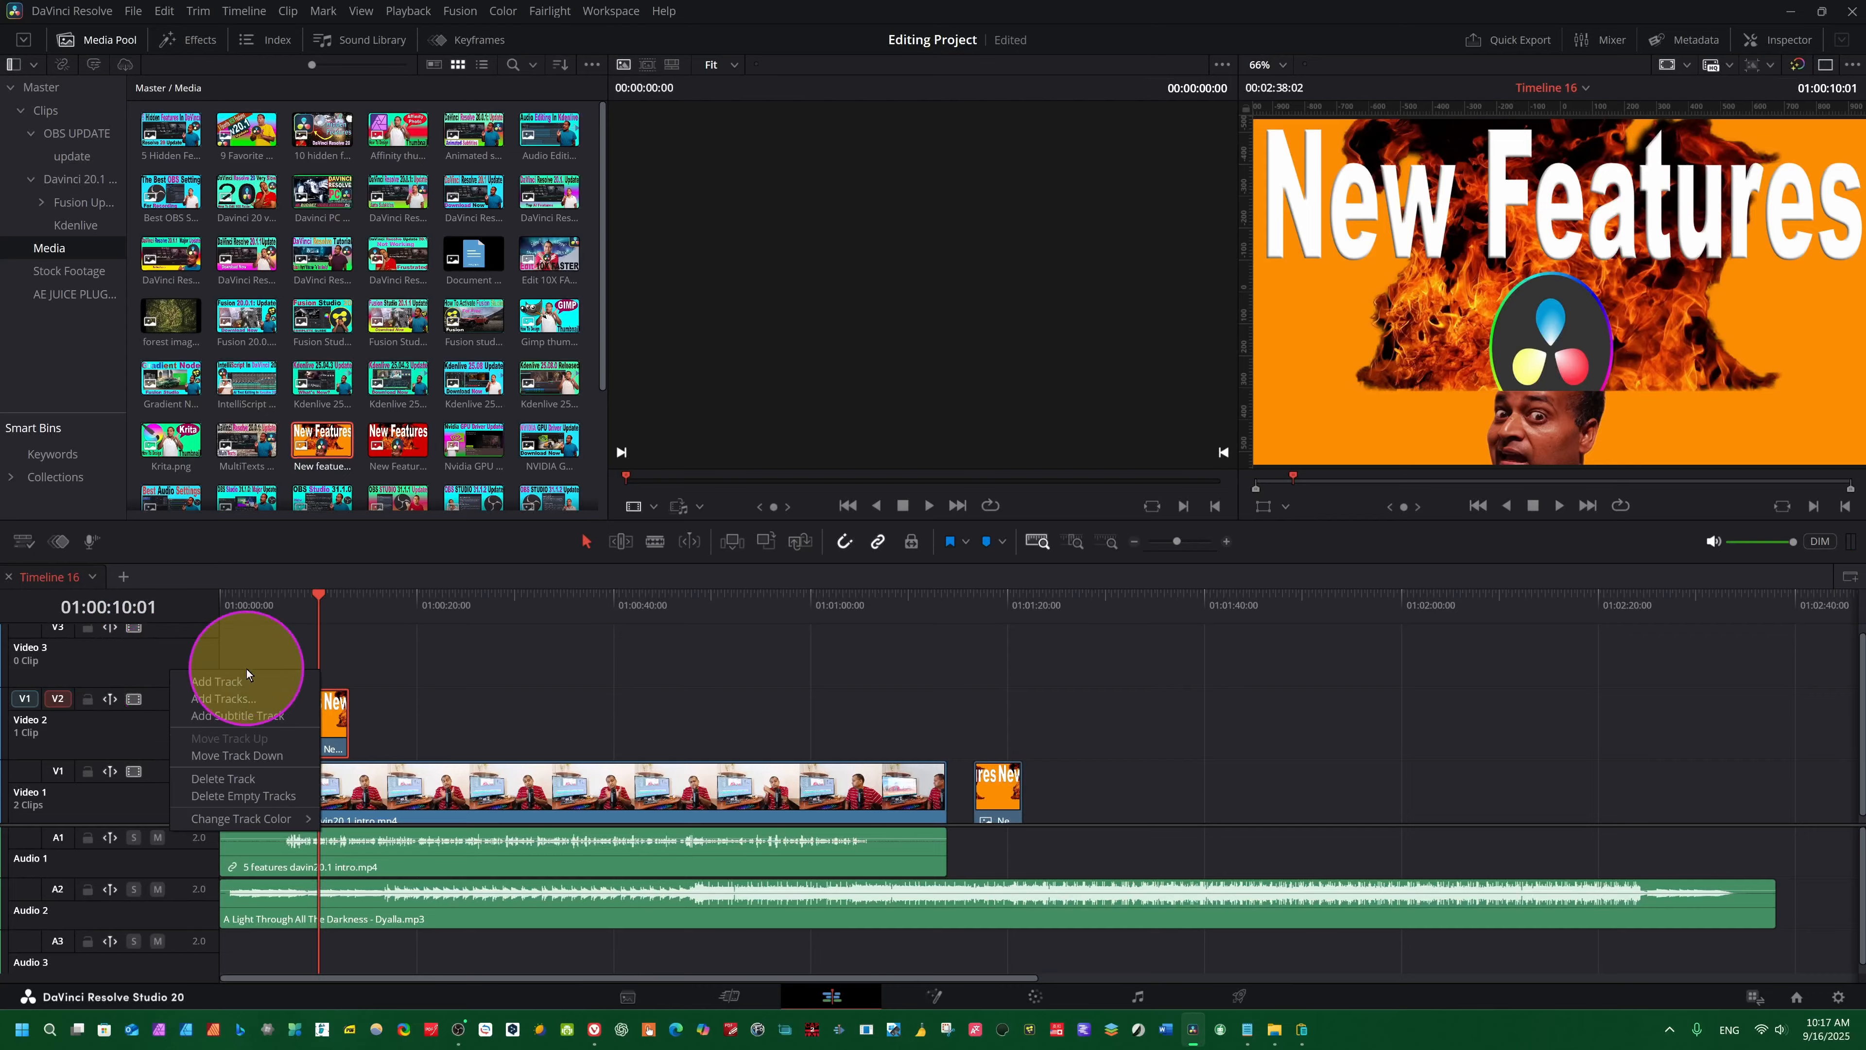
click(205, 678)
scroll(286, 726, down, 2)
scroll(285, 724, up, 2)
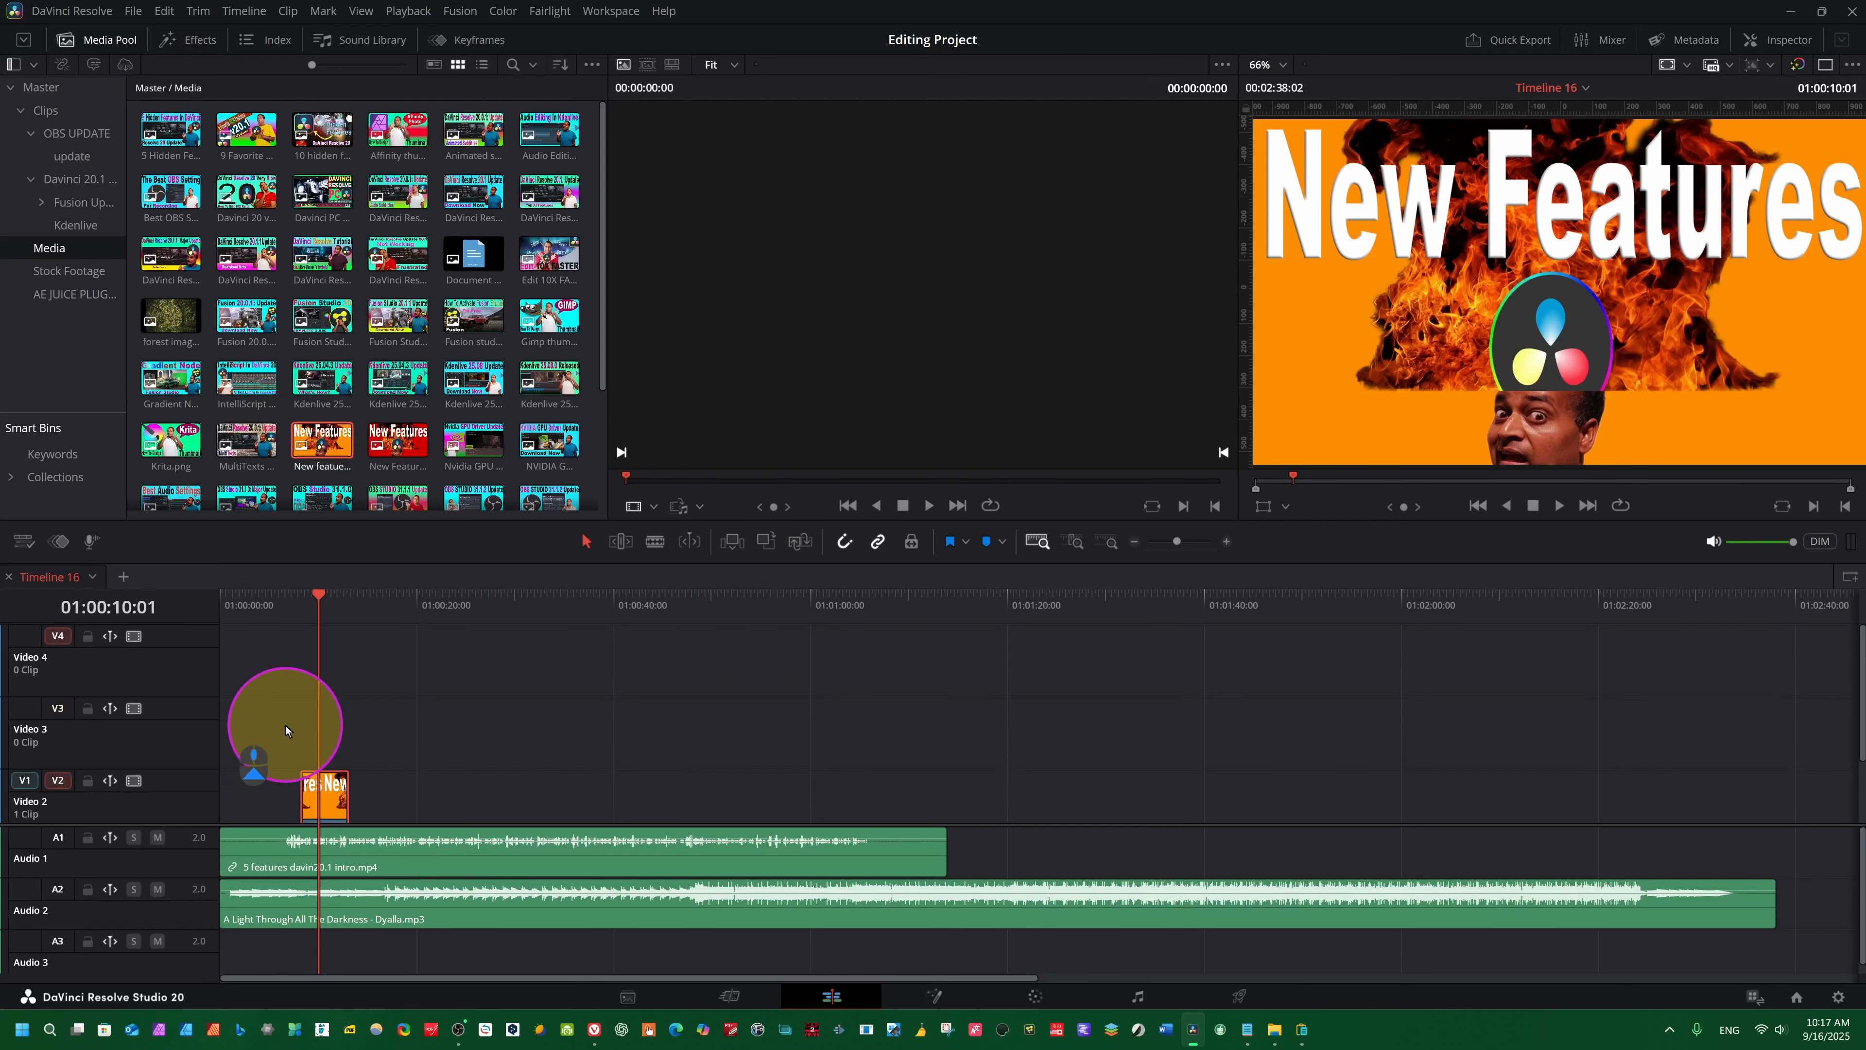
scroll(109, 712, down, 2)
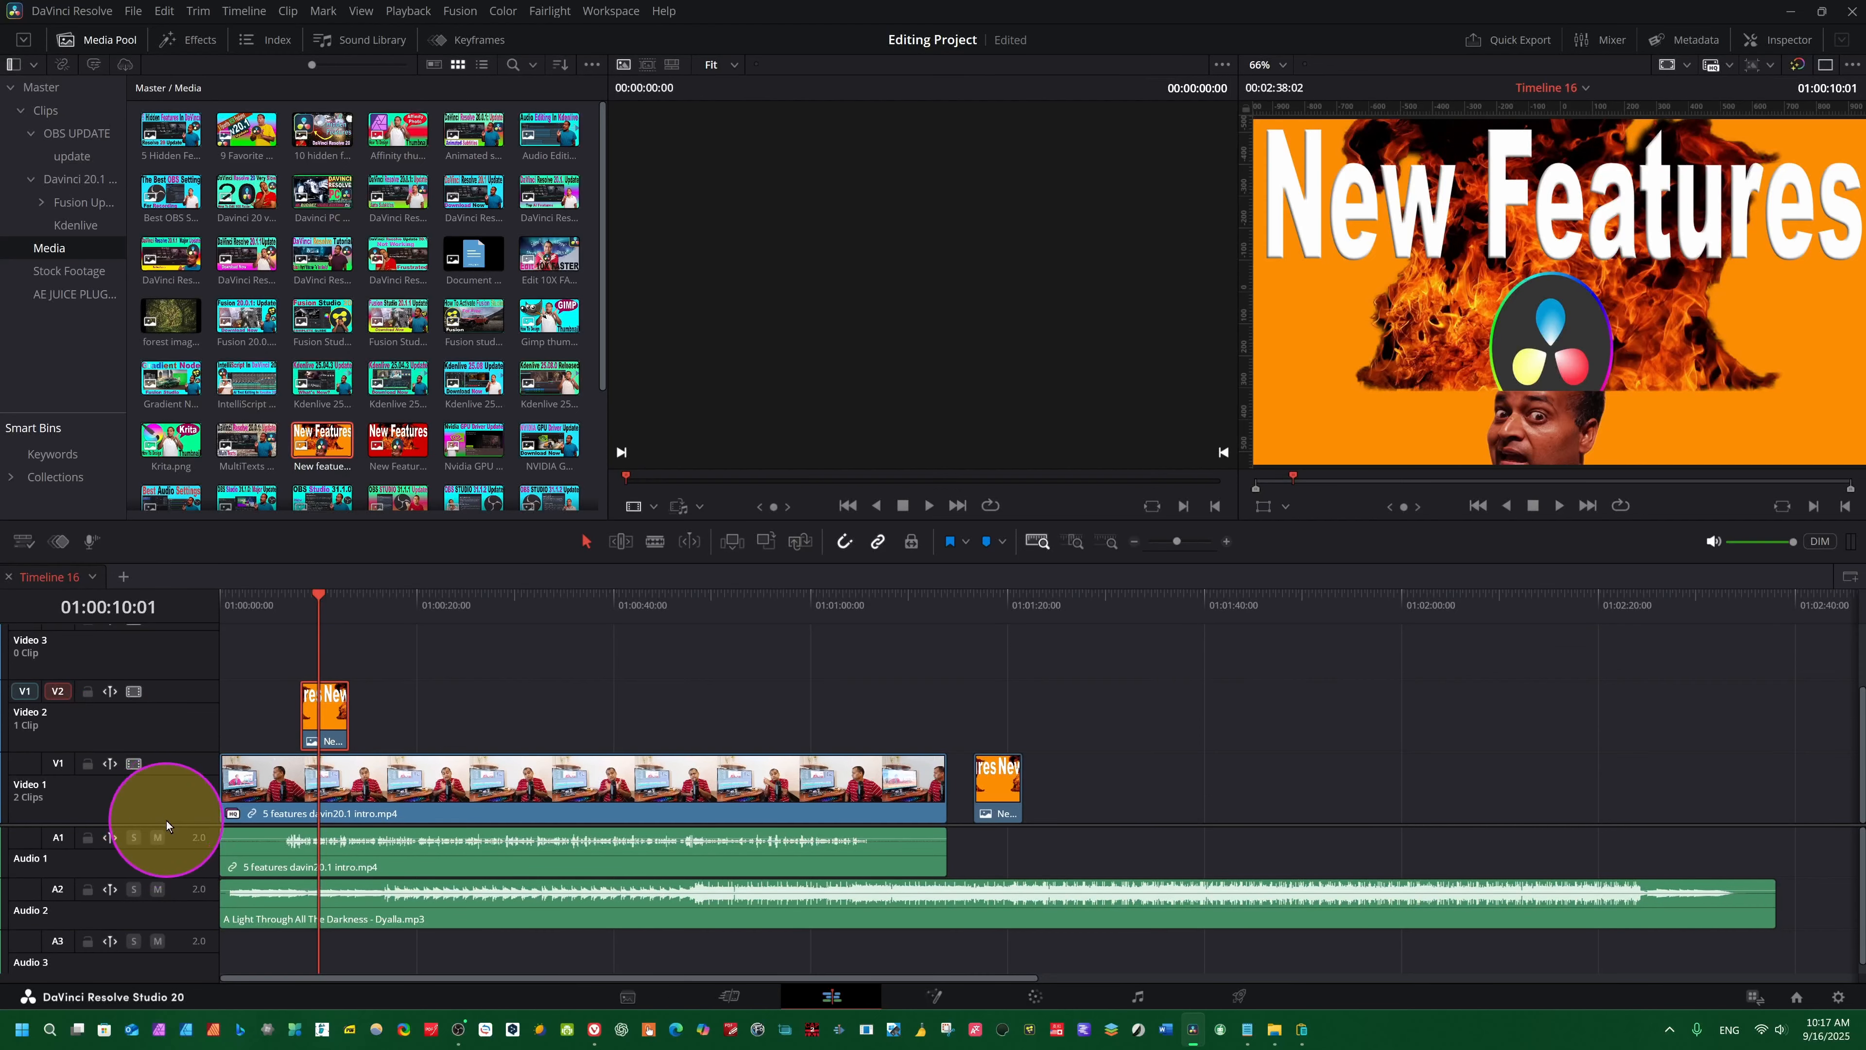
scroll(156, 831, up, 1)
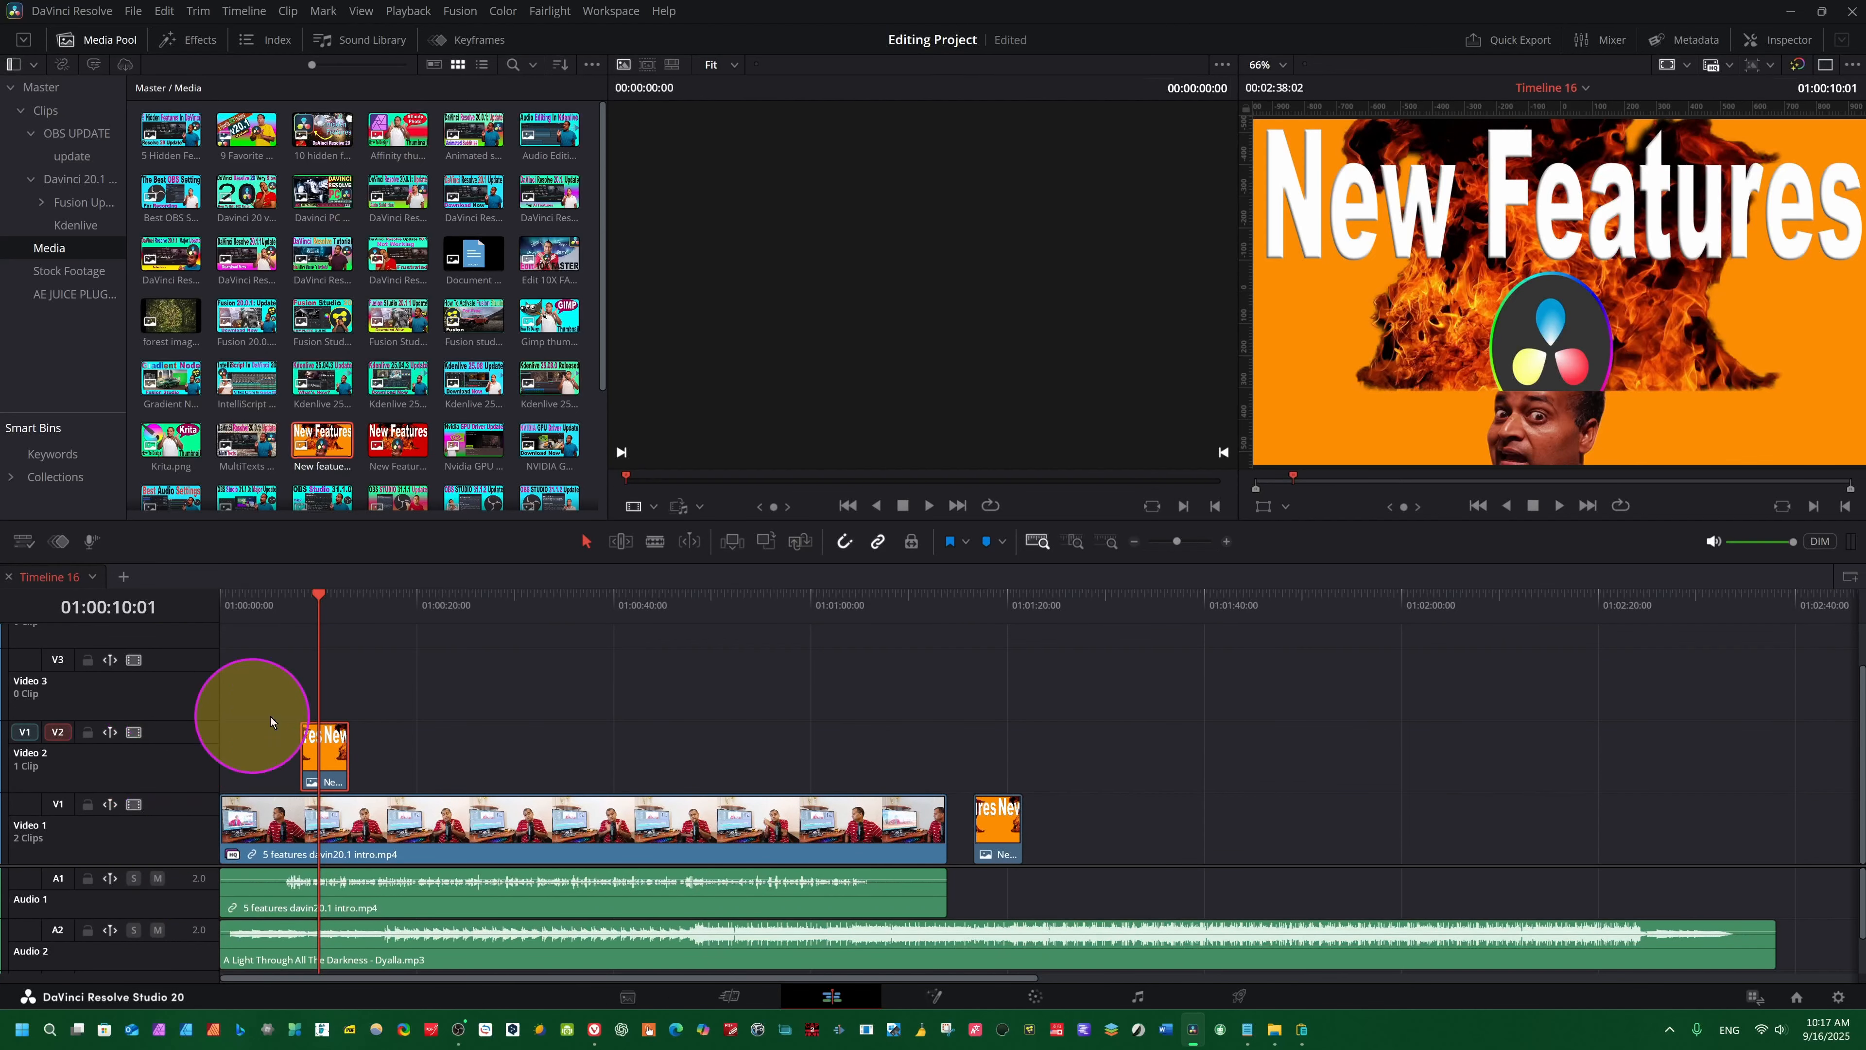
- Switch auto track selection from Video 2 to Video 3 and paste a copy of the New Features clip there at 01:00:02:05
click(57, 731)
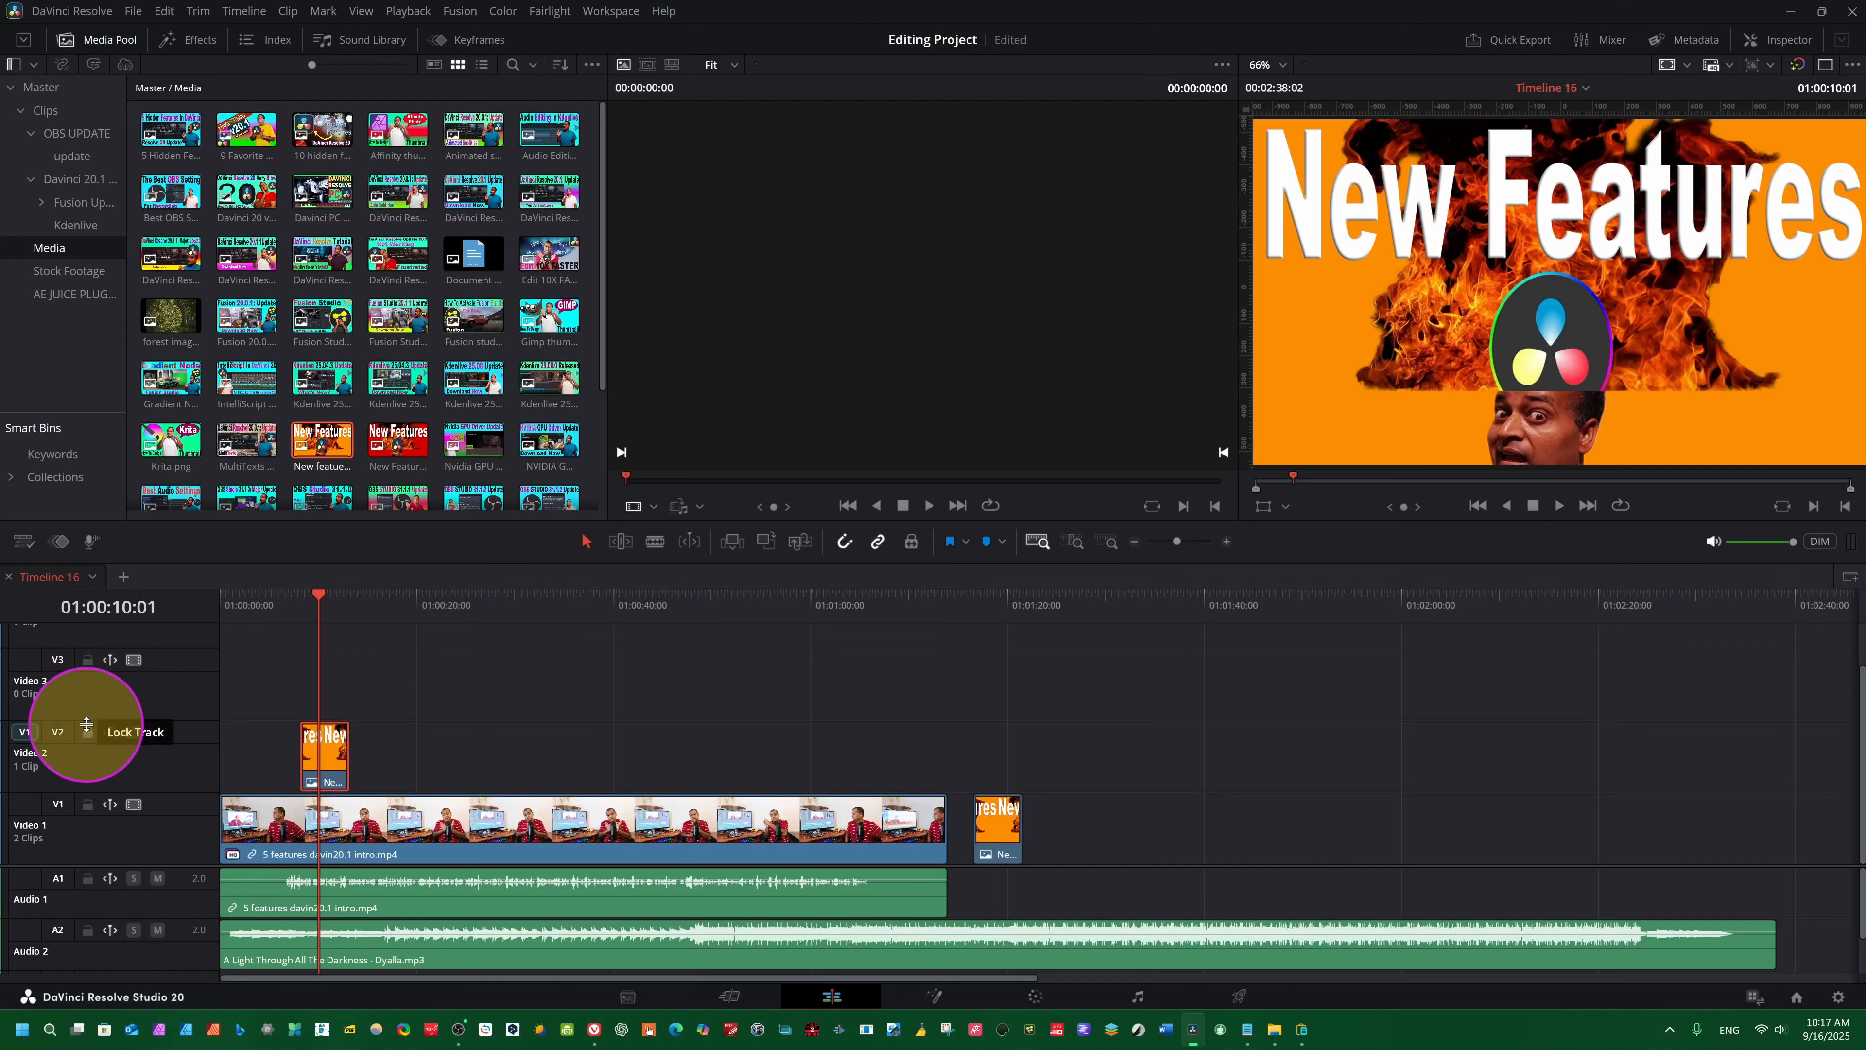
click(58, 661)
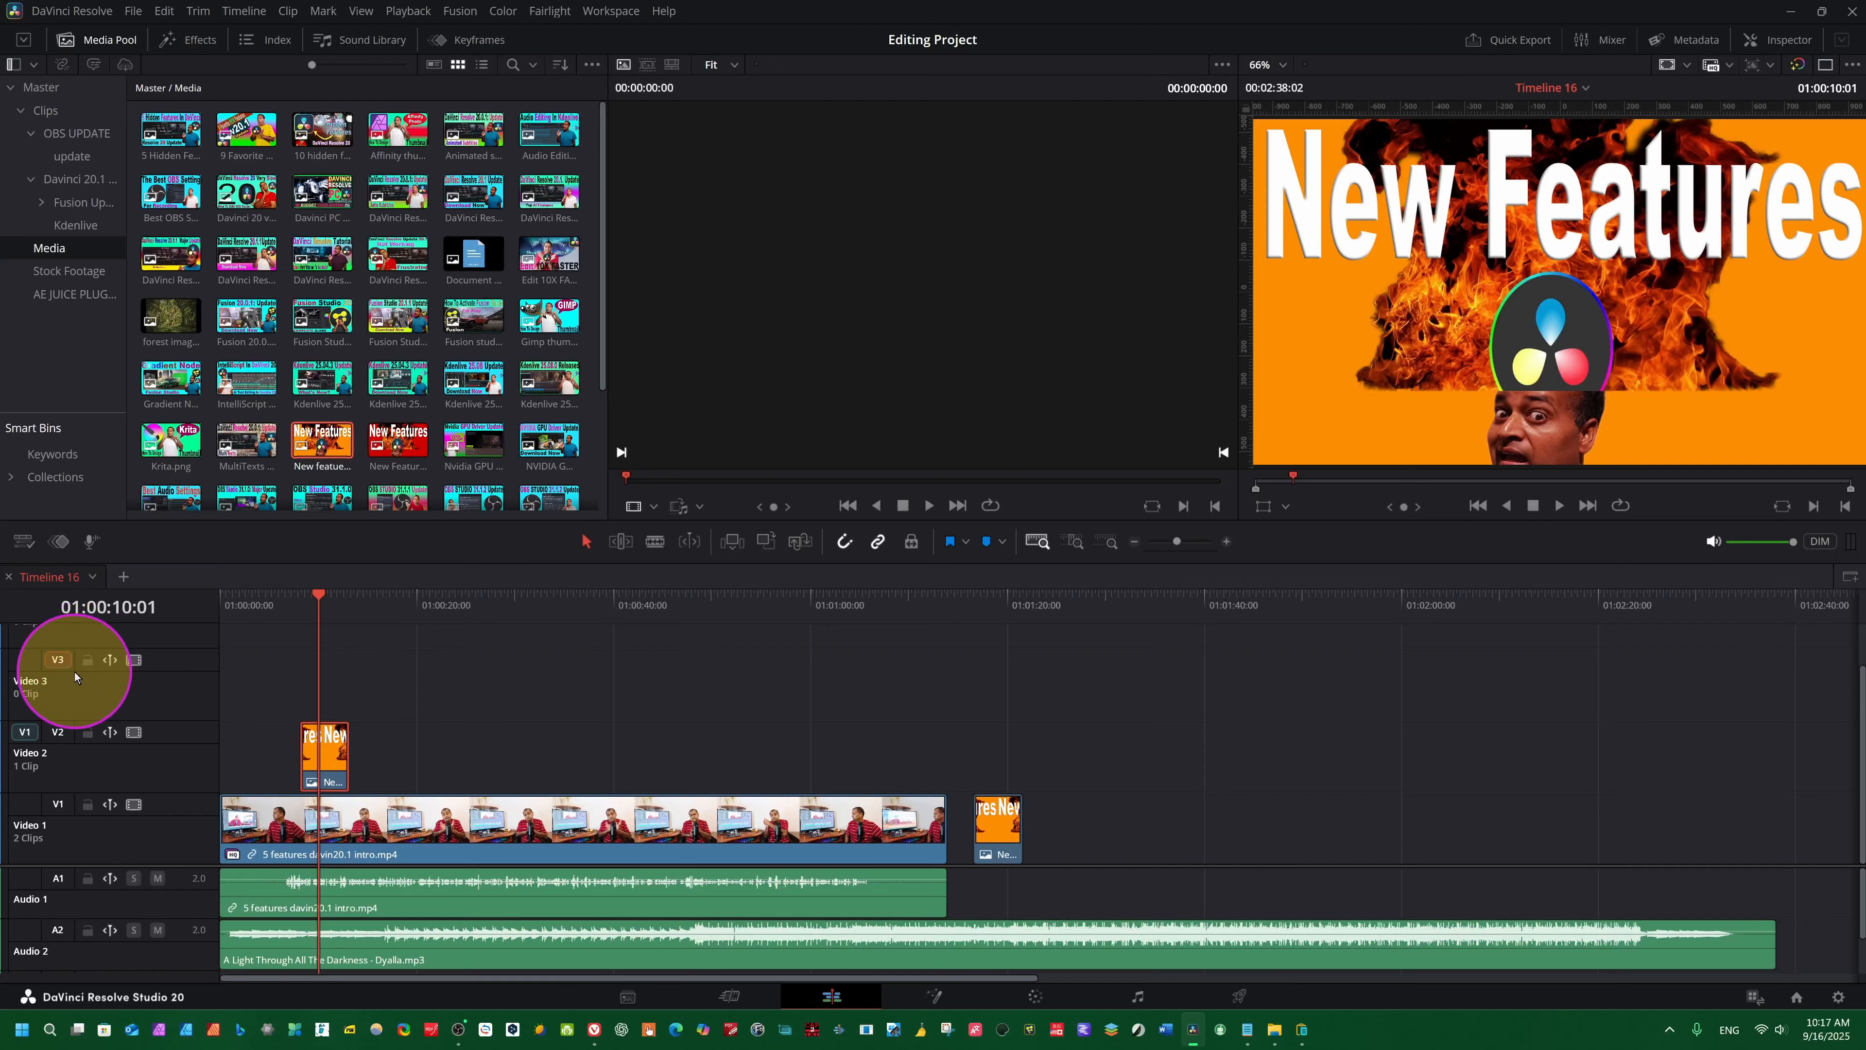
click(996, 836)
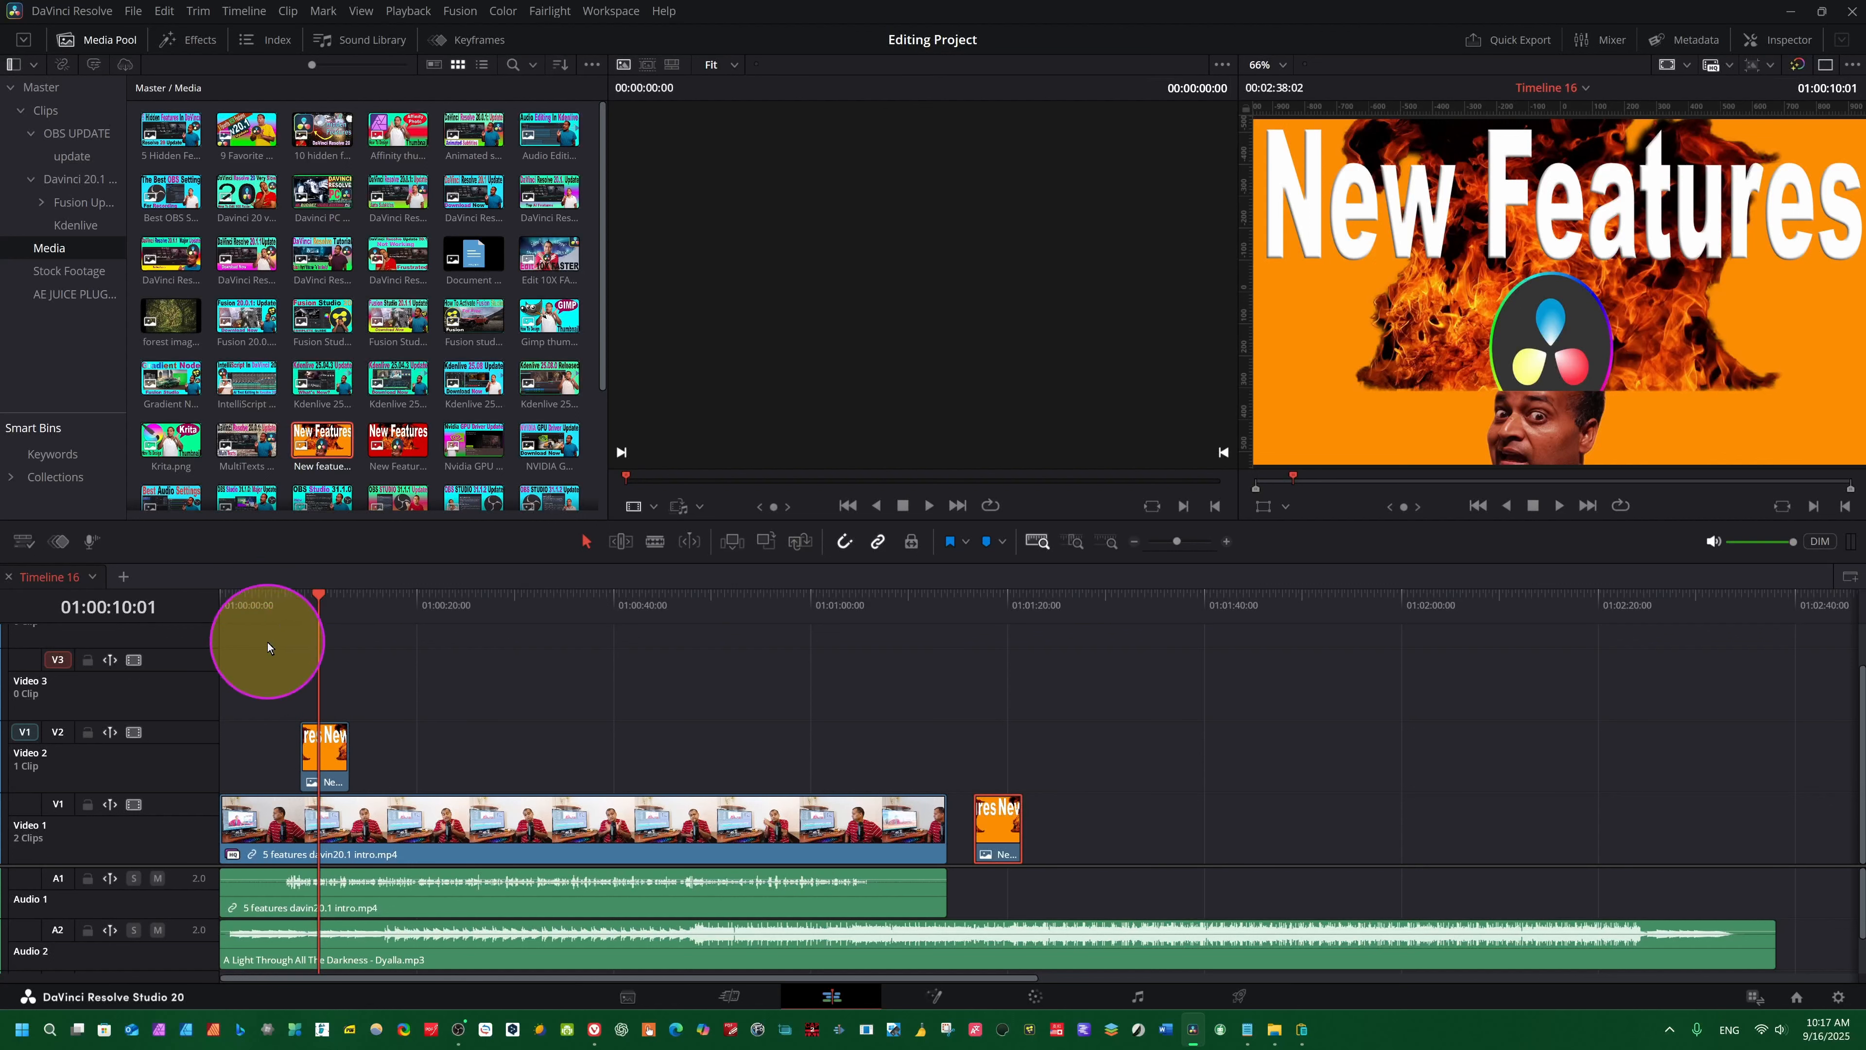
click(240, 683)
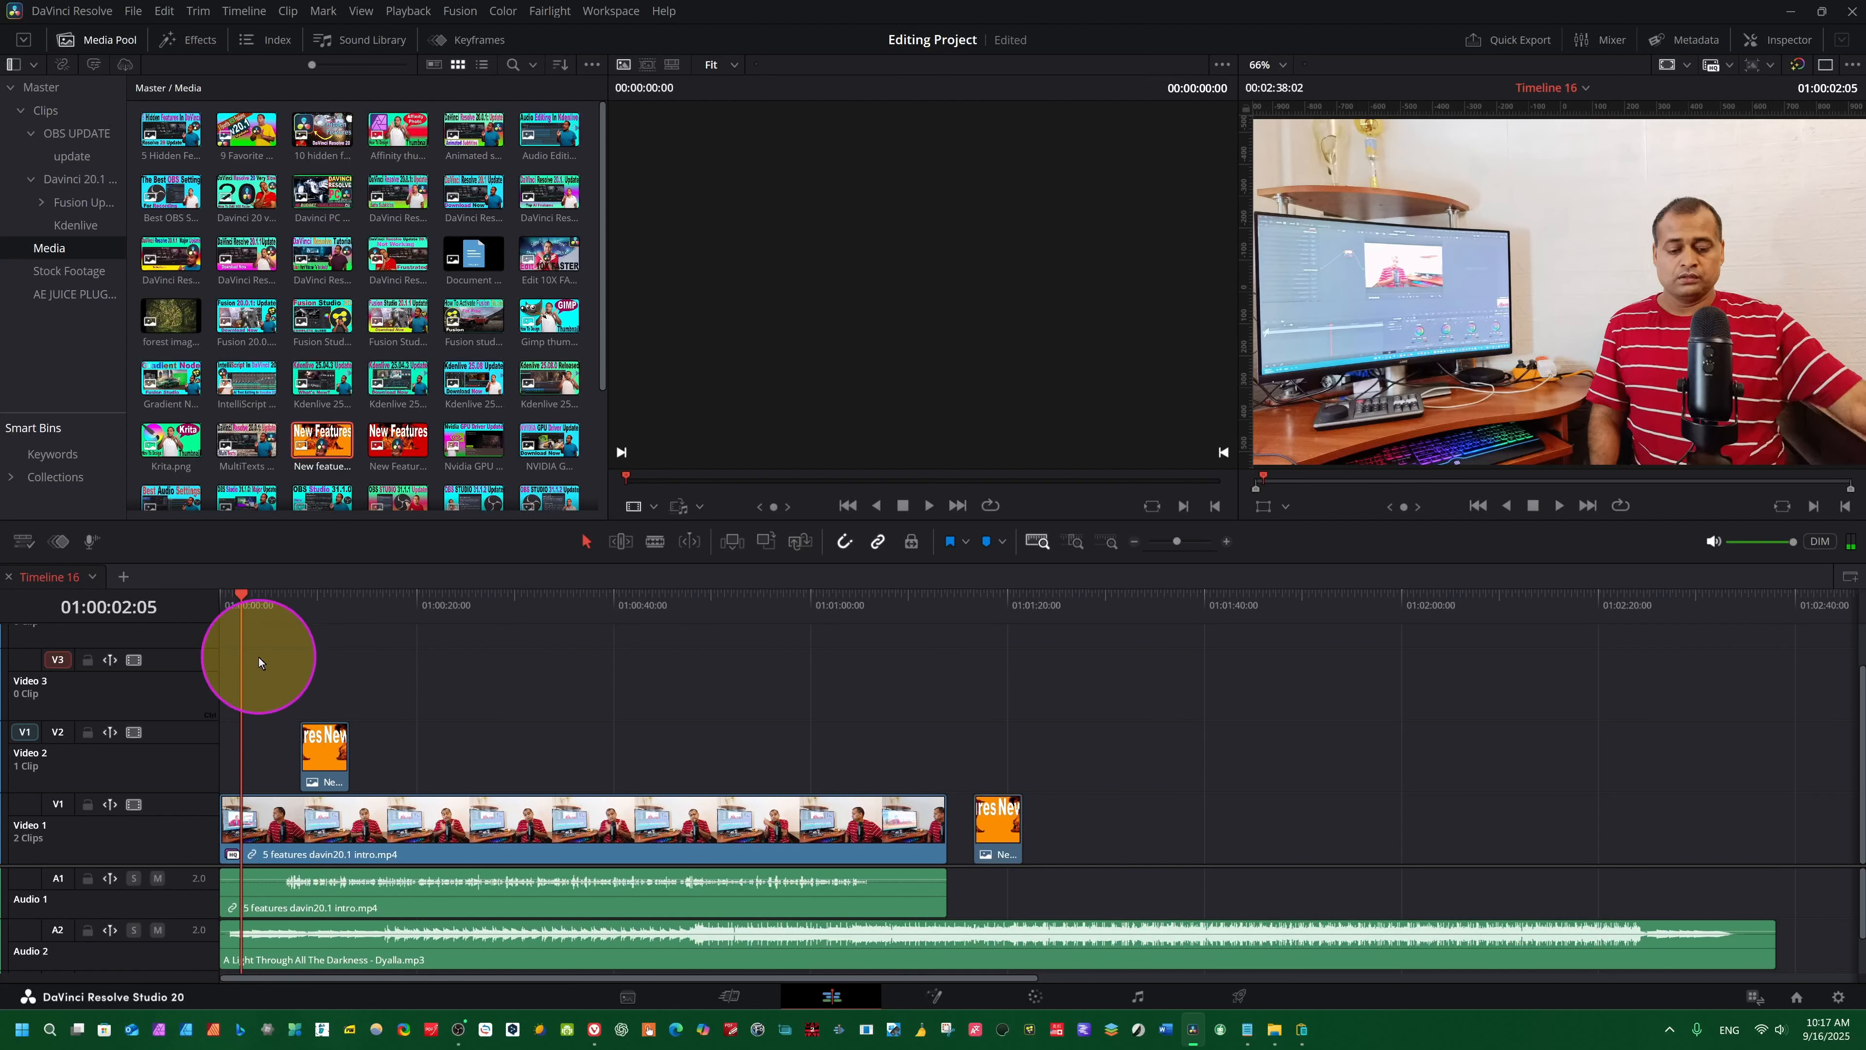
key(ctrl+v)
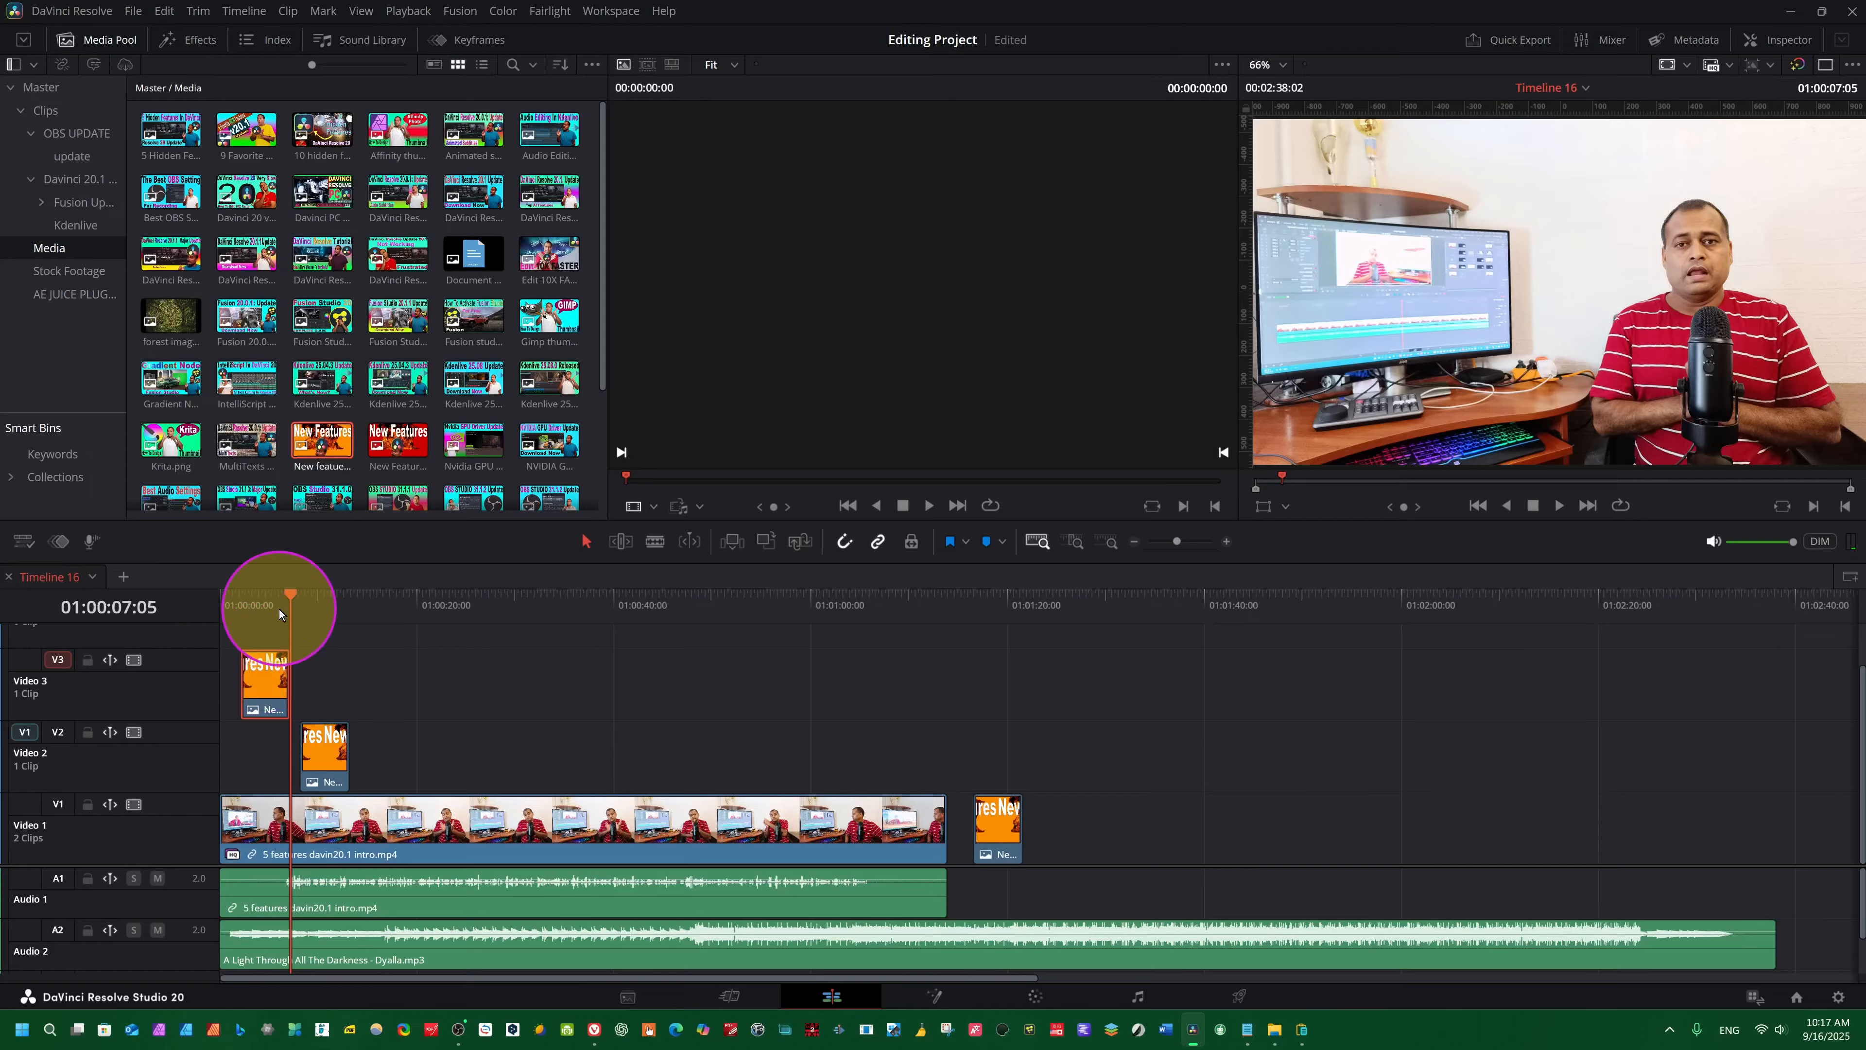
- Move the playhead to 01:00:24:23 and place "NVIDIA GPU Driver Update.png" on Video 1 after the last New Features clip
drag(279, 612, 261, 615)
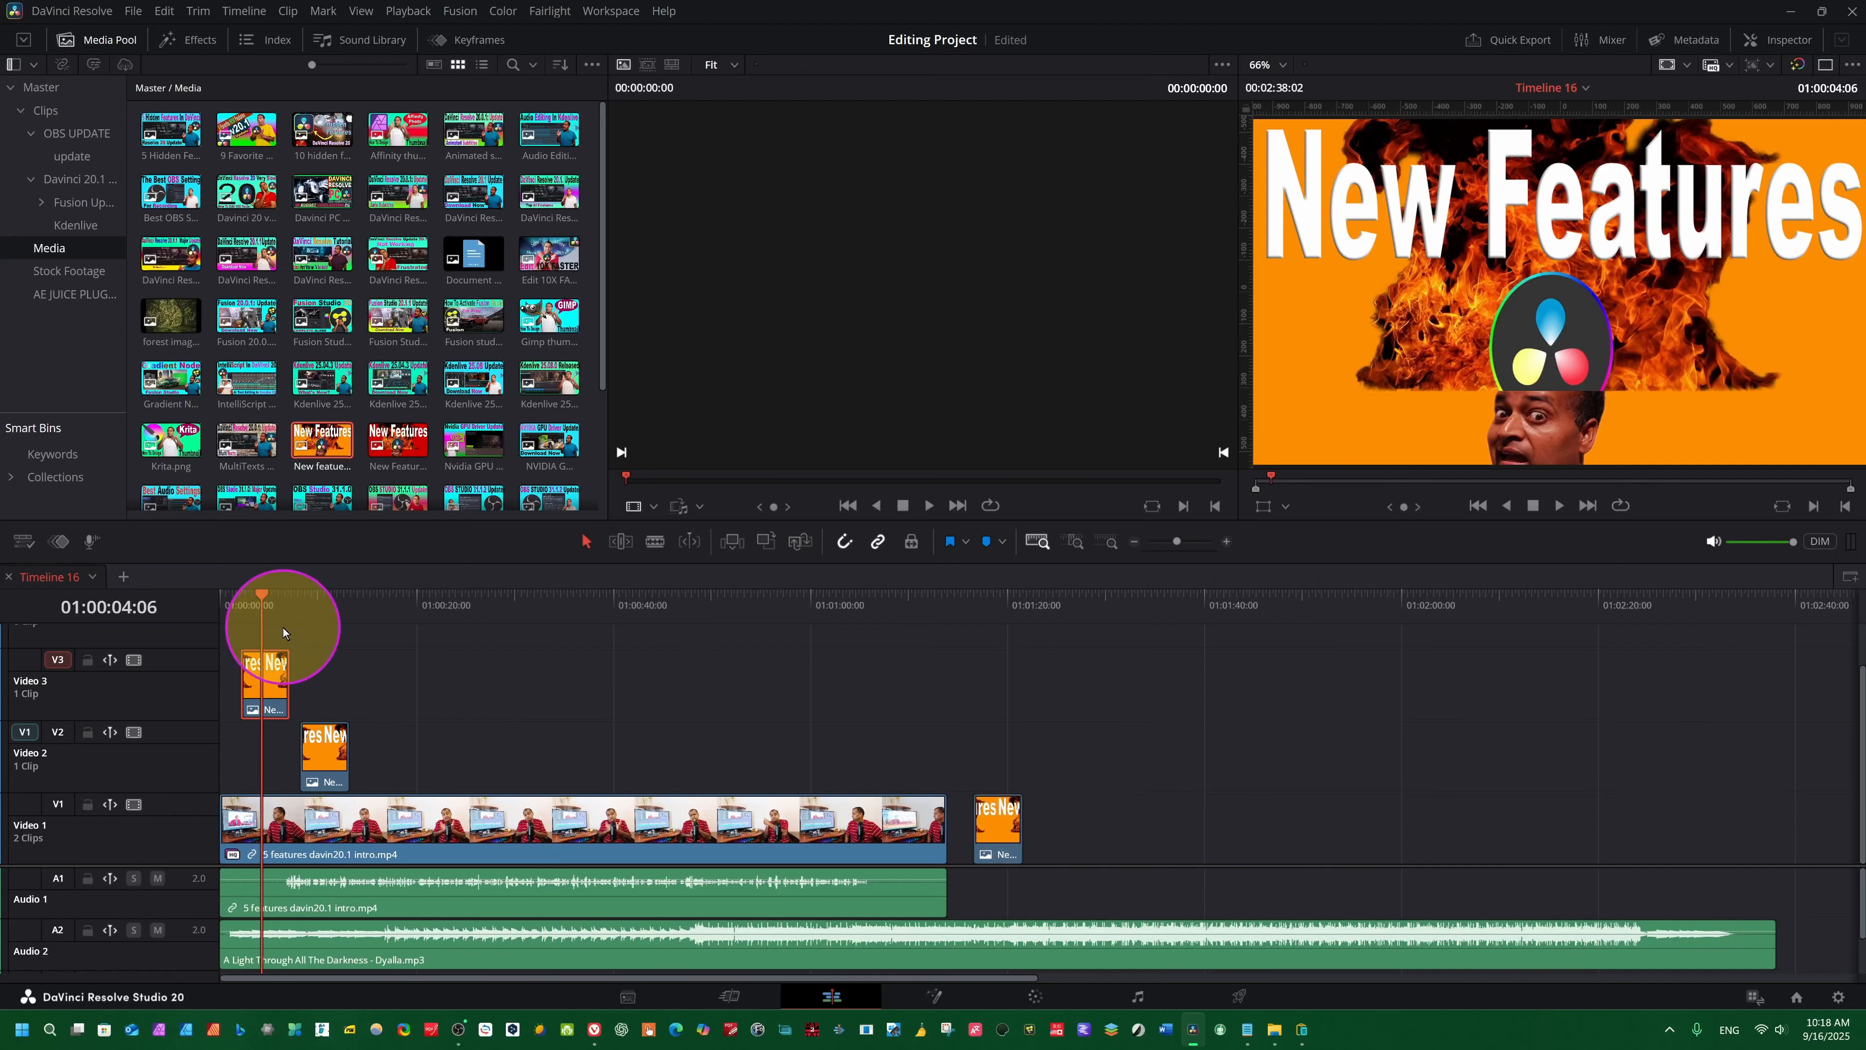
drag(301, 604, 464, 667)
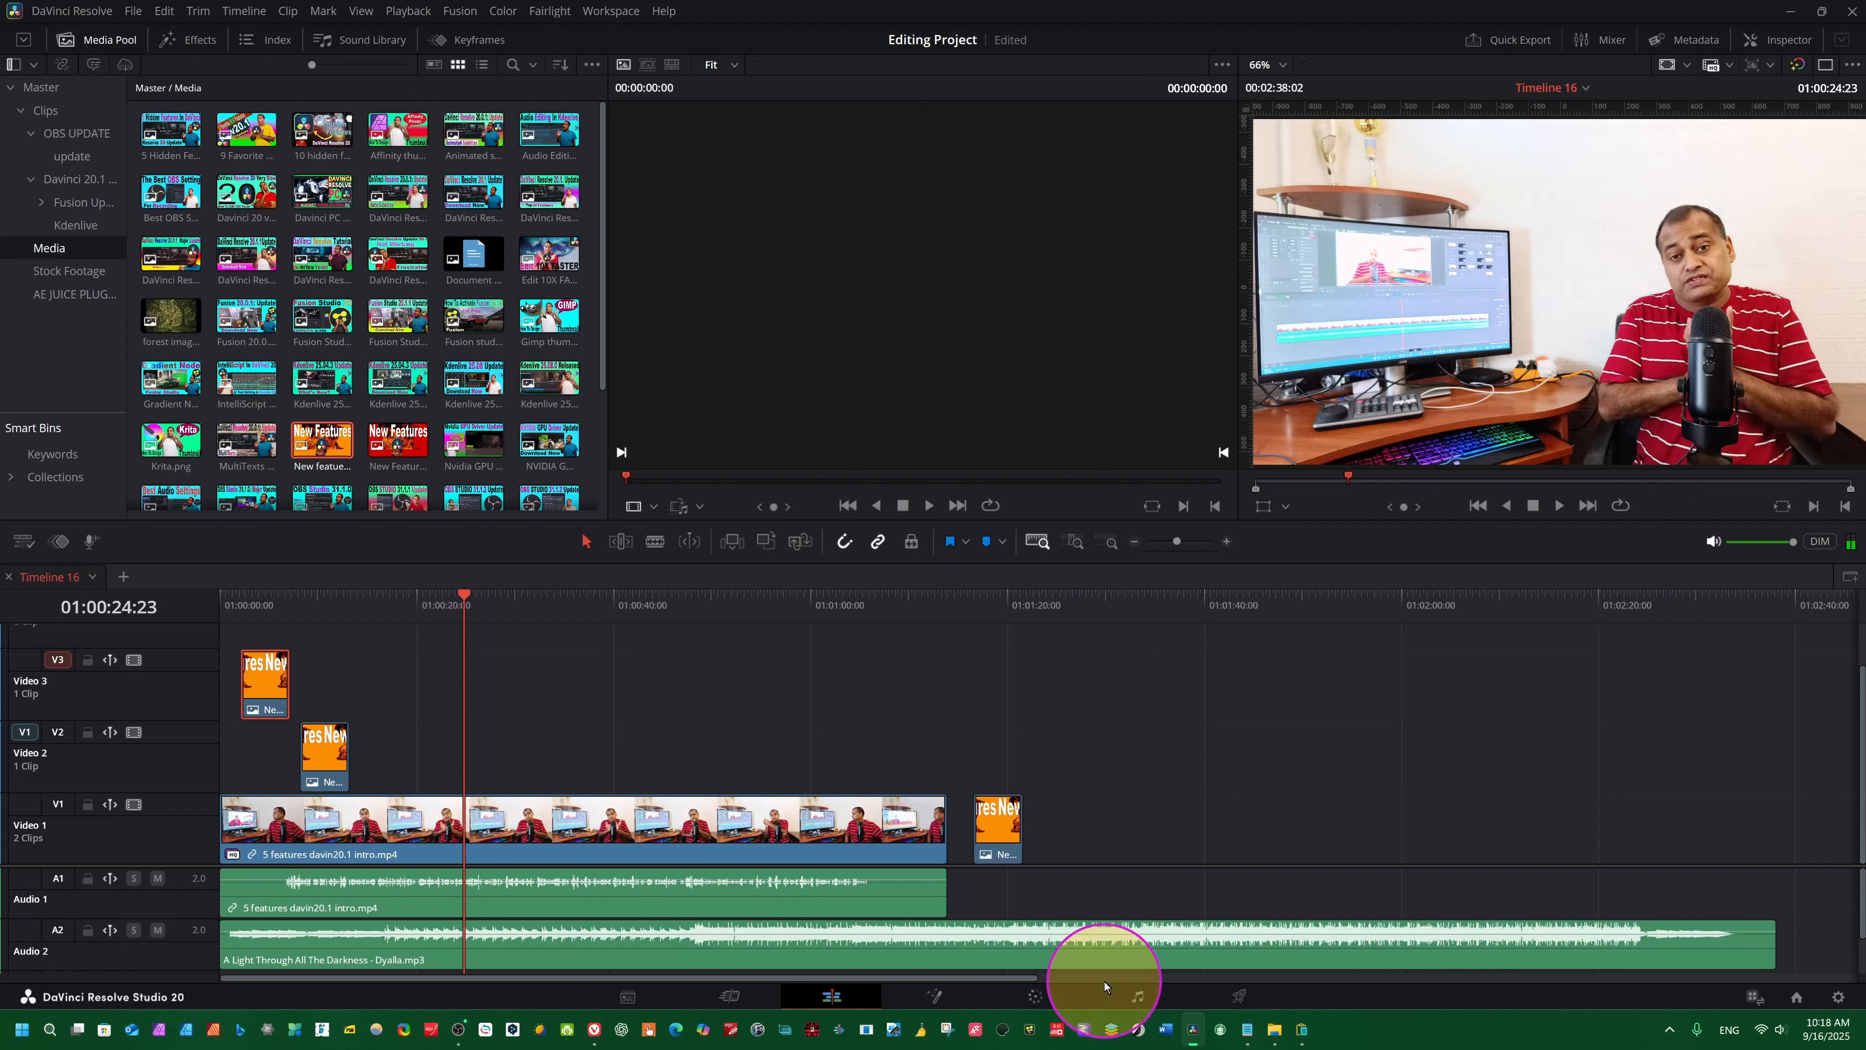
click(536, 432)
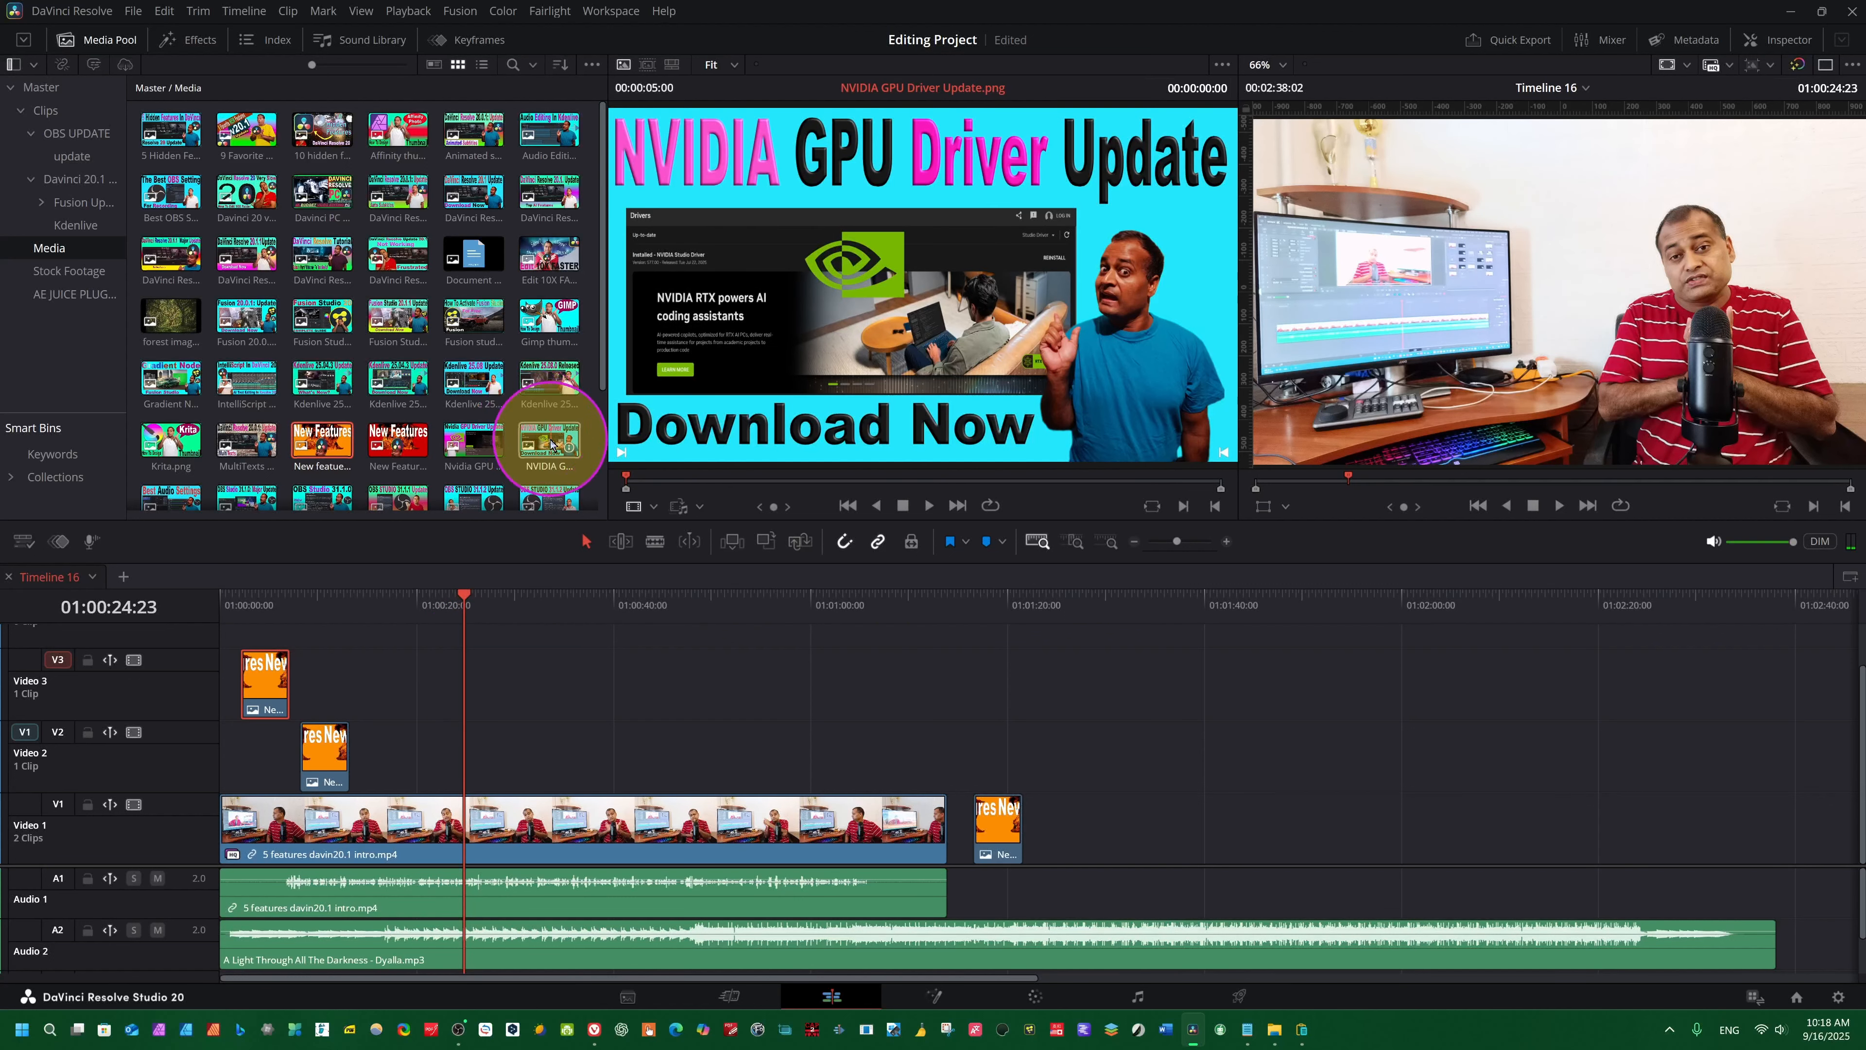
drag(539, 430, 1100, 855)
- Copy the NVIDIA clip from Video 1 and paste it onto Video 3 at 01:00:25:01
click(1107, 826)
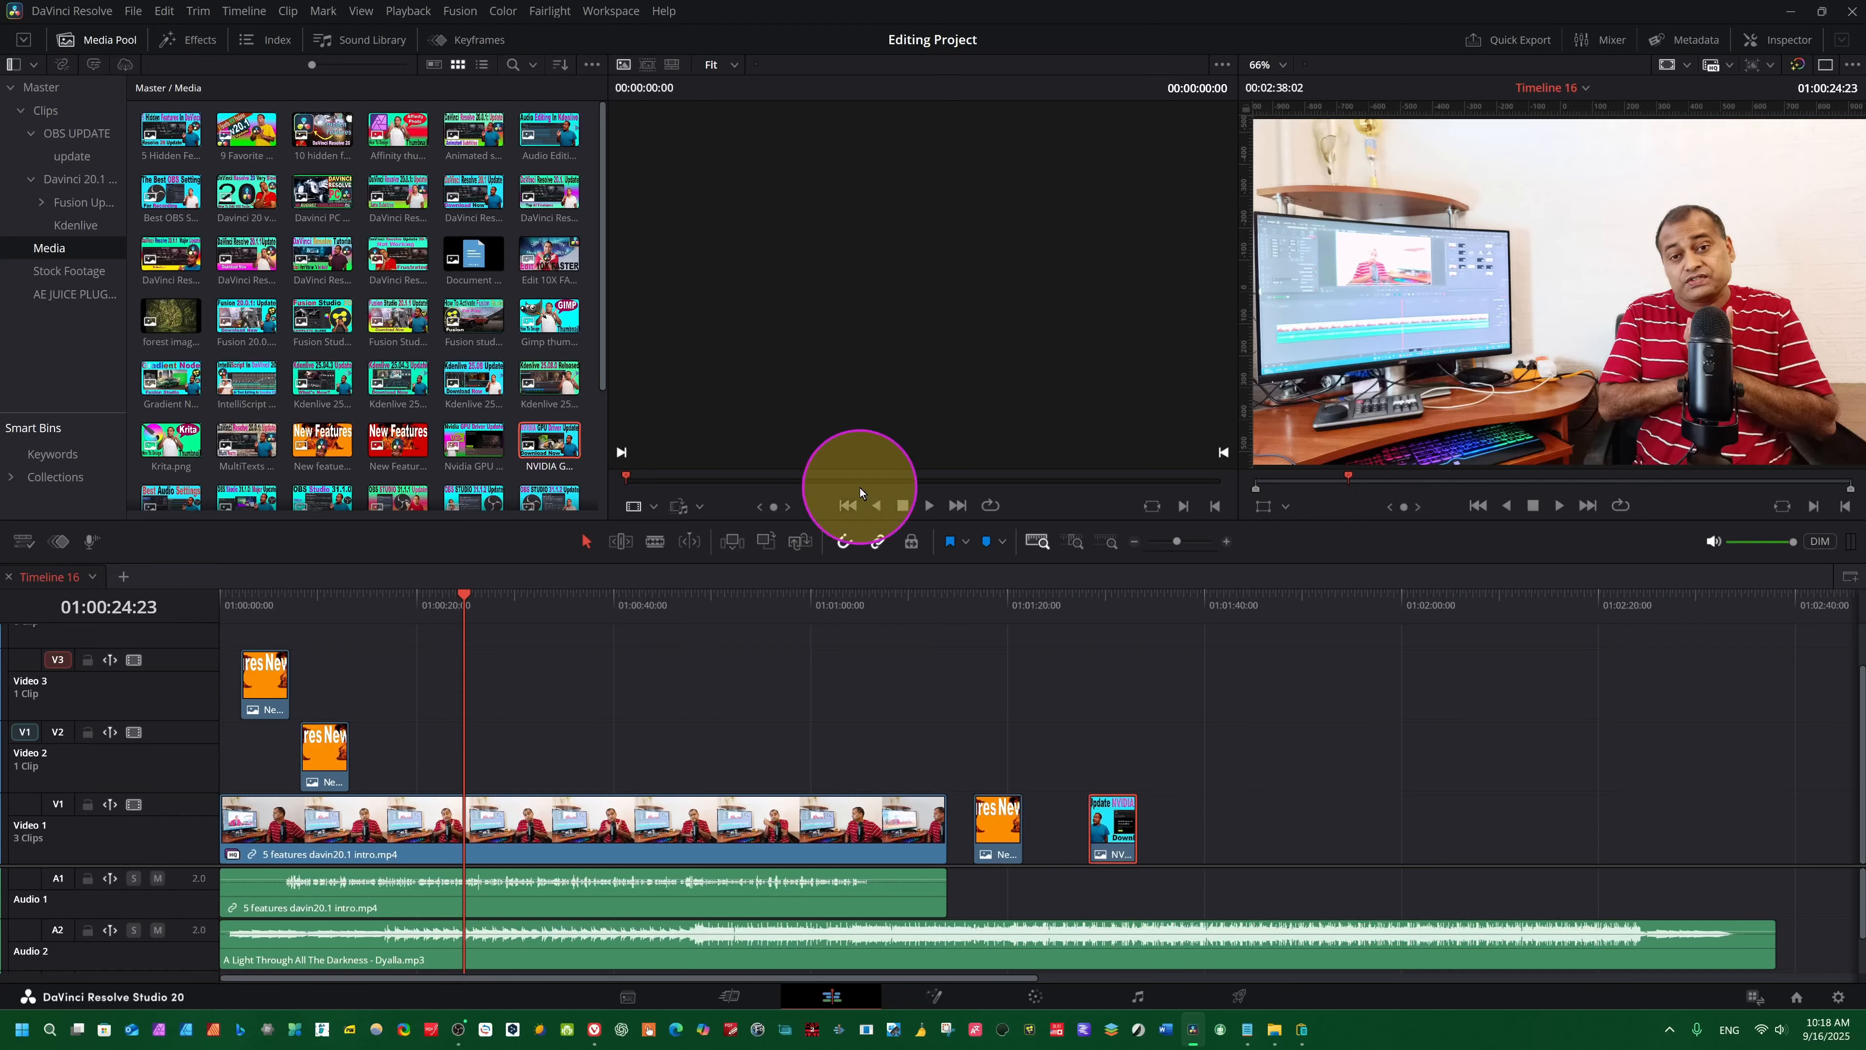
middle_click(467, 648)
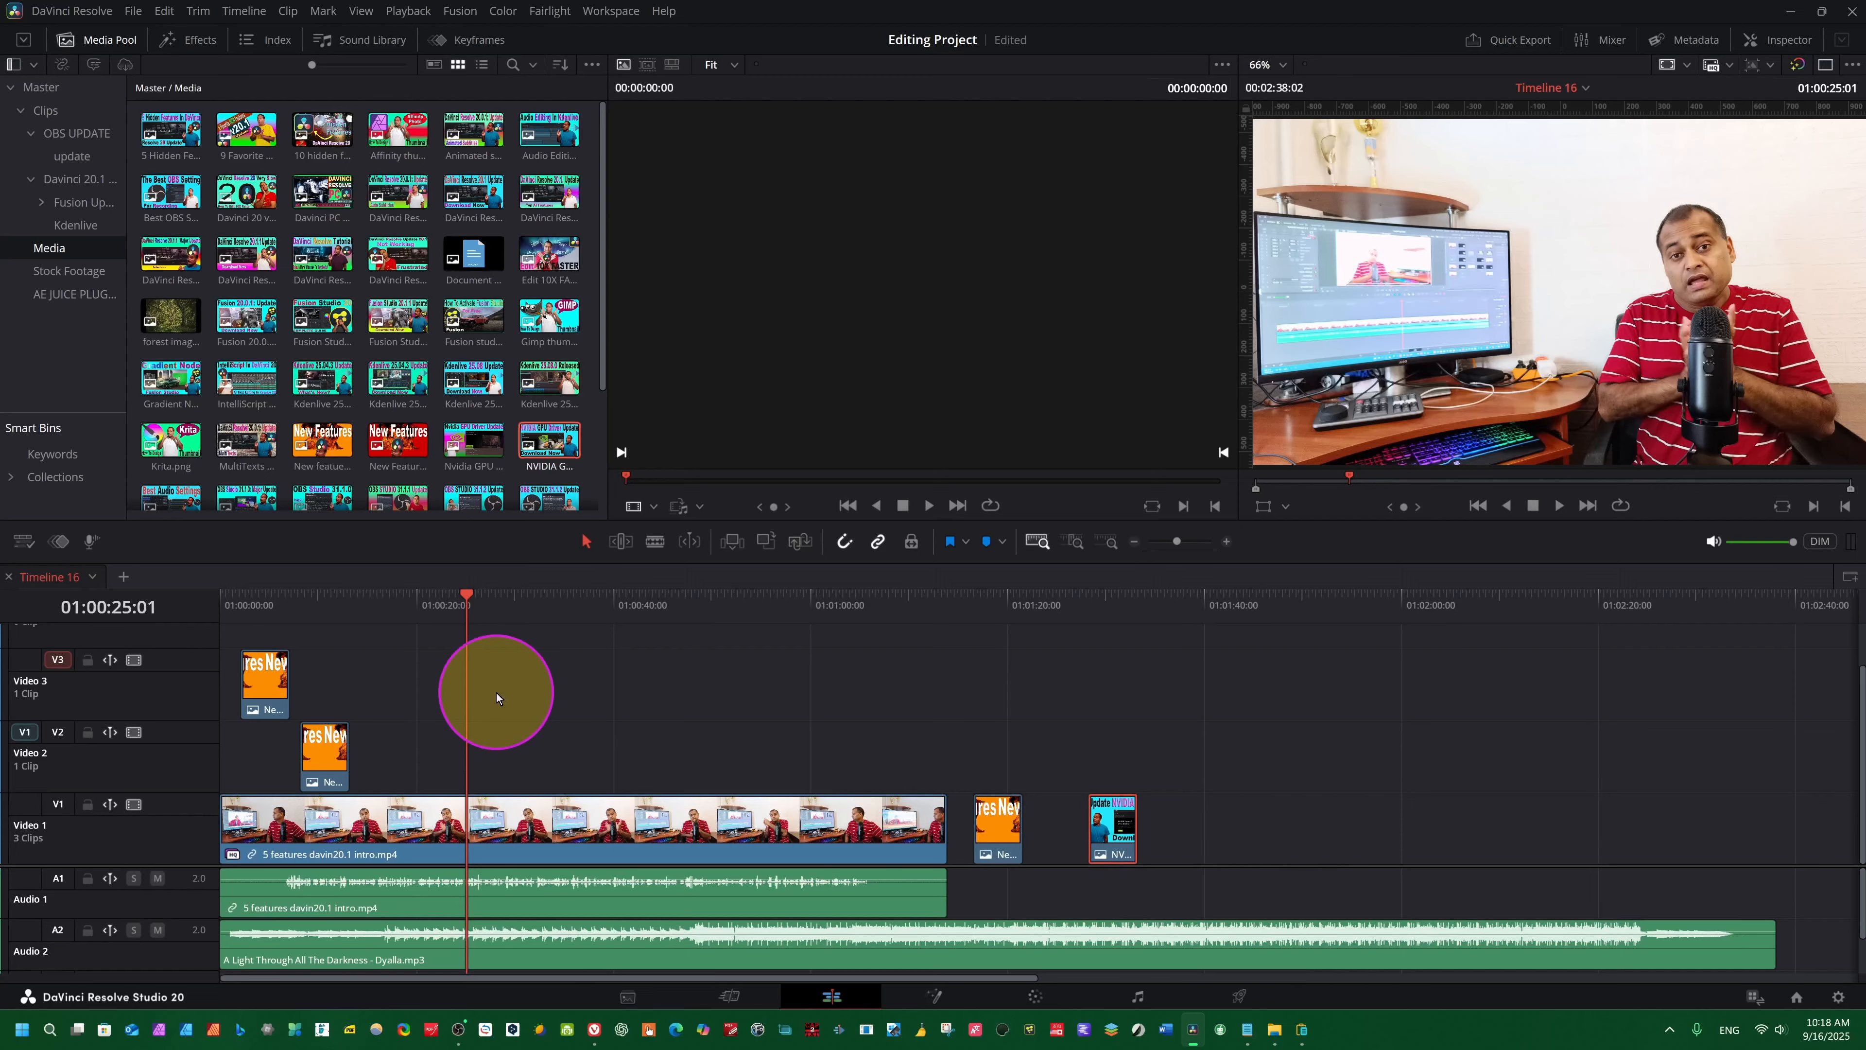
key(ctrl+v)
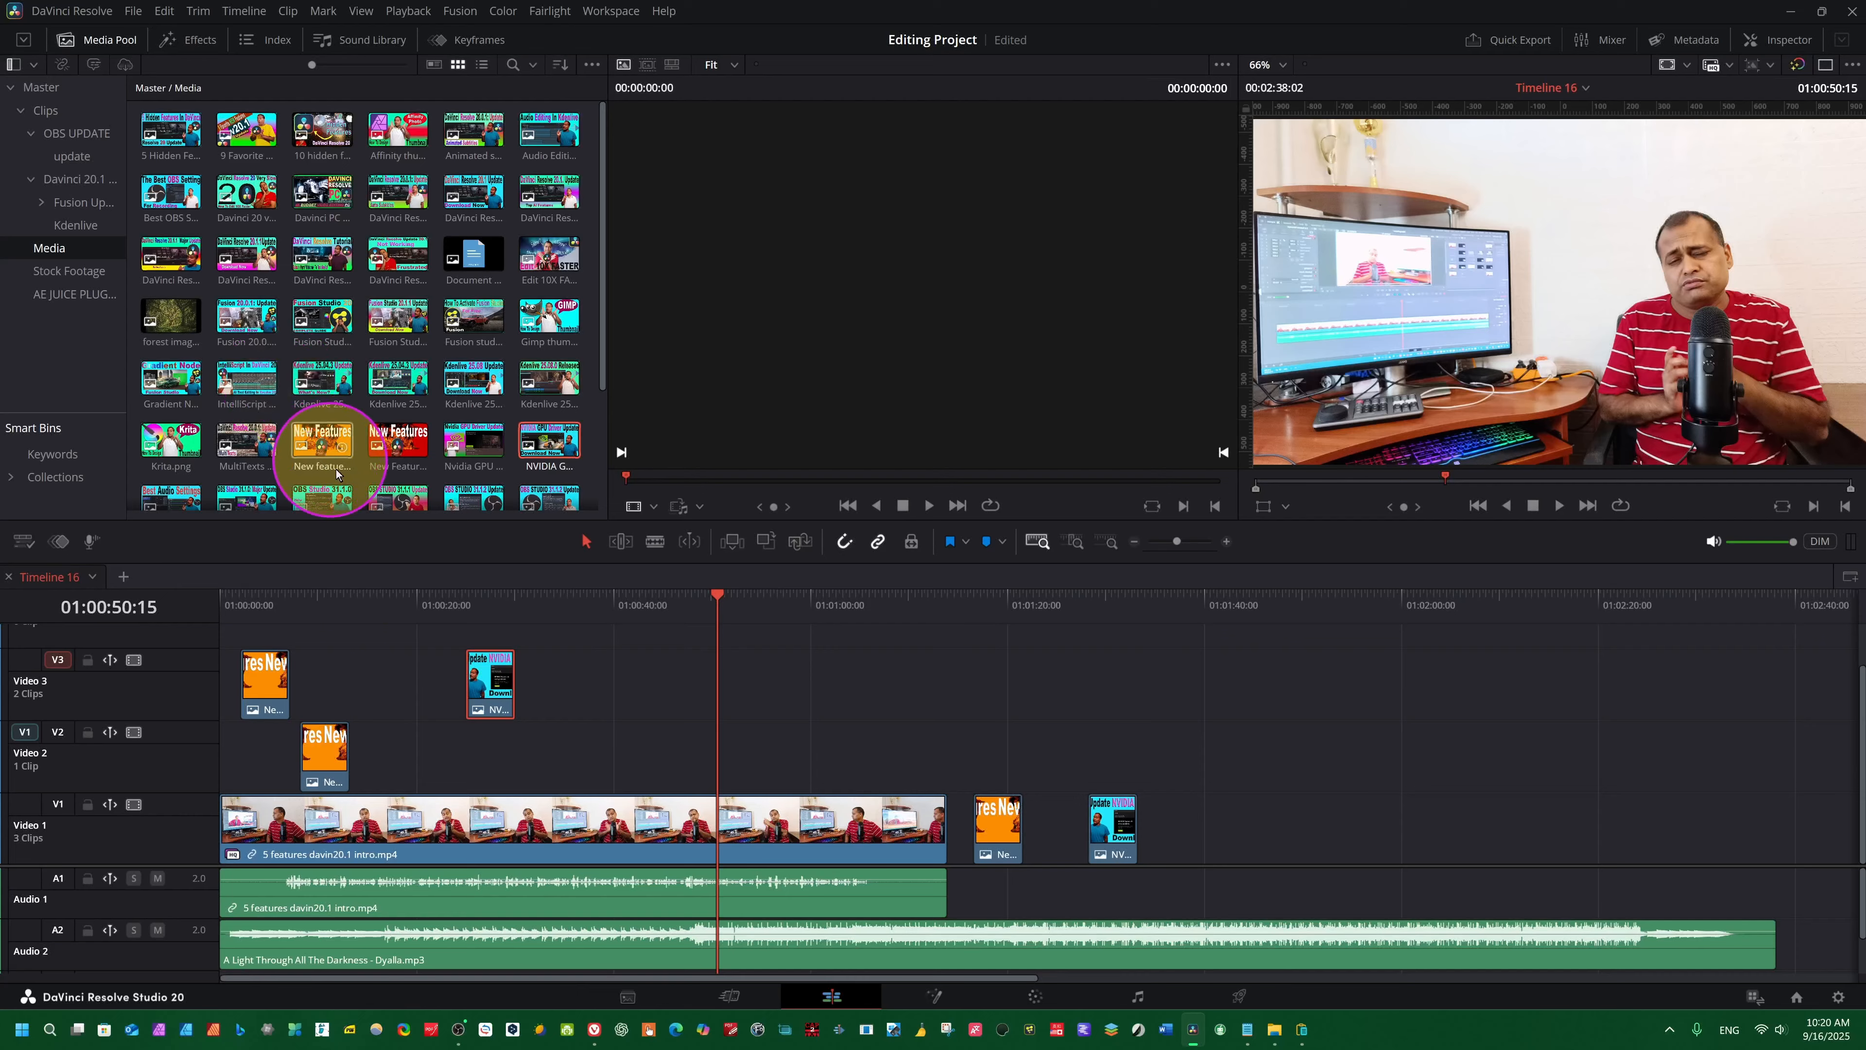
click(812, 735)
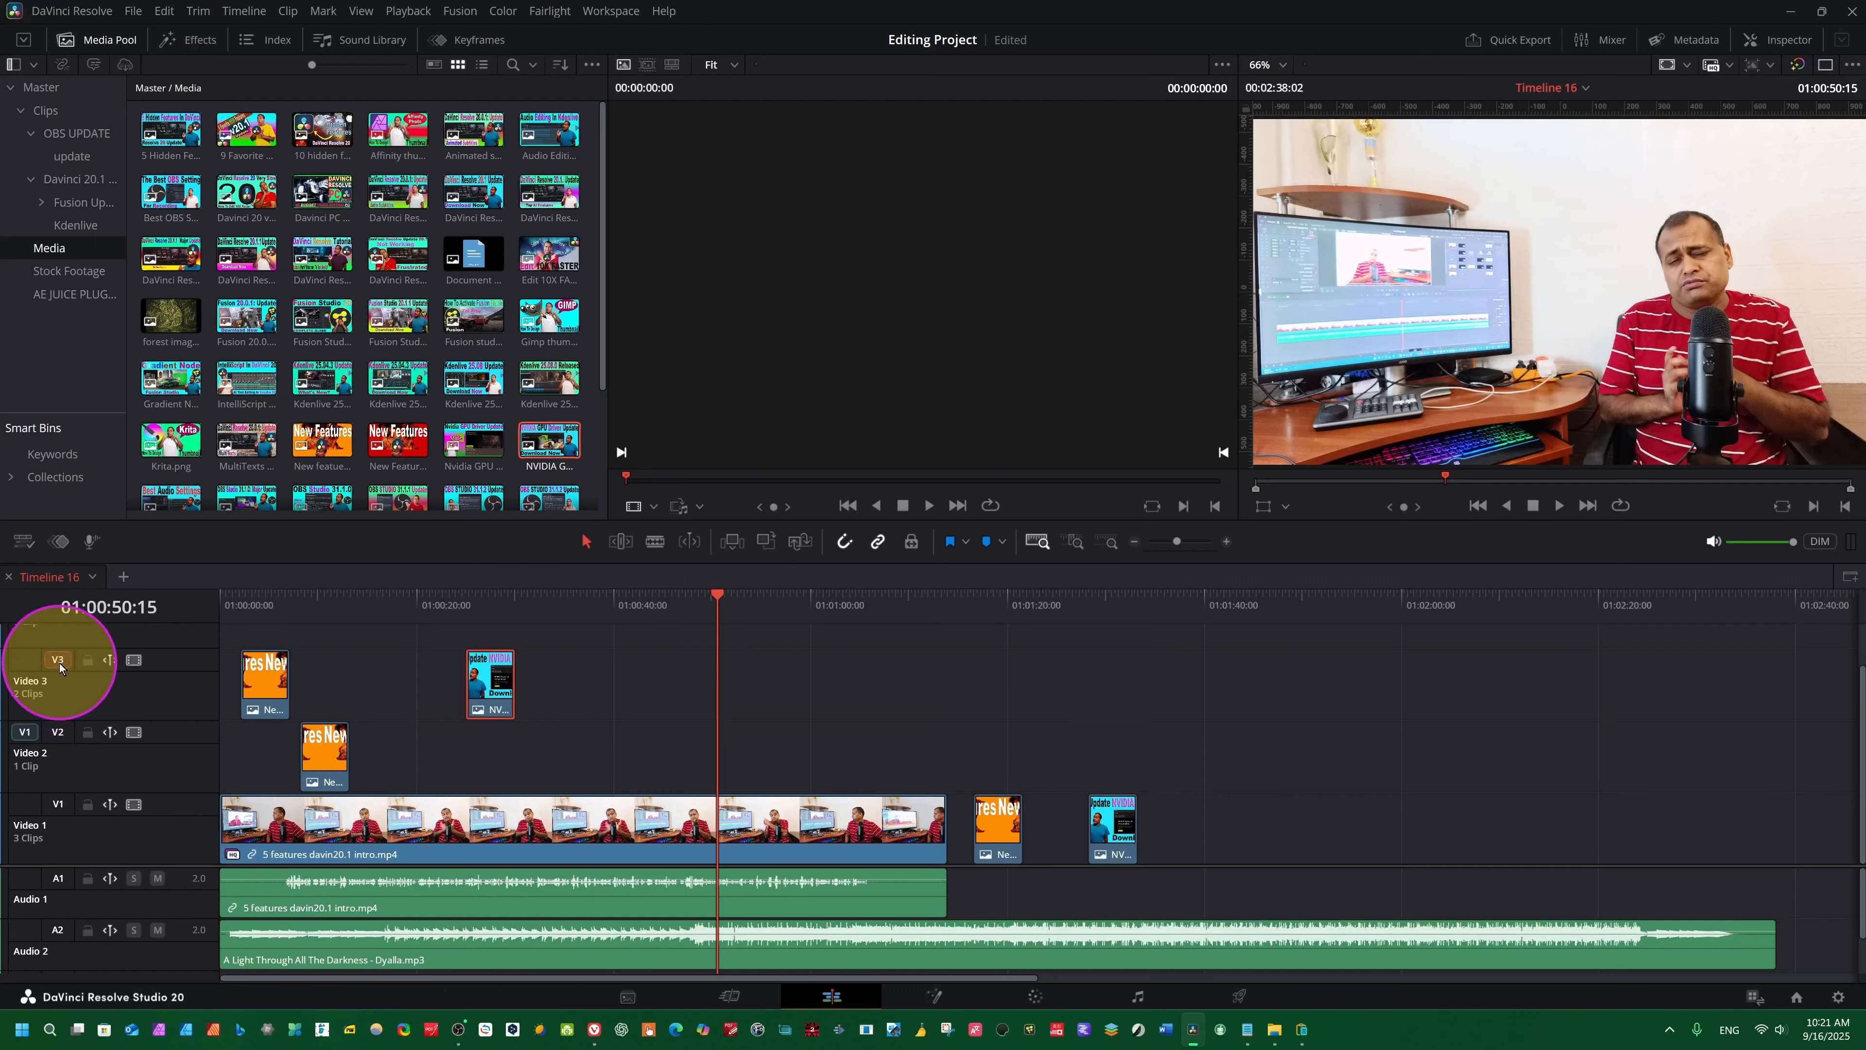
- Review the timeline's Auto Select track commands and toggle auto selection for all audio tracks
mouse_move(59, 661)
mouse_down()
mouse_move(61, 712)
mouse_move(61, 688)
mouse_up()
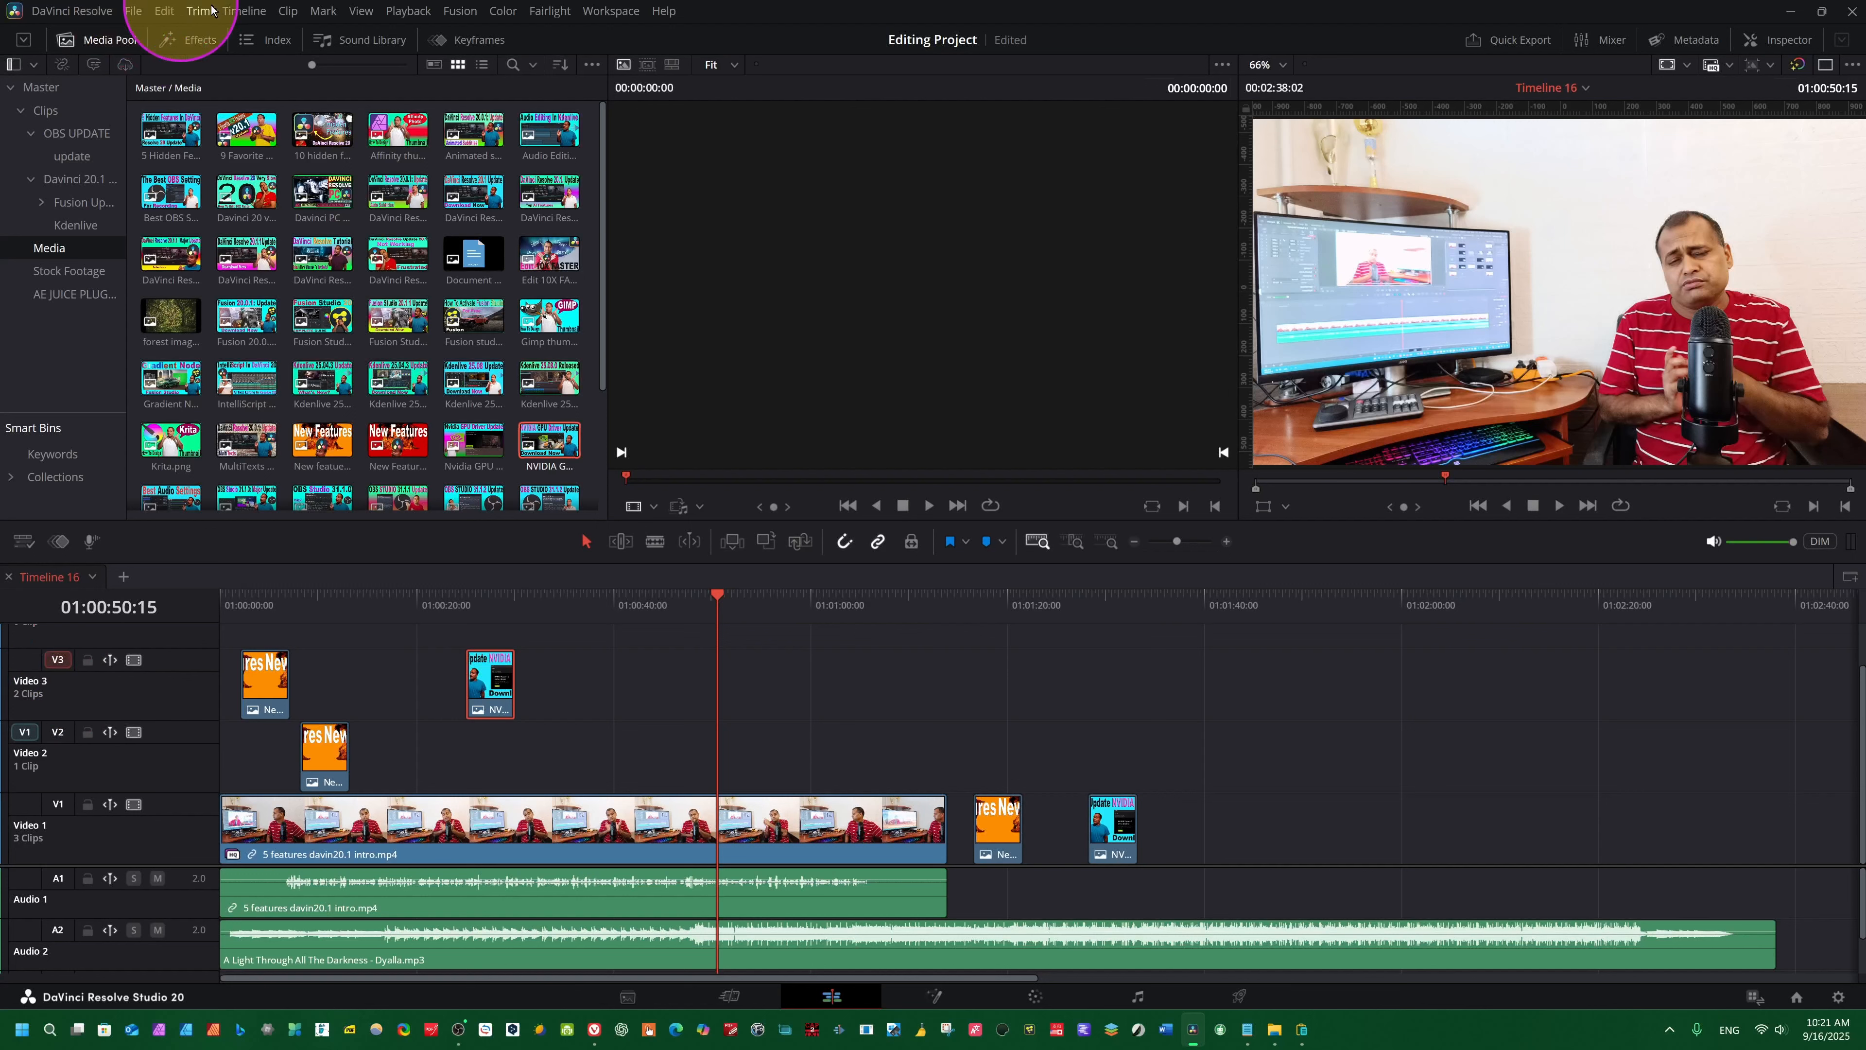
click(242, 10)
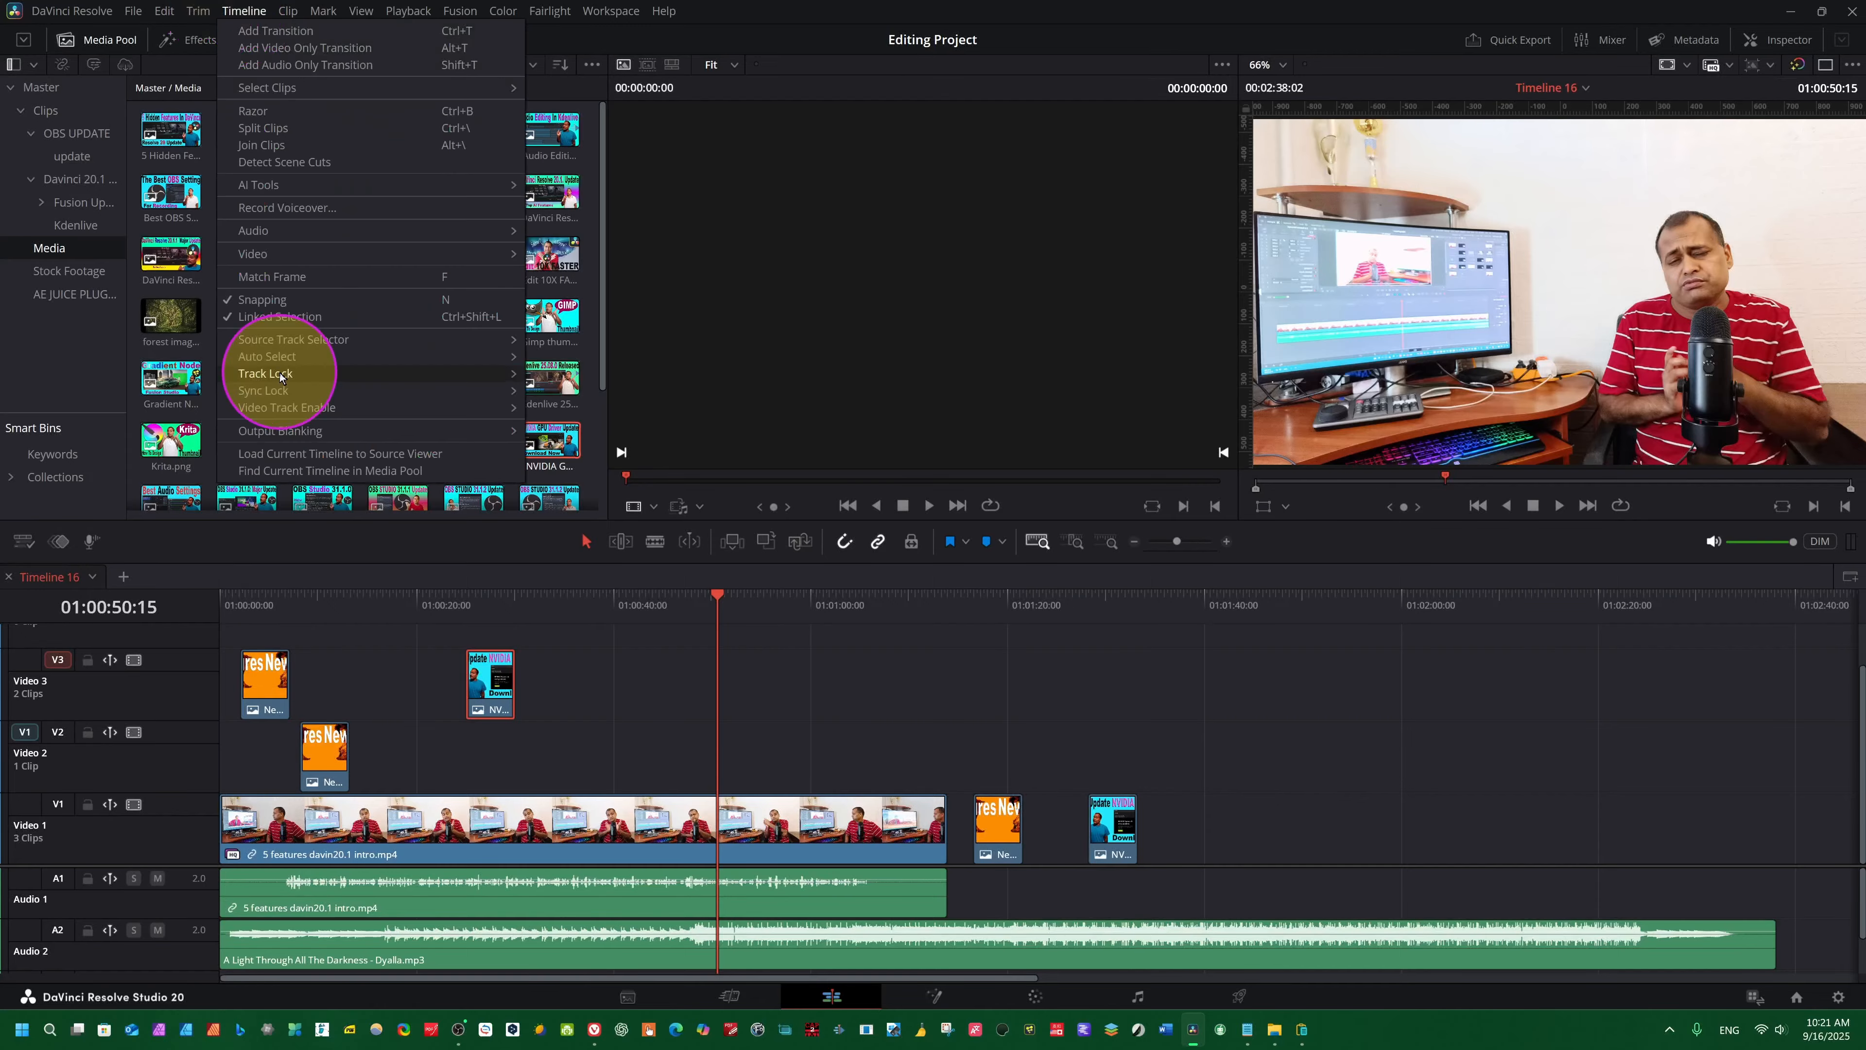
mouse_move(269, 363)
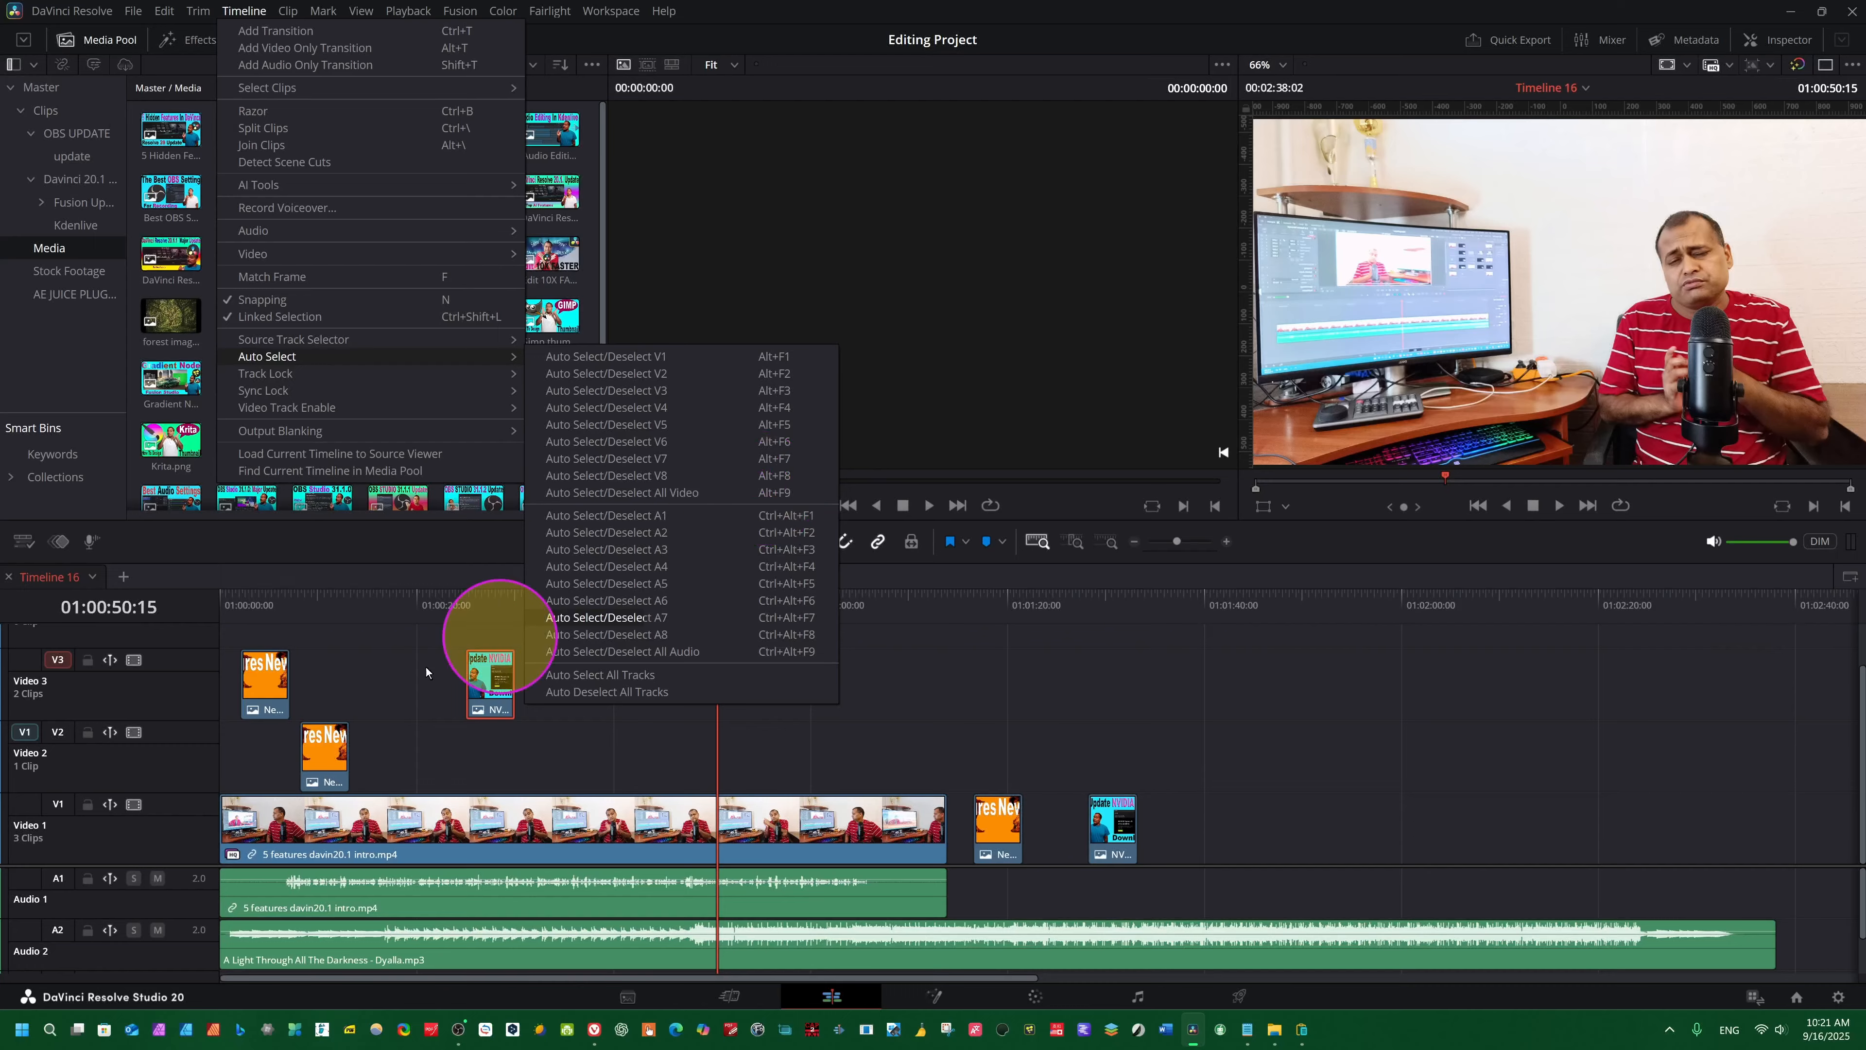
click(193, 660)
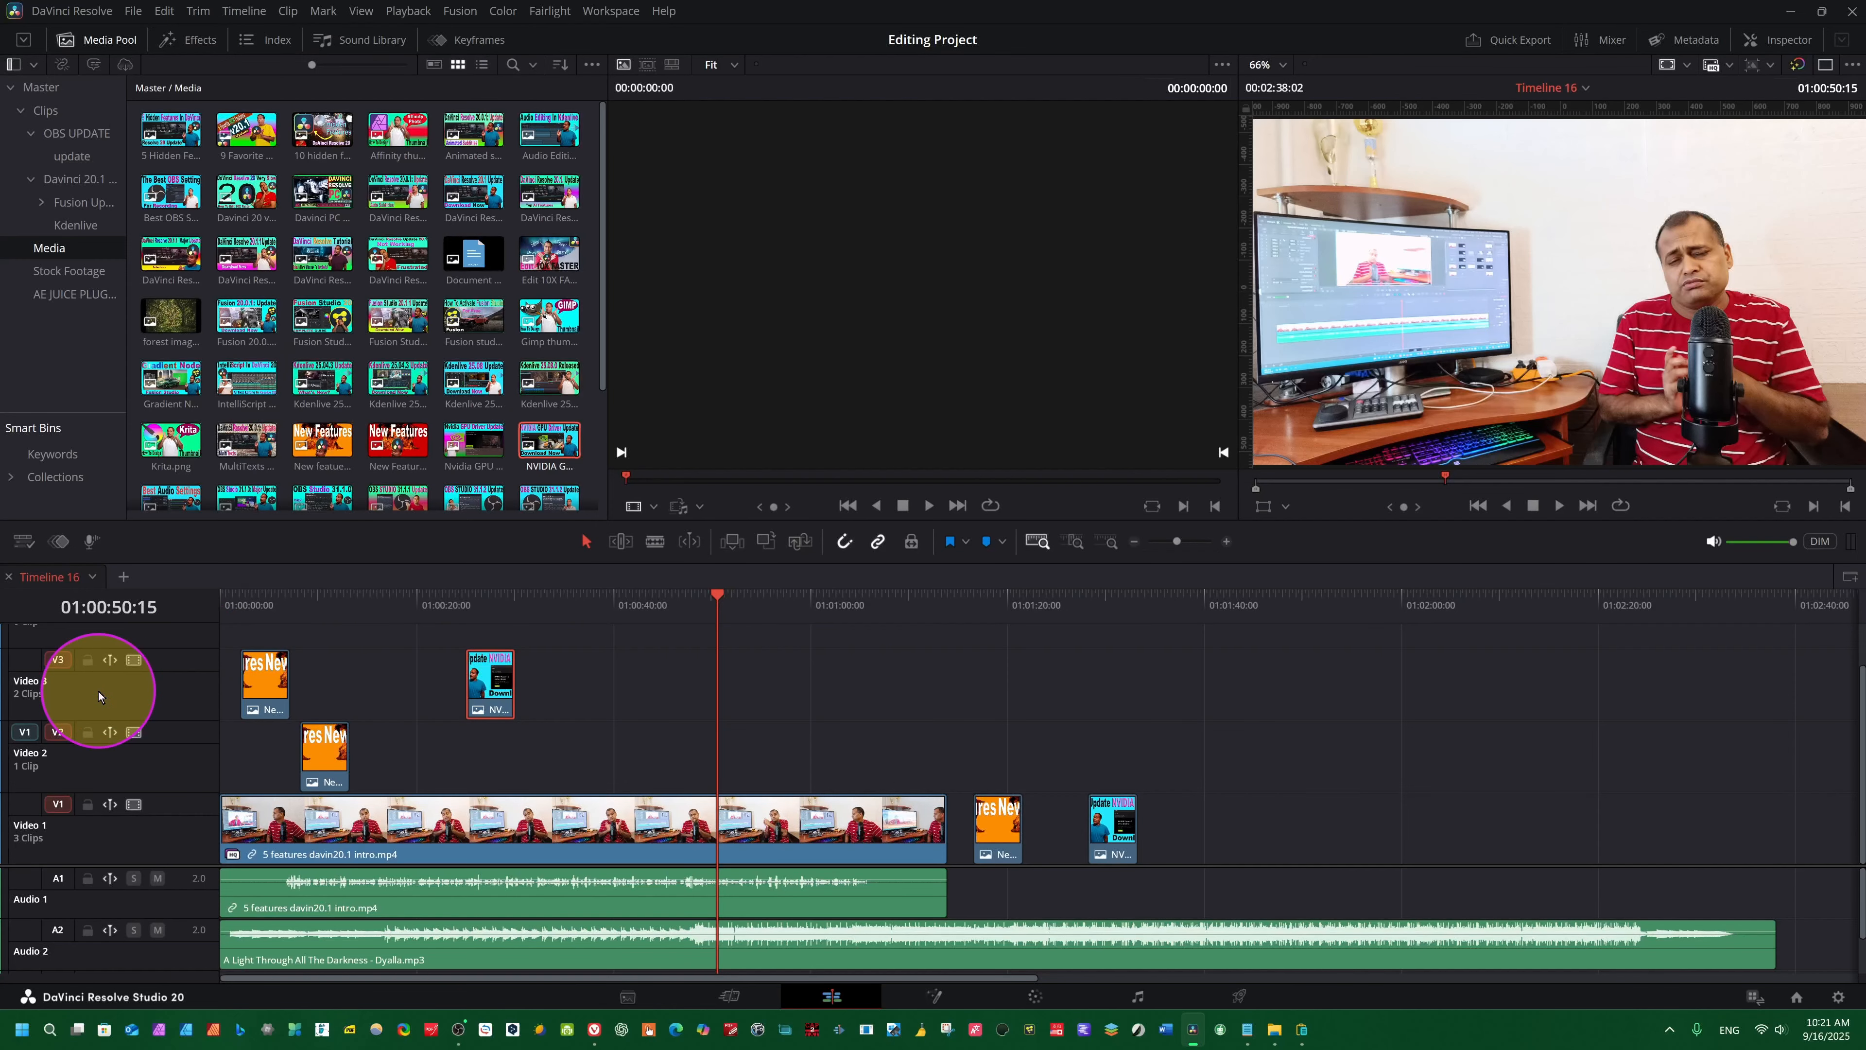
key(ctrl+alt+9)
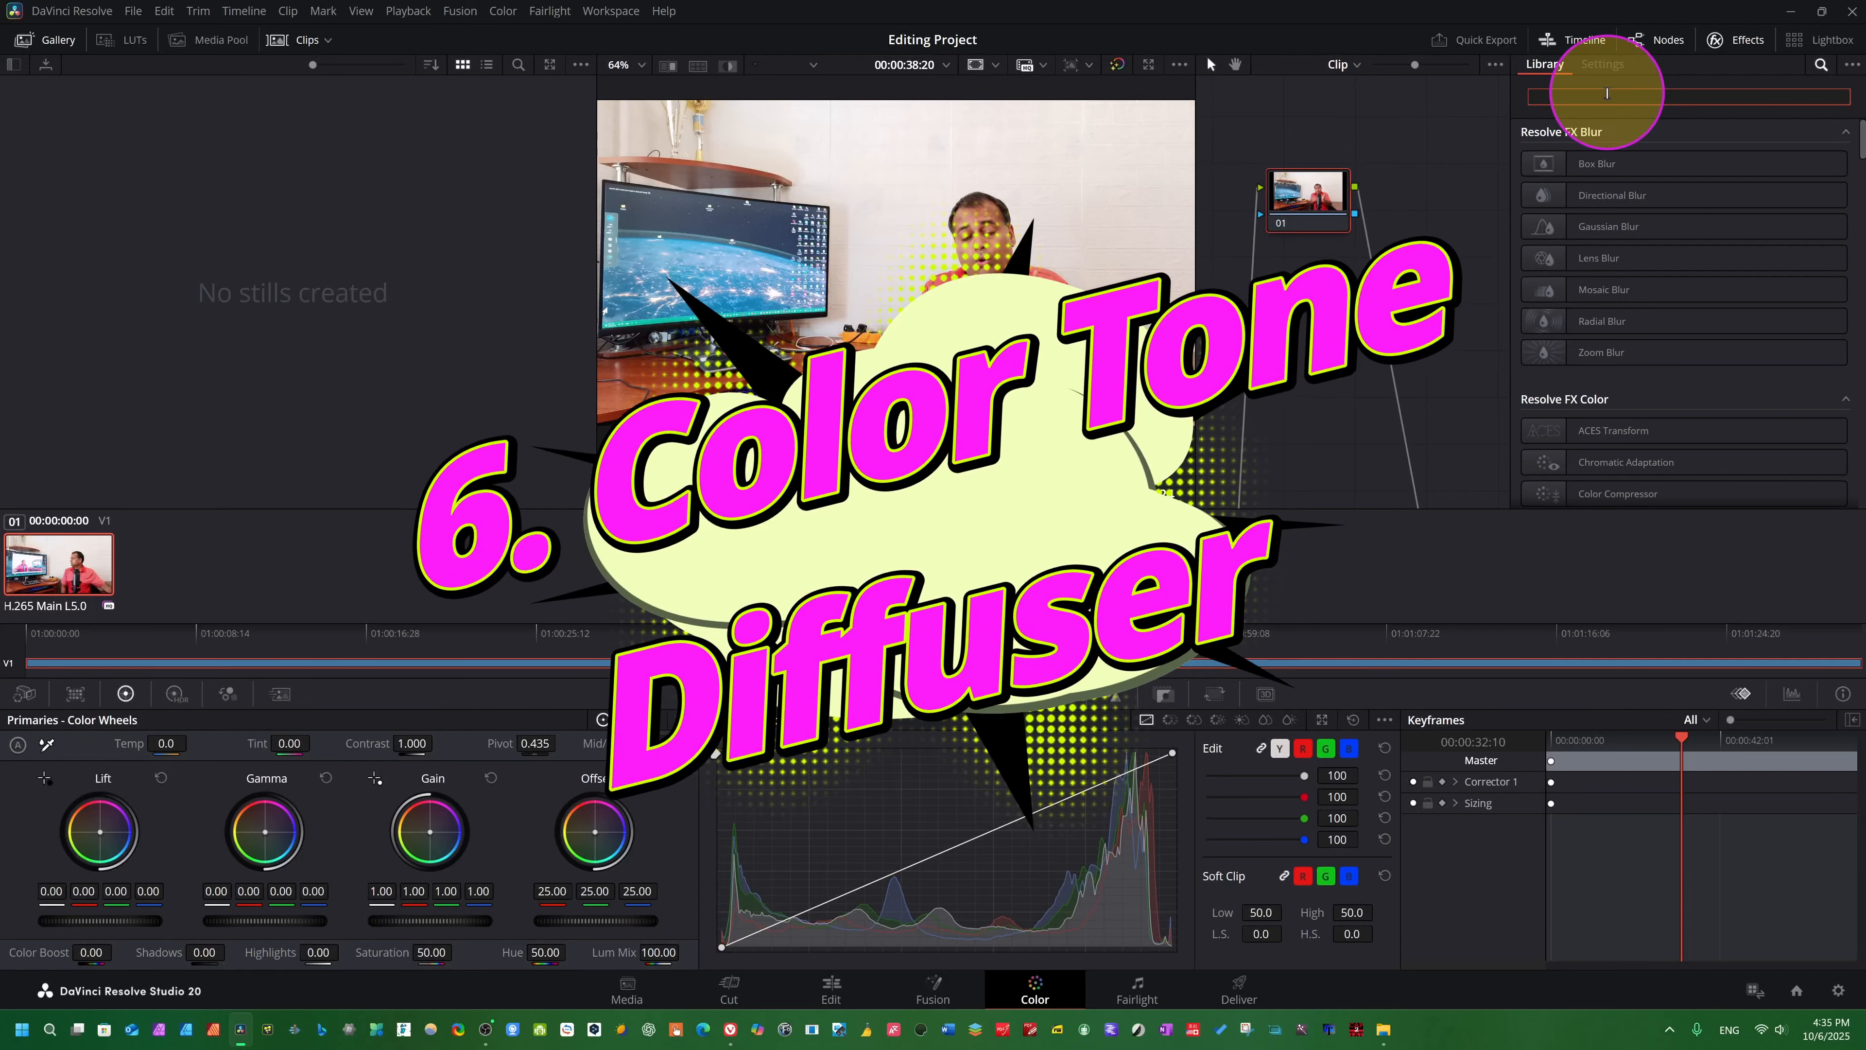
- Search the effects library for "colortone" and apply ColorTone Diffuser to node 01
text(colortone)
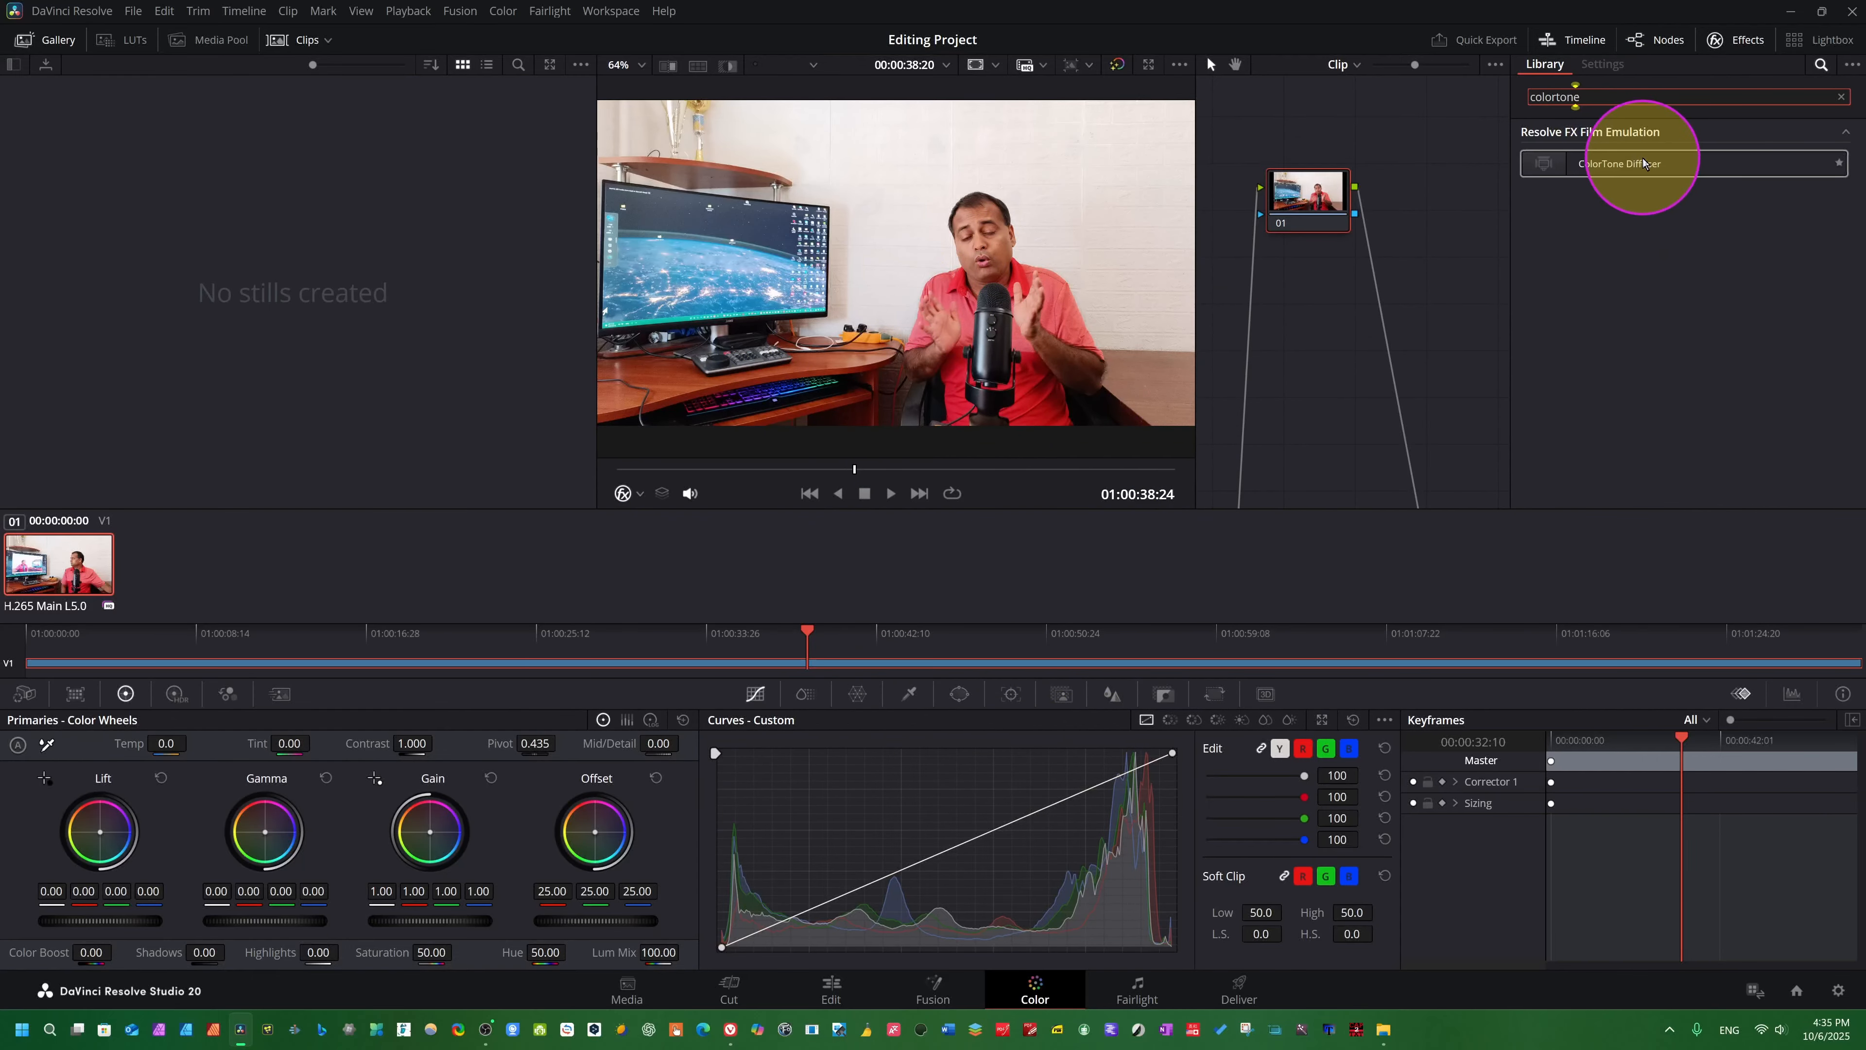
click(1715, 162)
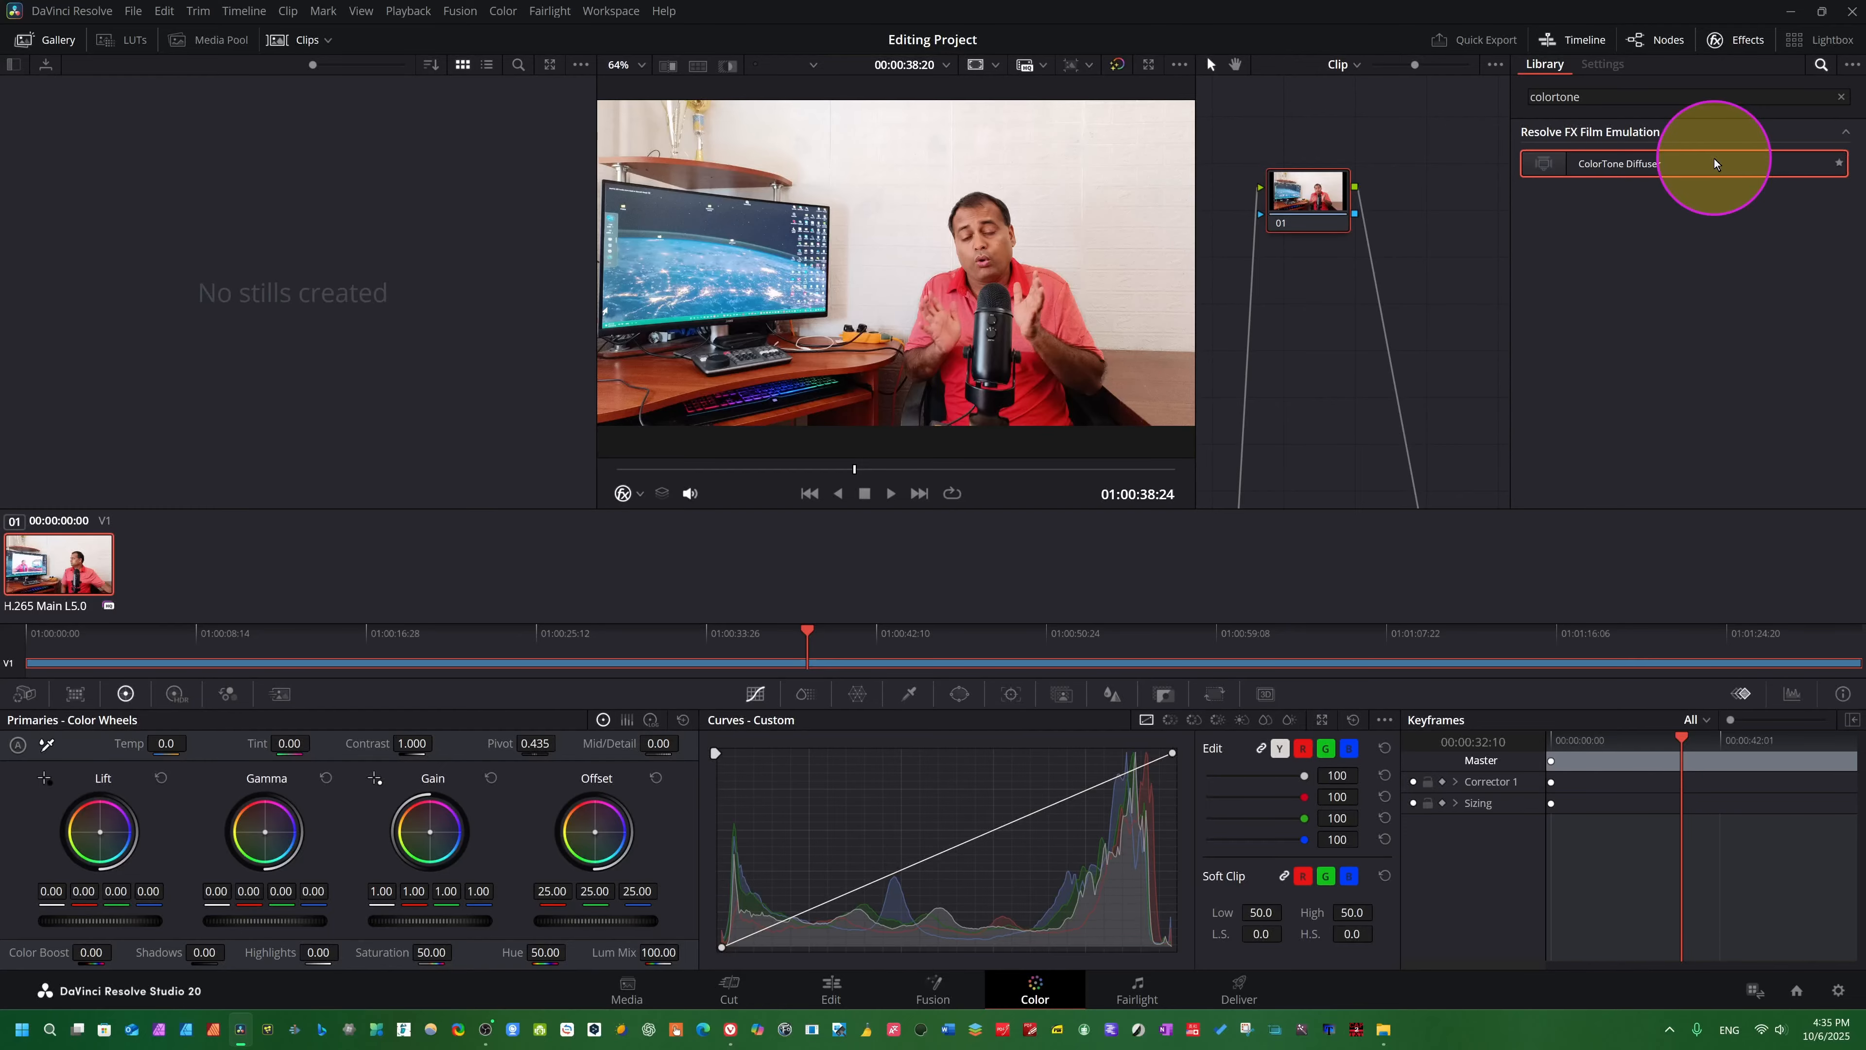
drag(1715, 162, 1311, 192)
scroll(1640, 215, up, 2)
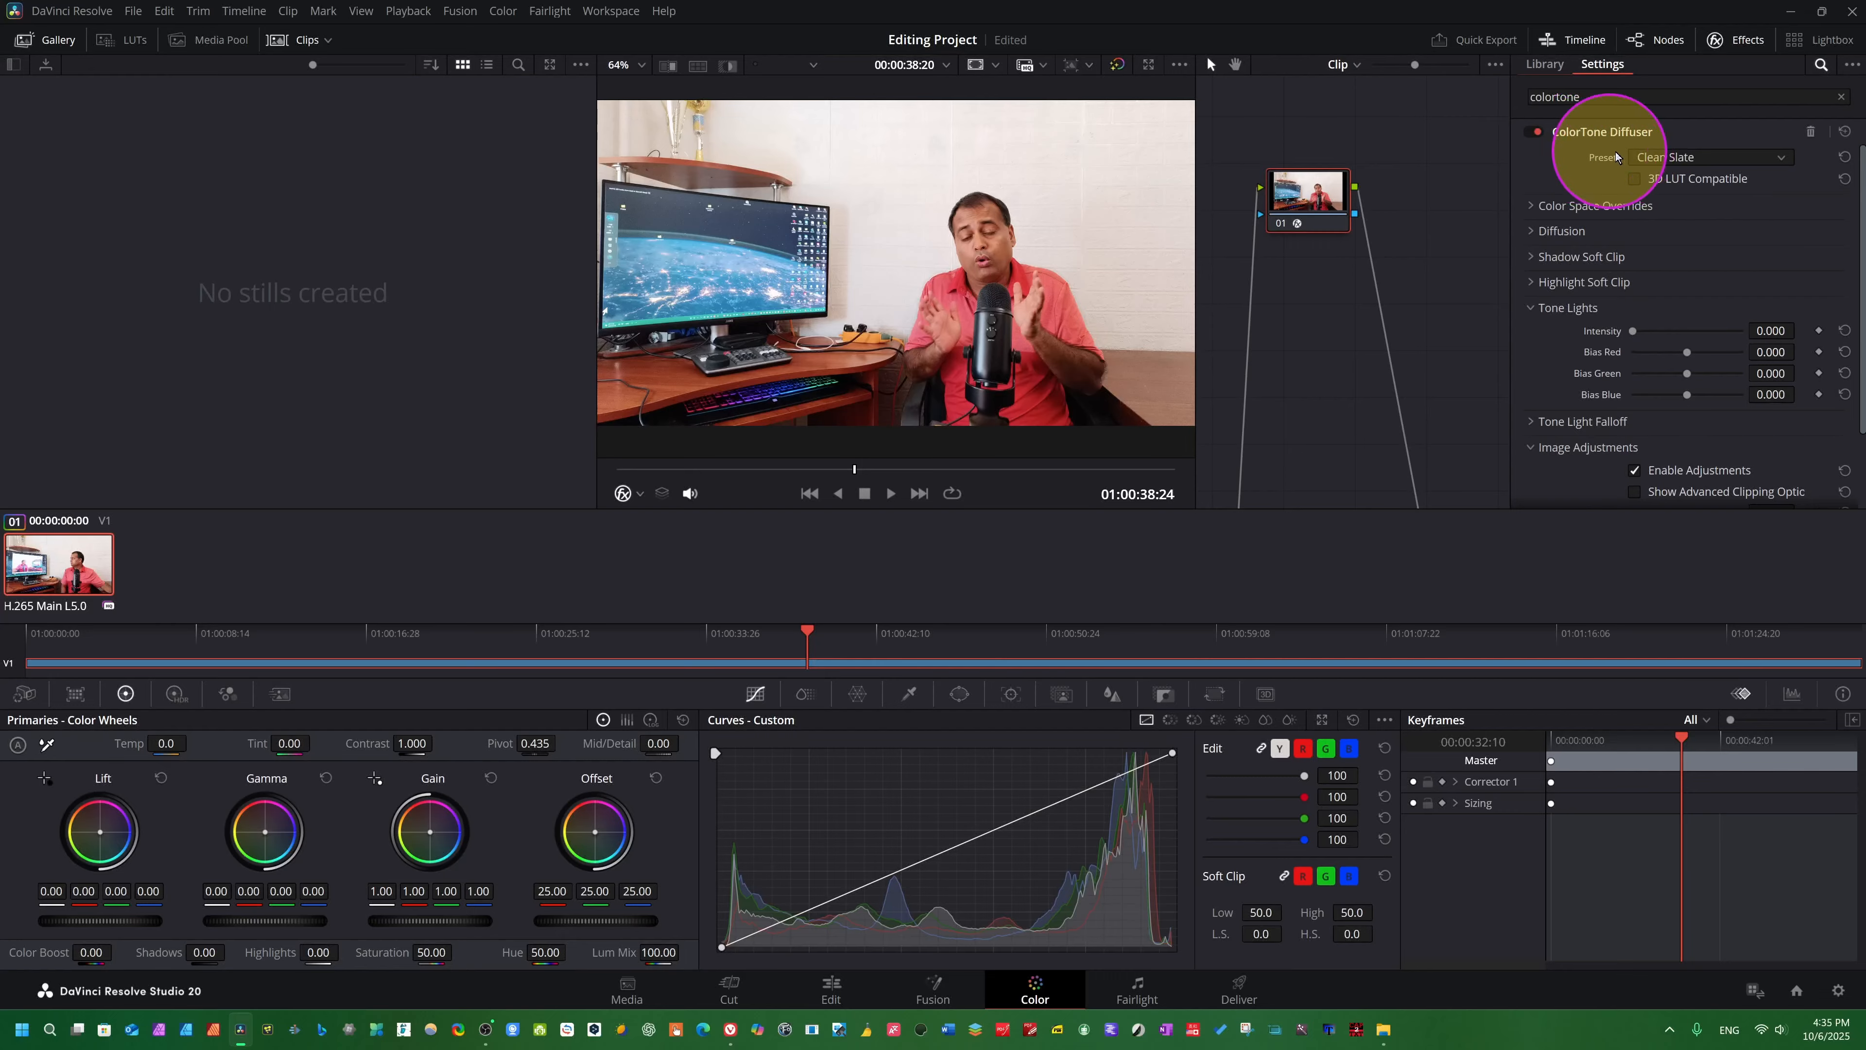
- Try the Subtle, Teal Soft and Teal High Contrast presets of the ColorTone Diffuser in turn
click(1770, 157)
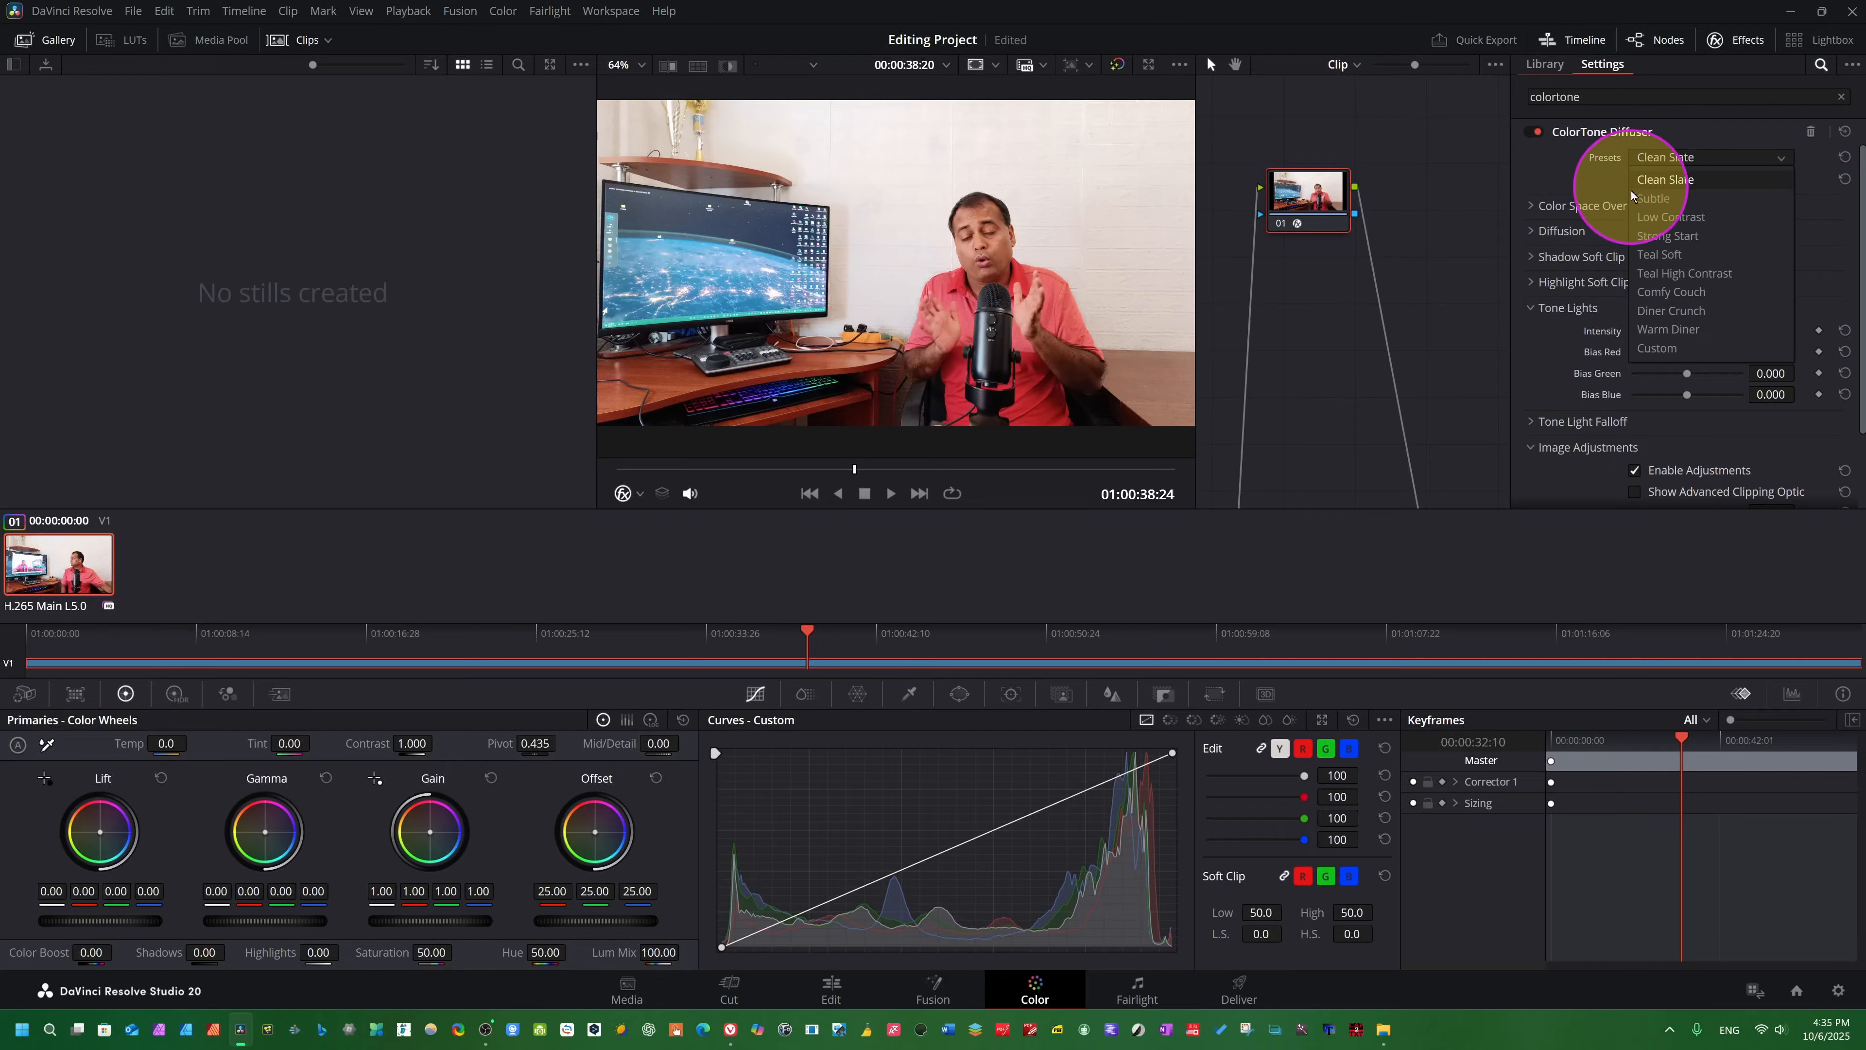
click(1677, 196)
click(1752, 161)
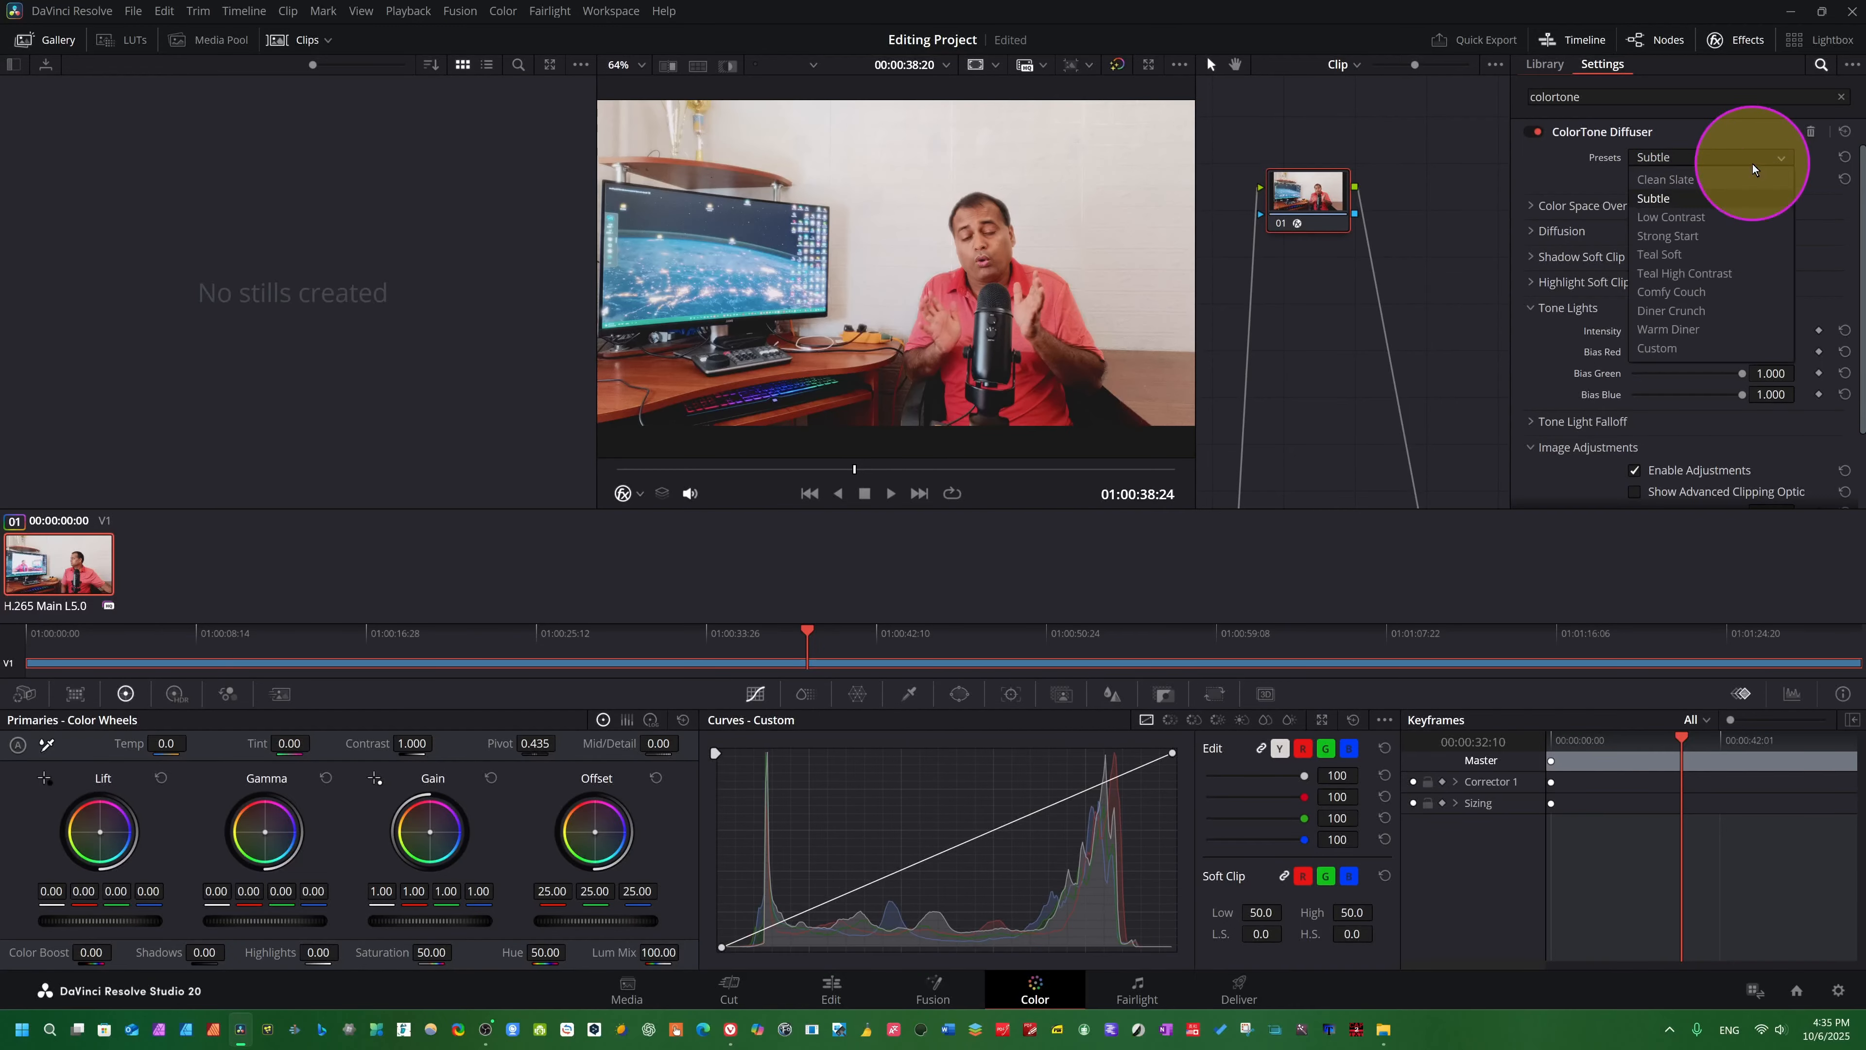
click(1674, 244)
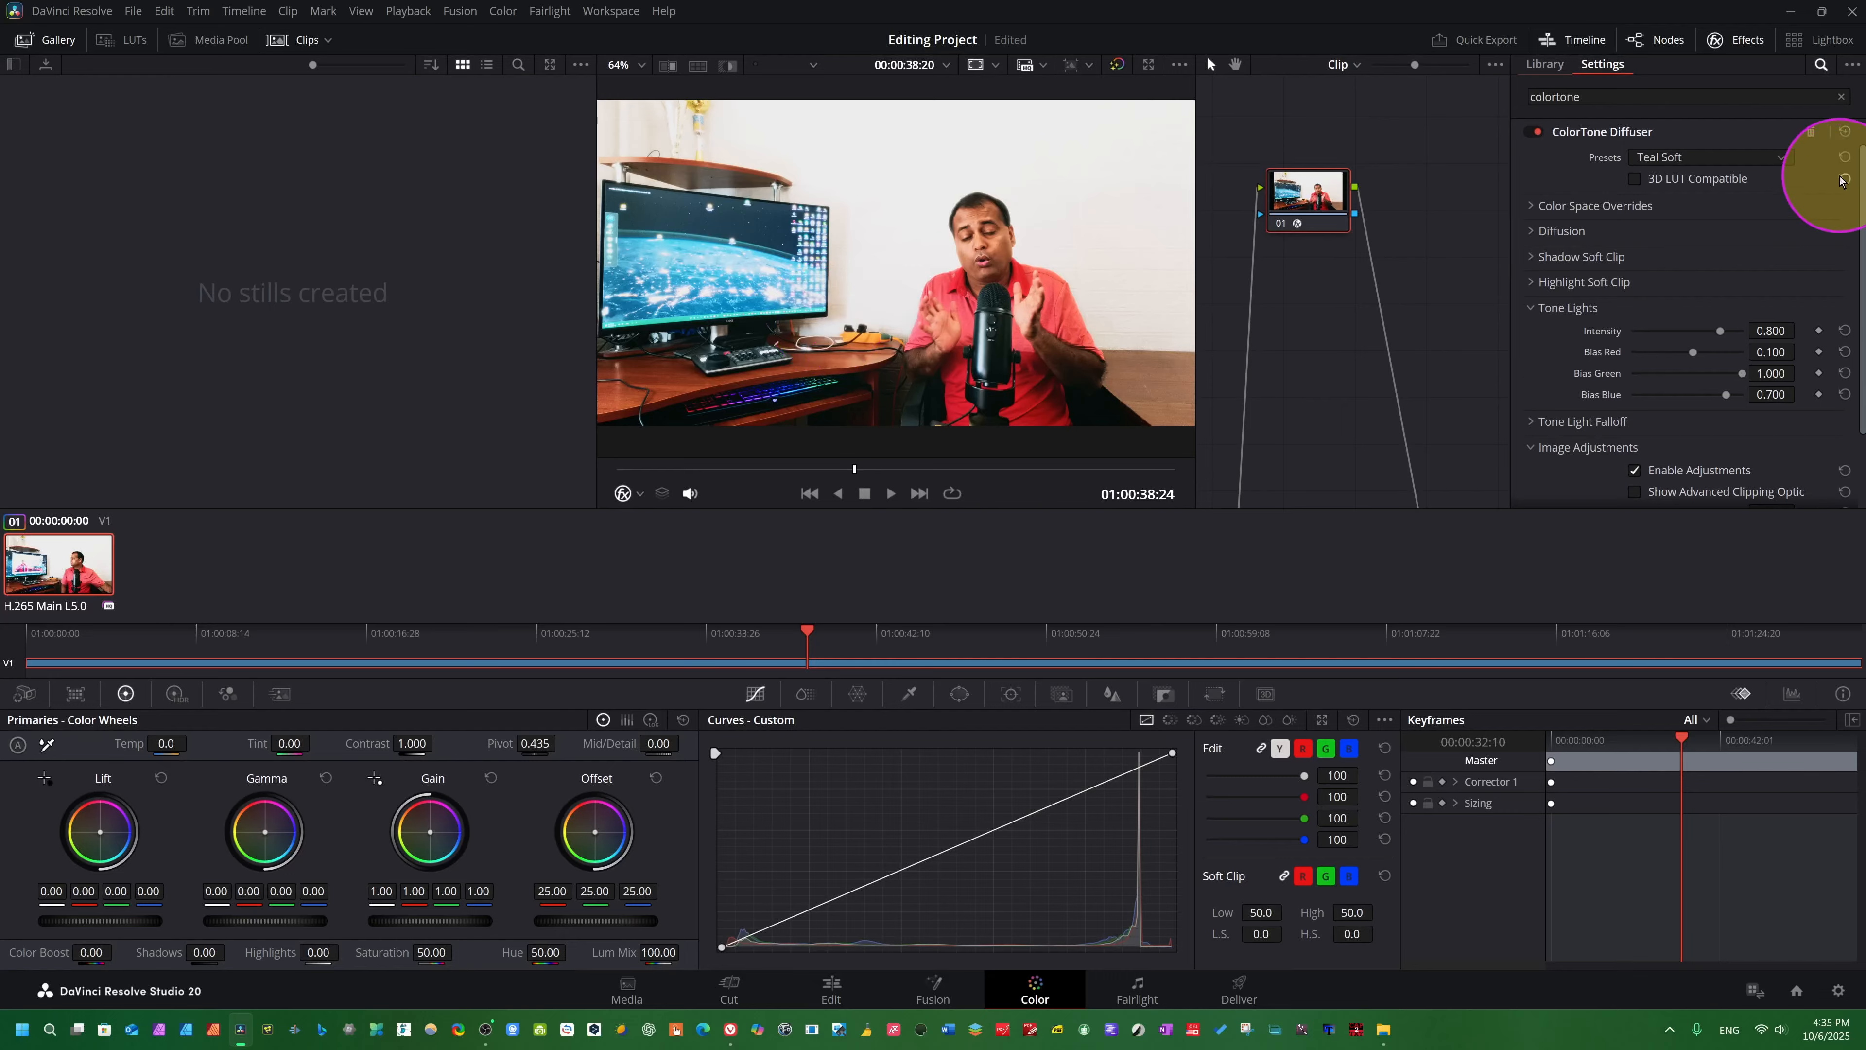
click(1774, 158)
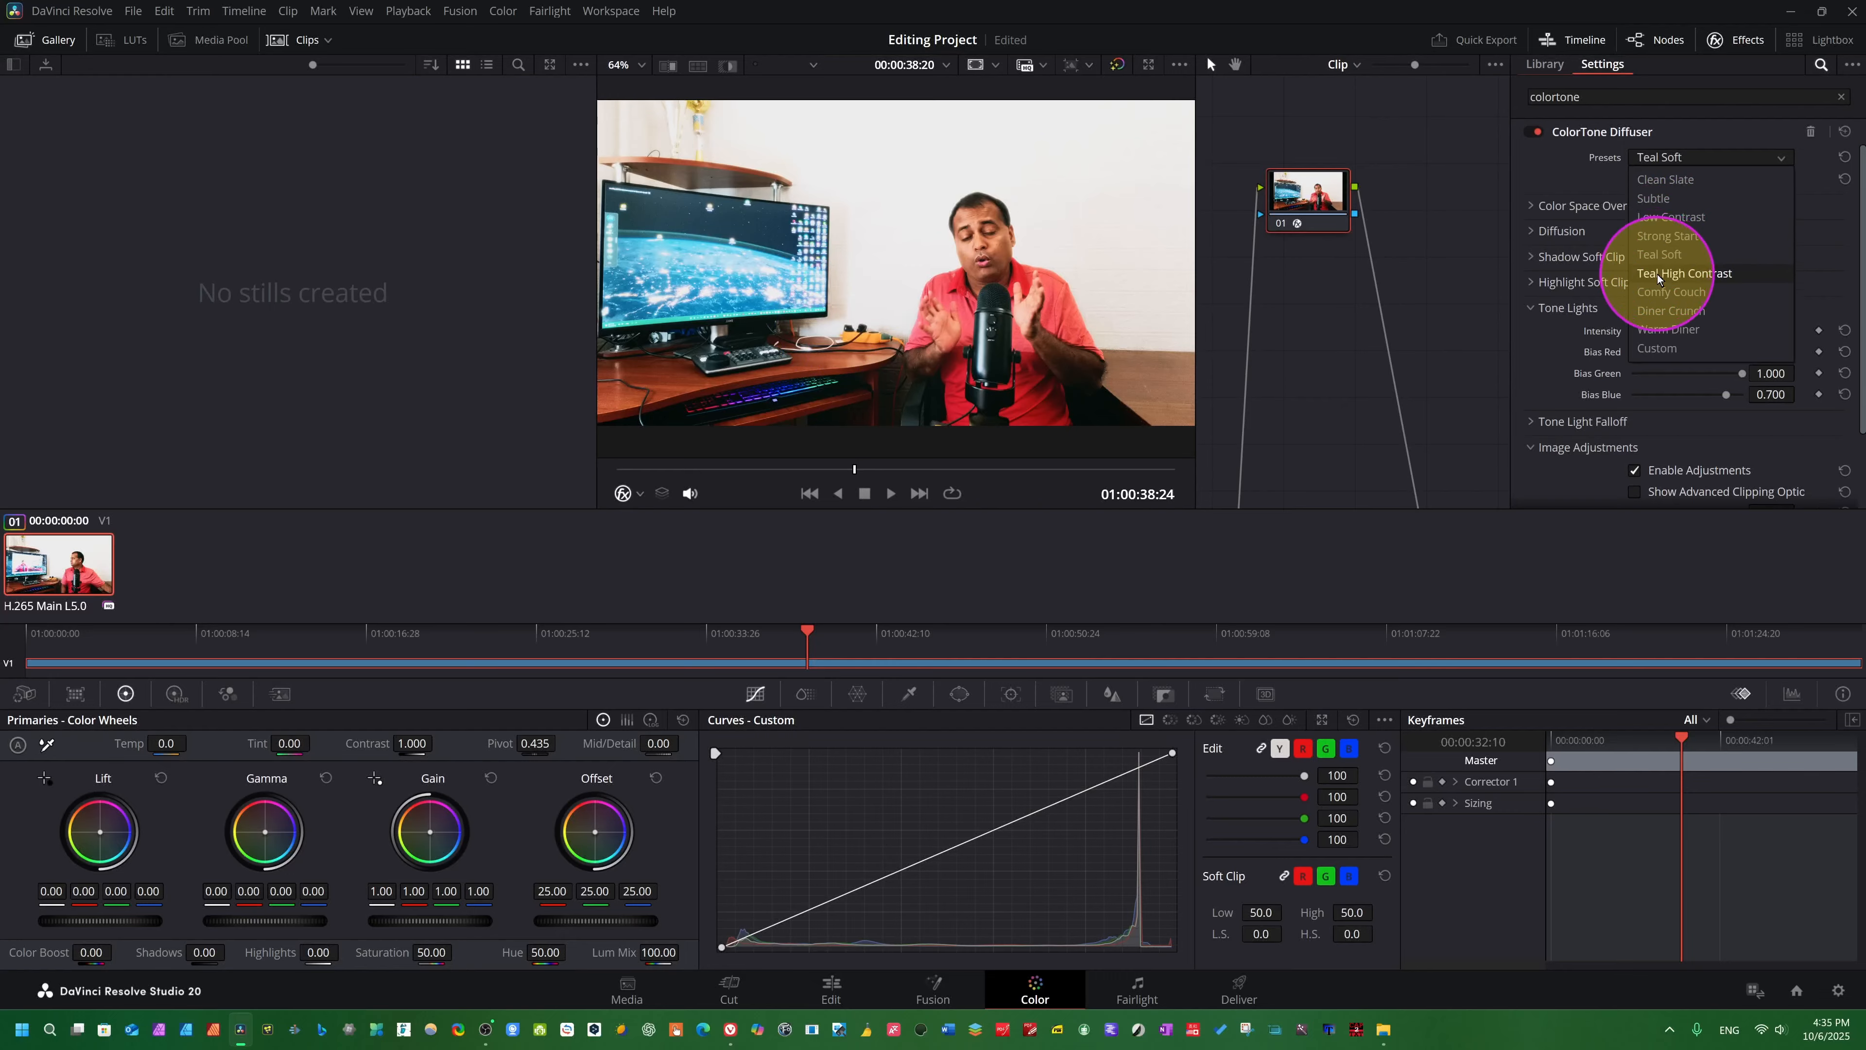
click(1697, 274)
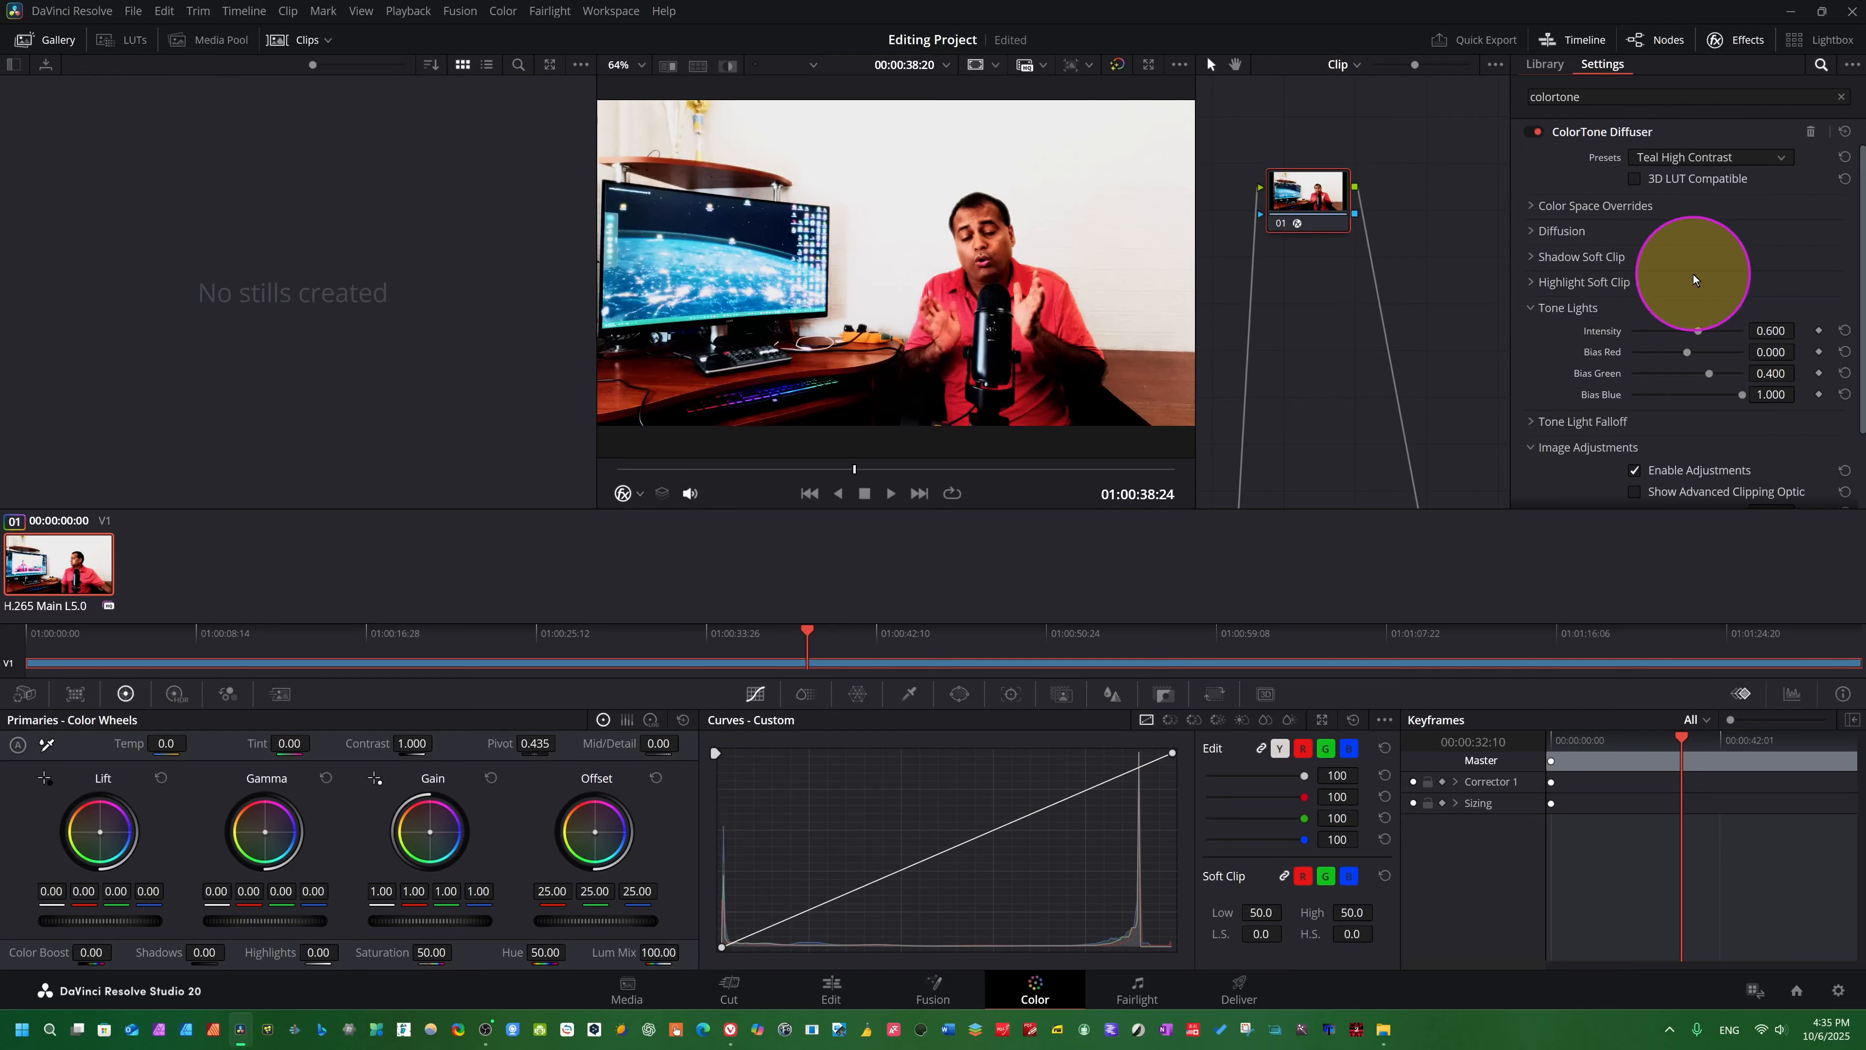
- Try the Comfy Couch and Diner Crunch presets of the ColorTone Diffuser, playing the clip with each
click(1767, 163)
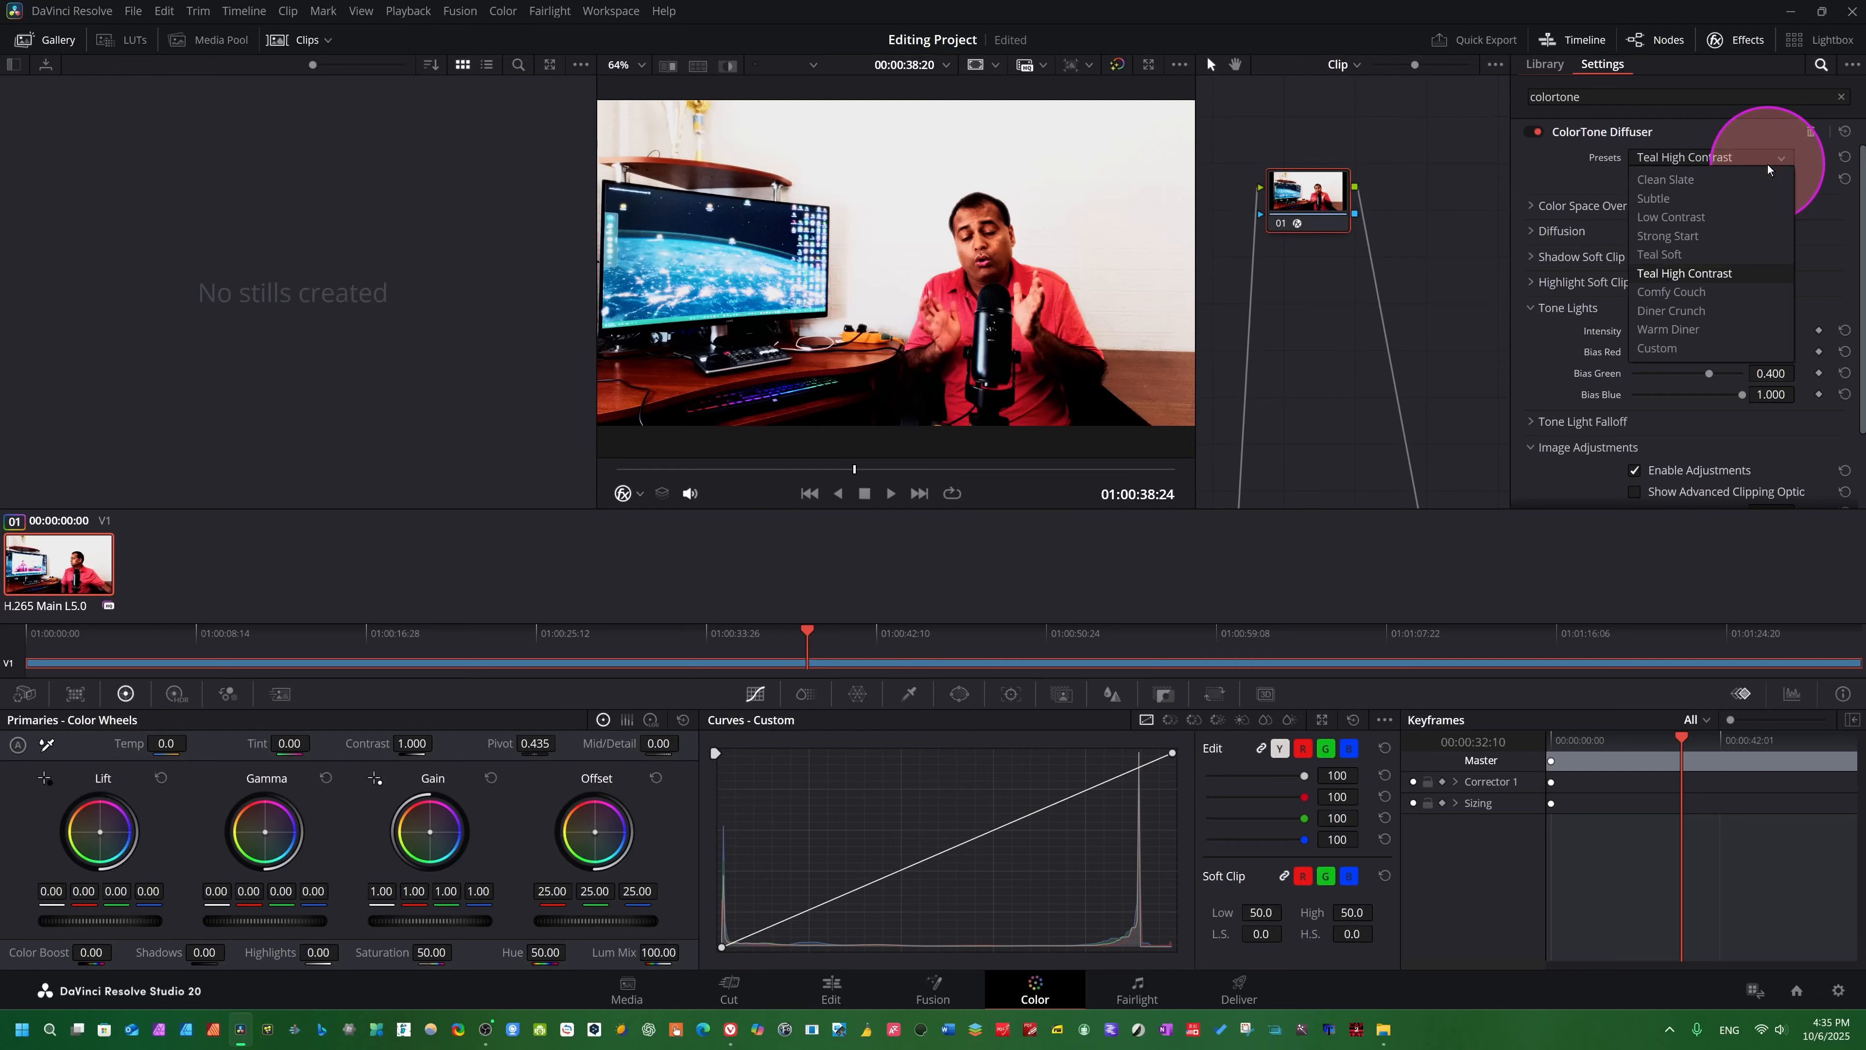
click(1685, 295)
key(space)
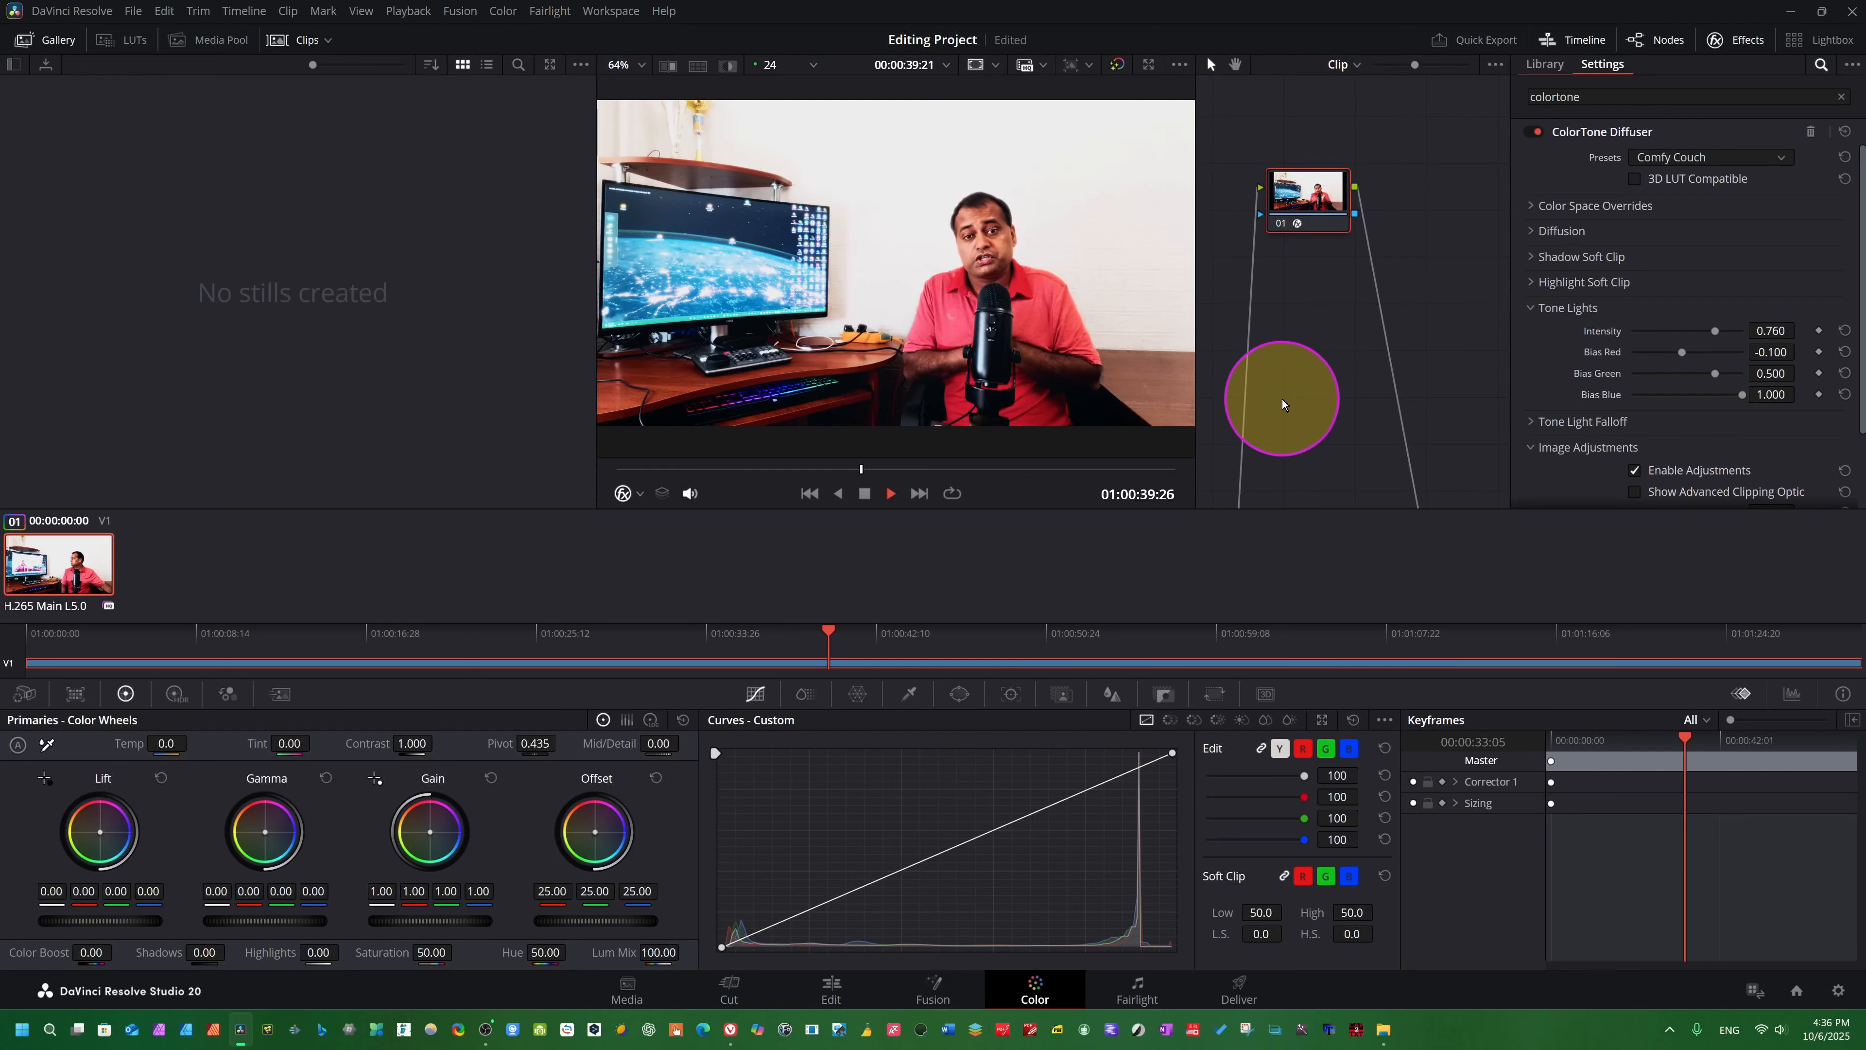
key(space)
click(1767, 158)
click(1685, 311)
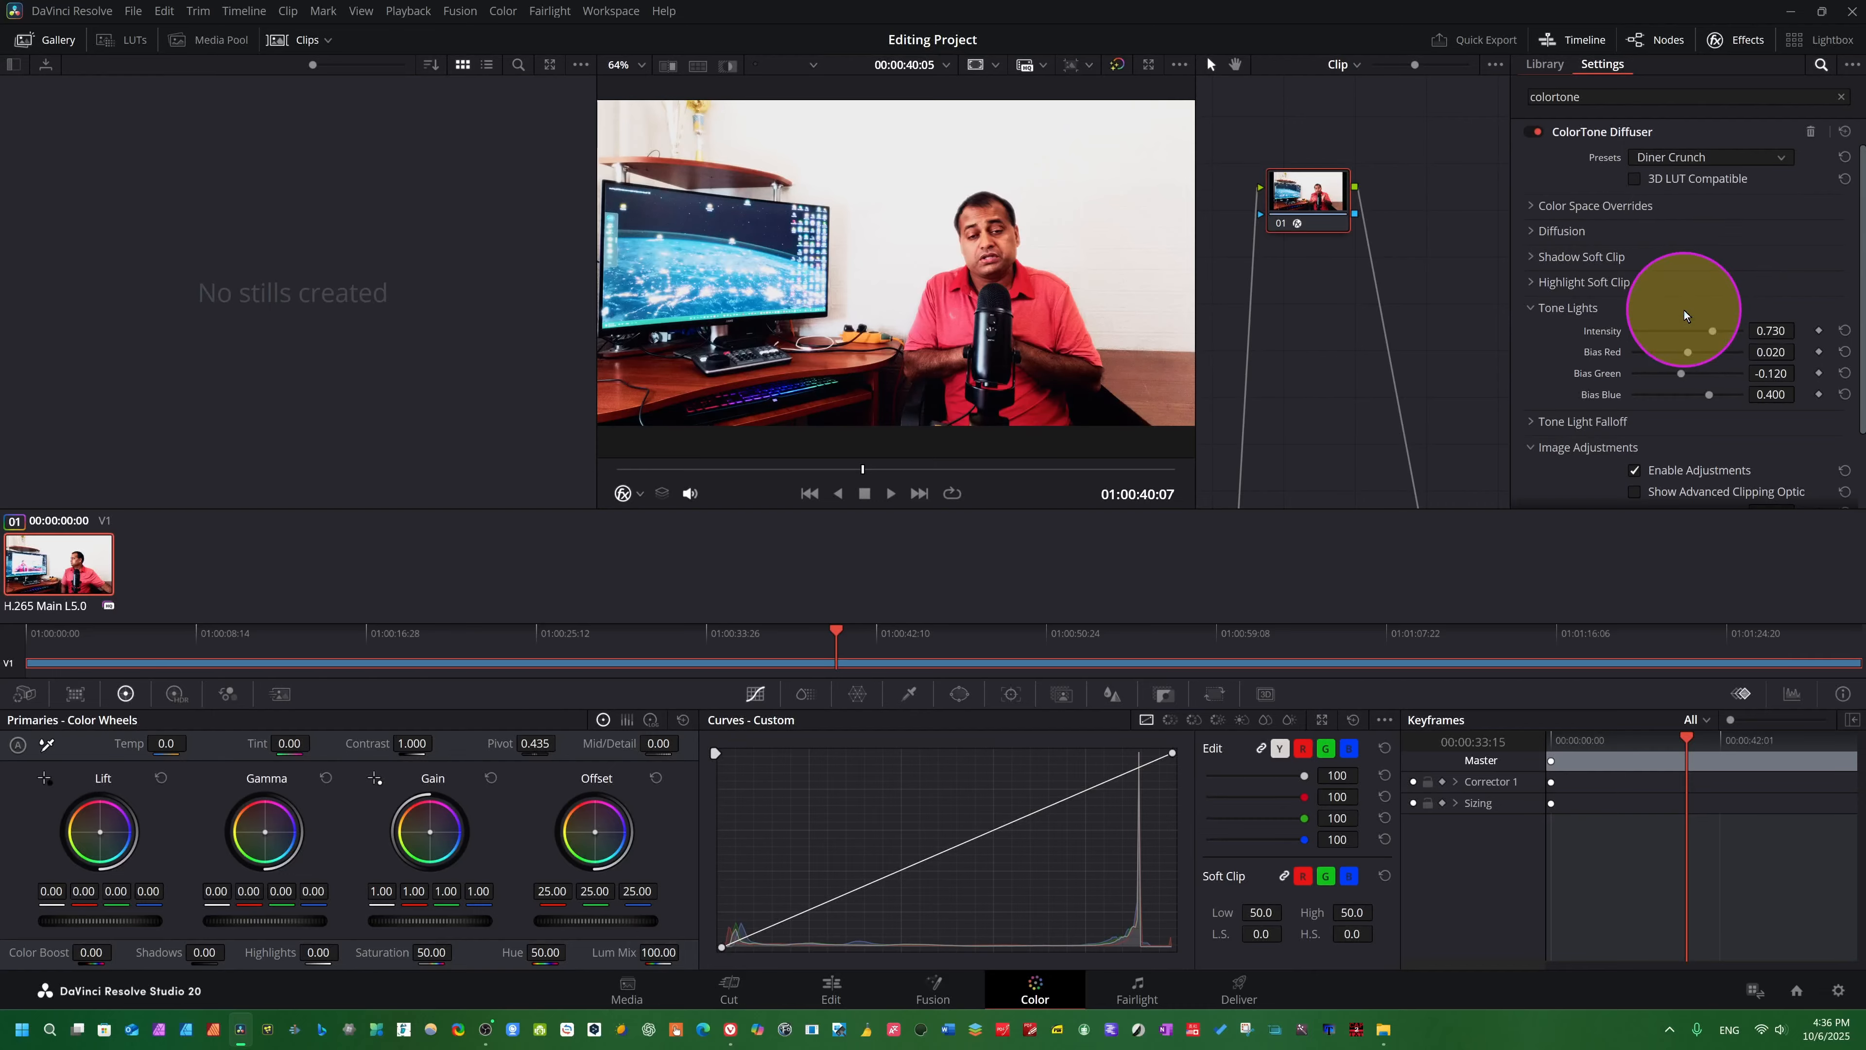
key(space)
- Play the clip with the Warm Diner preset, and switch the ColorTone Diffuser preset to Custom
click(1723, 157)
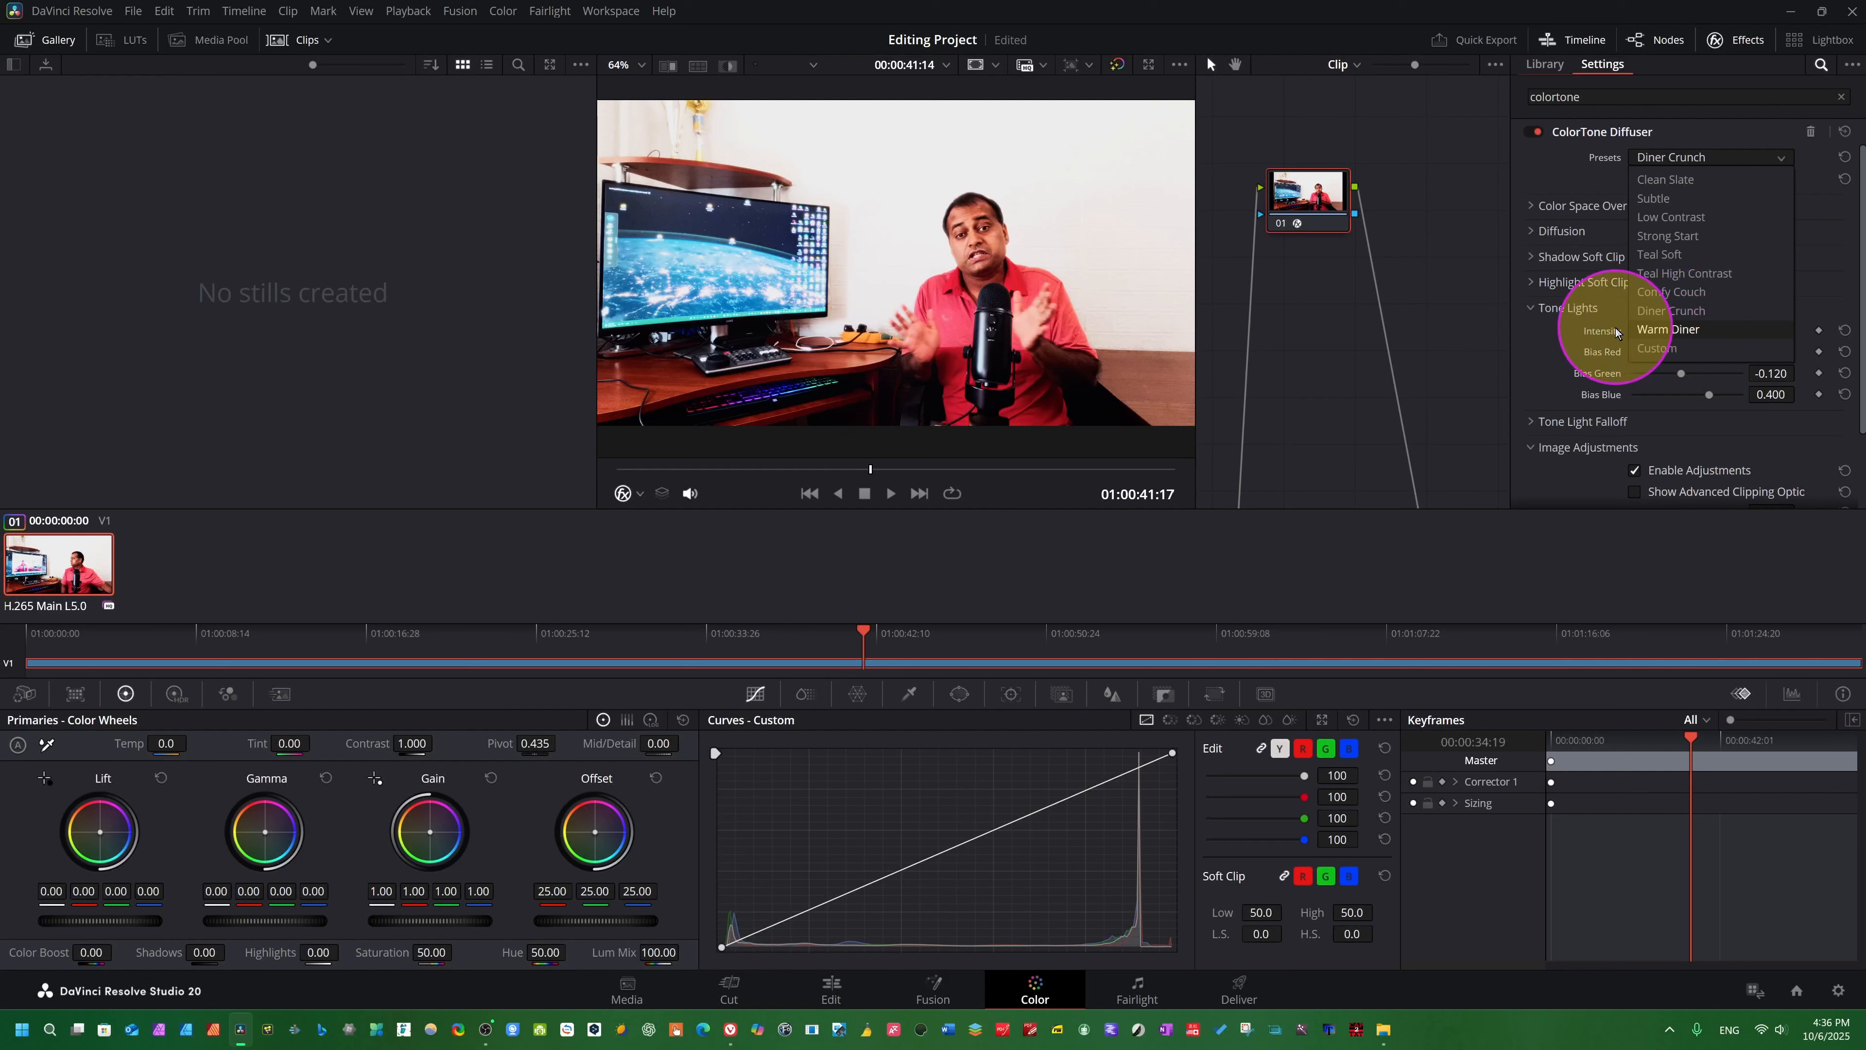
click(1666, 330)
key(space)
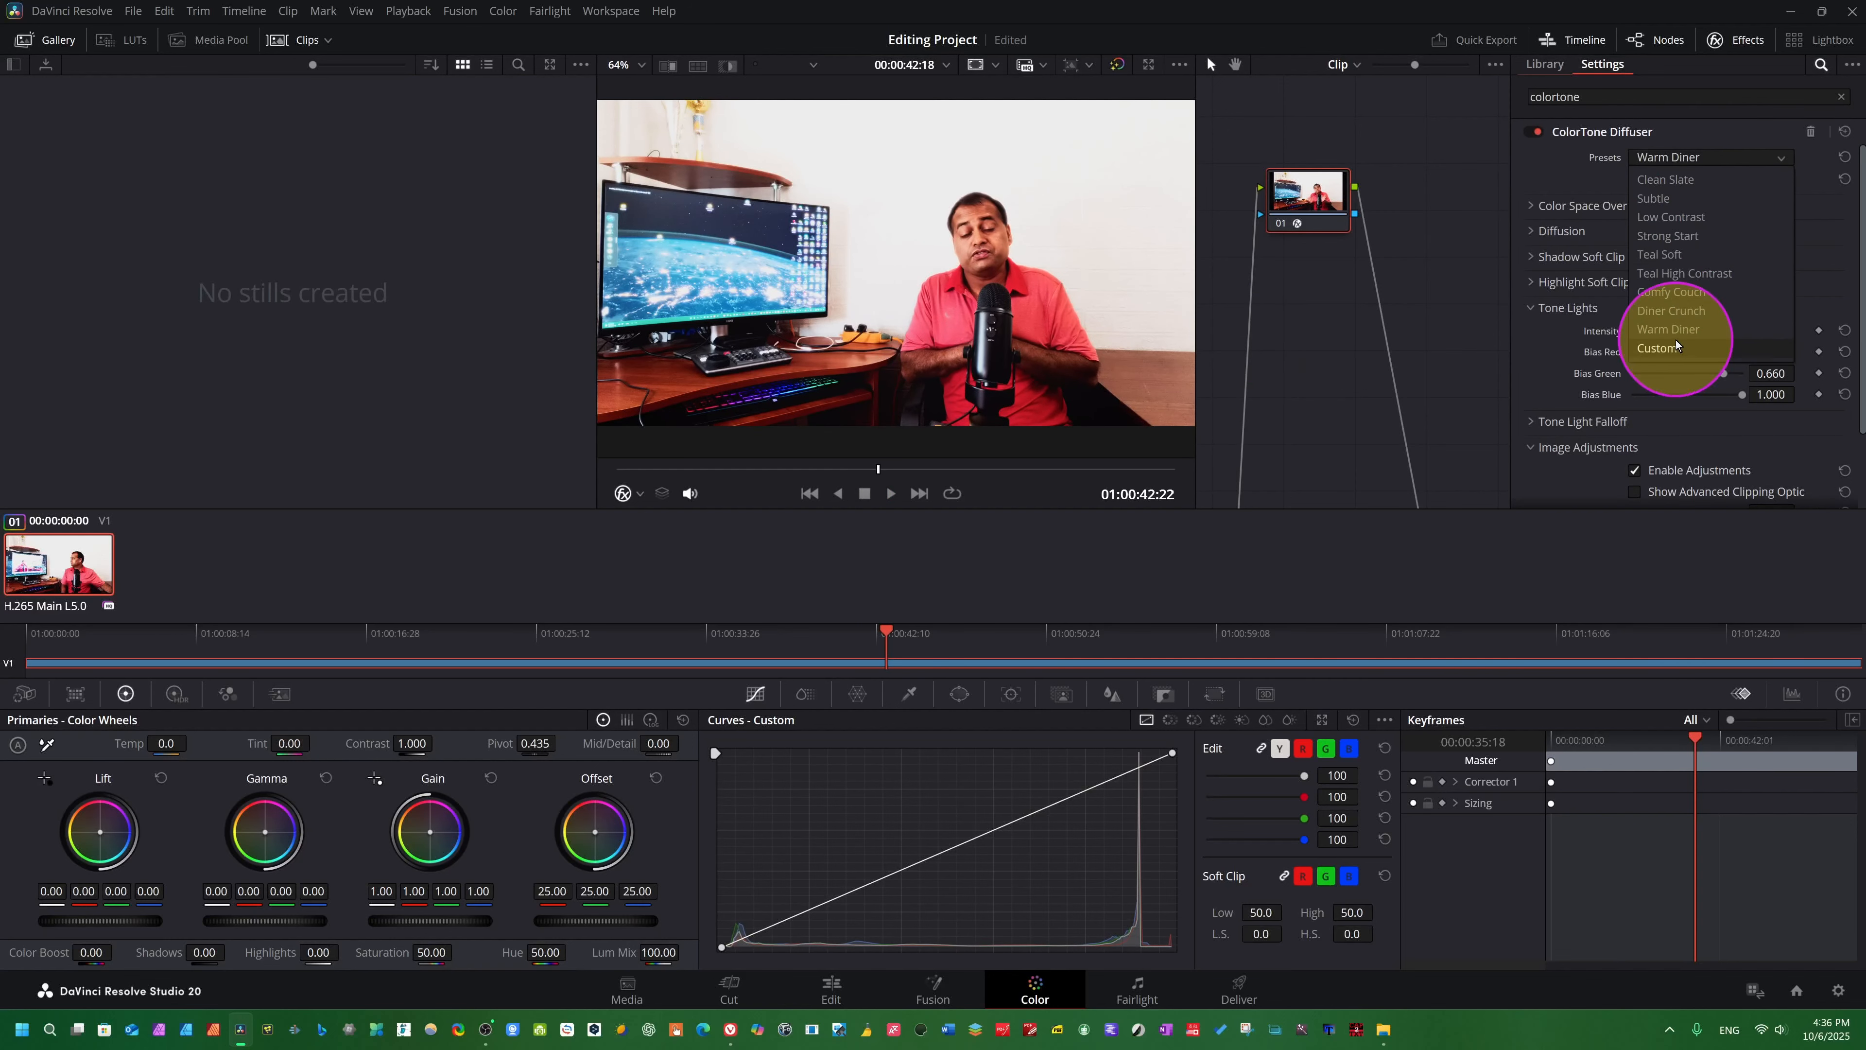
click(1676, 347)
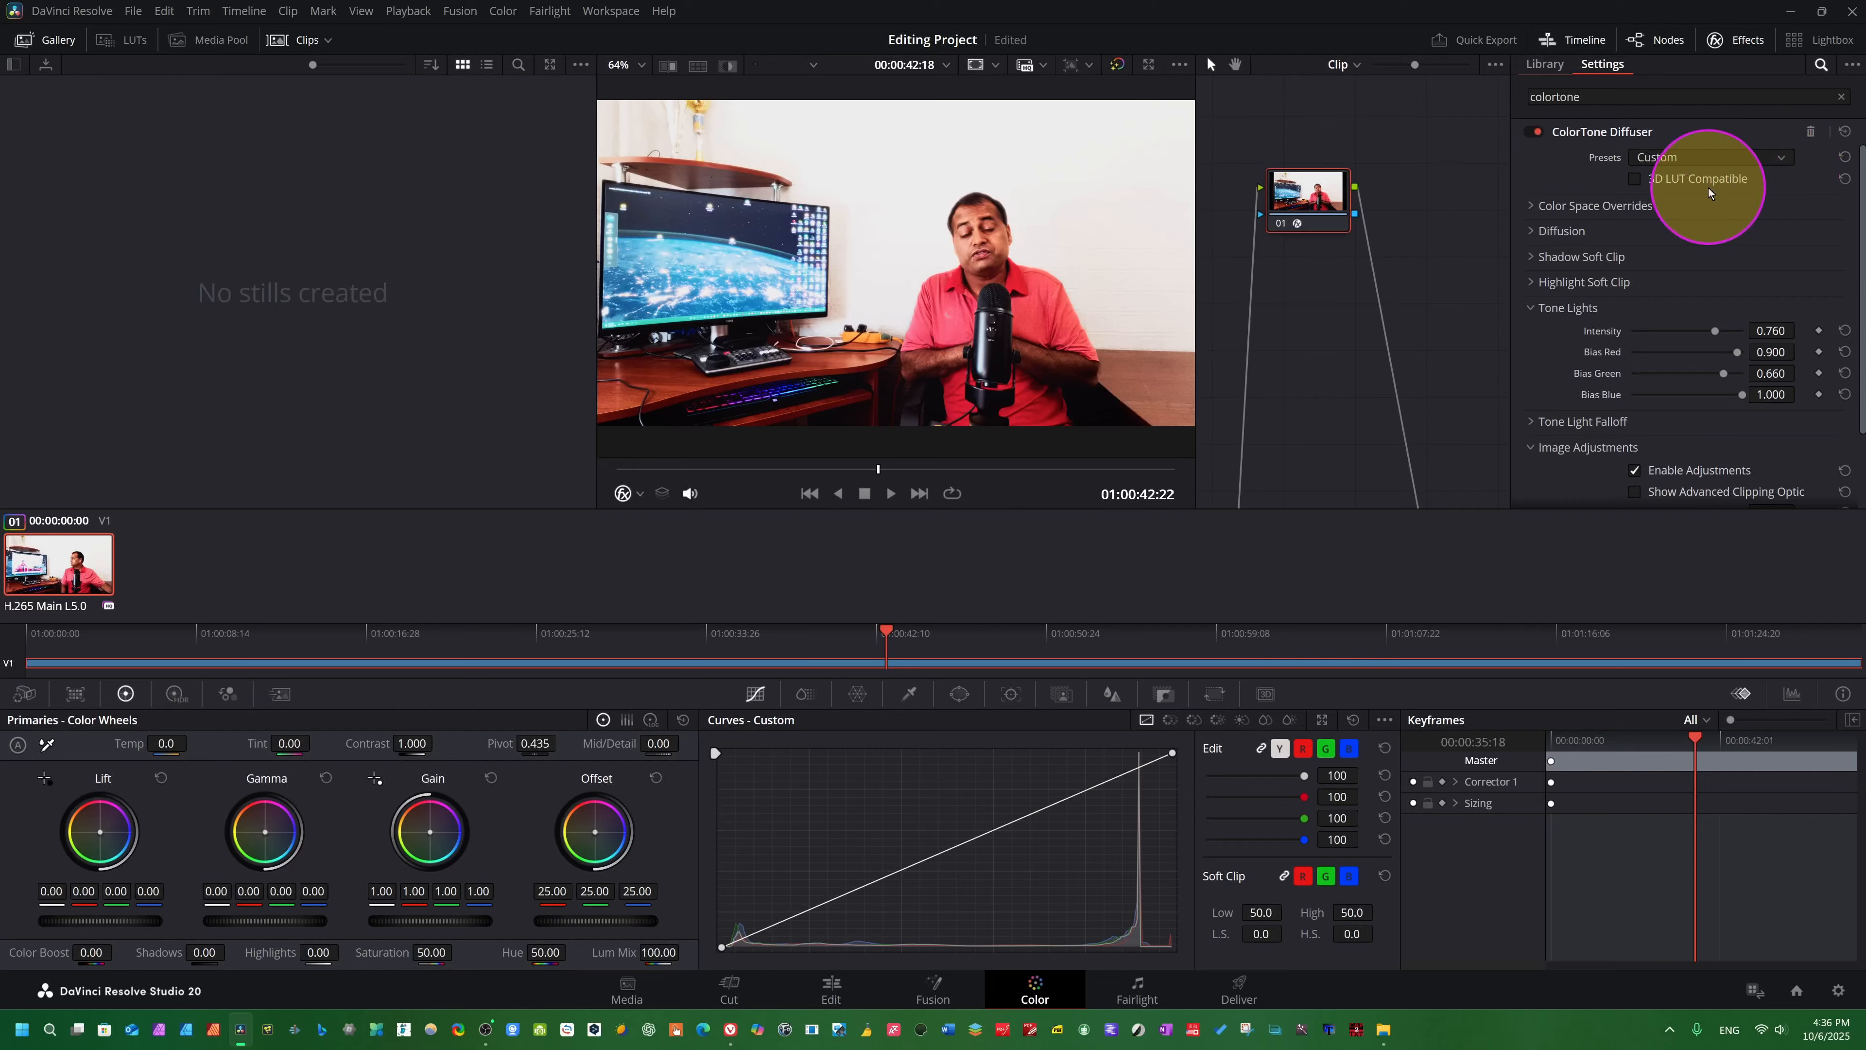
- Set the ColorTone Diffuser preset to Clean Slate and play the clip briefly to preview it
click(1779, 158)
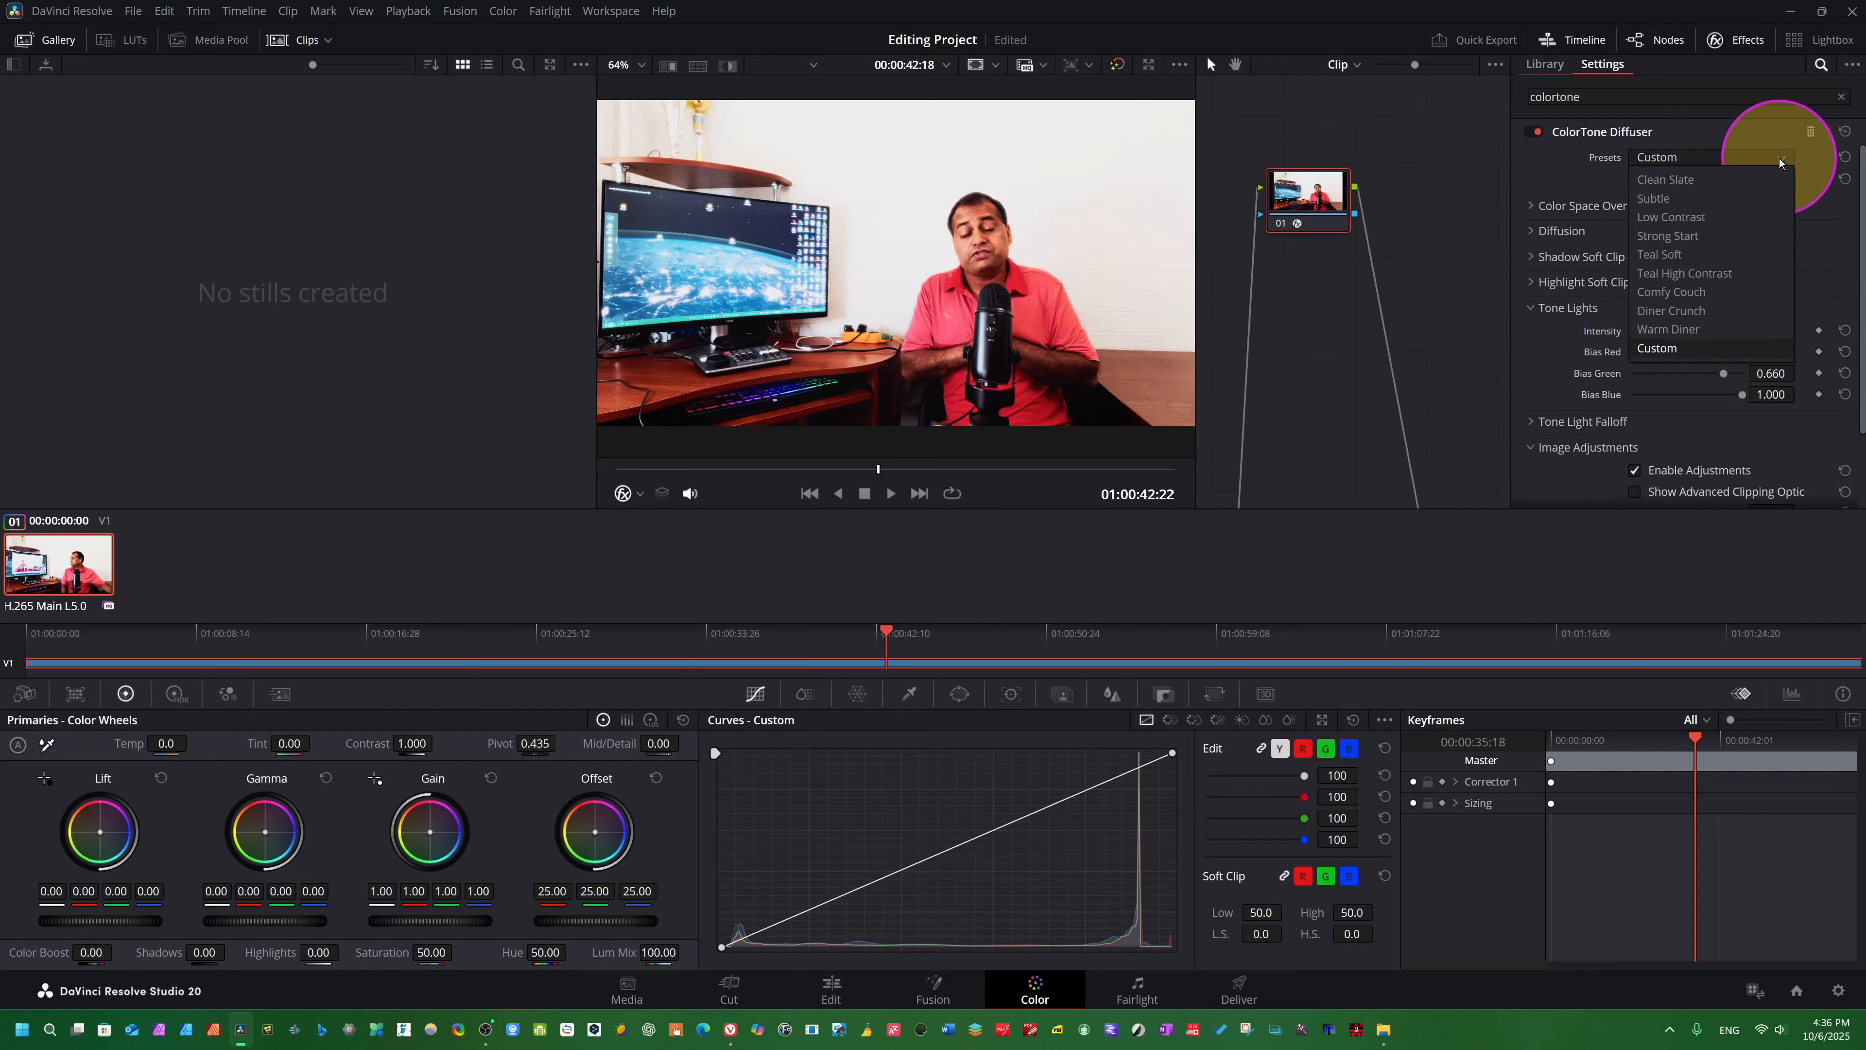
click(1683, 178)
key(space)
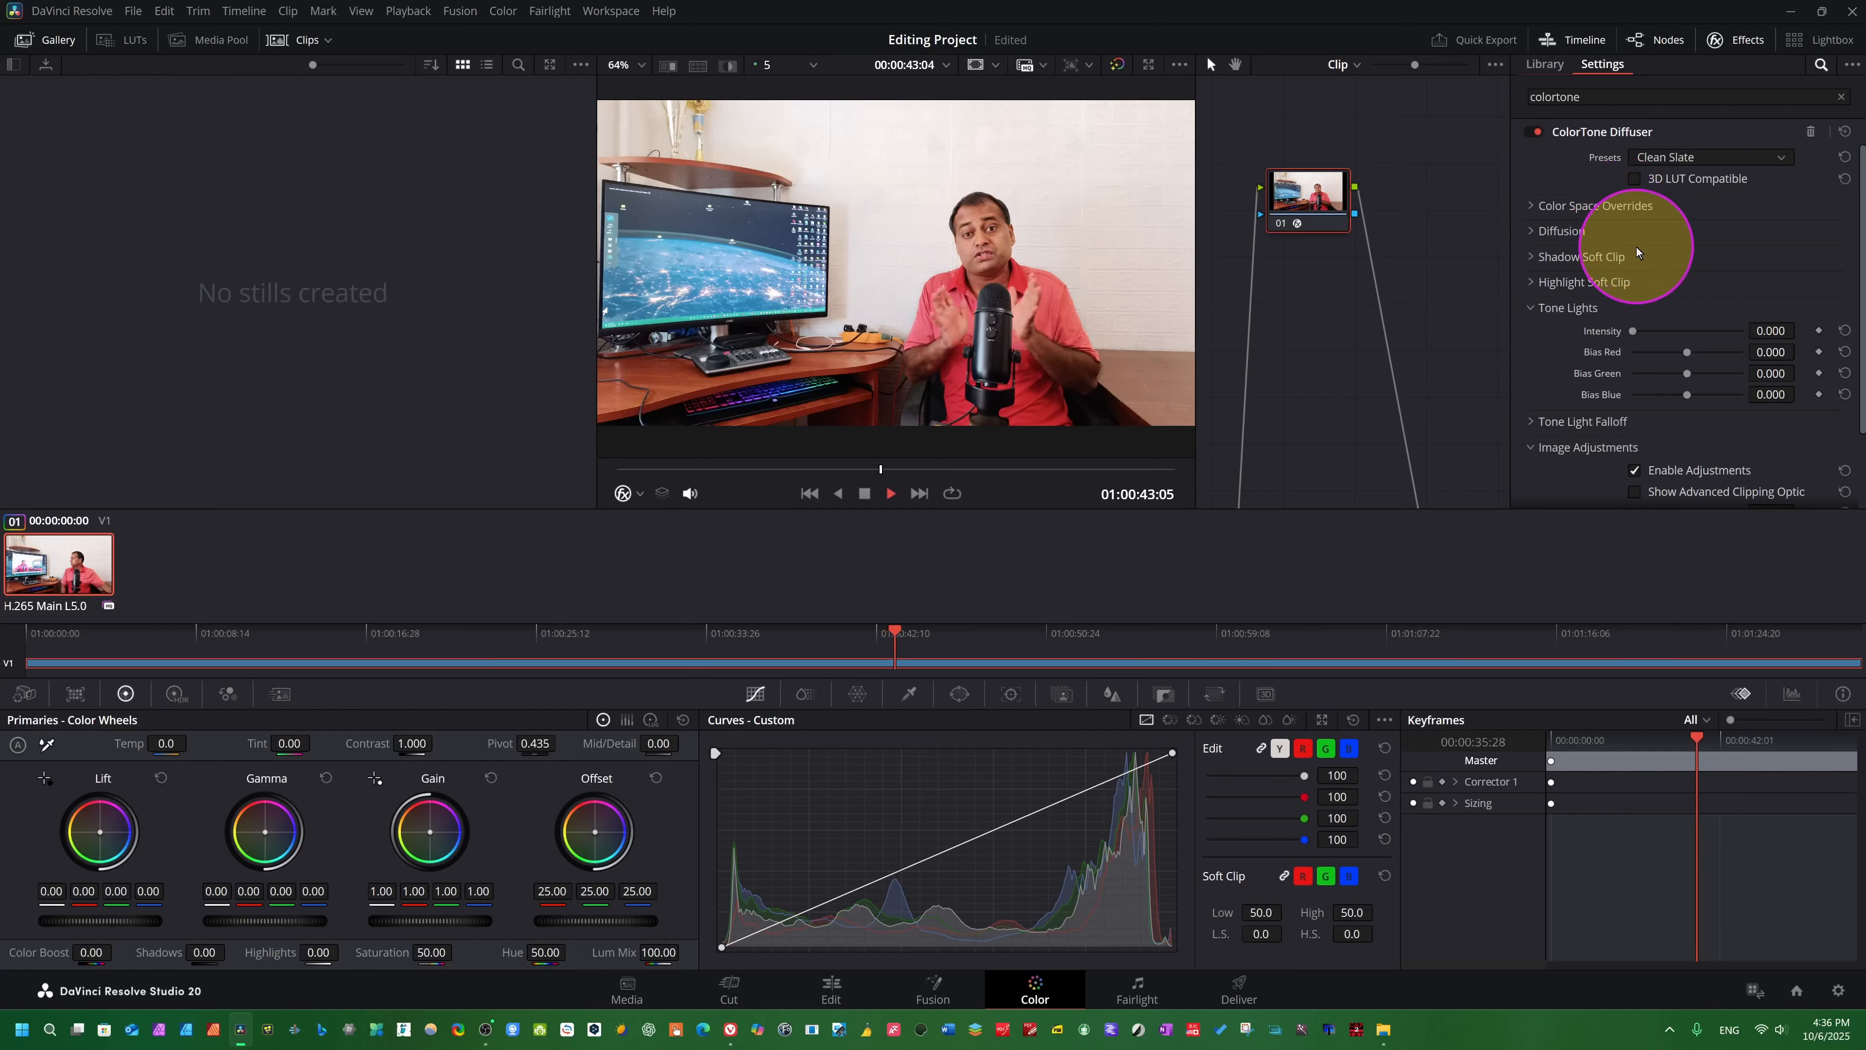
key(space)
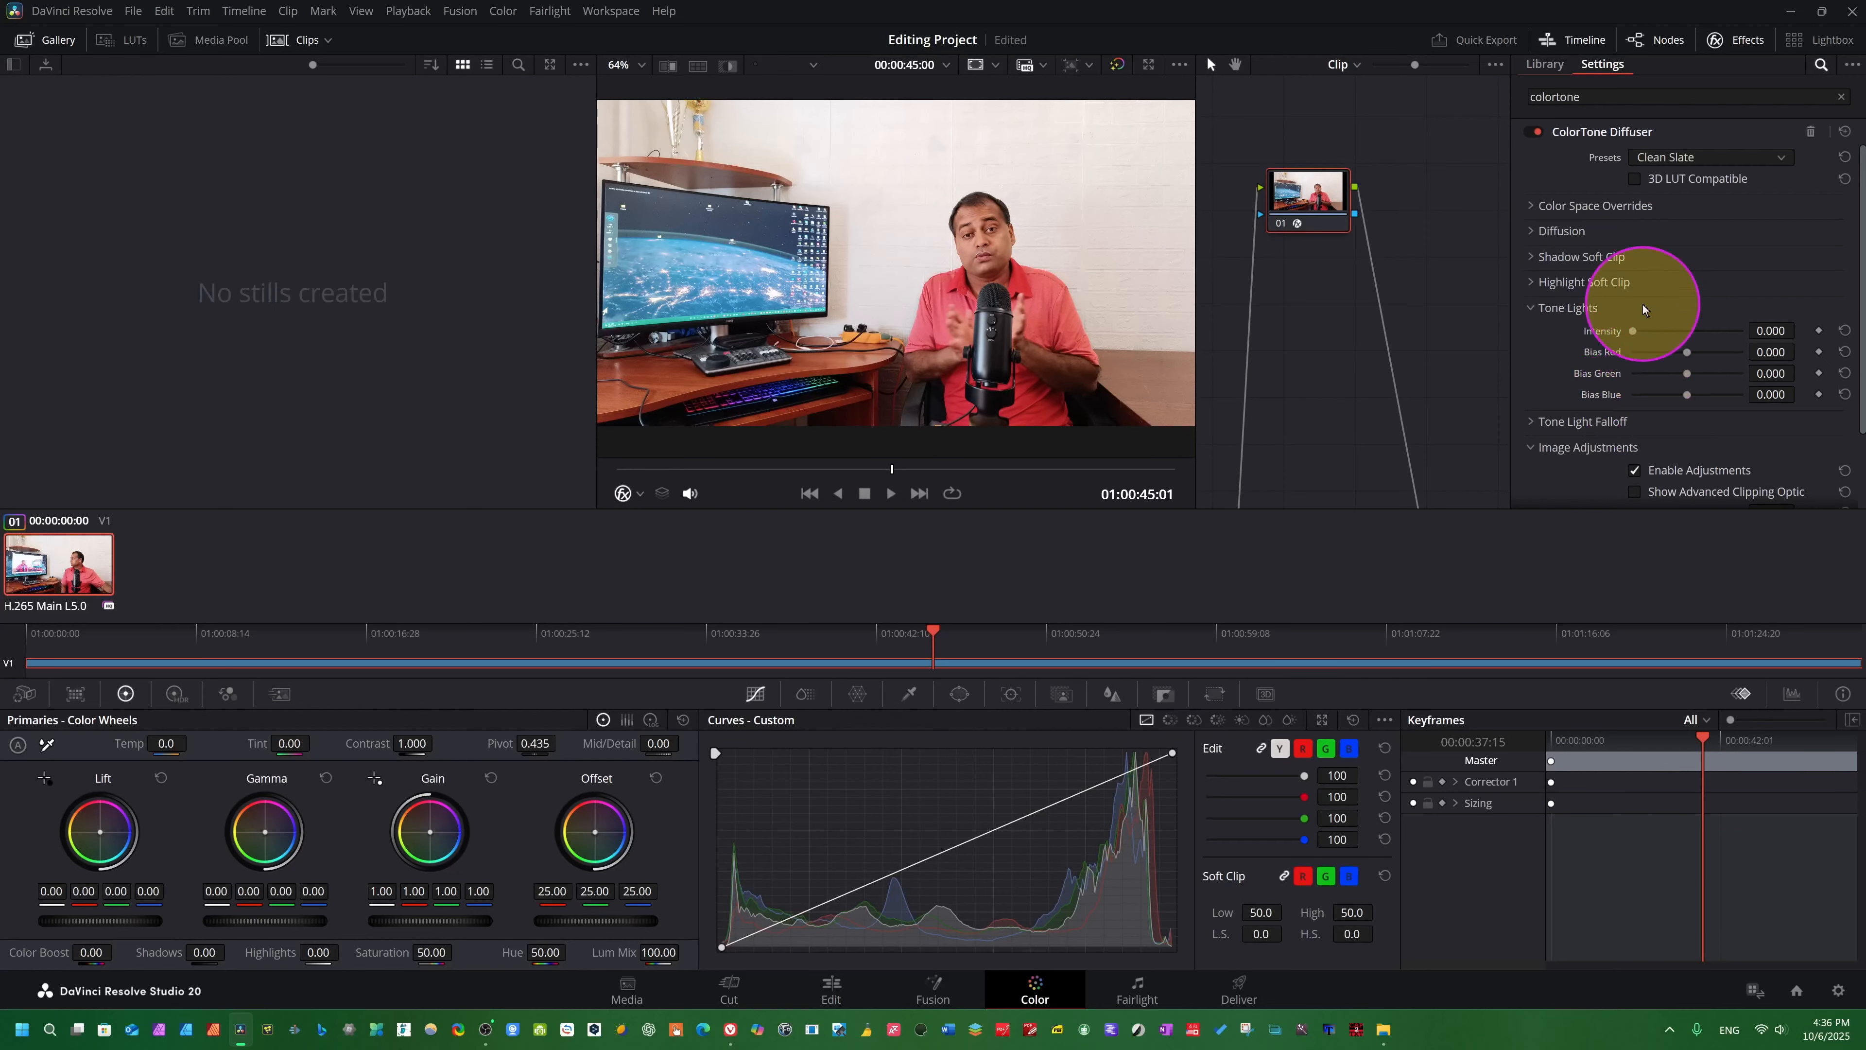
- Expand Color Space Overrides and Diffusion, set the Diffusion Resolution to 0.674, and preview the clip
click(1533, 206)
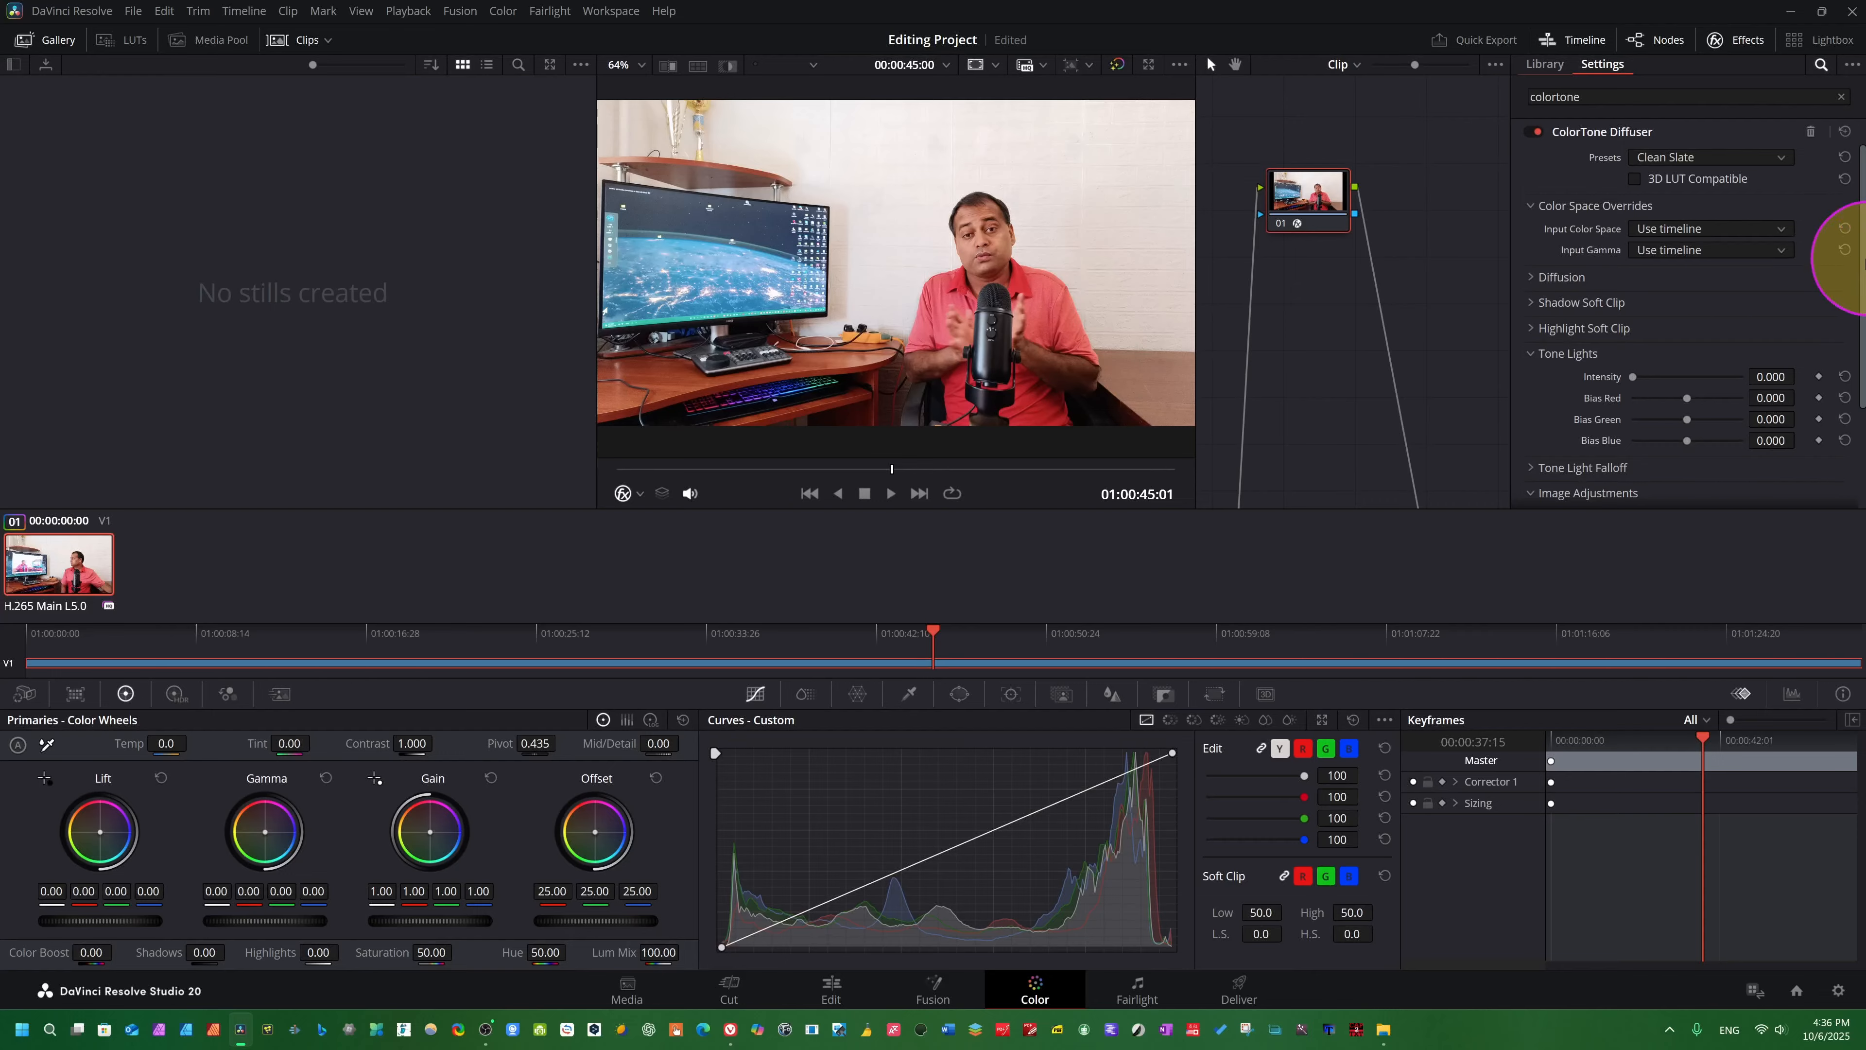
click(1533, 275)
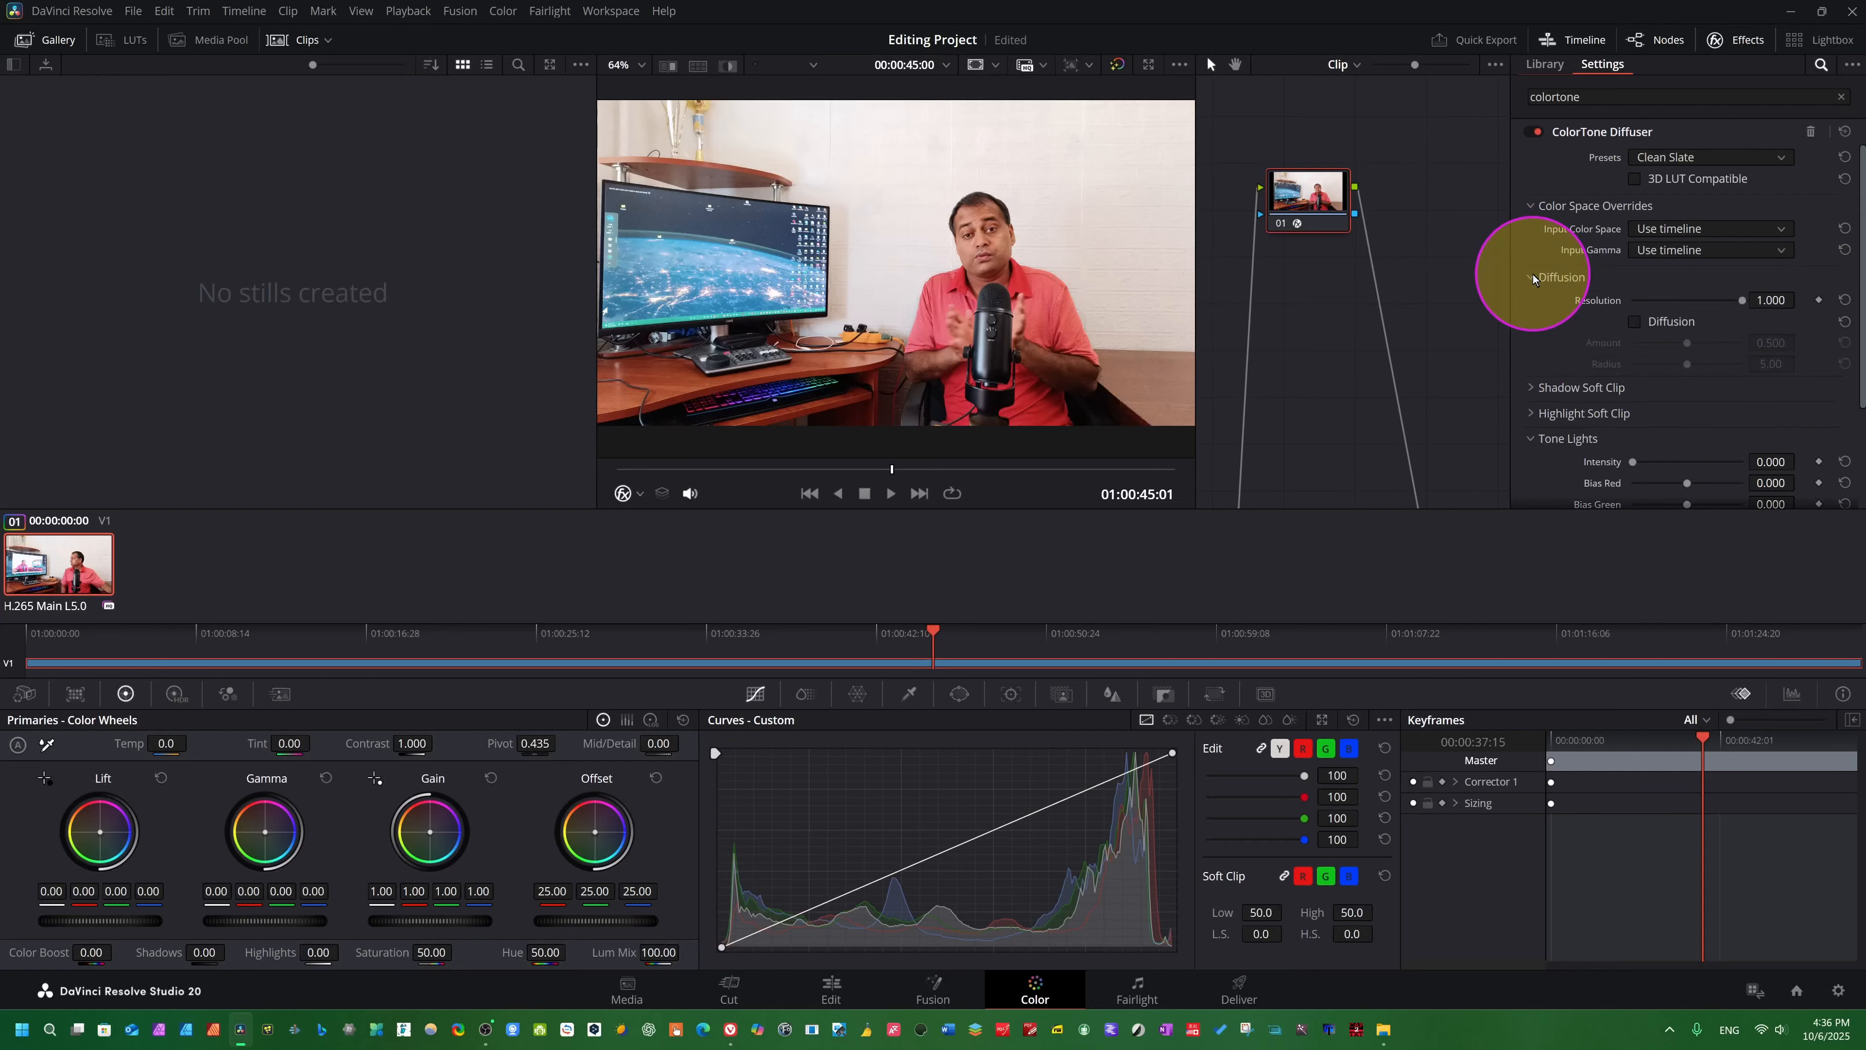
drag(1740, 295, 1849, 300)
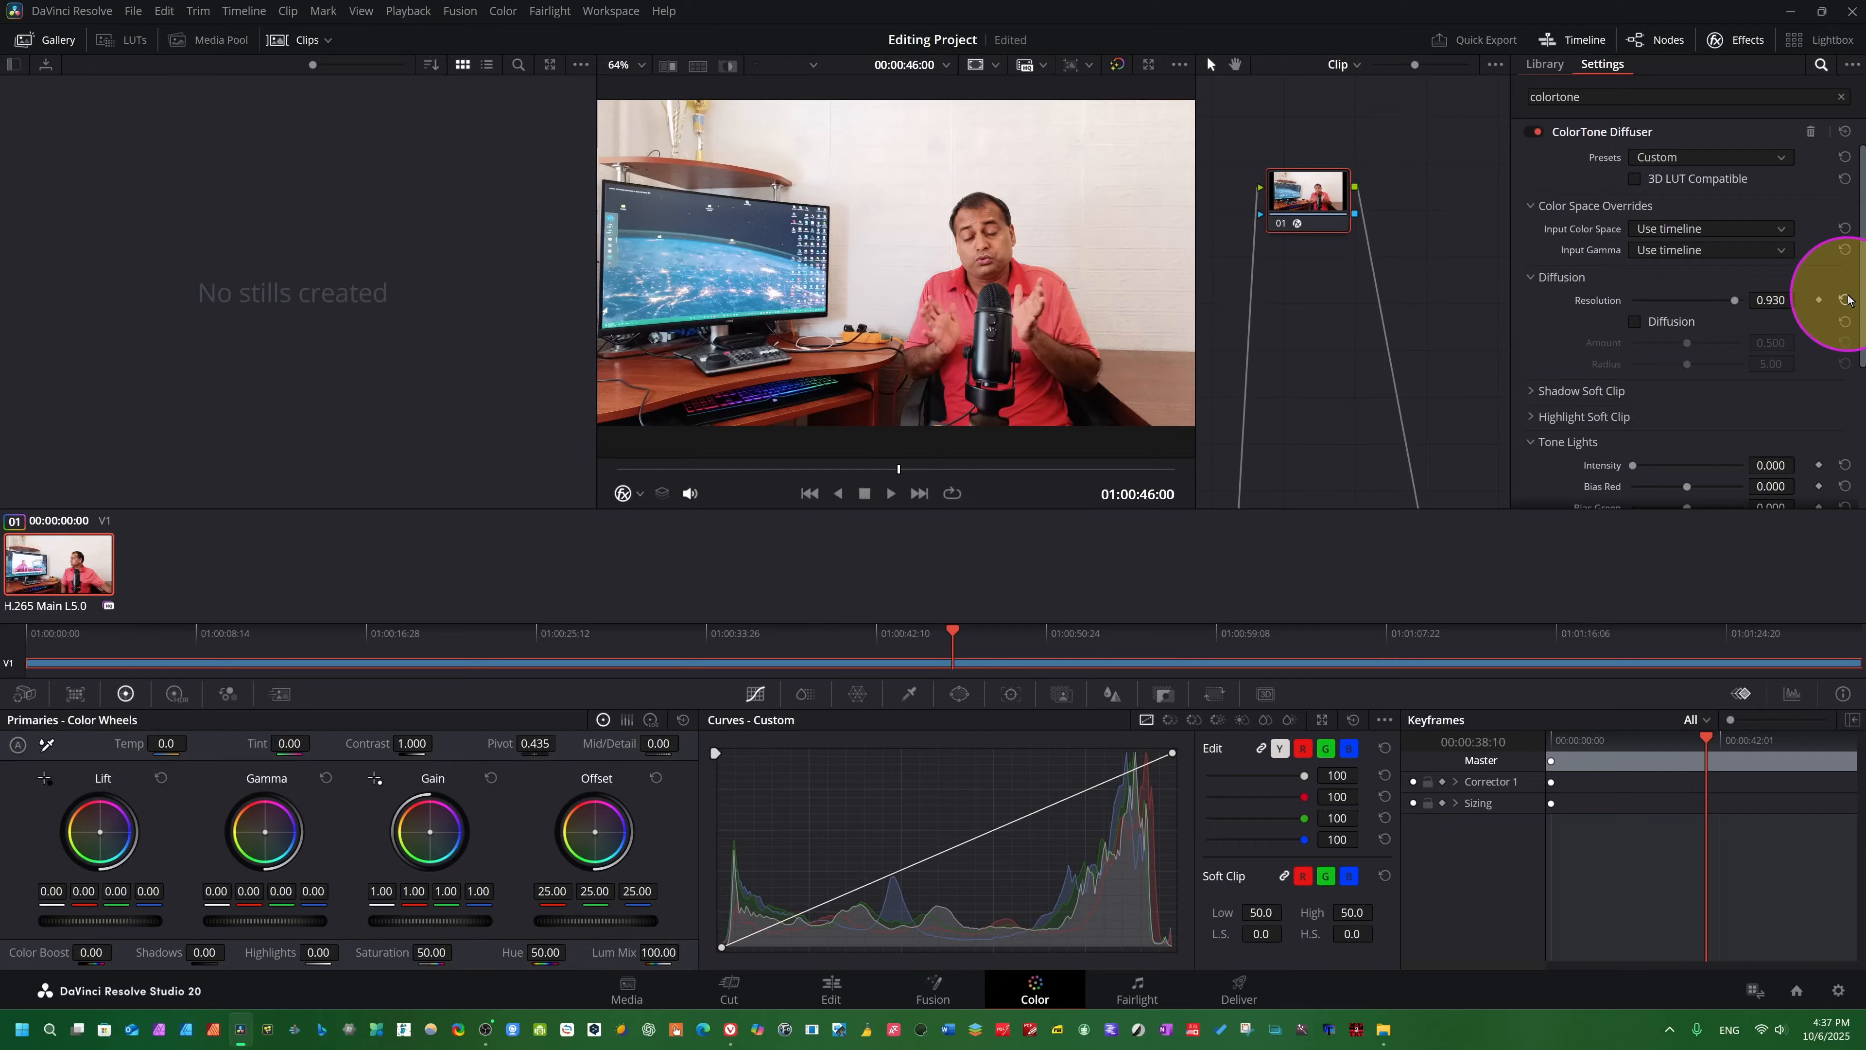
click(1845, 300)
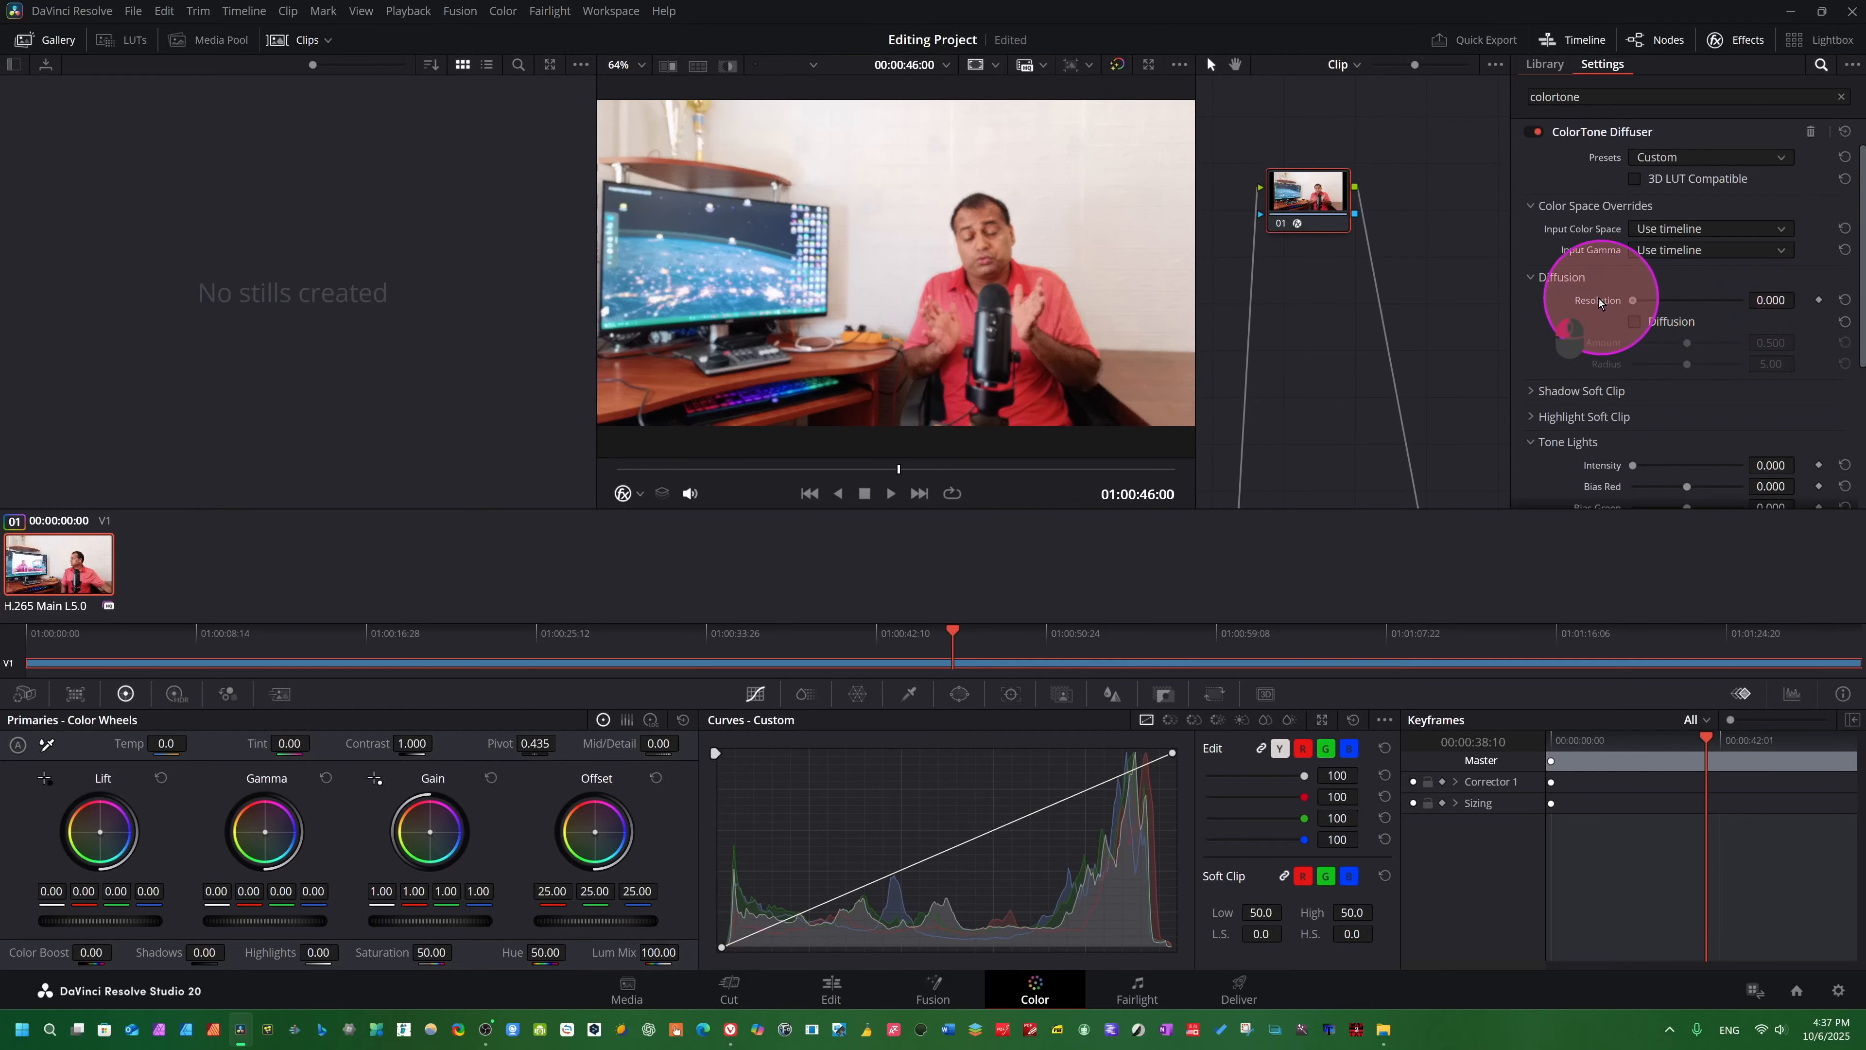
drag(1600, 301, 1705, 300)
key(space)
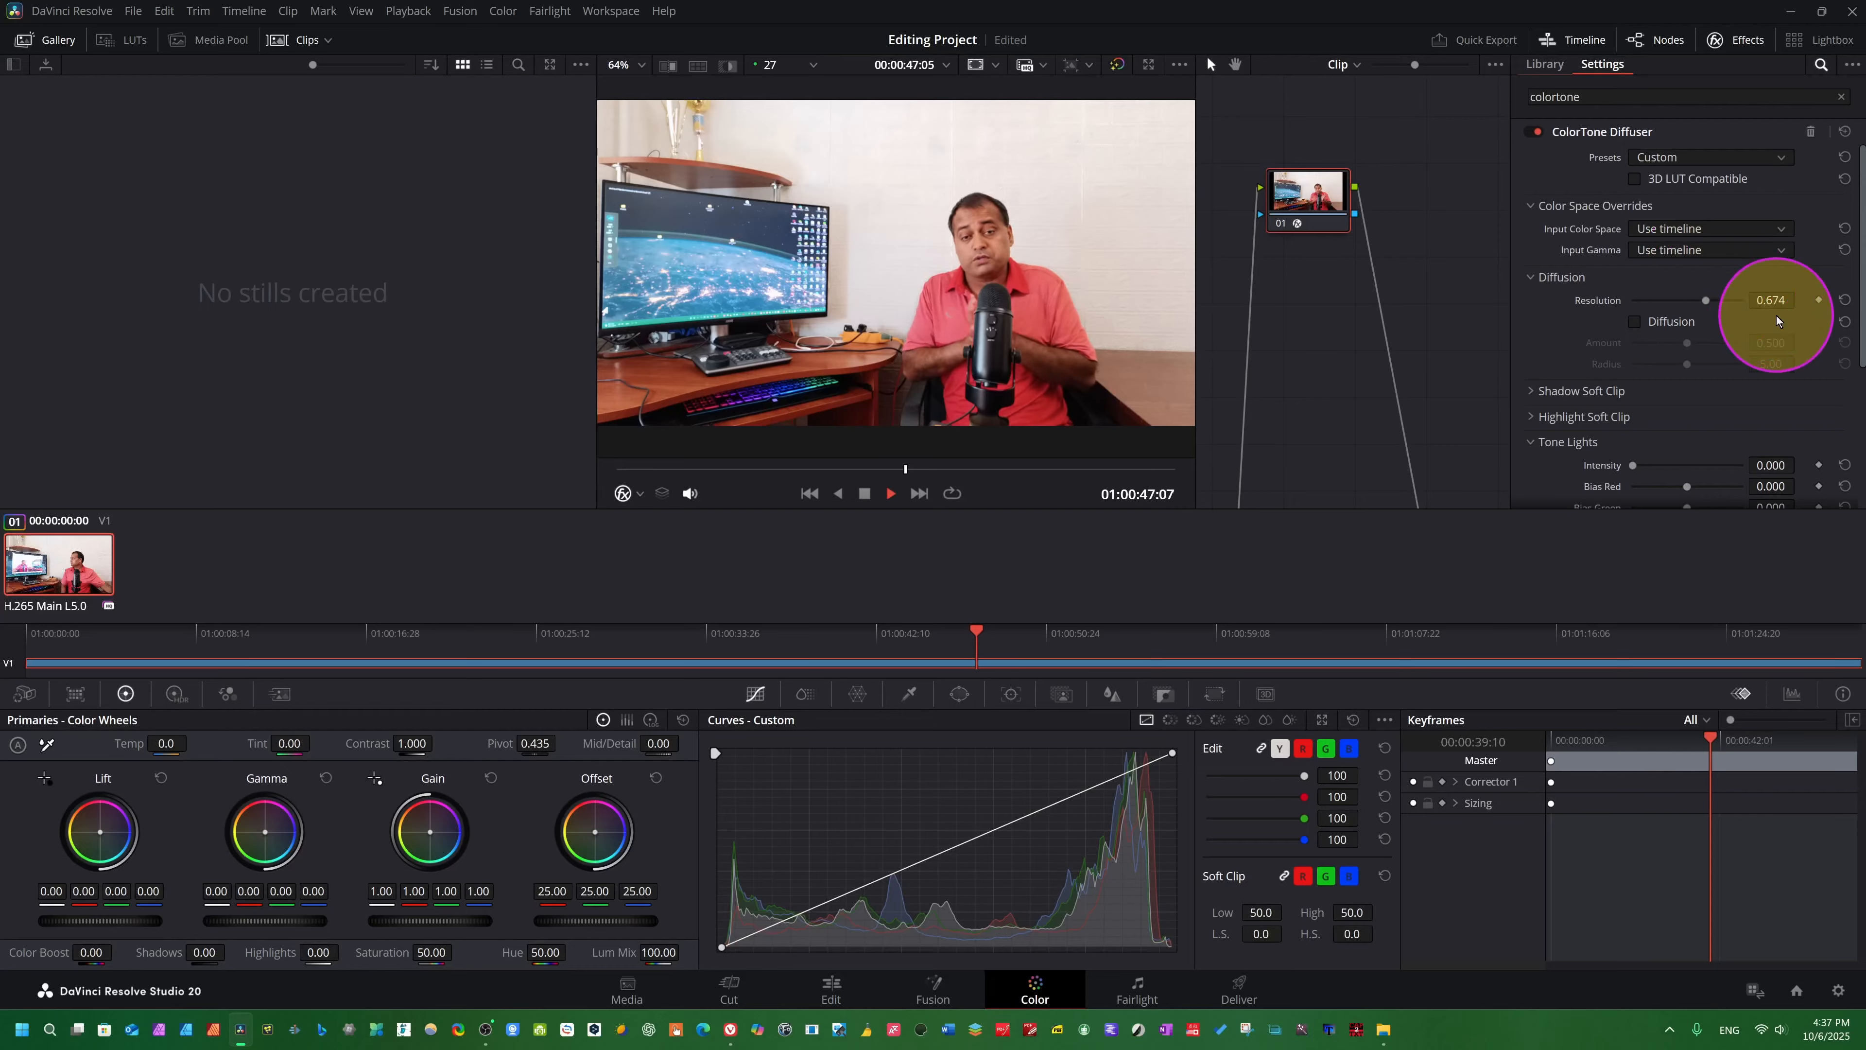
key(space)
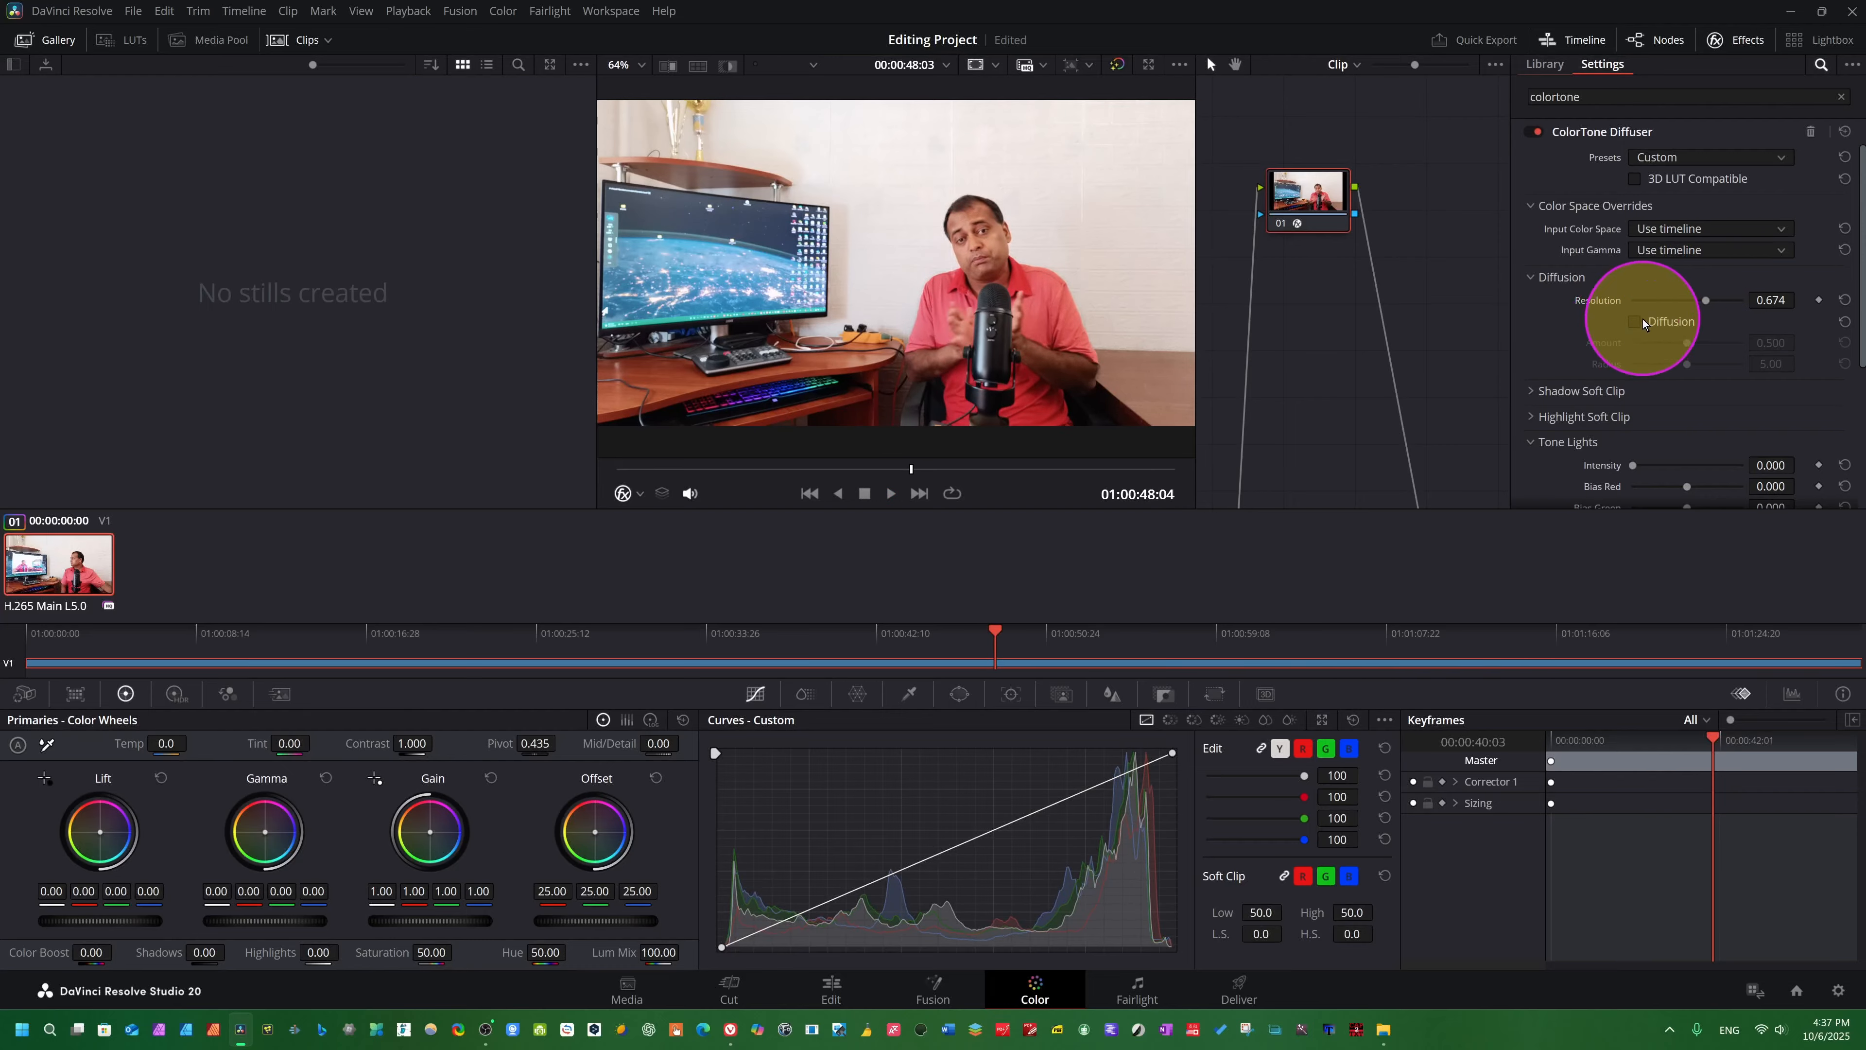
- Enable Diffusion with Amount 0.628 and Radius 4.73, and play the clip to preview the softening
click(1637, 321)
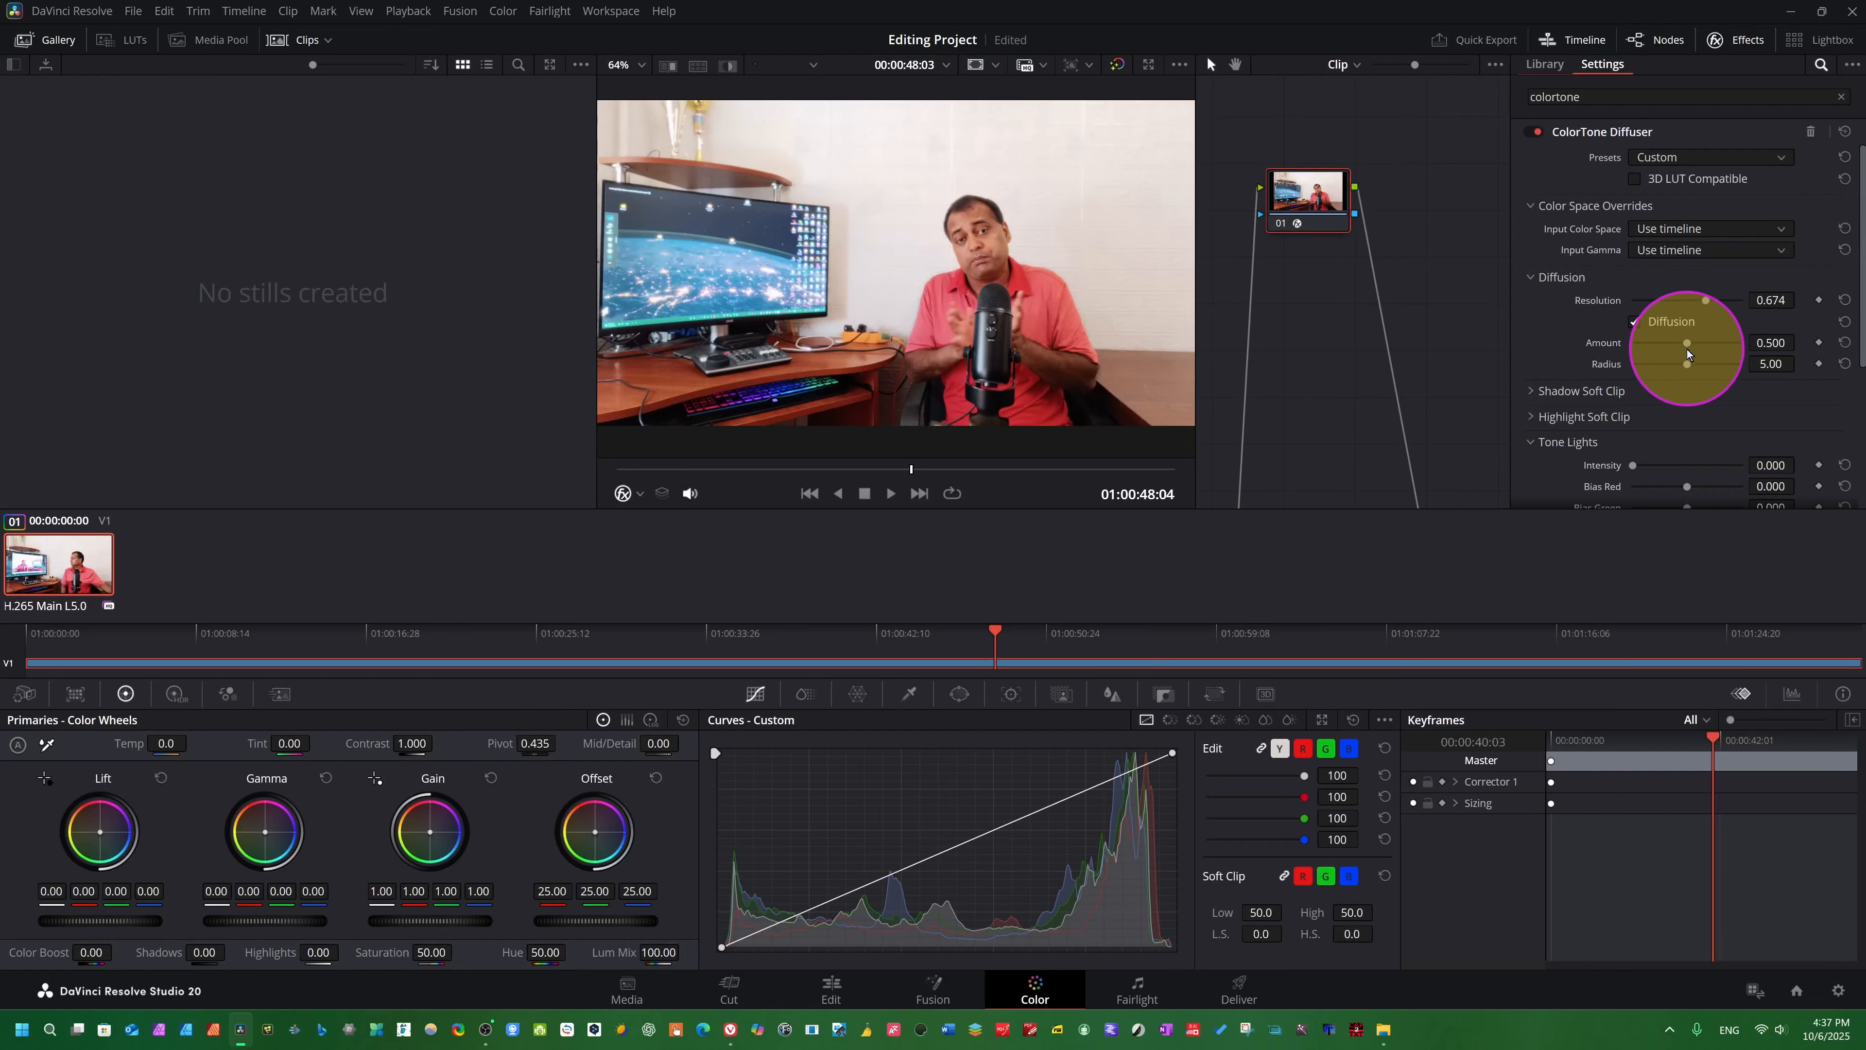
drag(1687, 349, 1684, 387)
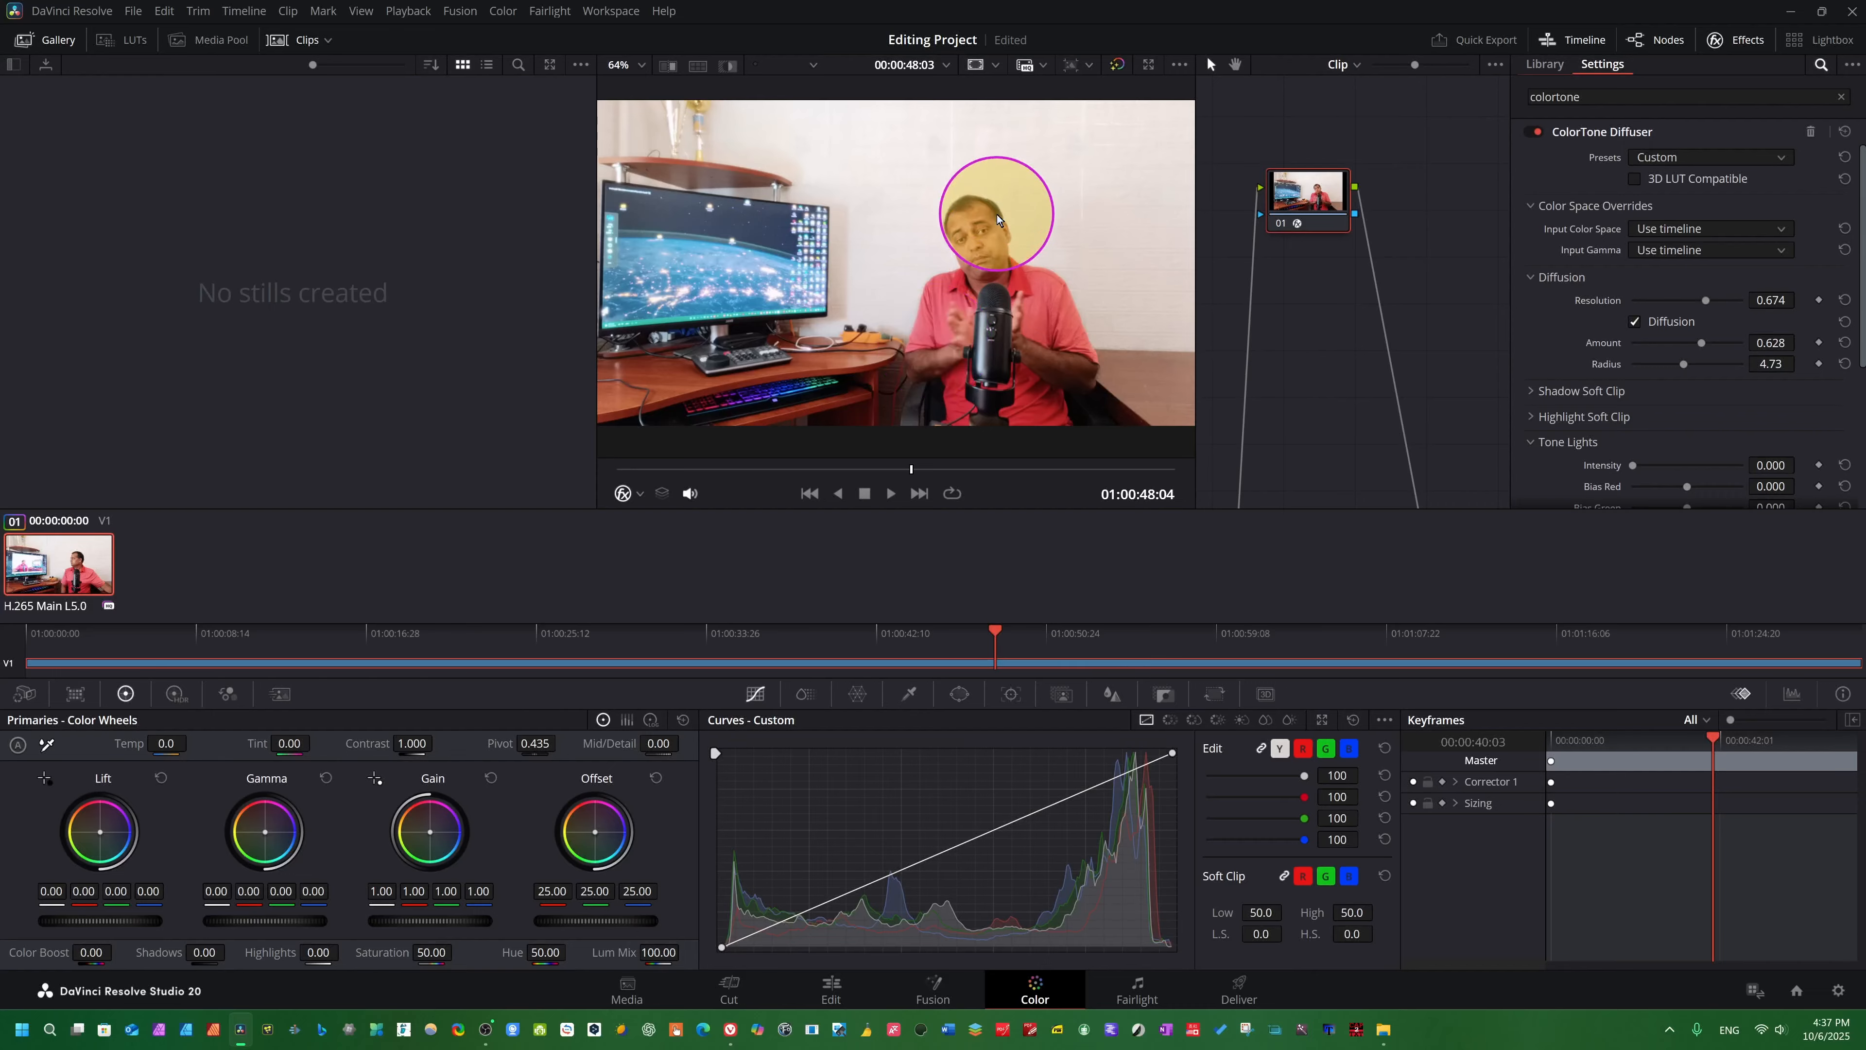
key(space)
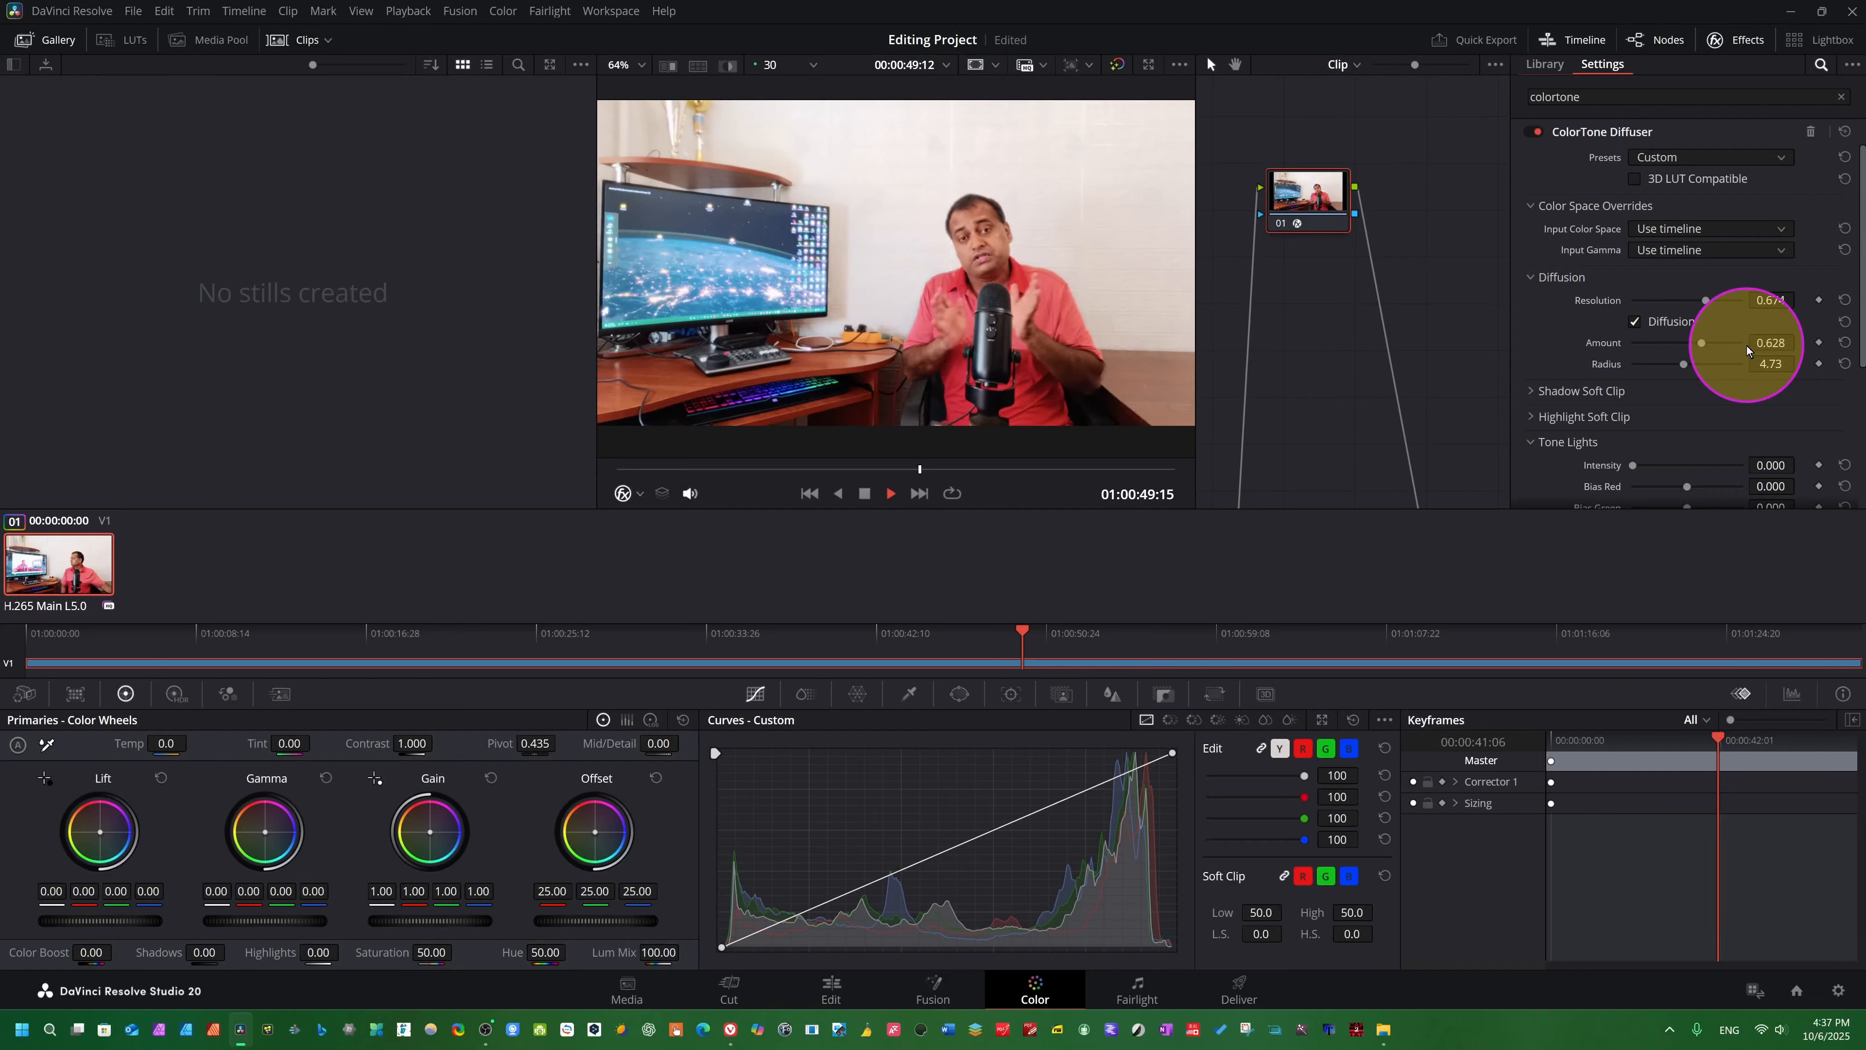
key(space)
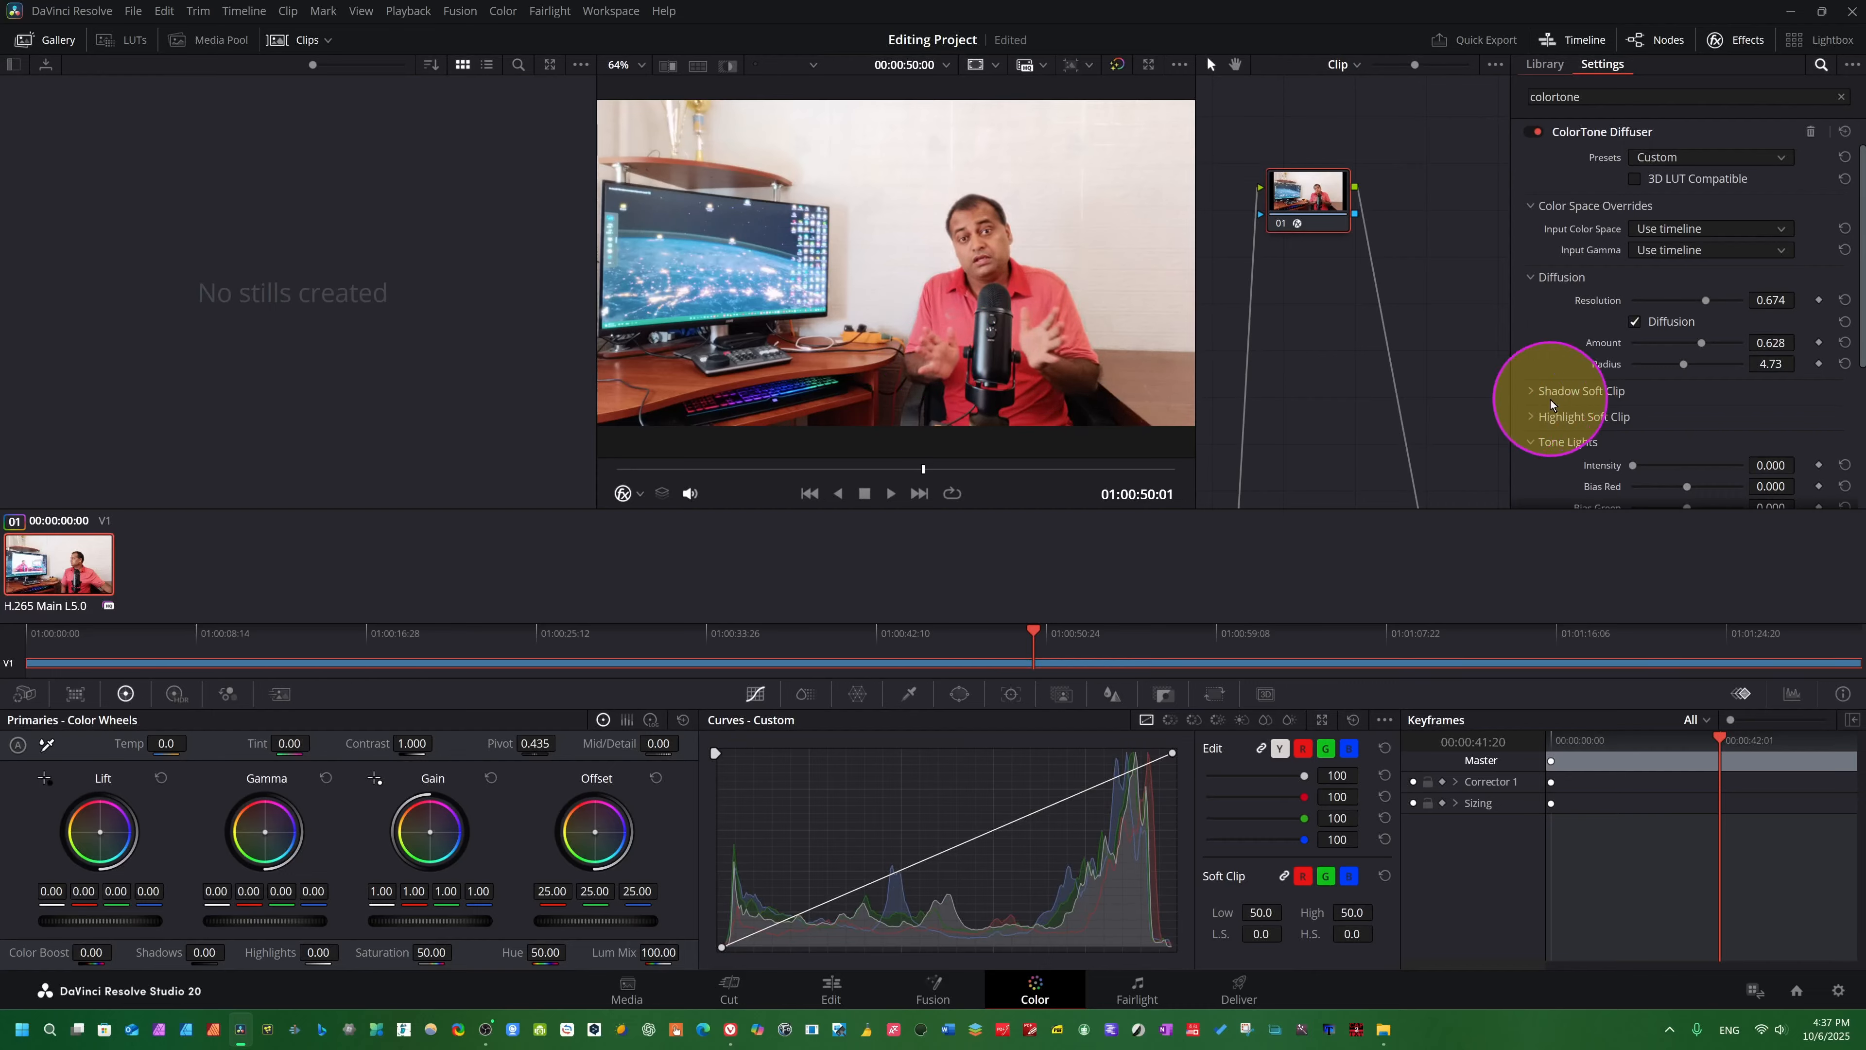
- Expand the Shadow Soft Clip settings of the ColorTone Diffuser
click(1530, 391)
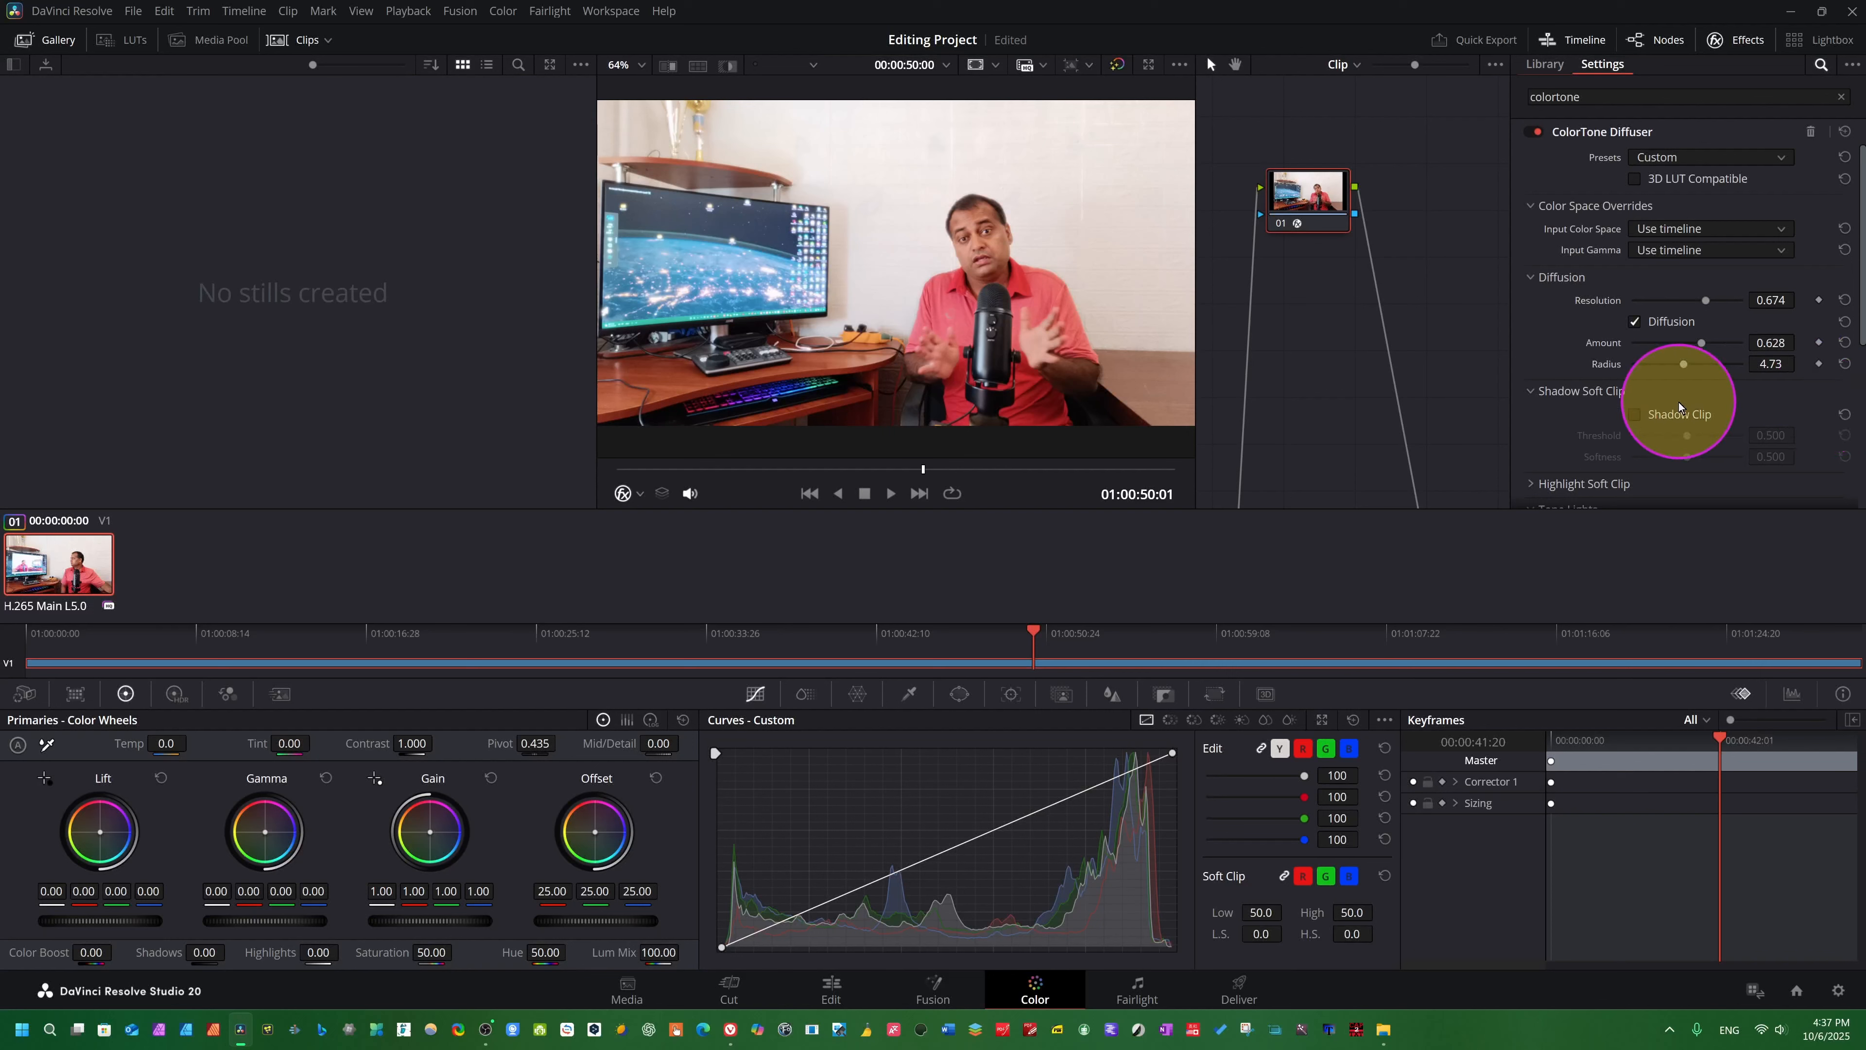
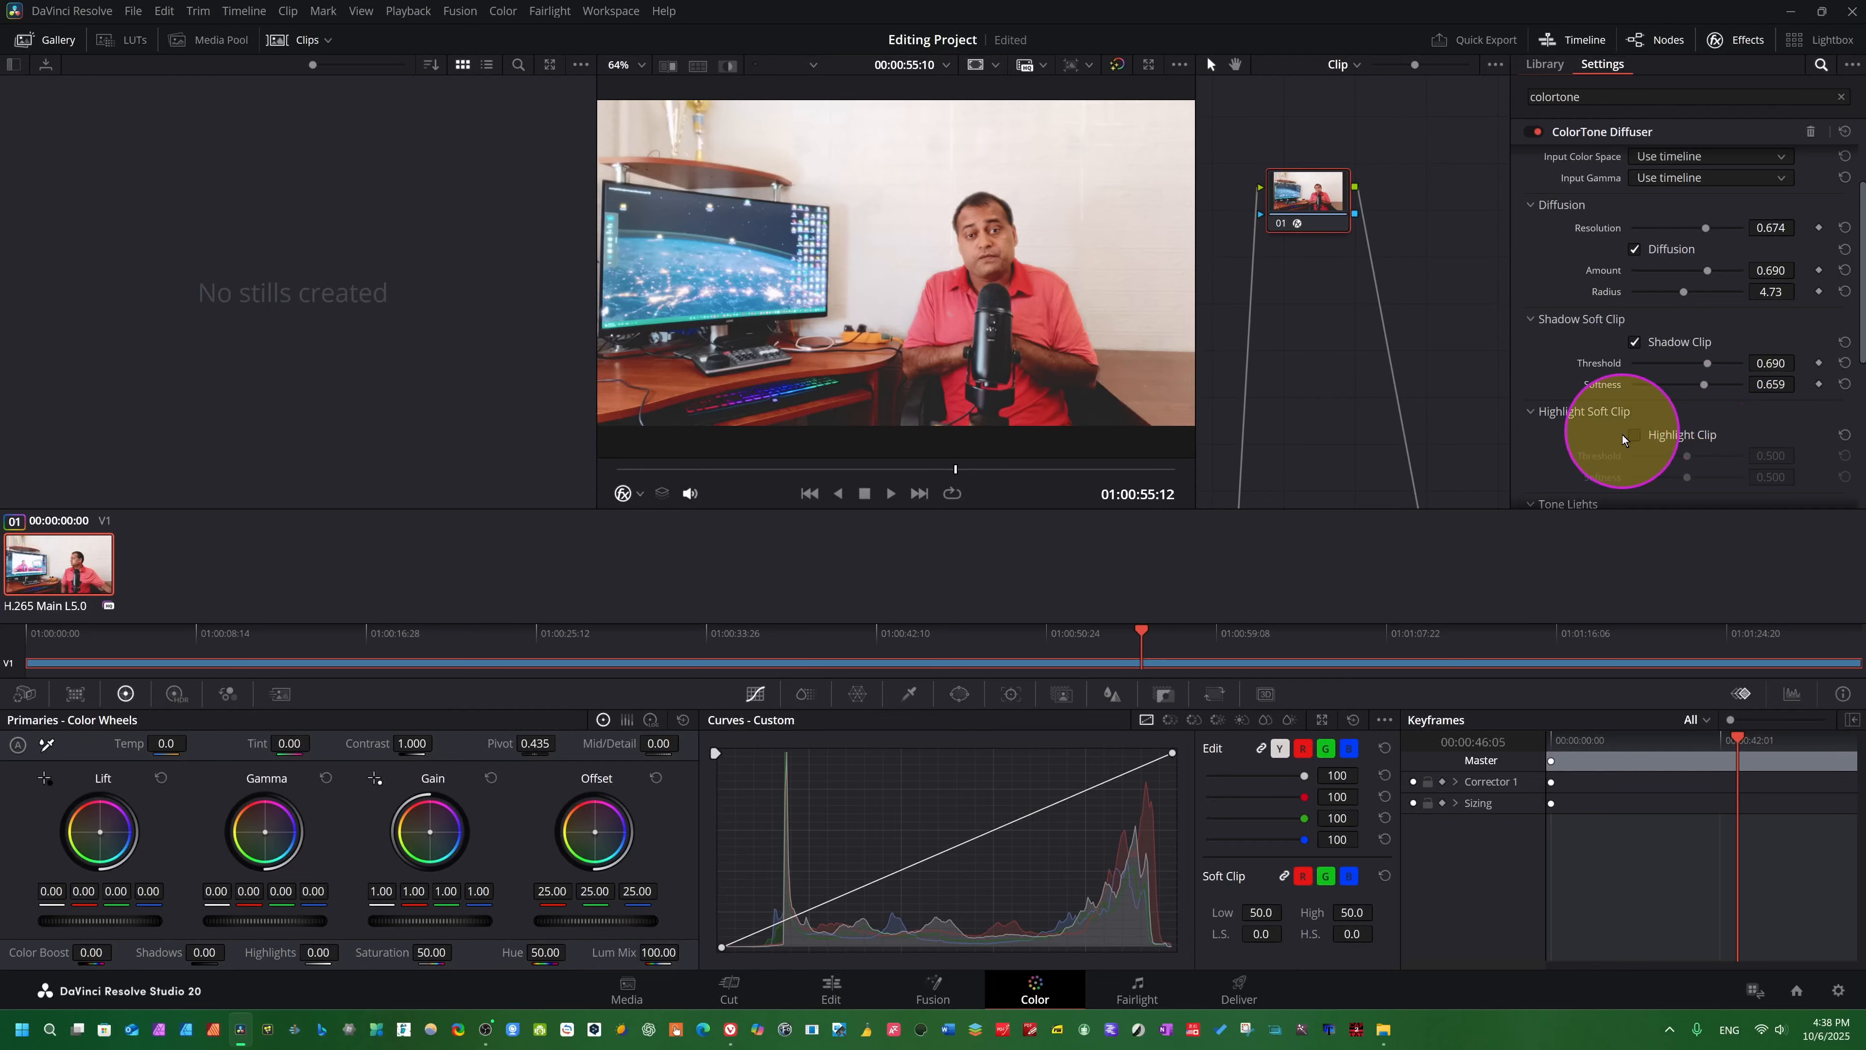
- Enable Highlight Clip for the ColorTone Diffuser, lower its Threshold to 0.062, and play the clip to preview the highlights
click(1635, 434)
scroll(1800, 411, down, 5)
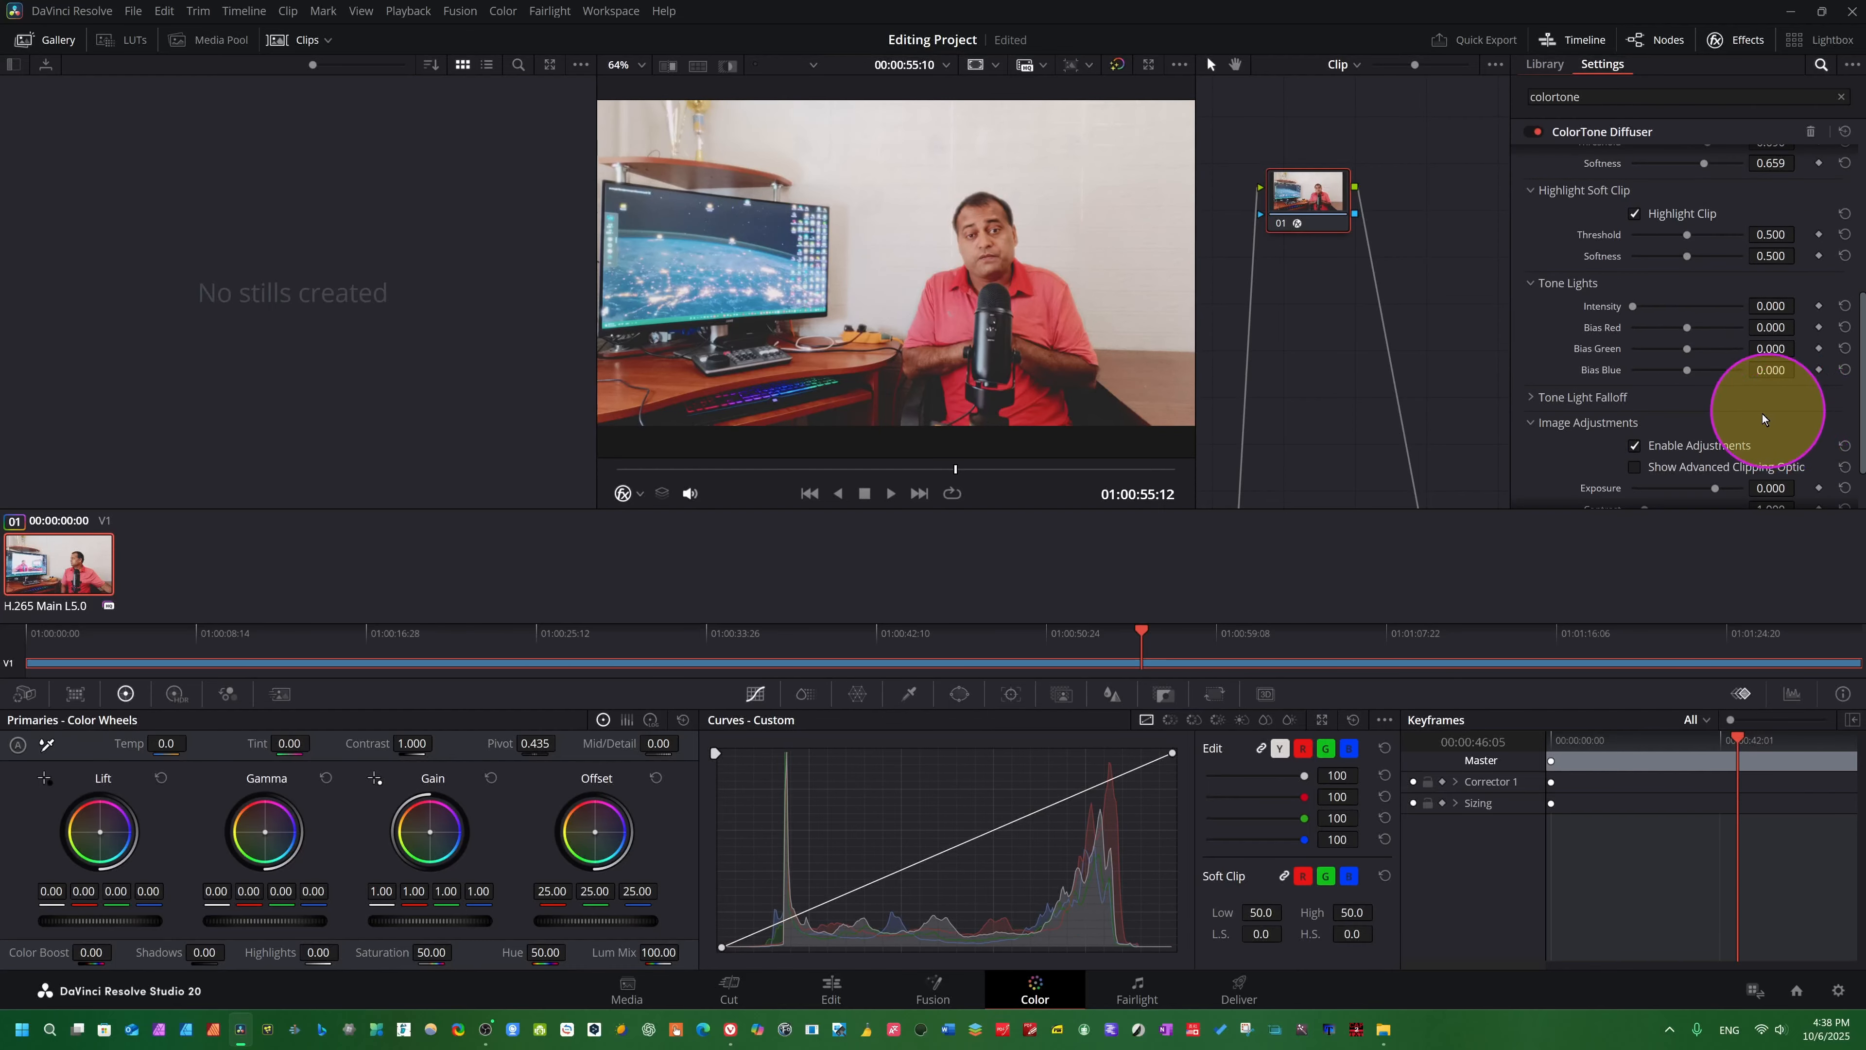
key(space)
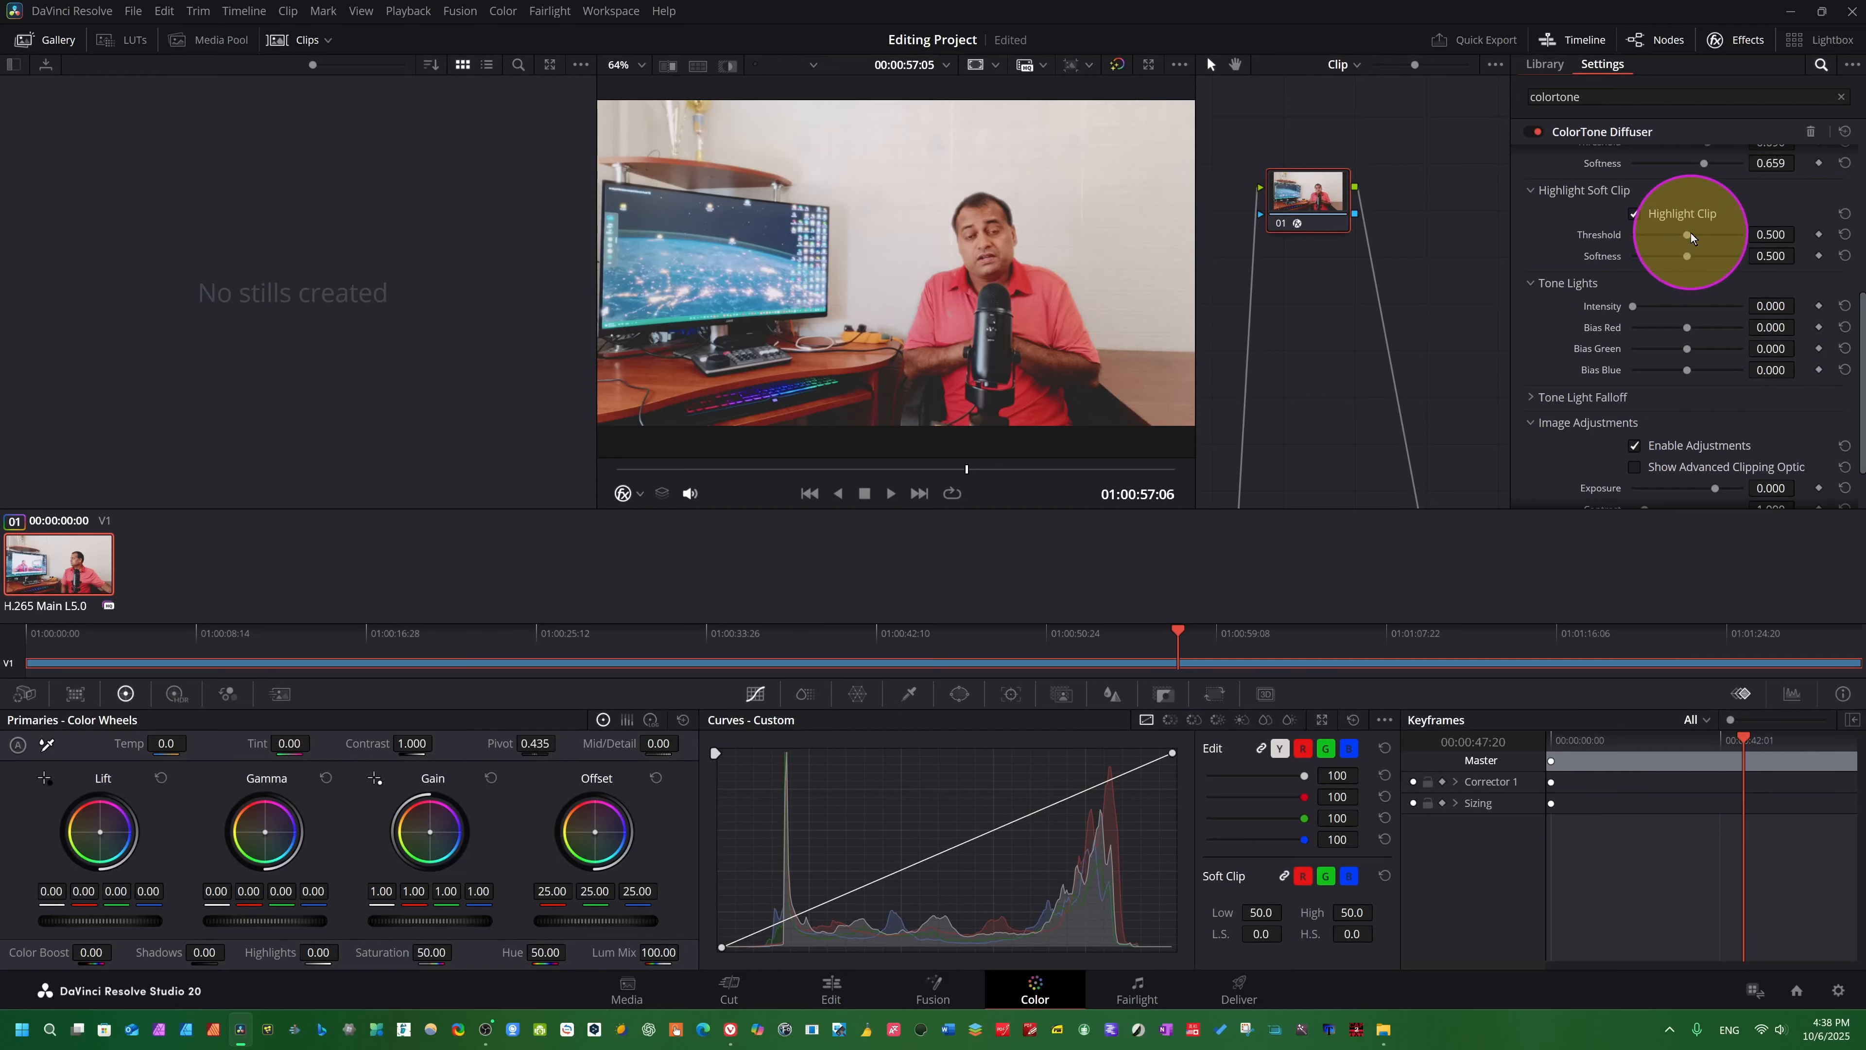
drag(1683, 233, 1641, 251)
key(space)
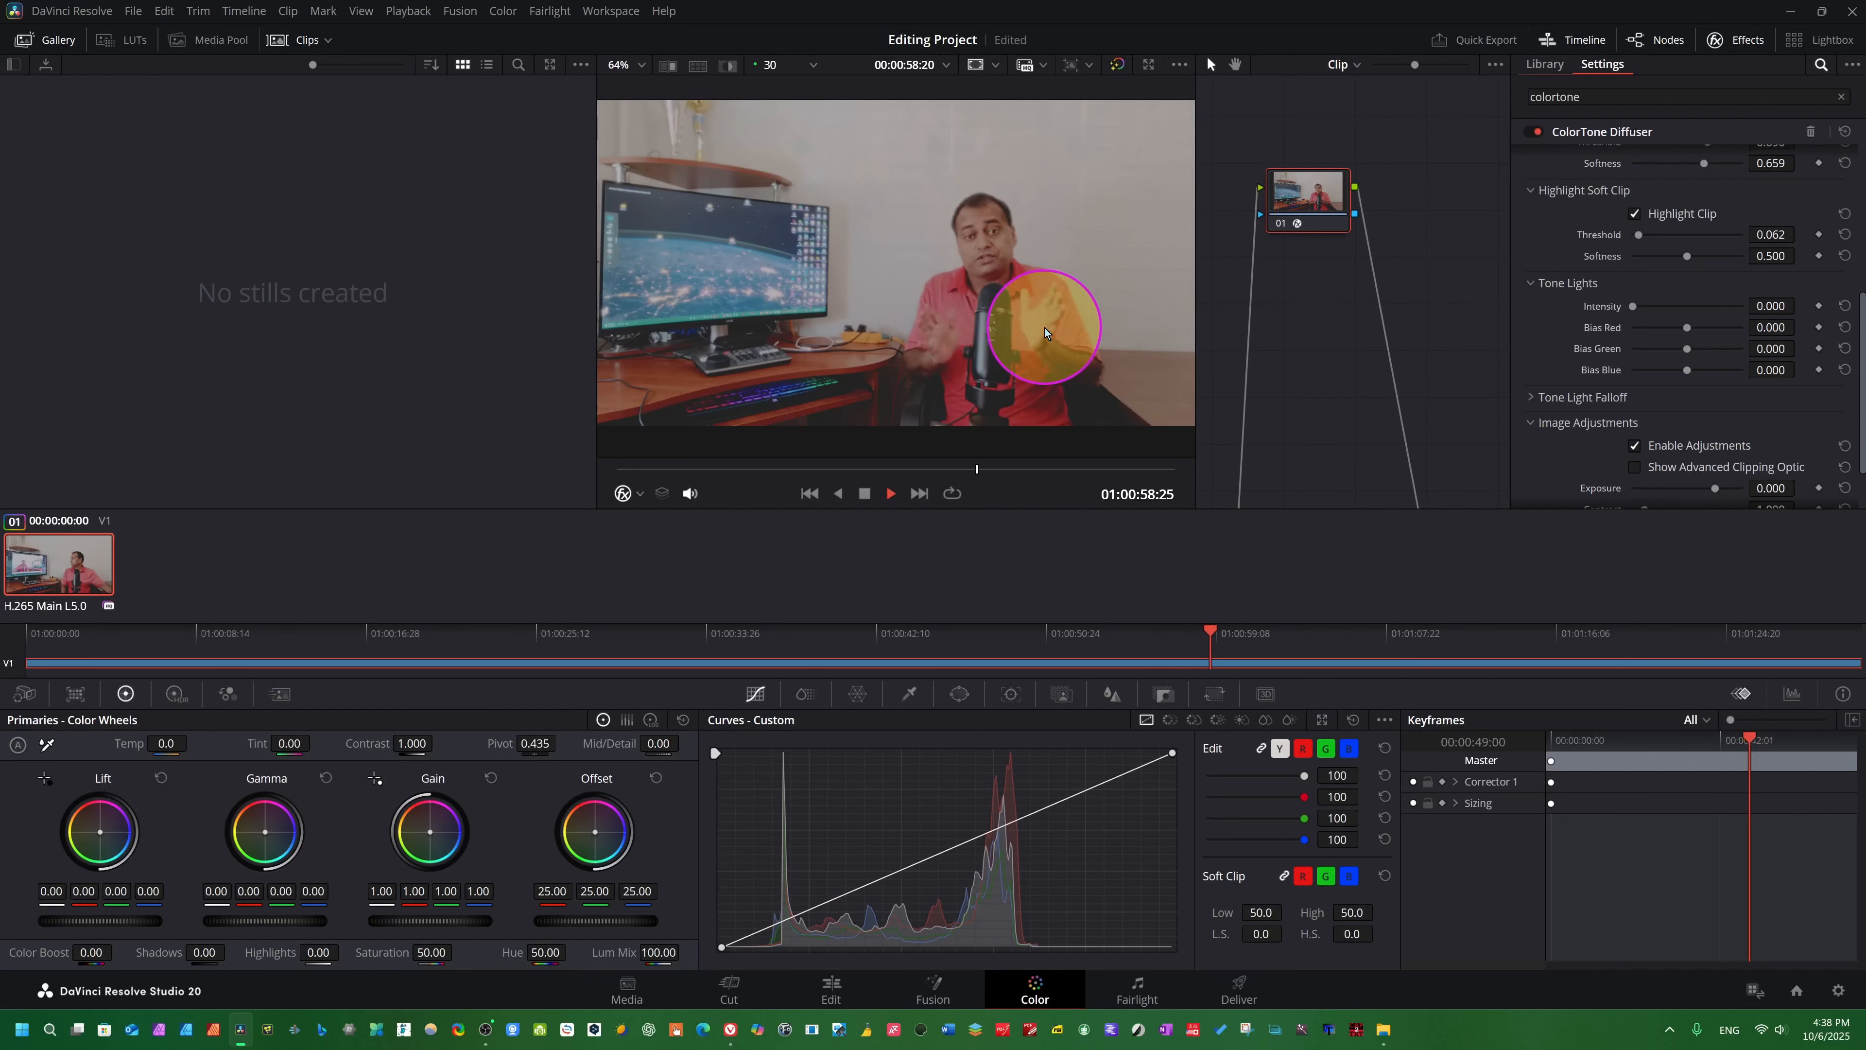
key(space)
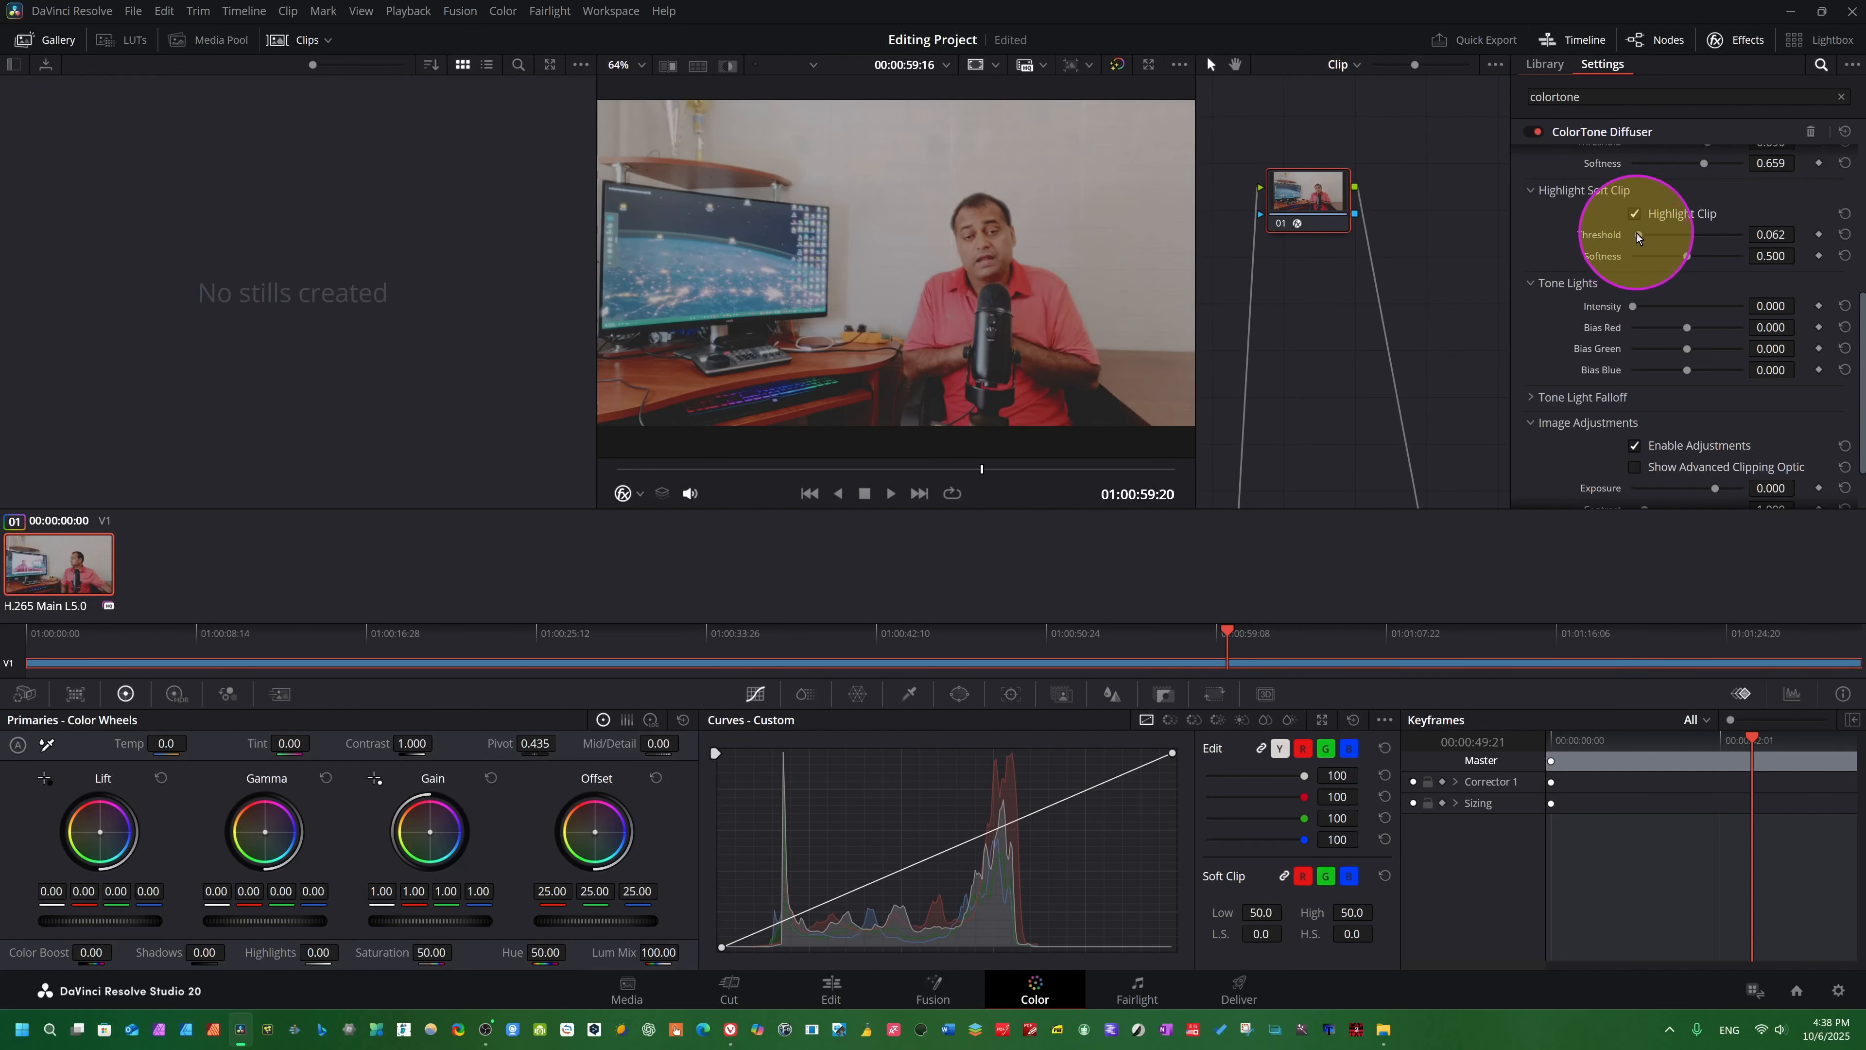
- Set the Highlight Clip Threshold to 0.589 and Softness to 0.636, and play the clip to preview it
drag(1637, 235, 1702, 251)
key(space)
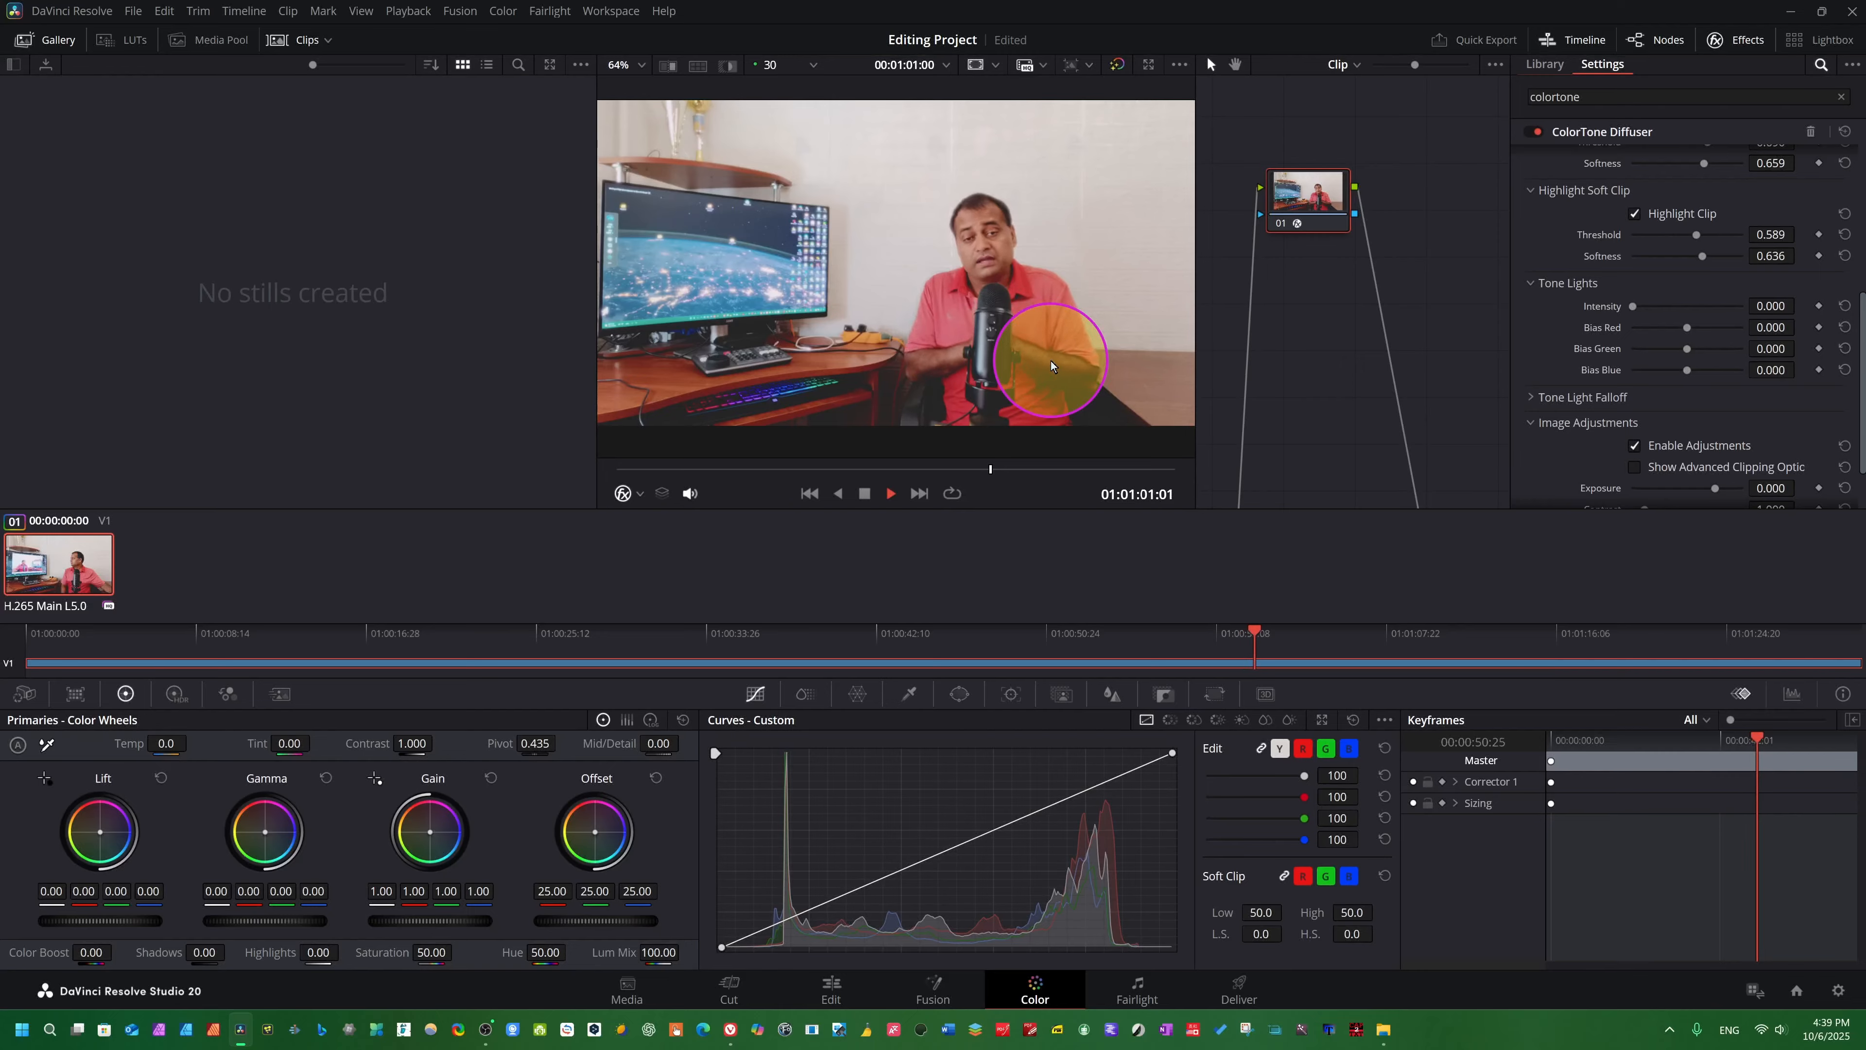
key(space)
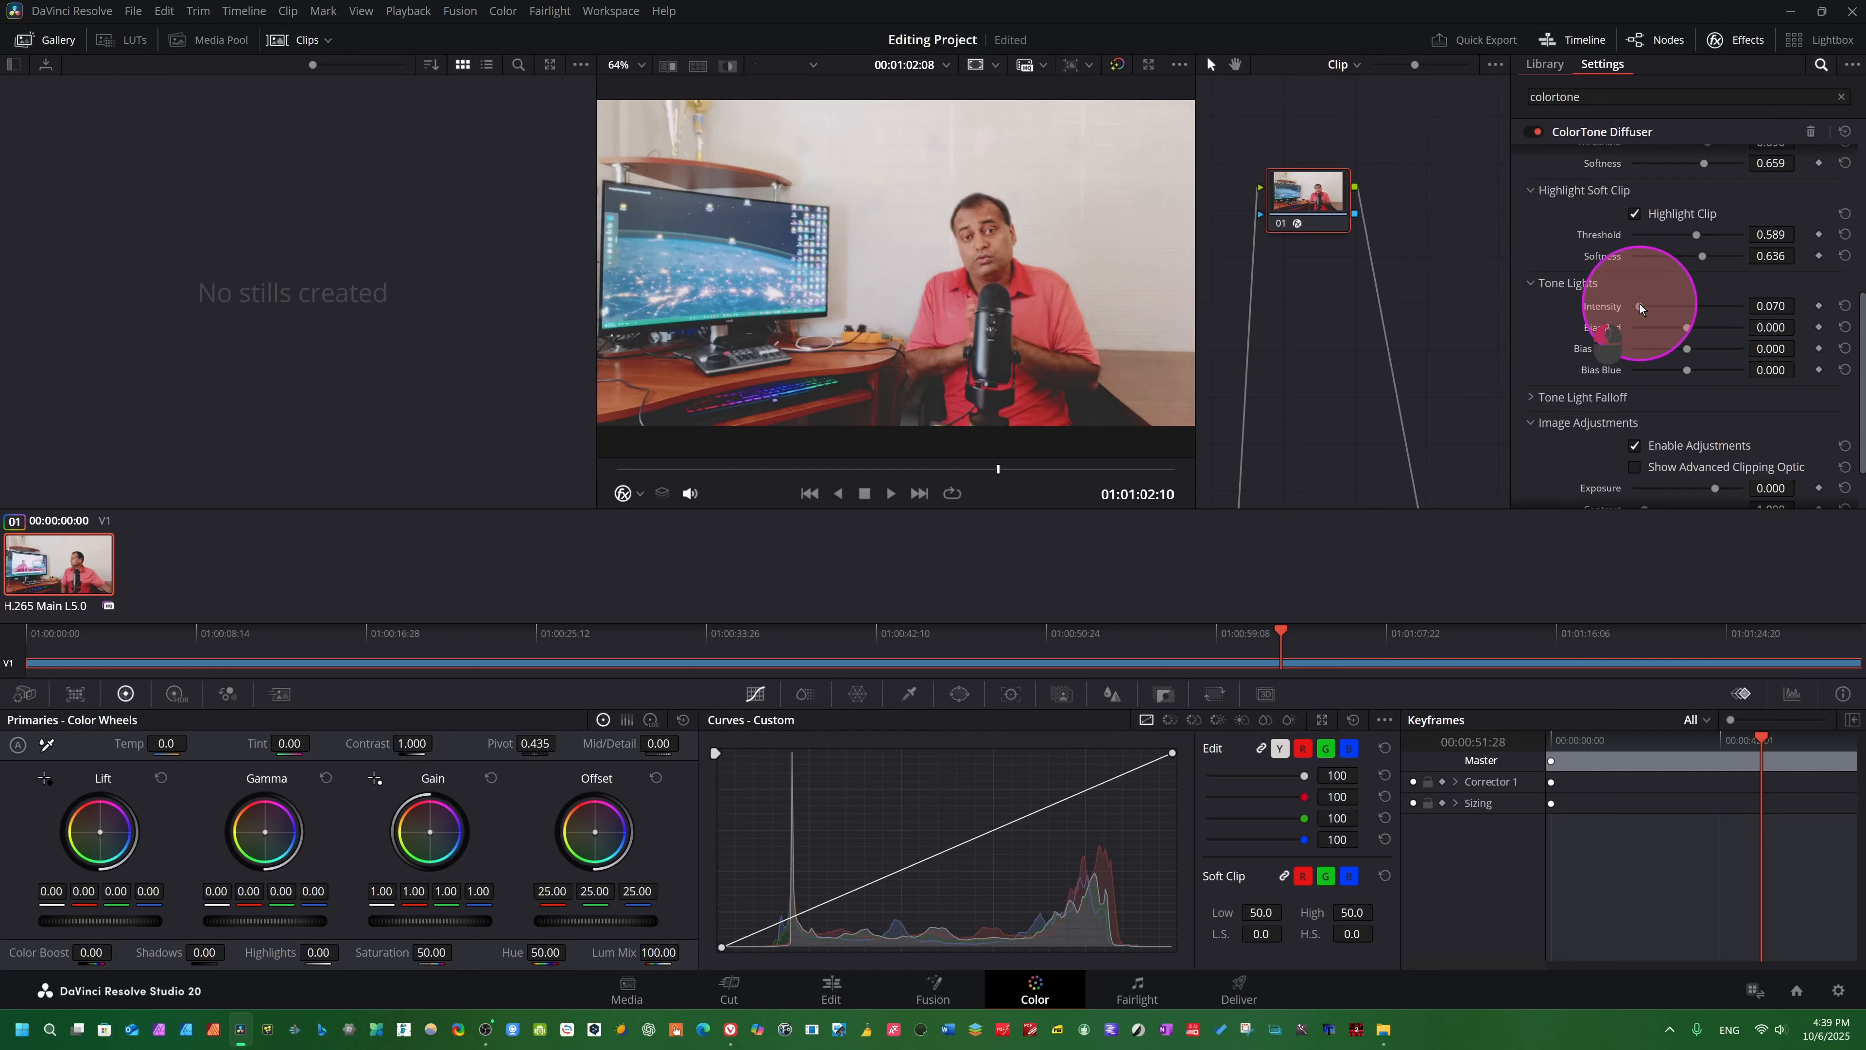
- Set the Tone Lights Intensity to 0.147, Bias Red and Bias Green to -0.178, and Bias Blue to -0.101
drag(1639, 303, 1682, 369)
- Expand Tone Light Falloff, preview its falloff mask briefly, and set the falloff Size to 0.767 and Softness to 1.698
click(1530, 397)
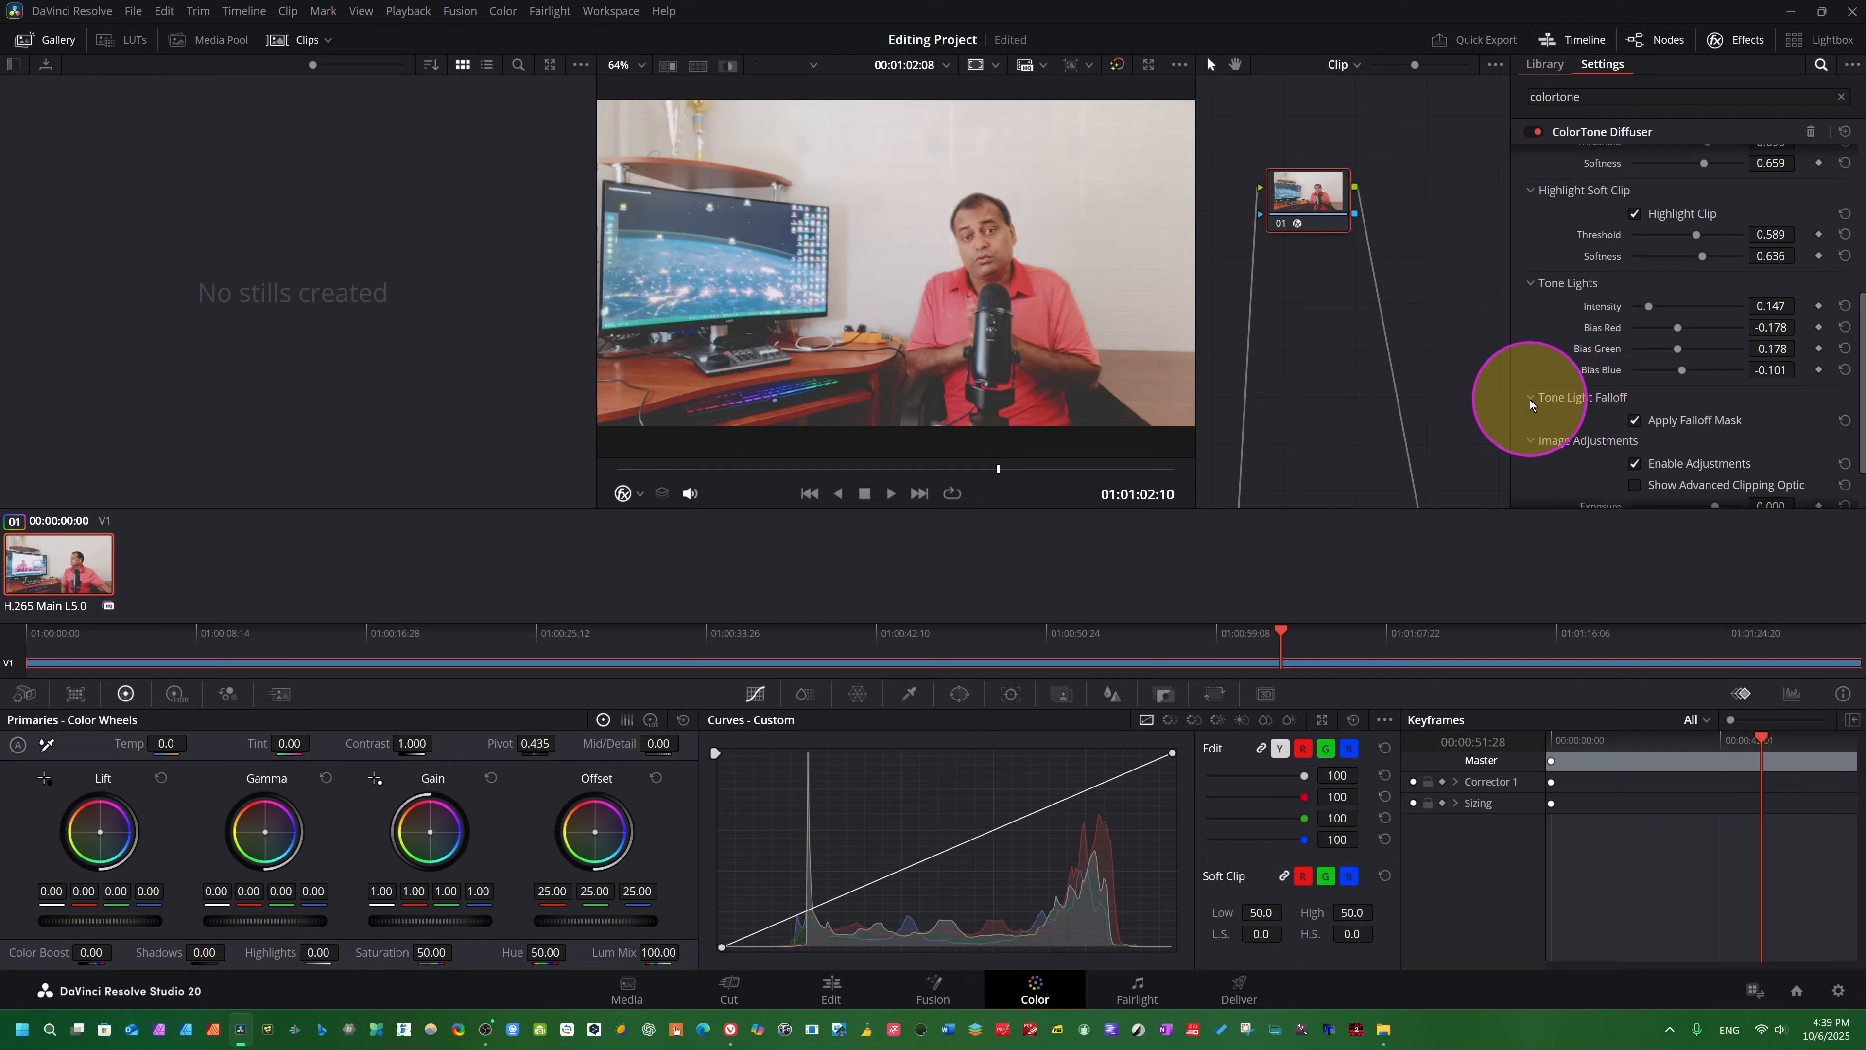
scroll(1694, 362, down, 1)
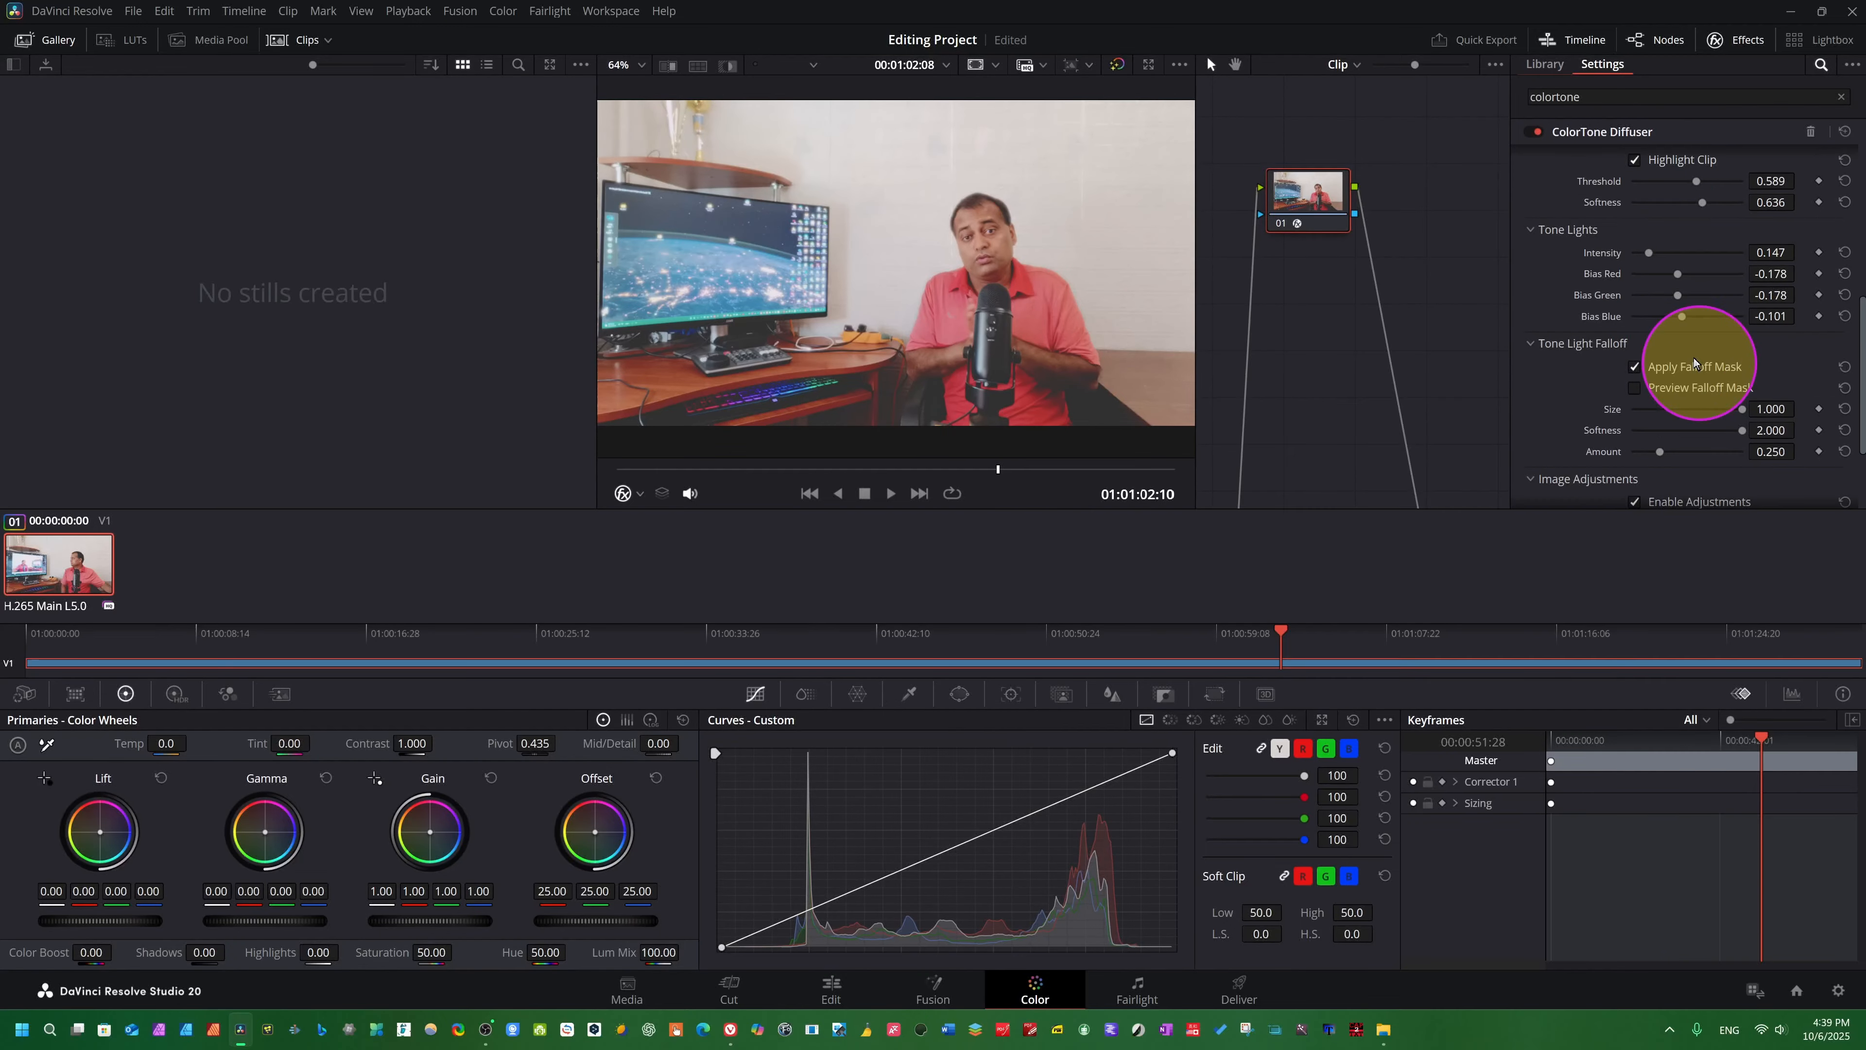
click(1636, 388)
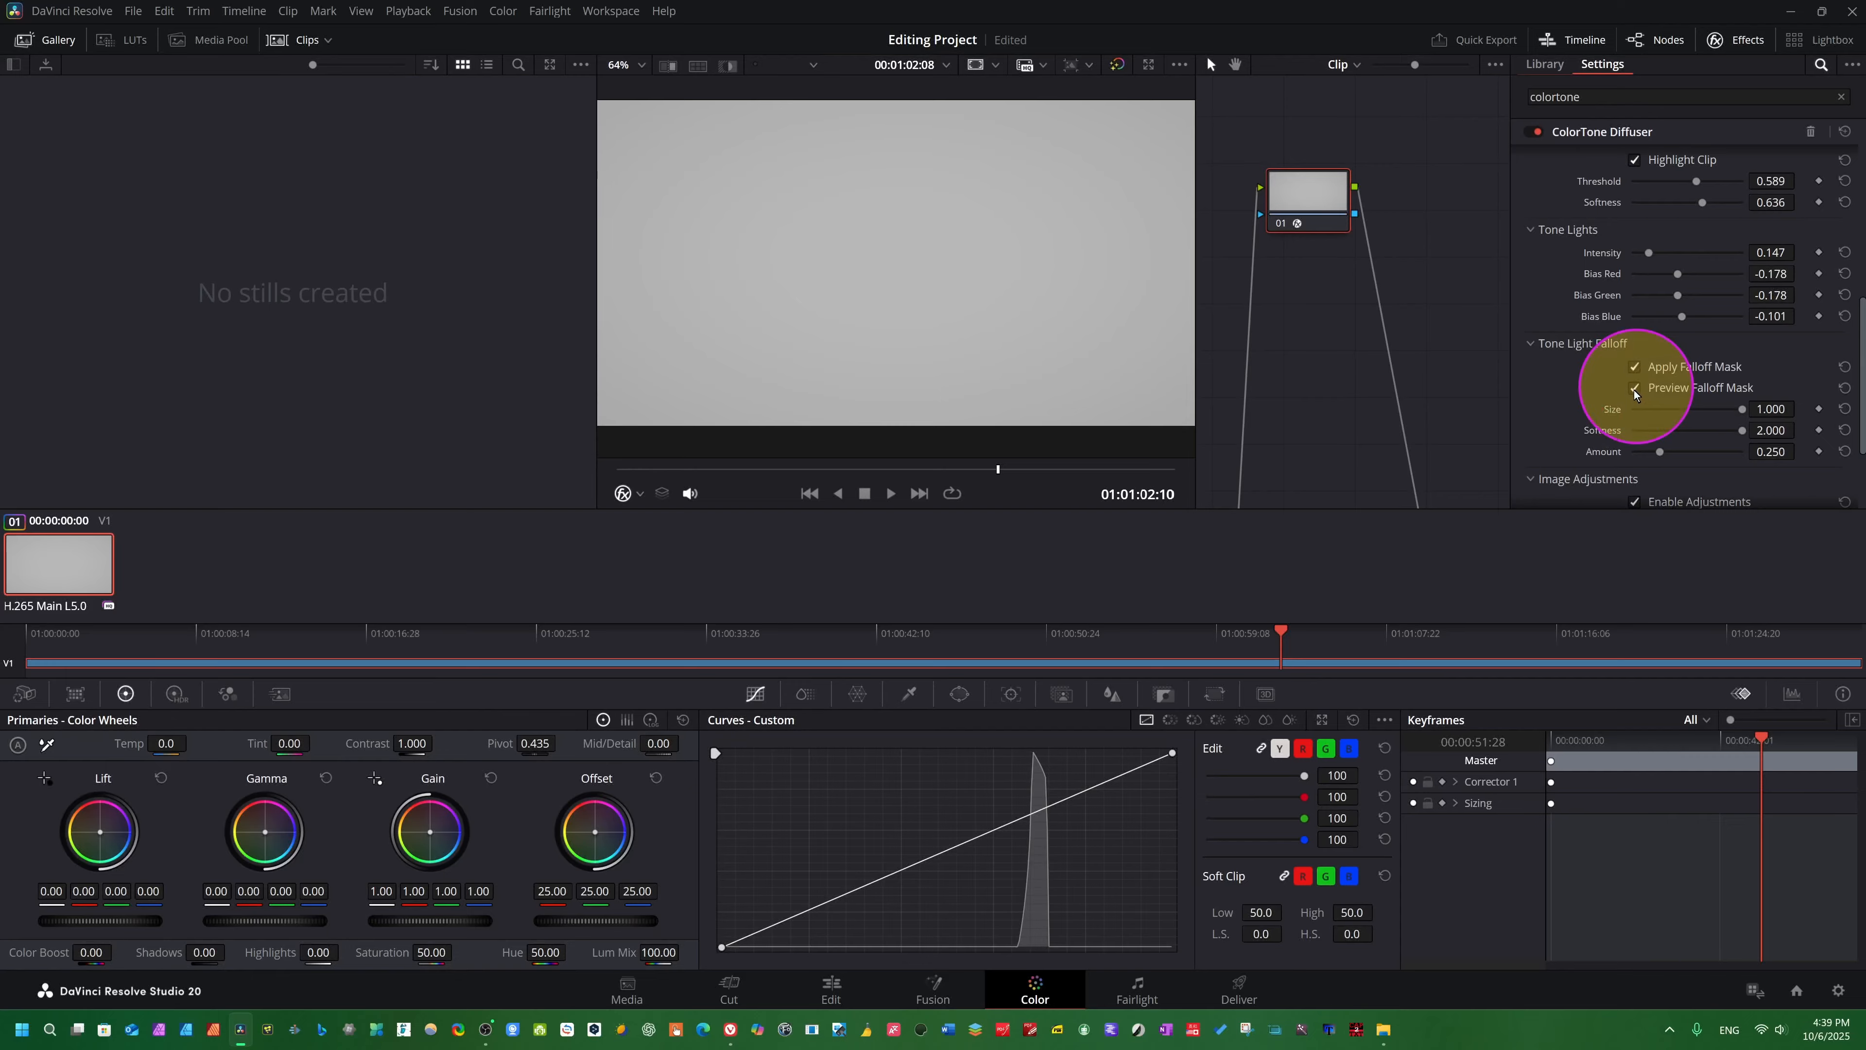
click(1635, 390)
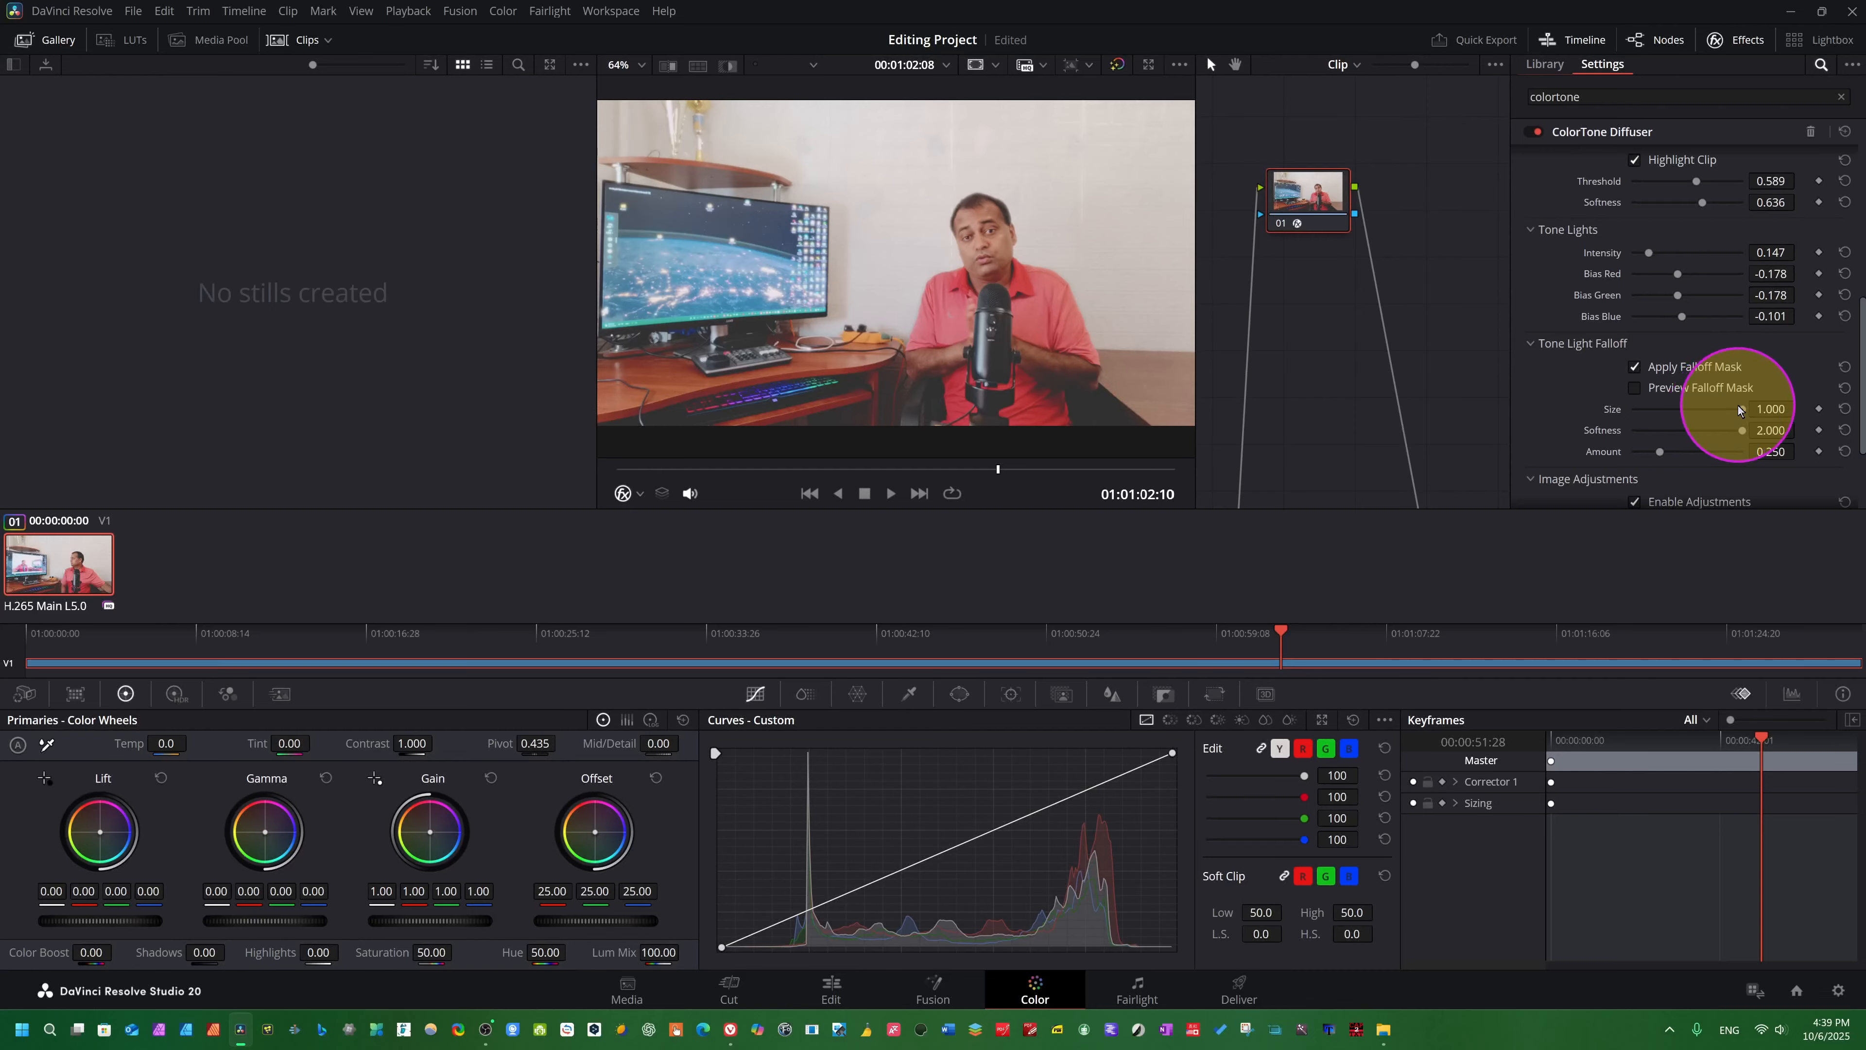
mouse_move(1737, 406)
mouse_down()
mouse_move(1672, 428)
mouse_move(1721, 425)
mouse_move(1706, 423)
mouse_up()
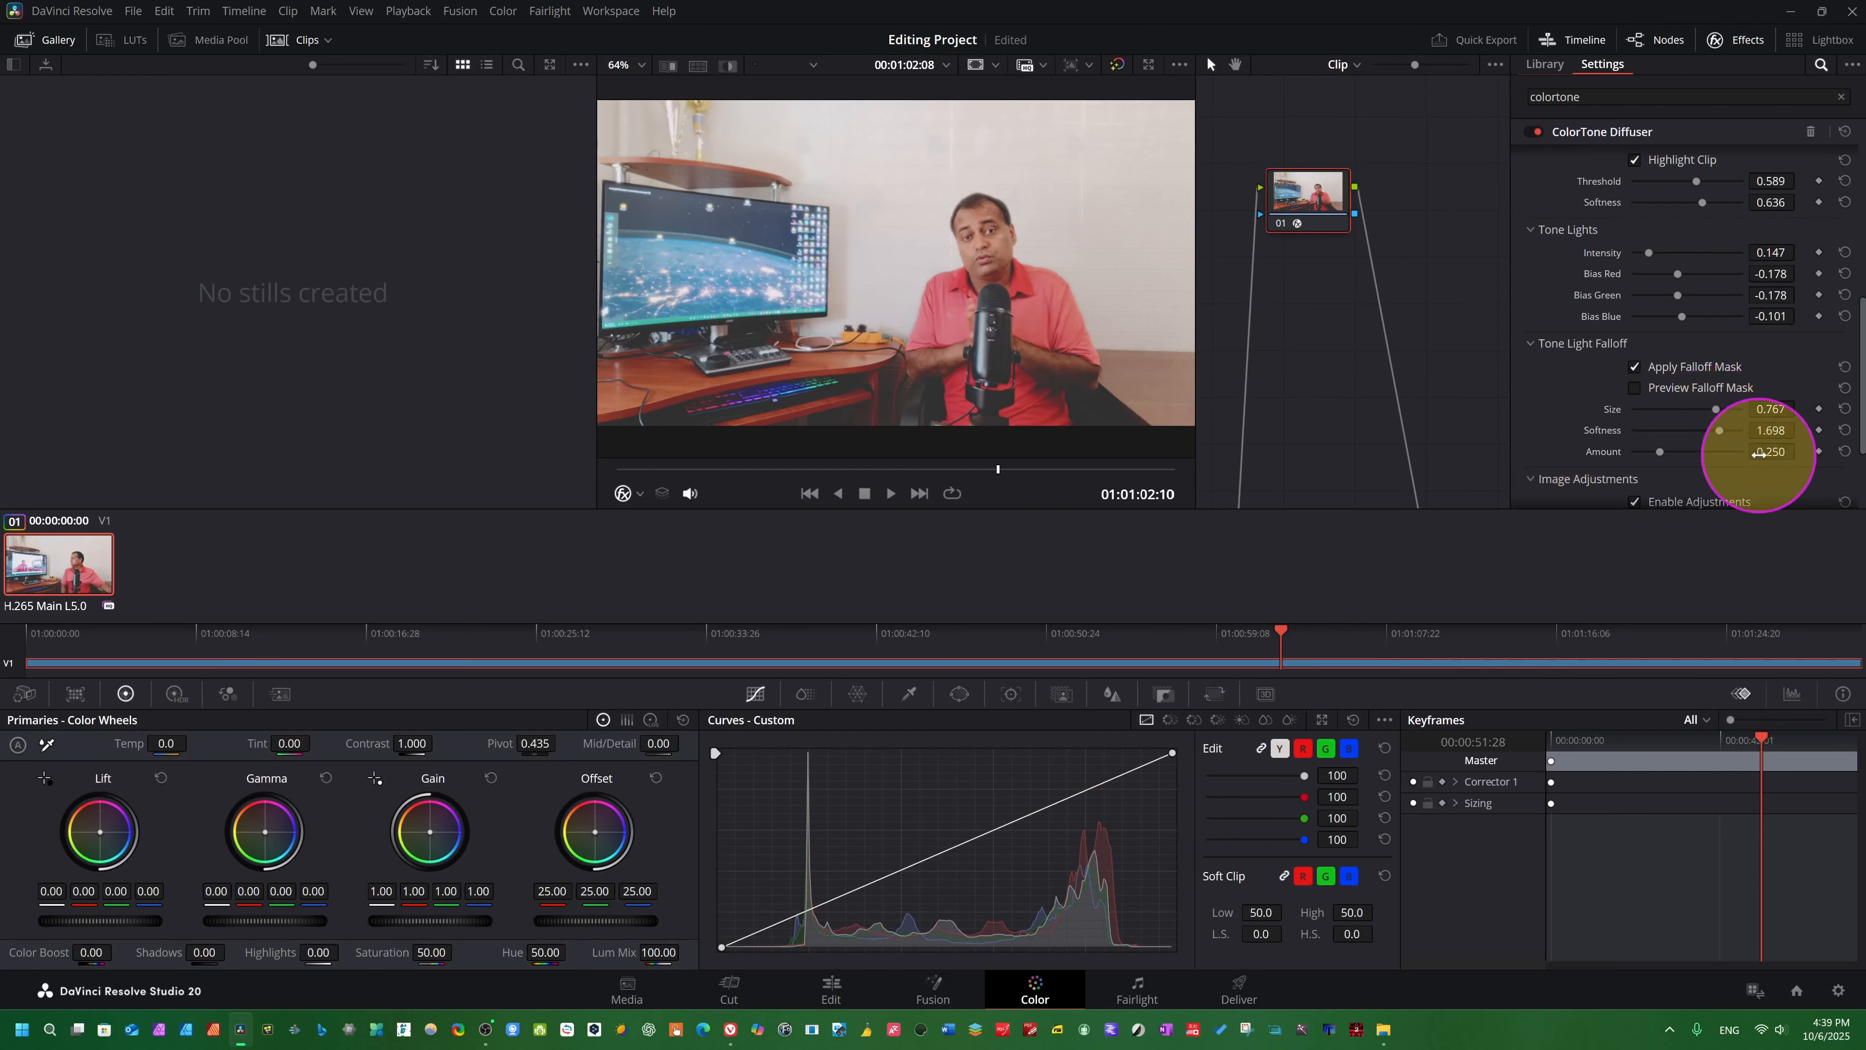
- Set the Image Adjustments to Exposure -0.395, Contrast 1.605 and Saturation 0.000, and play the clip to preview the look
scroll(1758, 454, down, 3)
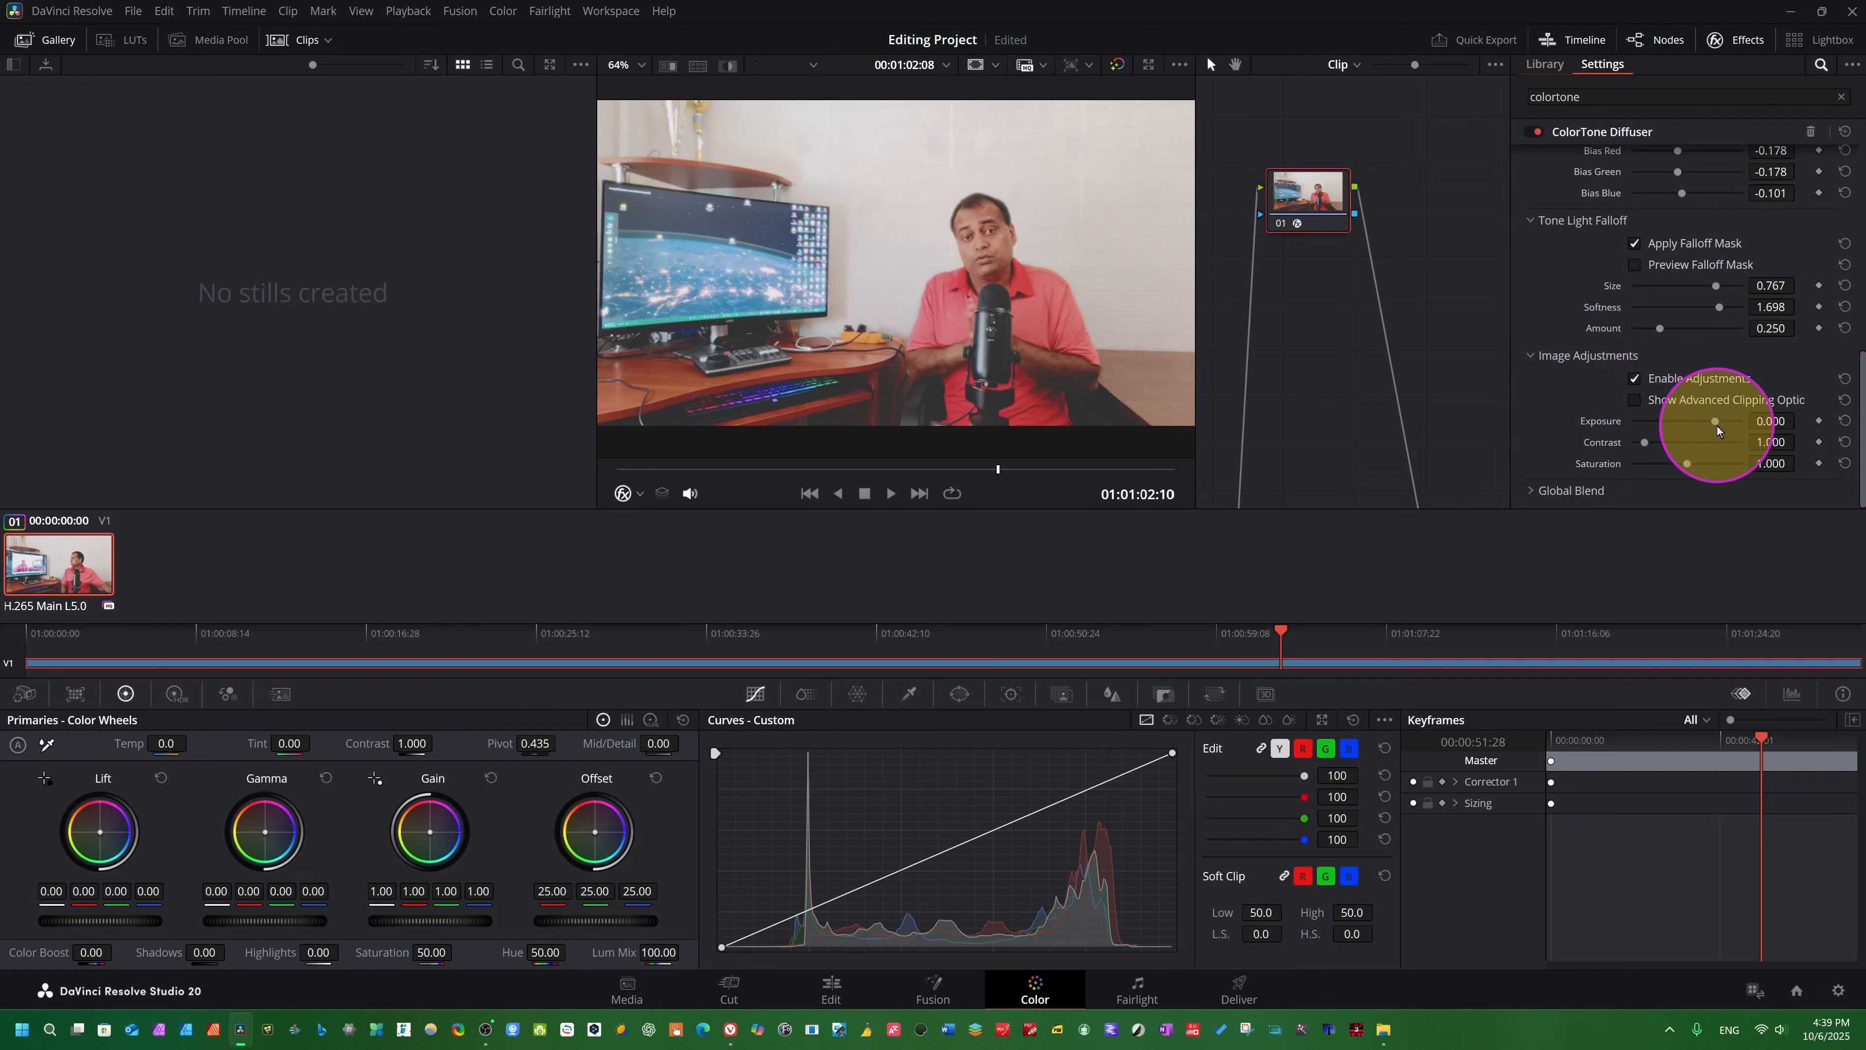
drag(1717, 421, 1626, 470)
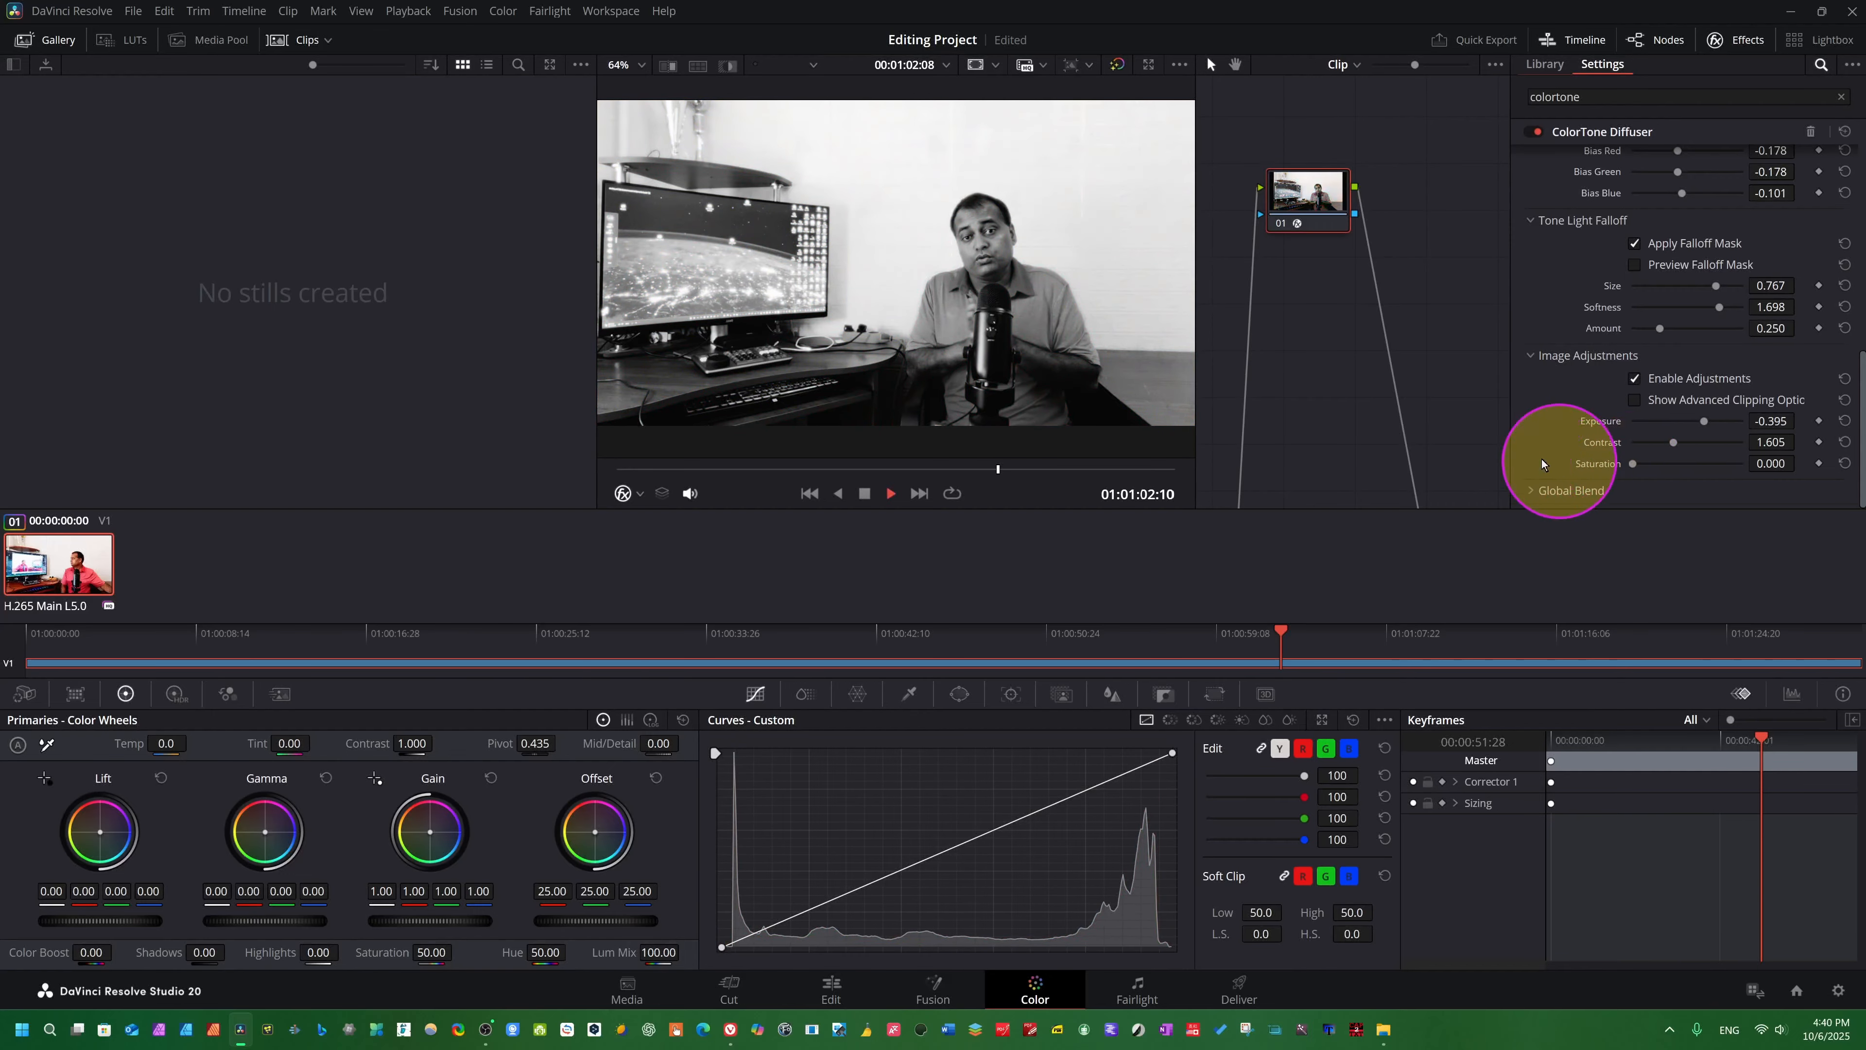
key(space)
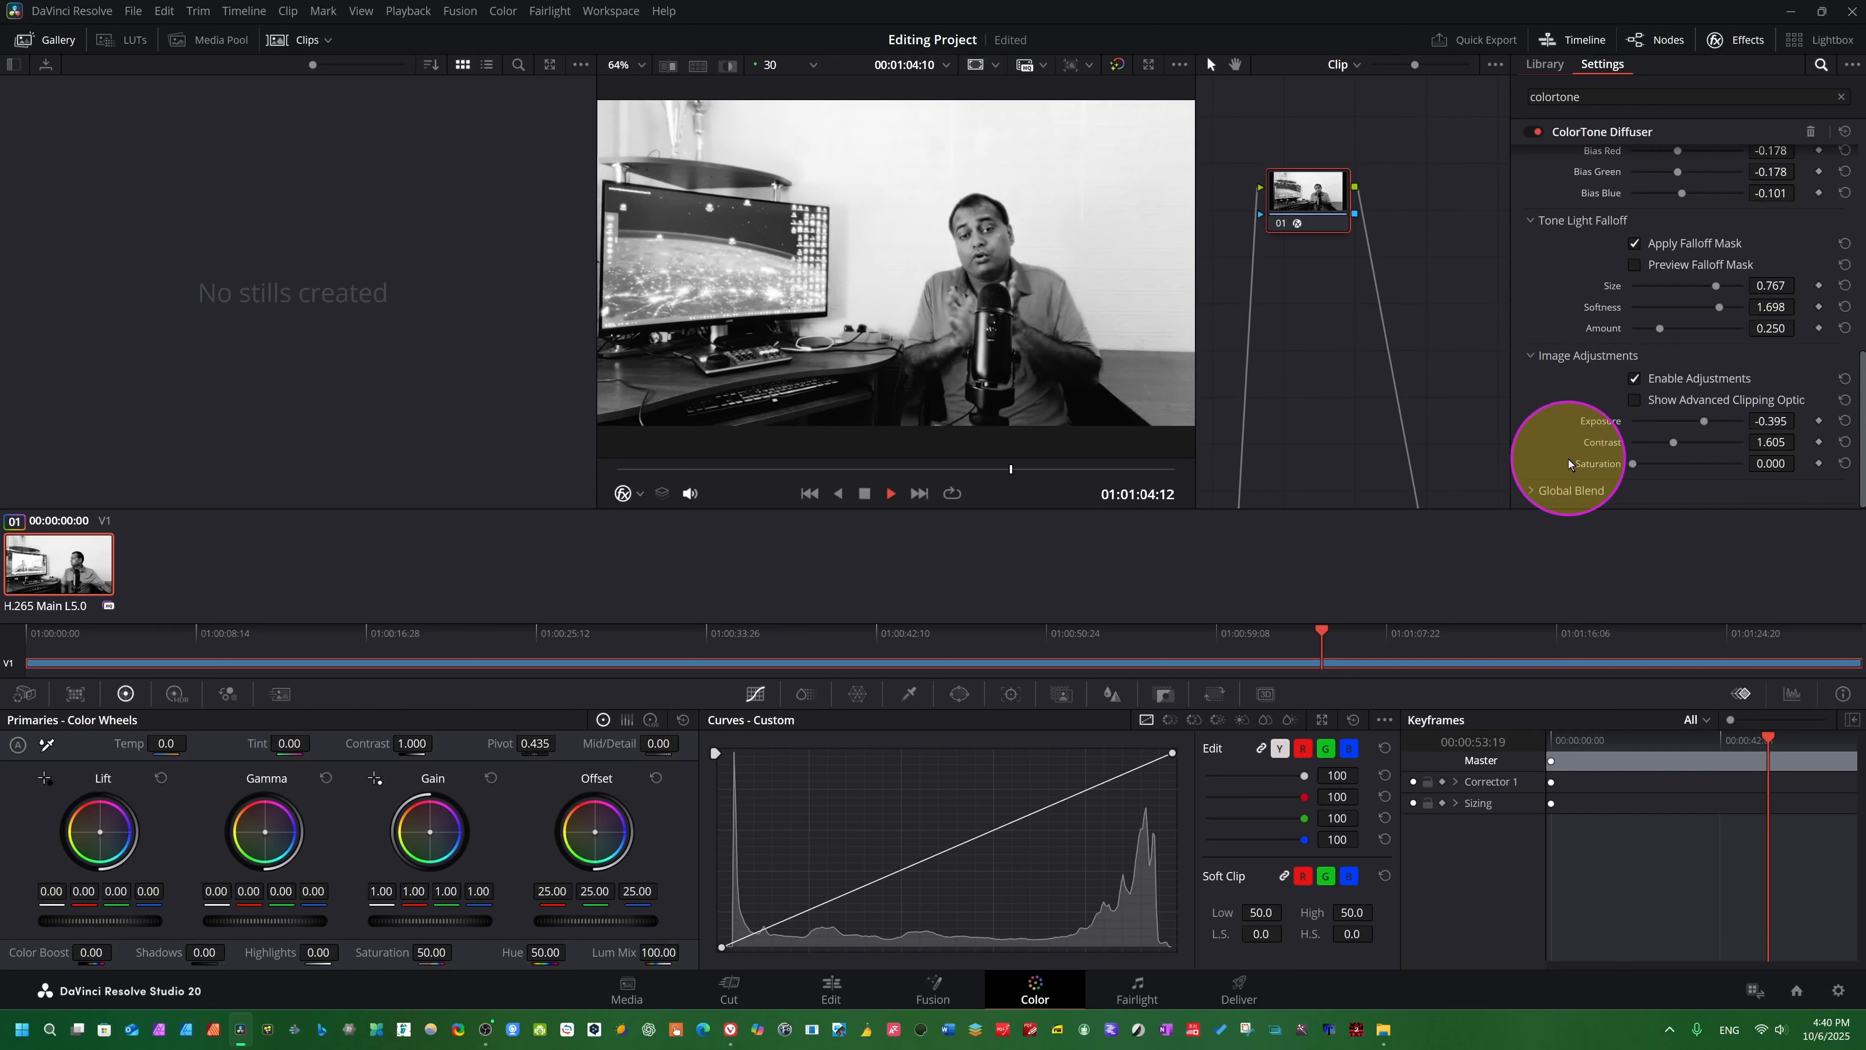
key(space)
- Raise the Image Adjustments Saturation to 0.946 and play the clip to preview the restored colour
drag(1632, 464, 1684, 463)
key(space)
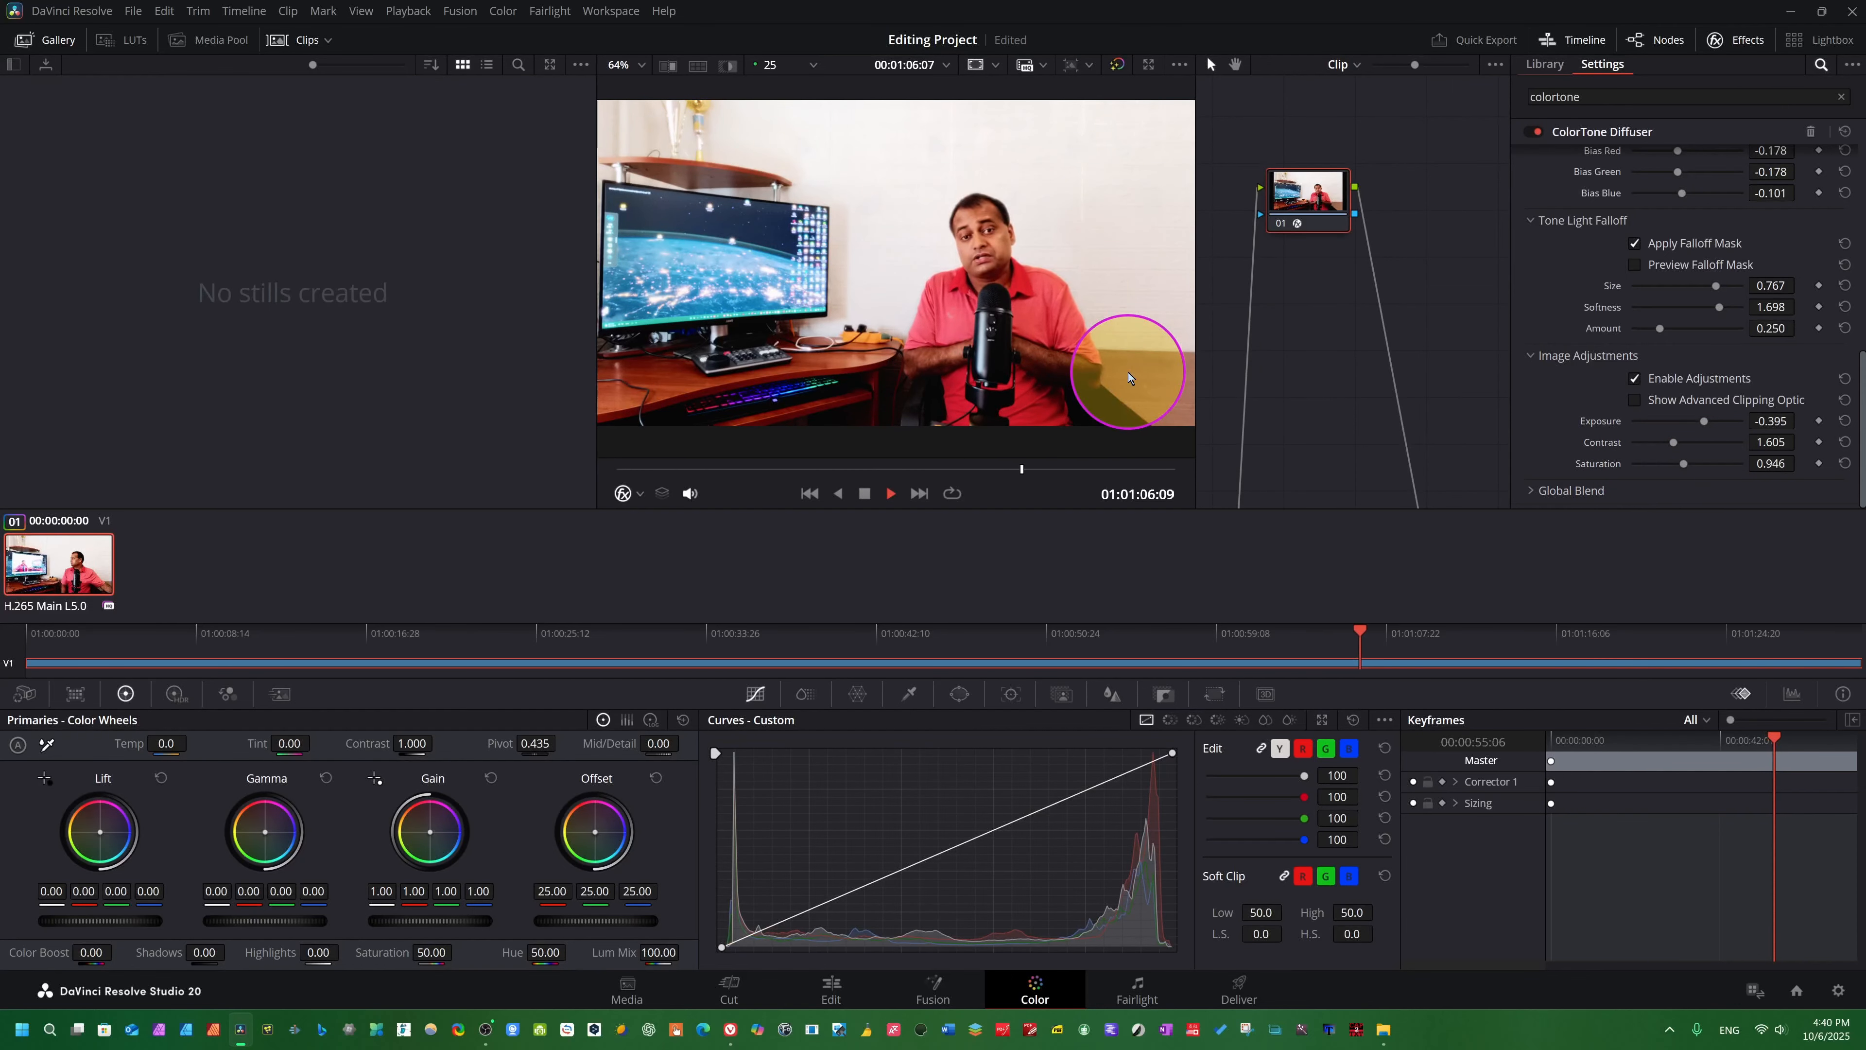
key(space)
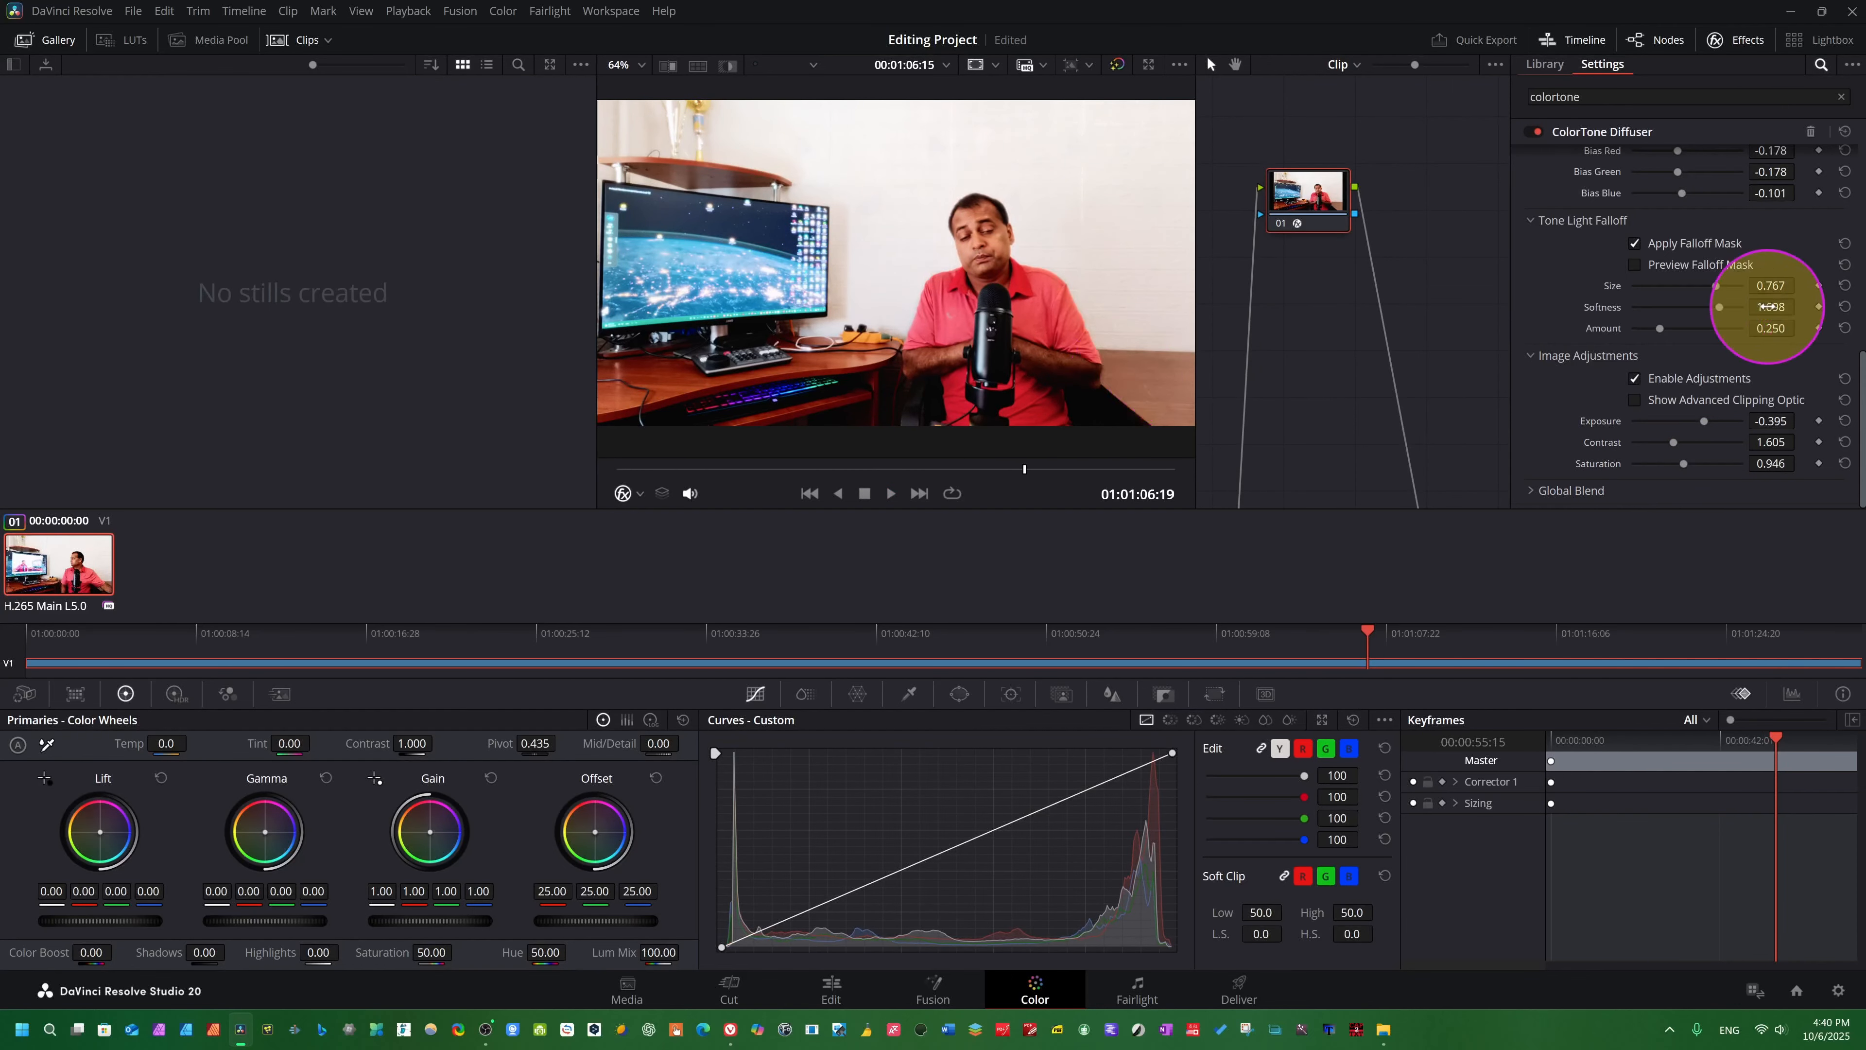
- Expand the Global Blend settings and look over the ColorTone Diffuser parameters
click(1531, 493)
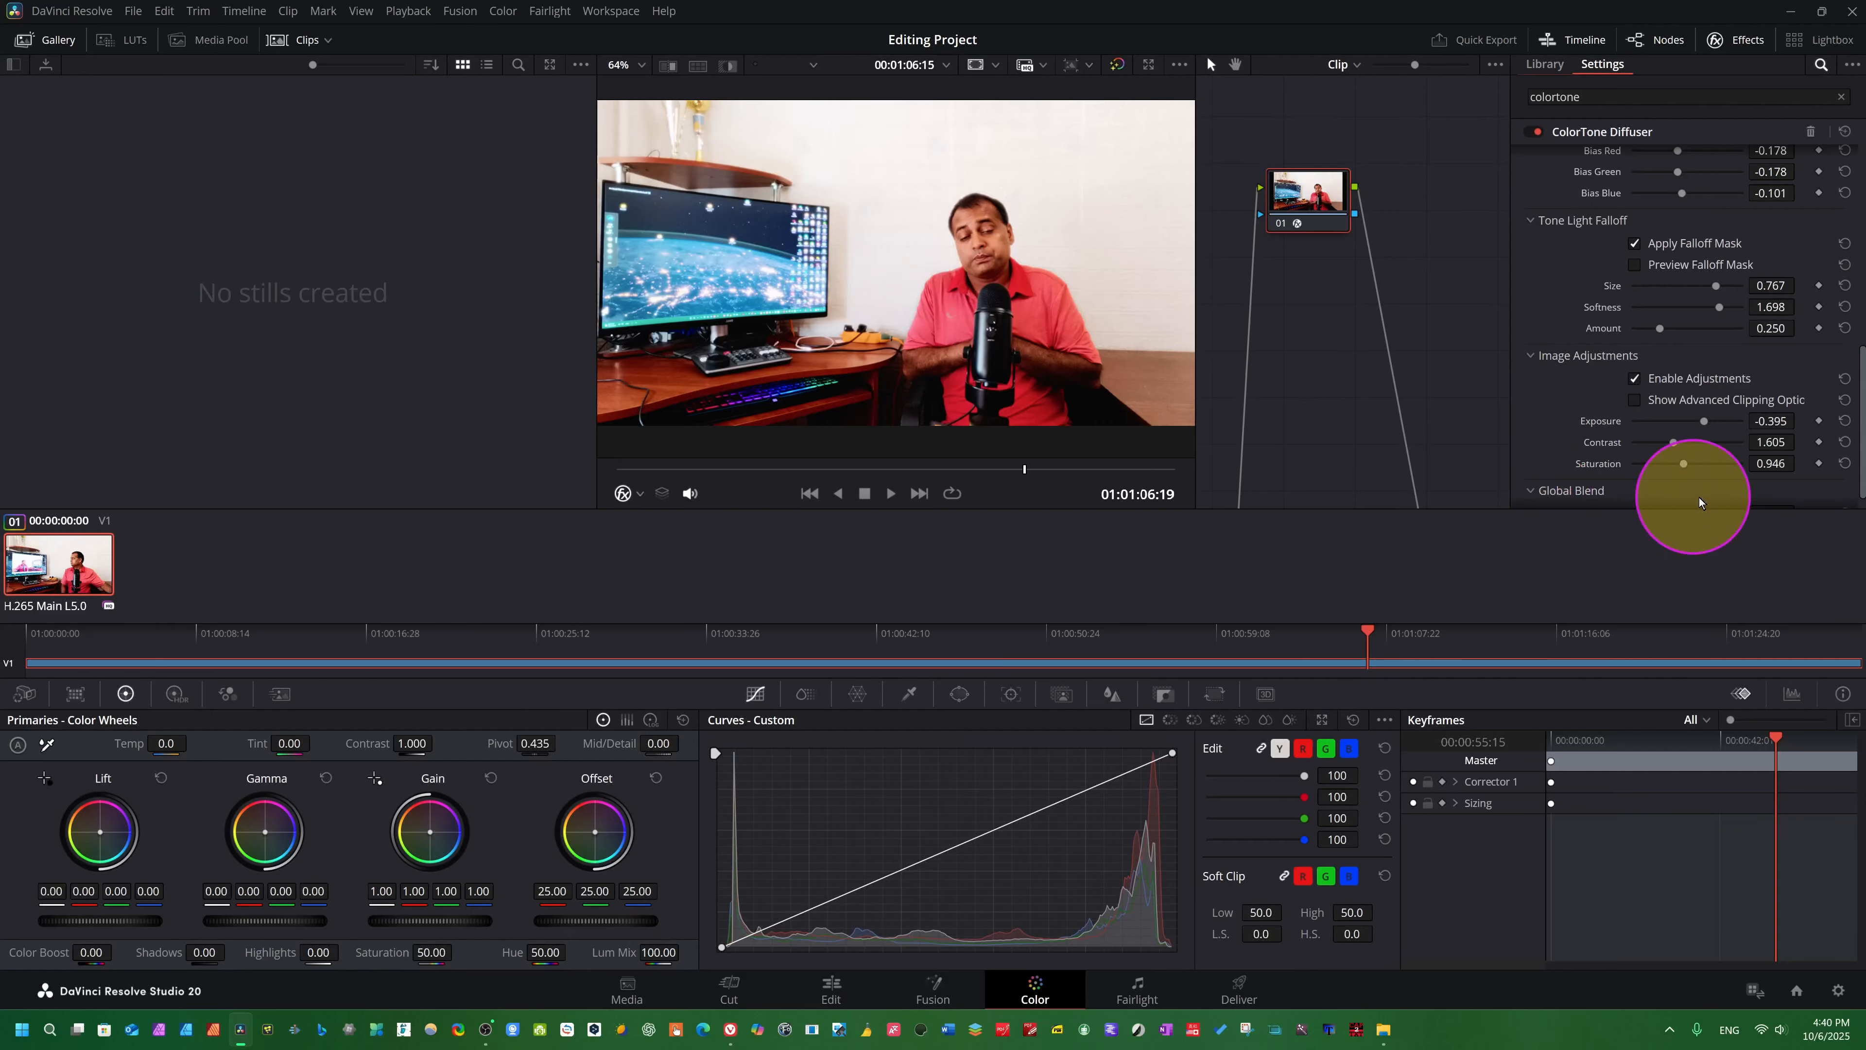
scroll(1744, 495, down, 1)
scroll(1743, 409, up, 10)
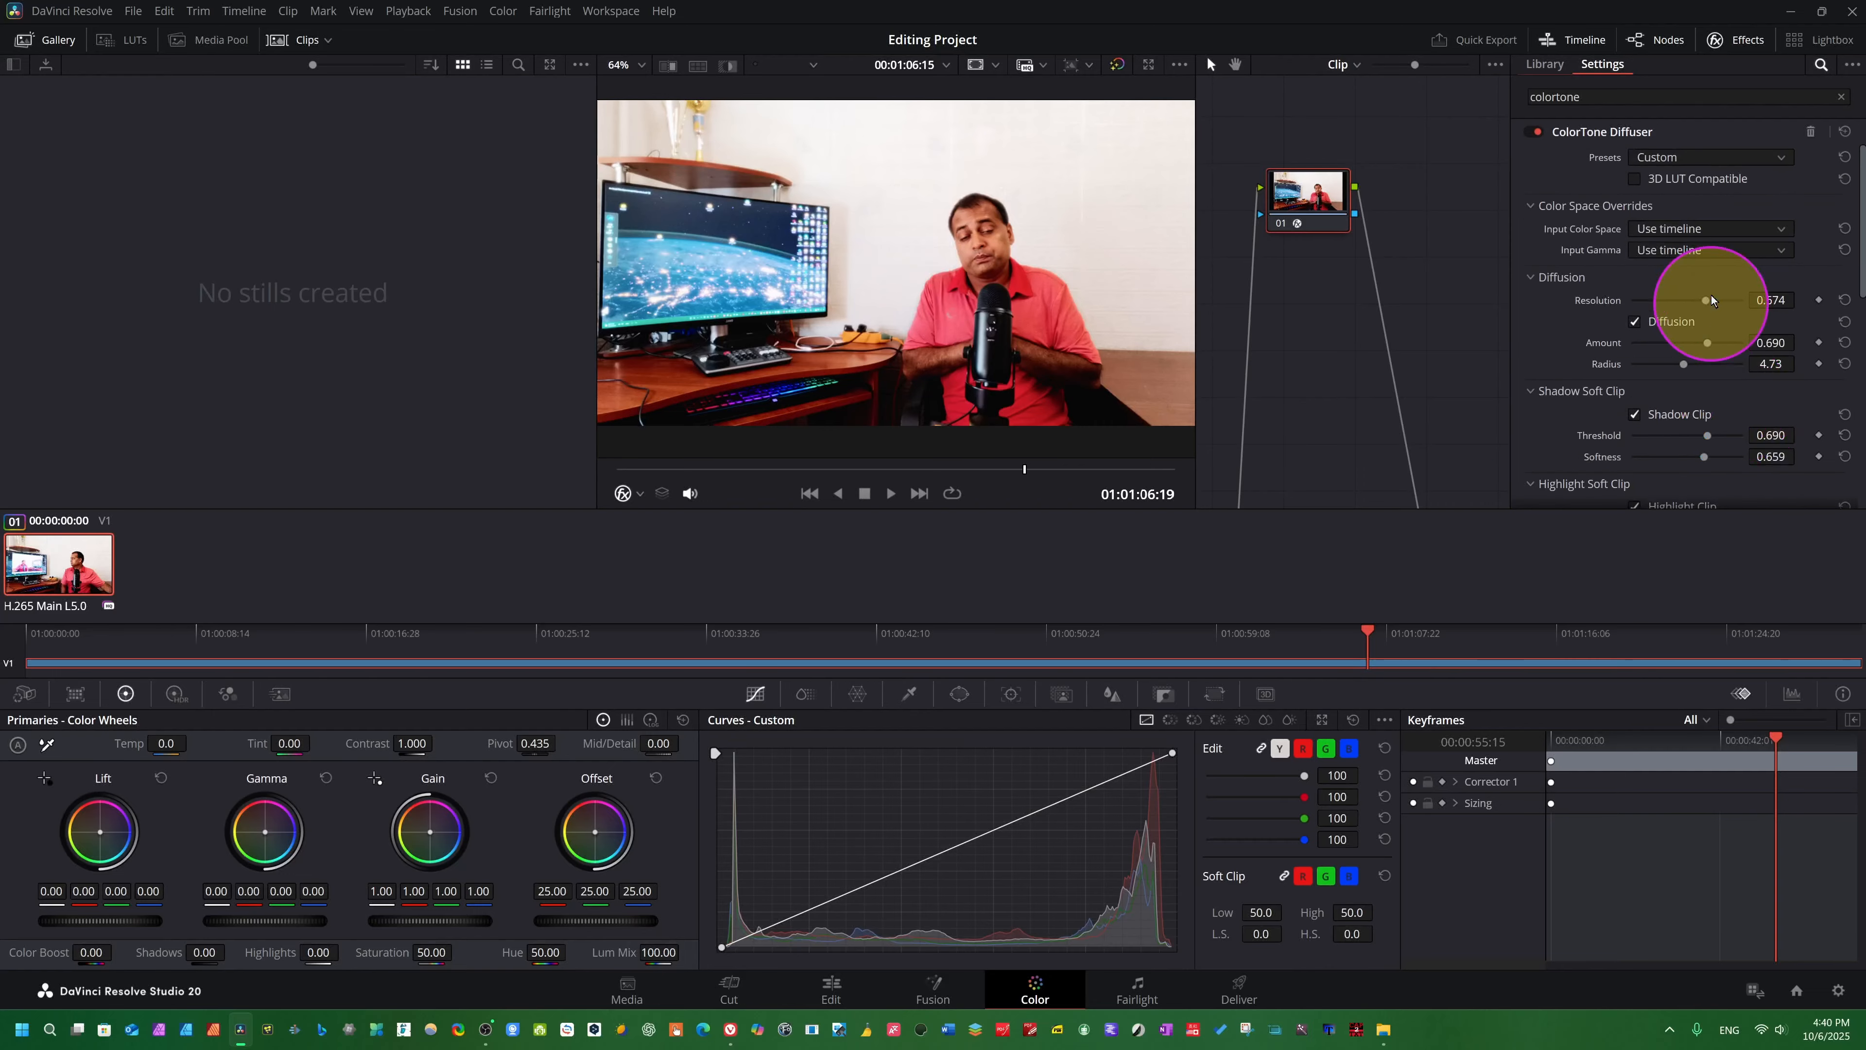
- Switch the preset to Clean Slate, then enable Diffusion with Amount 0.504 and Radius 5.35
click(1768, 157)
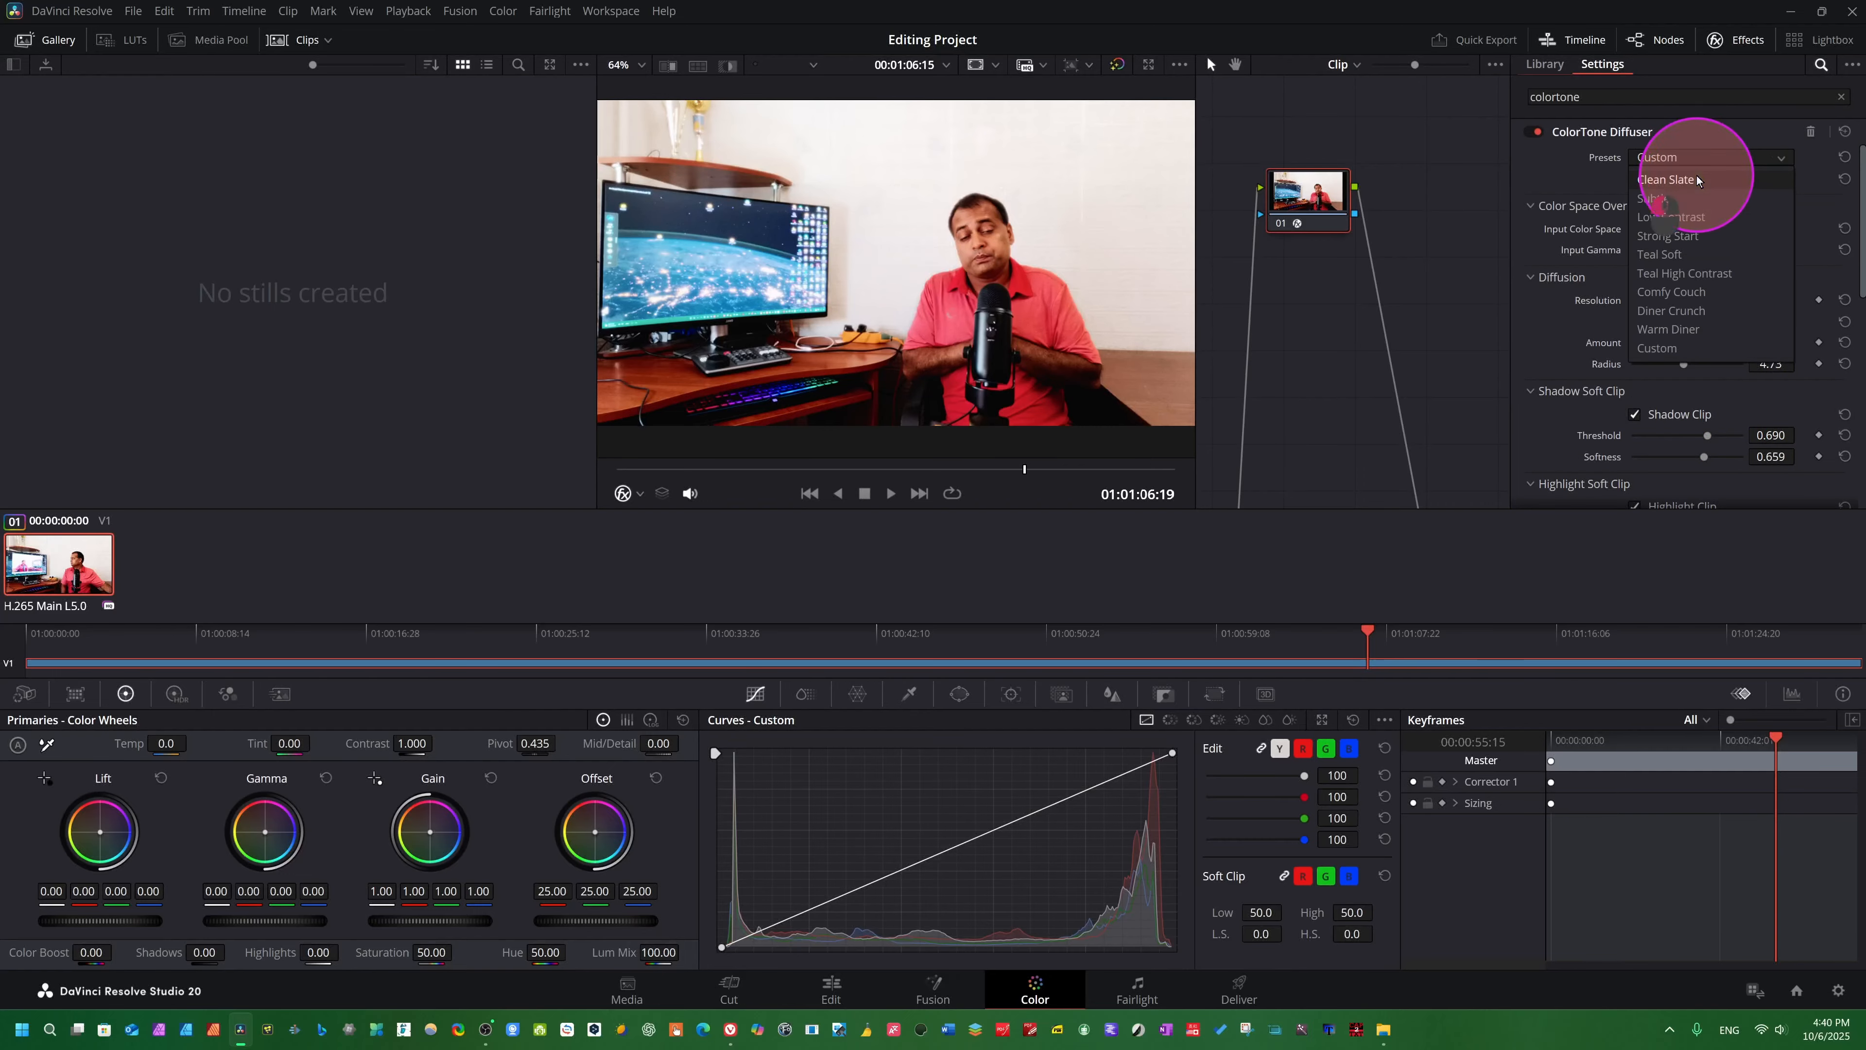
click(1697, 179)
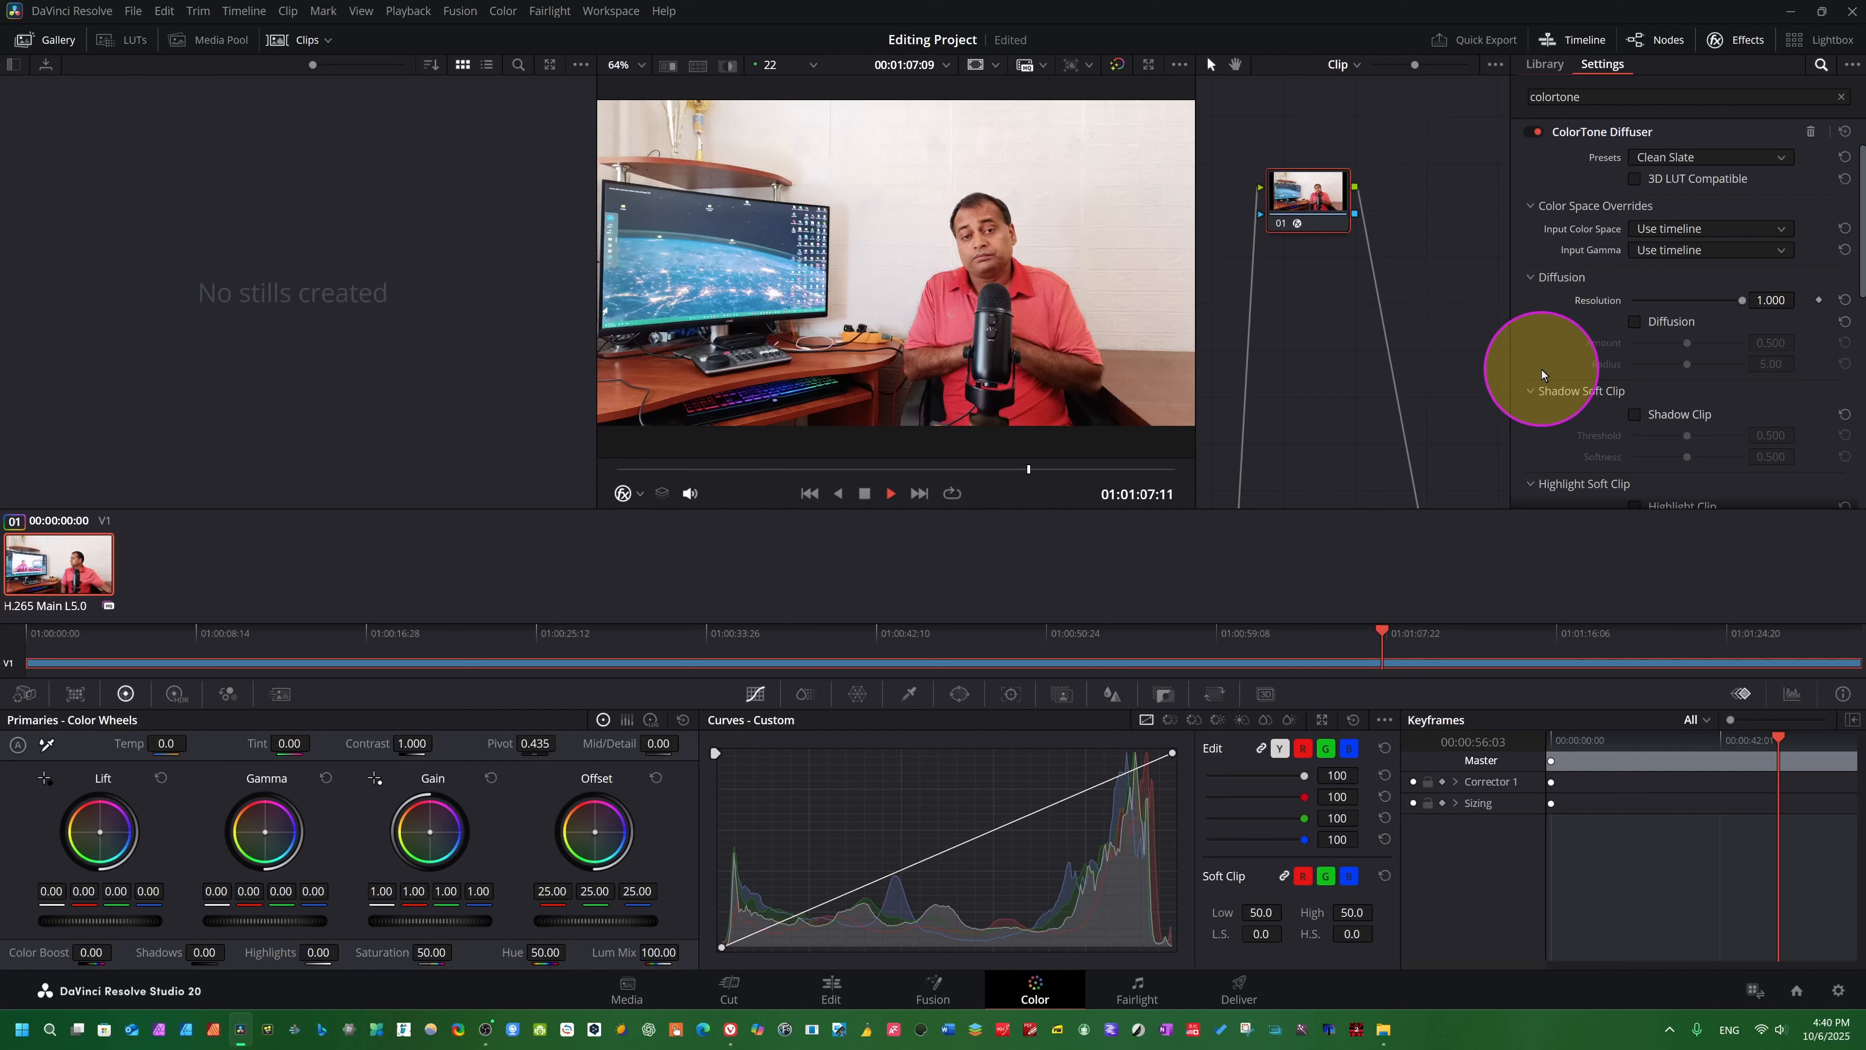
click(1638, 320)
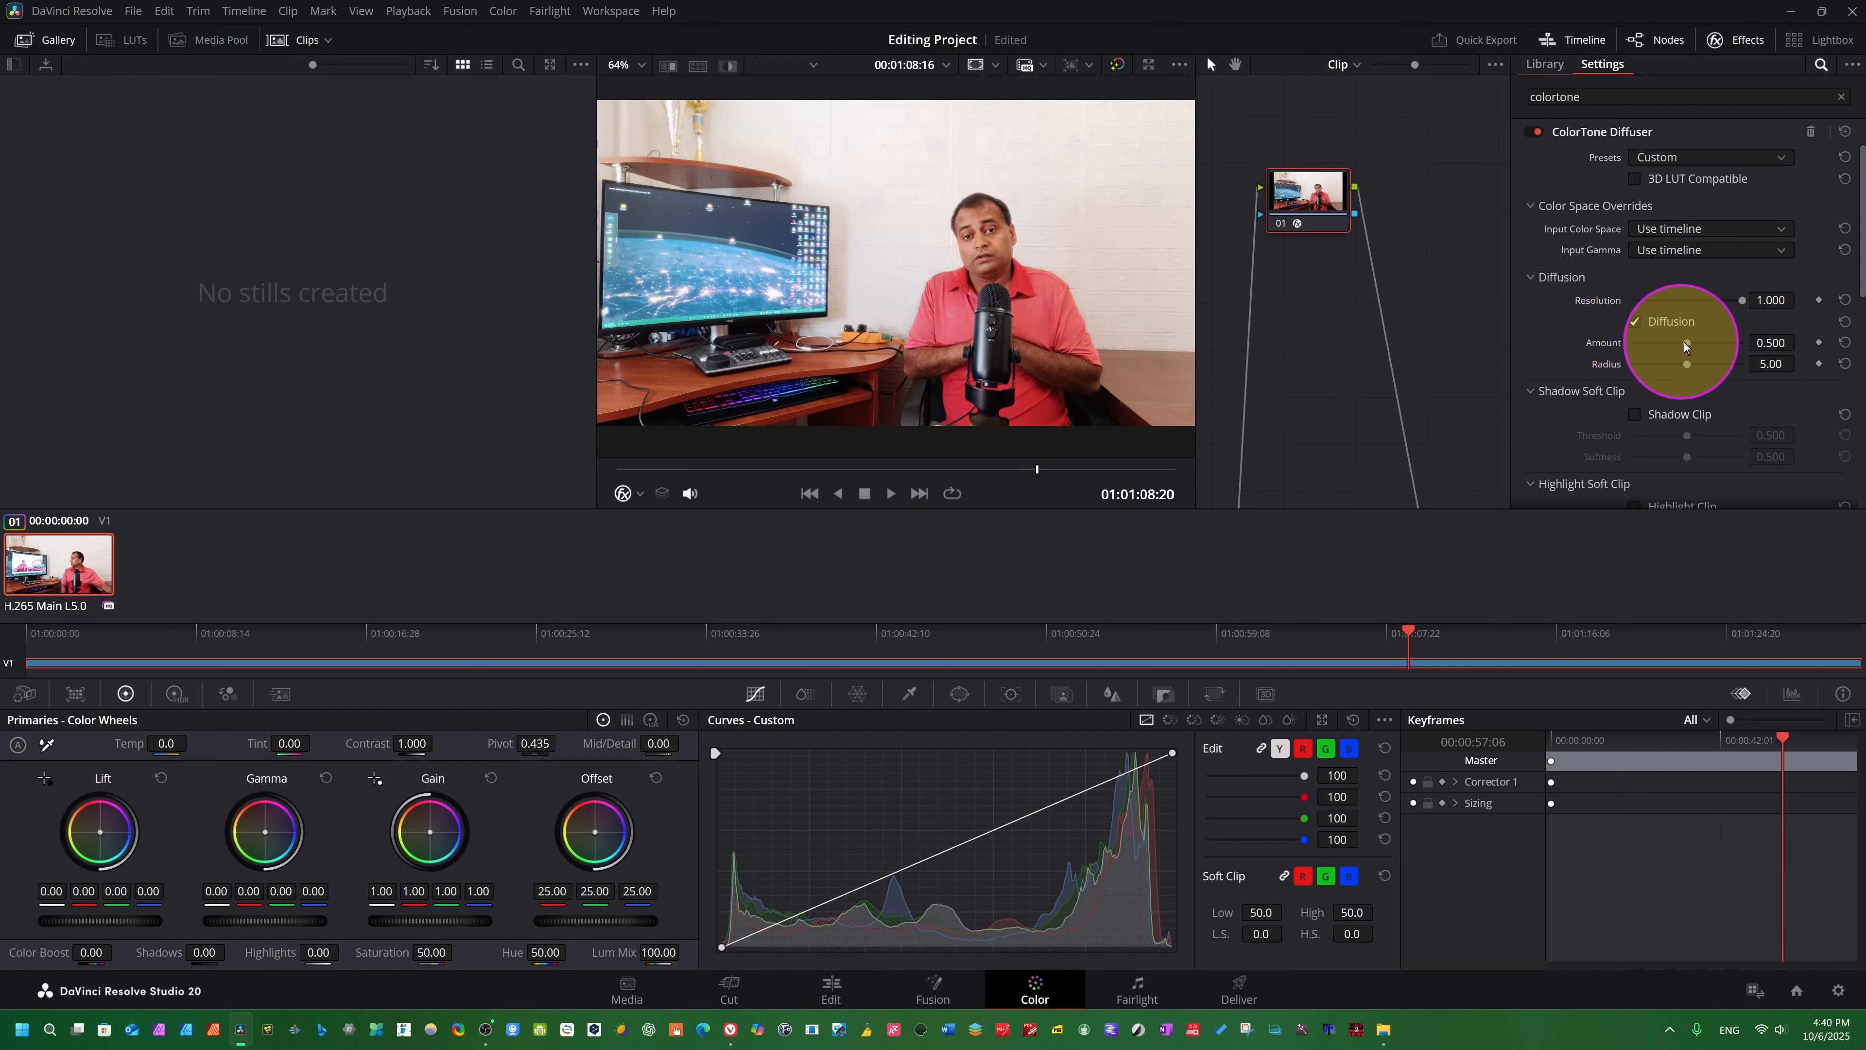
mouse_move(1683, 341)
mouse_down()
mouse_move(1714, 339)
mouse_move(1686, 341)
mouse_move(1694, 362)
mouse_up()
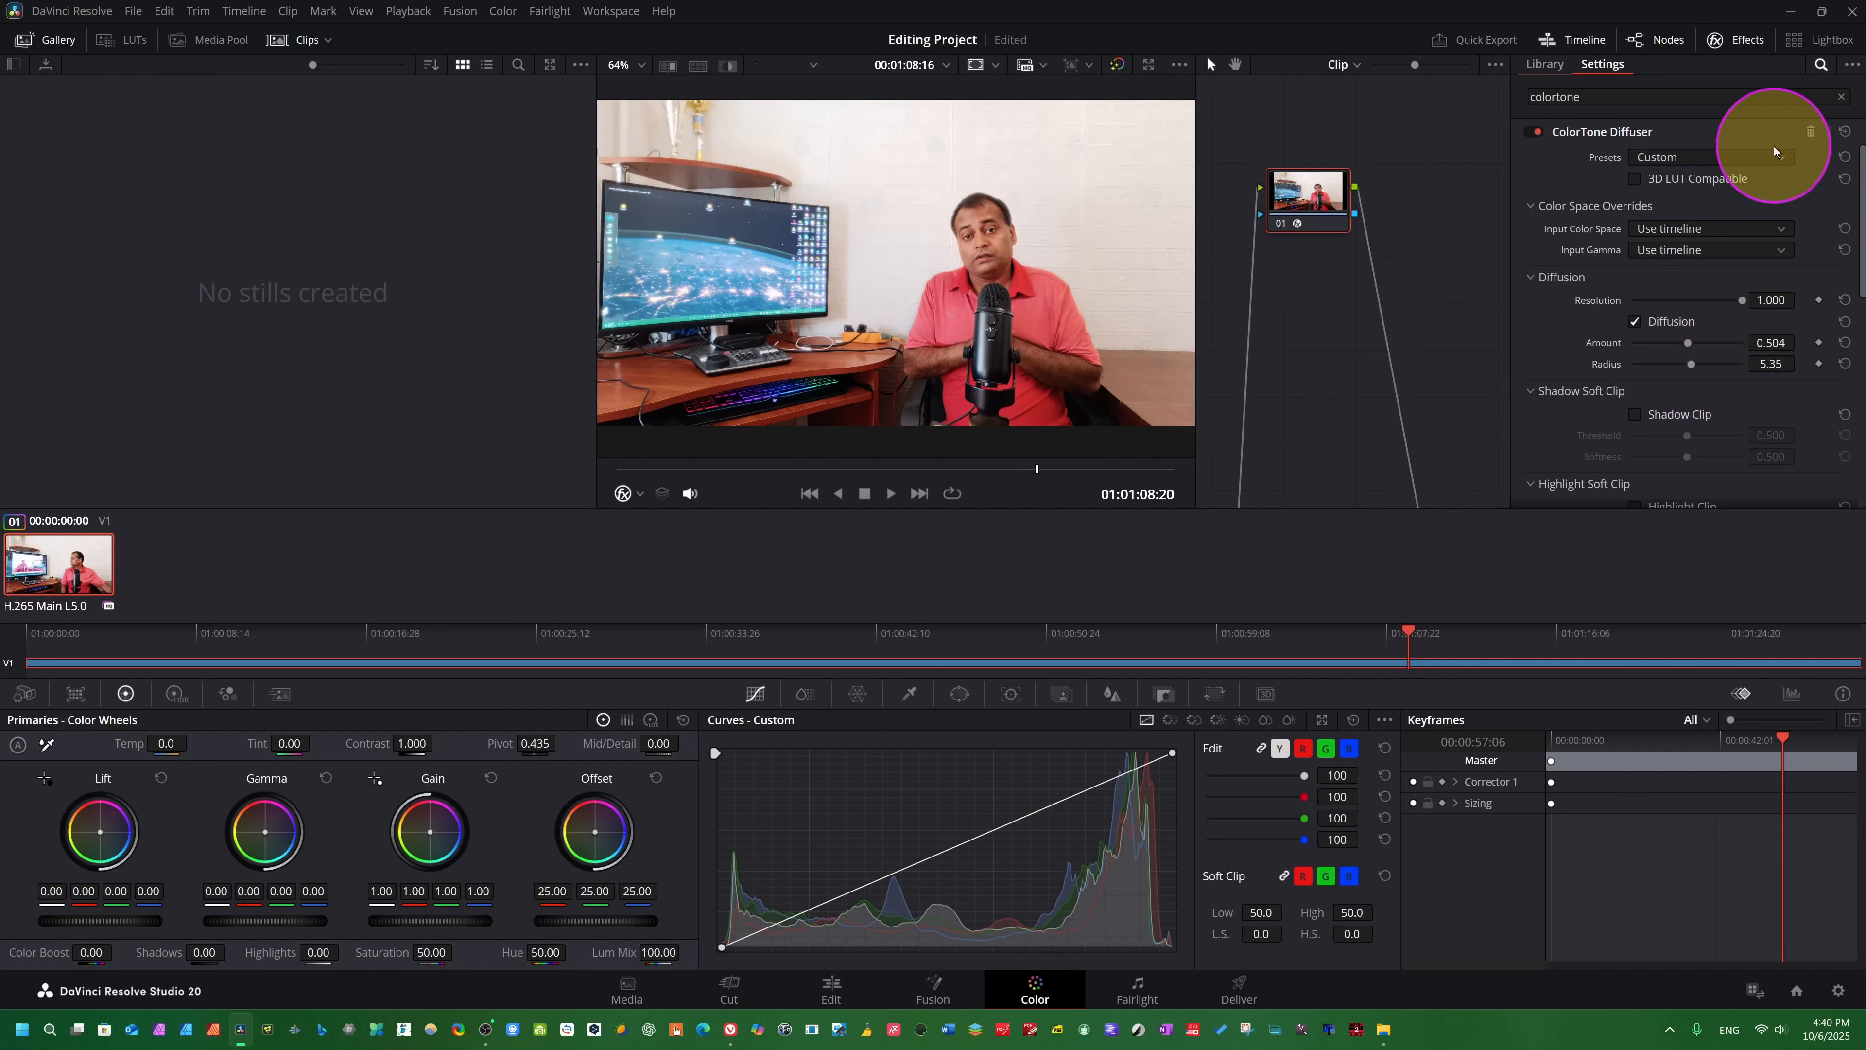
- Apply the Low Contrast preset, play the clip briefly, and switch to the Comfy Couch preset for comparison
click(1751, 154)
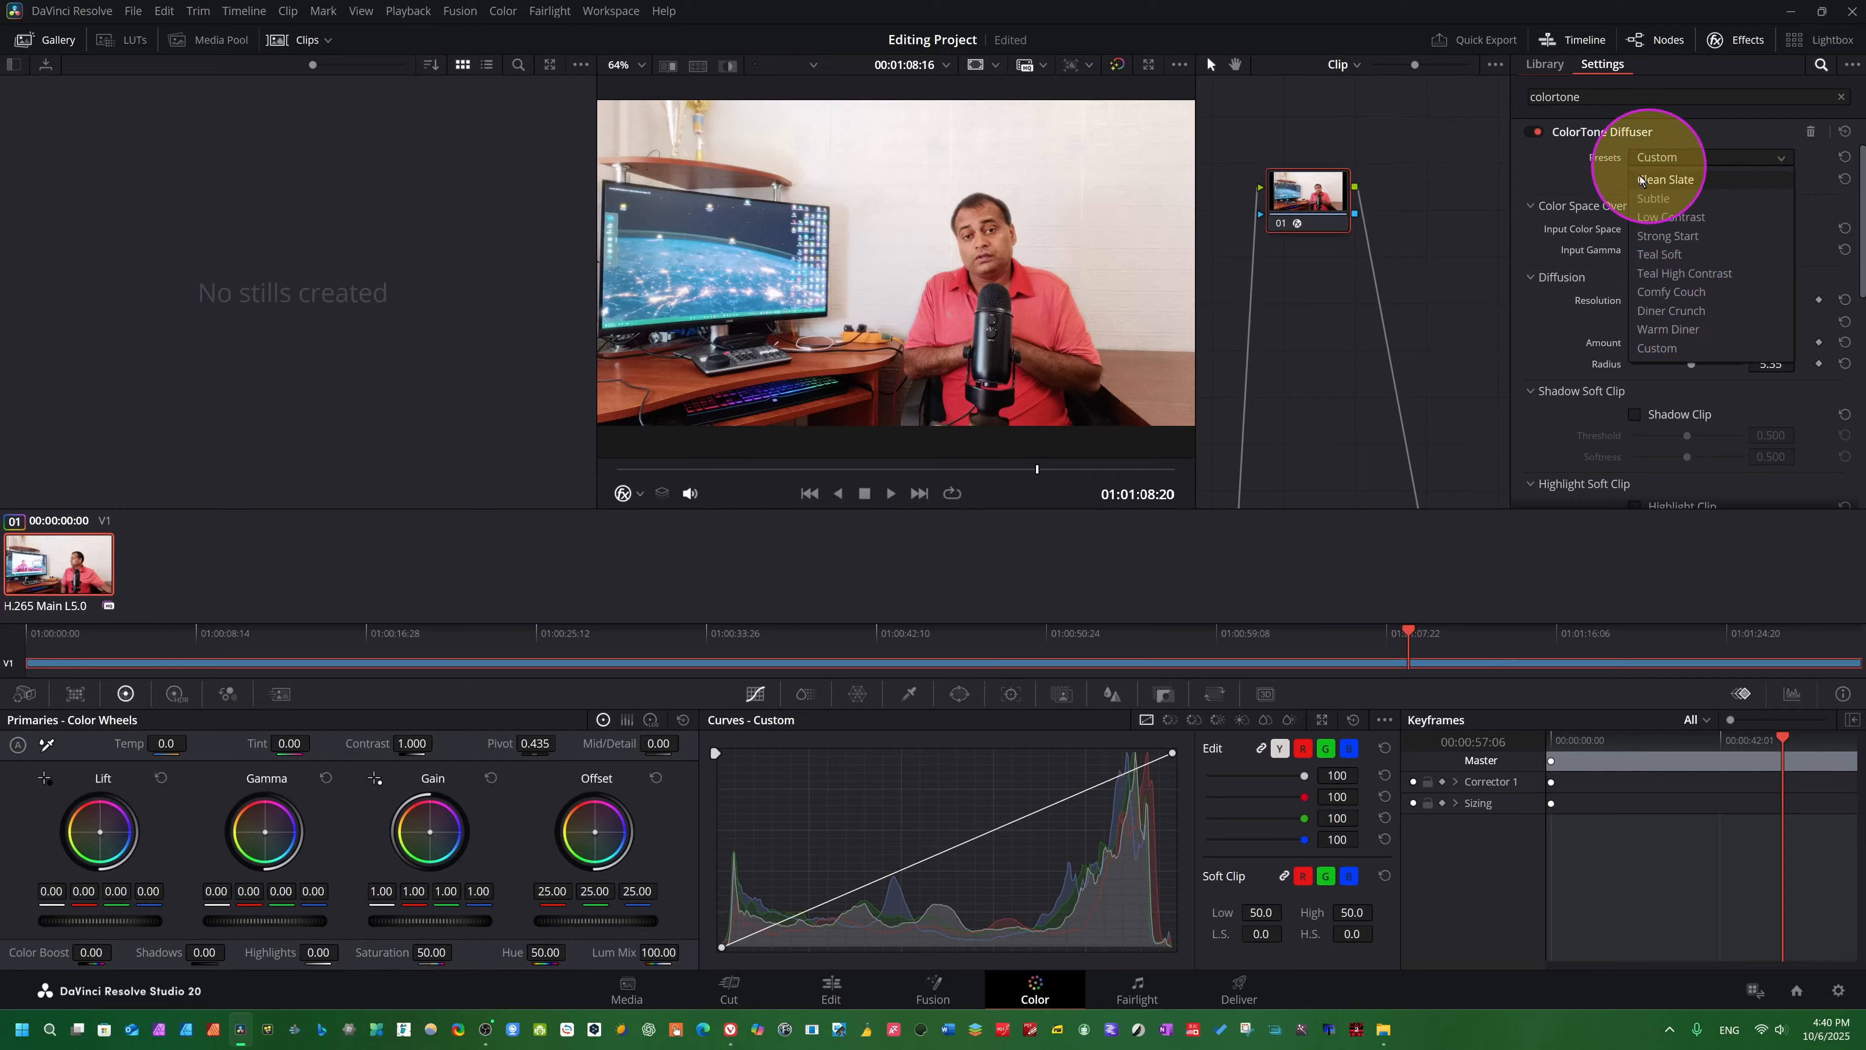
click(1565, 180)
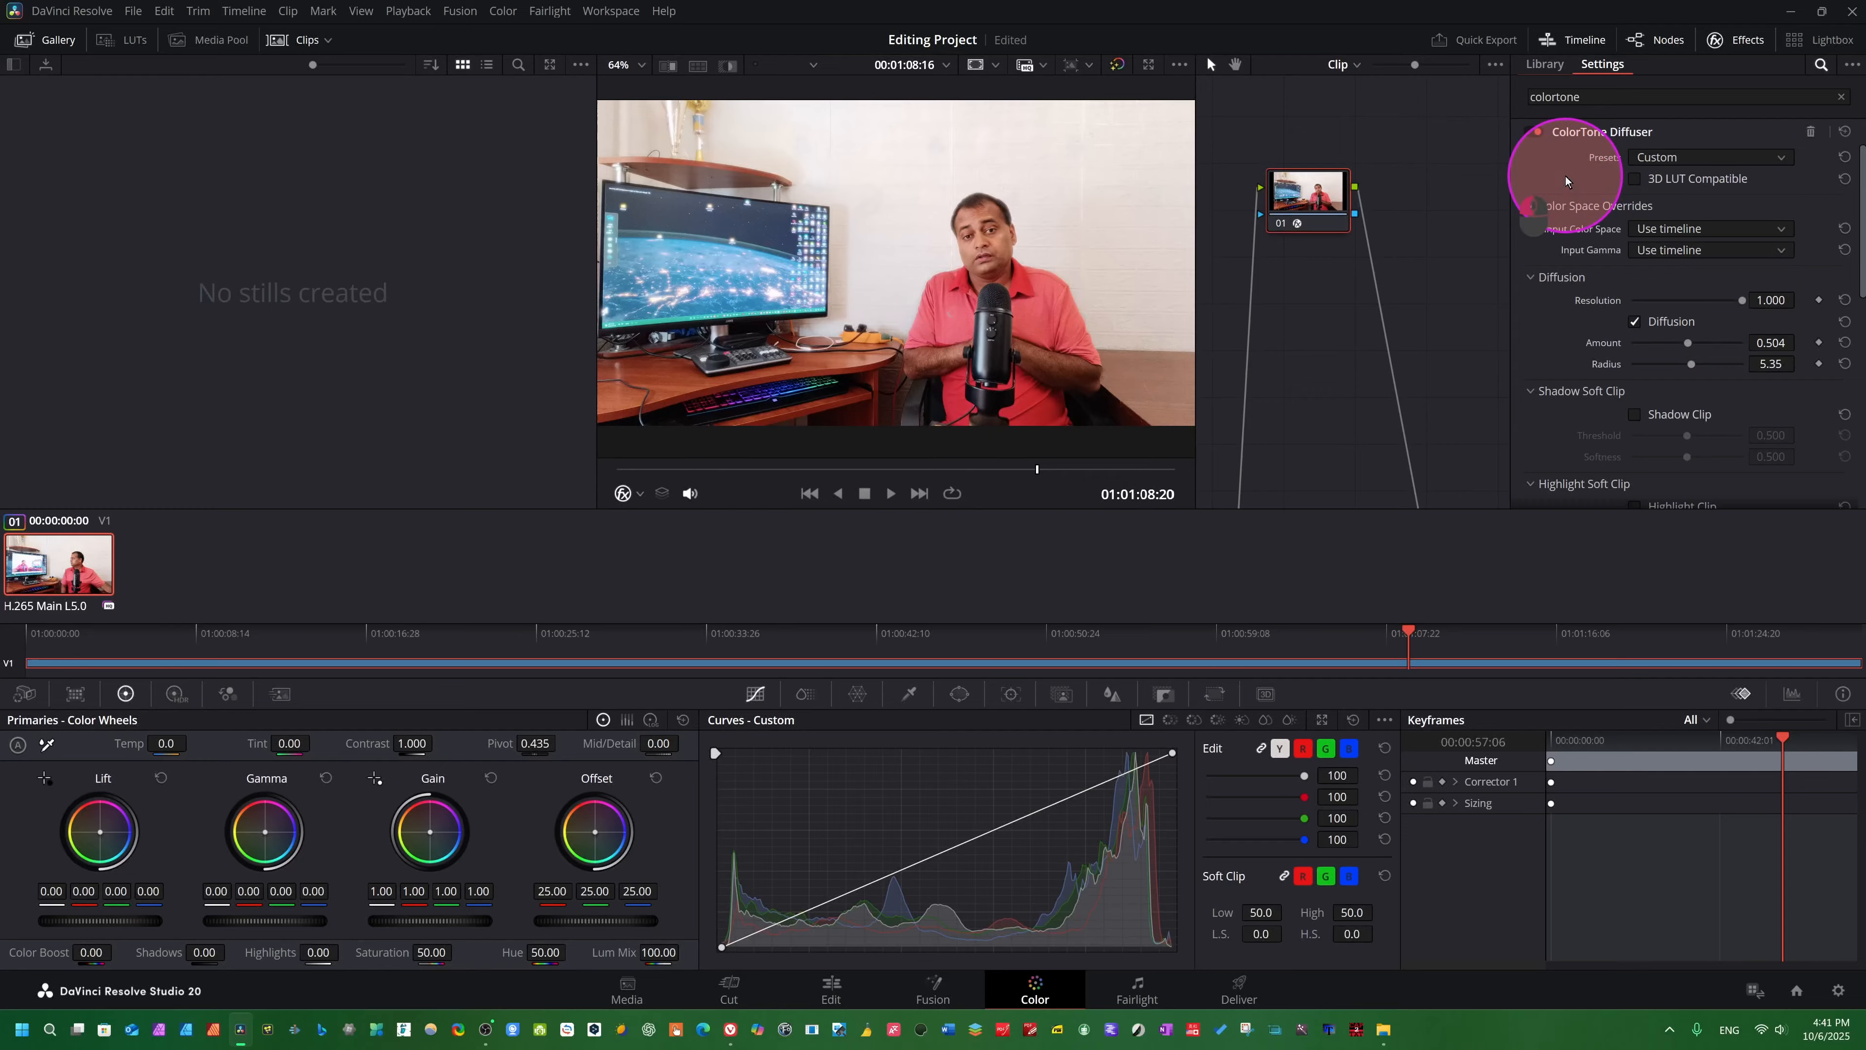
click(1755, 154)
click(1681, 228)
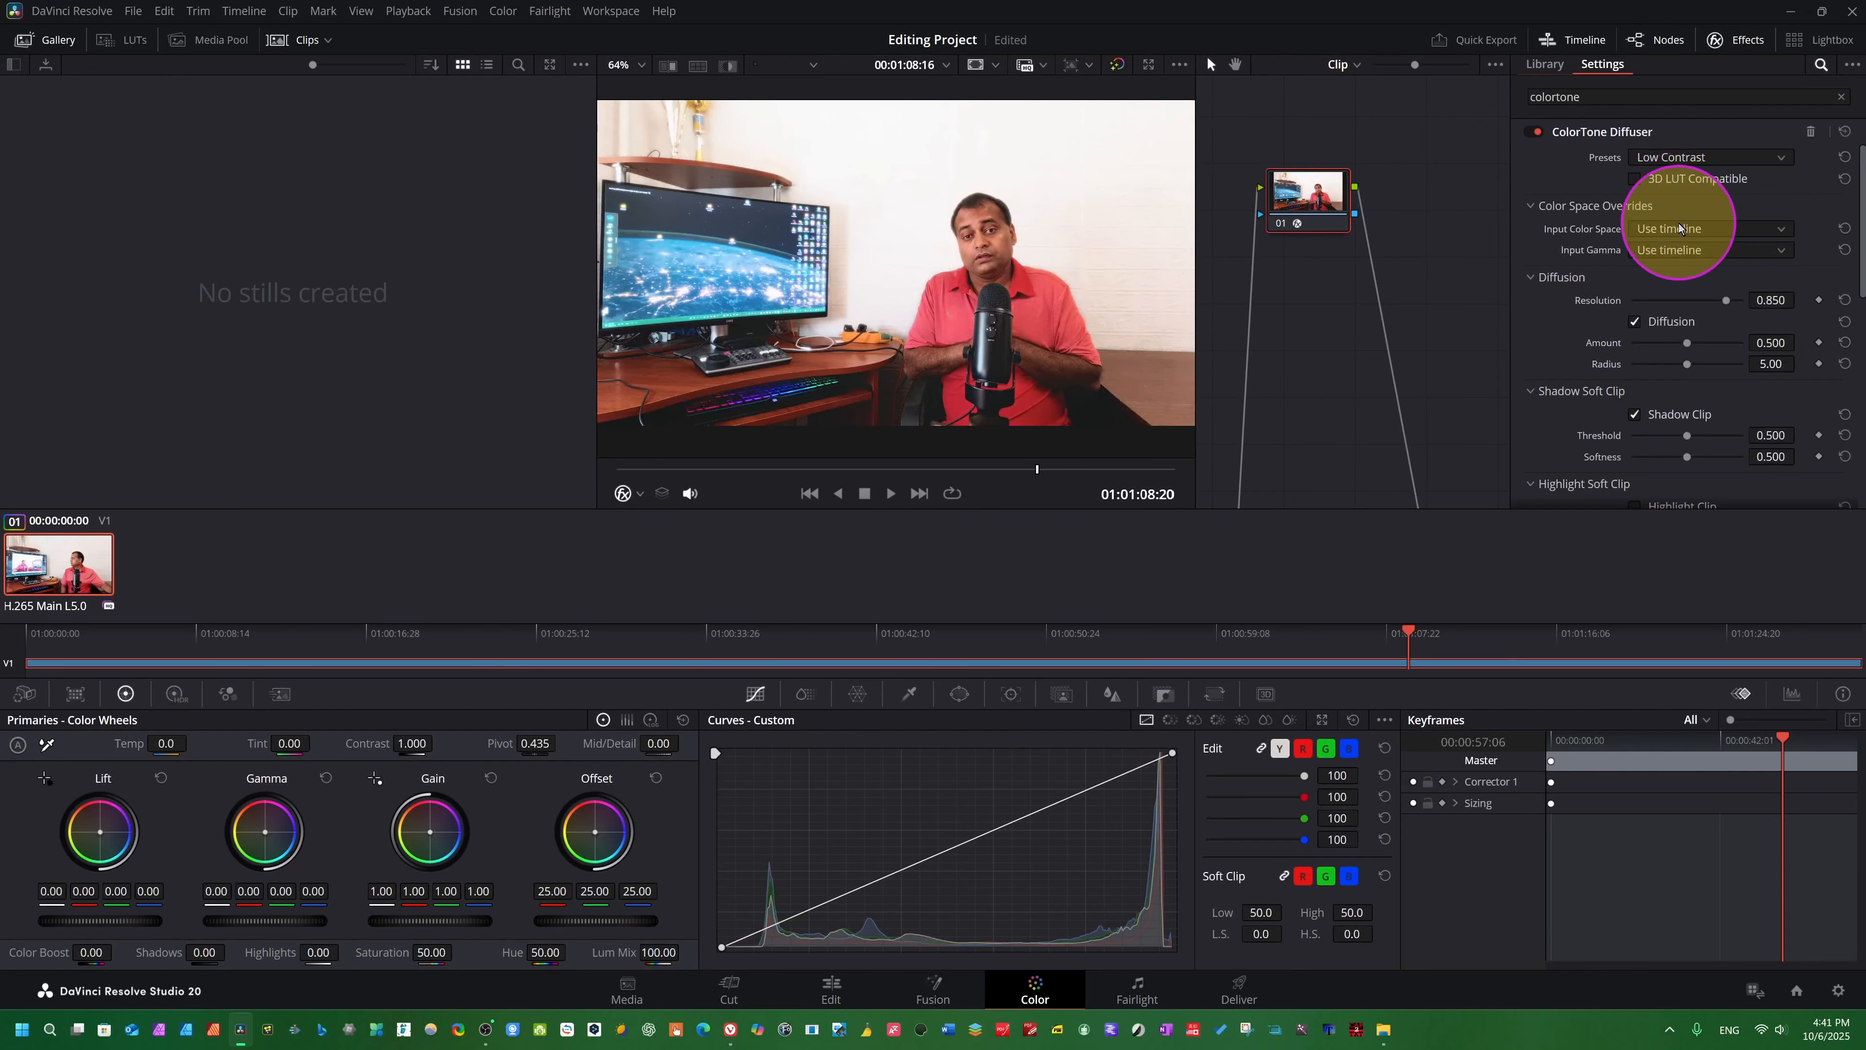
click(1761, 157)
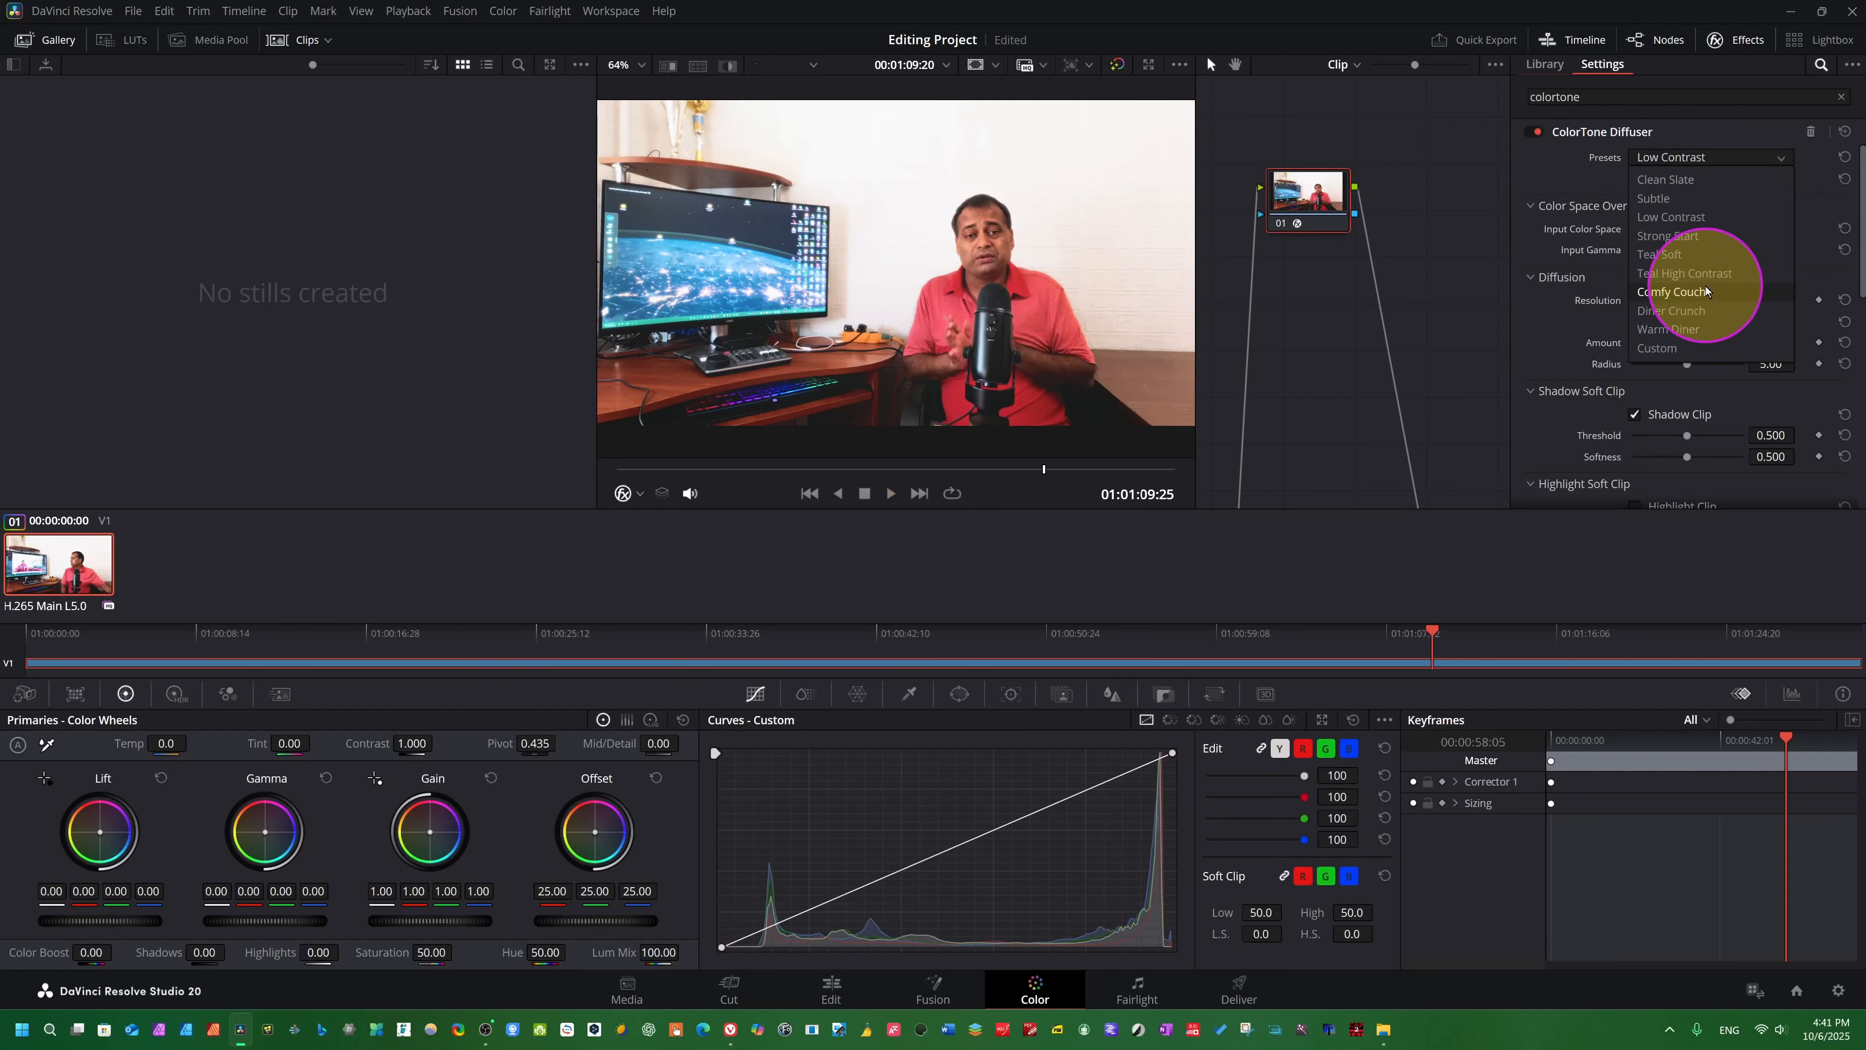
click(1705, 286)
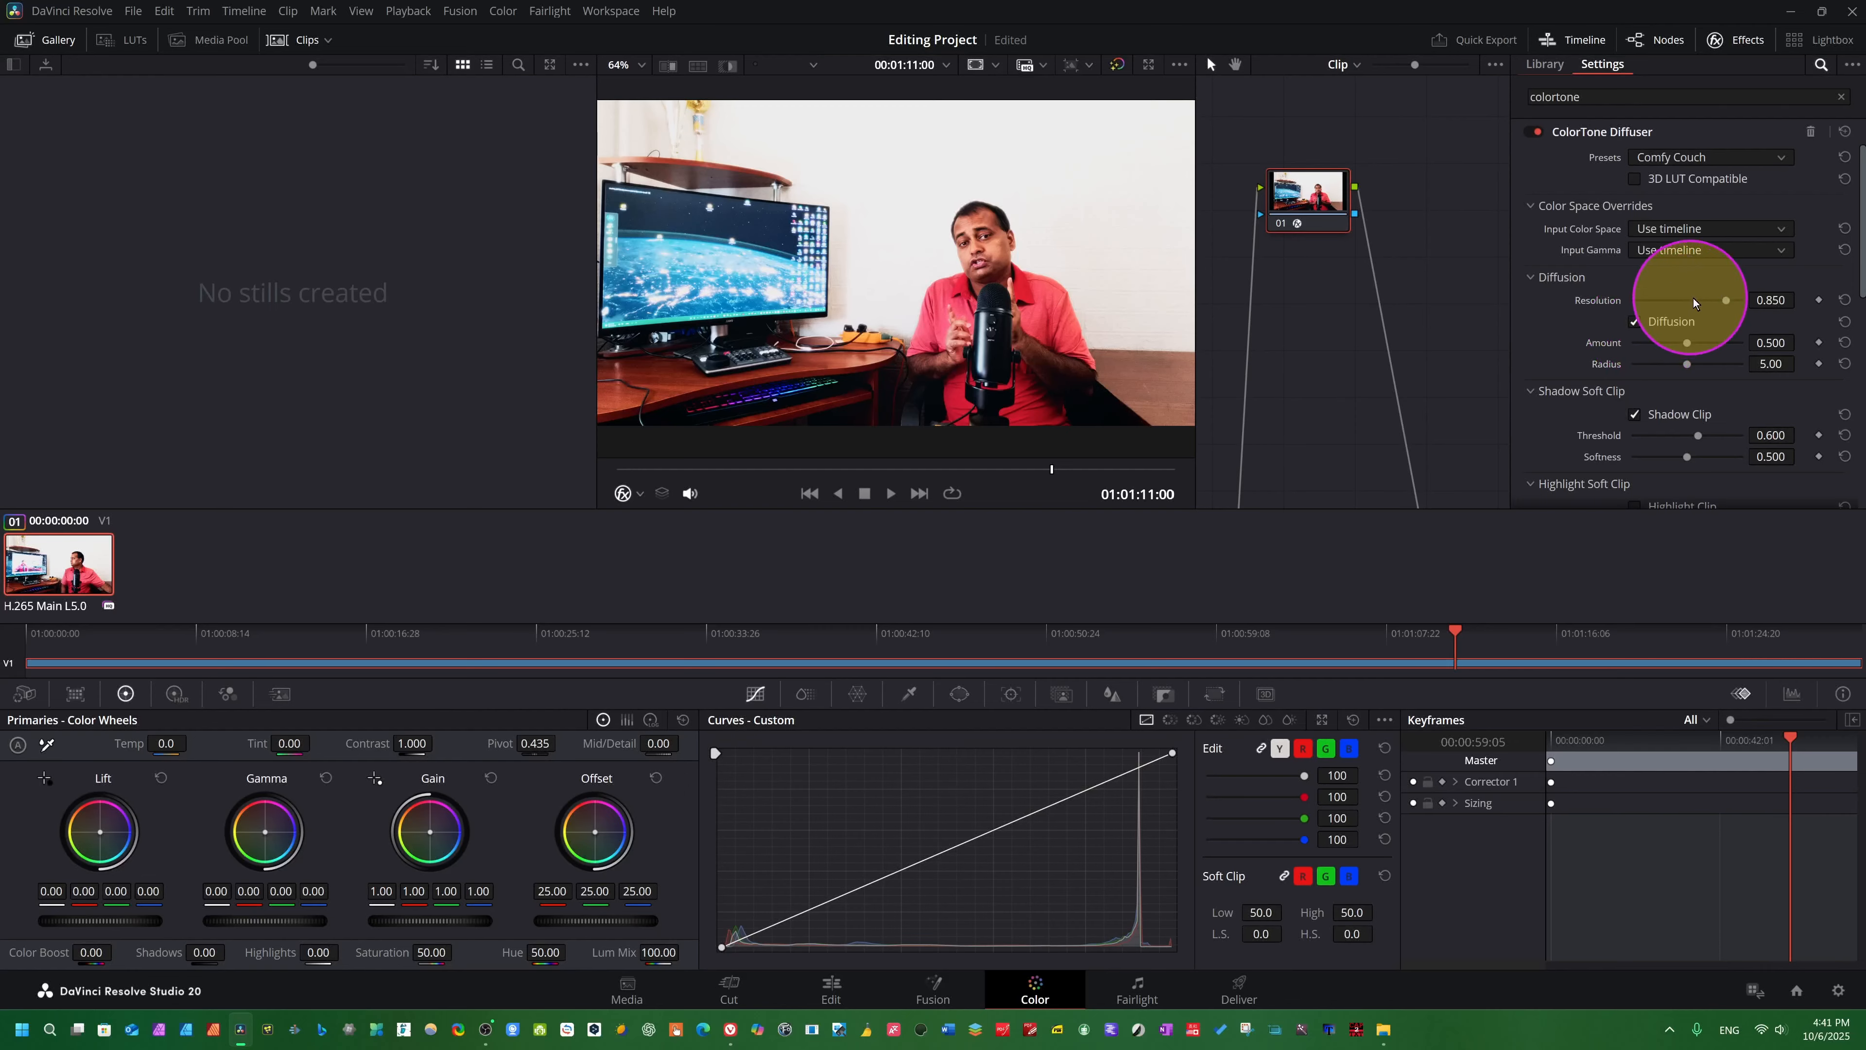
- Try the Warm Diner preset and switch to the Teal Soft preset to compare their looks
click(1758, 160)
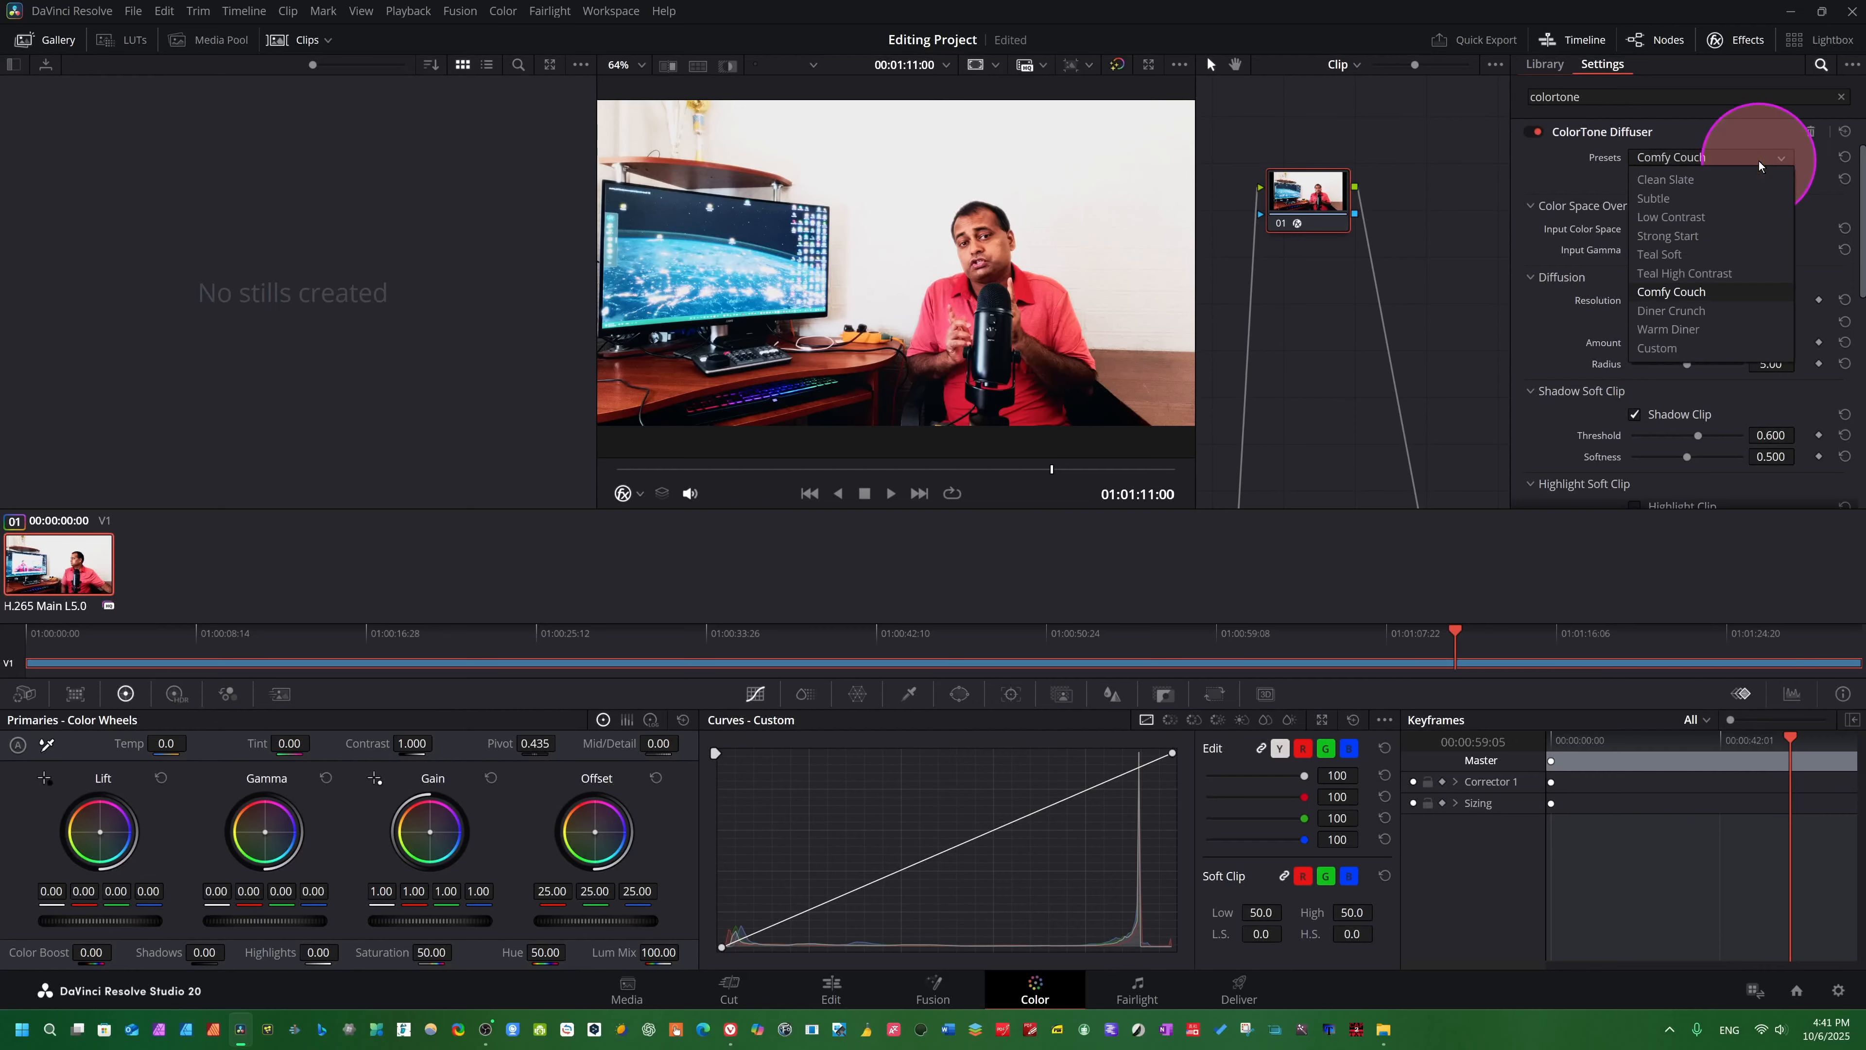
click(1669, 327)
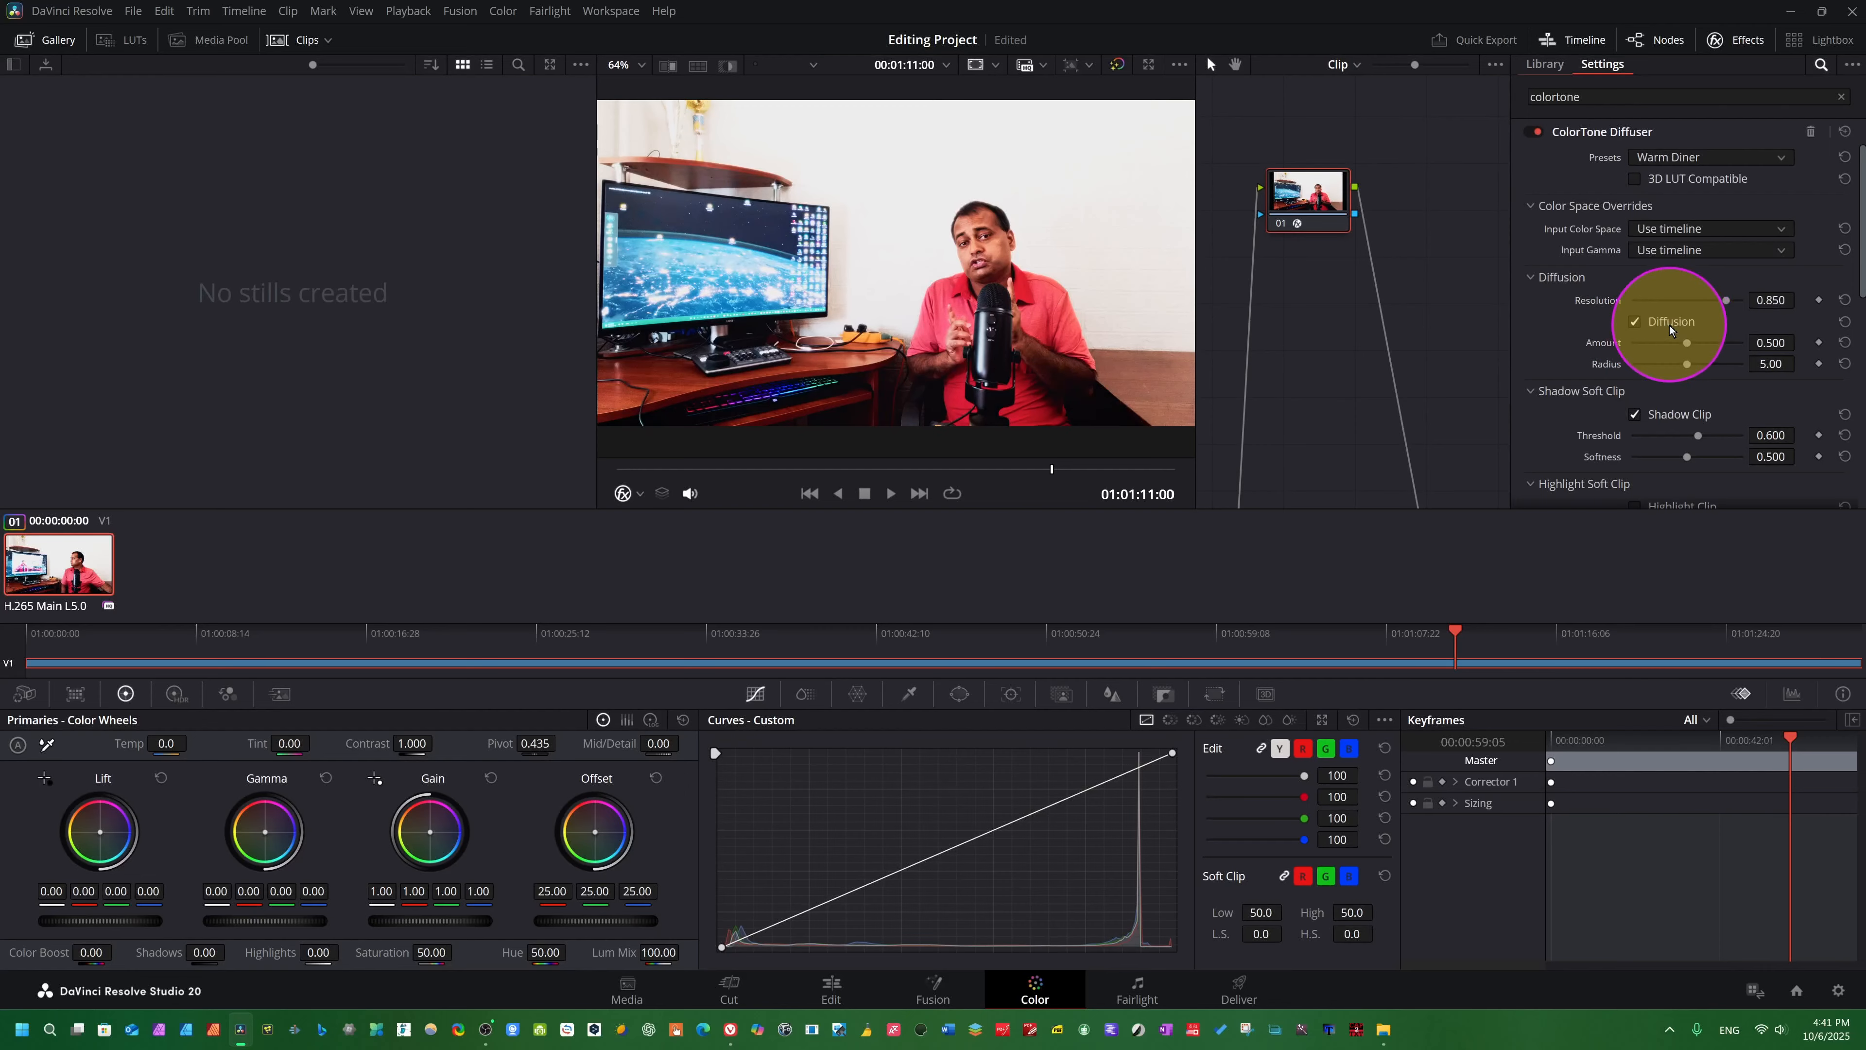
click(1752, 167)
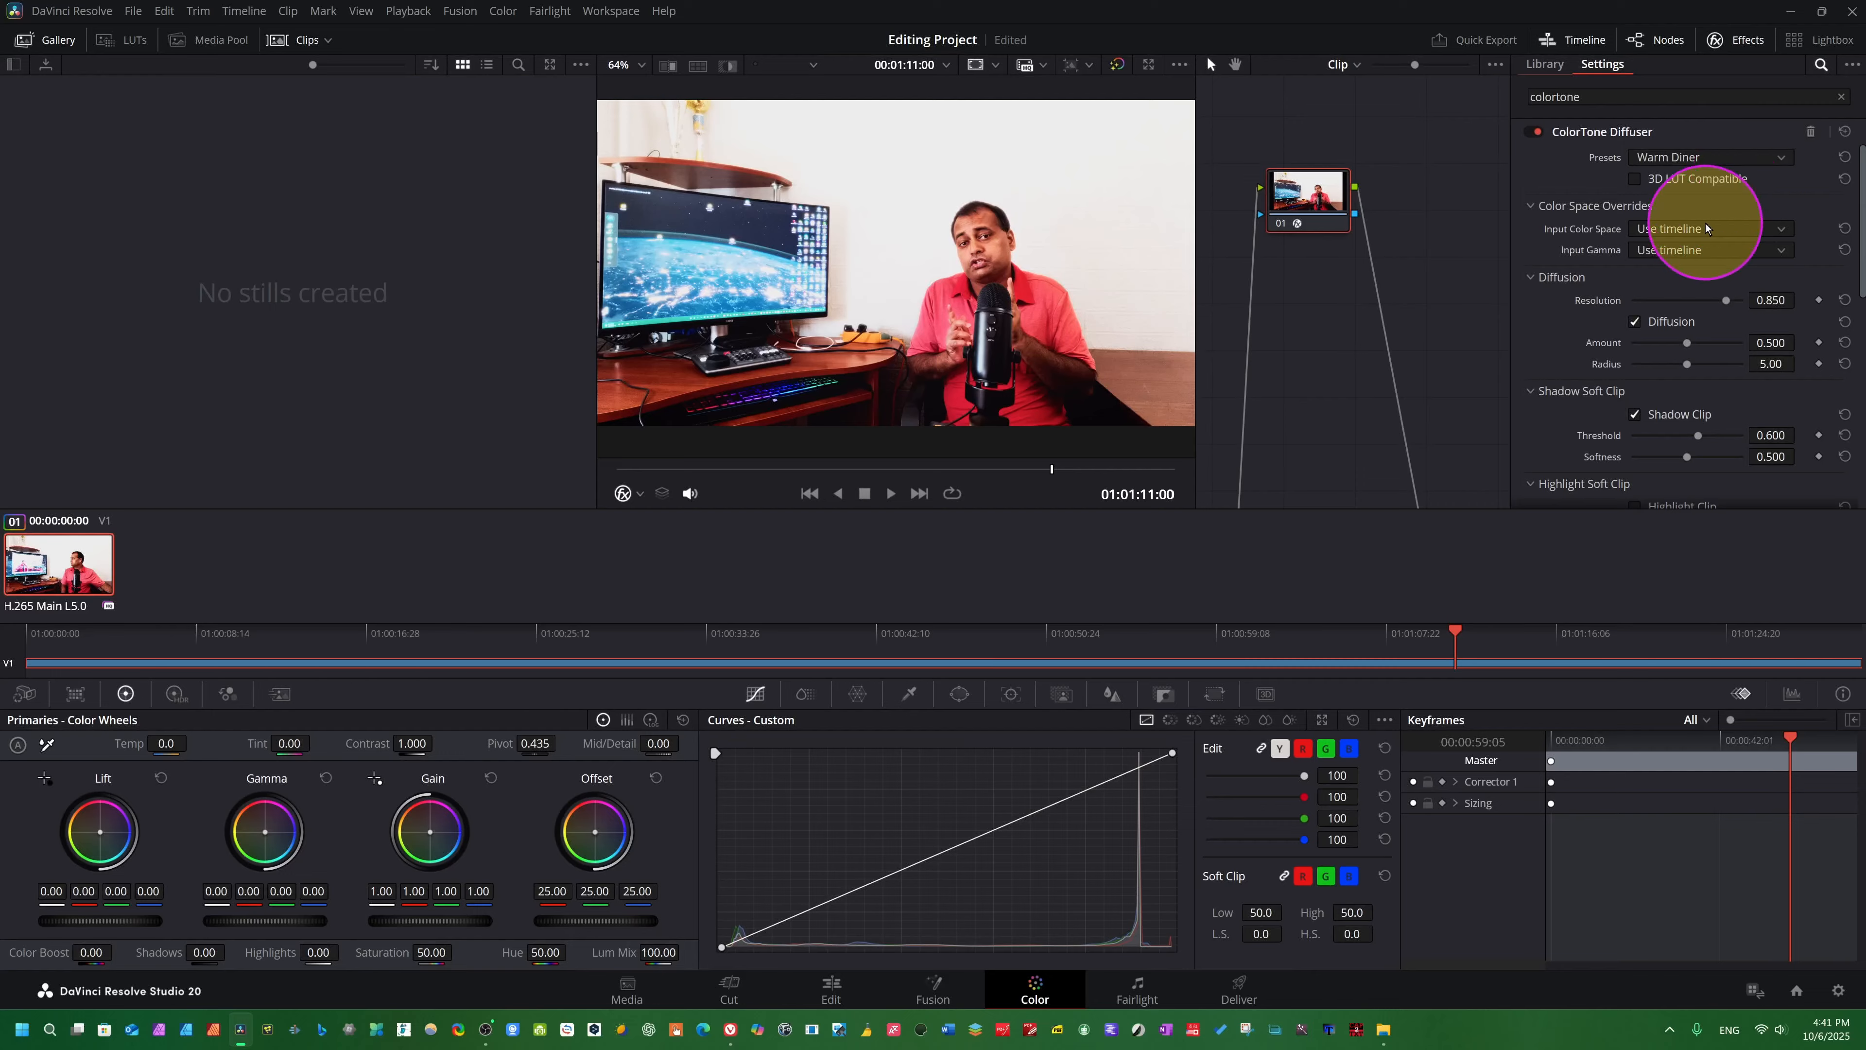
click(1675, 266)
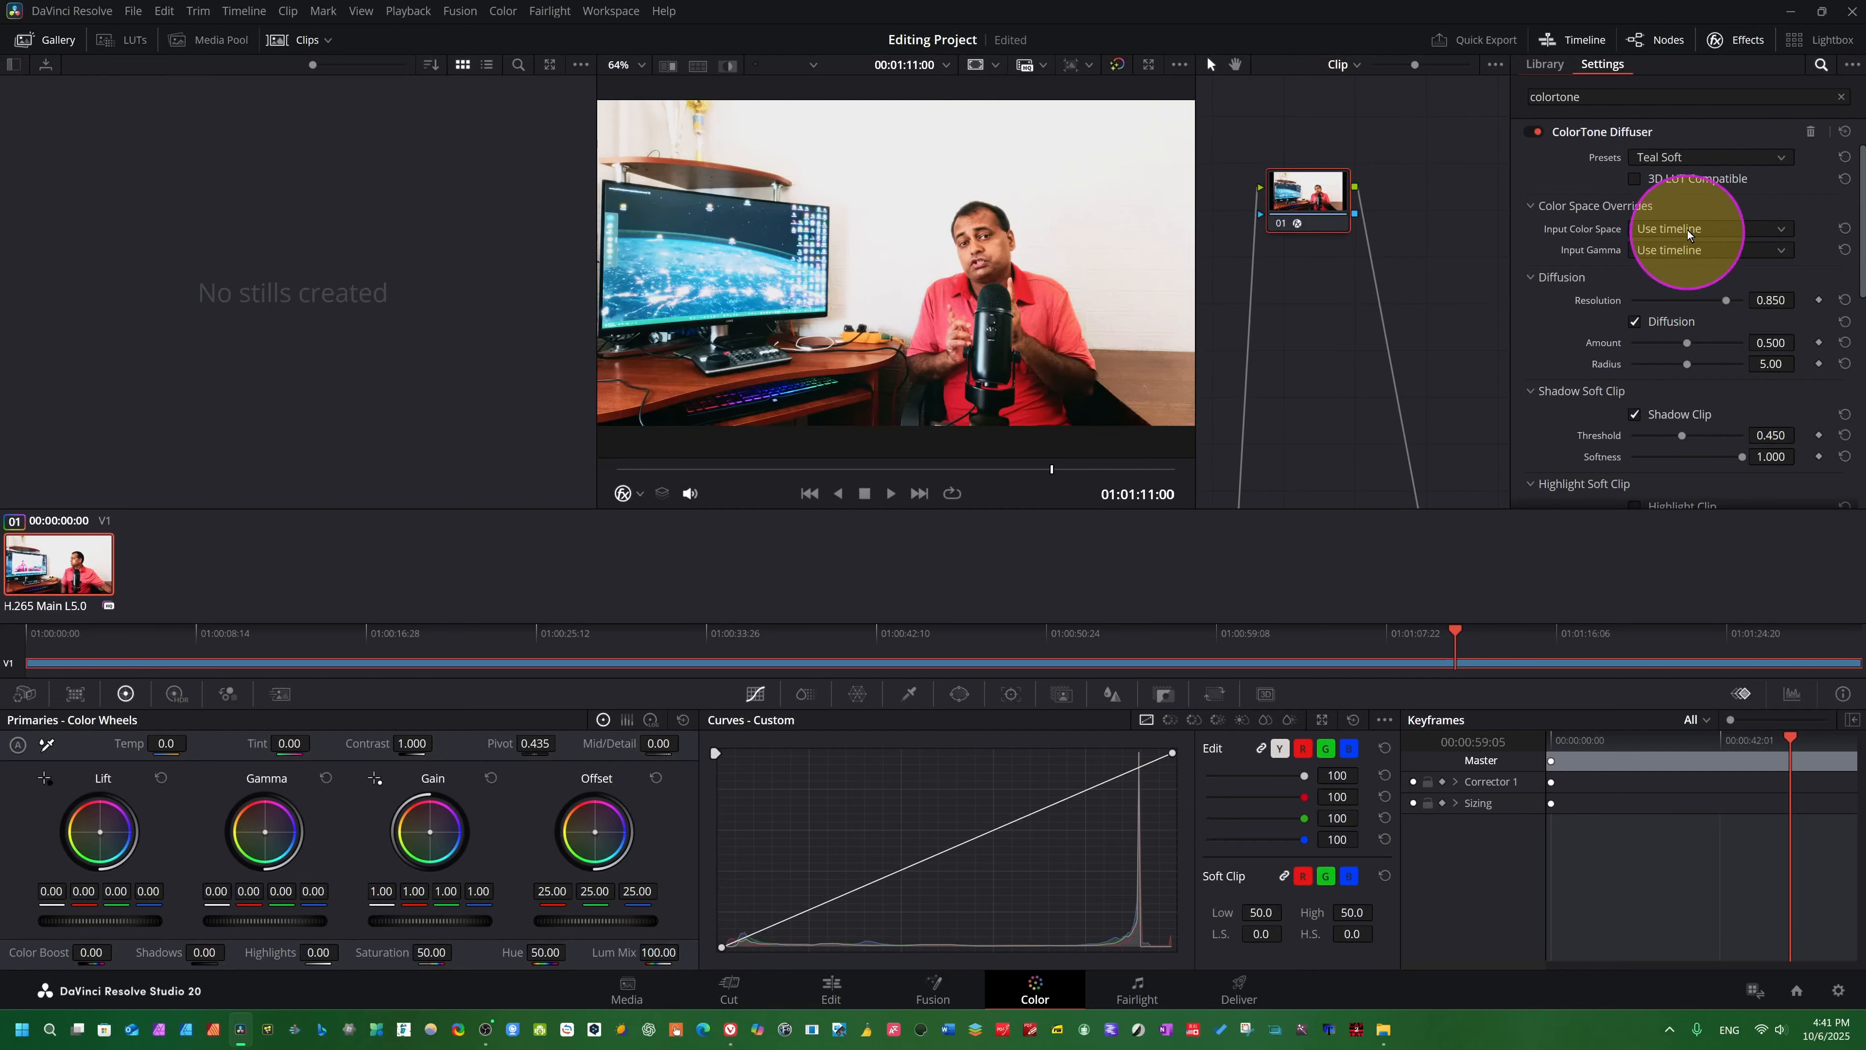
- Apply the Teal High Contrast preset and set the Shadow Clip Threshold to 0.279 and Softness to 0.853
click(1759, 157)
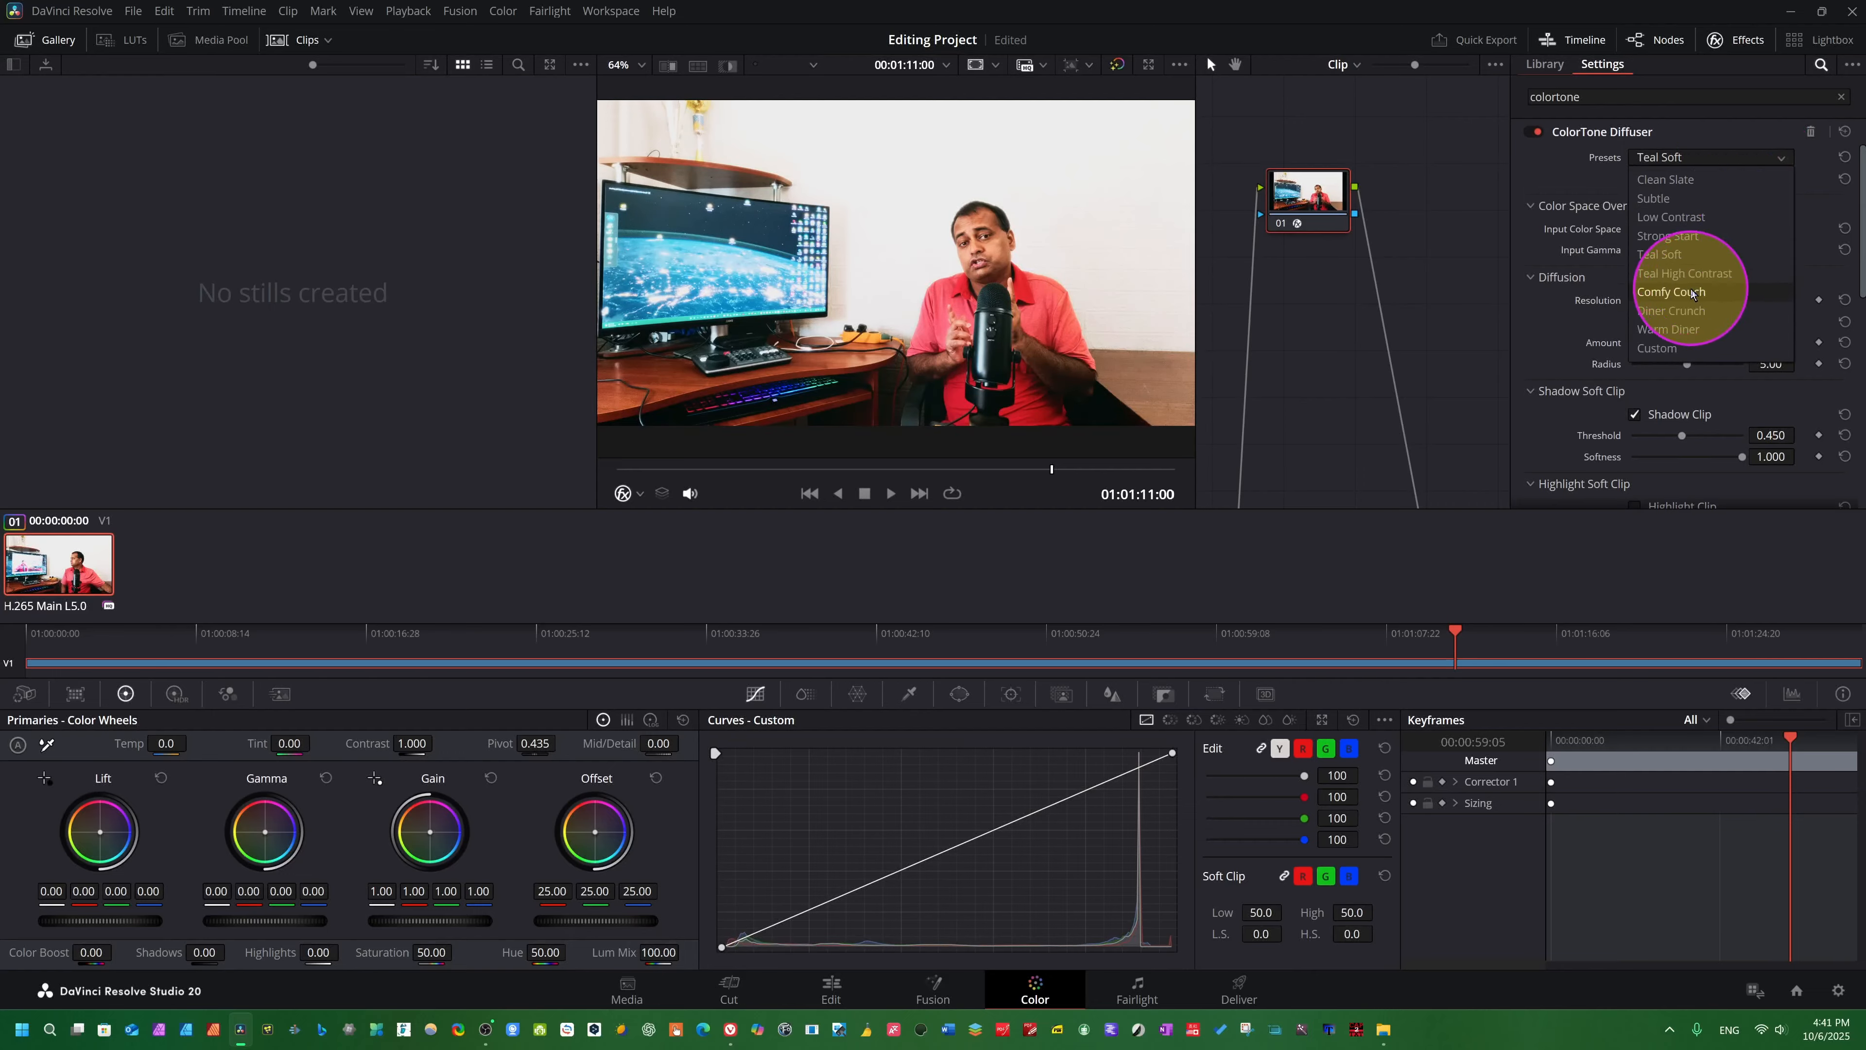
click(1672, 274)
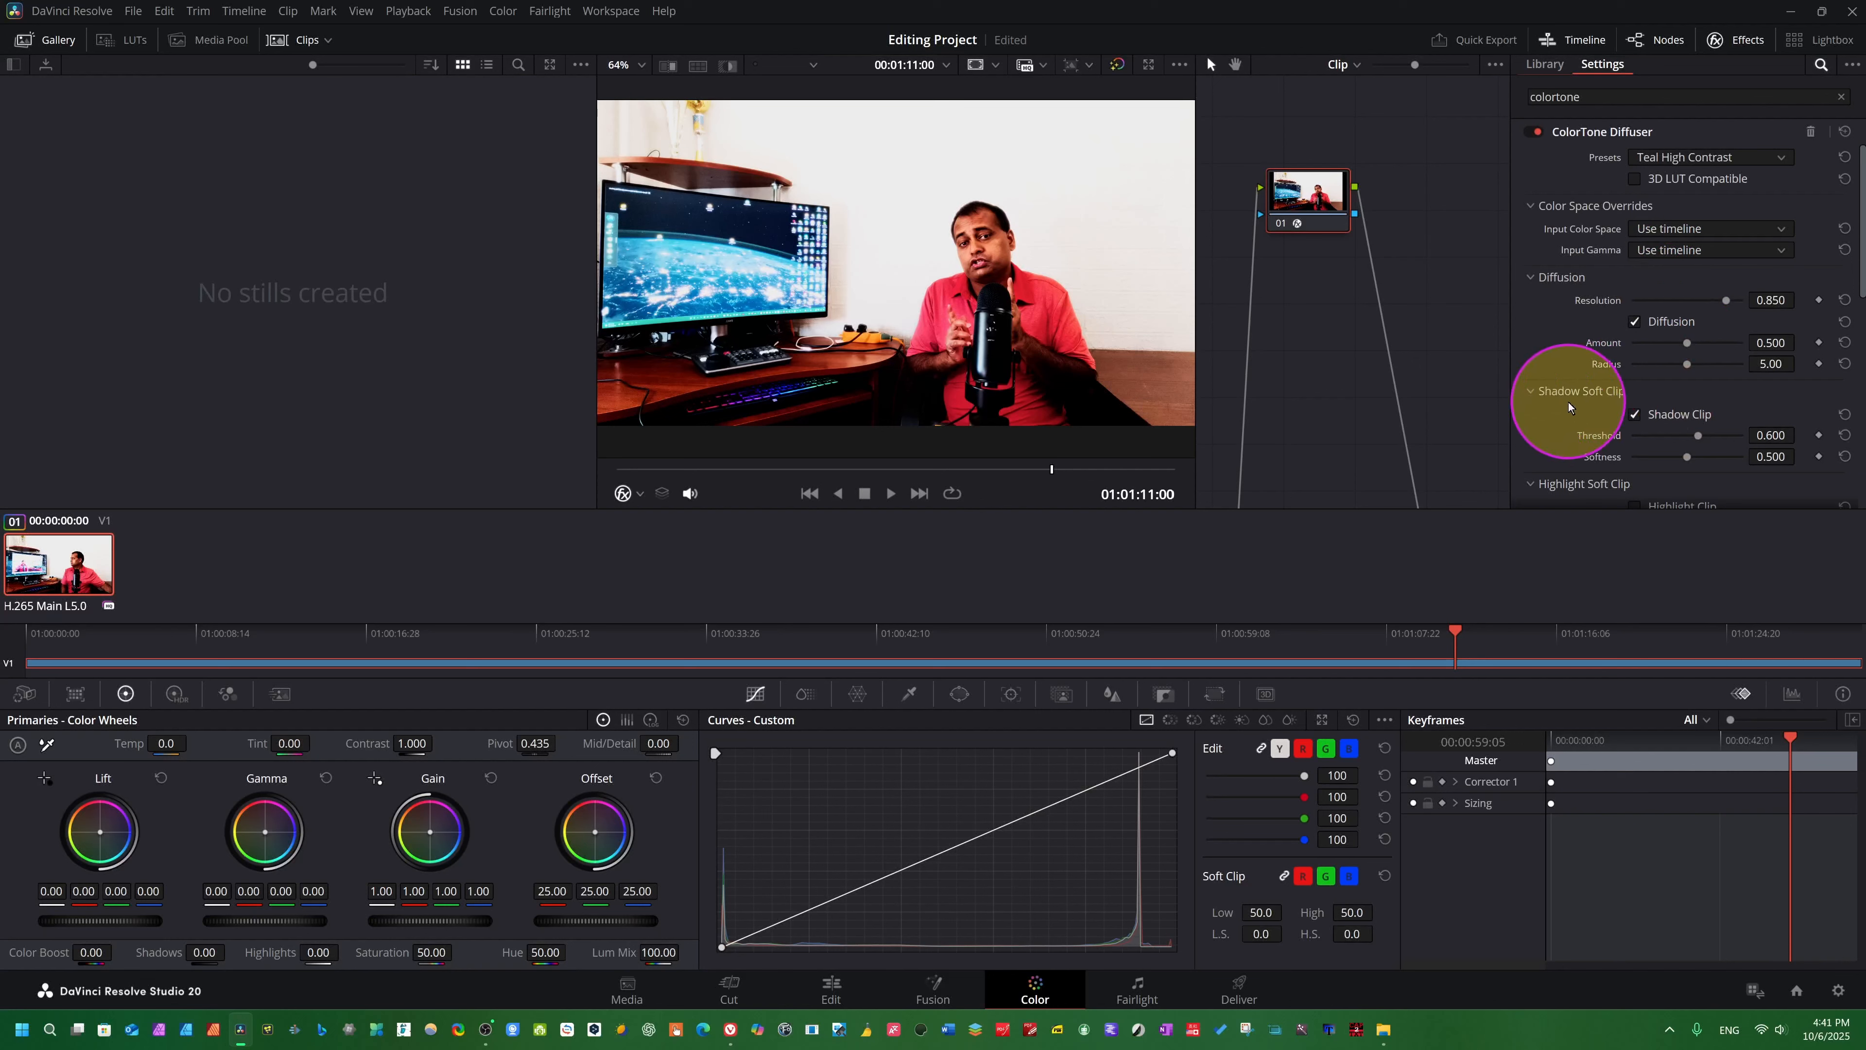
drag(1696, 435, 1646, 453)
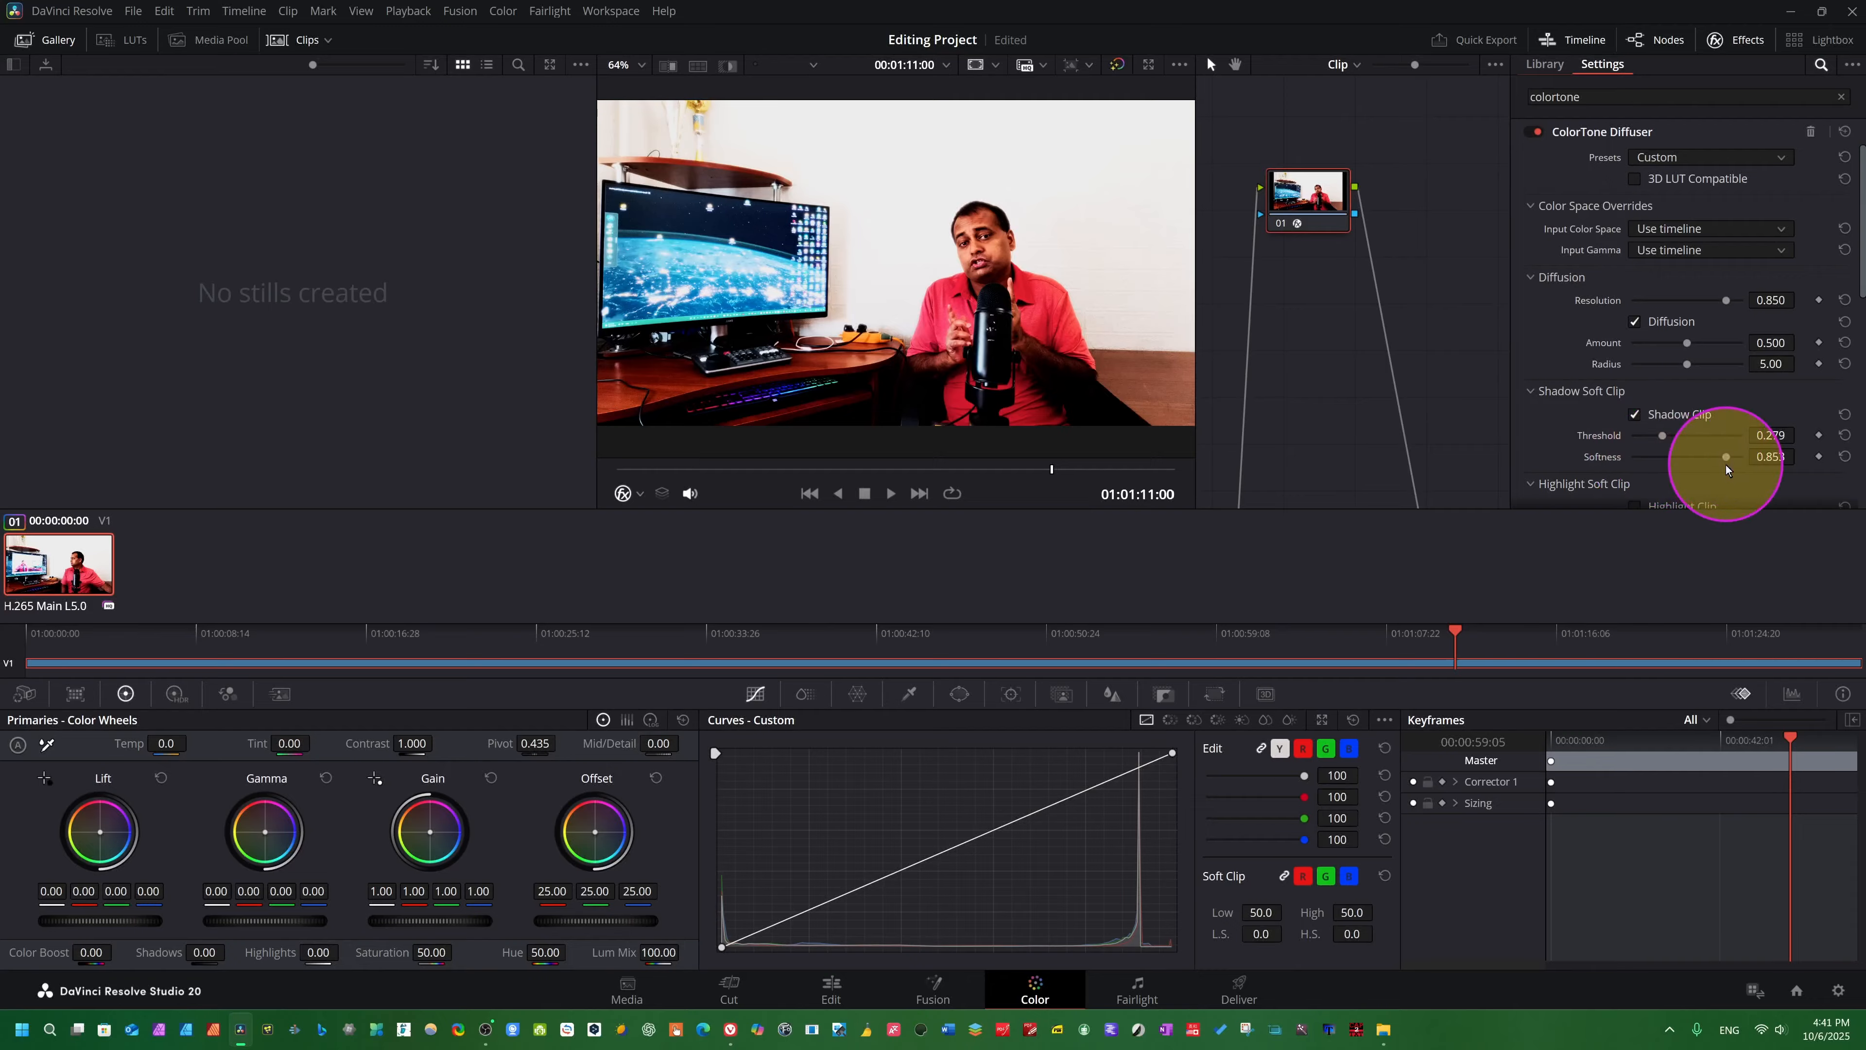
- Enable Highlight Clip in the ColorTone Diffuser and set its Threshold to 0.163 and Softness to 0.473
scroll(1639, 478, down, 3)
click(1635, 285)
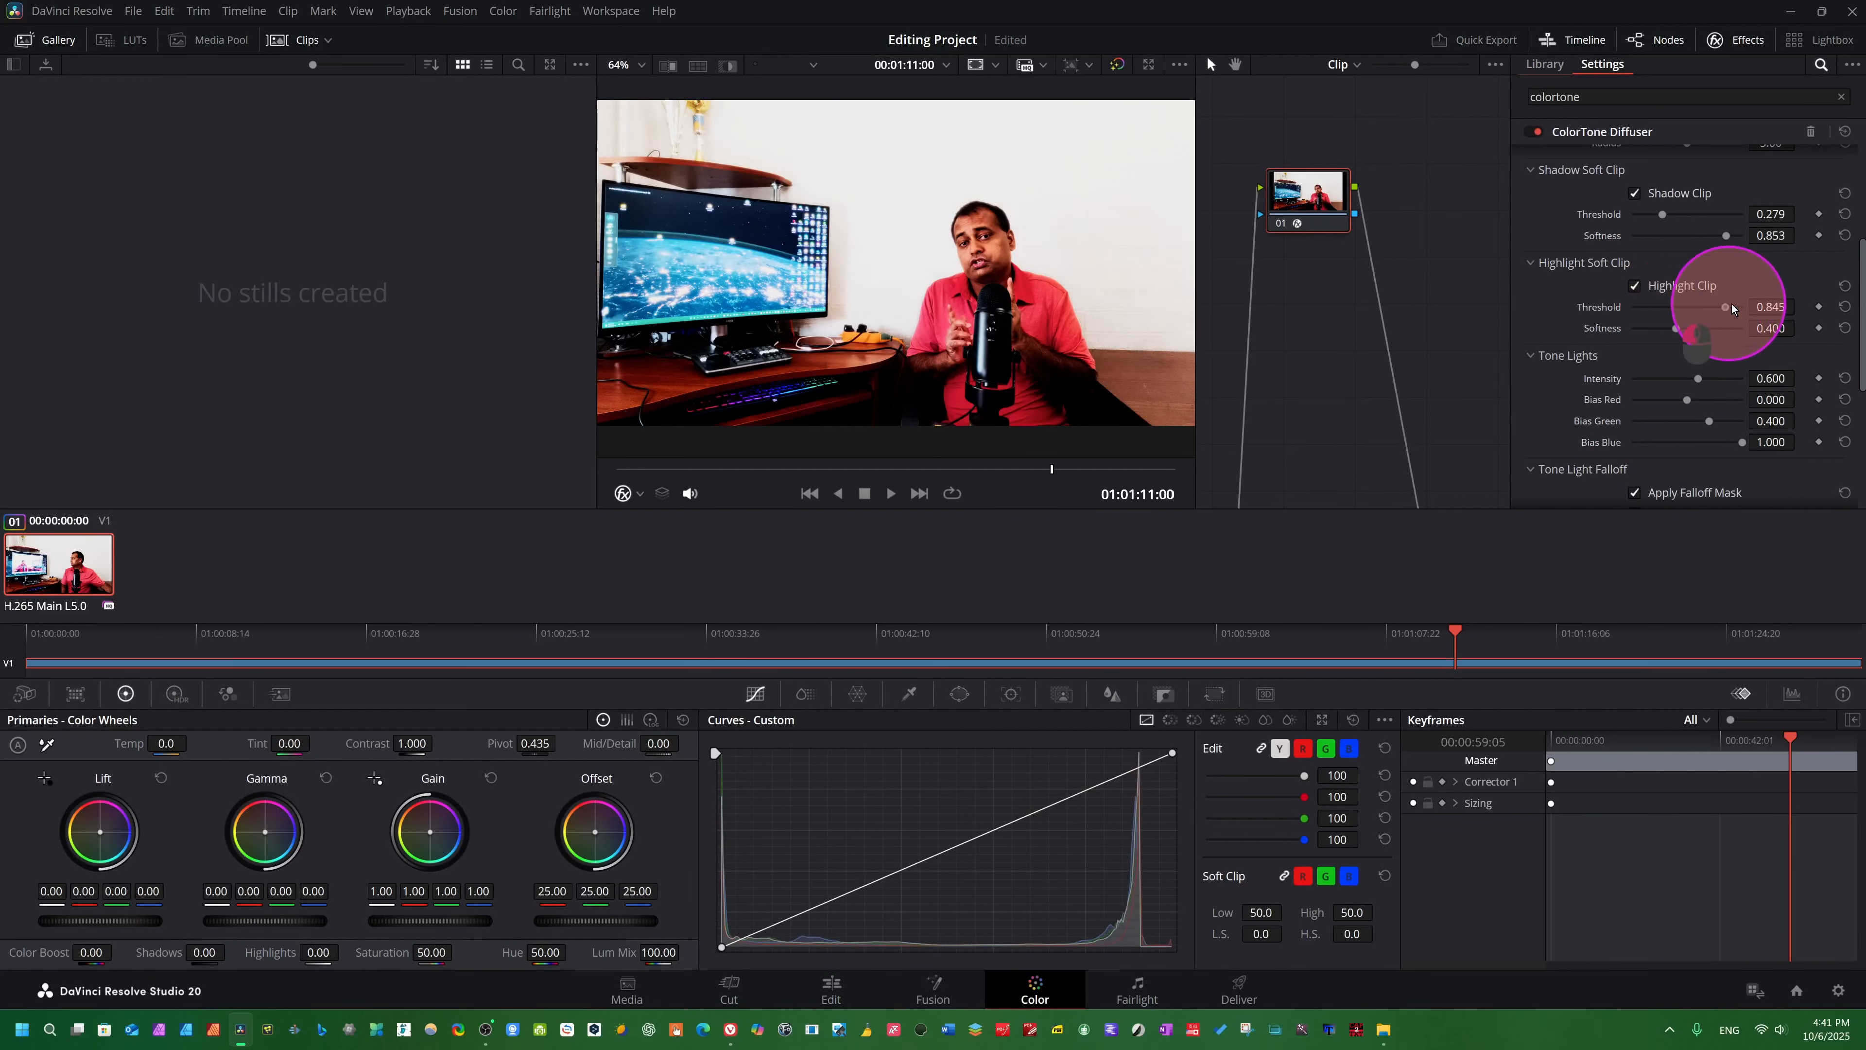
drag(1732, 305, 1684, 331)
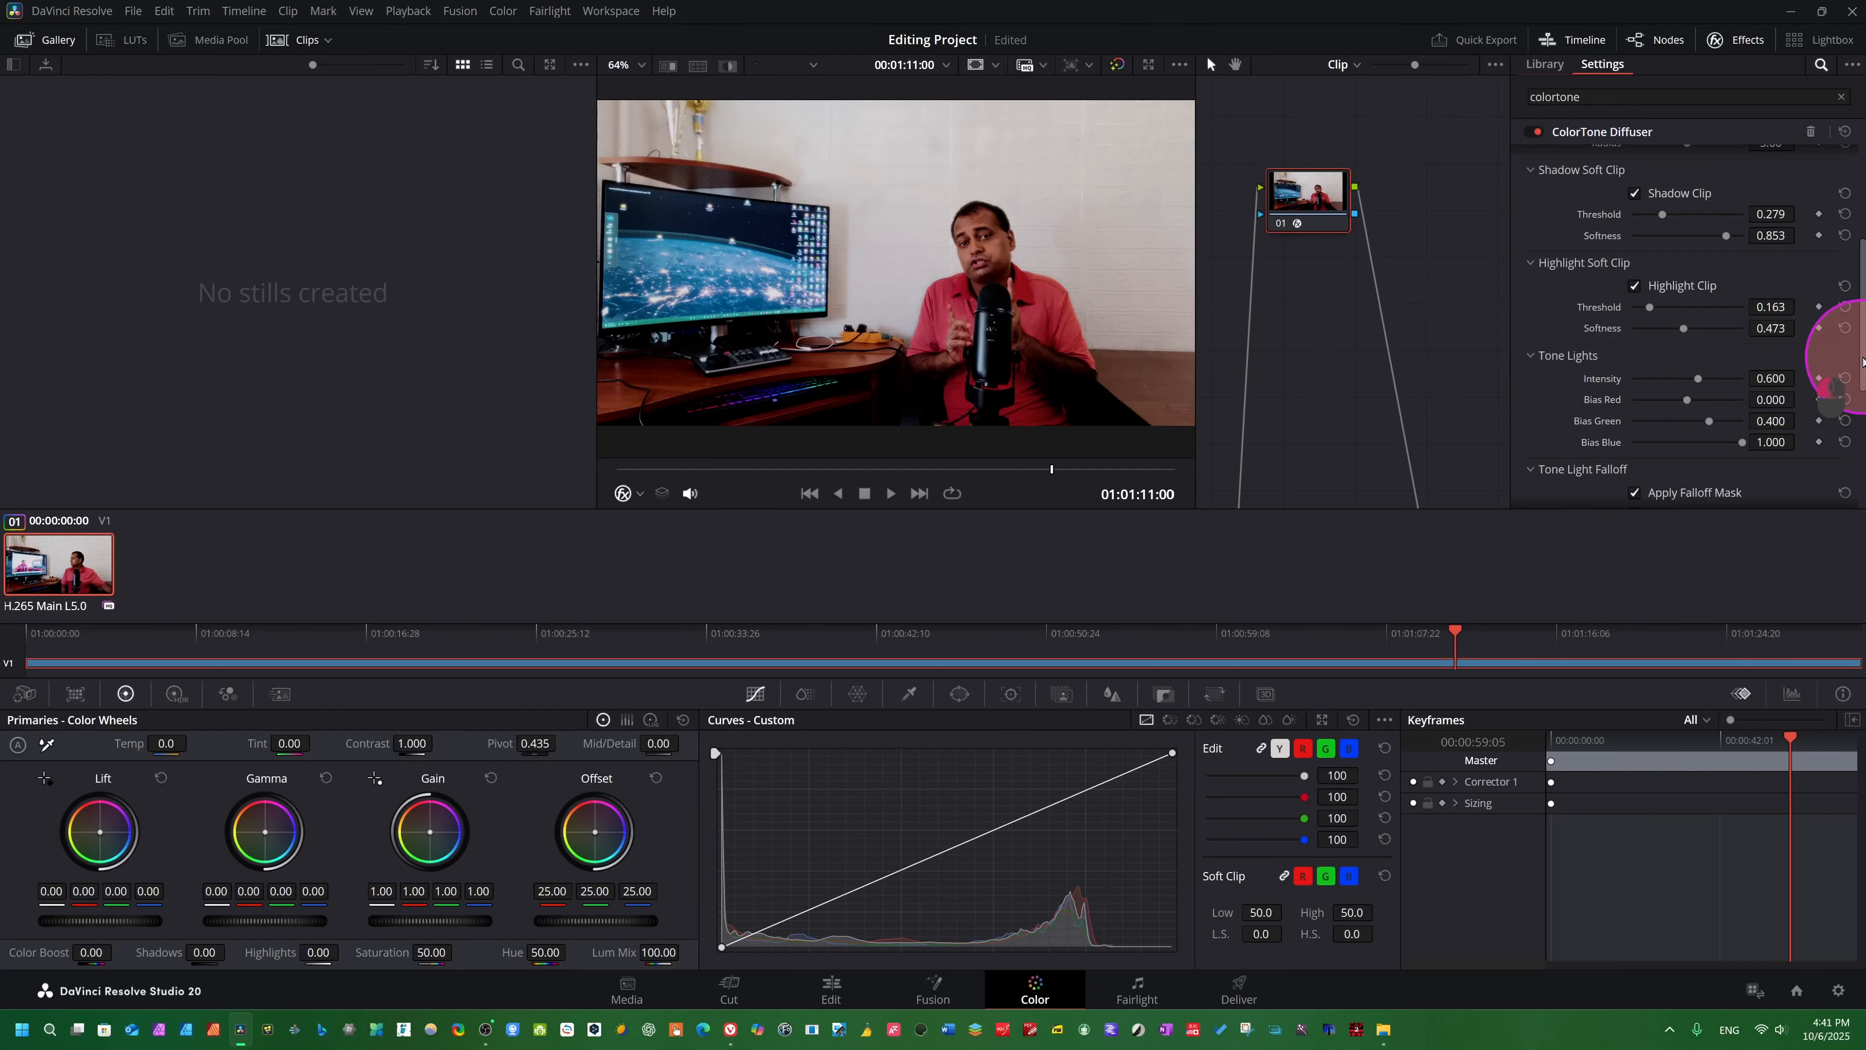
drag(1863, 361, 1853, 217)
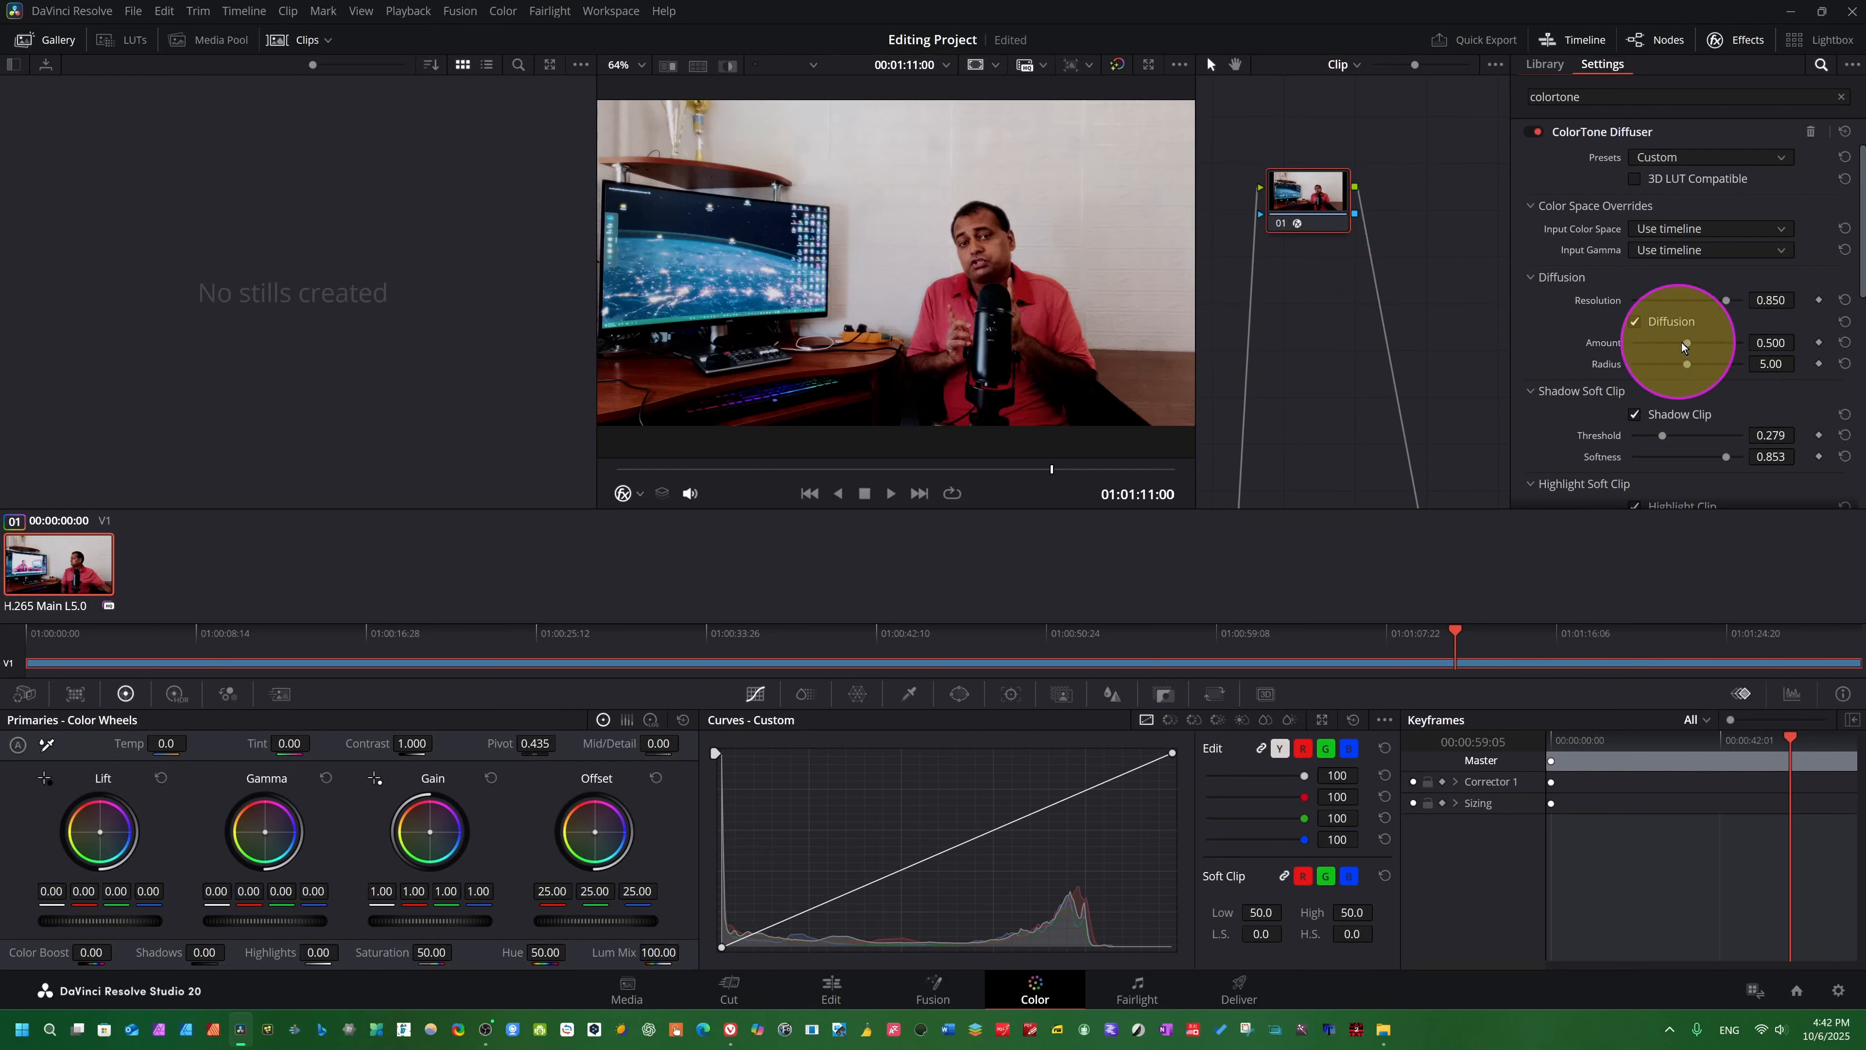
scroll(1731, 357, down, 10)
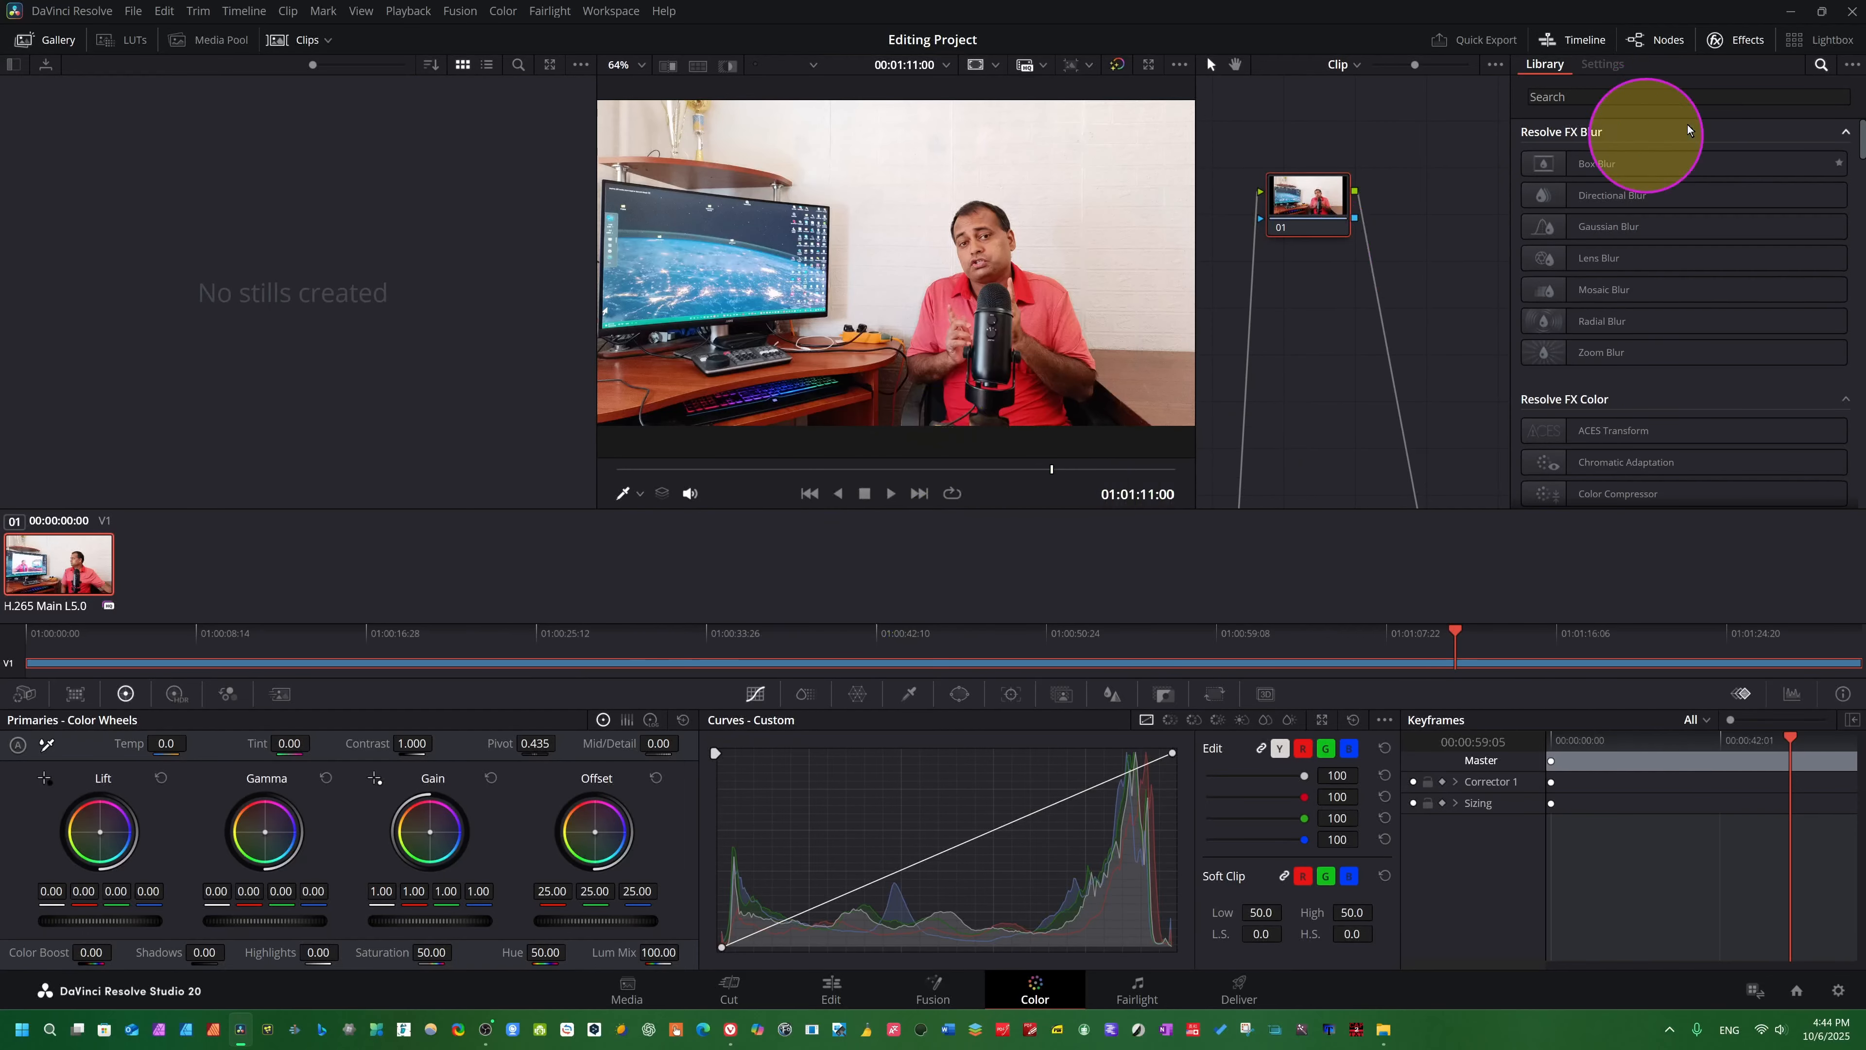
- Search the effects library for "split" and apply the Split Tone effect to node 01
click(1649, 95)
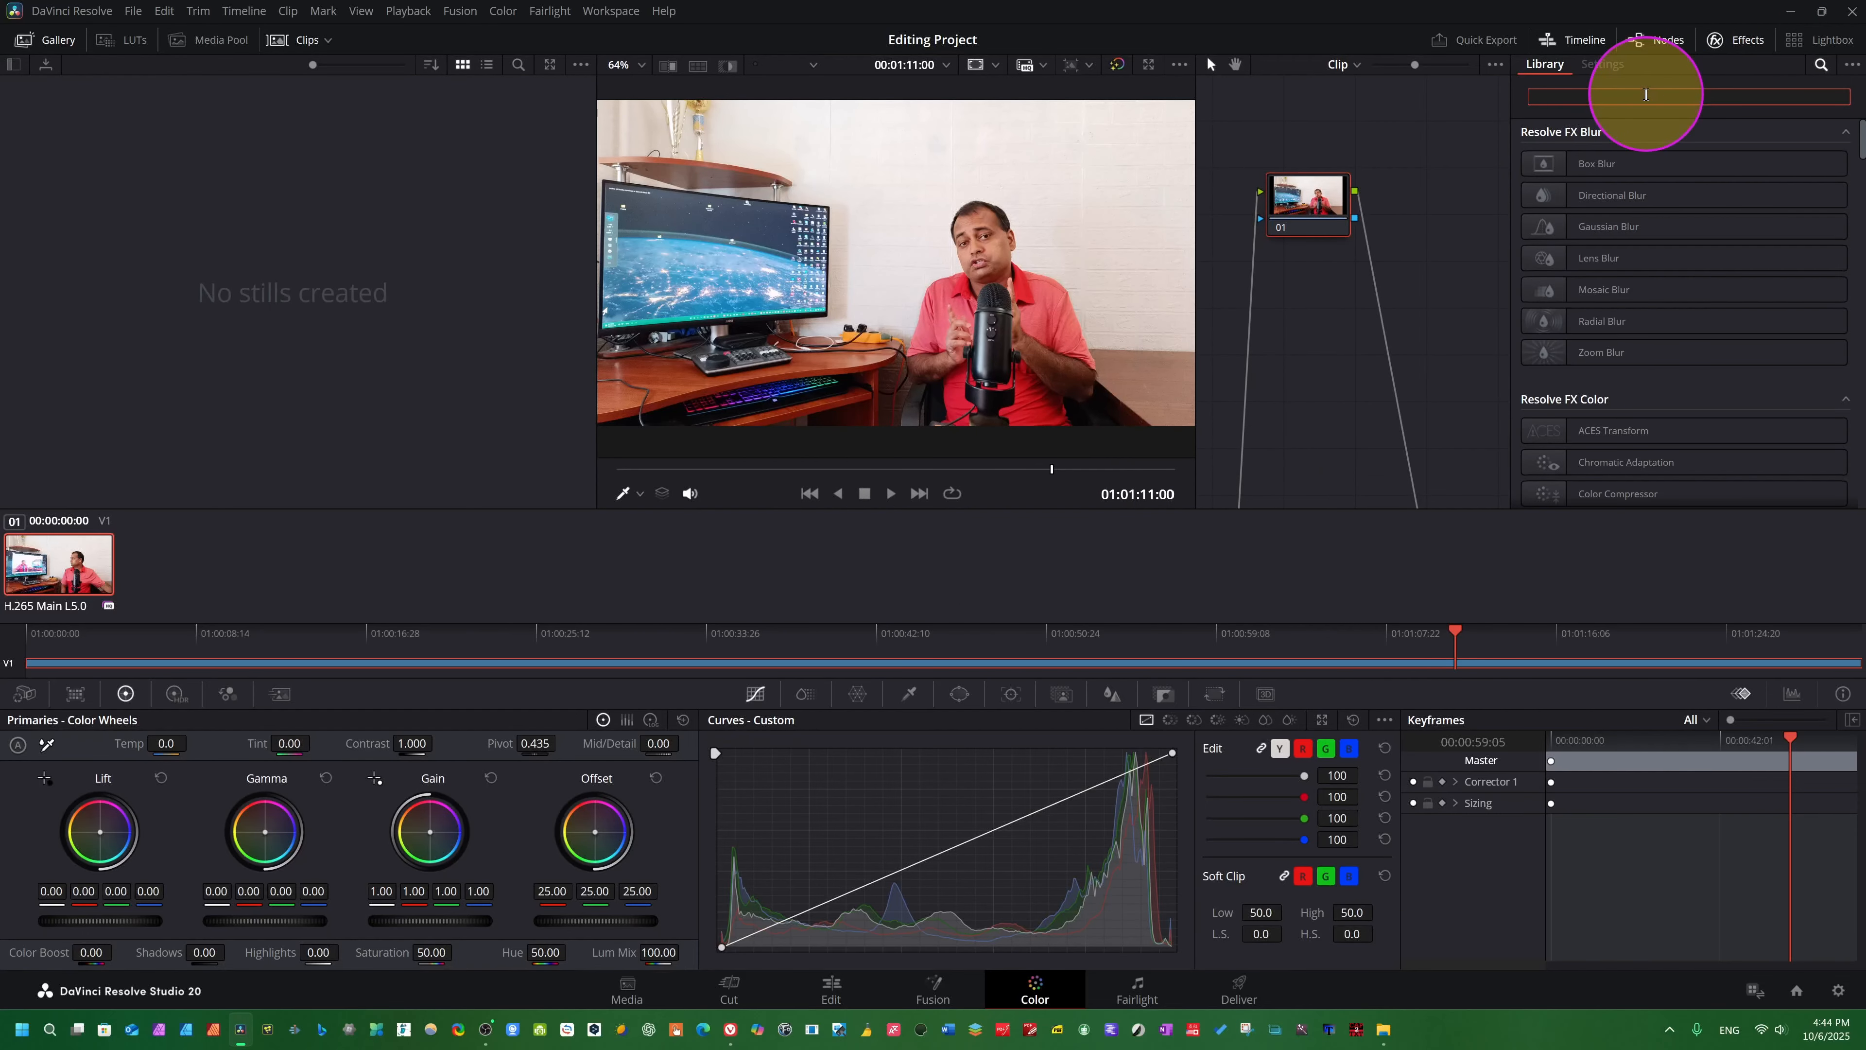
text(split)
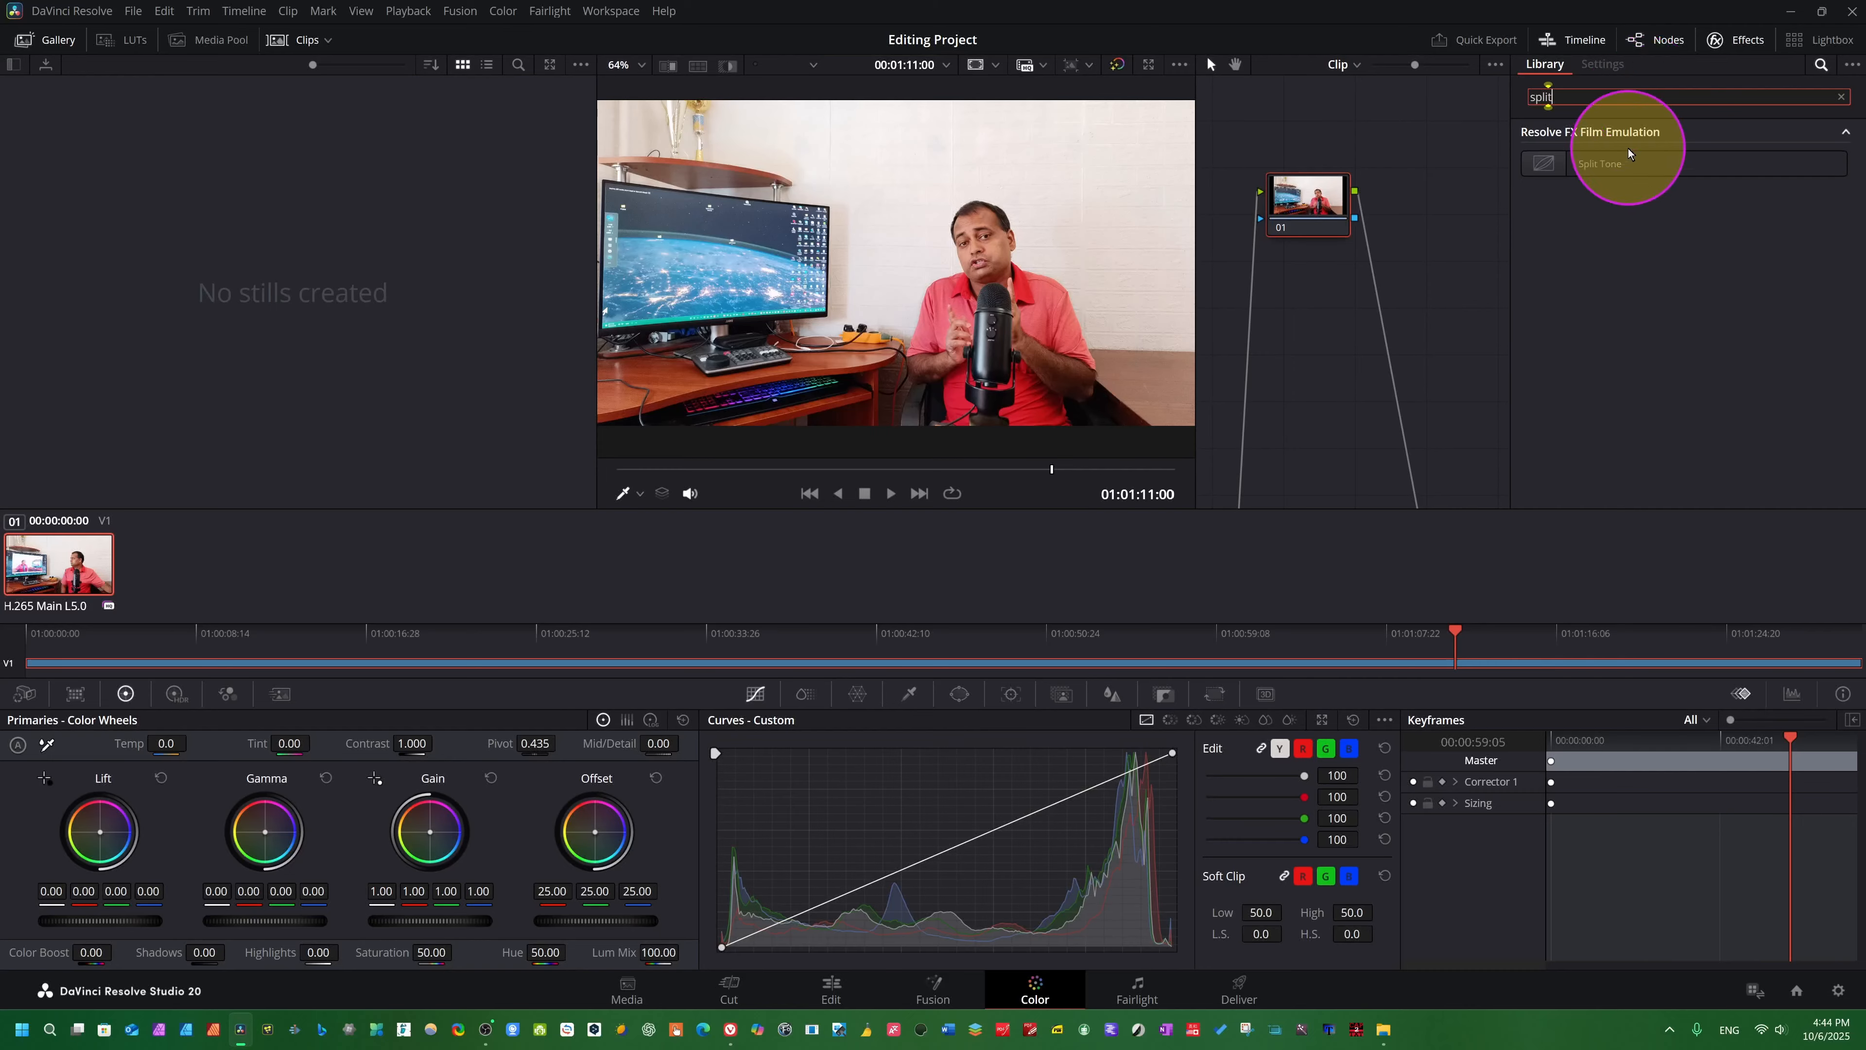
click(1653, 163)
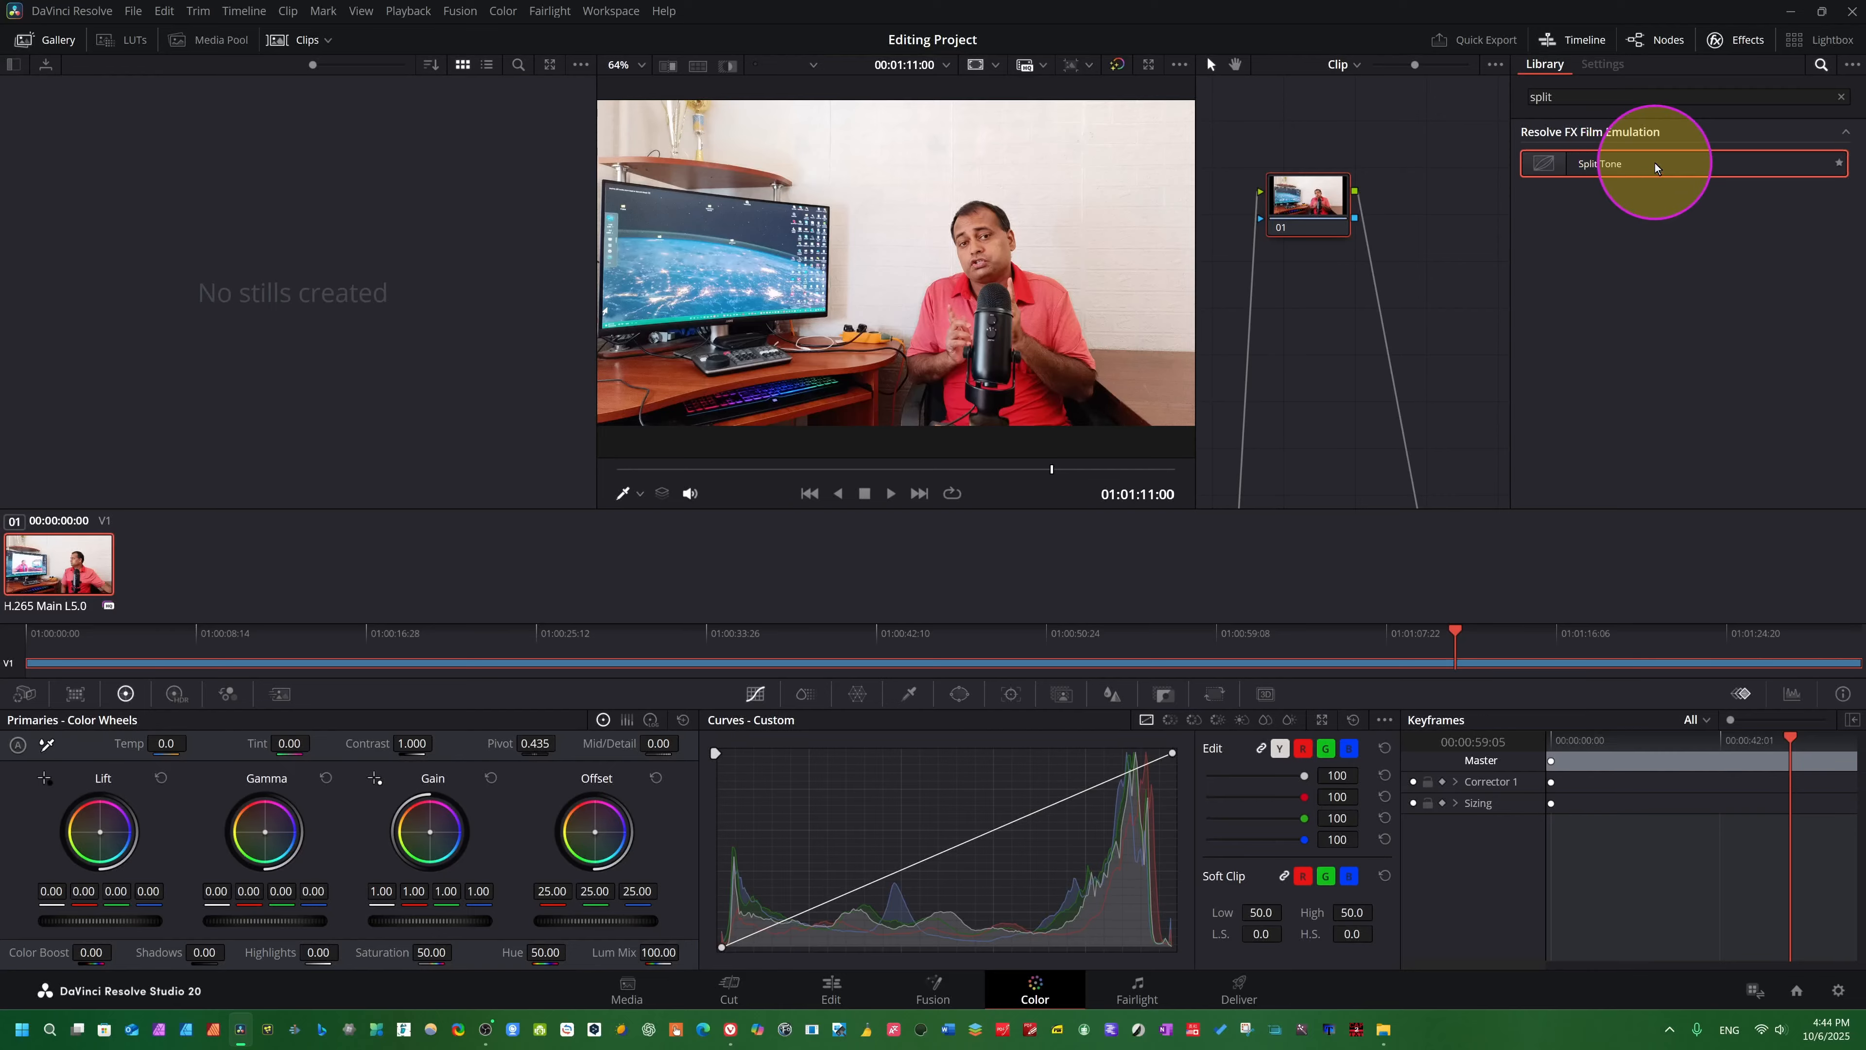
drag(1726, 169, 1294, 205)
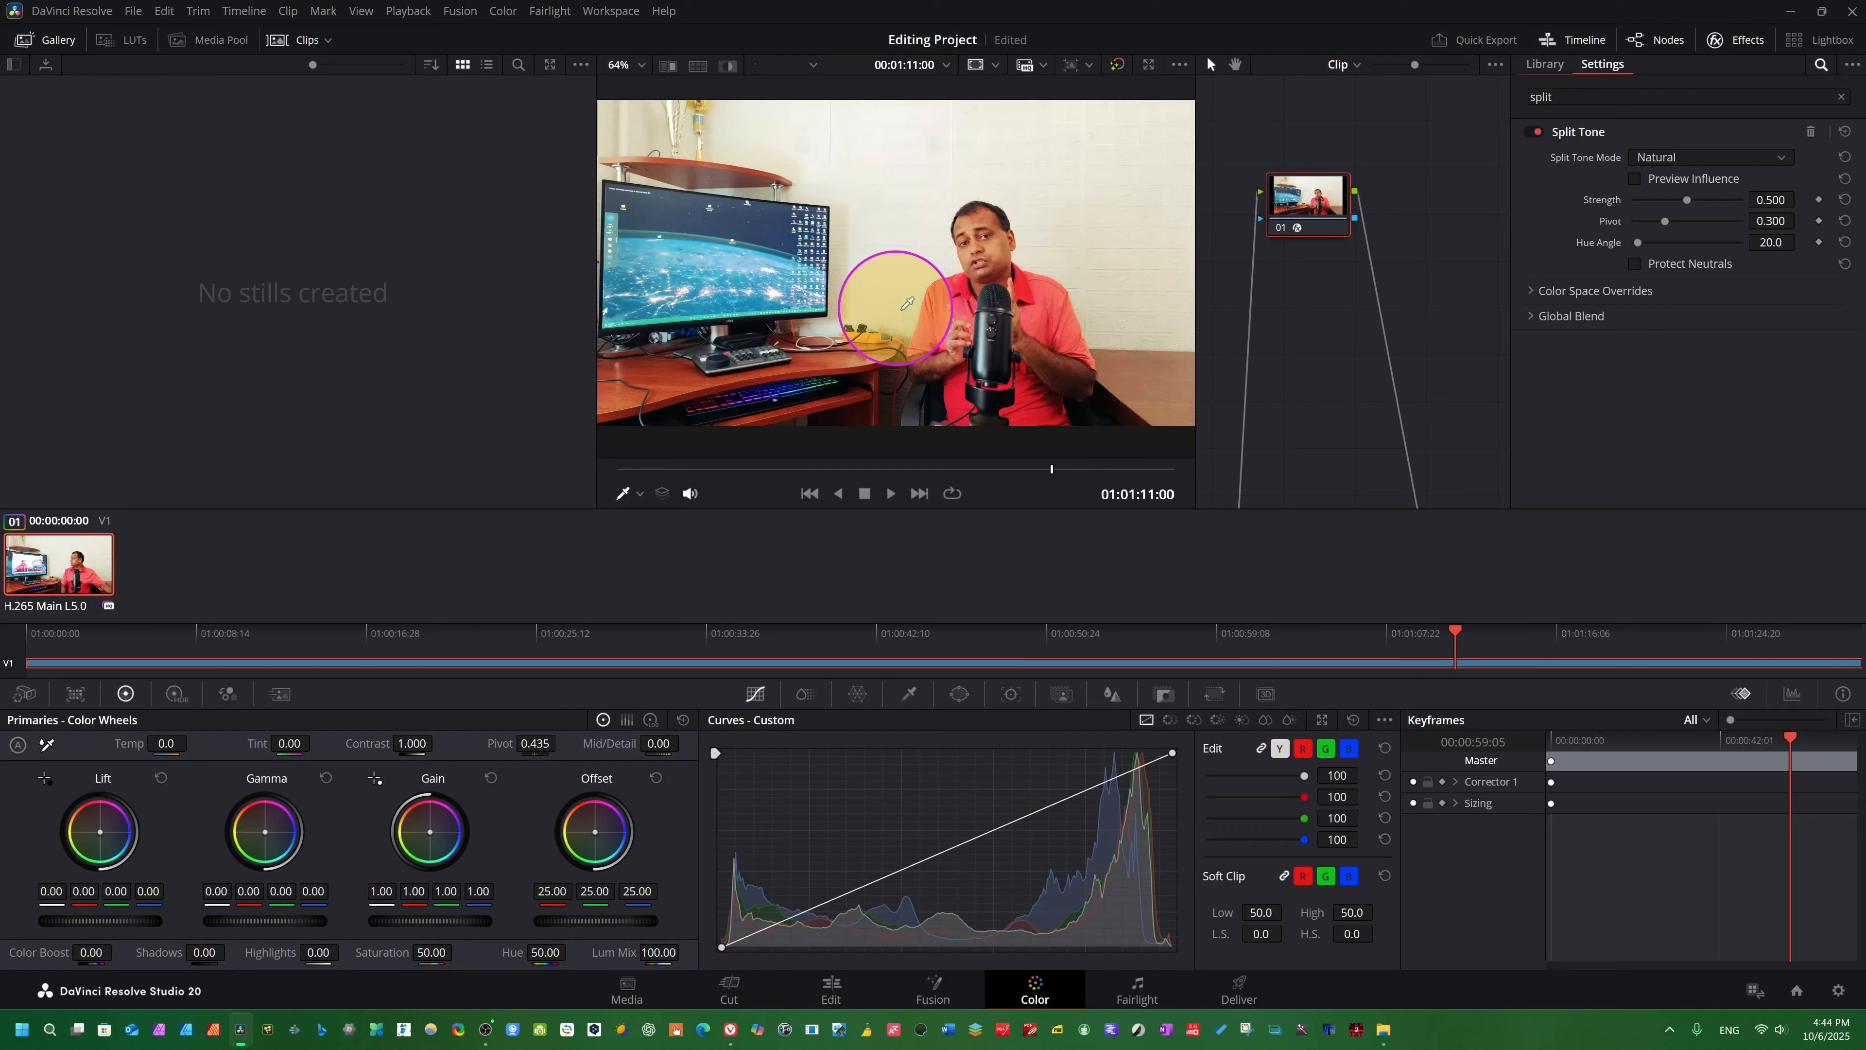
- Play short stretches of the clip and undo and redo Split Tone to compare the image with and without it
key(space)
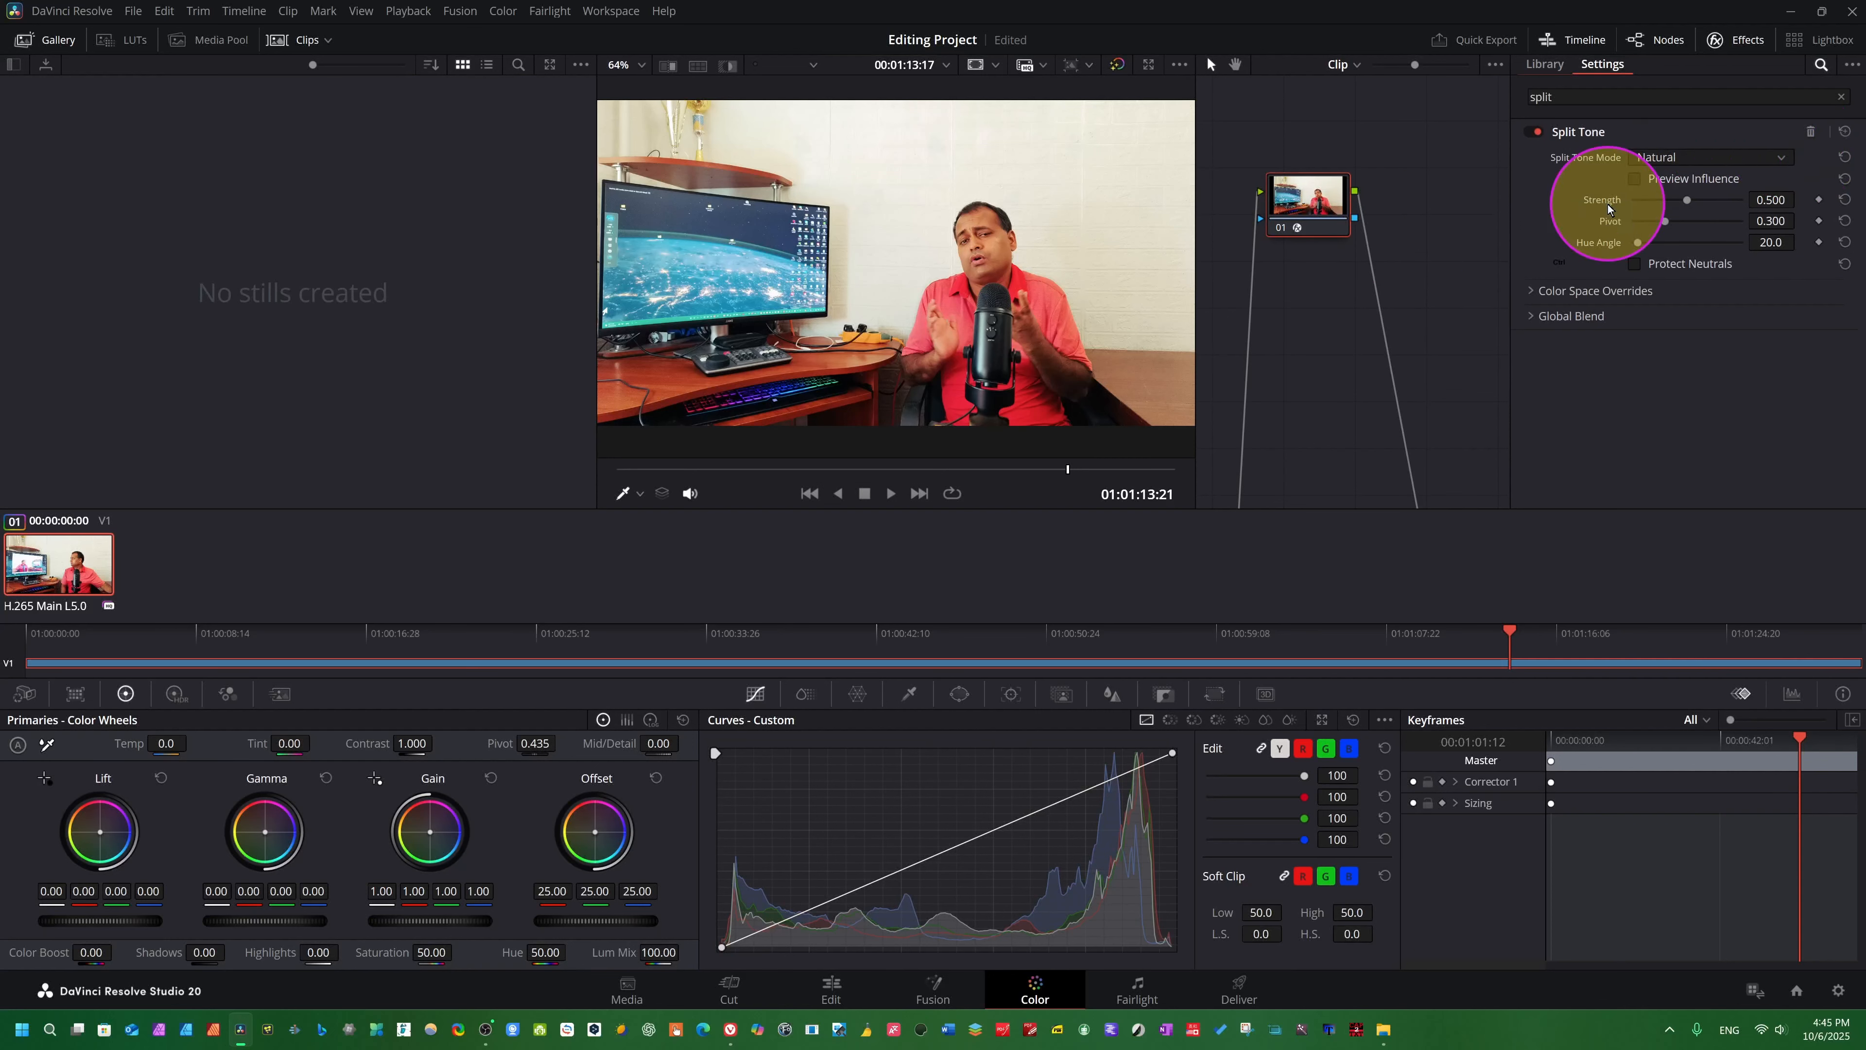
key(ctrl+z)
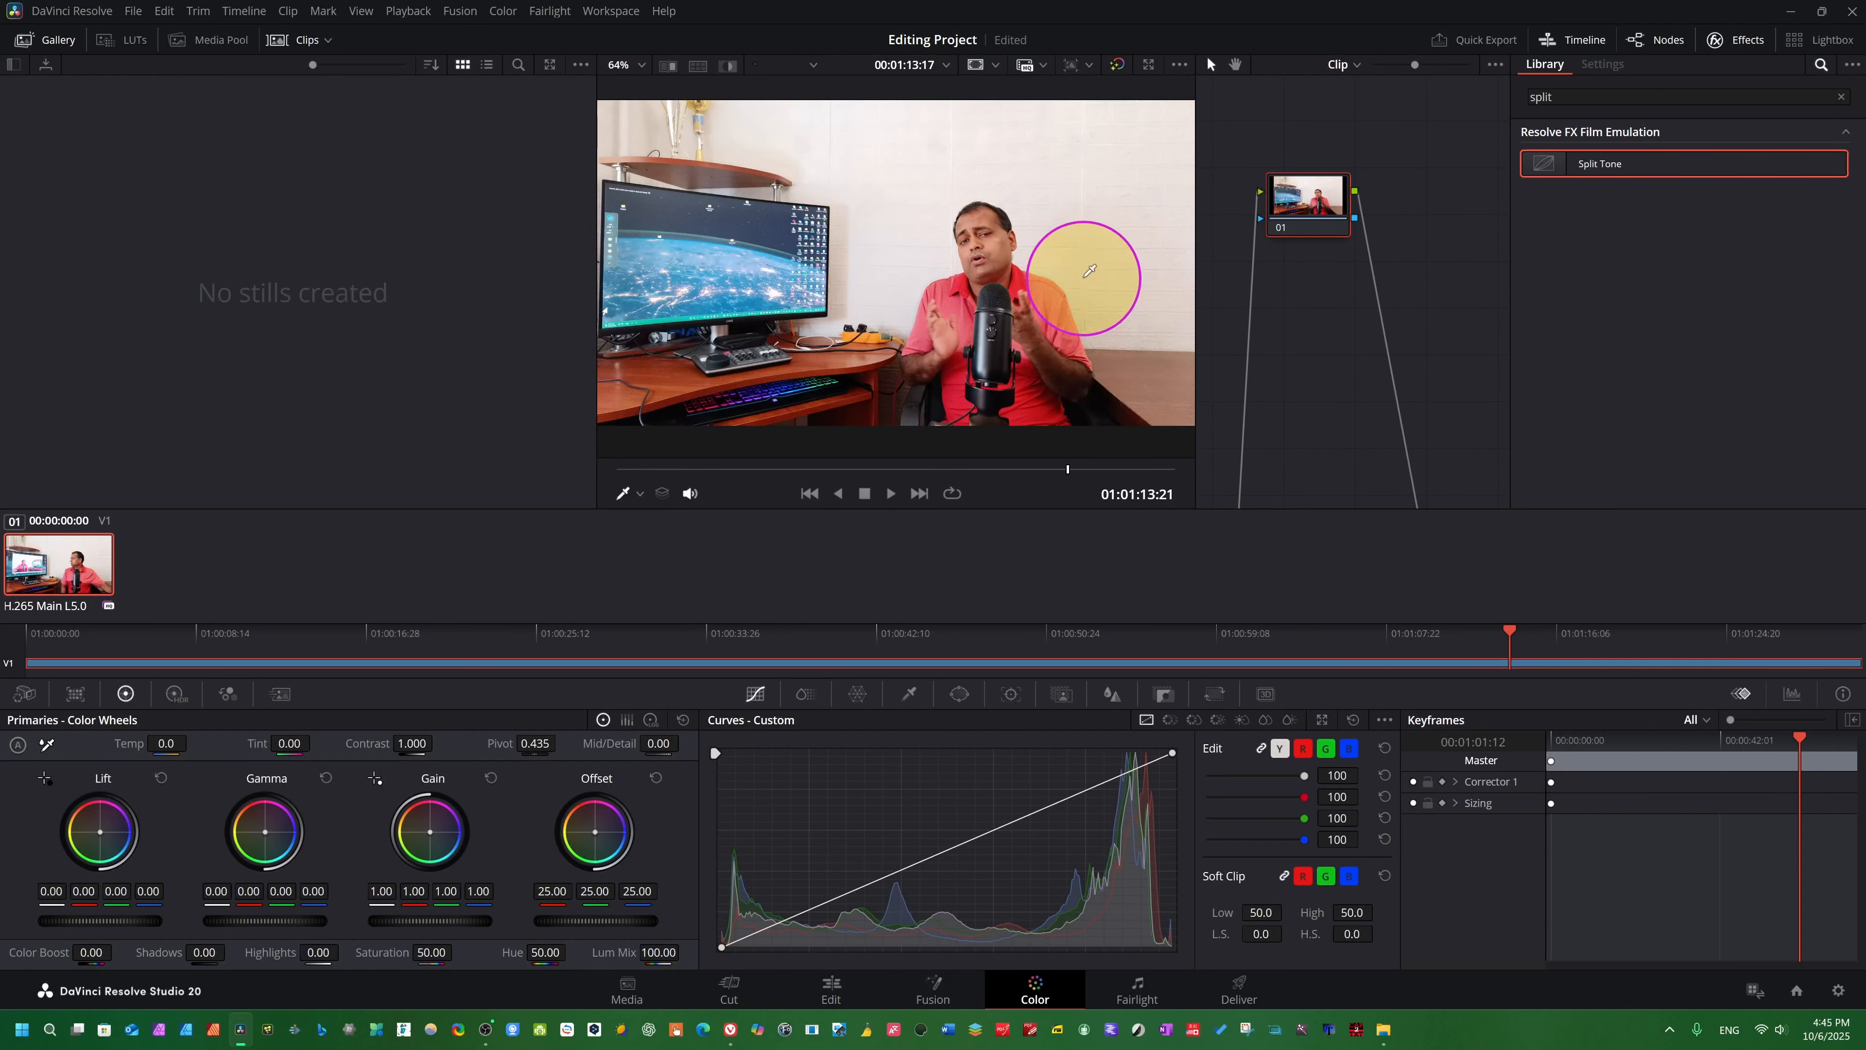
key(ctrl+shift+z)
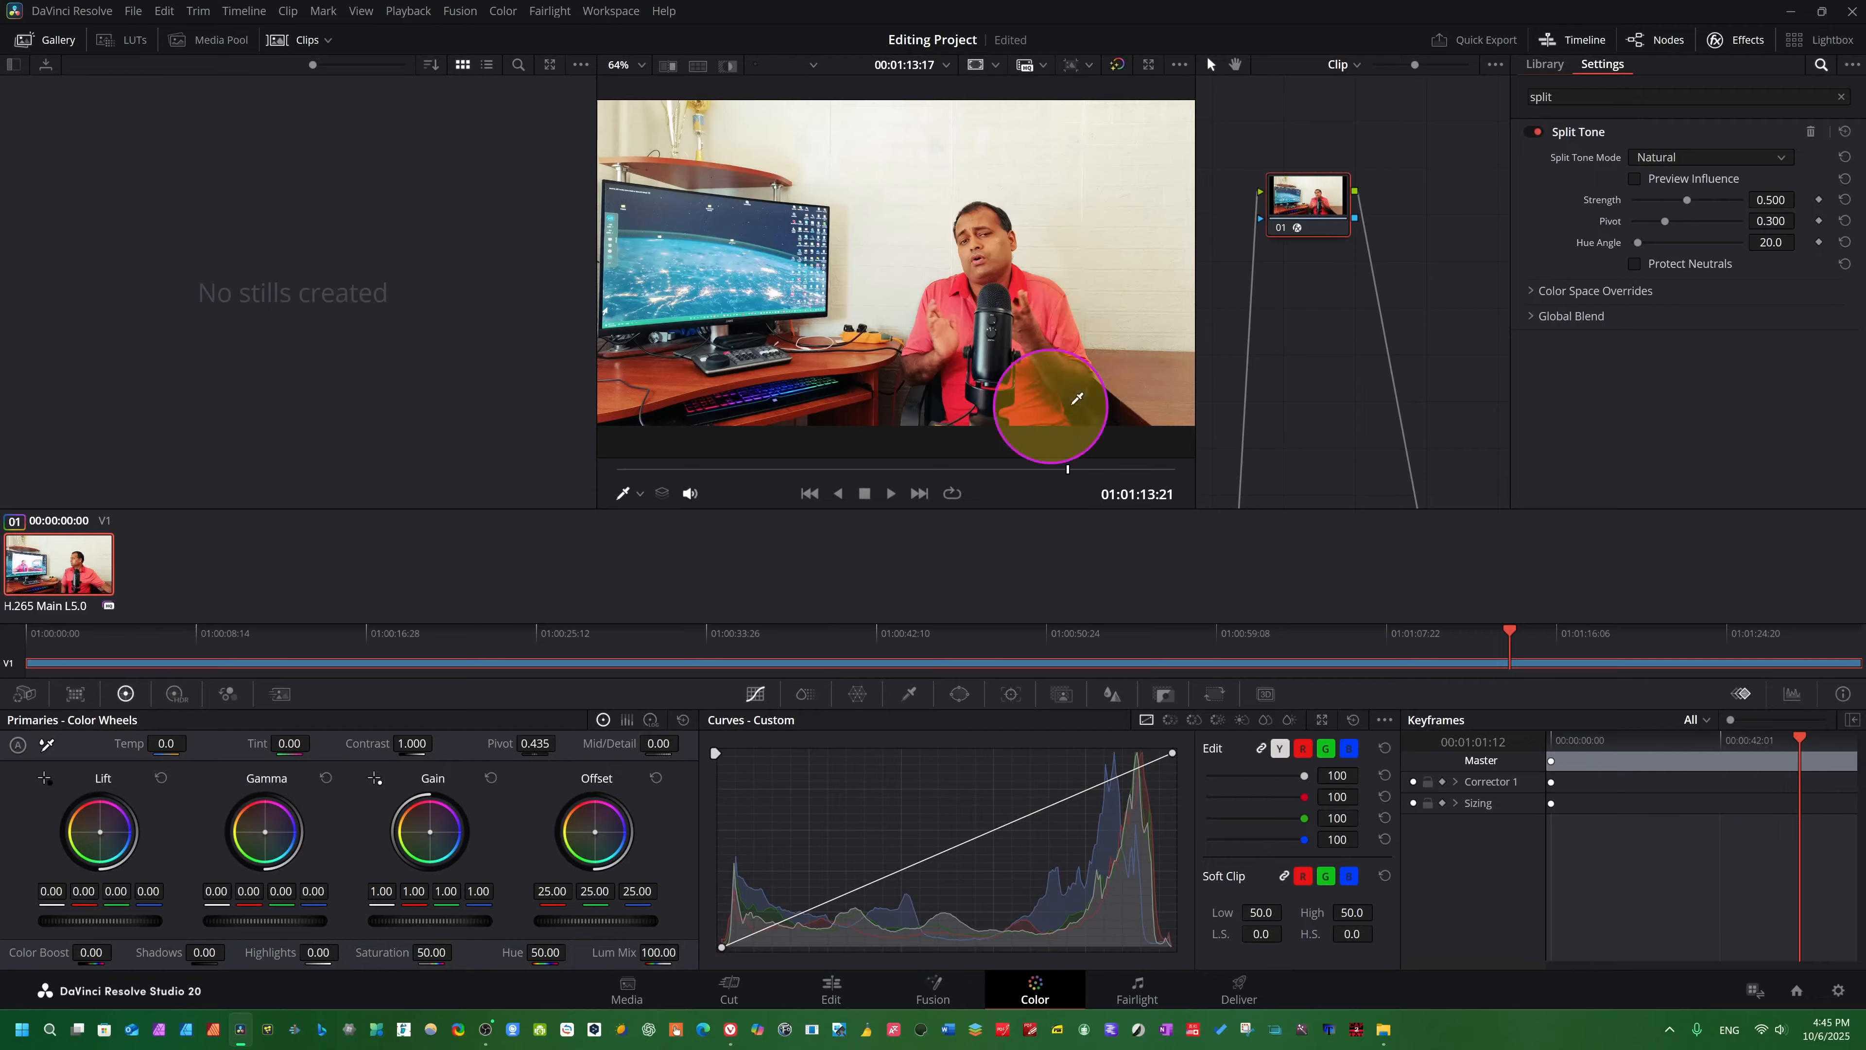
key(space)
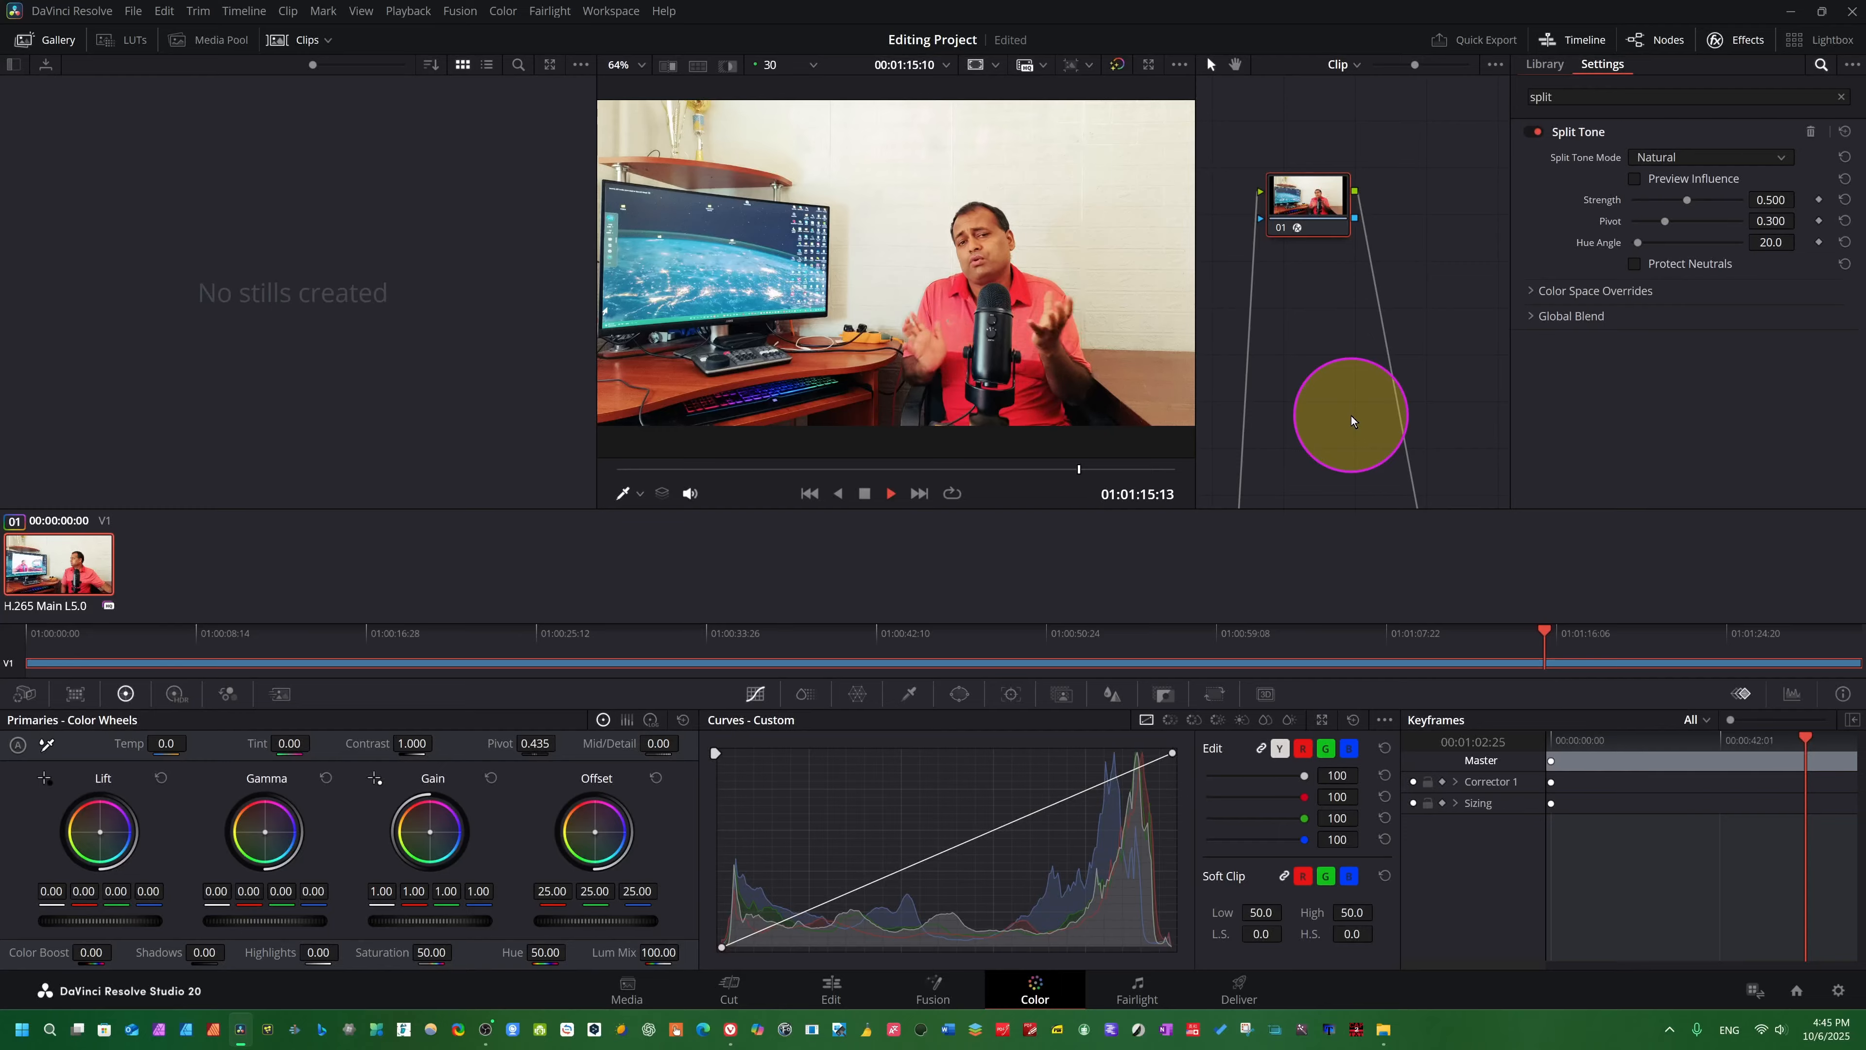
key(space)
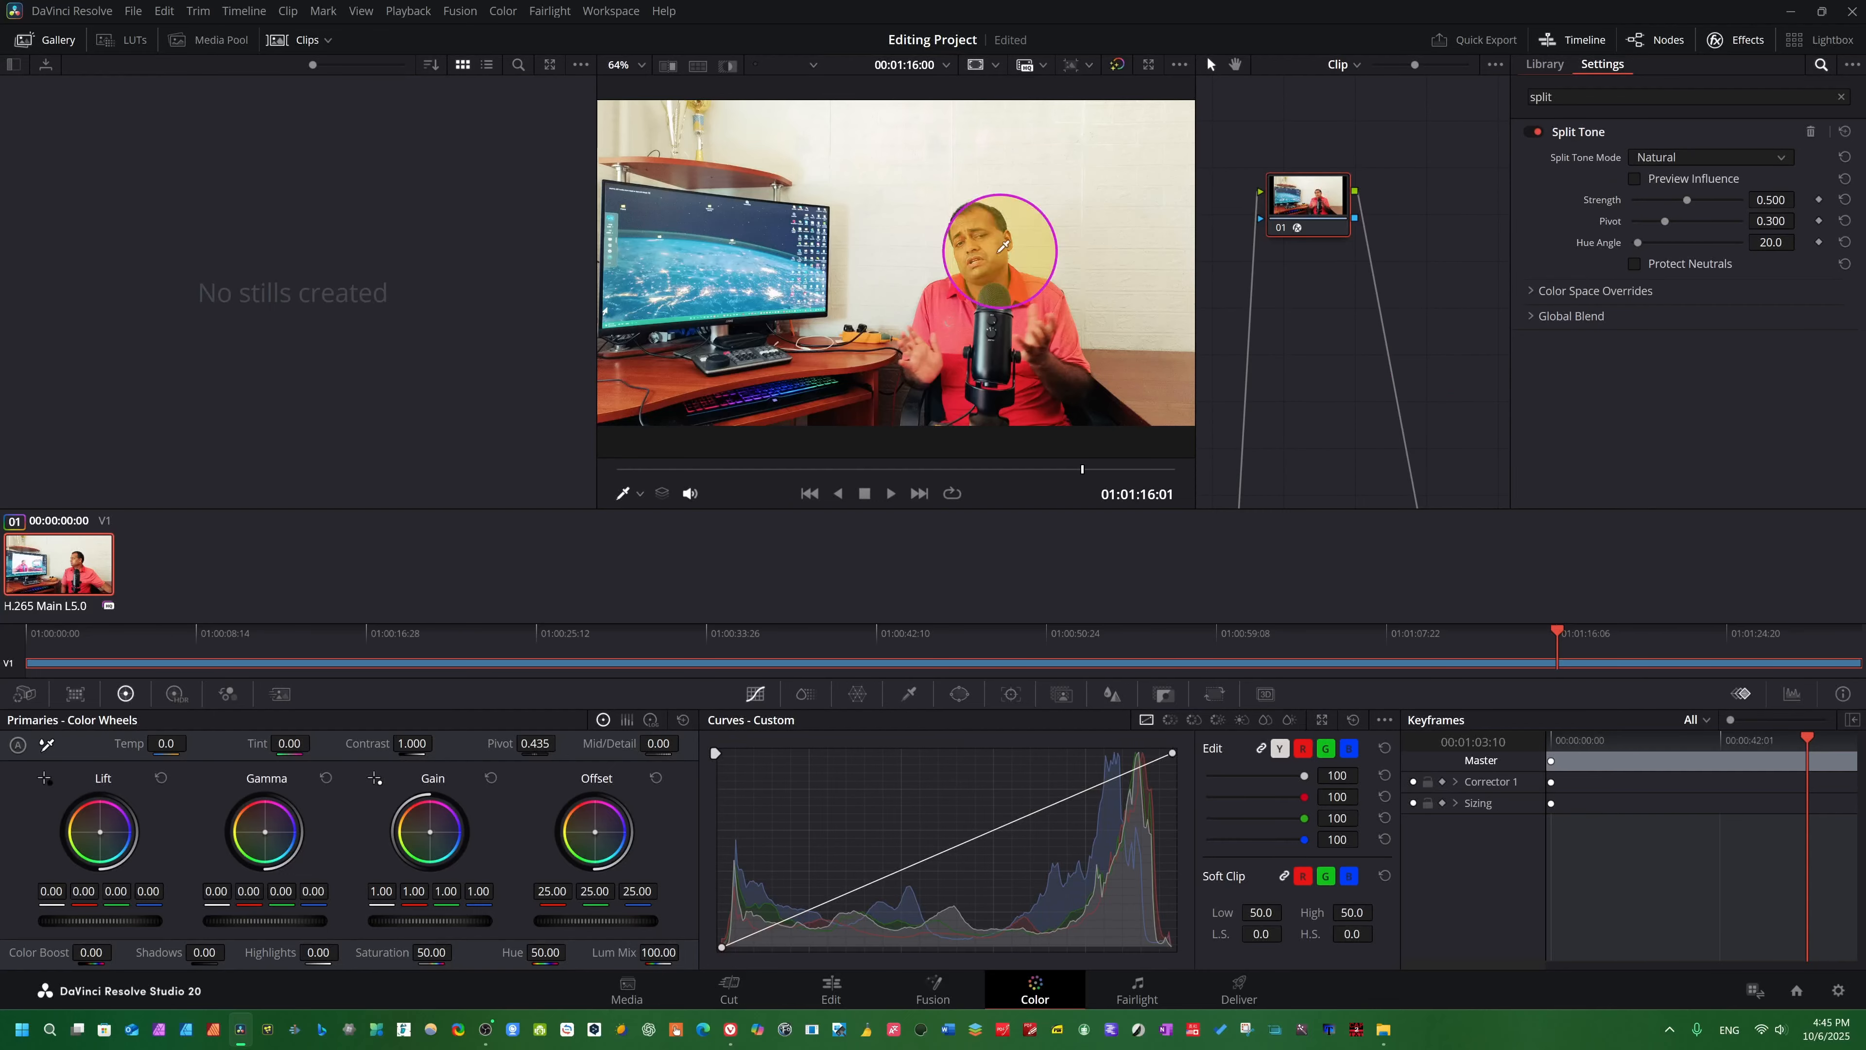
key(space)
key(space)
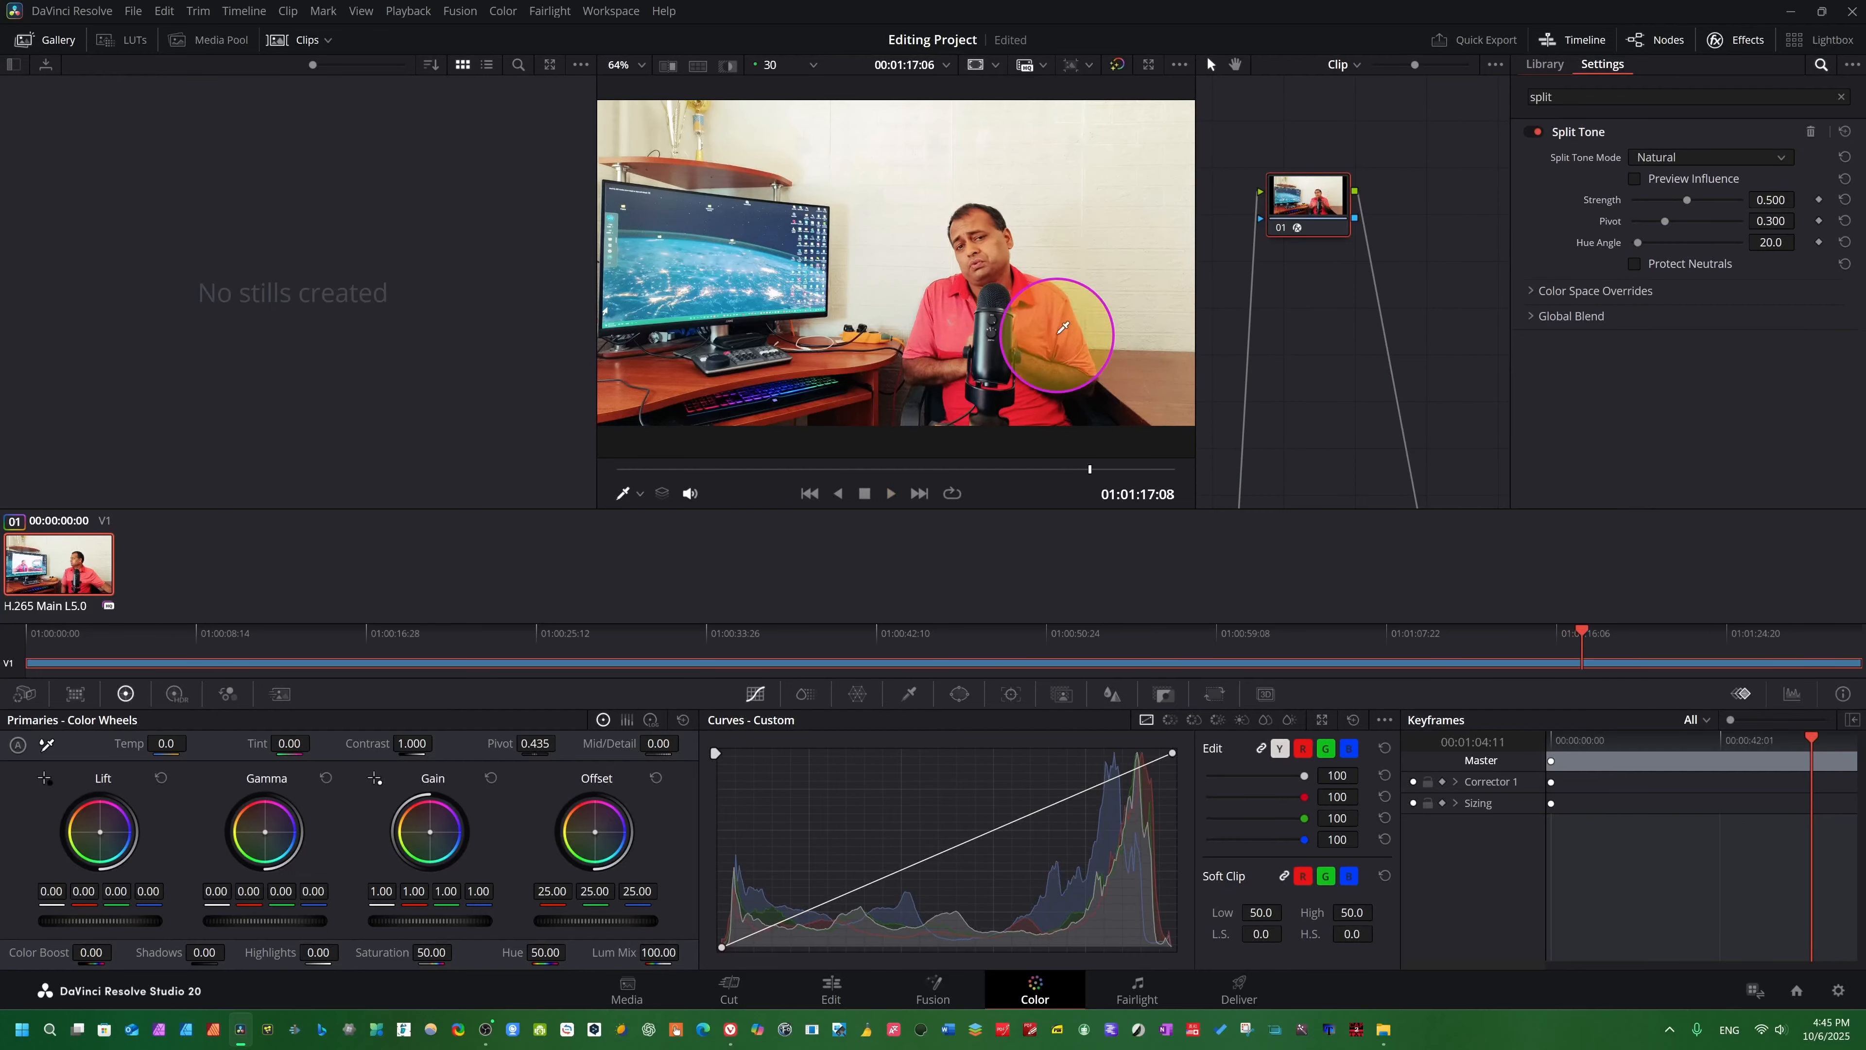
- Try the Strong Split Tone mode during playback and move the playhead back to about 00:00:56:15
click(1776, 157)
click(1650, 198)
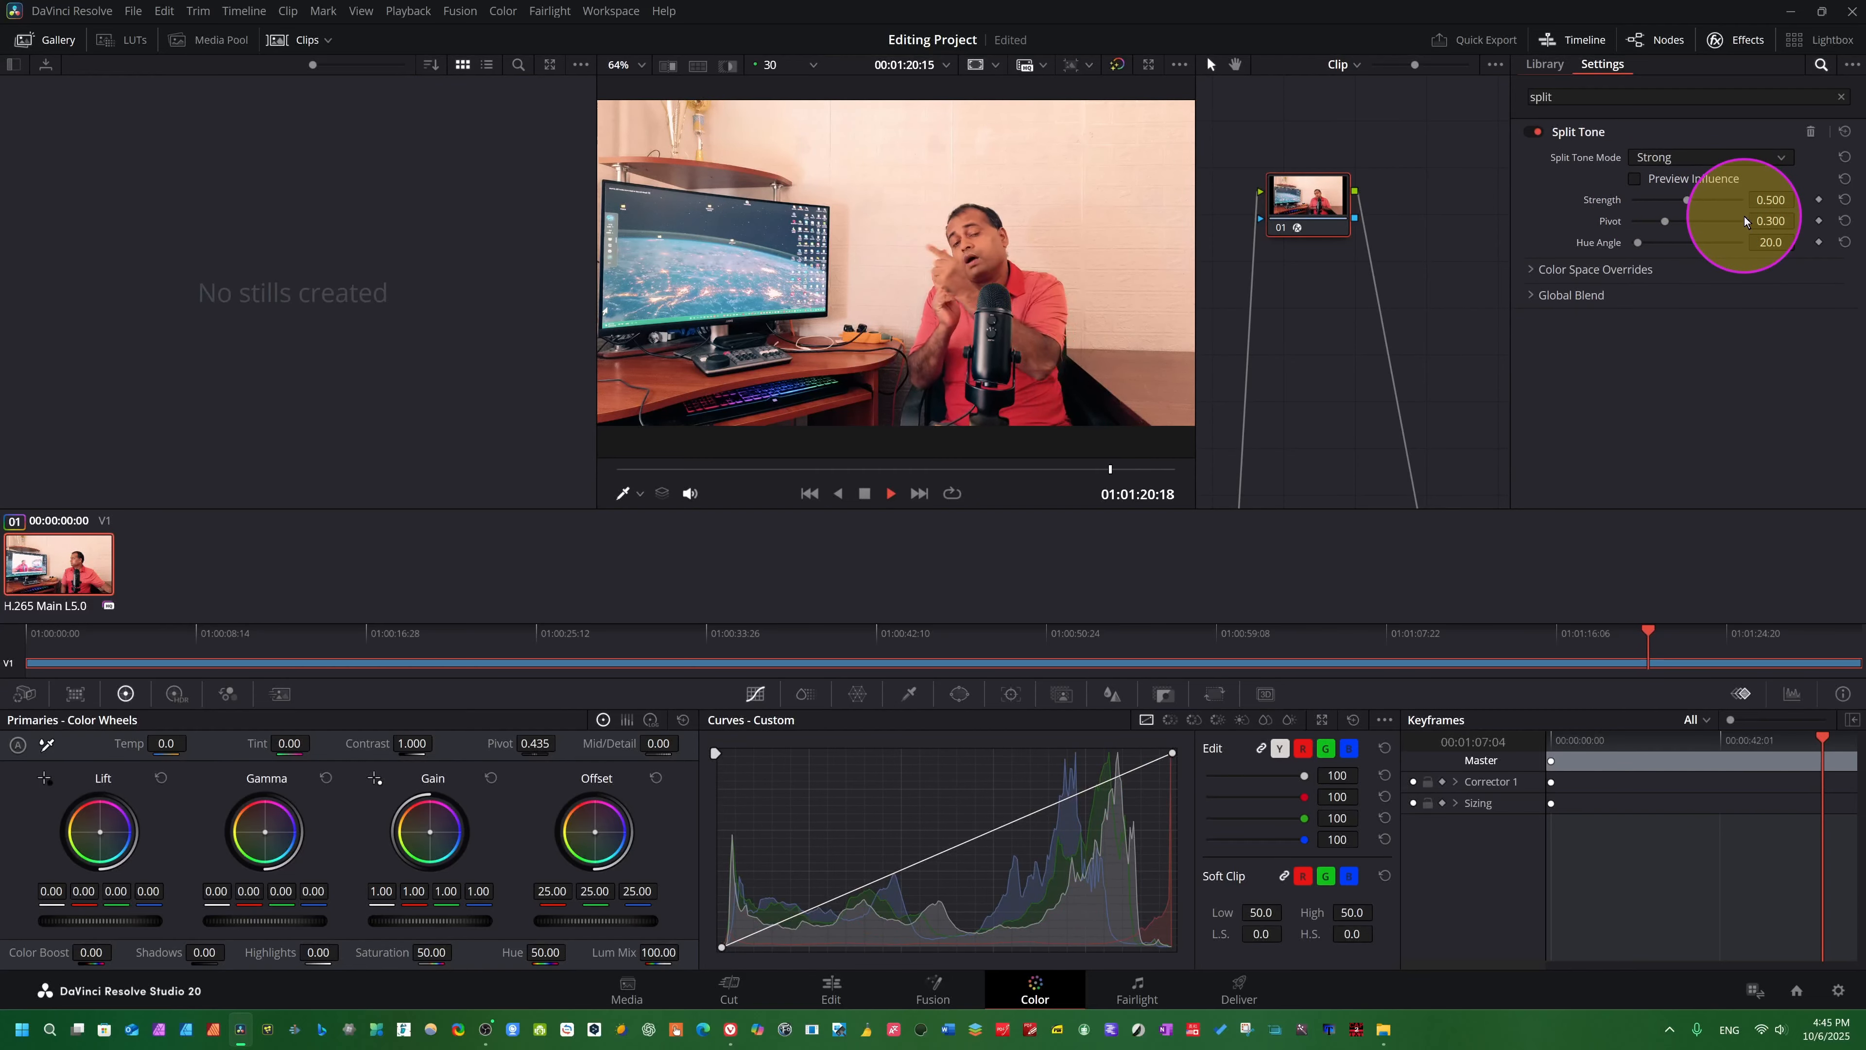
key(space)
click(1158, 662)
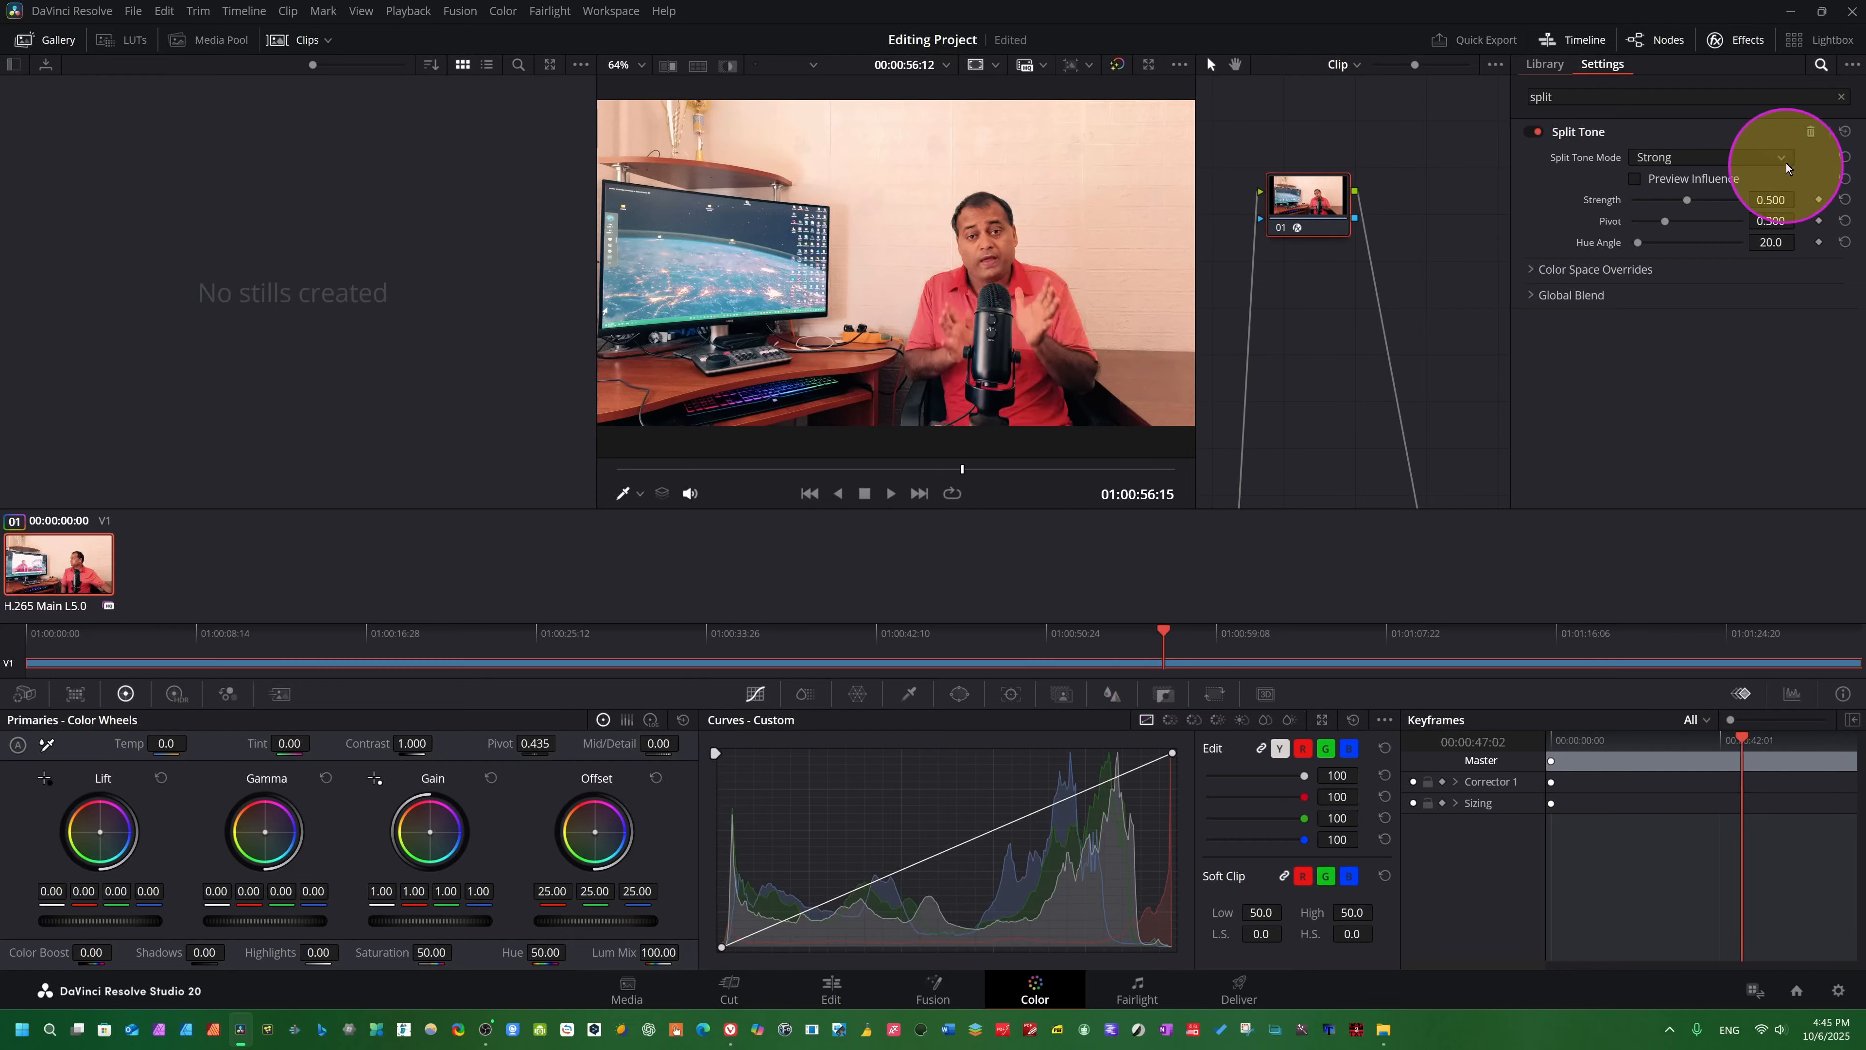
- Try the Custom Split Tone mode and play the clip briefly to judge the look
click(1785, 159)
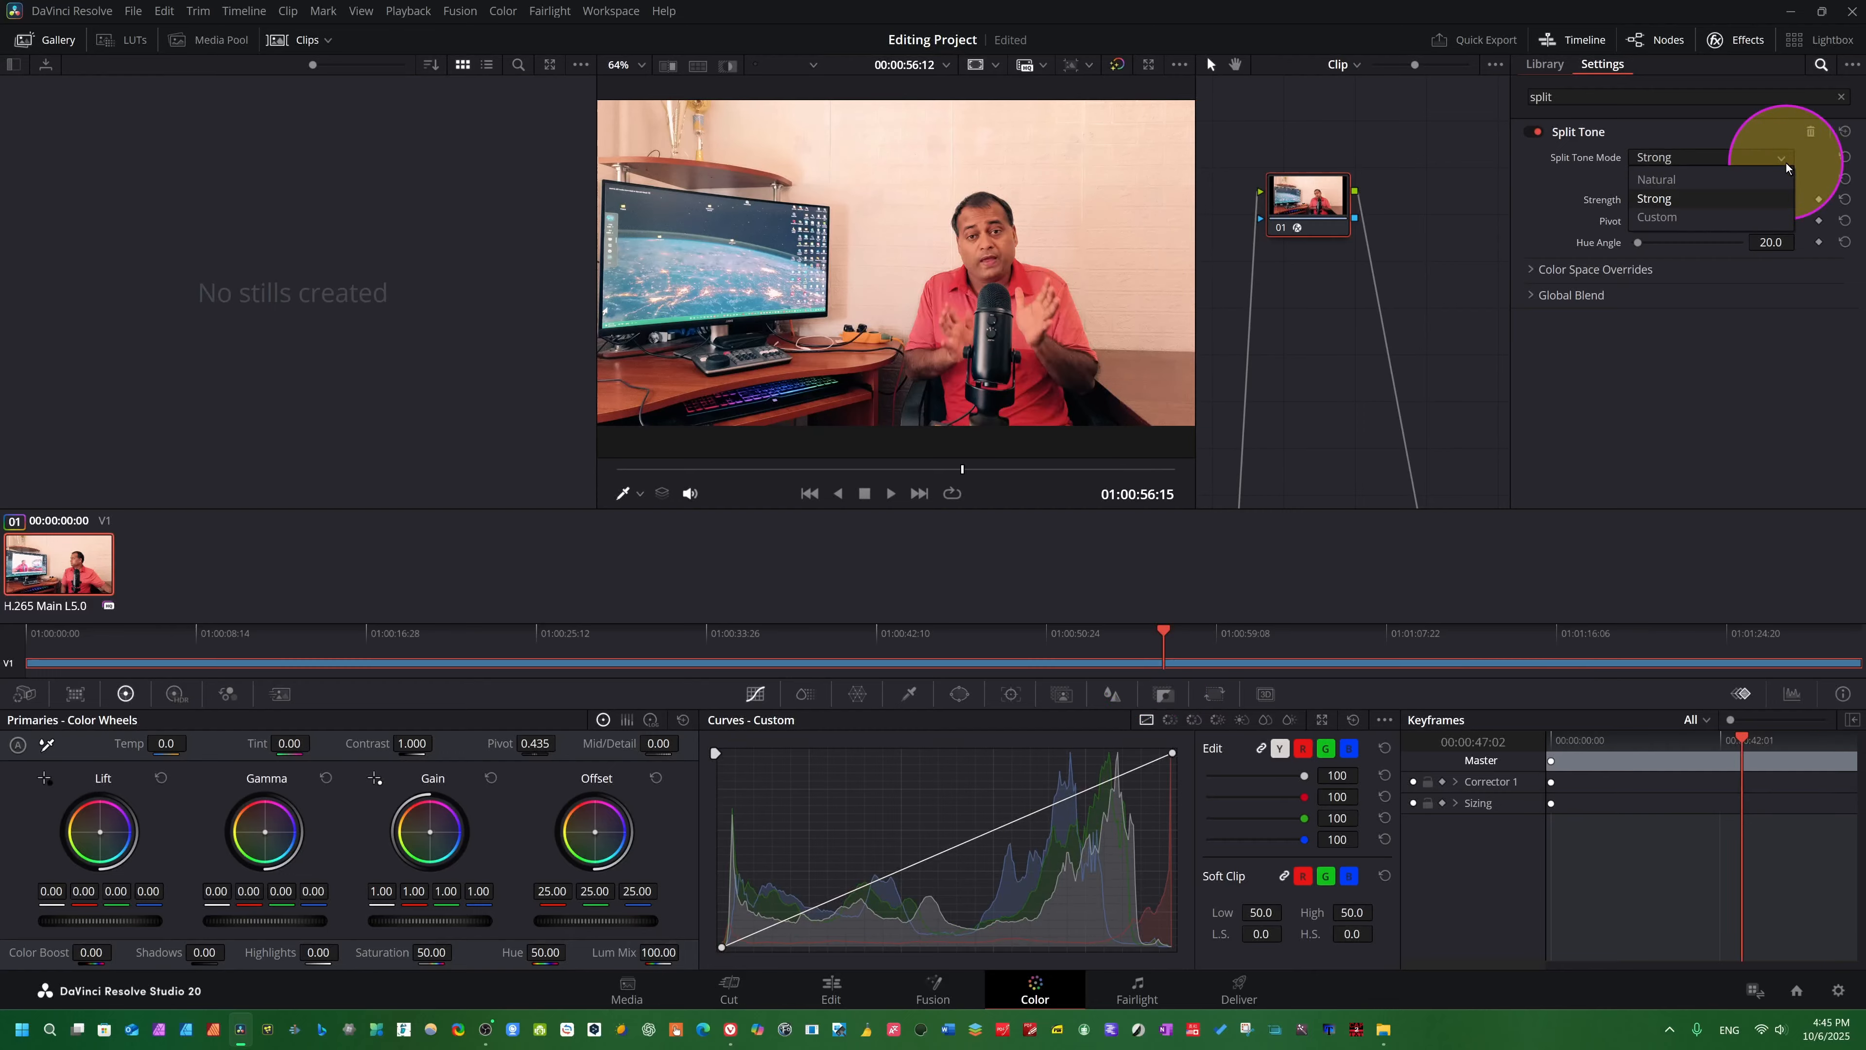
click(1669, 219)
key(space)
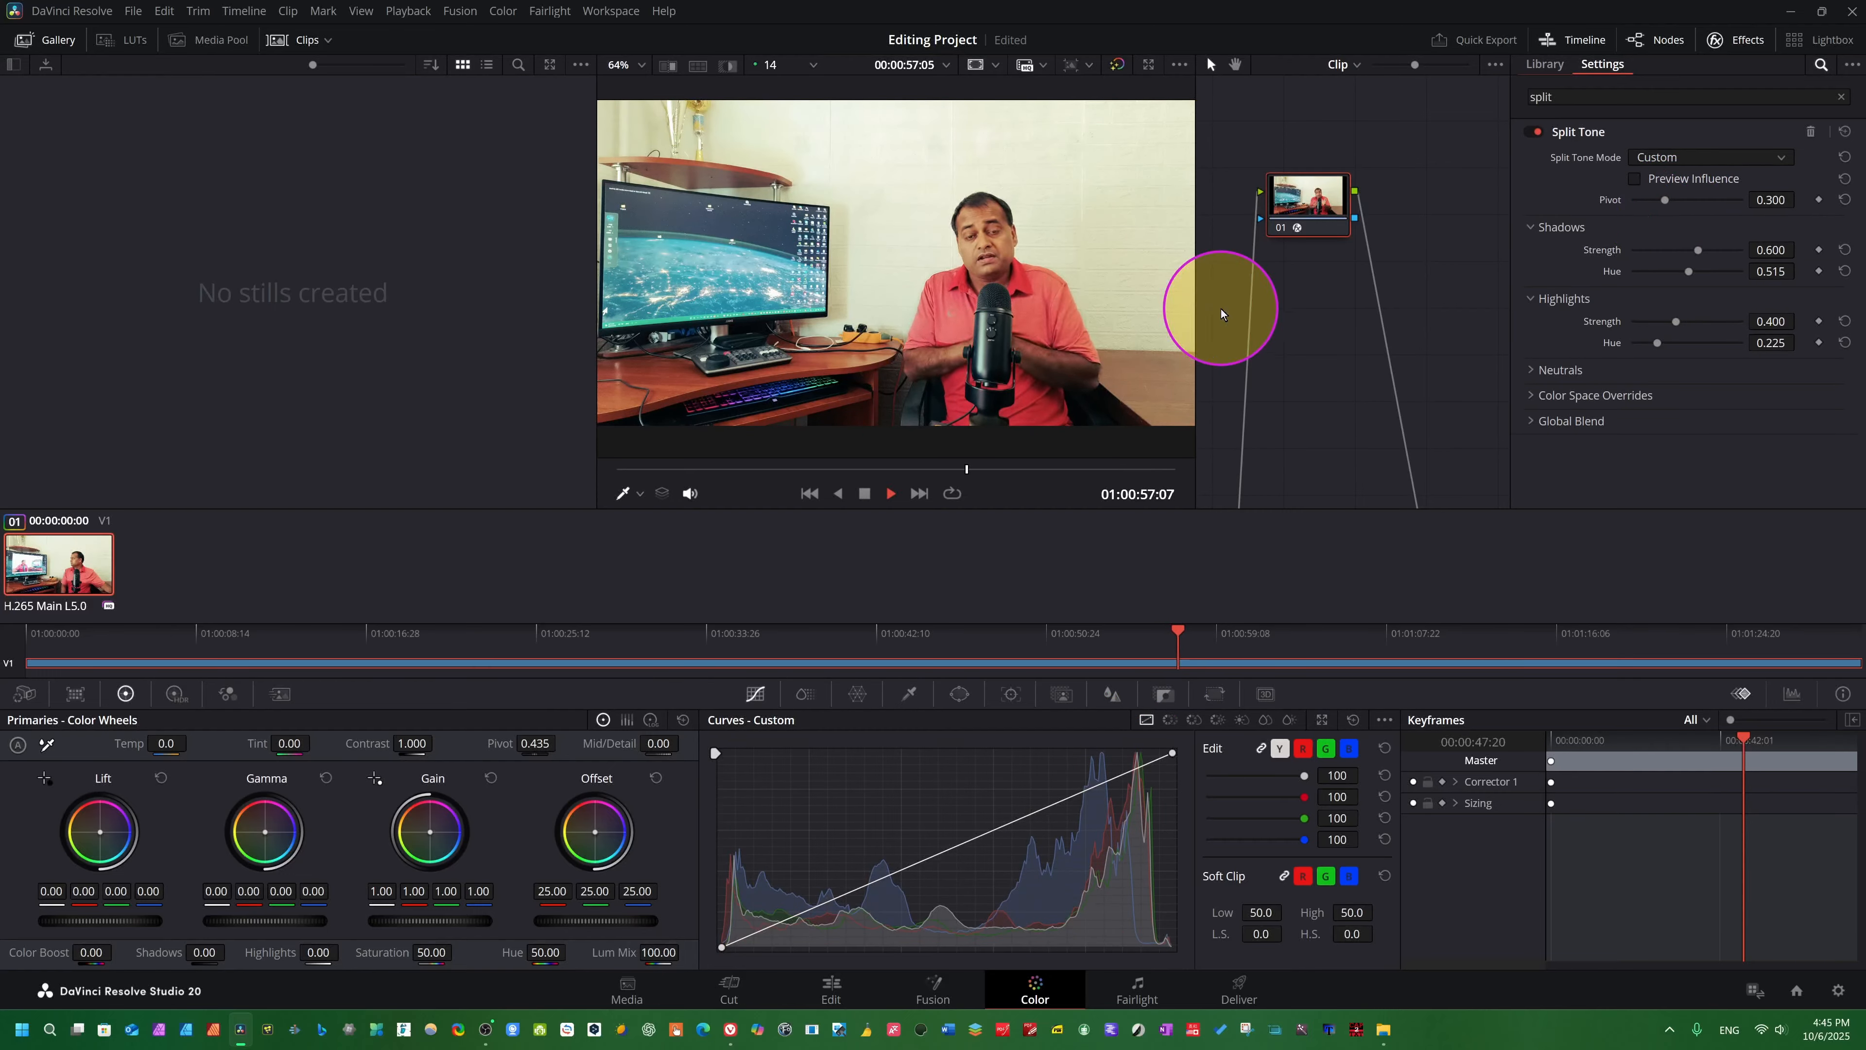
key(space)
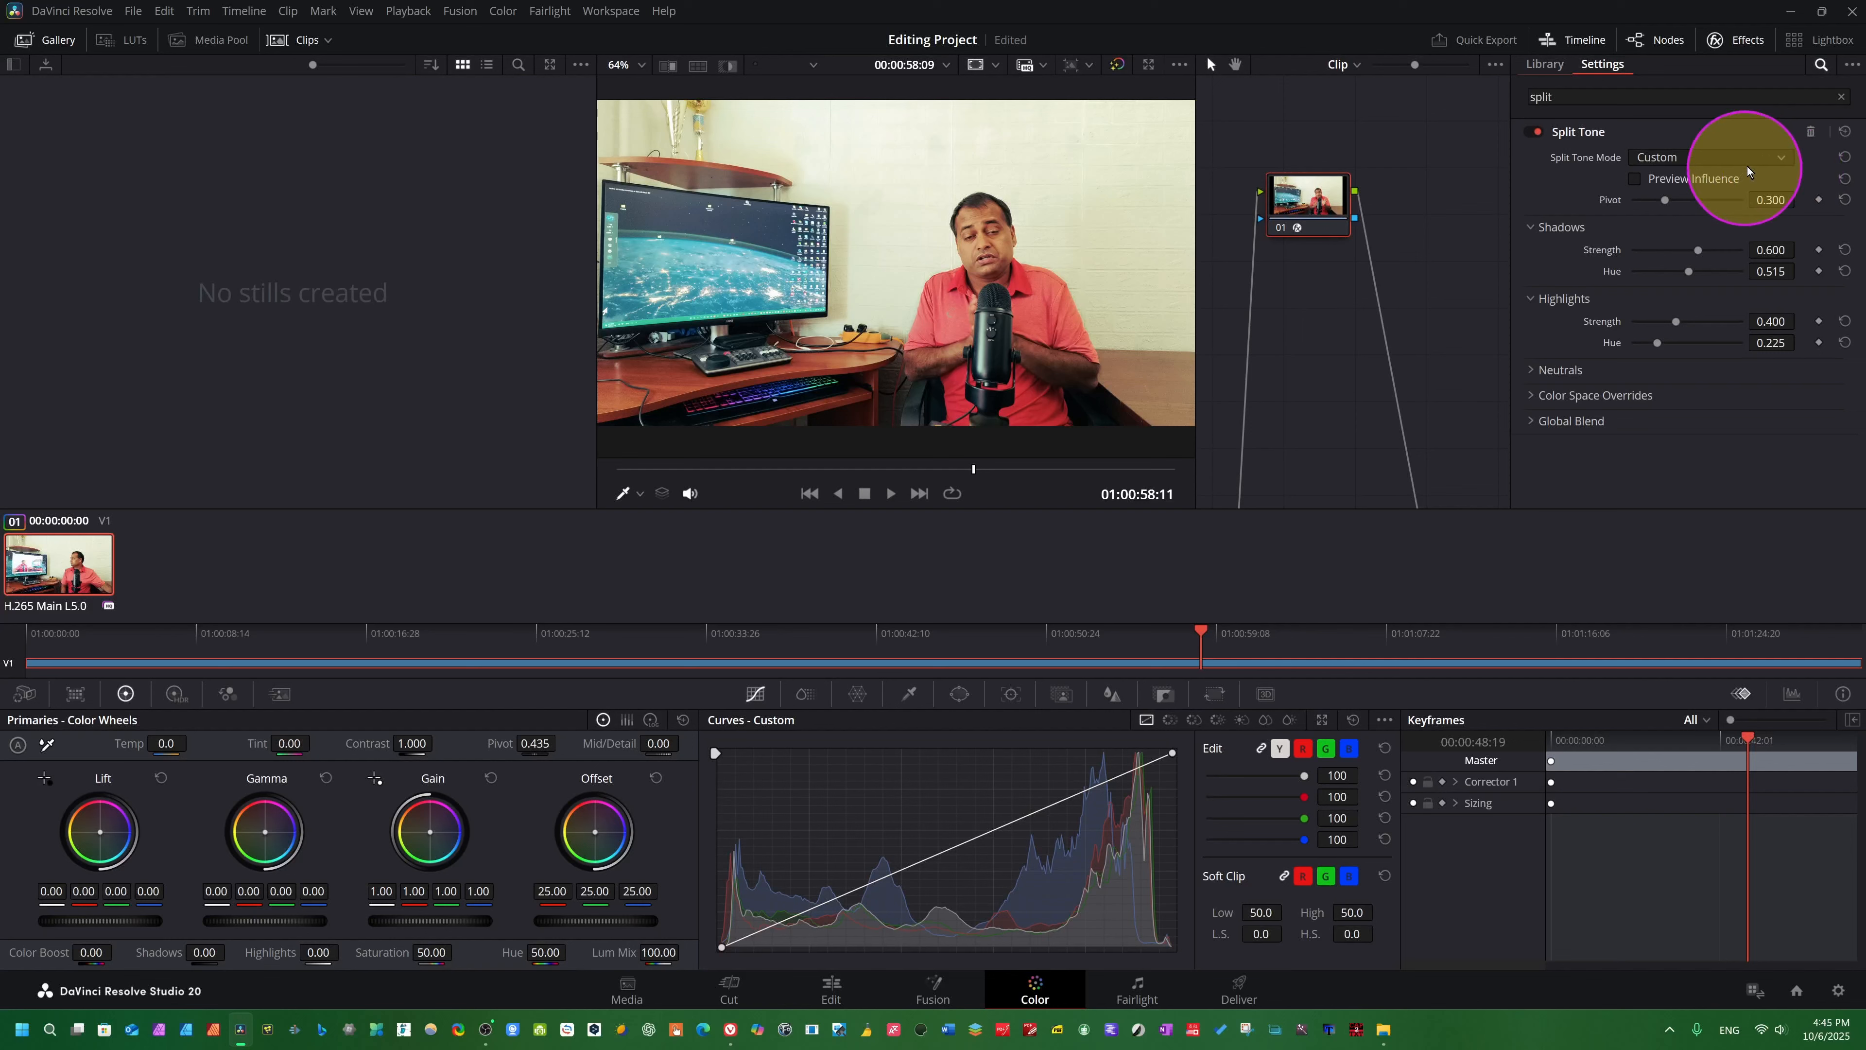
- Set the Split Tone mode to Natural with Strength 0.636, Pivot 0.264 and Hue Angle 170.2
click(1771, 155)
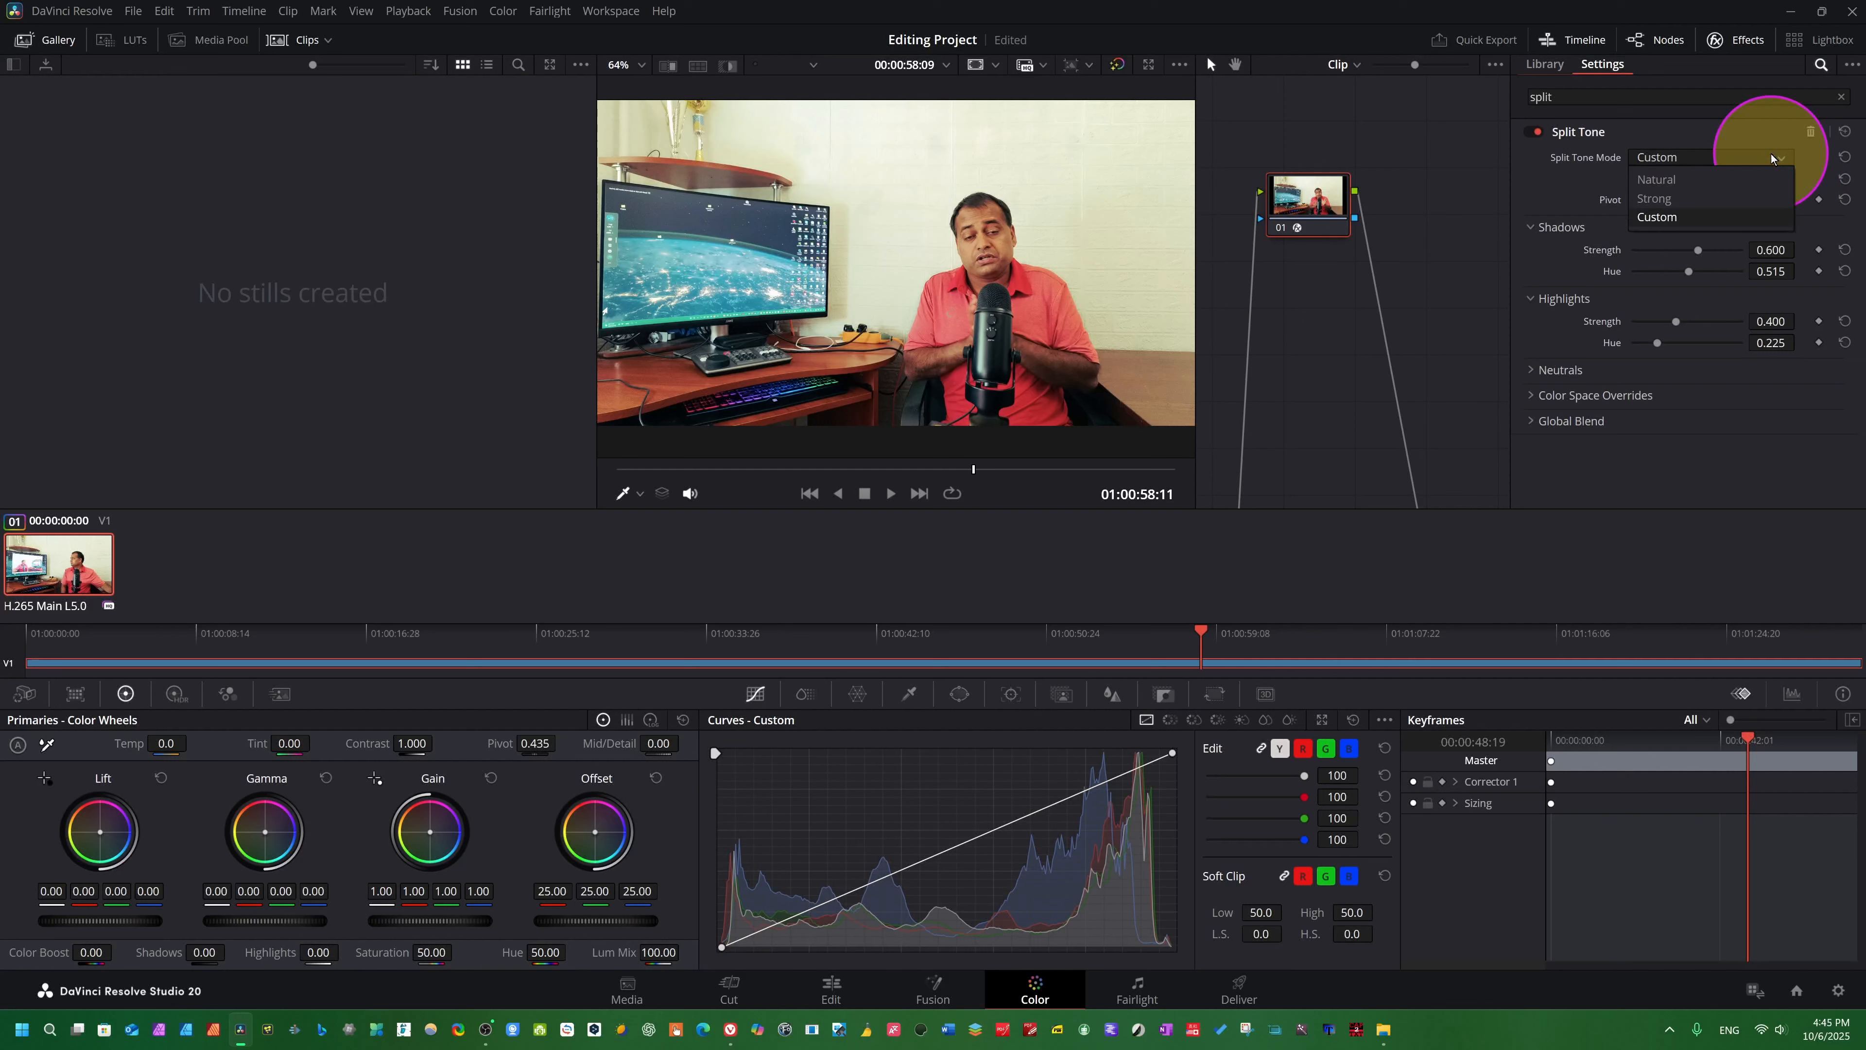
click(1666, 180)
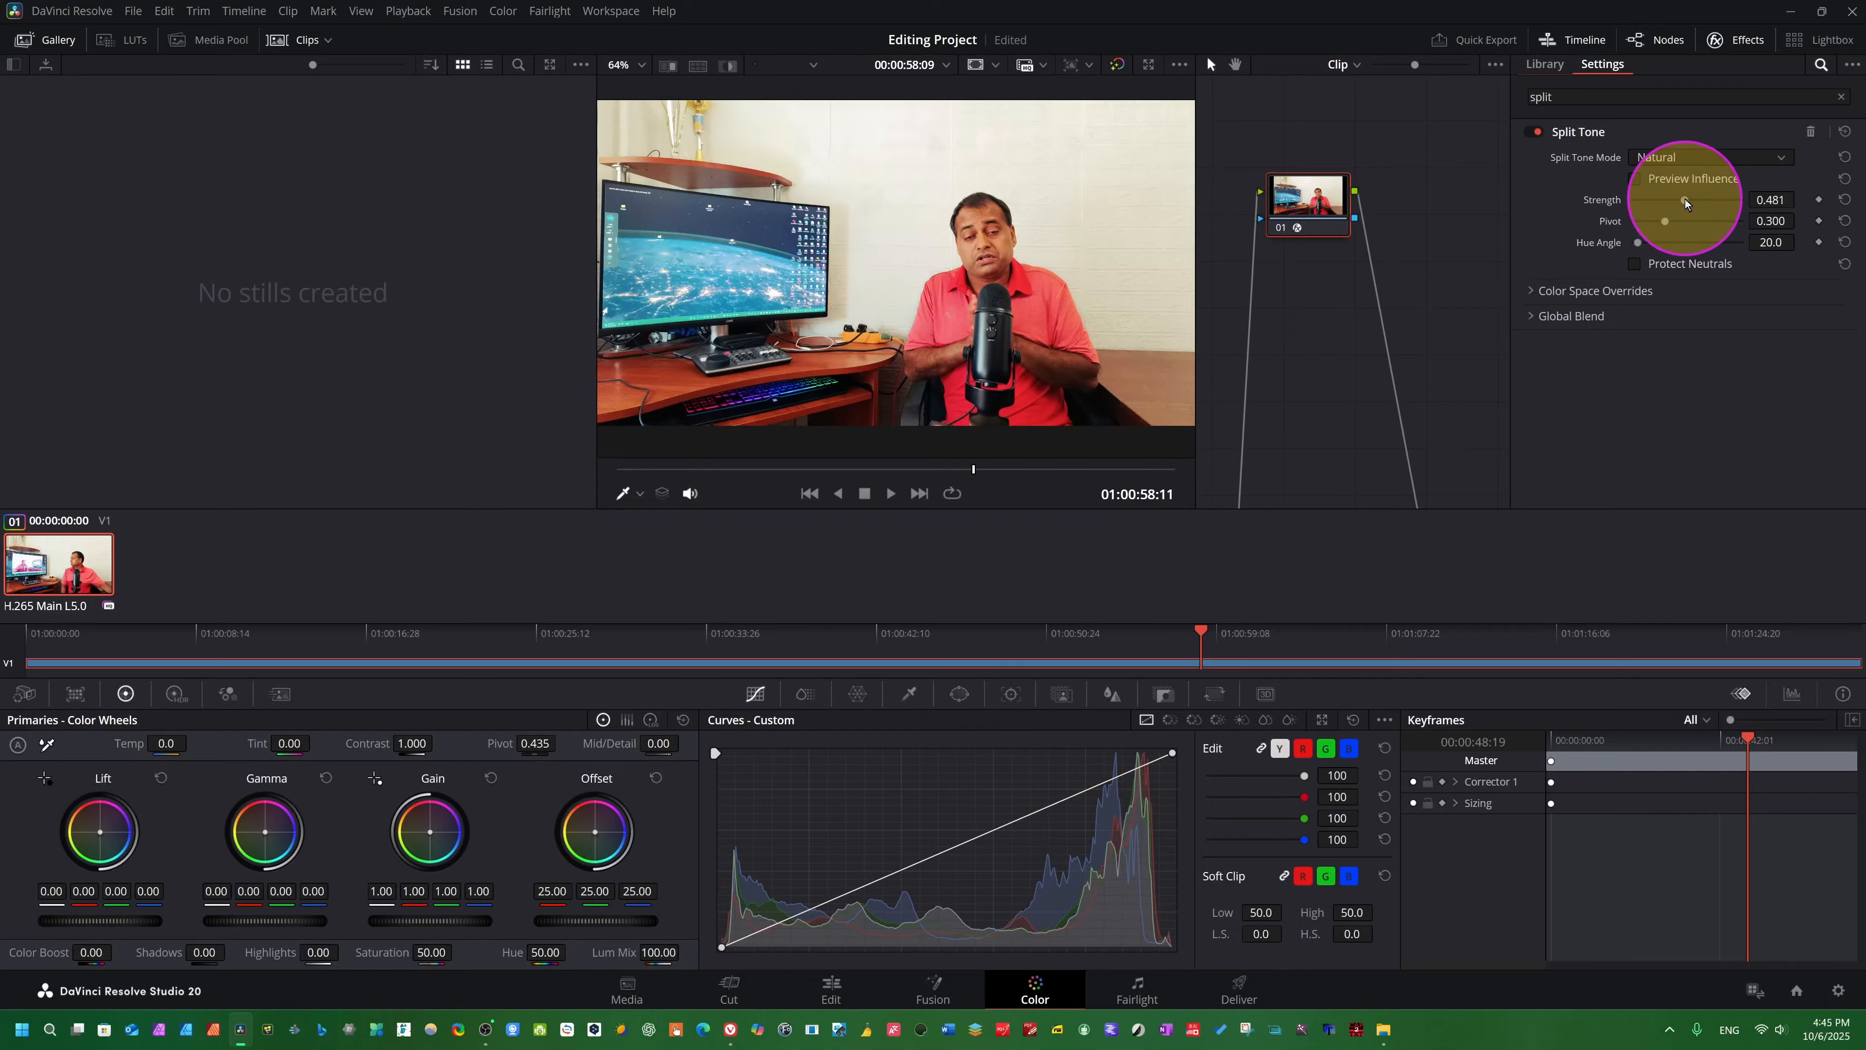
mouse_move(1689, 199)
mouse_down()
mouse_move(1682, 228)
mouse_move(1668, 221)
mouse_move(1762, 213)
mouse_move(1617, 213)
mouse_move(1745, 206)
mouse_move(1656, 204)
mouse_up()
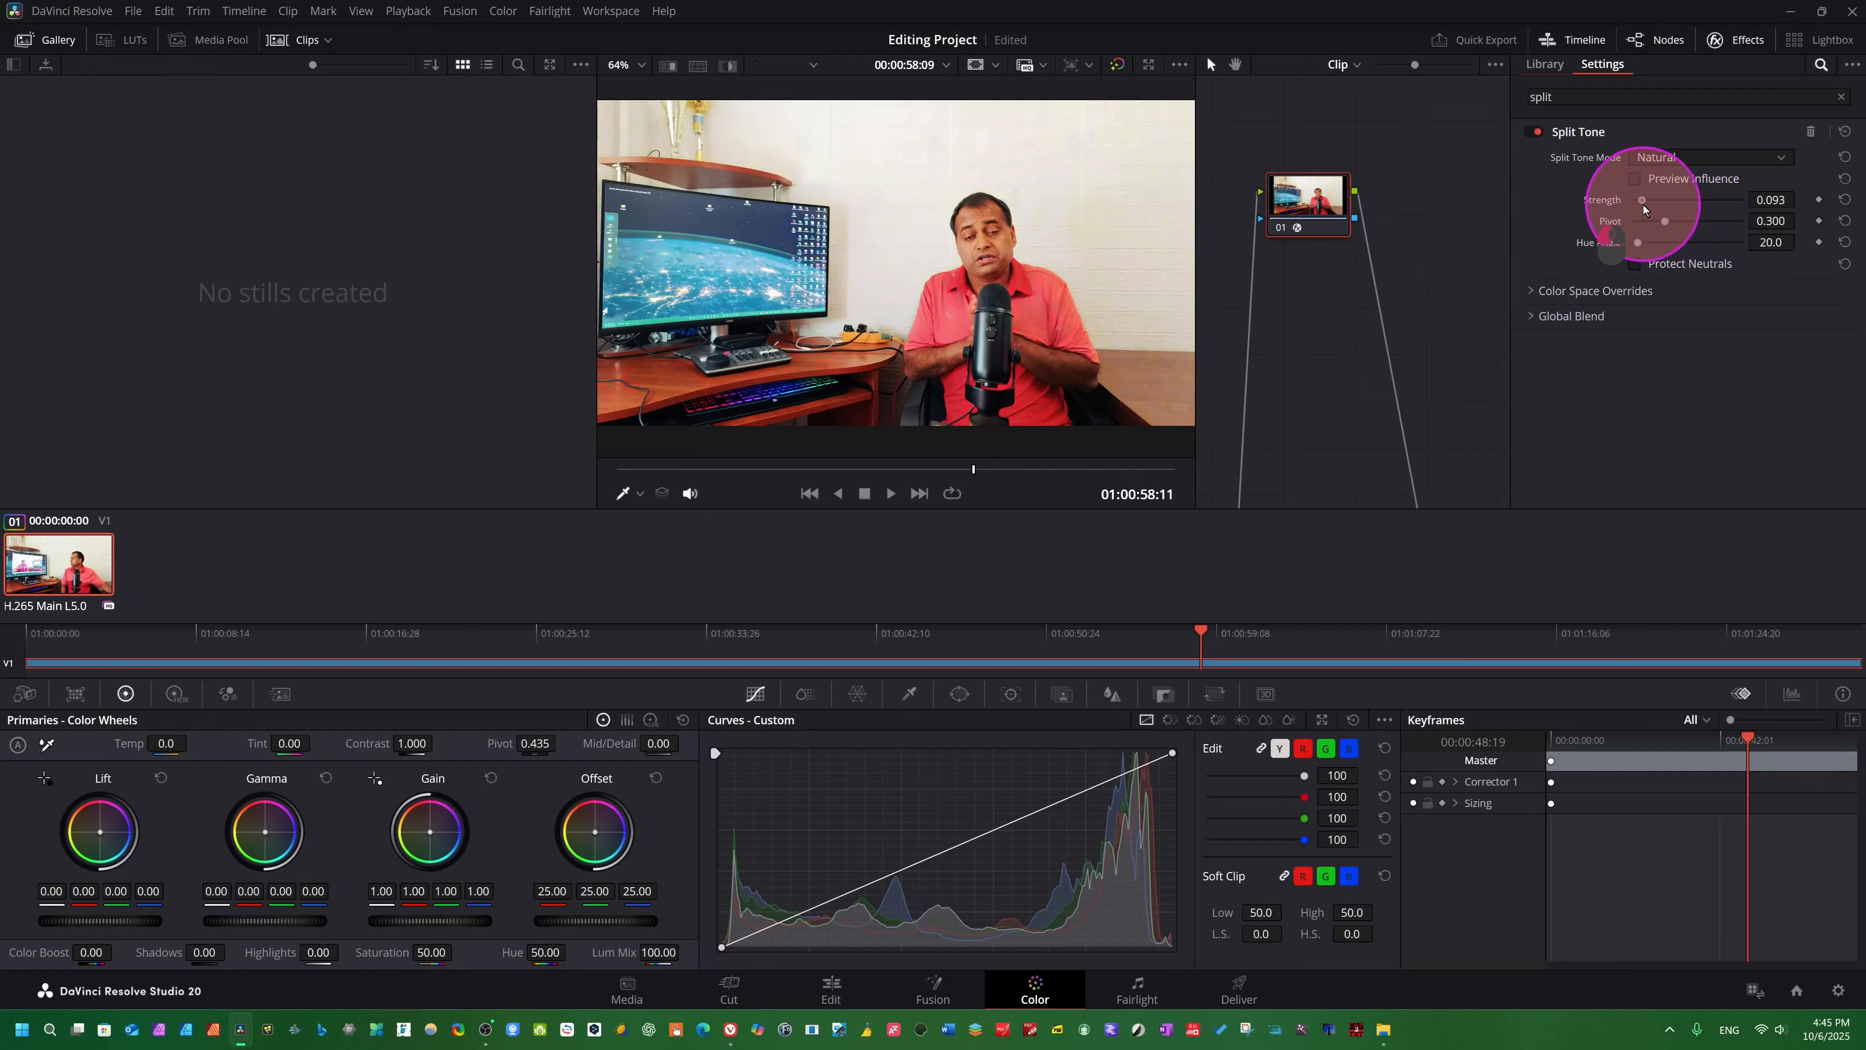
drag(1684, 217, 1565, 225)
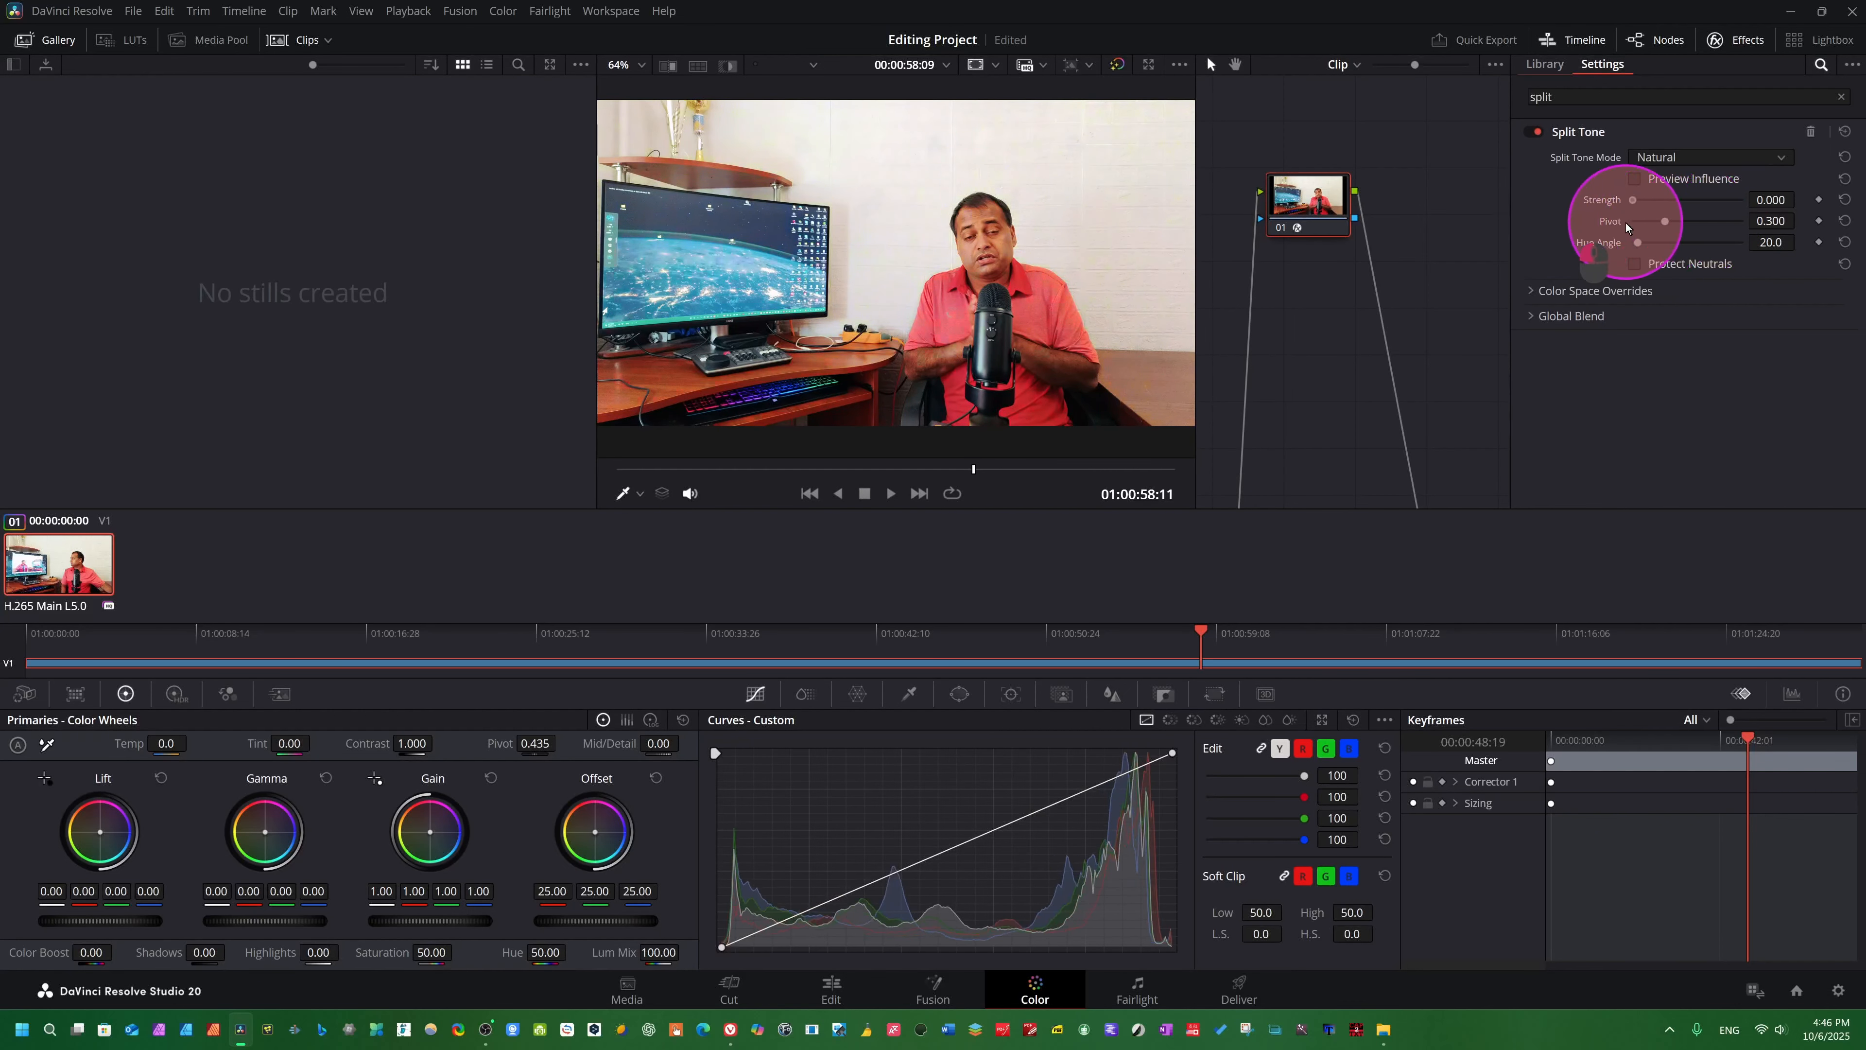
drag(1626, 222, 1705, 235)
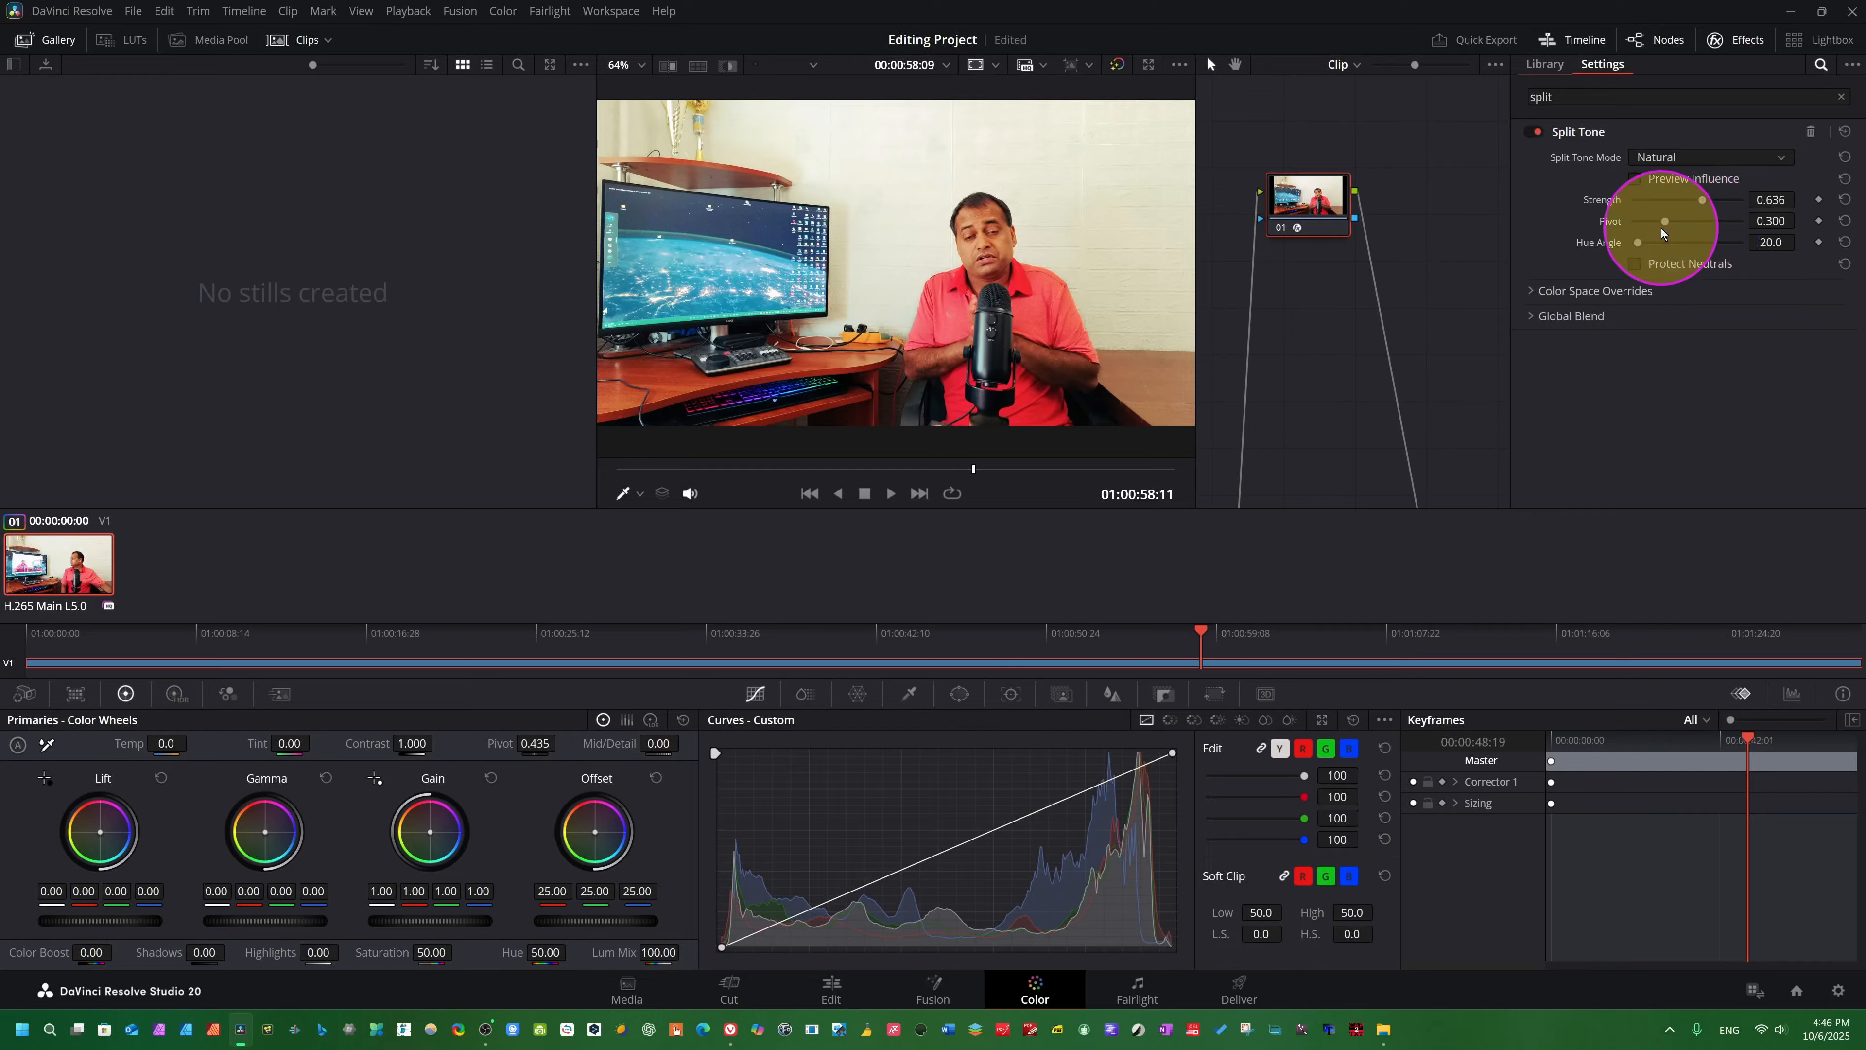
drag(1666, 220, 1685, 266)
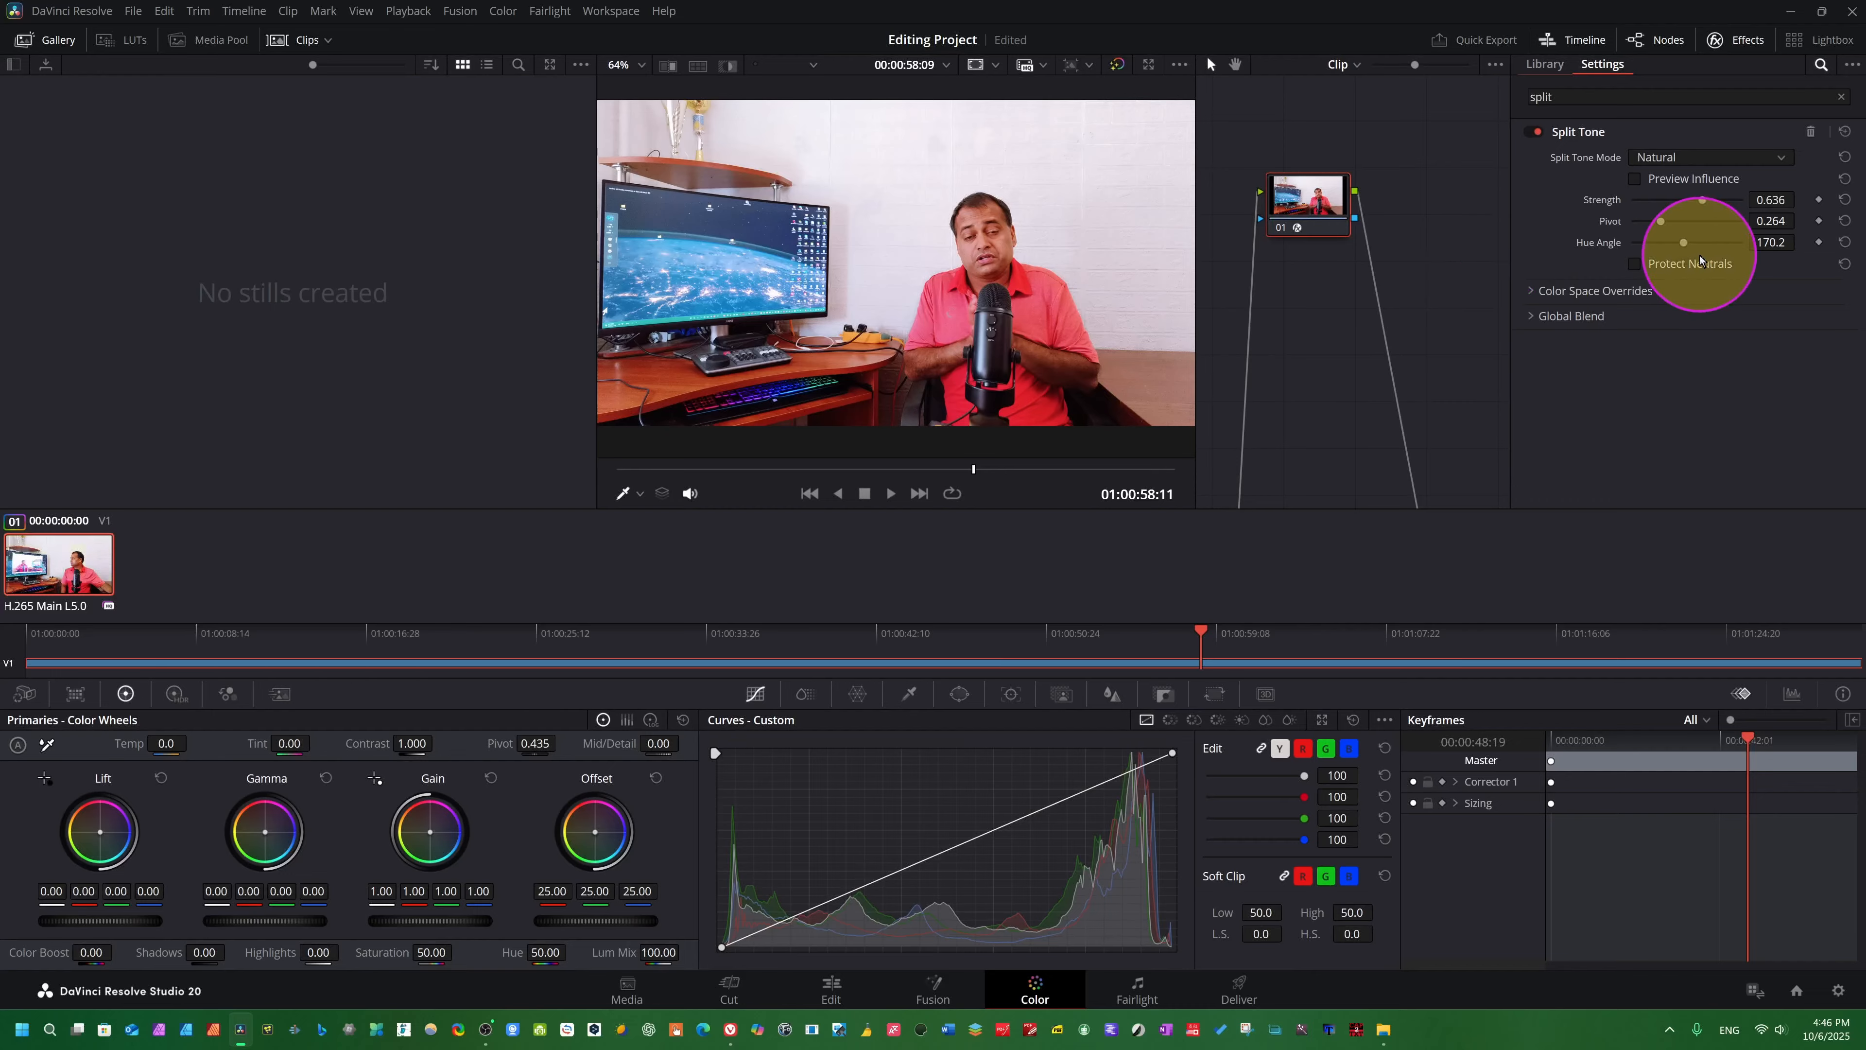
- Play the clip while bypassing and restoring the grade to compare the original image with the Split Tone look
key(space)
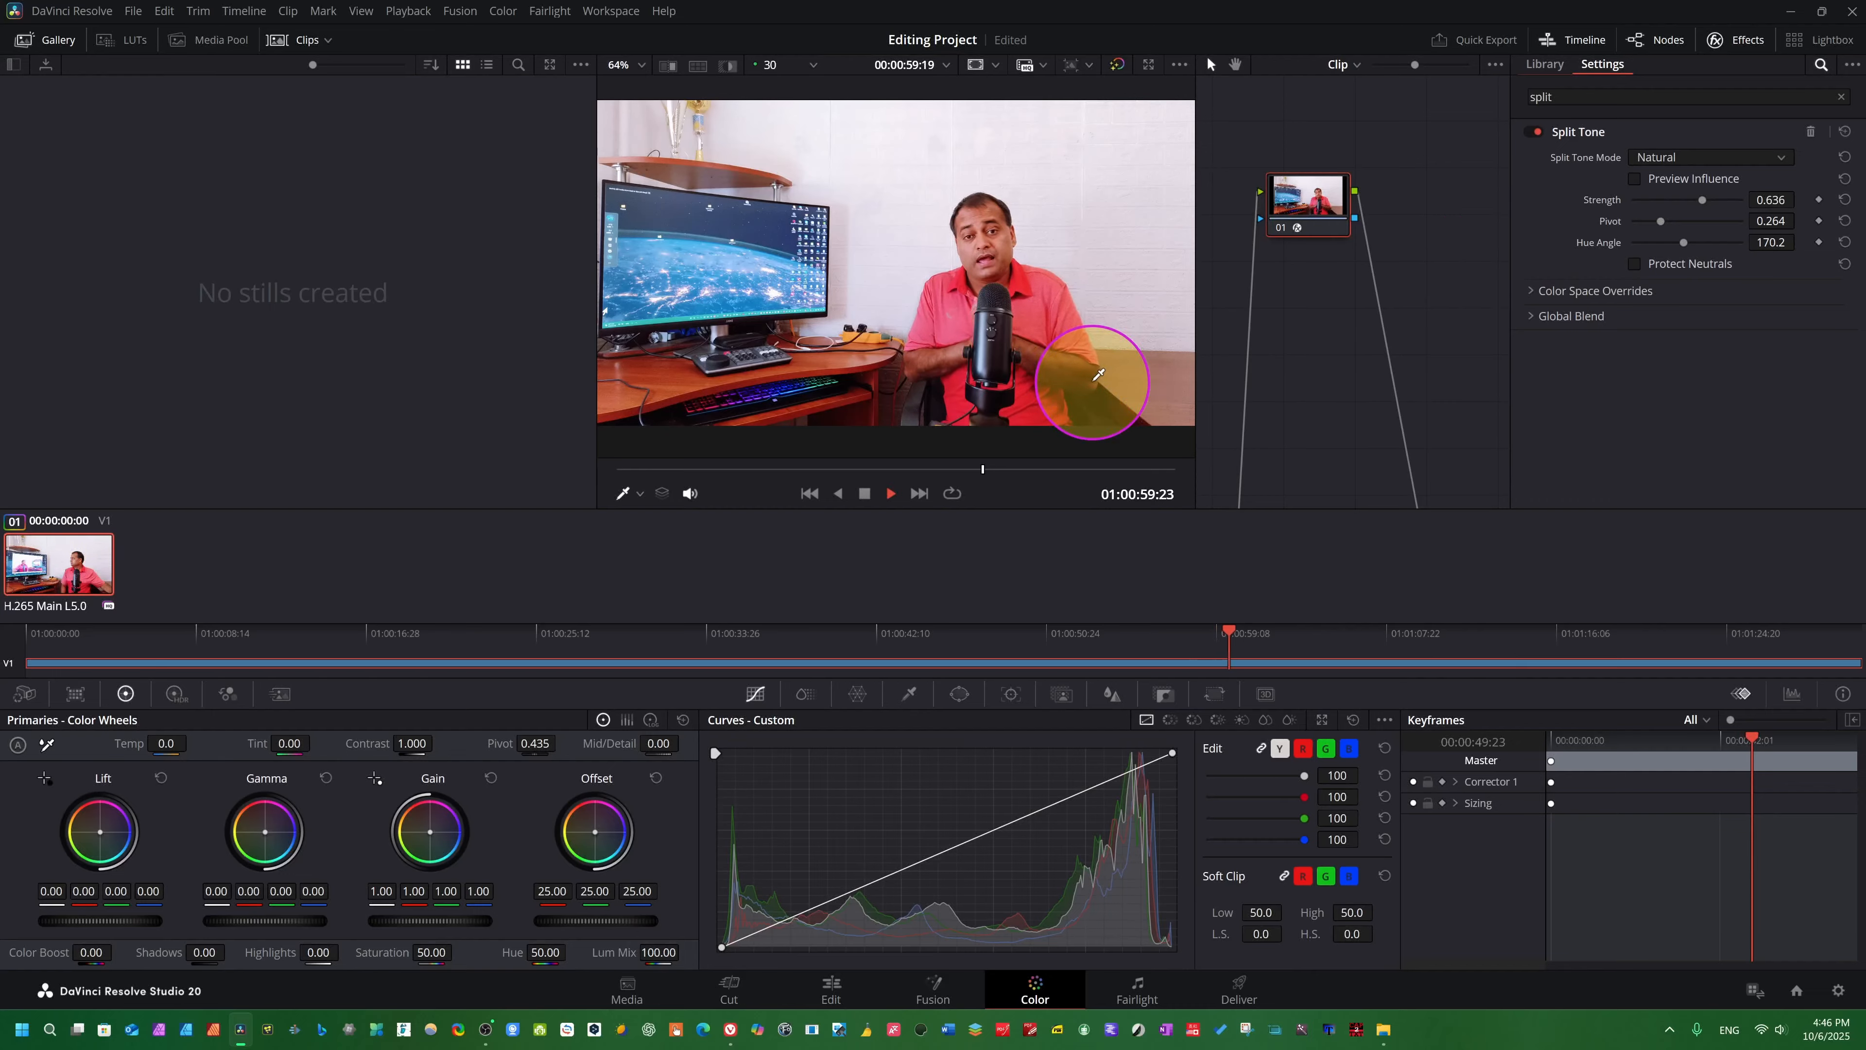
key(space)
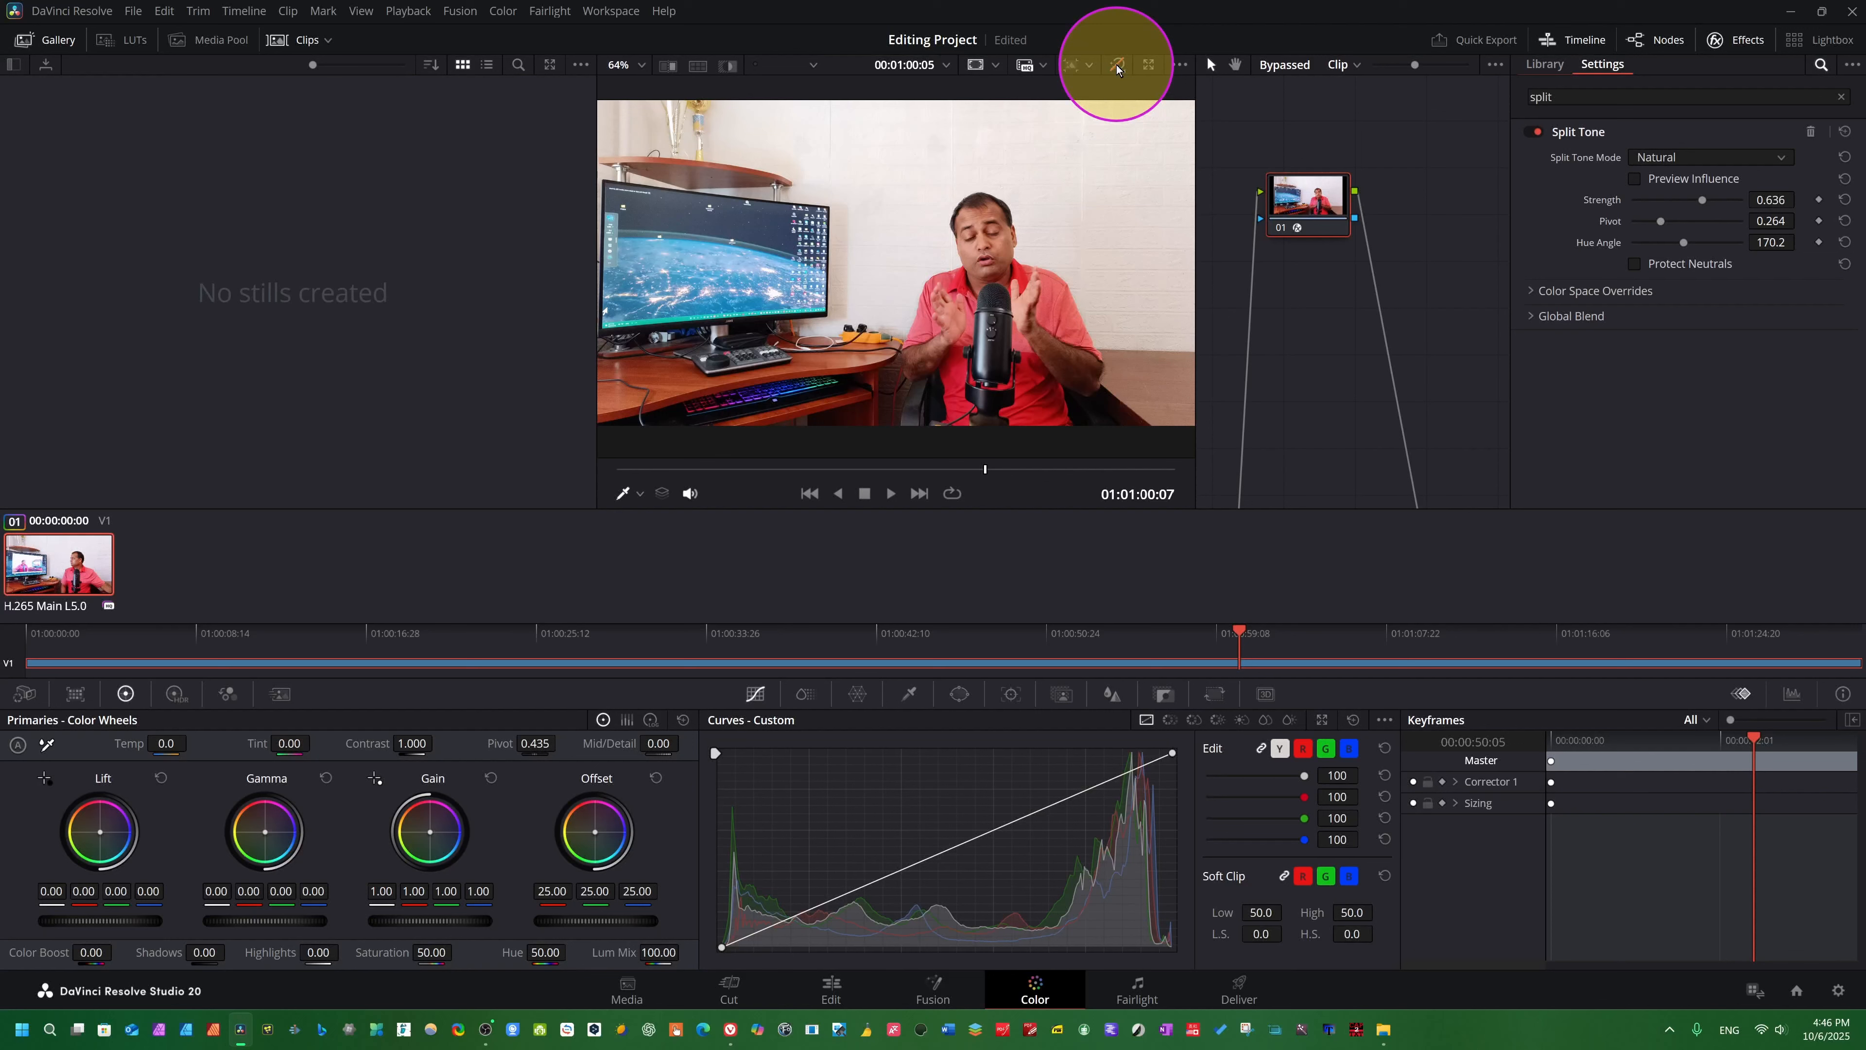
key(space)
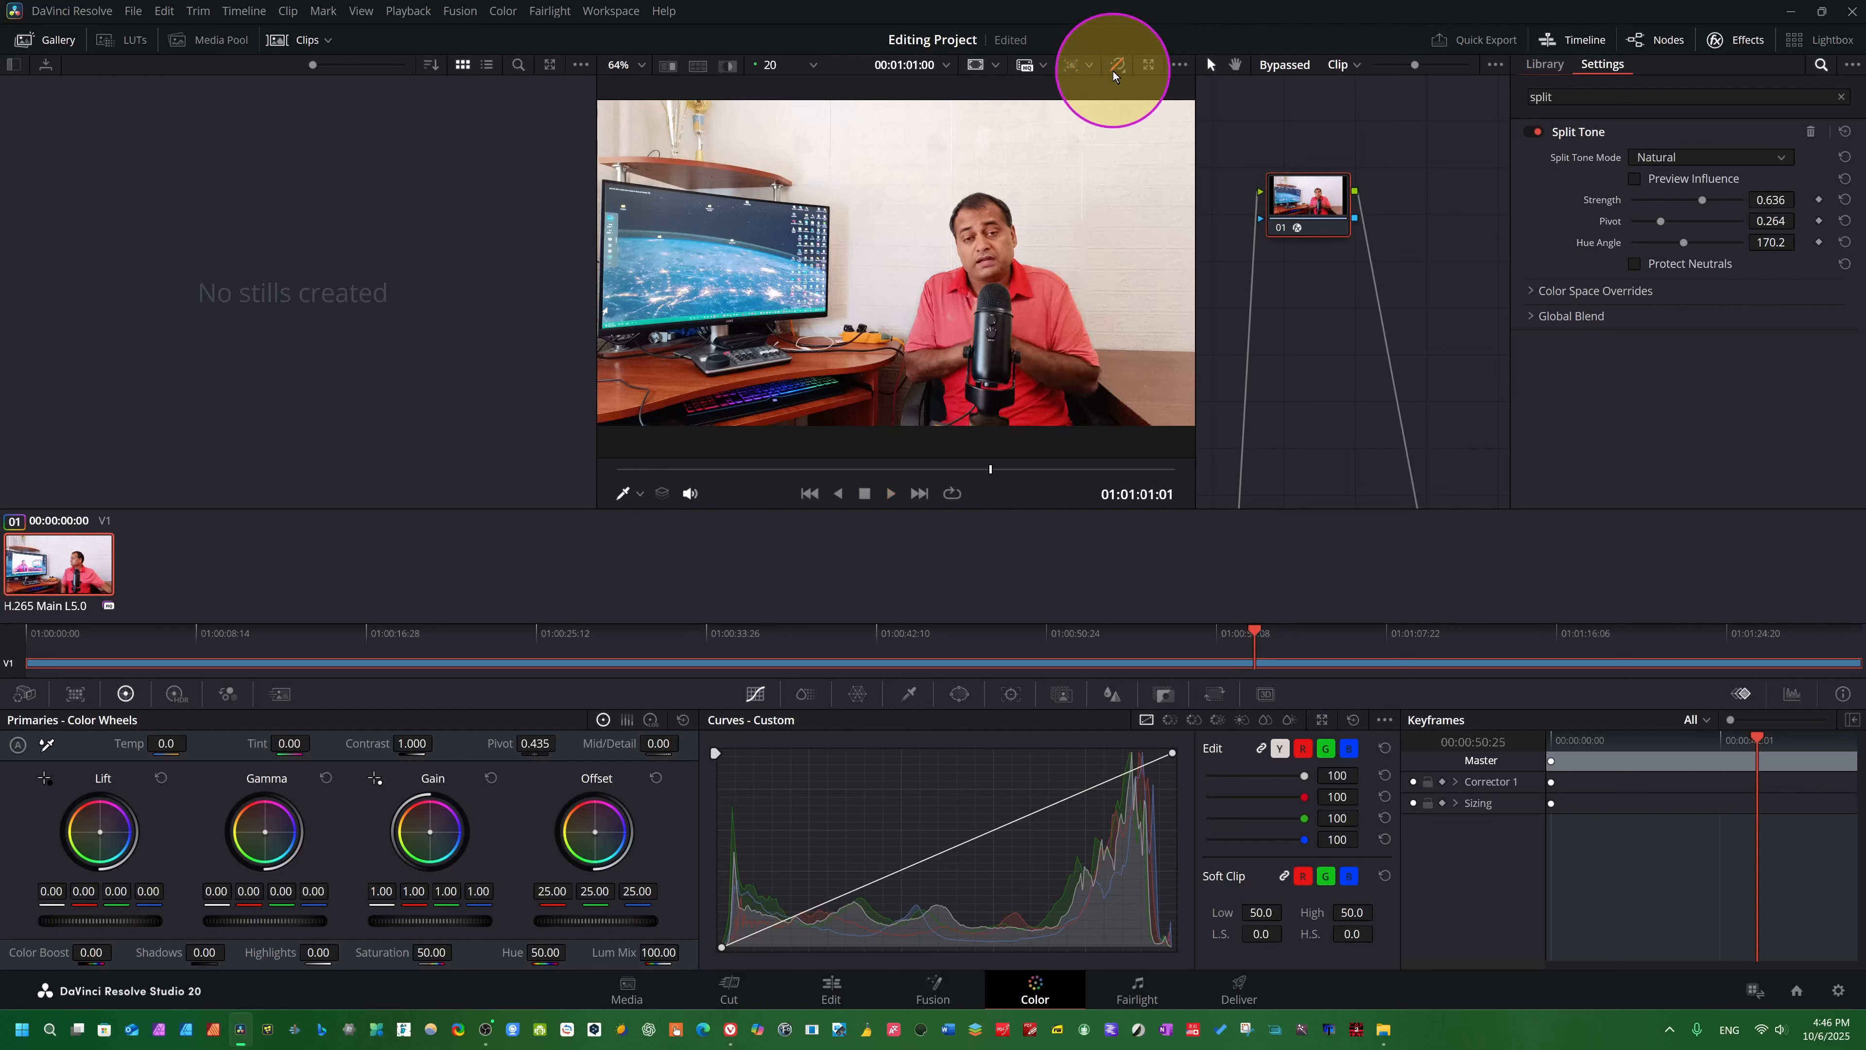
click(1116, 68)
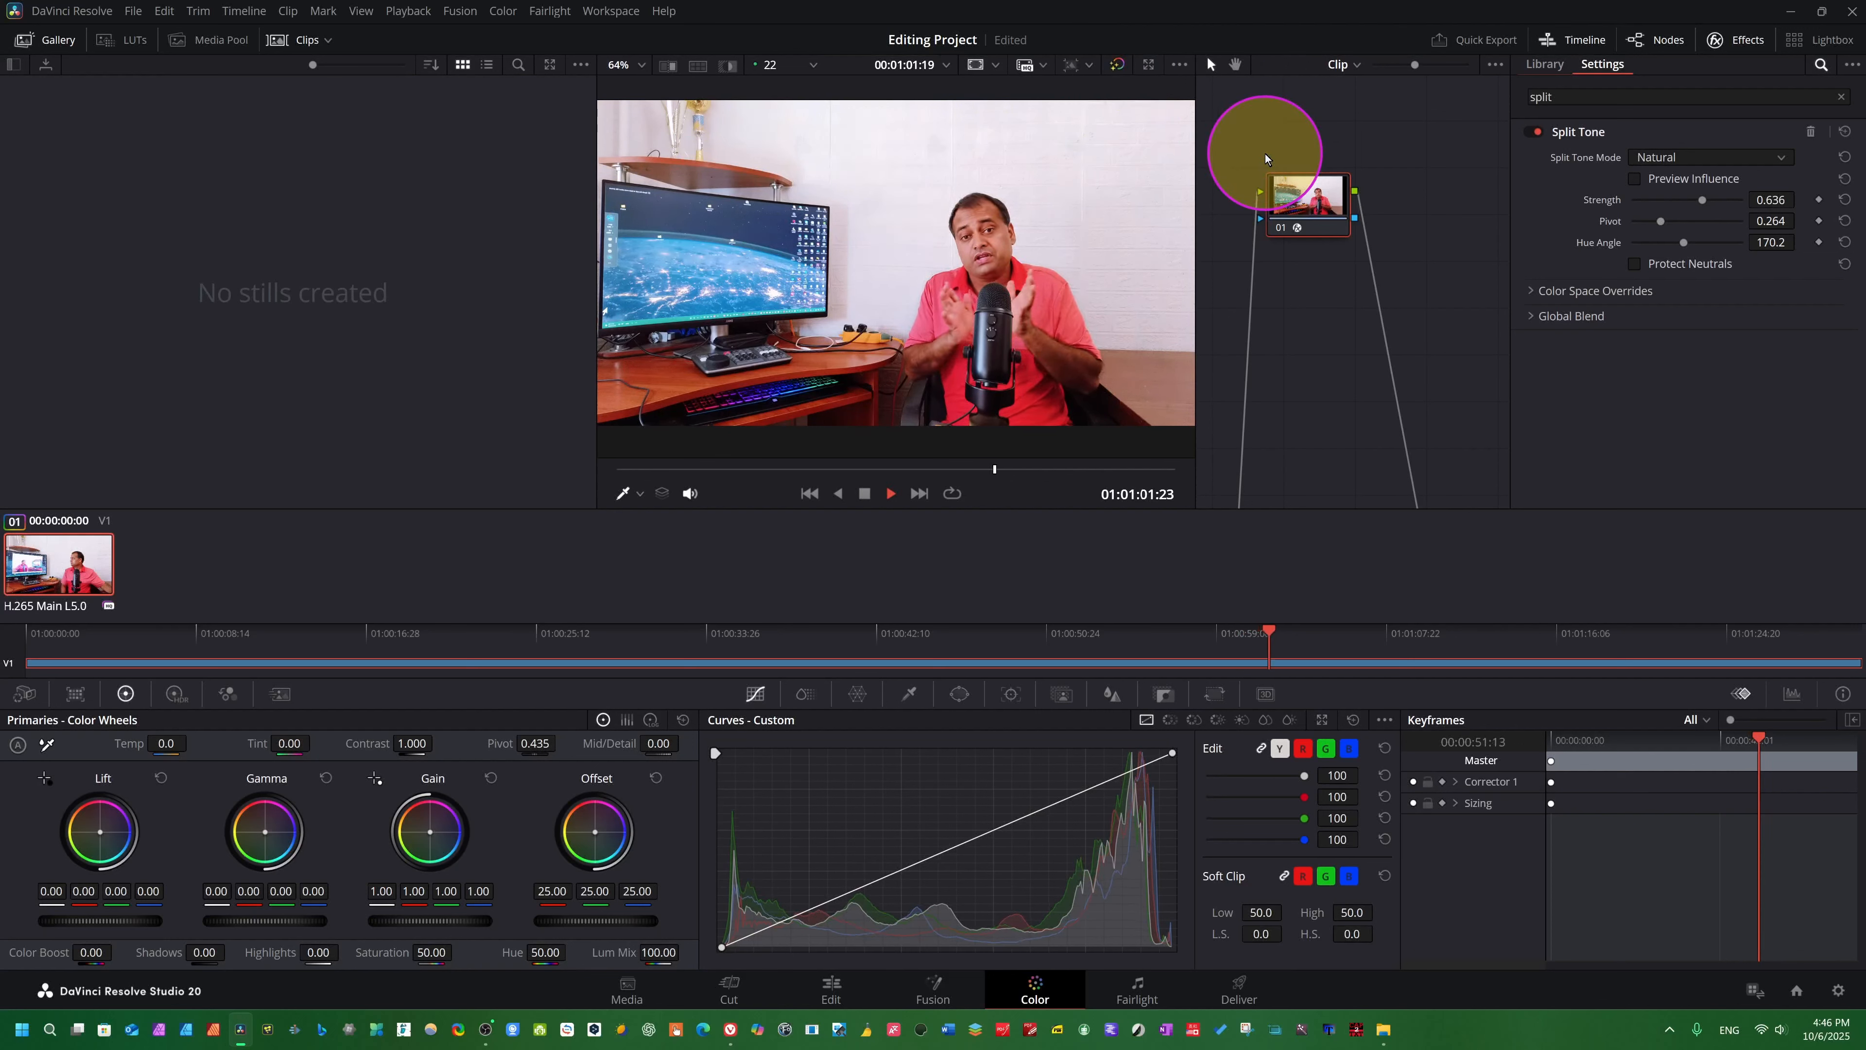
key(space)
click(1116, 67)
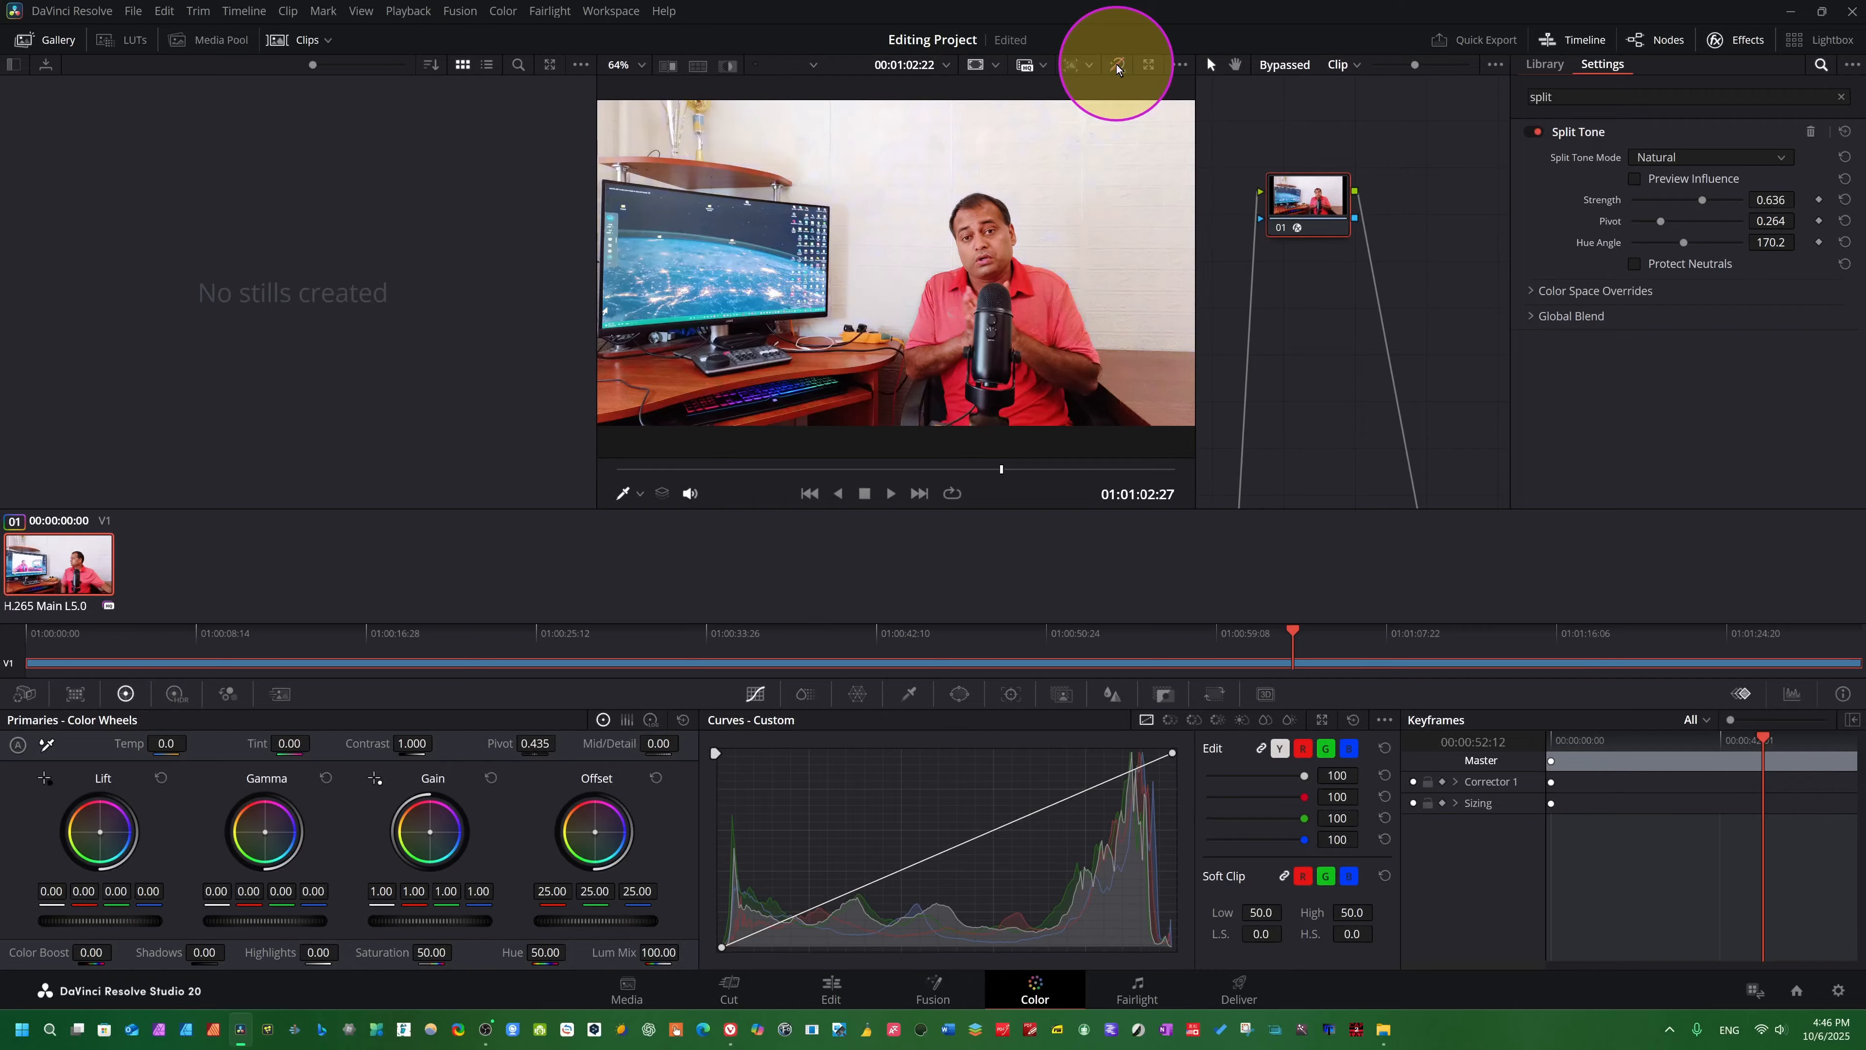
click(1116, 68)
key(space)
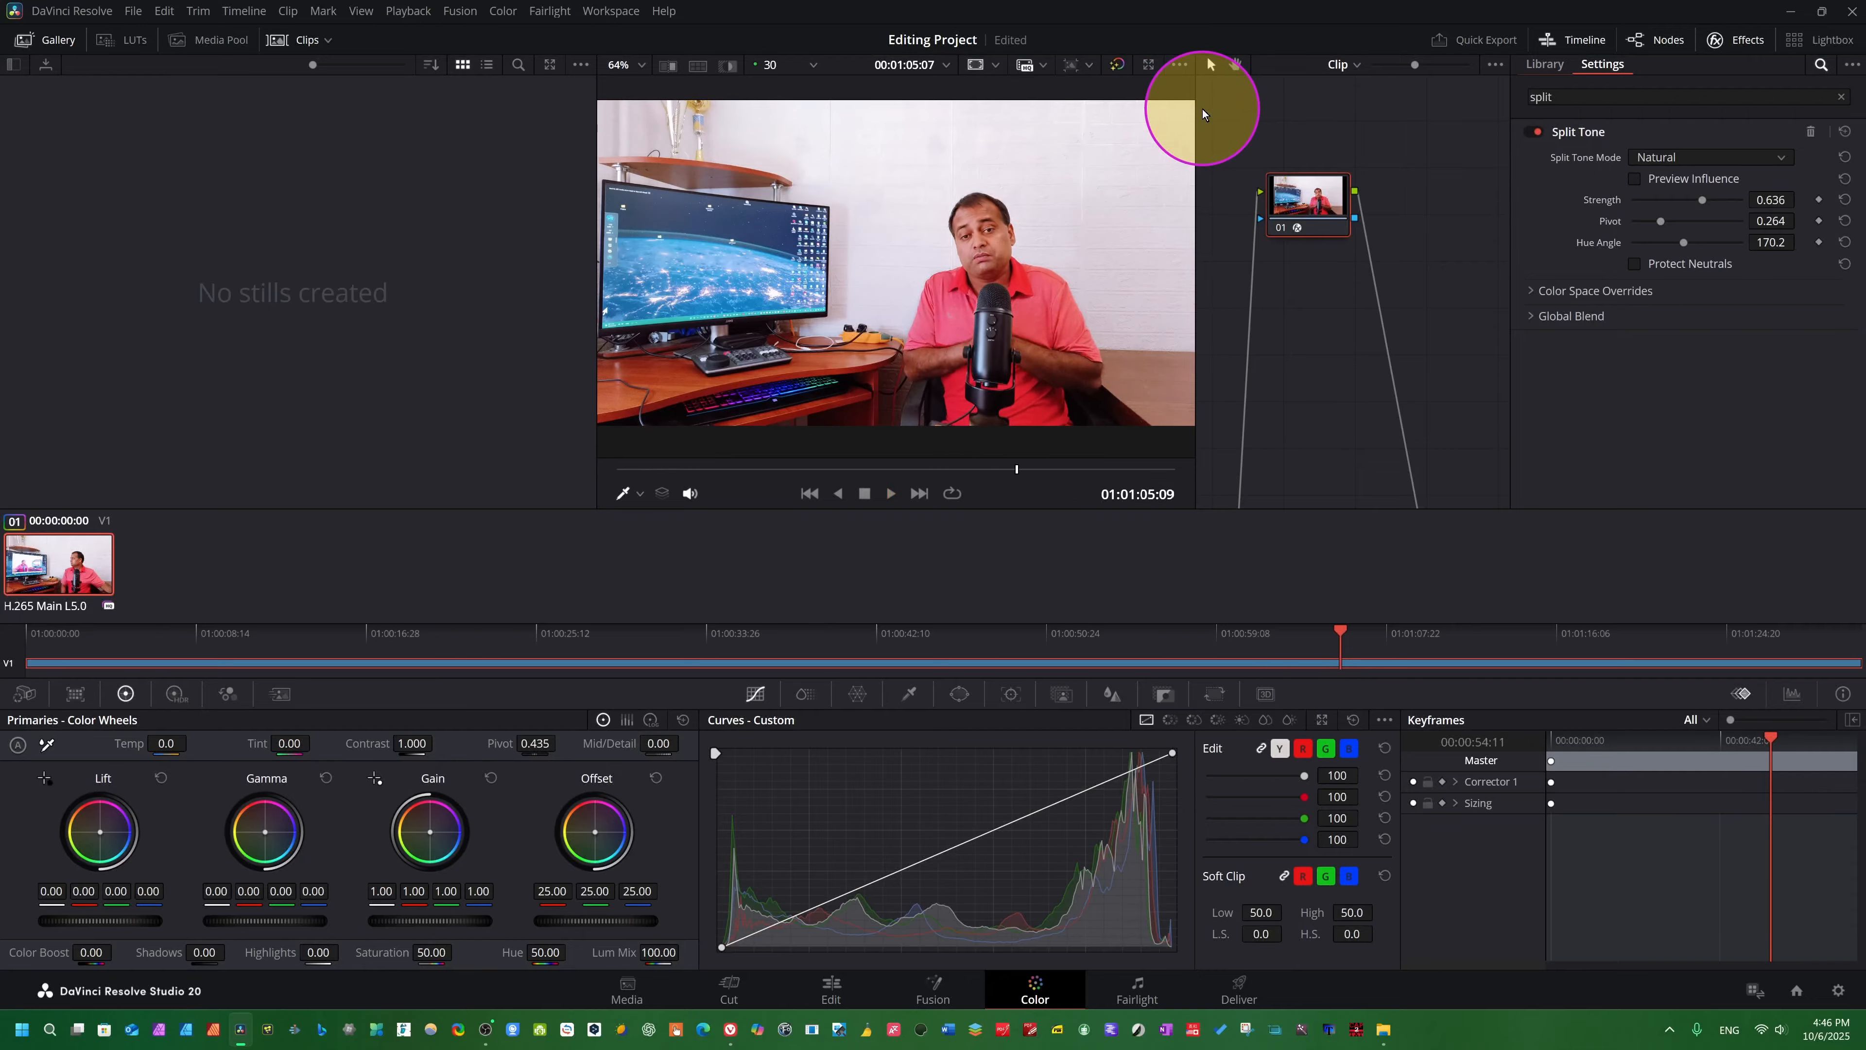
key(space)
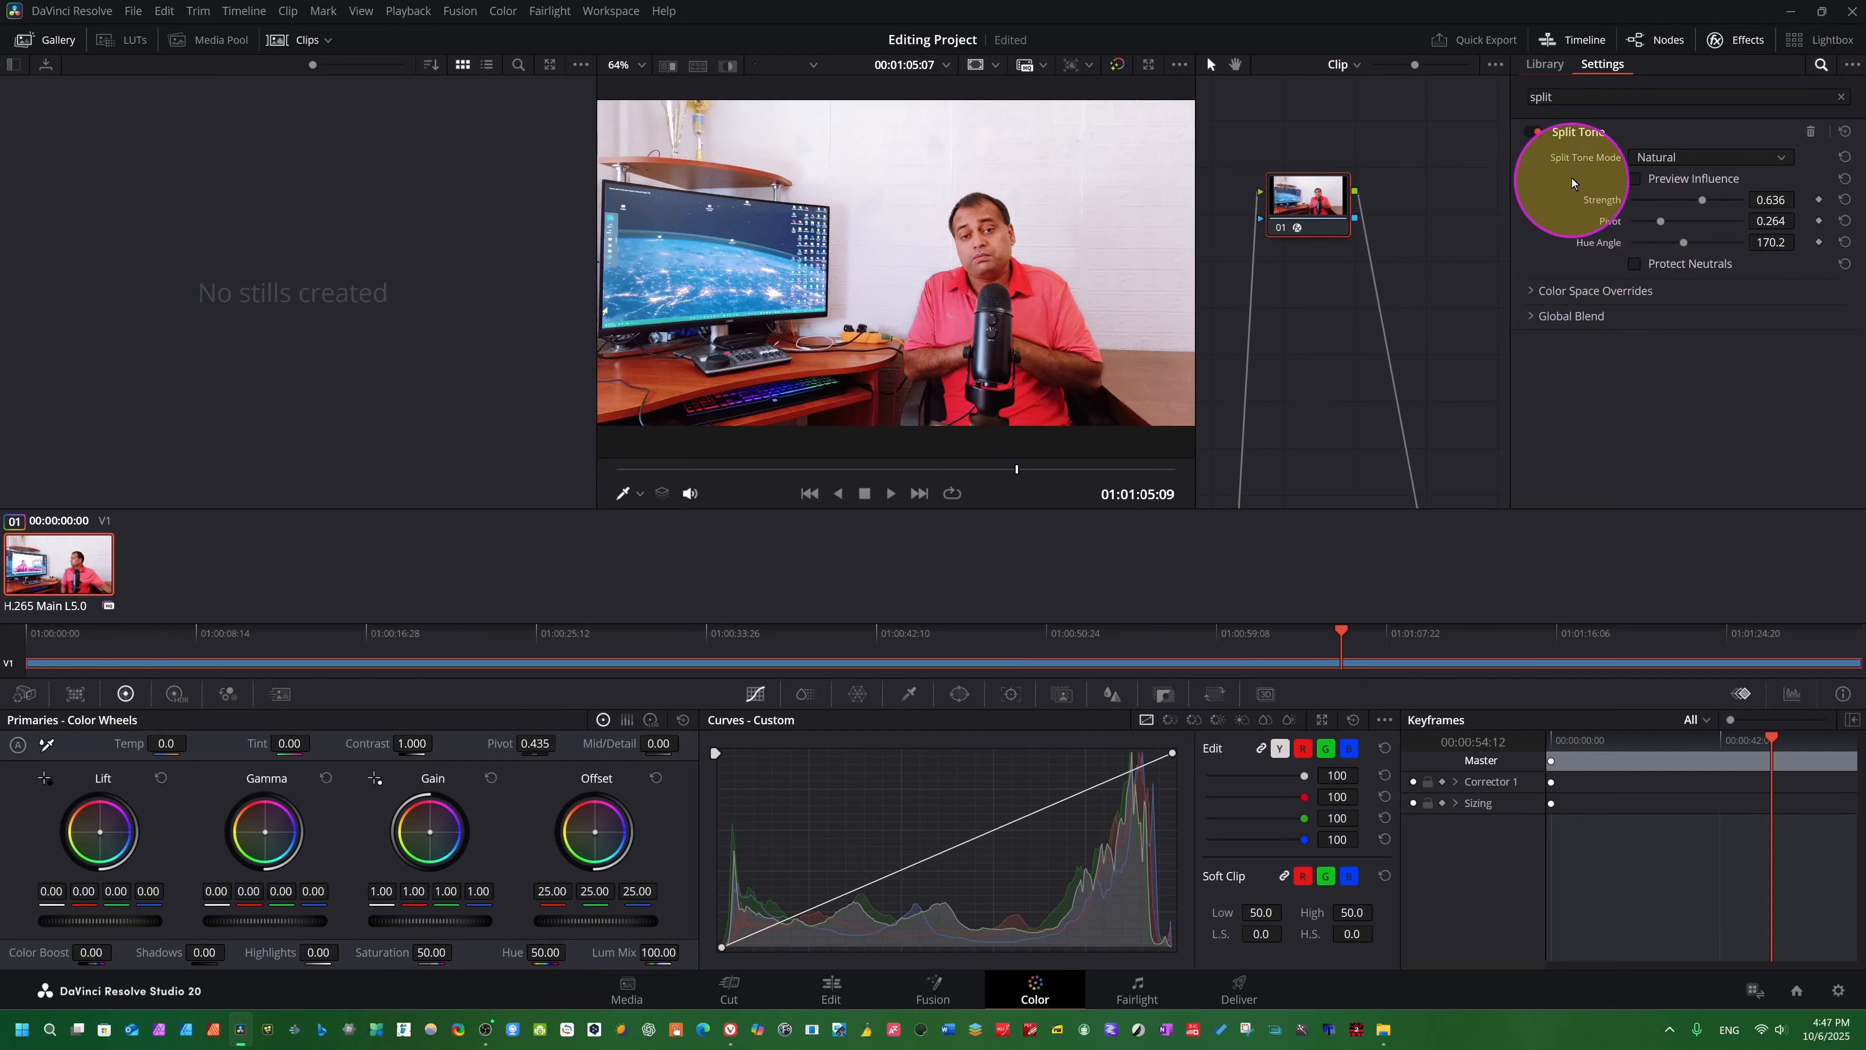
- Toggle Protect Neutrals on and off, then enable Preview Influence and play the clip to inspect the affected areas
click(1633, 263)
click(1631, 264)
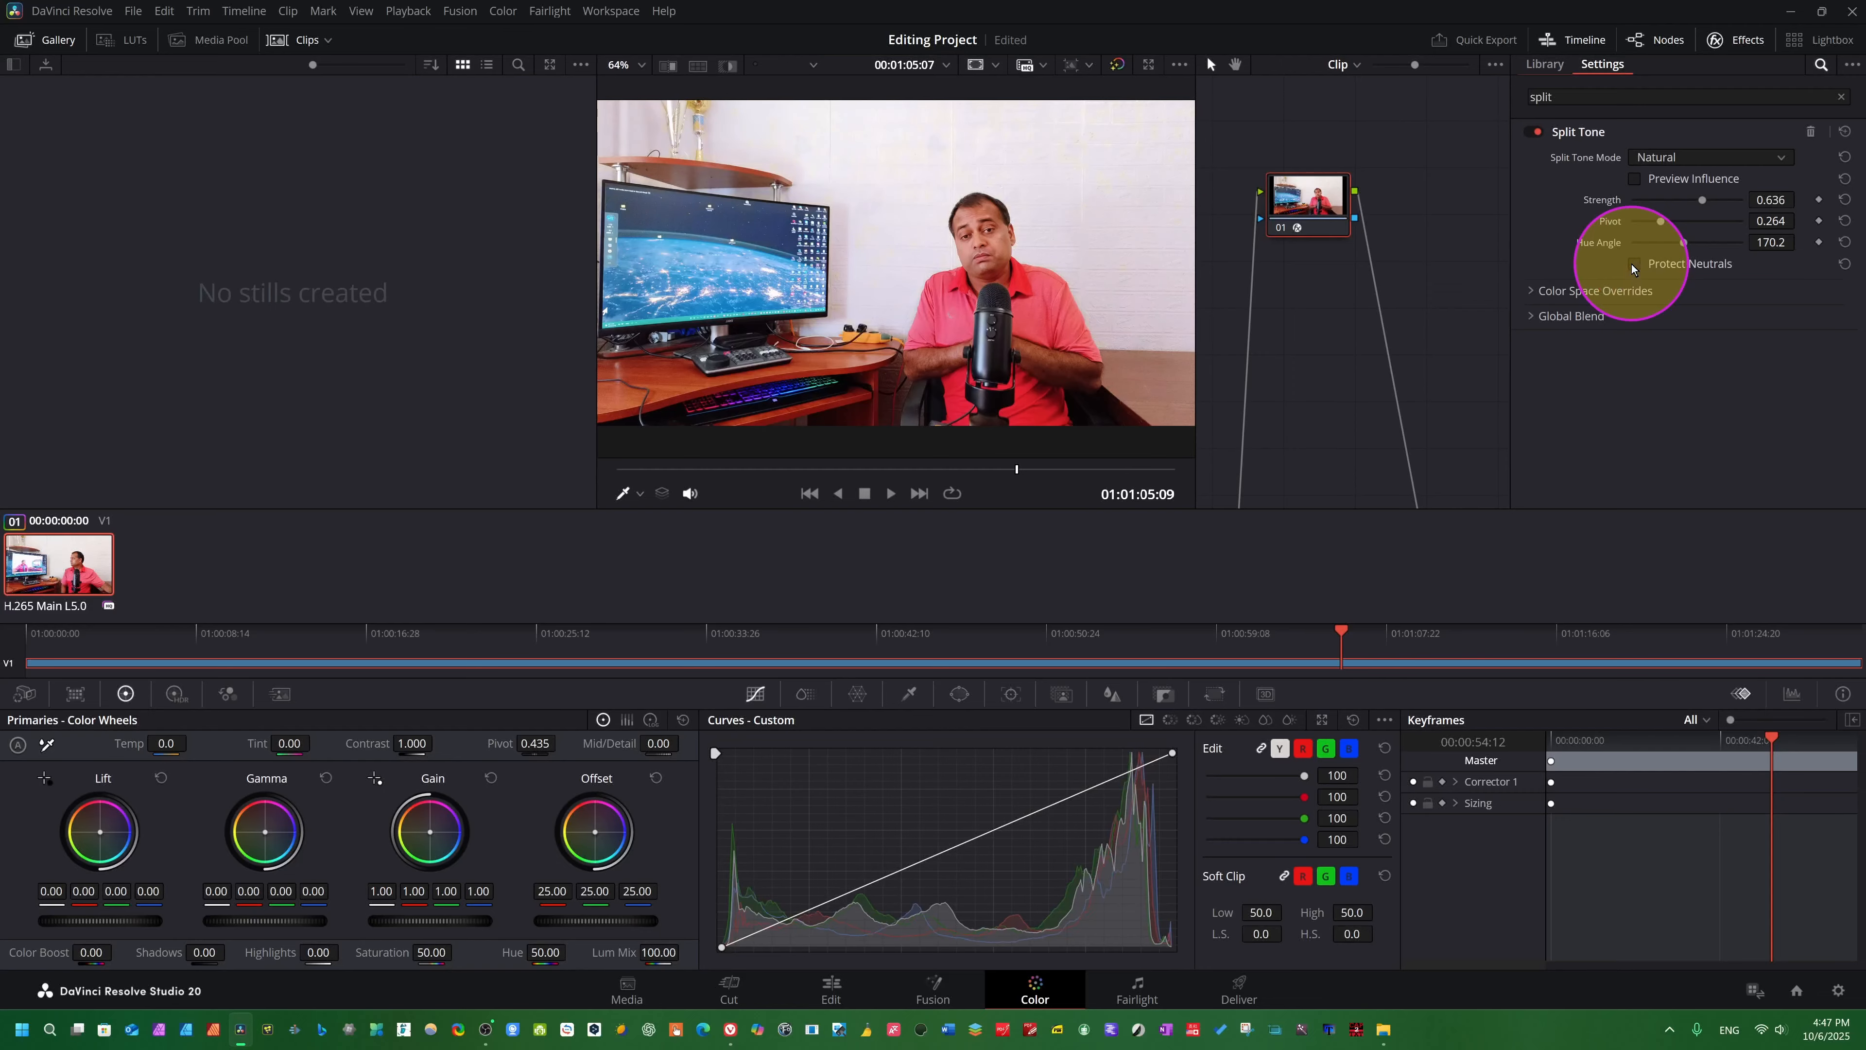
click(1632, 179)
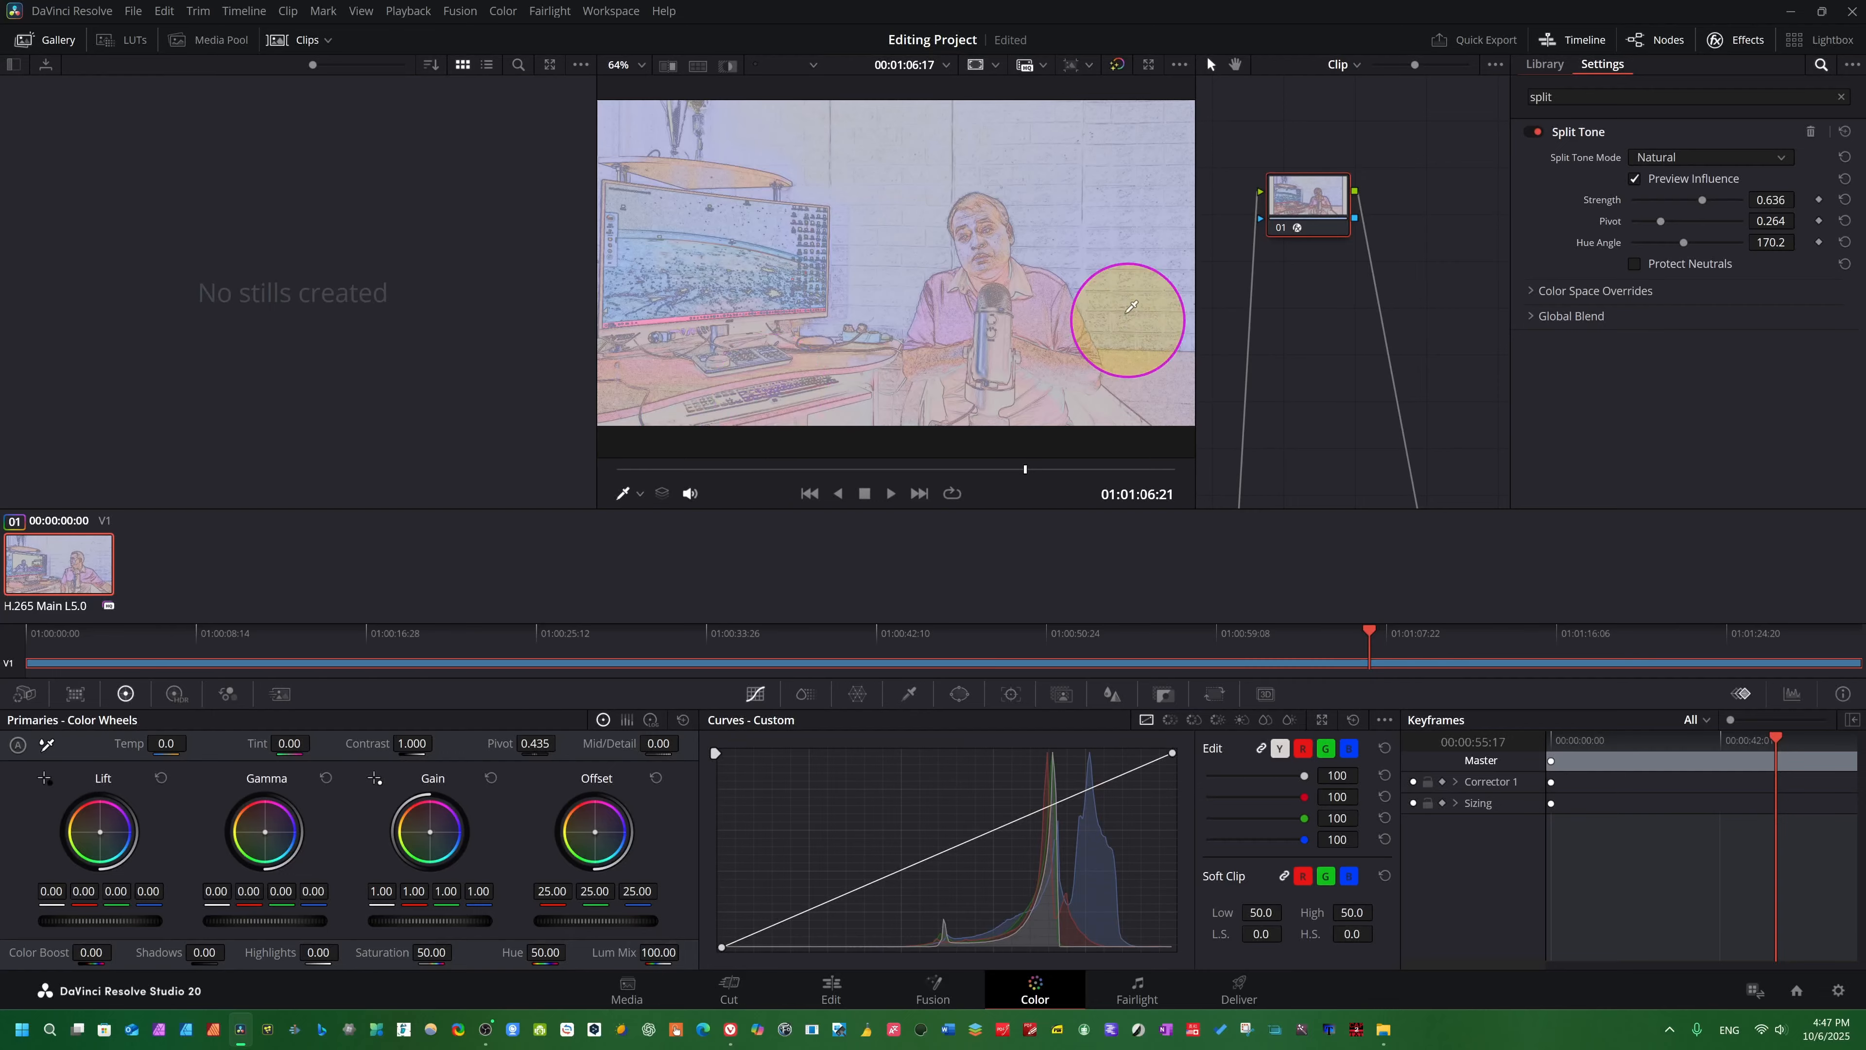
key(space)
key(space)
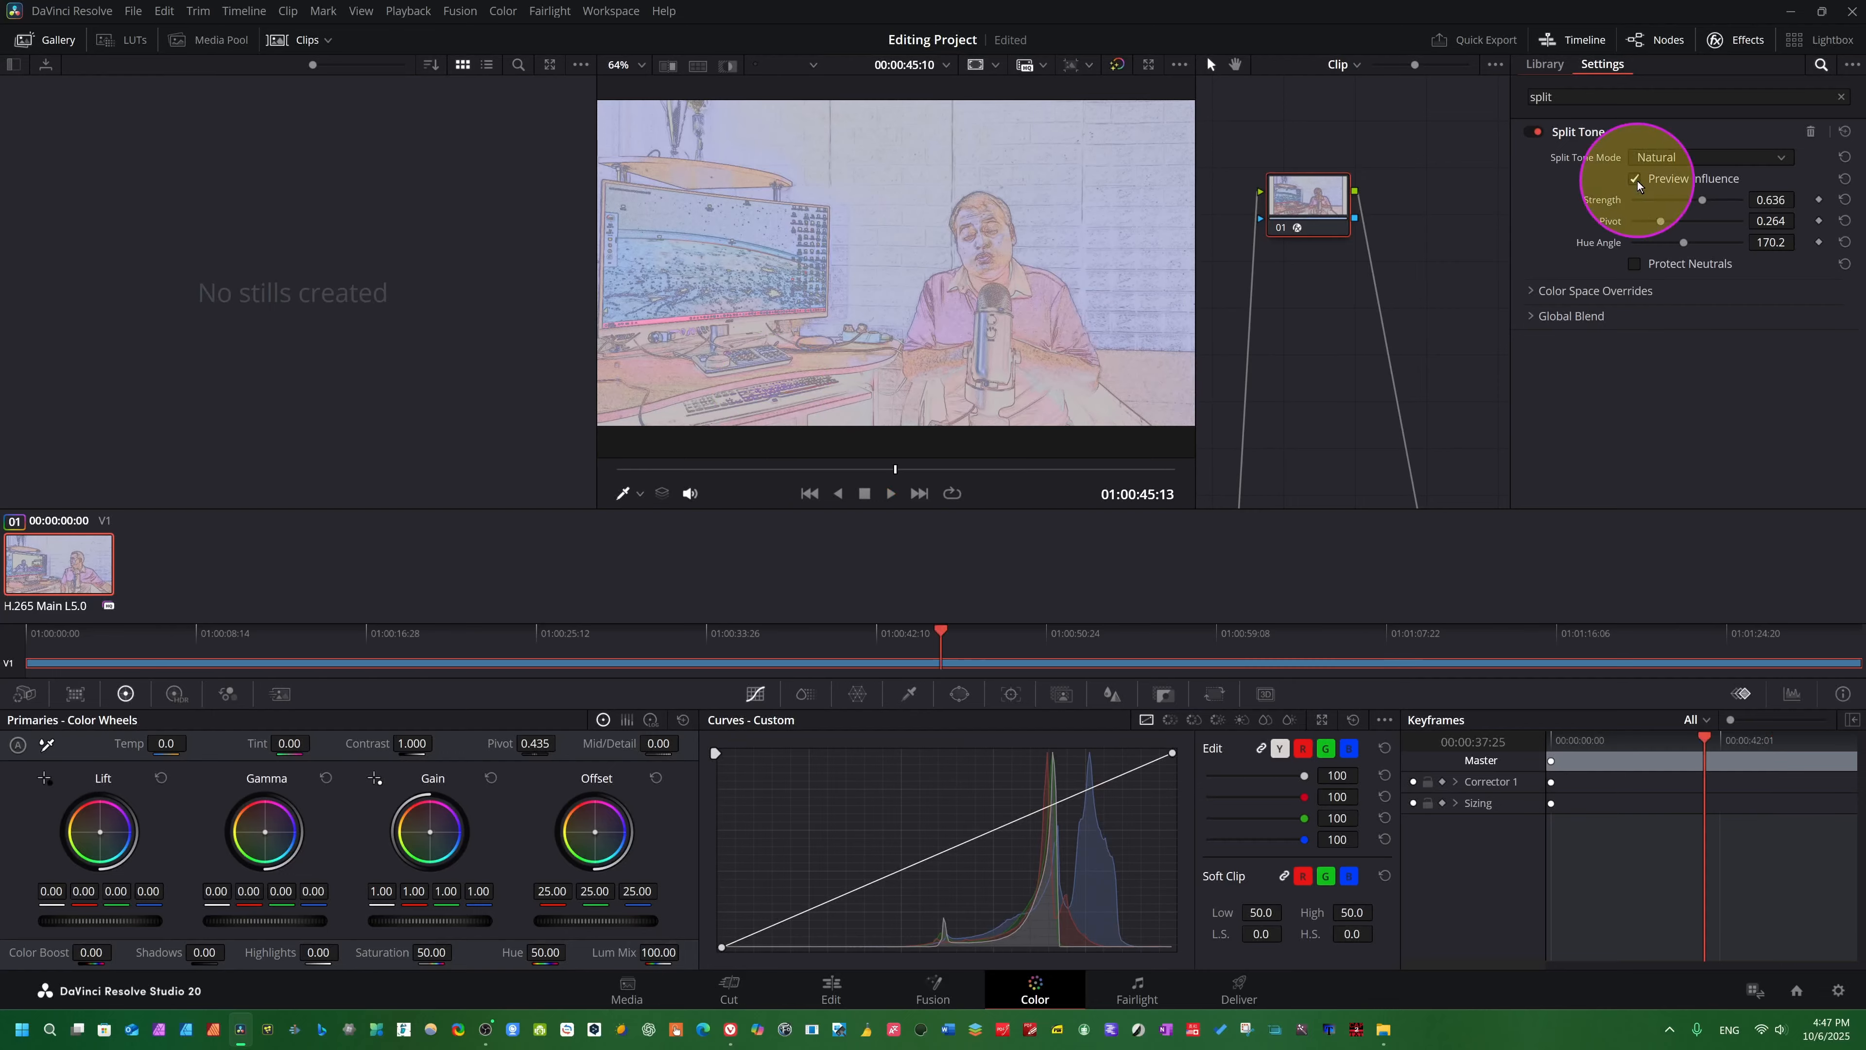
- Turn off Preview Influence, then expand the Color Space Overrides and Global Blend settings and briefly try a lower Blend
click(1635, 179)
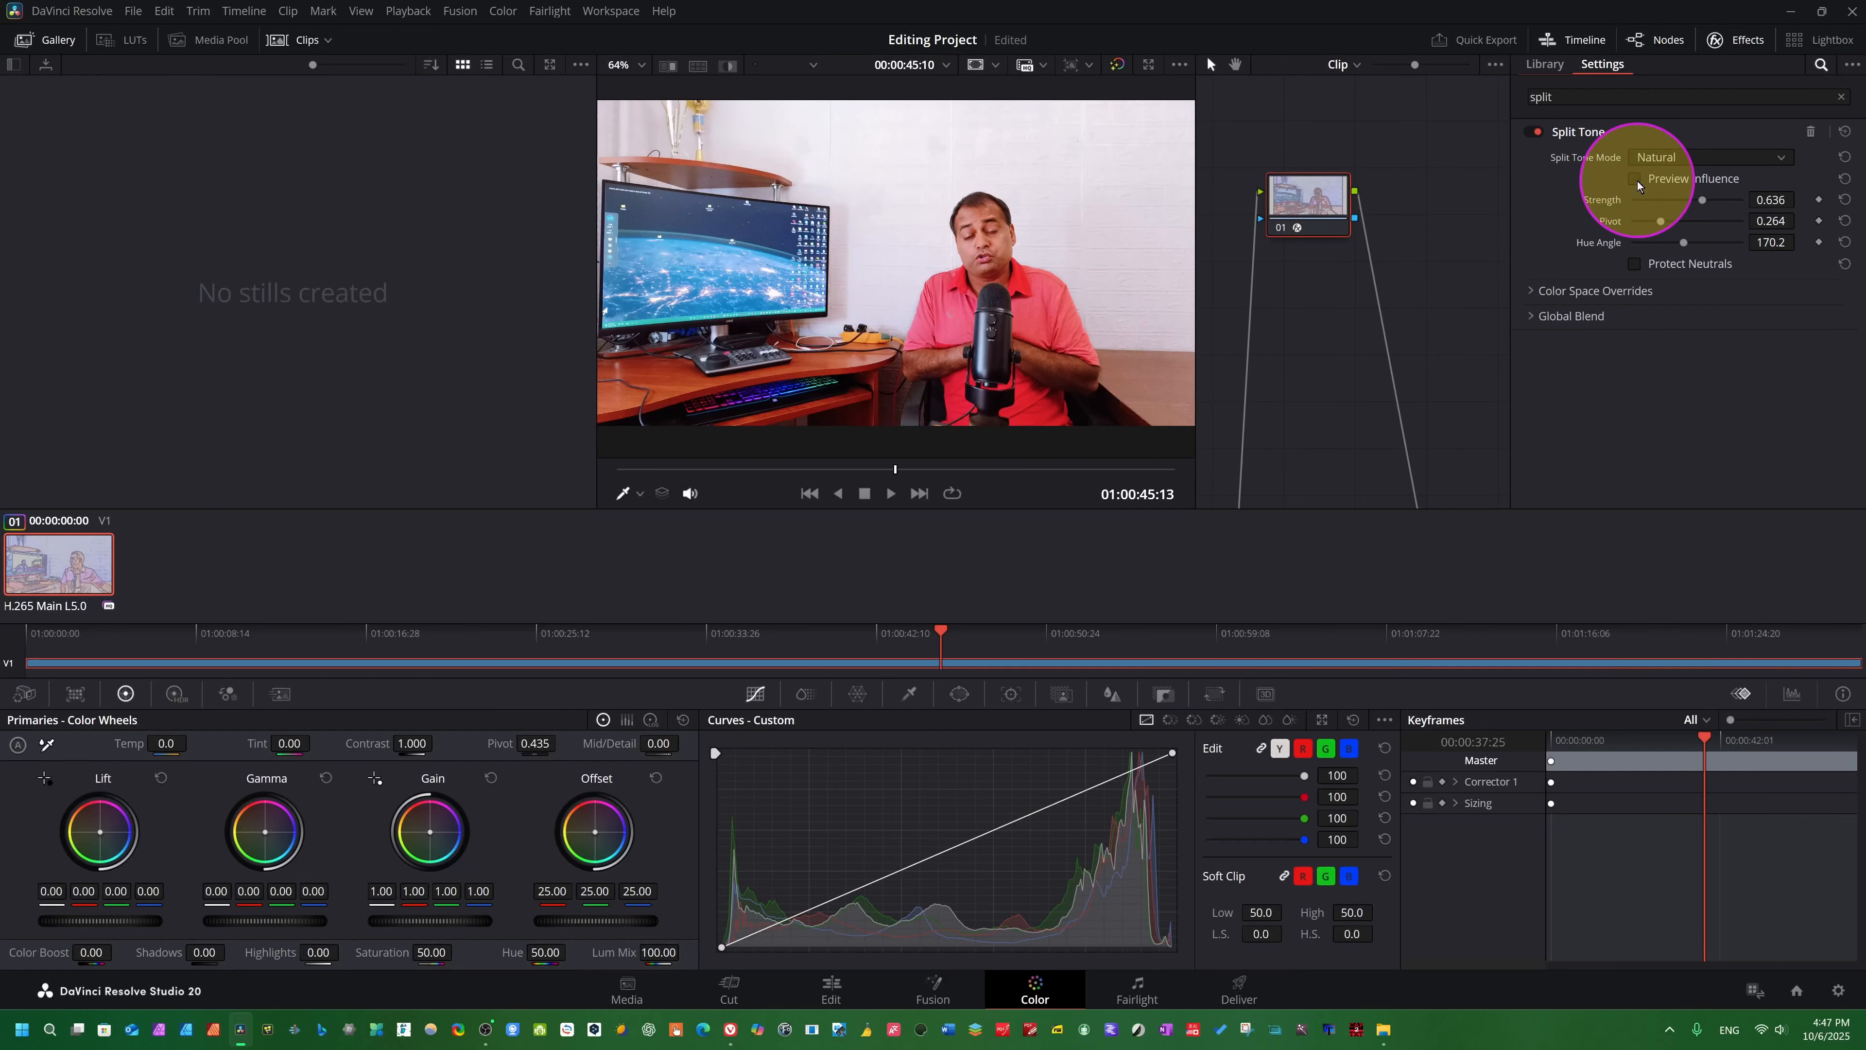
click(1528, 291)
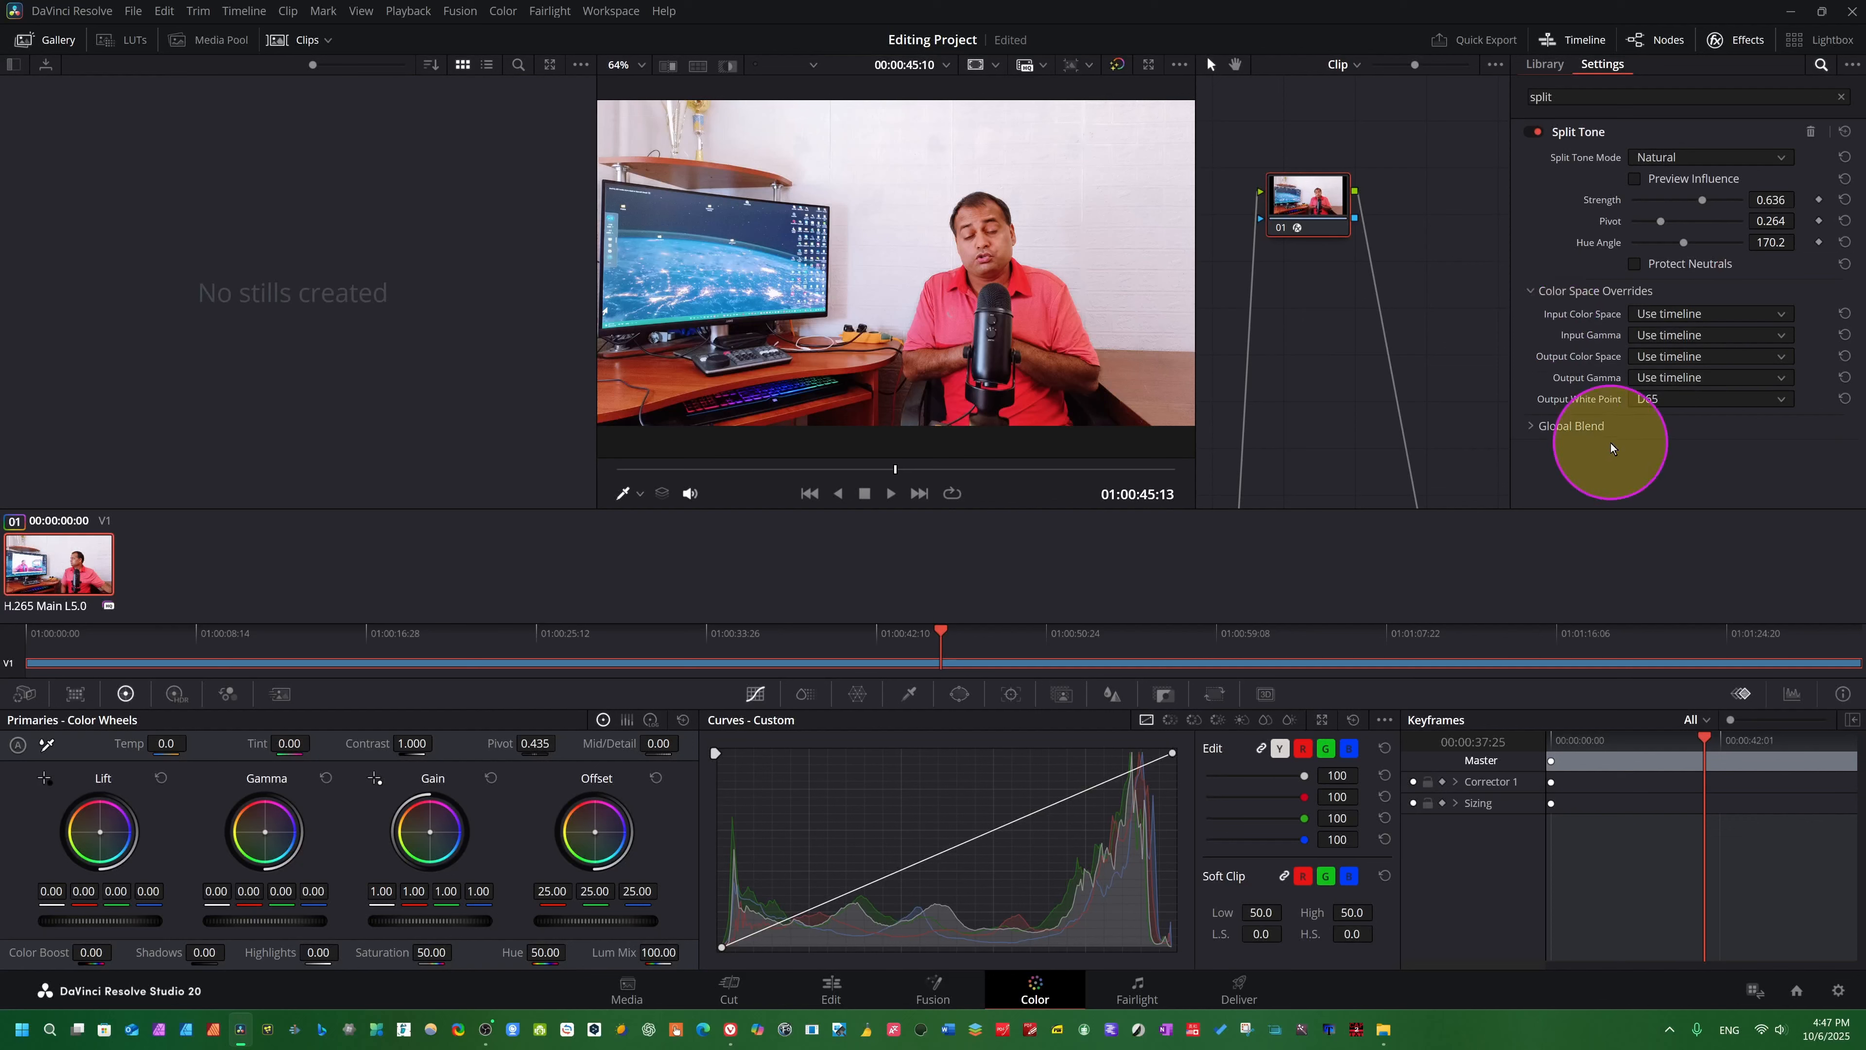
click(1530, 426)
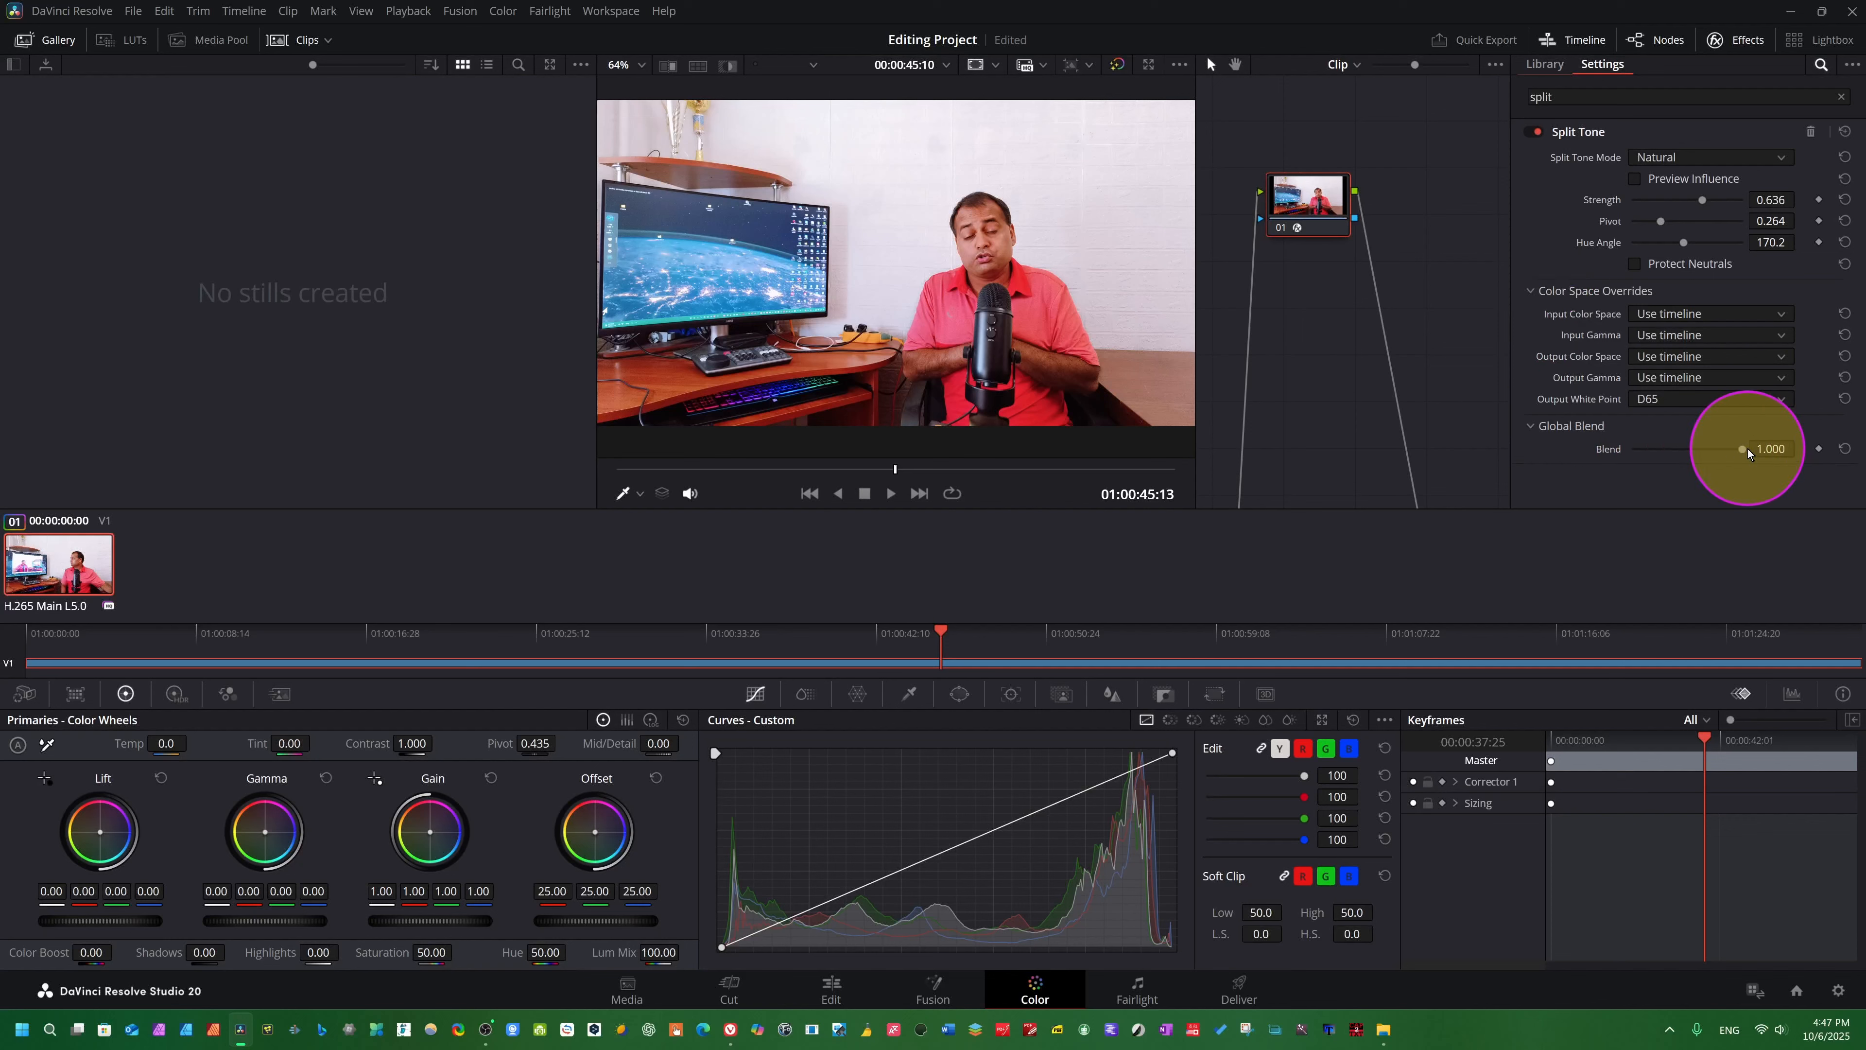
drag(1744, 446, 1706, 458)
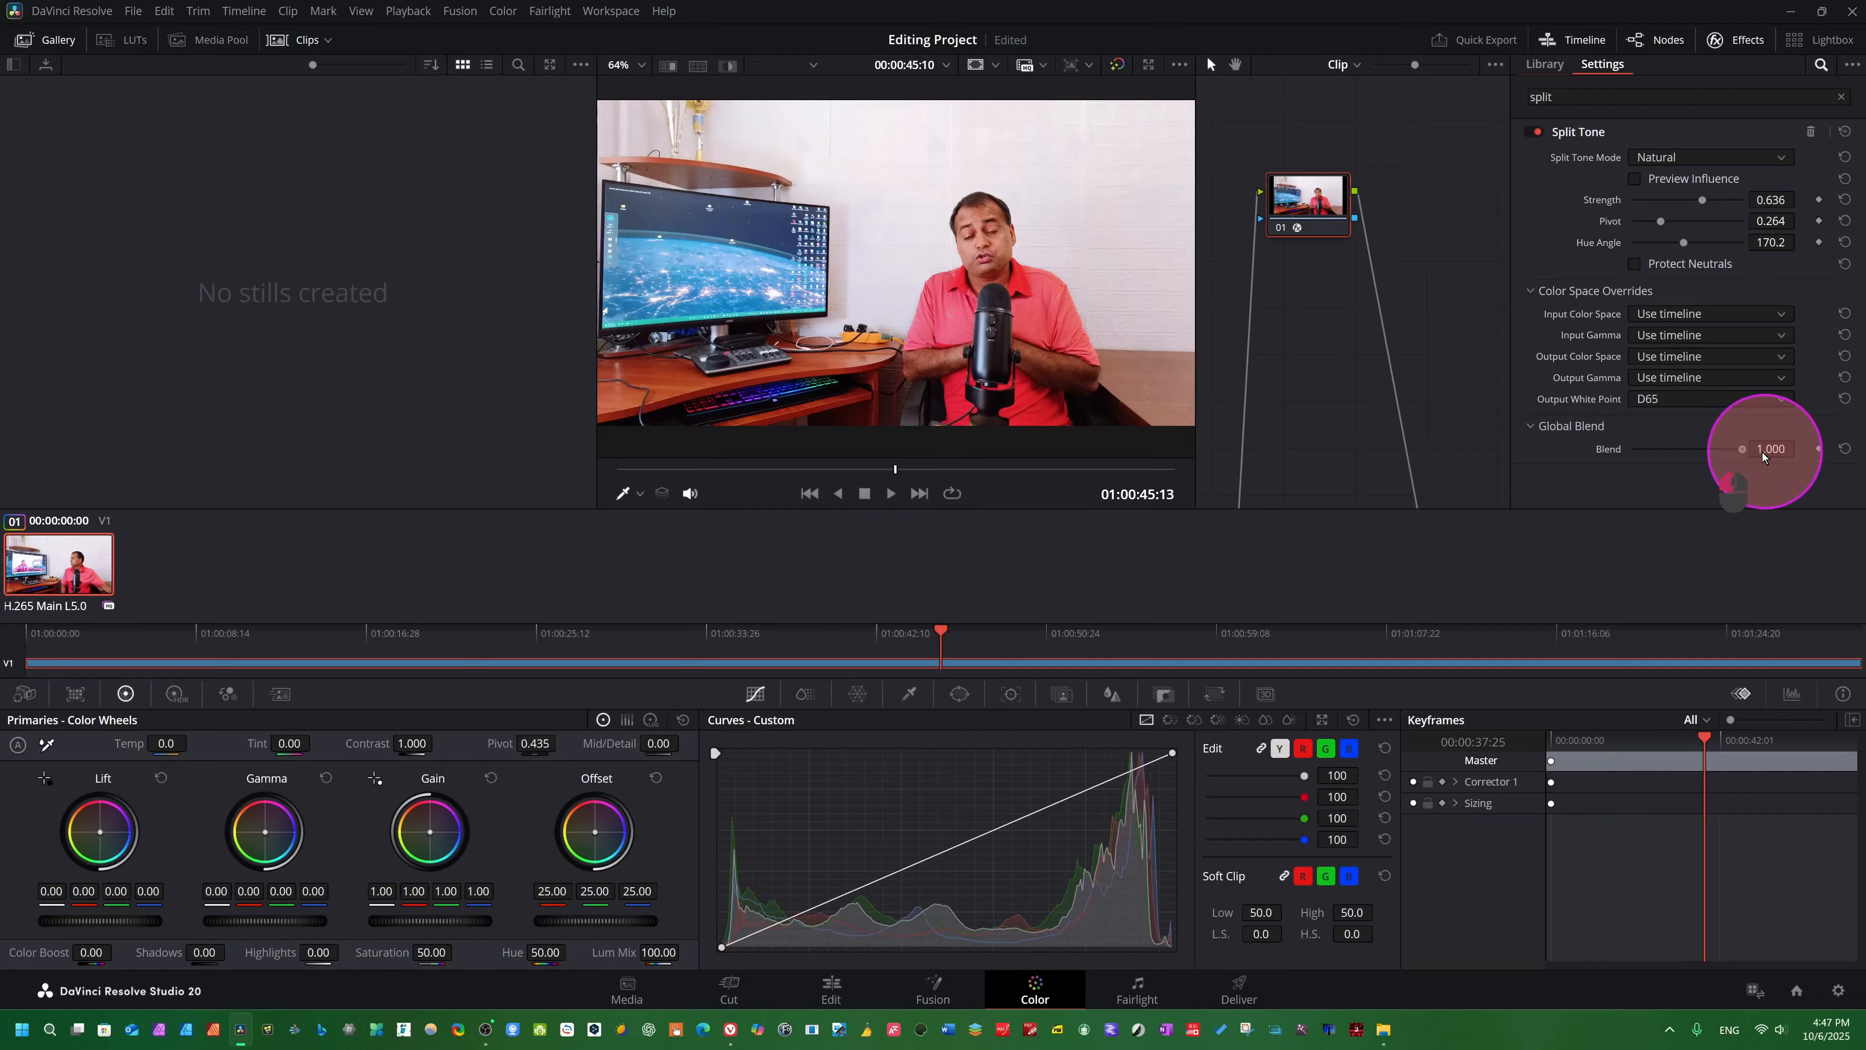
- Switch Split Tone to Strong mode and, after a short playback, set Strength to 0.302, Pivot to 0.504 and Hue Angle to 226.0
click(1785, 163)
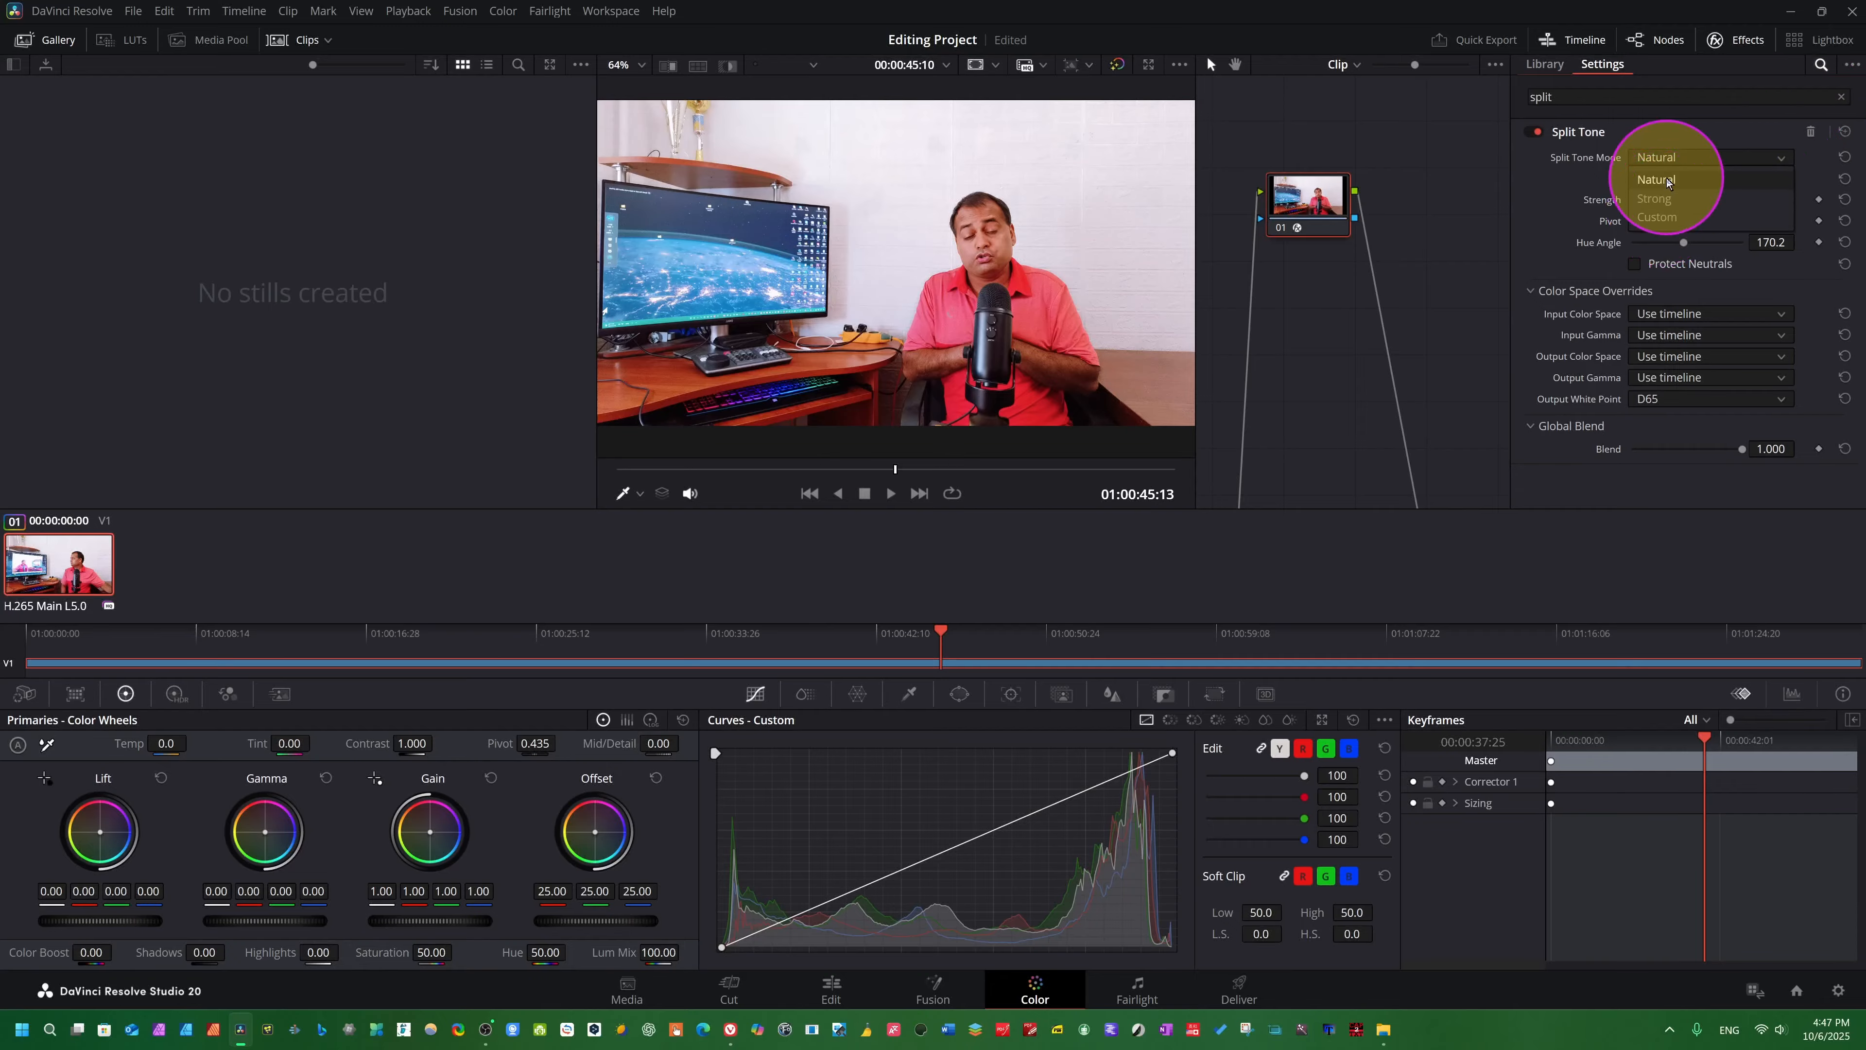
click(1662, 198)
key(space)
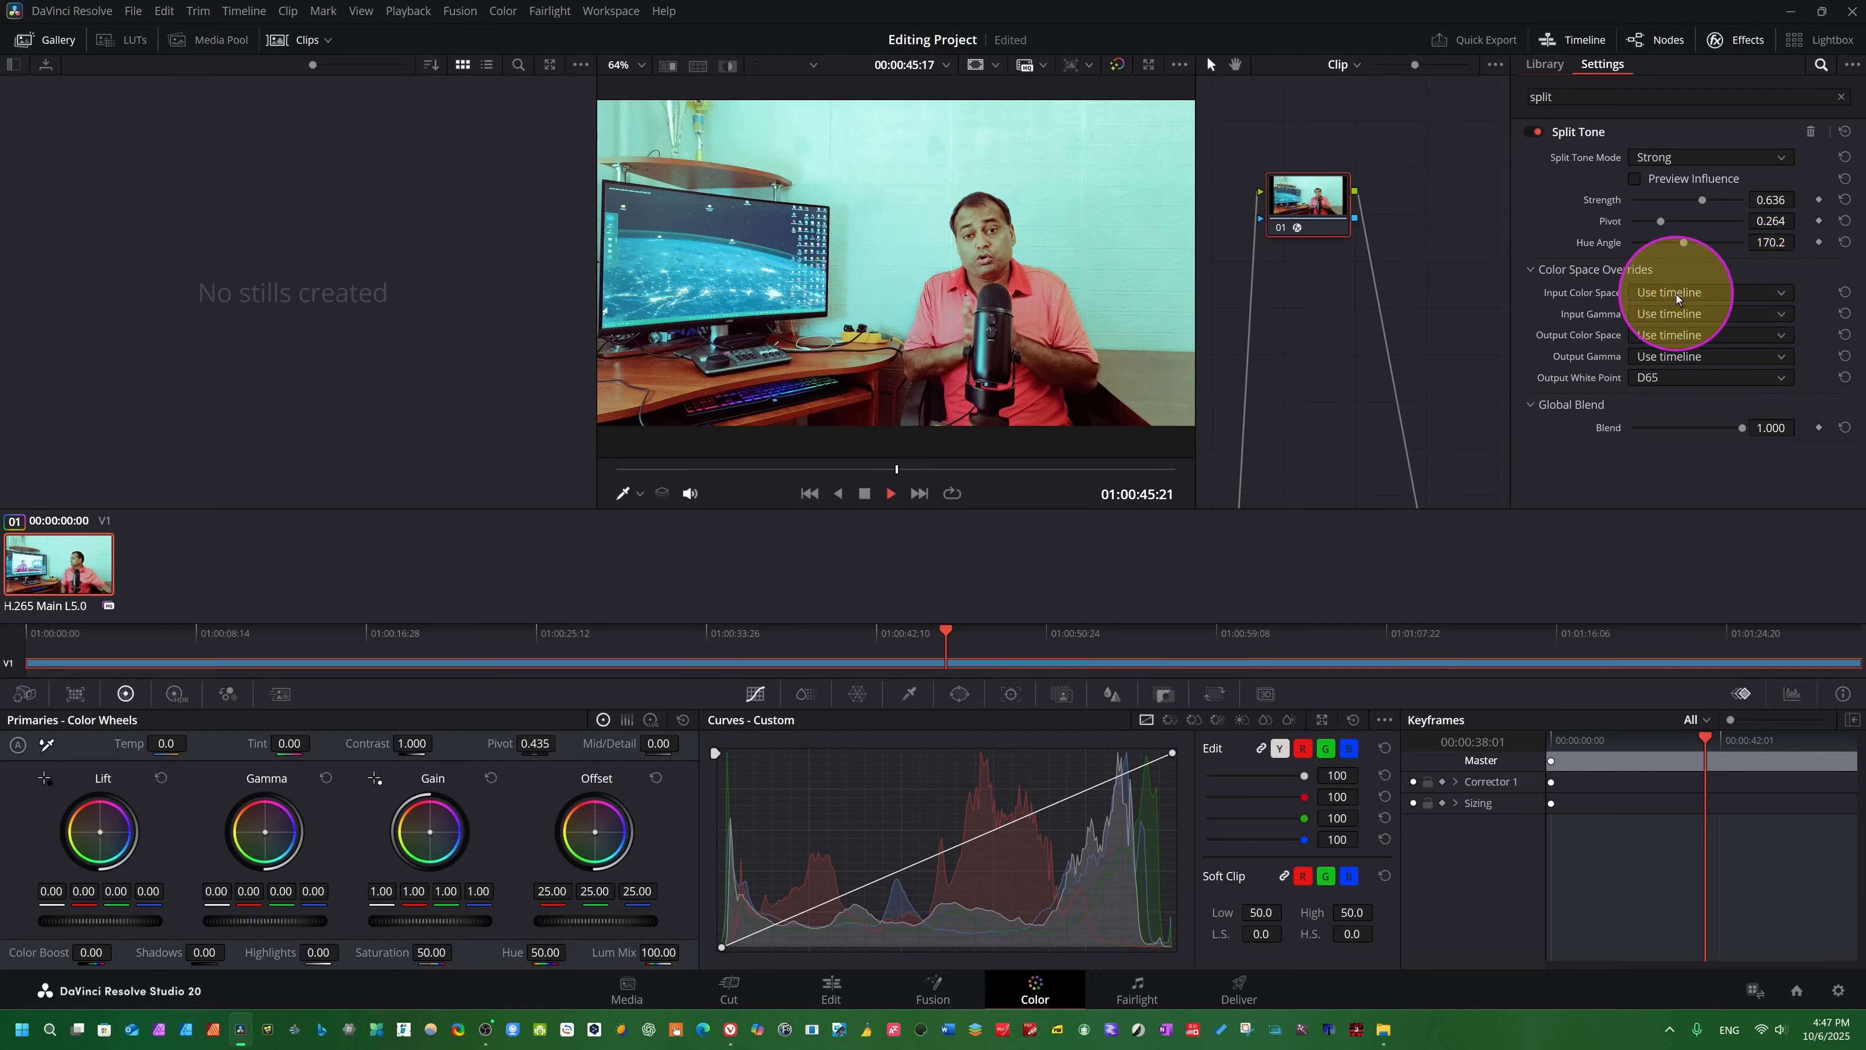
key(space)
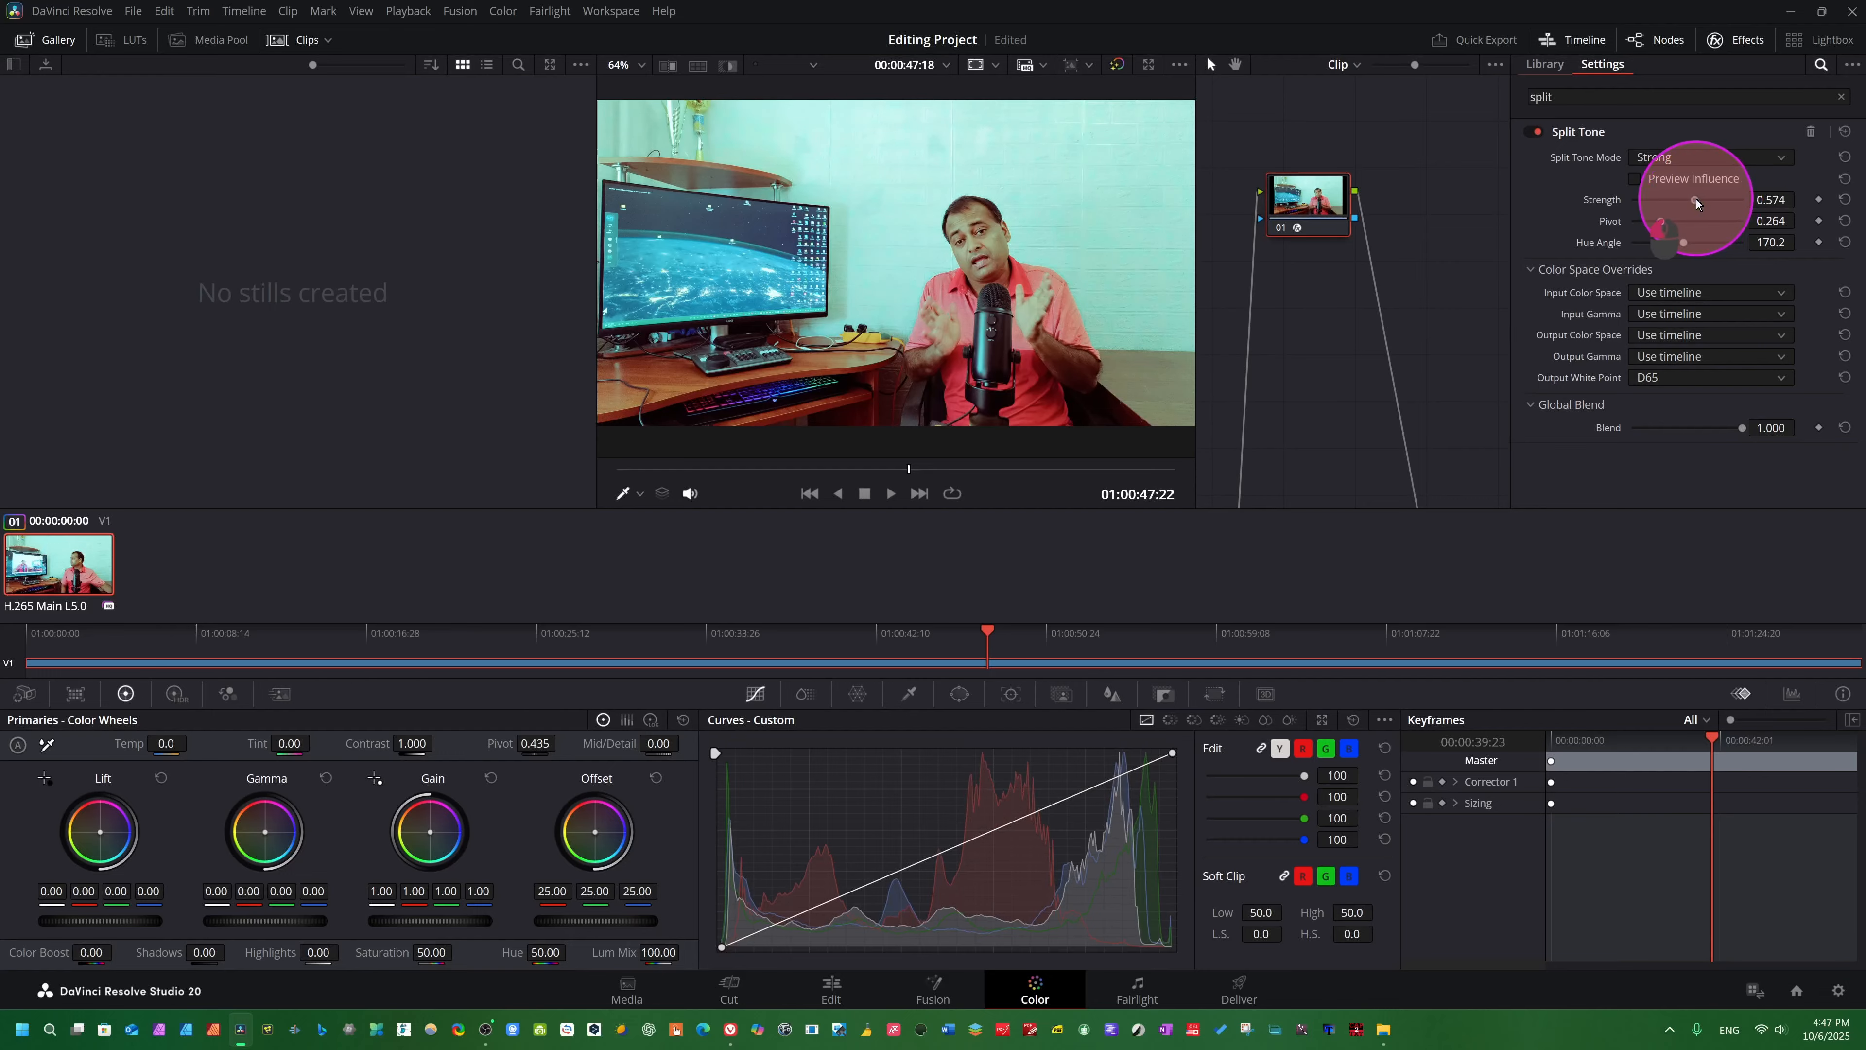
drag(1696, 199, 1703, 270)
- Play the clip while bypassing and restoring the grade to compare the Strong Split Tone look with the original
key(space)
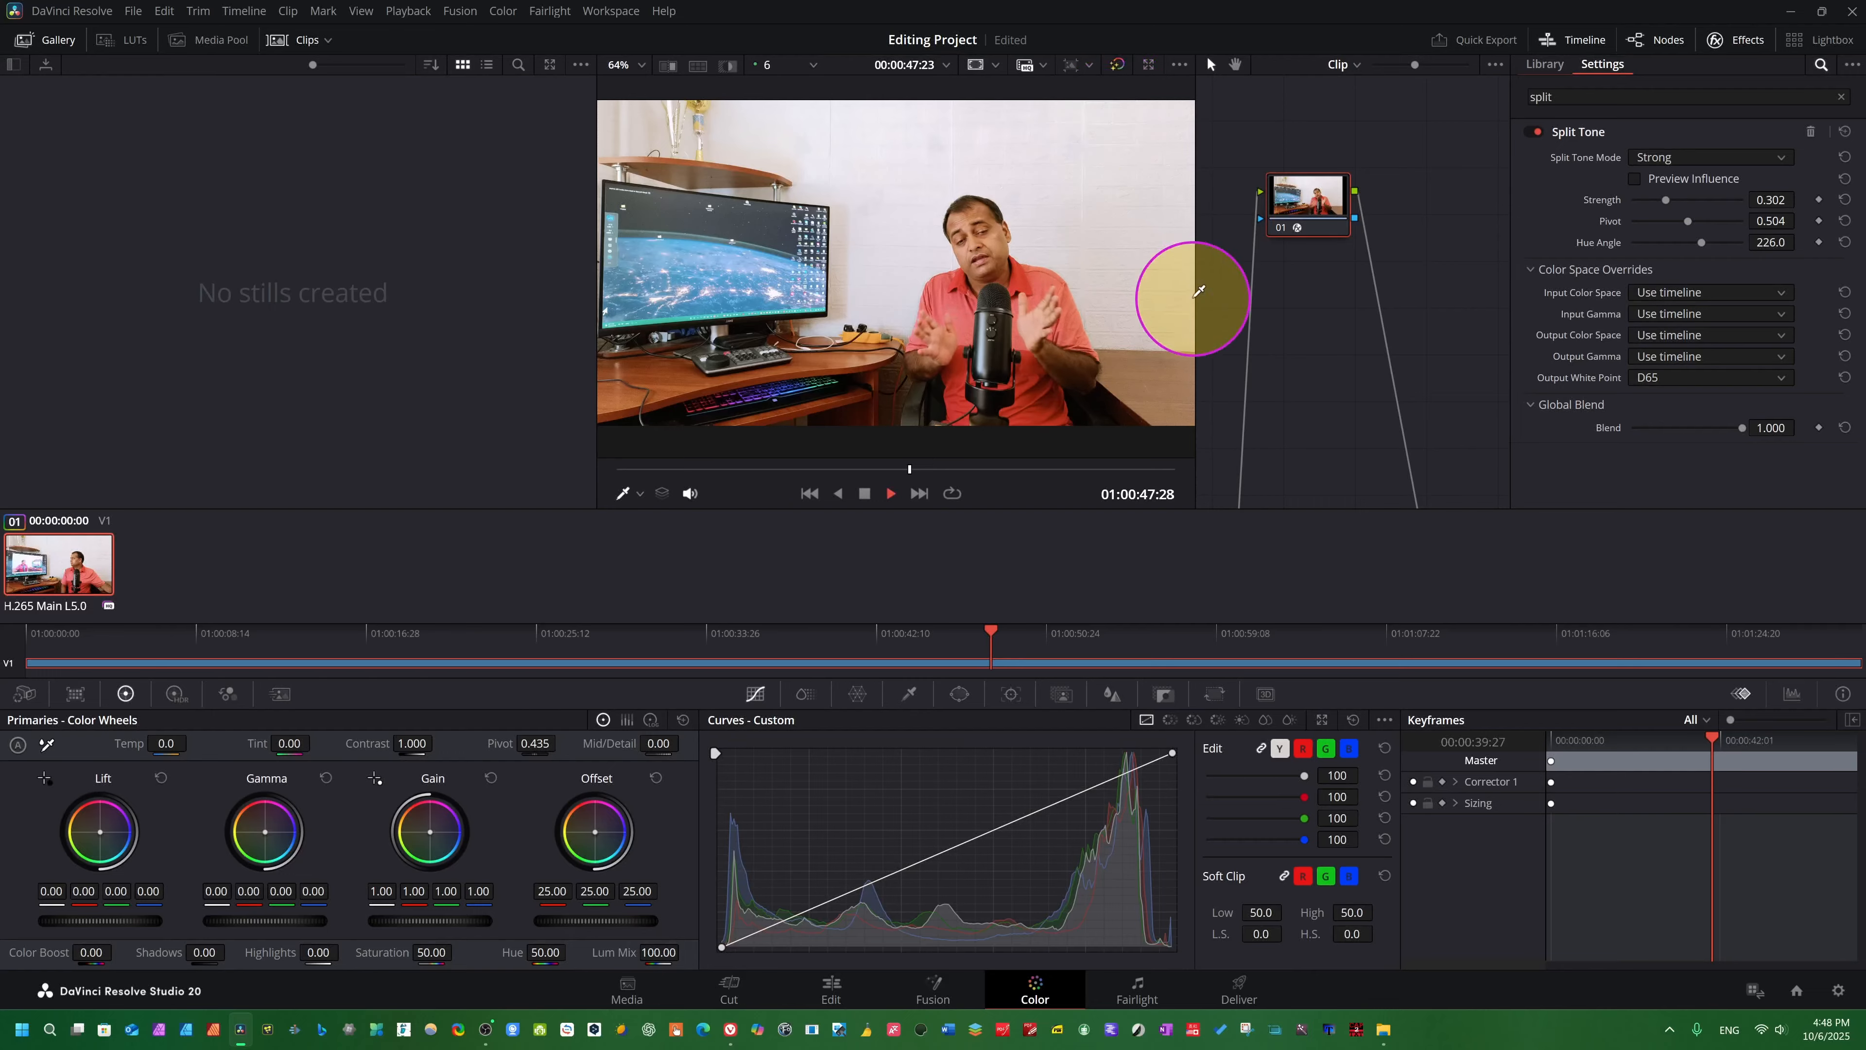
click(1116, 64)
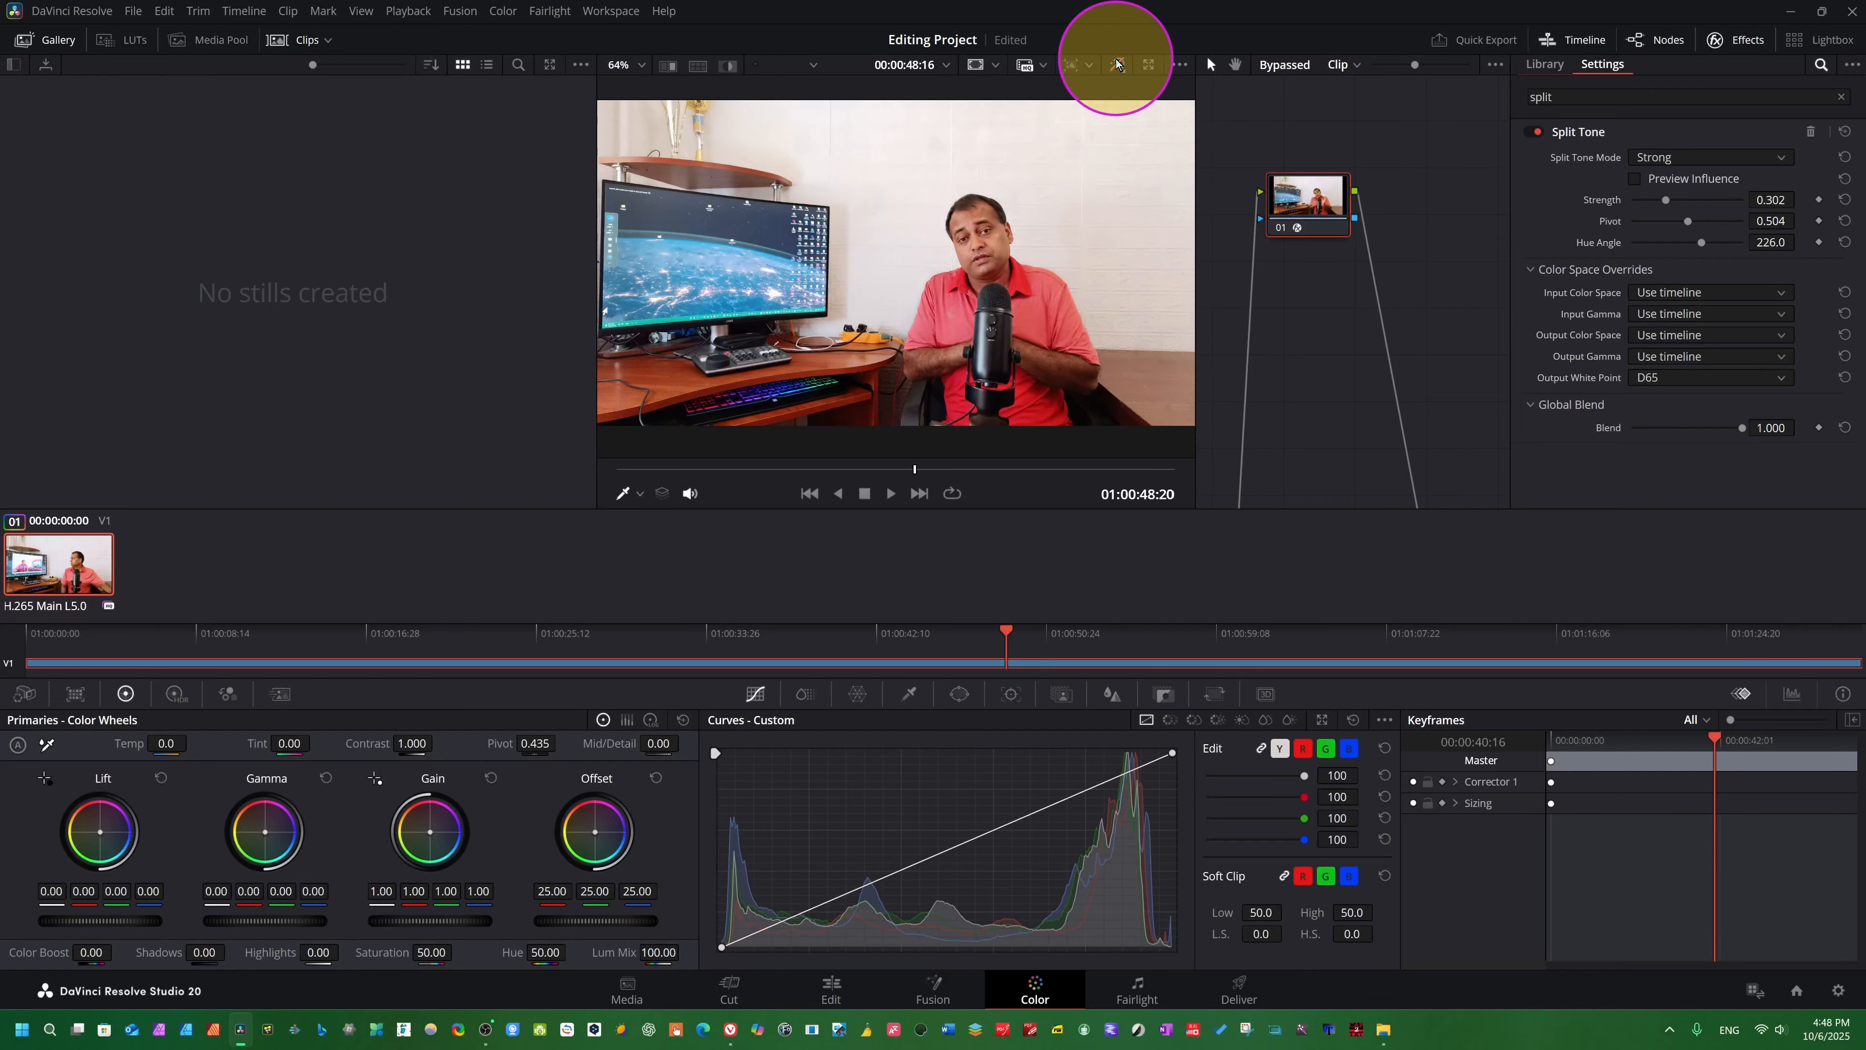
click(1116, 66)
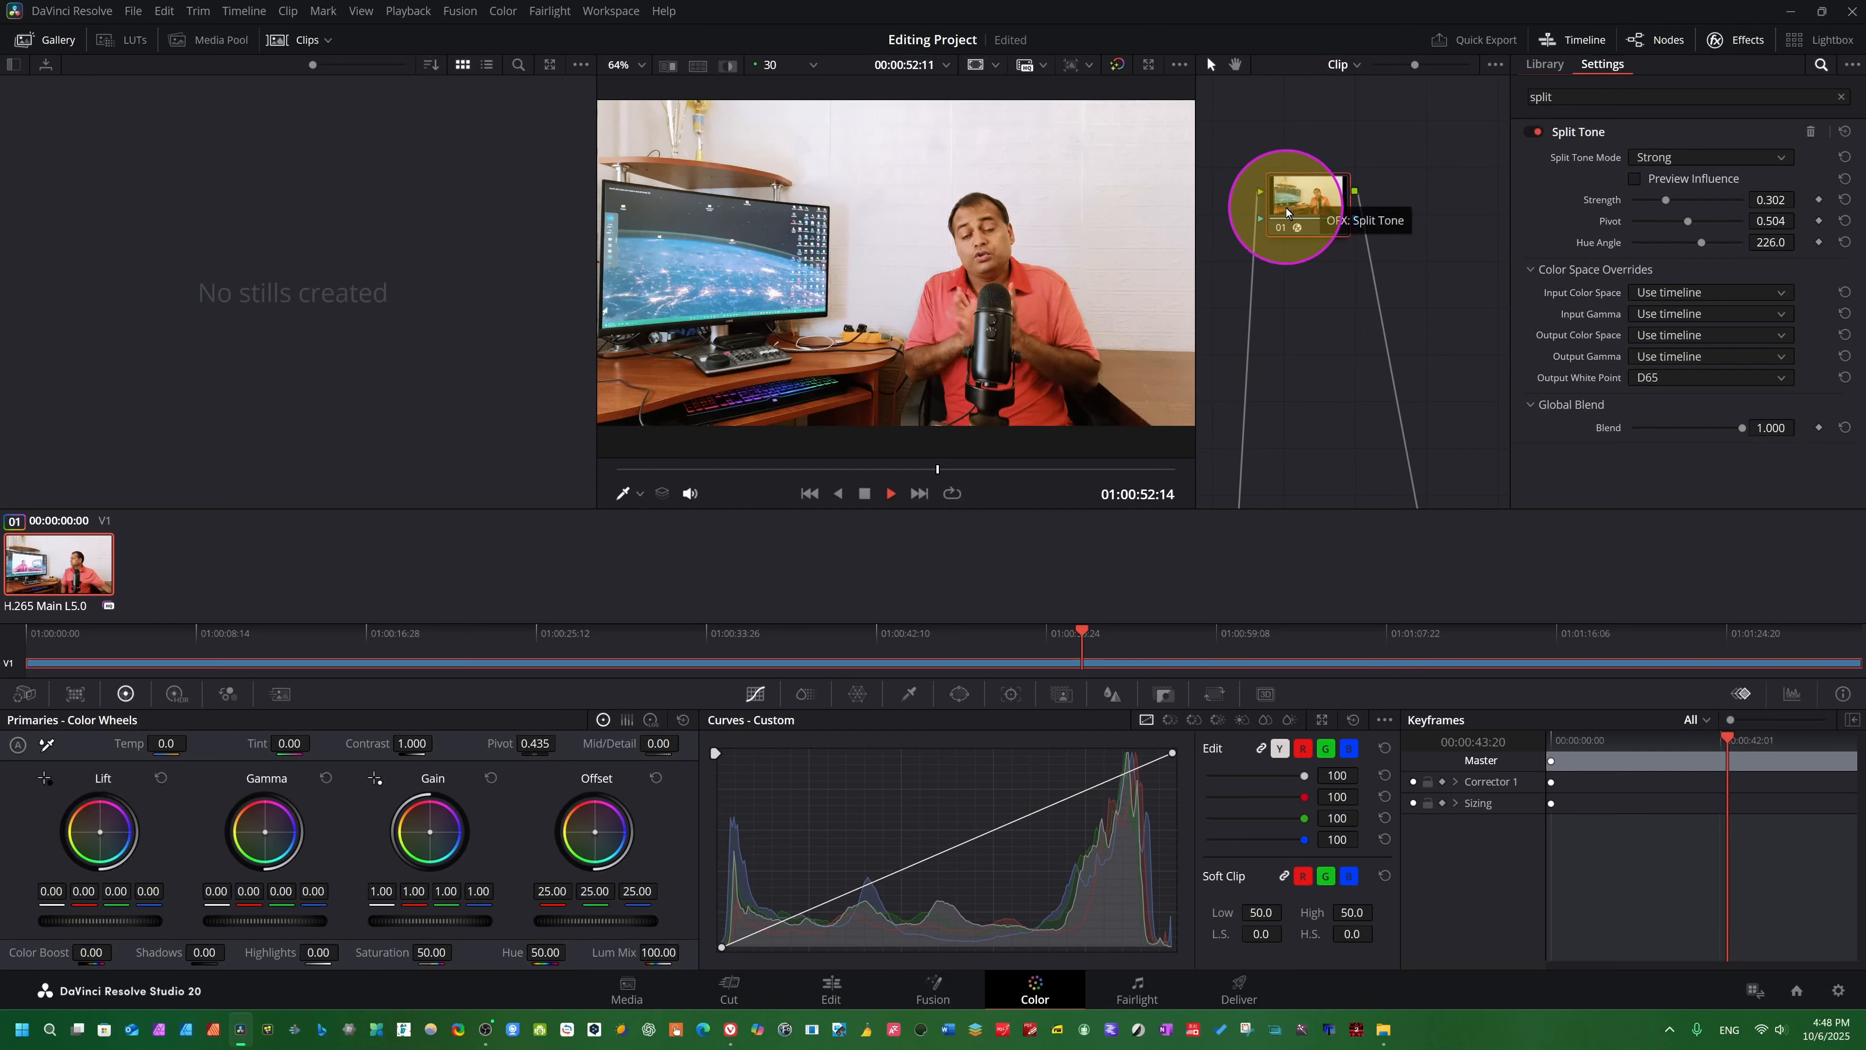
key(space)
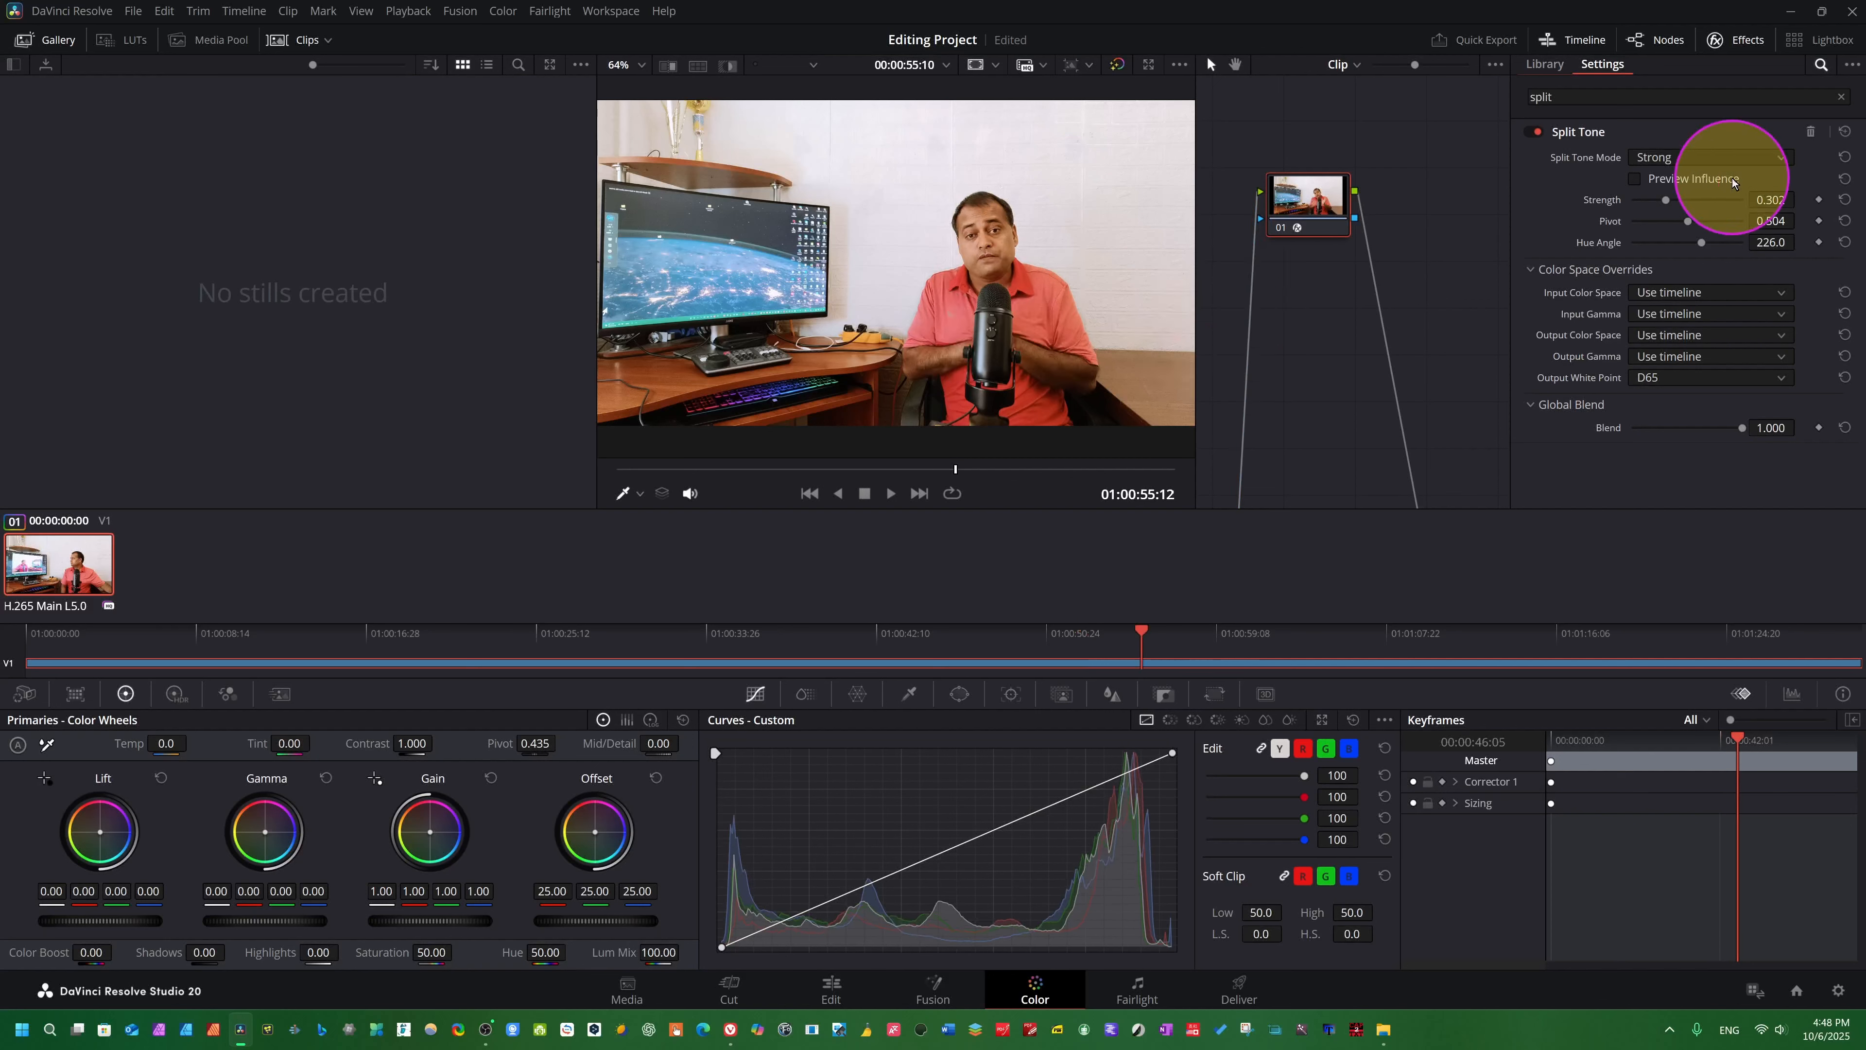
- Switch the Split Tone mode to Custom and toggle Preview Influence on and off
click(1778, 157)
click(1656, 216)
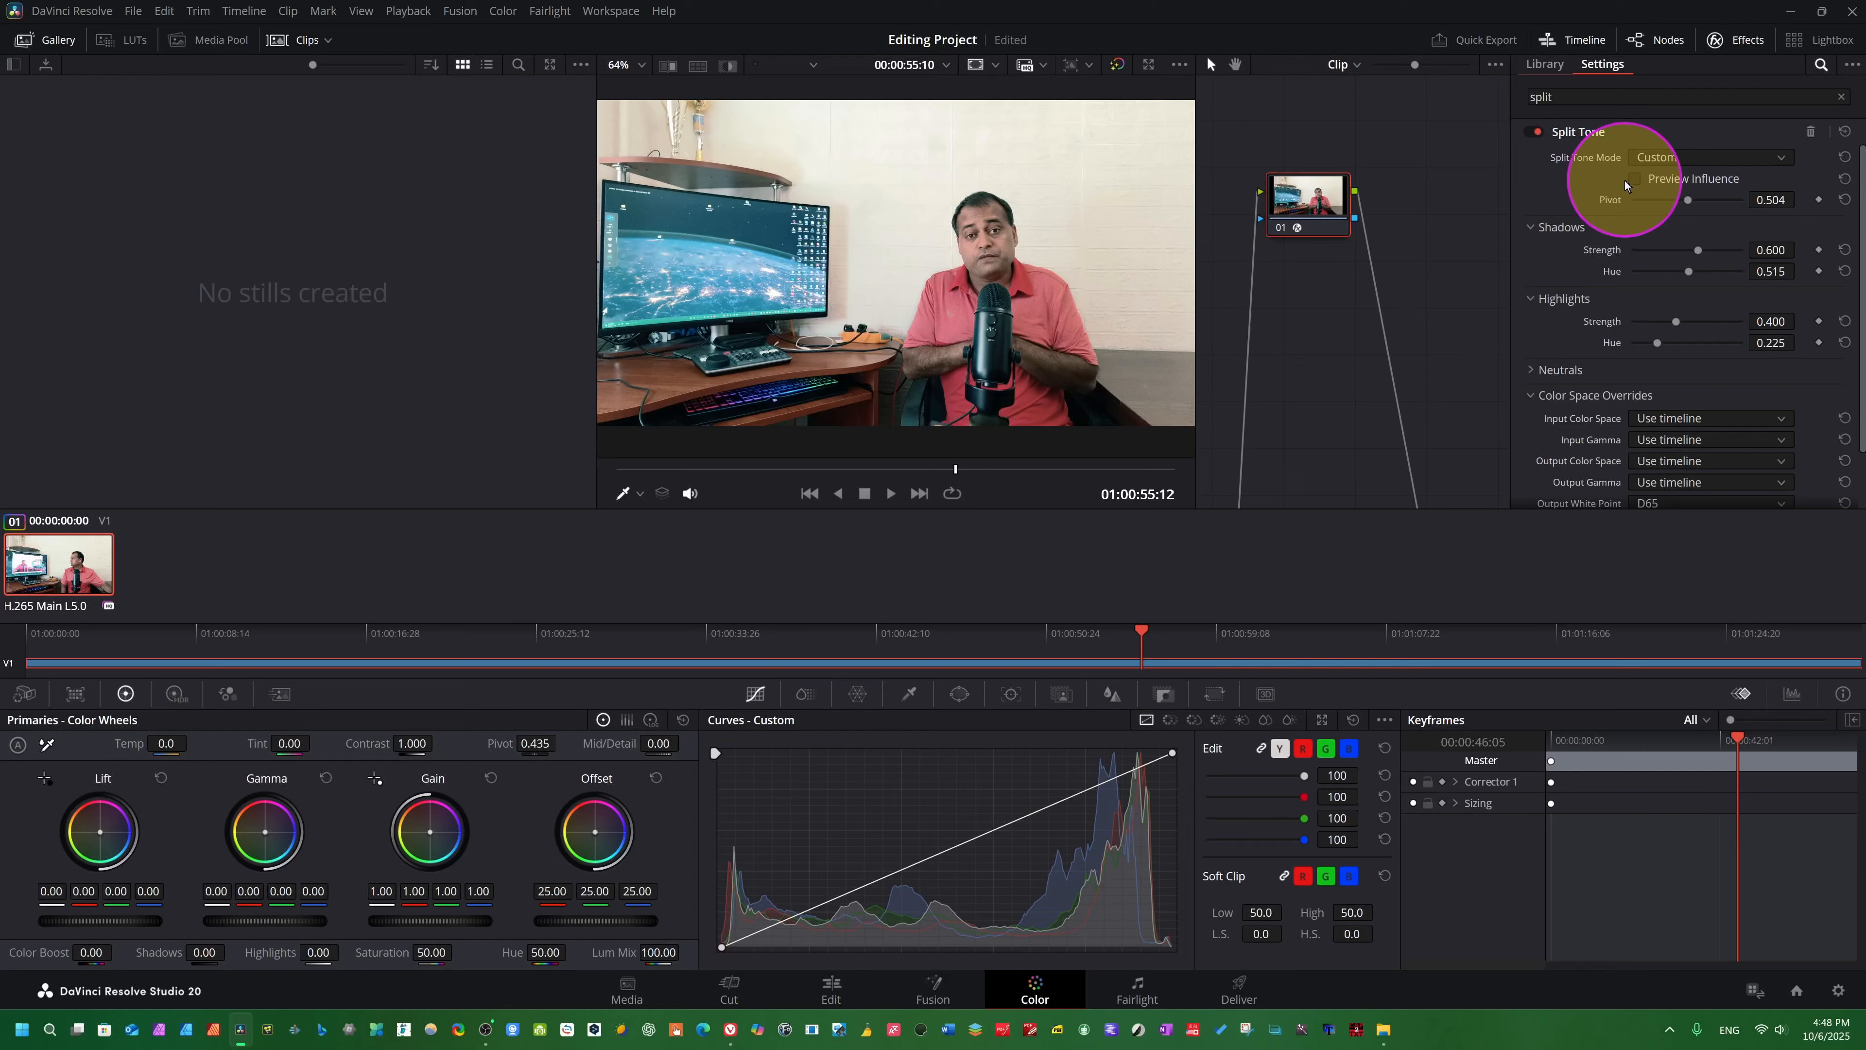
click(1637, 179)
click(1637, 179)
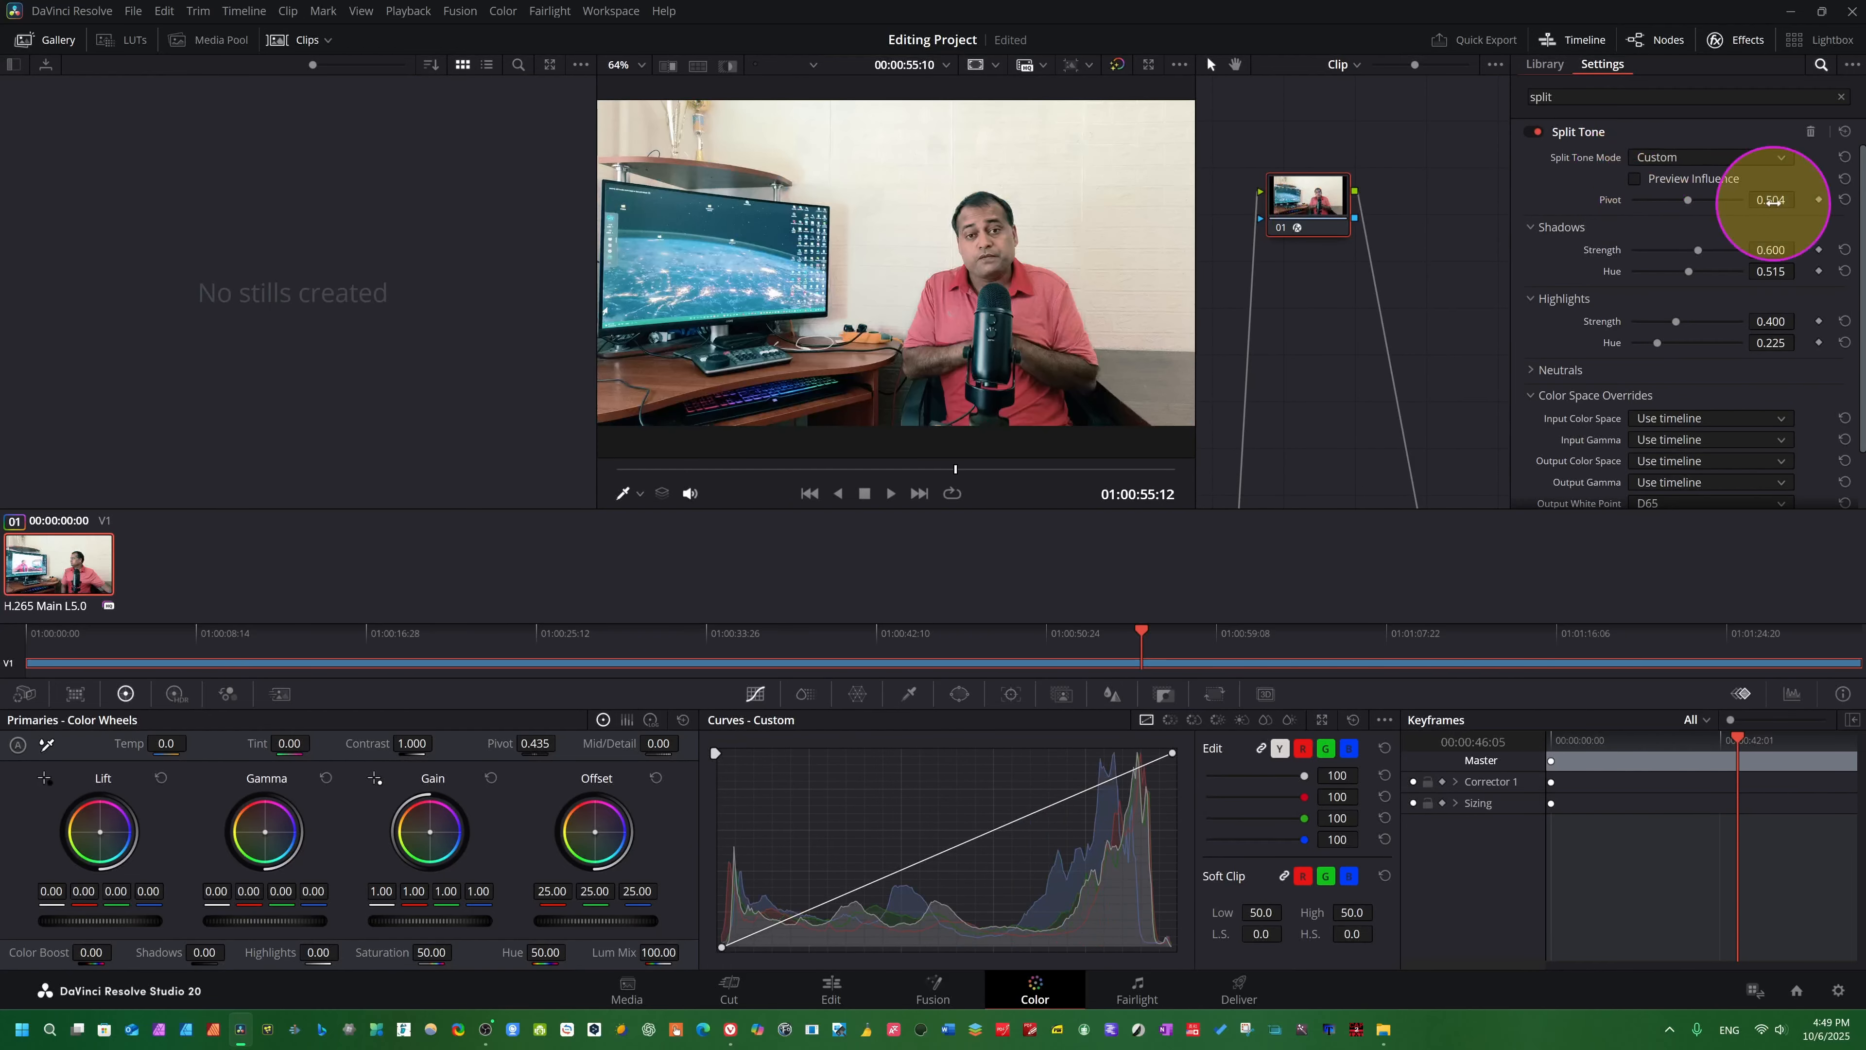
- Set Pivot to 0.341, Shadows Strength to 0.271 and Hue to 0.248, and Highlights Strength to 0.194 and Hue to 0.171
drag(1689, 198, 1662, 251)
drag(1688, 272, 1649, 272)
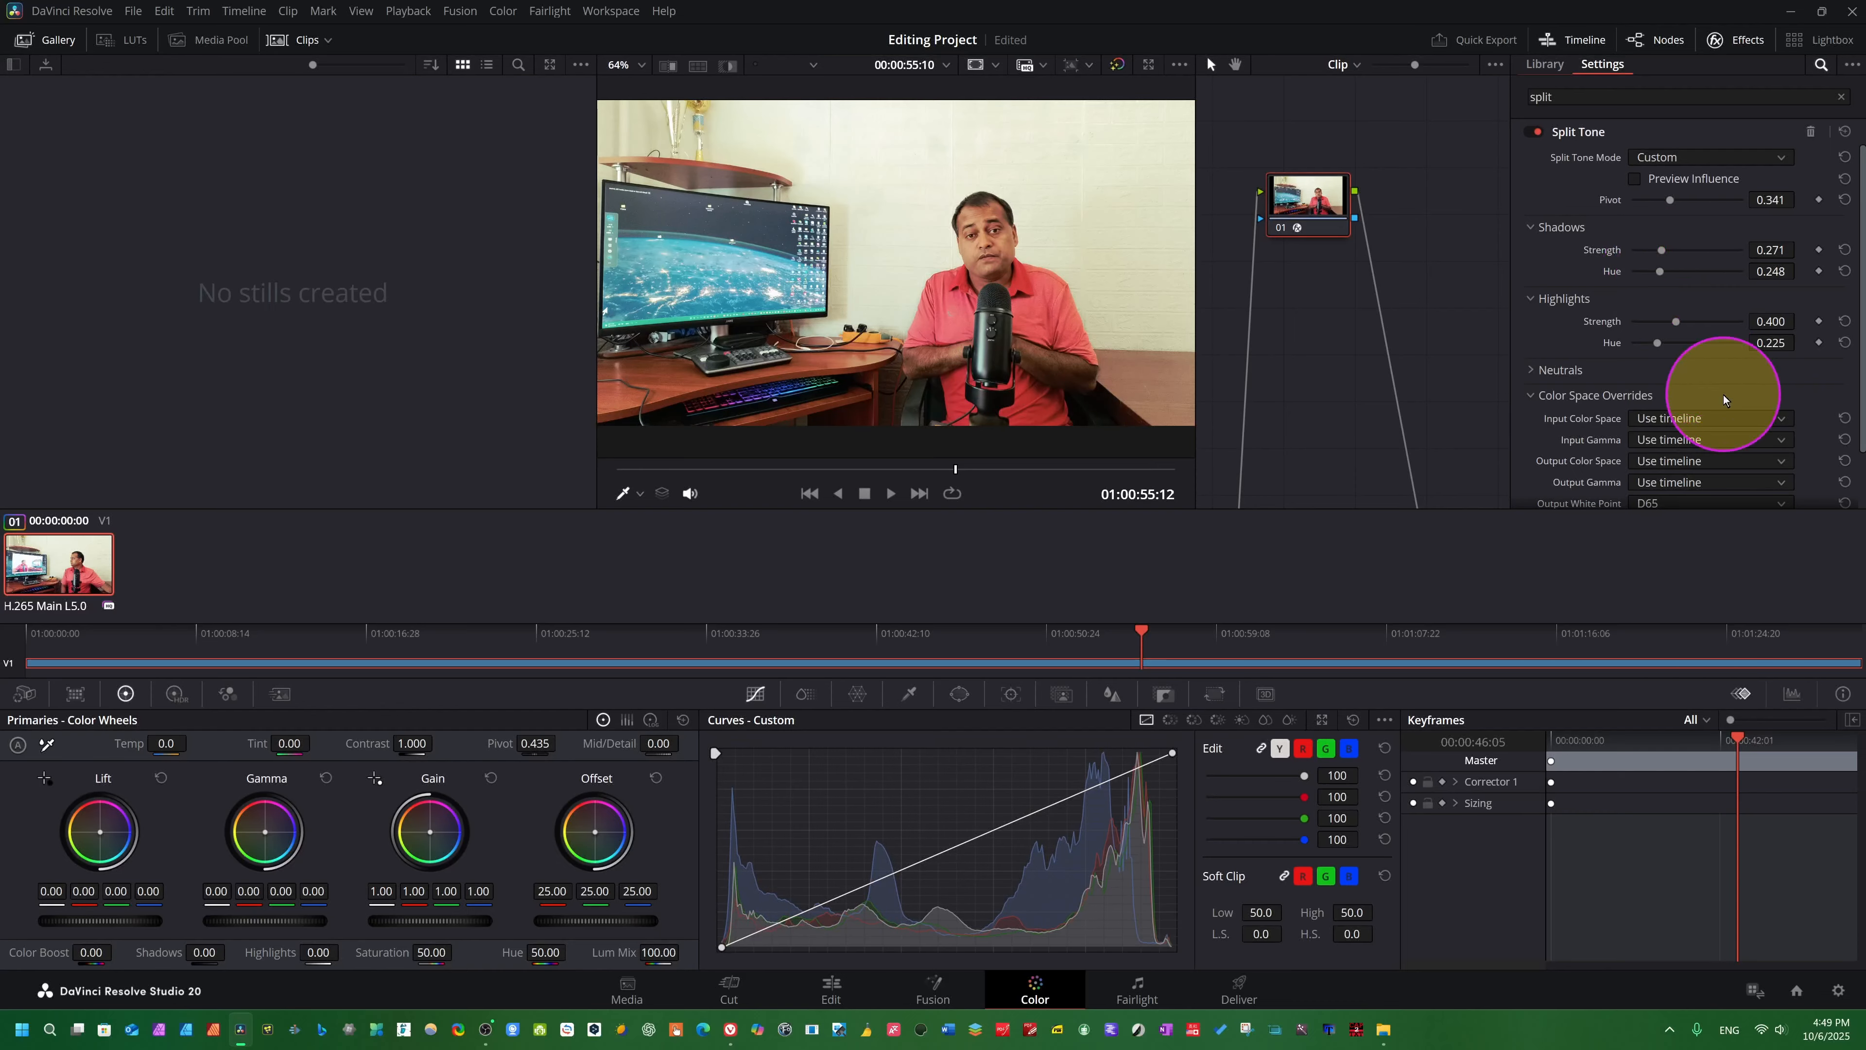
drag(1675, 324, 1652, 352)
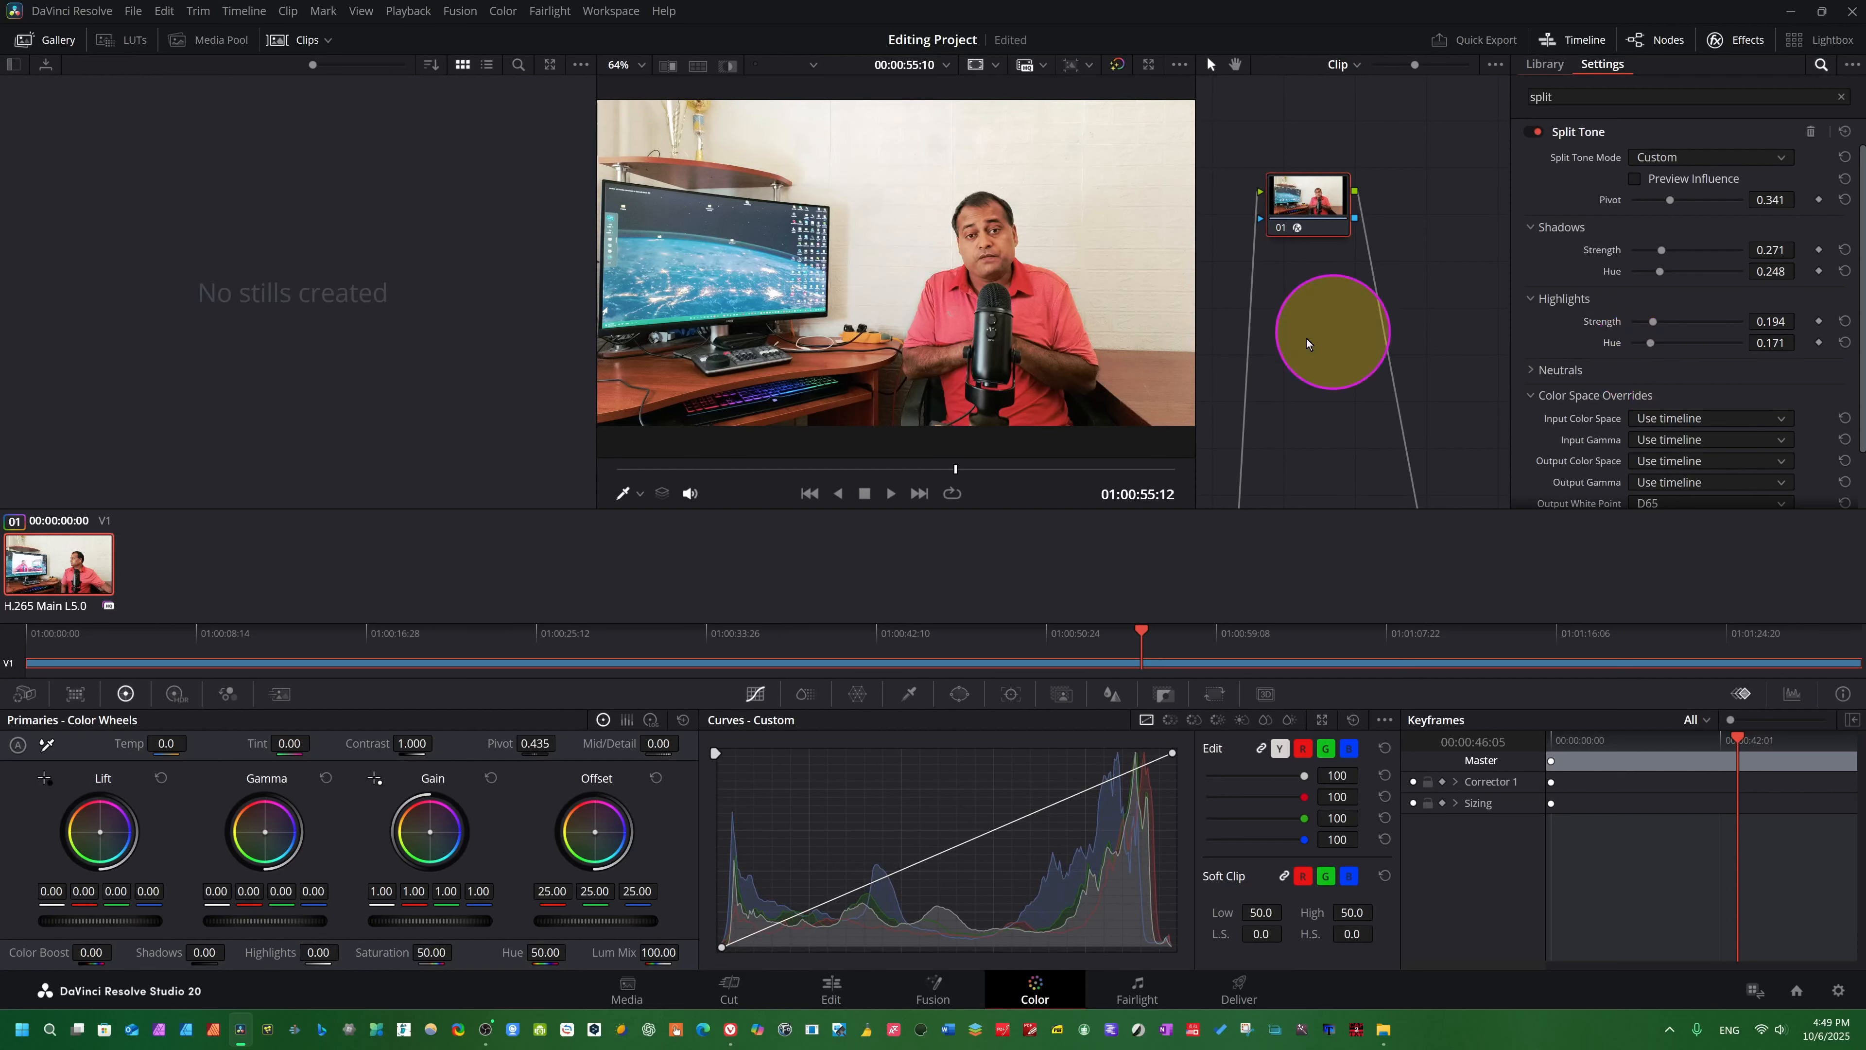
- Bypass and restore the grade during playback to compare the Custom Split Tone look with the original image
click(1117, 64)
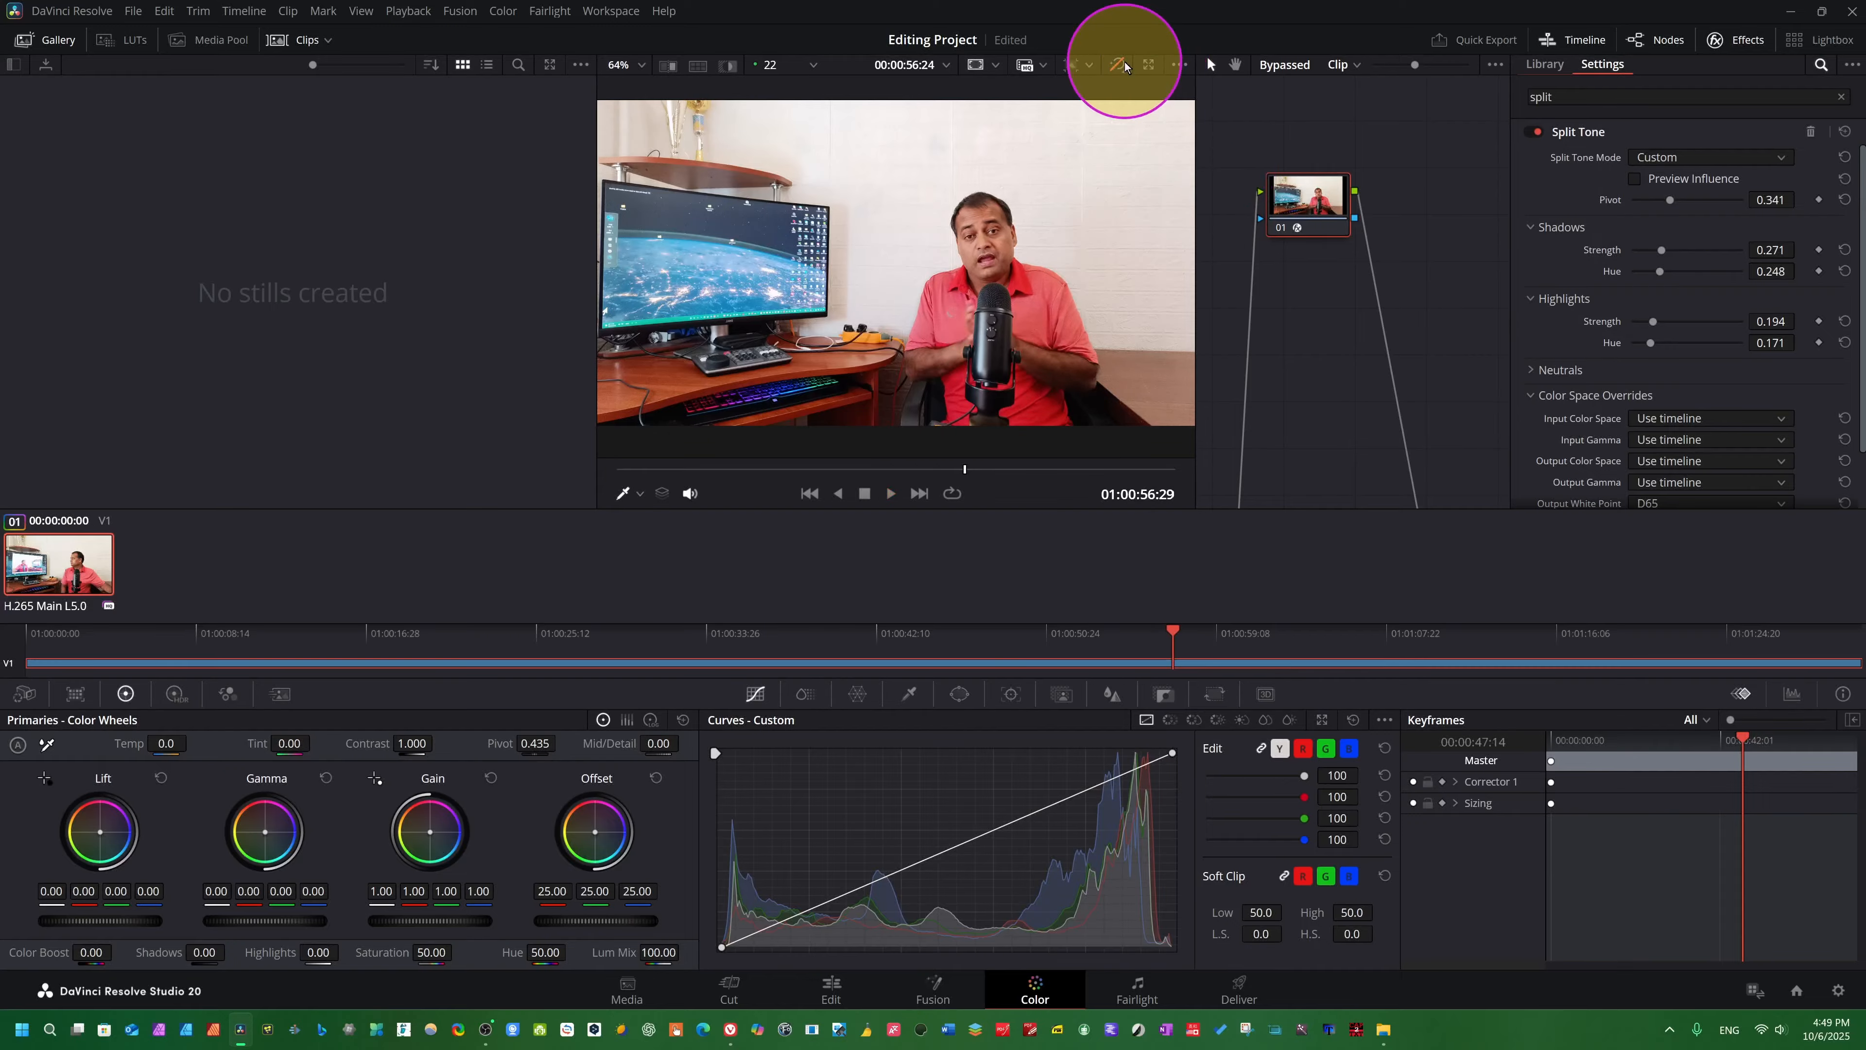
click(1113, 66)
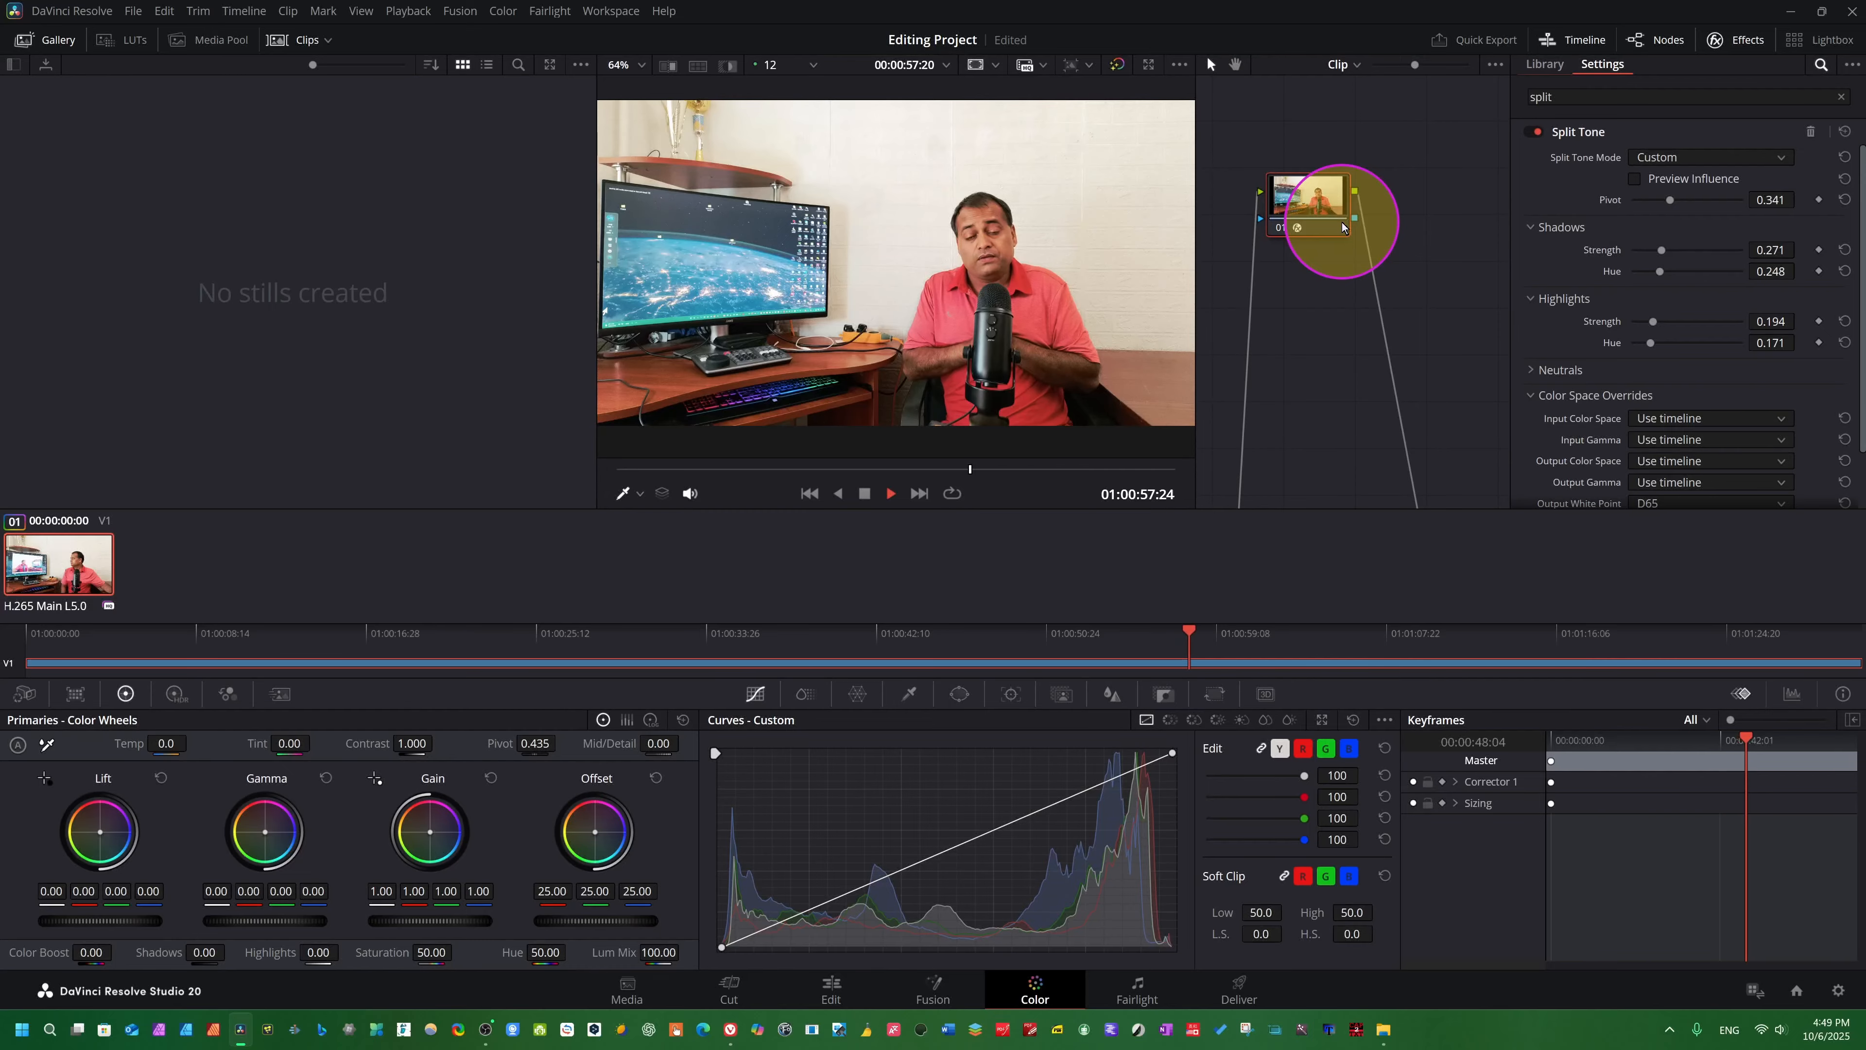
key(space)
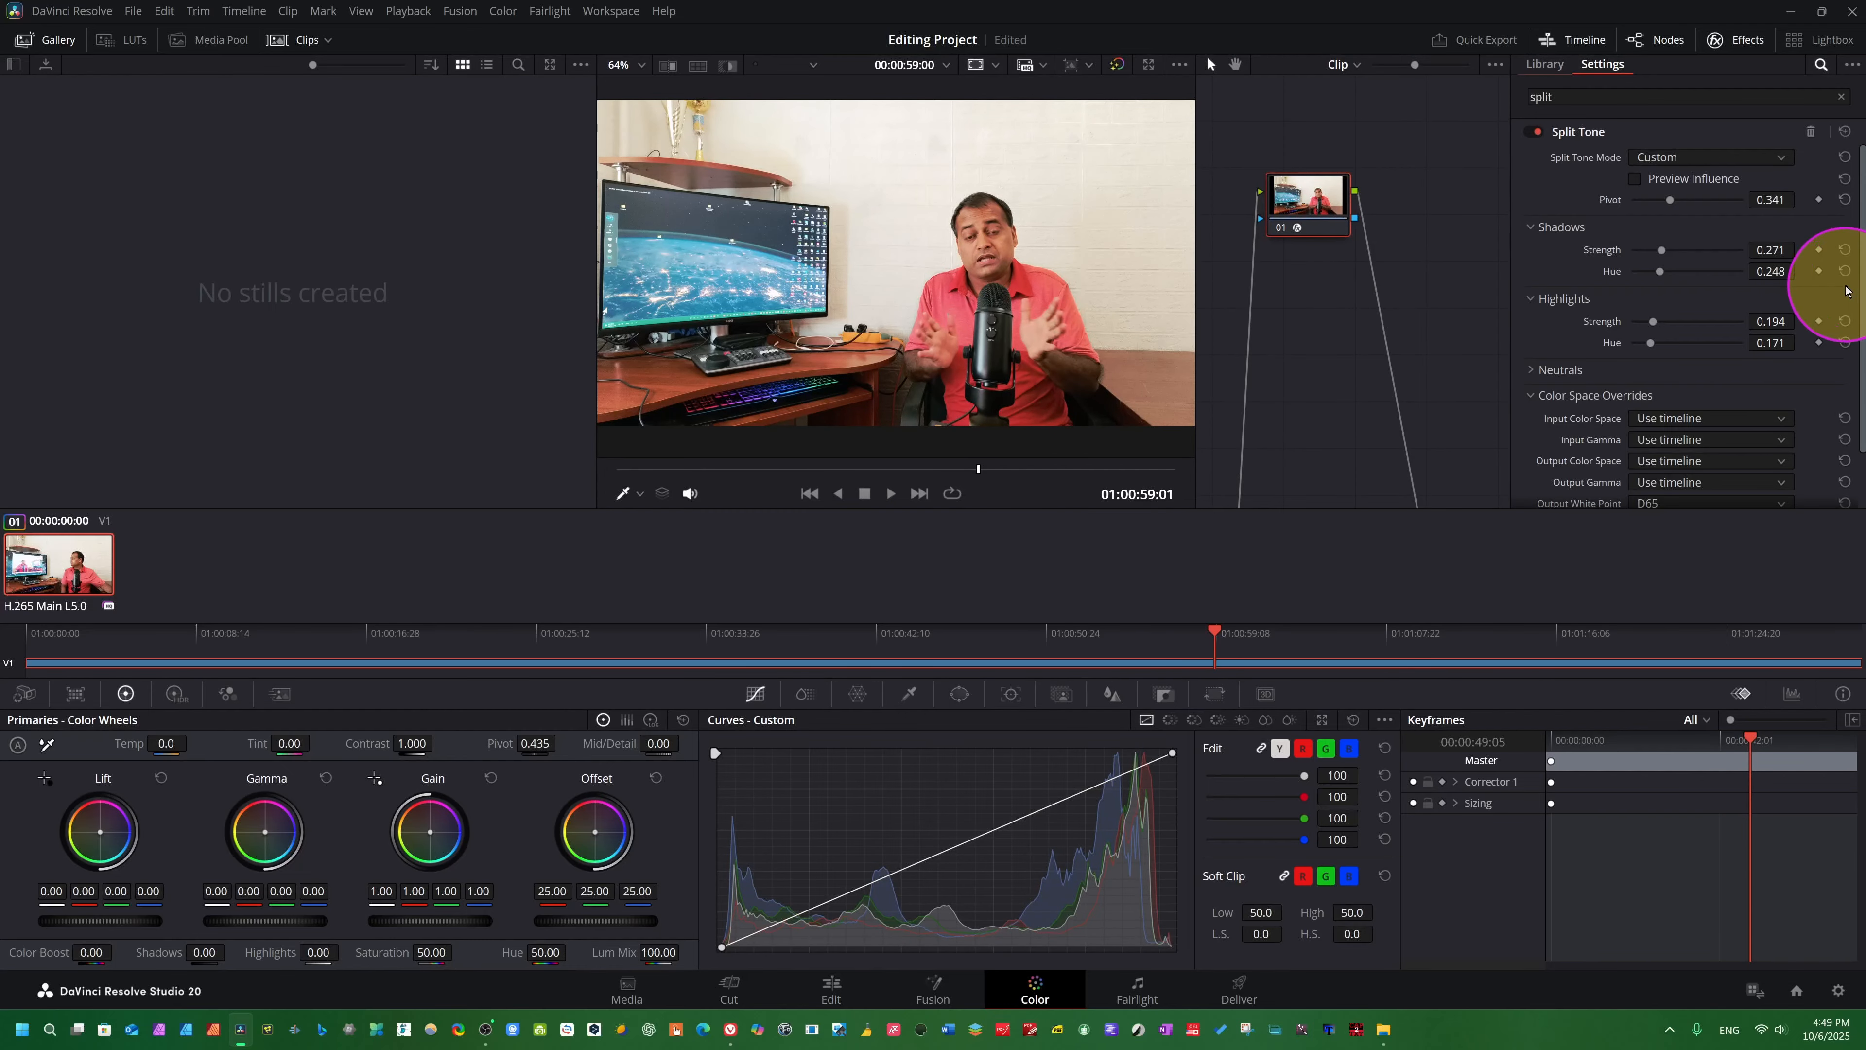
scroll(1845, 289, down, 1)
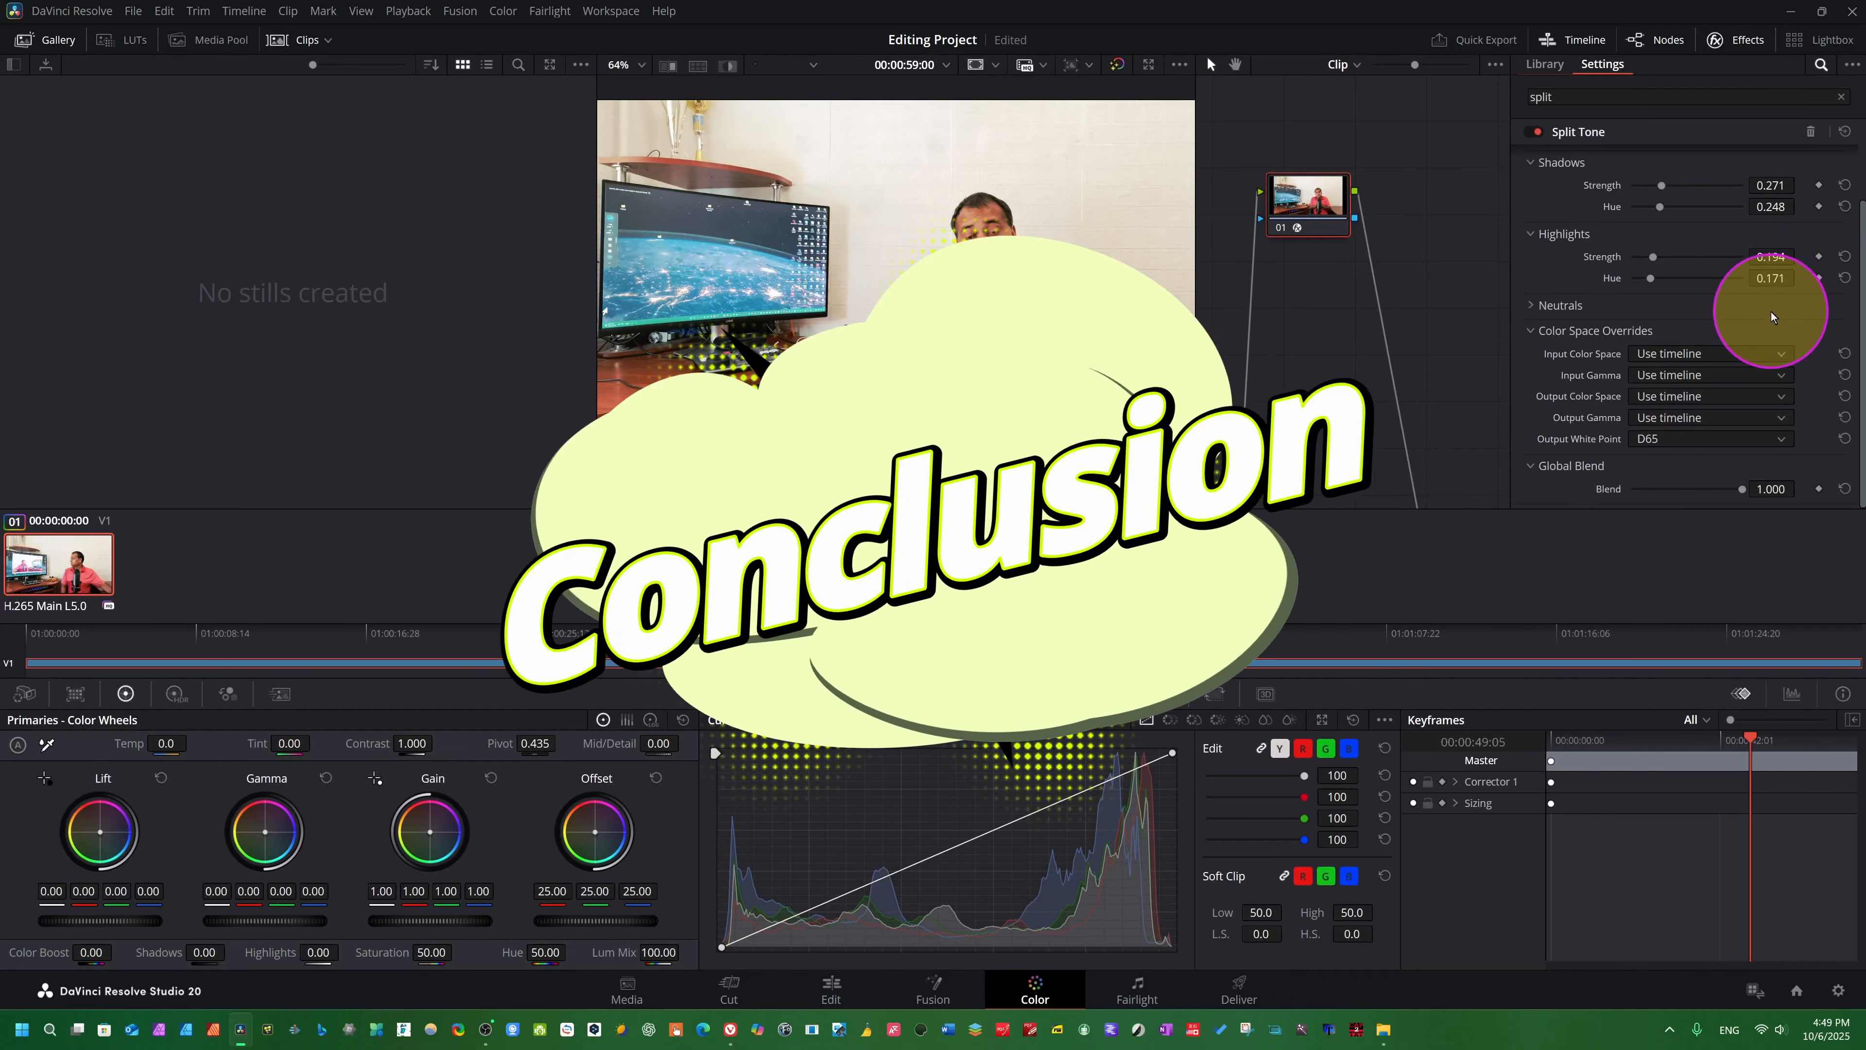
scroll(1772, 311, up, 1)
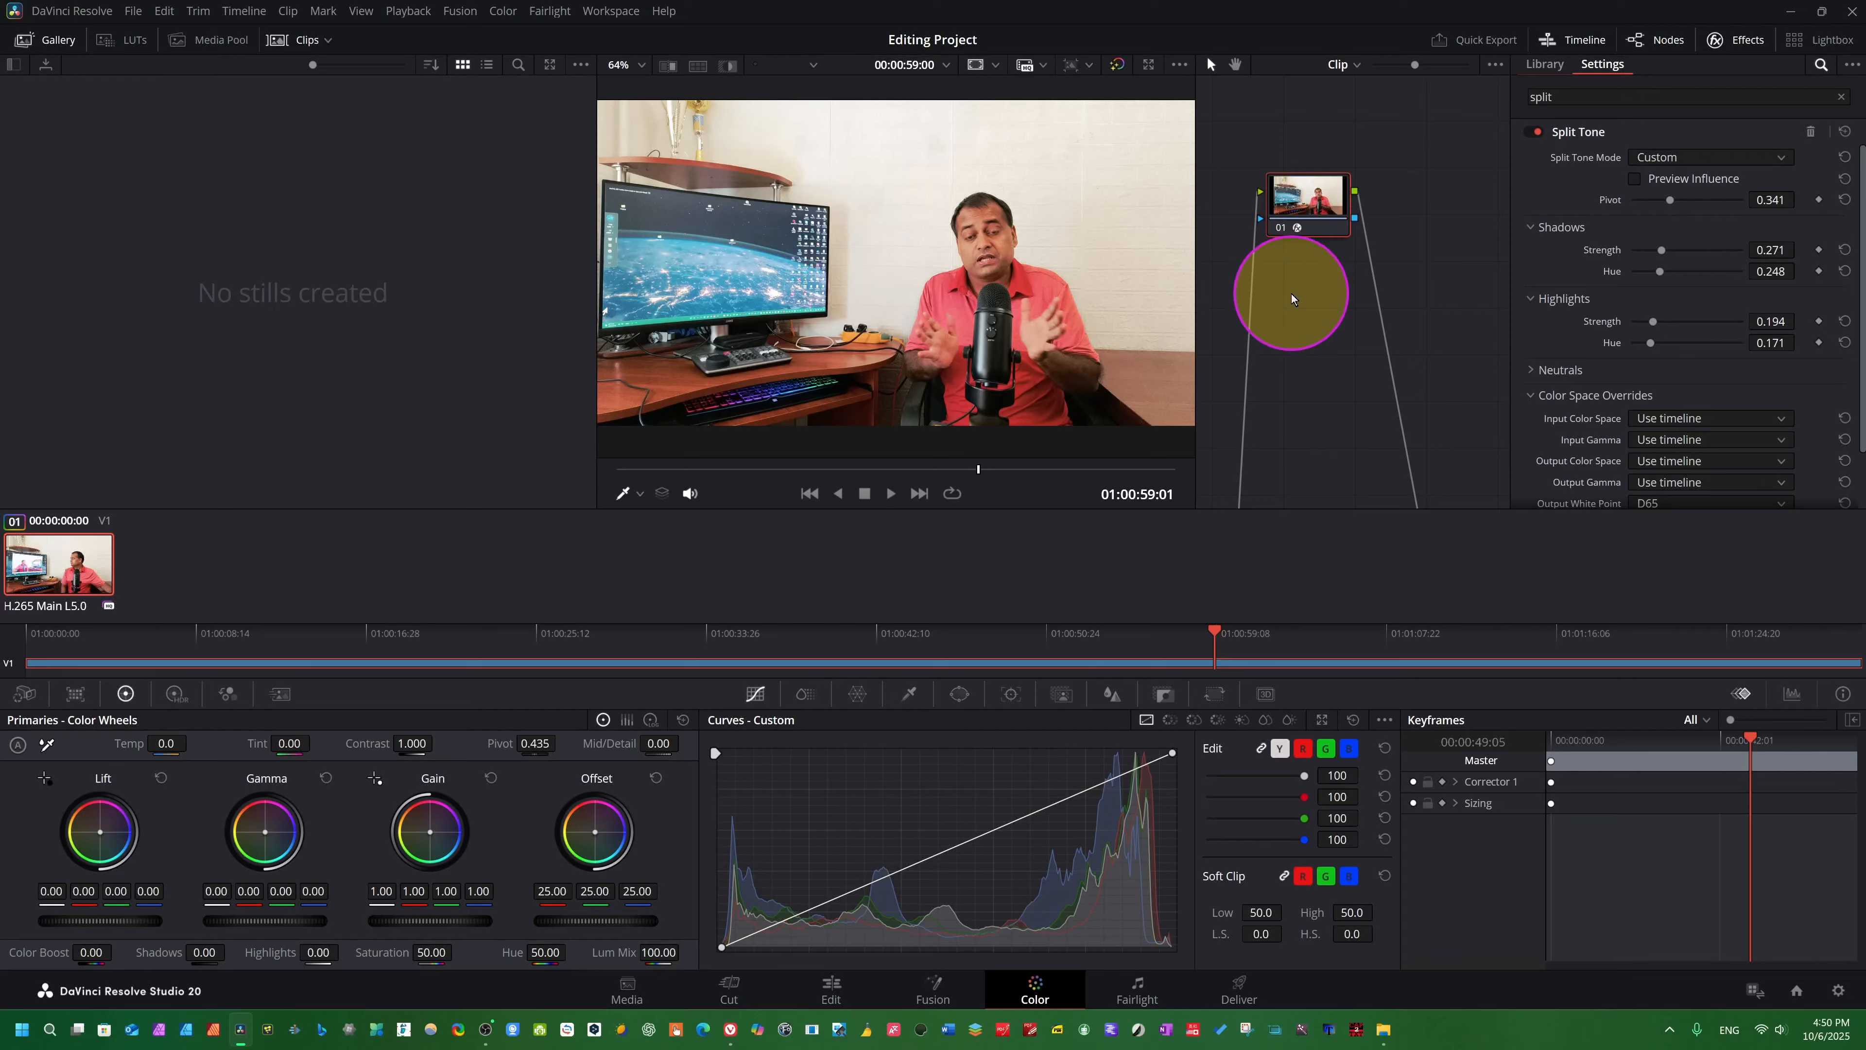
scroll(1321, 383, up, 1)
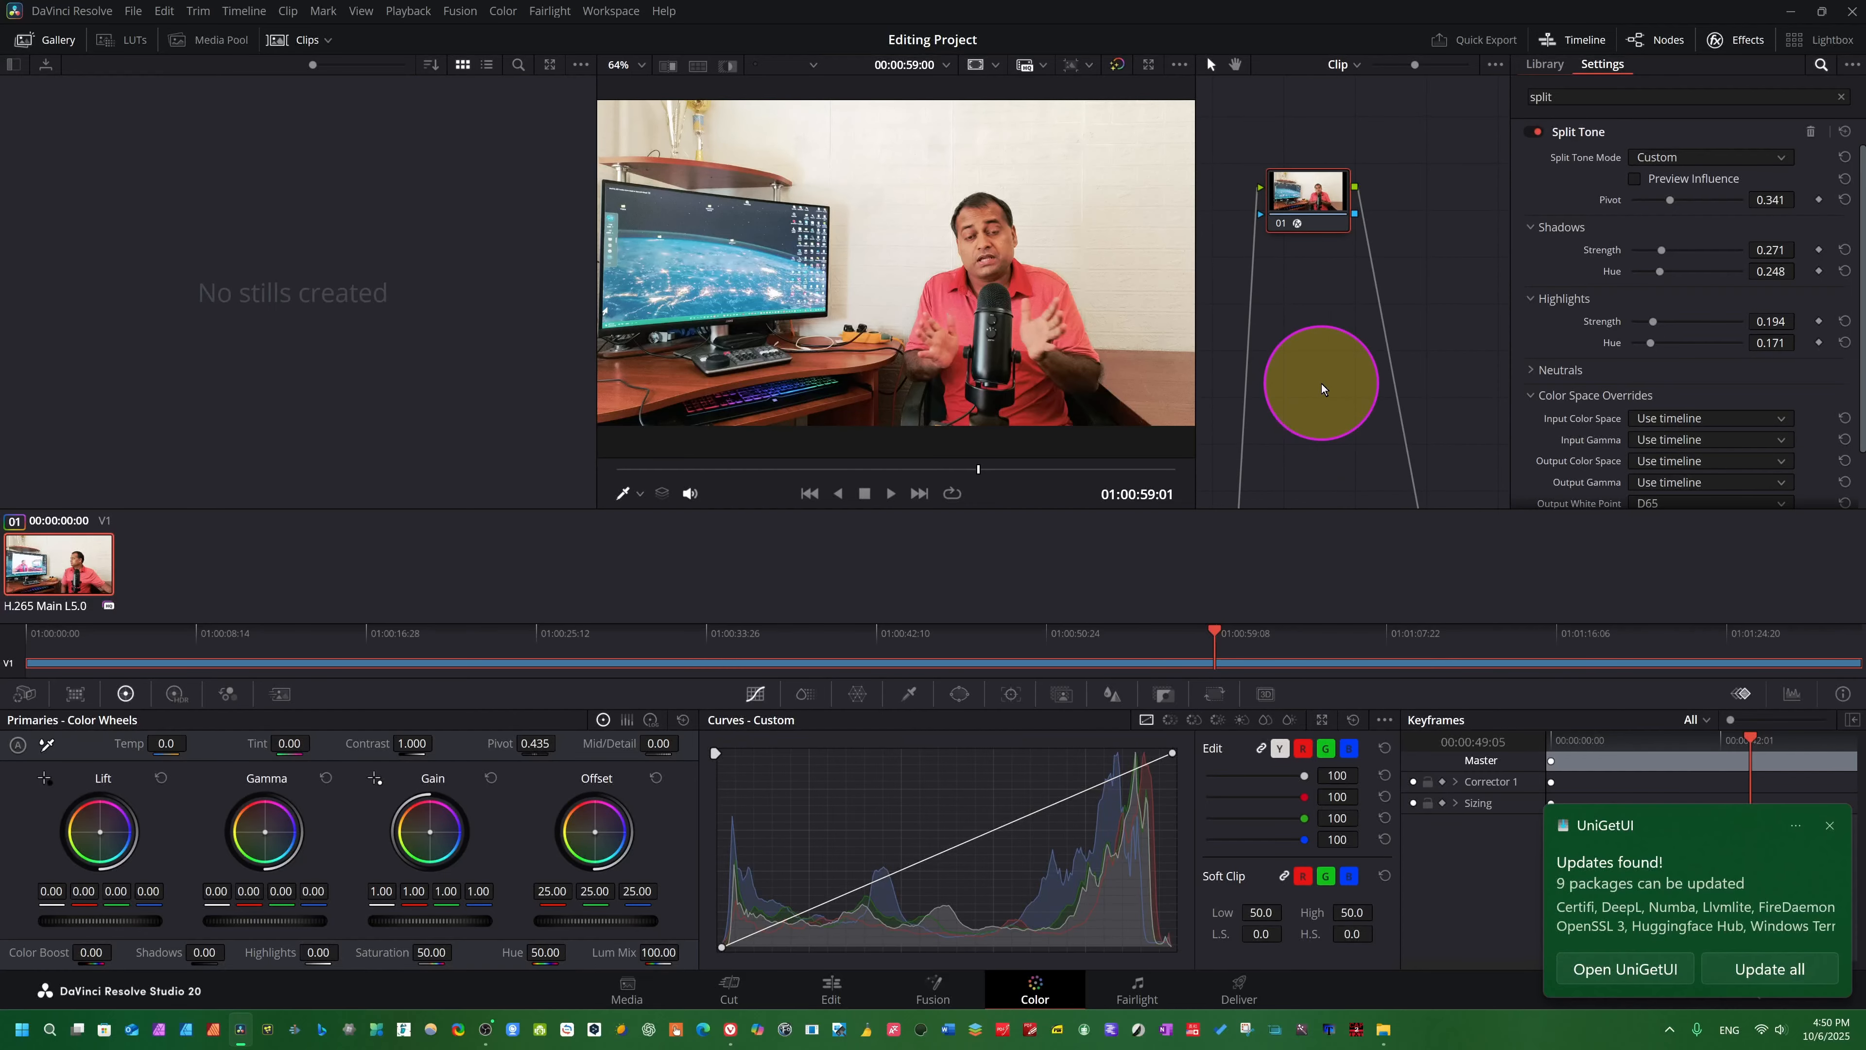